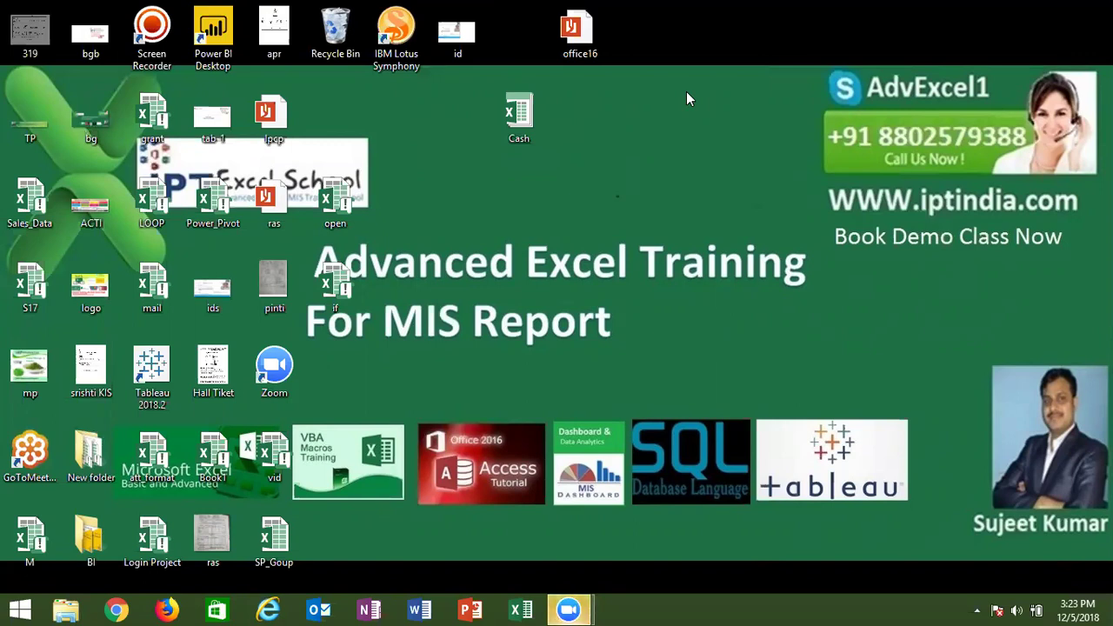
Launch Excel, decline the default-program prompt and maximize the window.
{"action": "left_click", "coordinate": [522, 610]}
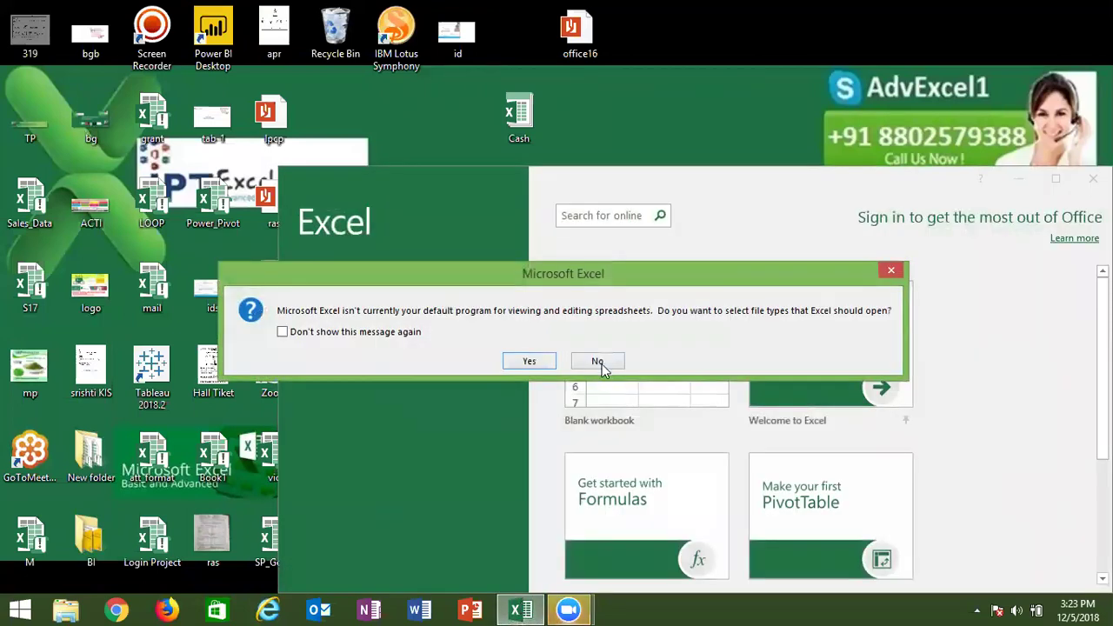
{"action": "left_click", "coordinate": [598, 360]}
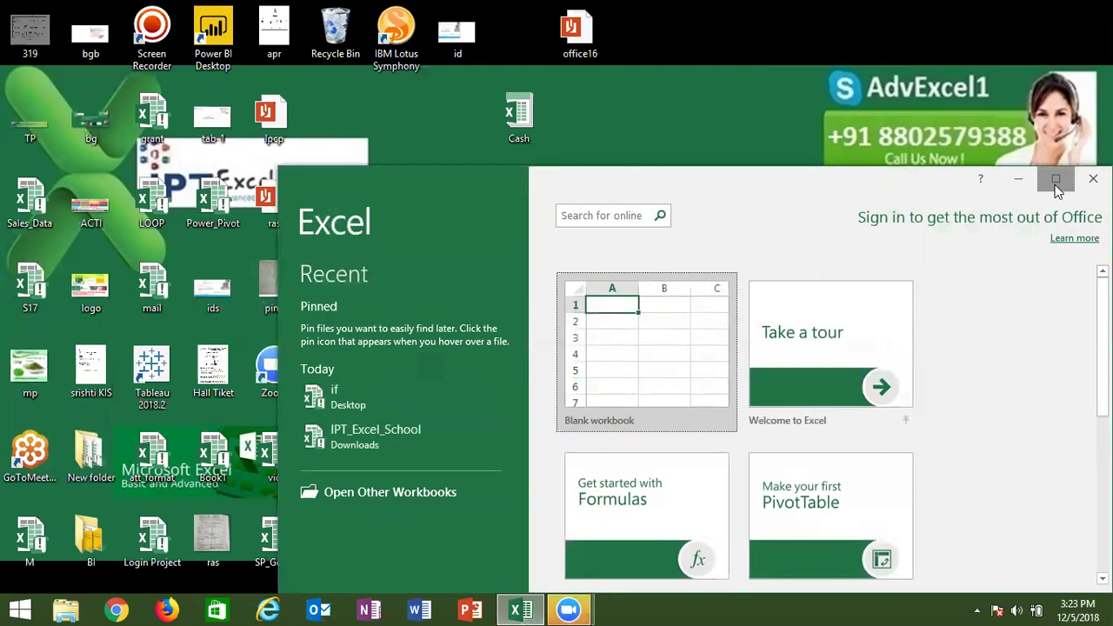
{"action": "left_click", "coordinate": [1055, 178]}
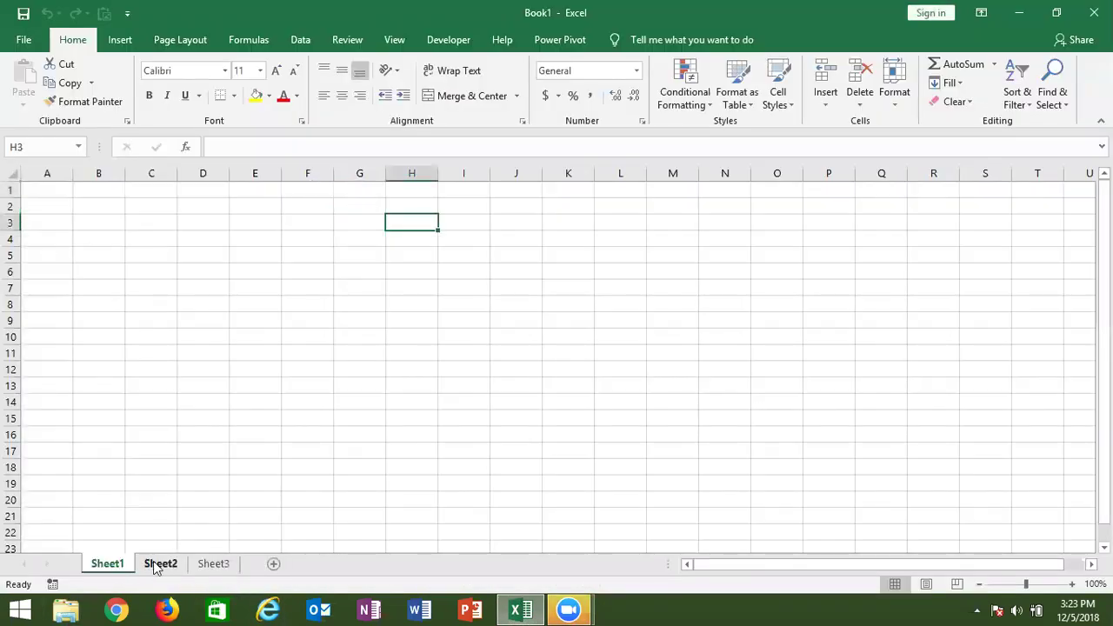
Look over Sheet2 and Sheet3, then open the Visual Basic editor from the Developer tab.
{"action": "left_click", "coordinate": [165, 565]}
{"action": "left_click", "coordinate": [213, 564]}
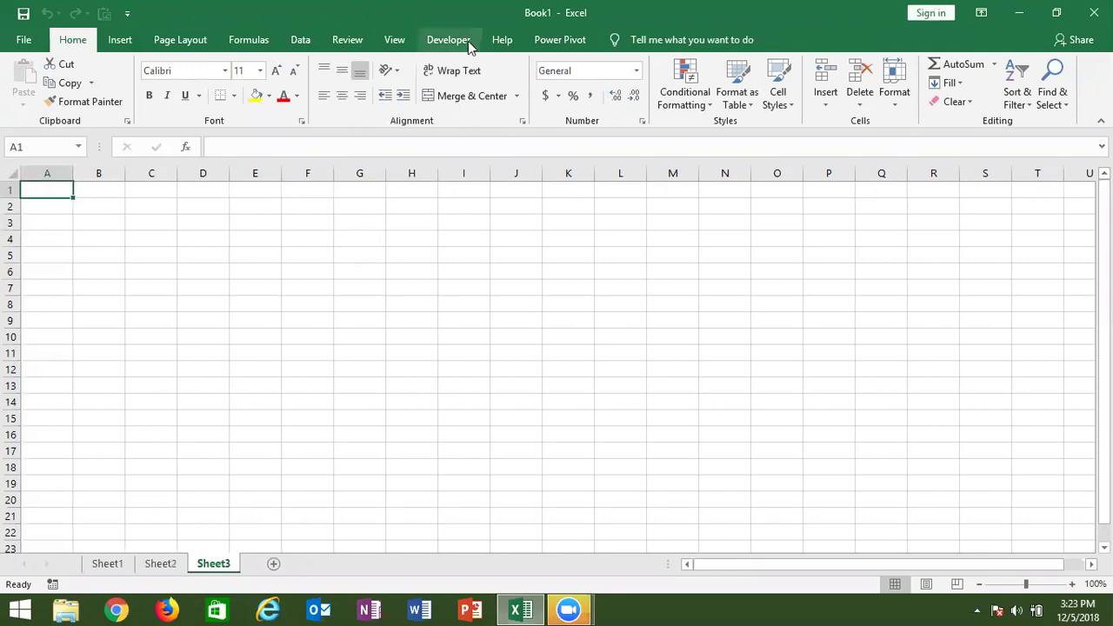
{"action": "left_click", "coordinate": [468, 41]}
{"action": "left_click", "coordinate": [26, 84]}
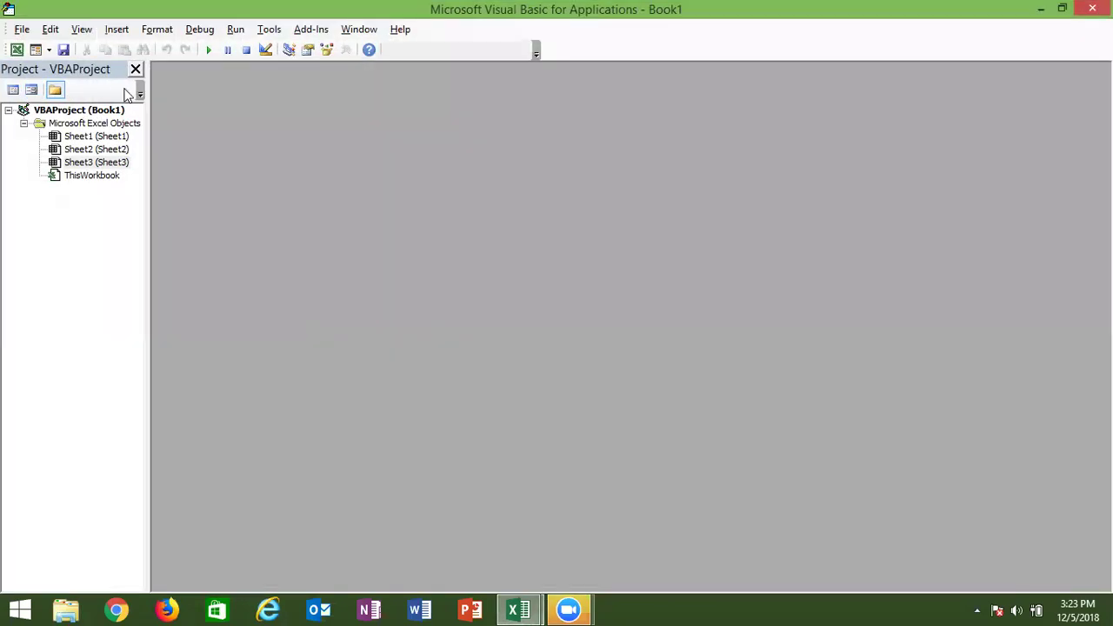
Insert a new code module, Module1, into the VBA project.
{"action": "key", "text": "alt+i"}
{"action": "key", "text": "m"}
{"action": "key", "text": "Return"}
{"action": "key", "text": "Return"}
{"action": "left_click", "coordinate": [180, 93]}
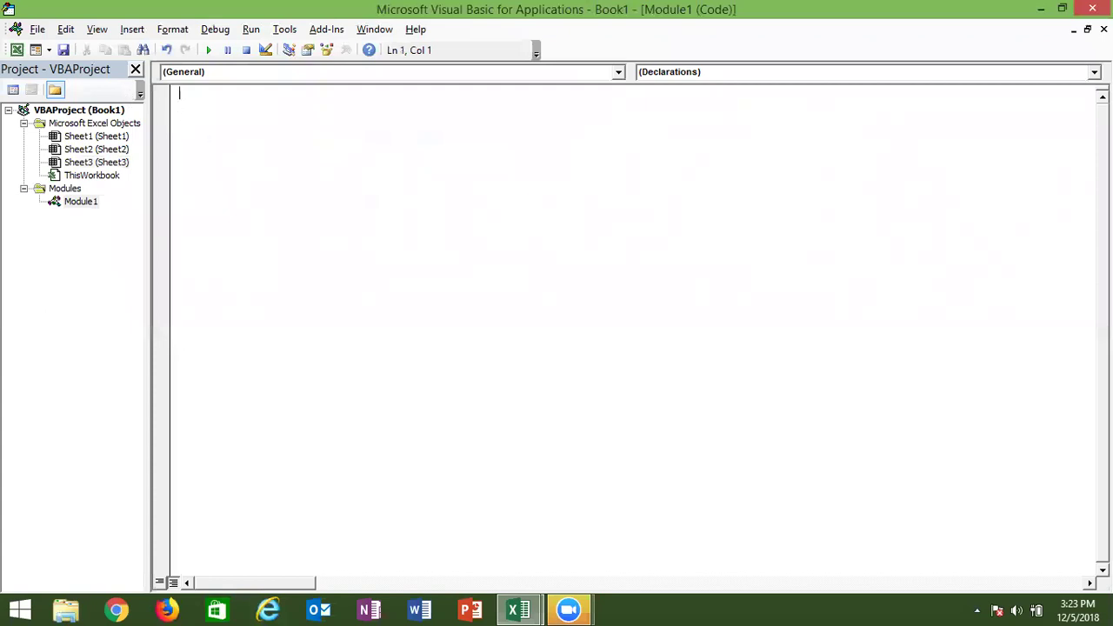
Write Sub RR() with WORKBOOKS and ACTIVEBOOKS lines, then return to Excel.
{"action": "type", "text": "SUB "}
{"action": "type", "text": "RR()"}
{"action": "key", "text": "Return"}
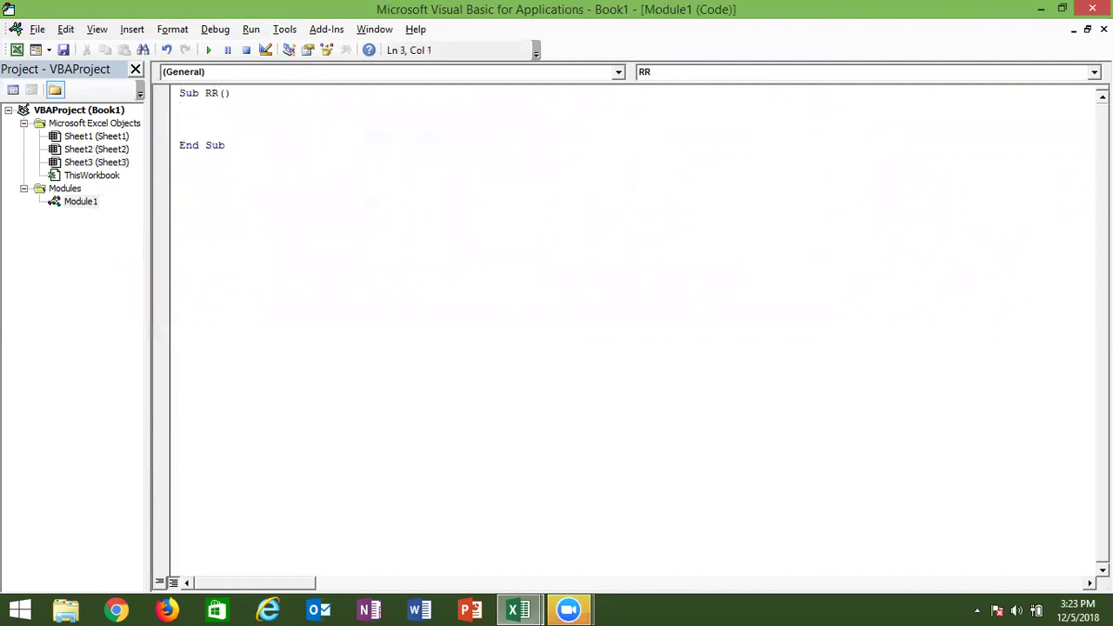
{"action": "type", "text": "WOR"}
{"action": "type", "text": "KBOOKS"}
{"action": "key", "text": "Return"}
{"action": "type", "text": "ACTIVEBOOKS"}
{"action": "key", "text": "Return"}
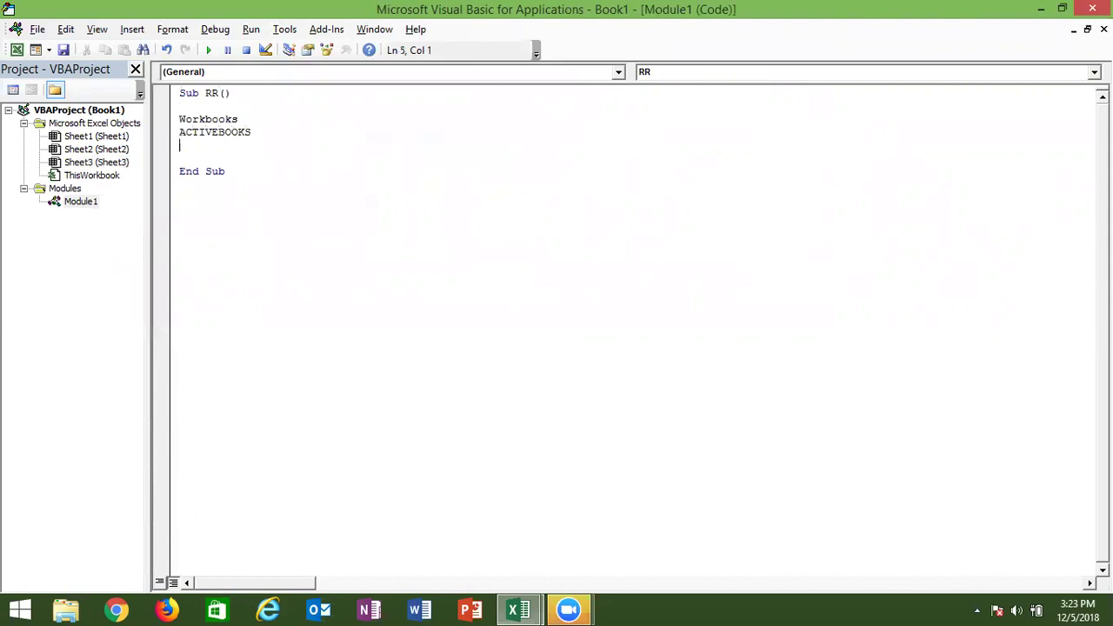
{"action": "key", "text": "Return"}
{"action": "key", "text": "Return"}
{"action": "key", "text": "alt+Tab"}
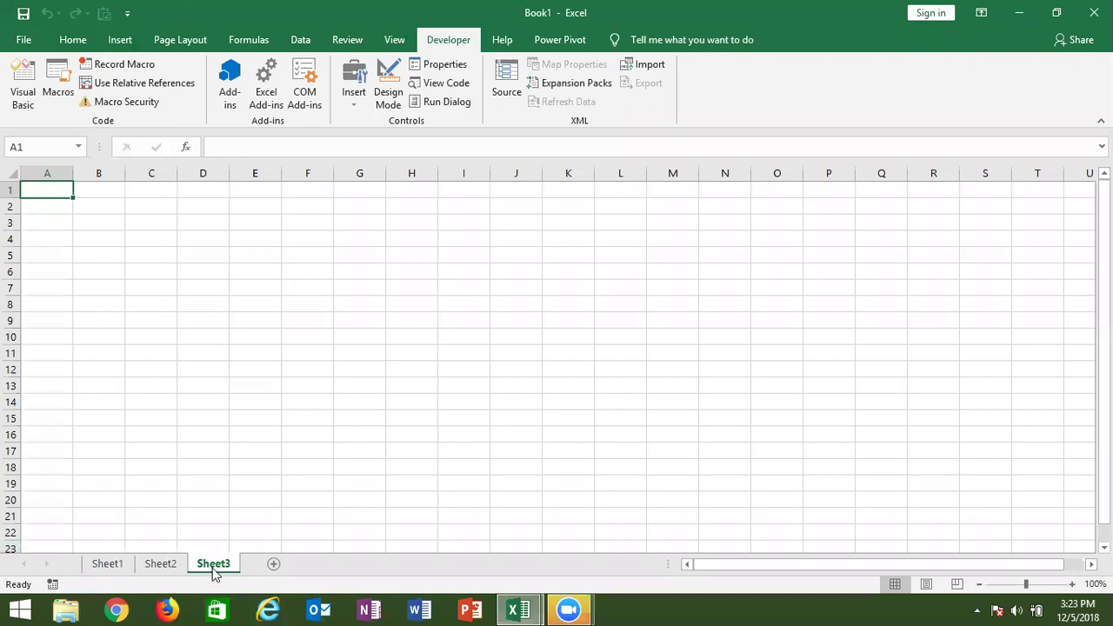
Add Sheets("Sheet1").Select as the first line in Sub RR.
{"action": "left_click", "coordinate": [114, 568]}
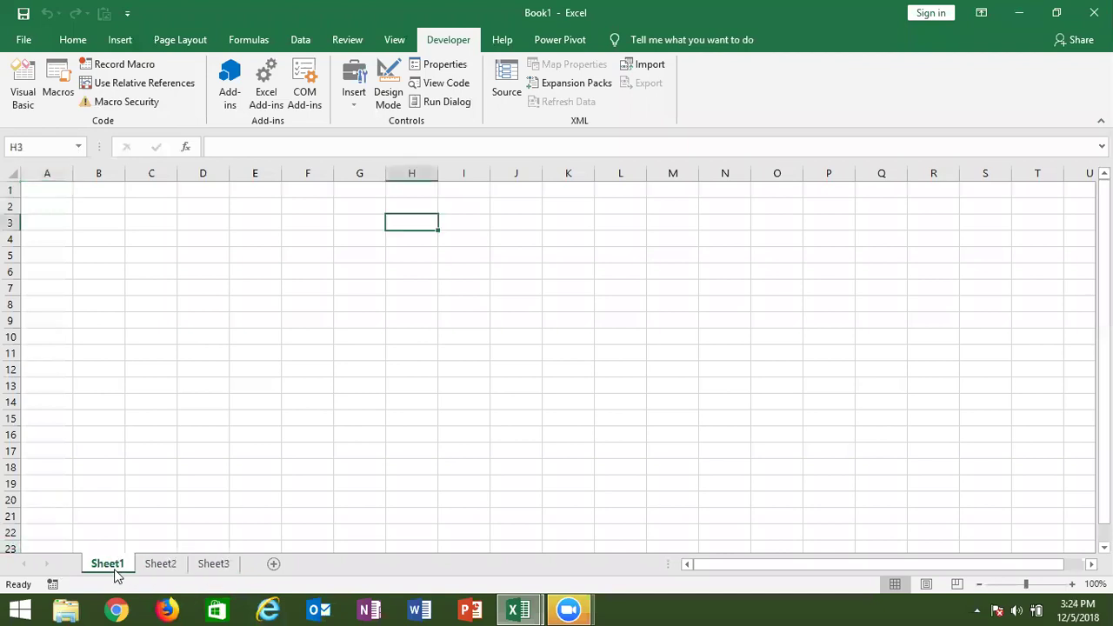
{"action": "key", "text": "alt+Tab"}
{"action": "type", "text": "SHEETS("}
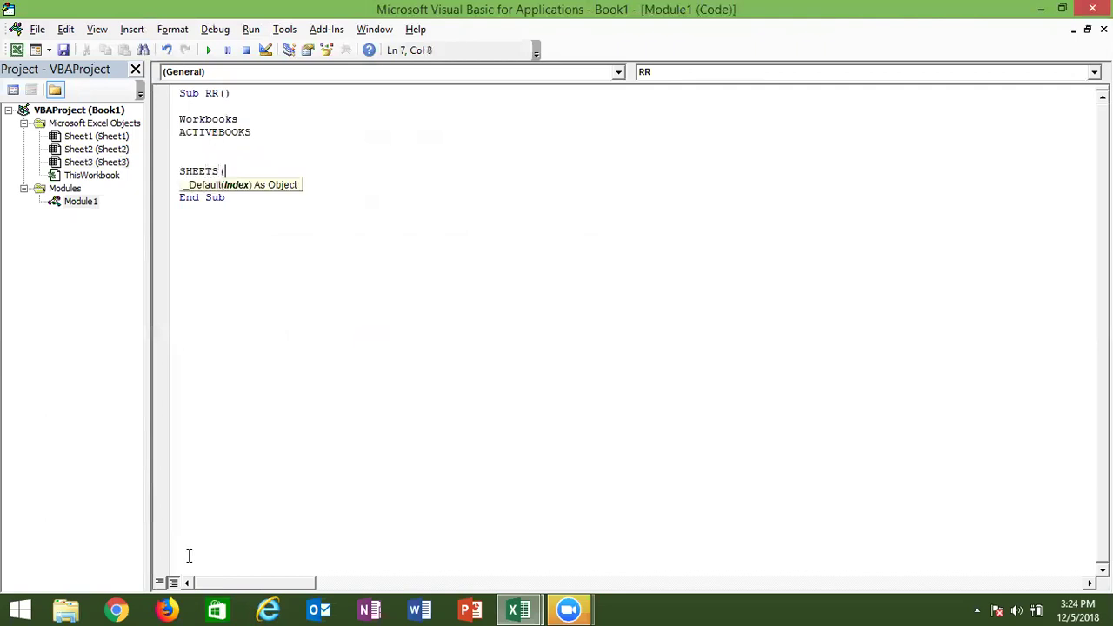
{"action": "type", "text": "\""}
{"action": "type", "text": "Sheet1"}
{"action": "type", "text": "\").select"}
{"action": "key", "text": "Return"}
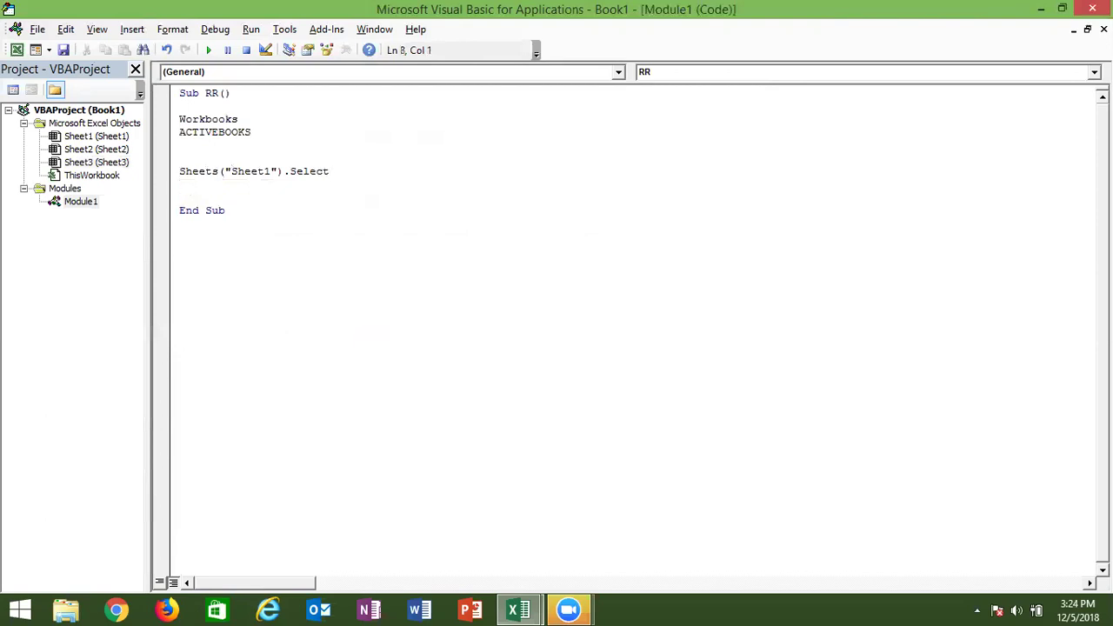
Add Sheet1.Select and Sheets(1).Select lines below it.
{"action": "type", "text": "shee"}
{"action": "type", "text": "1."}
{"action": "key", "text": "BackSpace"}
{"action": "key", "text": "BackSpace"}
{"action": "type", "text": "t."}
{"action": "key", "text": "BackSpace"}
{"action": "type", "text": "1."}
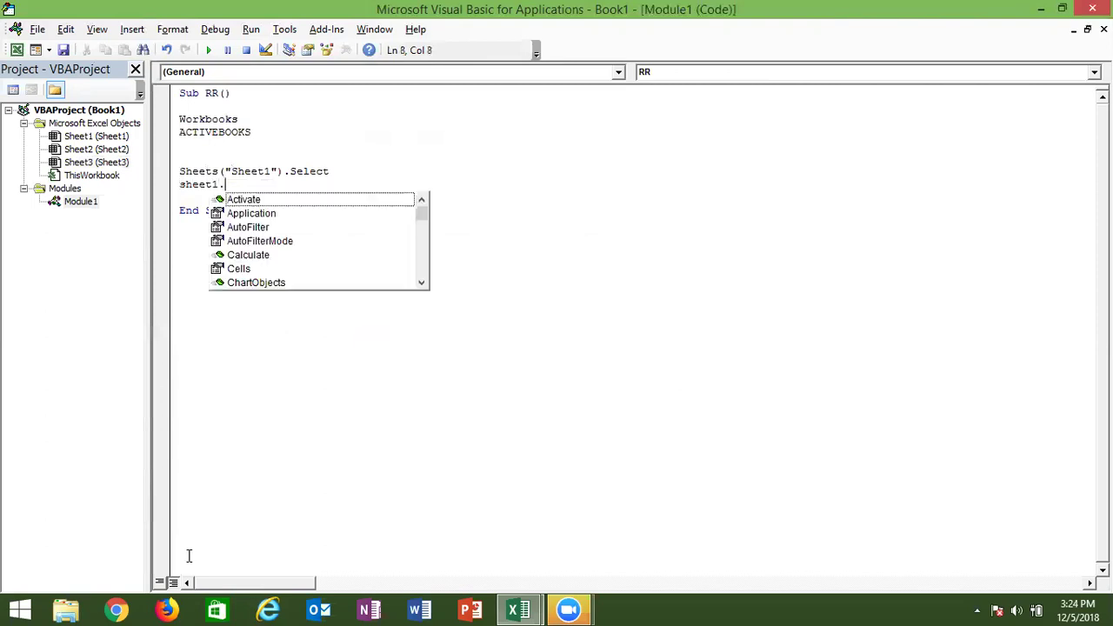
{"action": "type", "text": "se"}
{"action": "key", "text": "Return"}
{"action": "type", "text": "sheets(1).select"}
{"action": "key", "text": "Return"}
{"action": "key", "text": "Return"}
Highlight the three select lines, then show Sheet1 in Excel.
{"action": "key", "text": "Up"}
{"action": "key", "text": "Up"}
{"action": "key", "text": "Up"}
{"action": "key", "text": "Up"}
{"action": "key", "text": "shift+Down"}
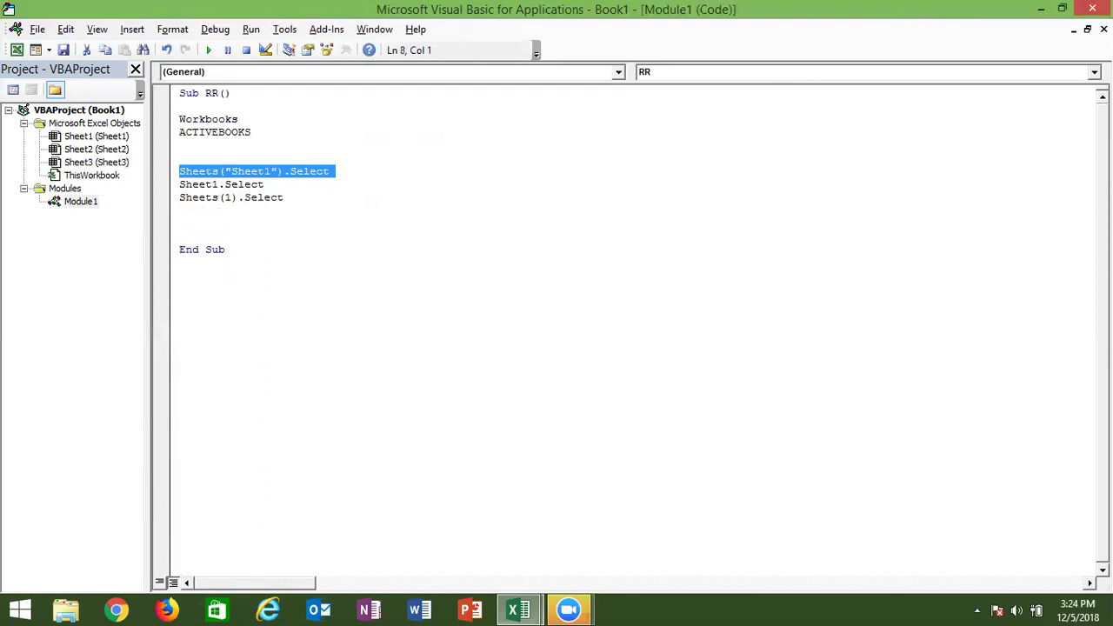
{"action": "key", "text": "Right"}
{"action": "key", "text": "shift+Down"}
{"action": "key", "text": "Right"}
{"action": "key", "text": "shift+Down"}
{"action": "key", "text": "Up"}
{"action": "key", "text": "Up"}
{"action": "key", "text": "Up"}
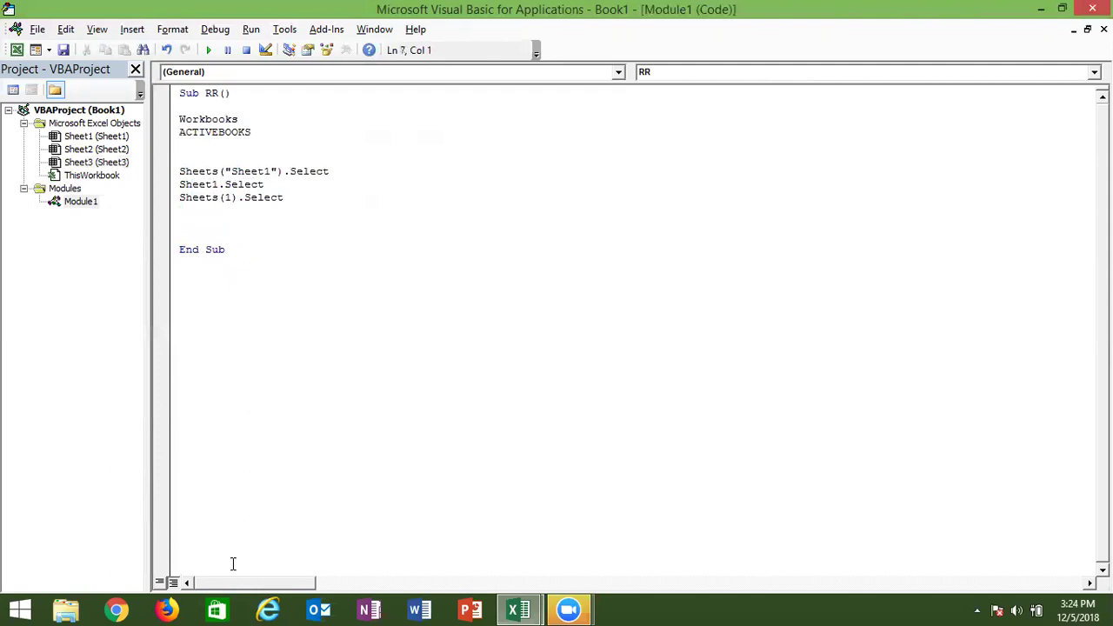
{"action": "key", "text": "alt+F11"}
{"action": "left_click", "coordinate": [113, 565]}
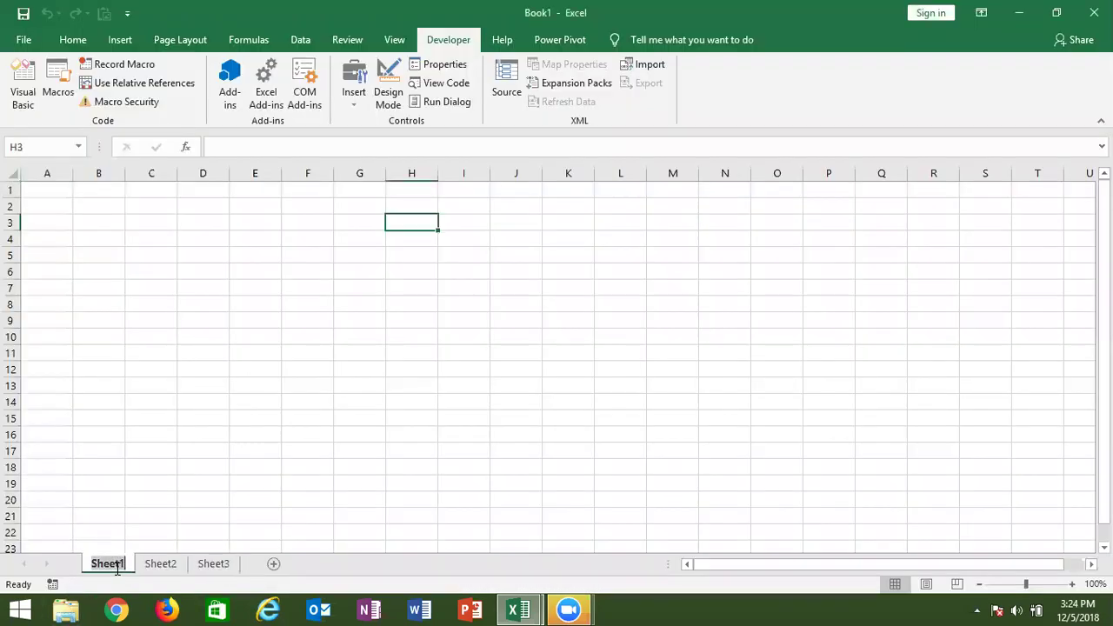
Rename the Sheet1 tab to Month.
{"action": "double_click", "coordinate": [116, 565]}
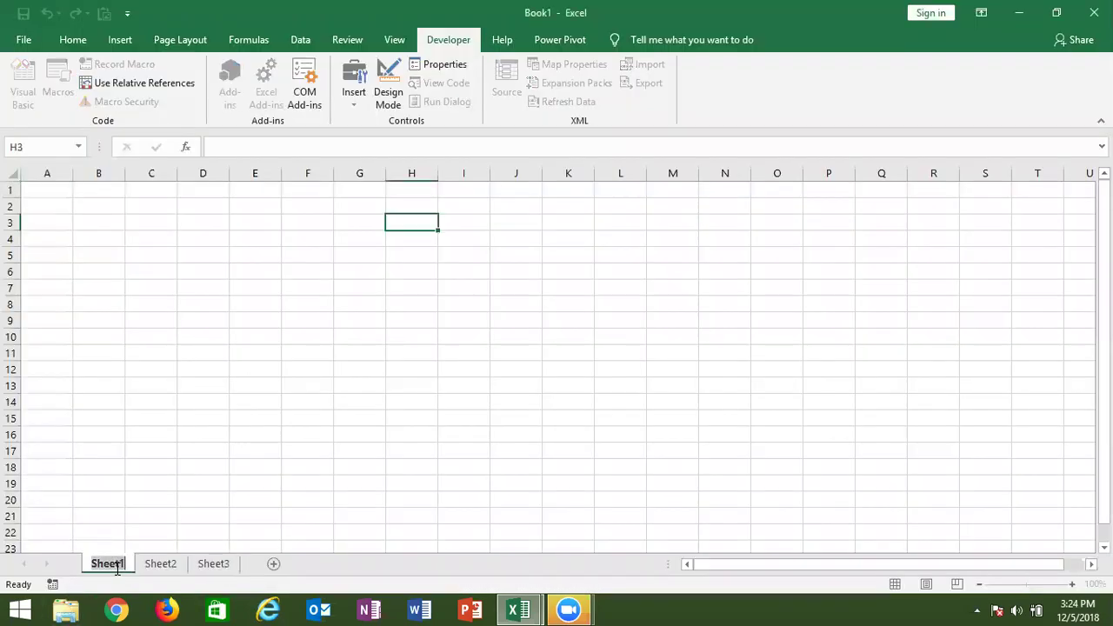
{"action": "type", "text": "Month"}
{"action": "left_click", "coordinate": [182, 432]}
Change the first line to Sheets("month").Select and pick the Sheet1 (Month) project object.
{"action": "key", "text": "alt+F11"}
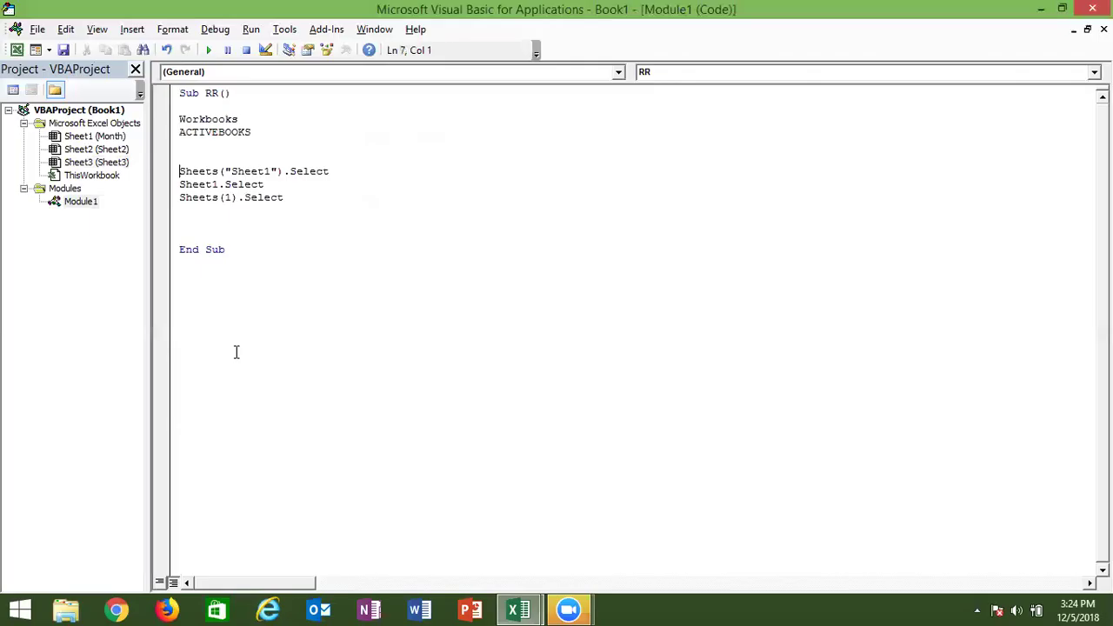
{"action": "double_click", "coordinate": [262, 171]}
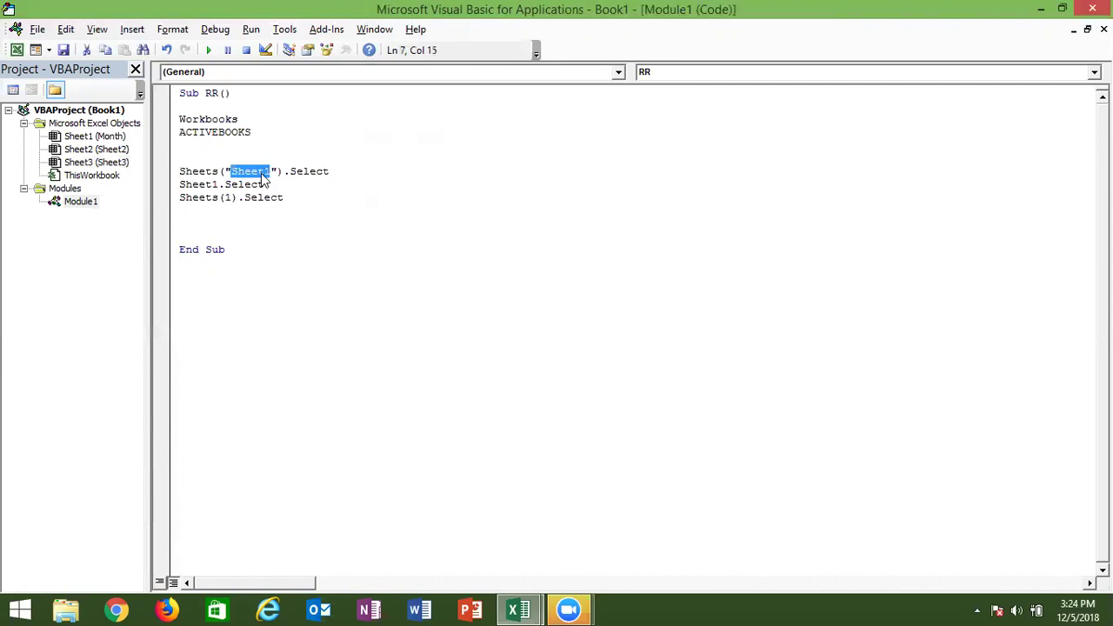
{"action": "type", "text": "month"}
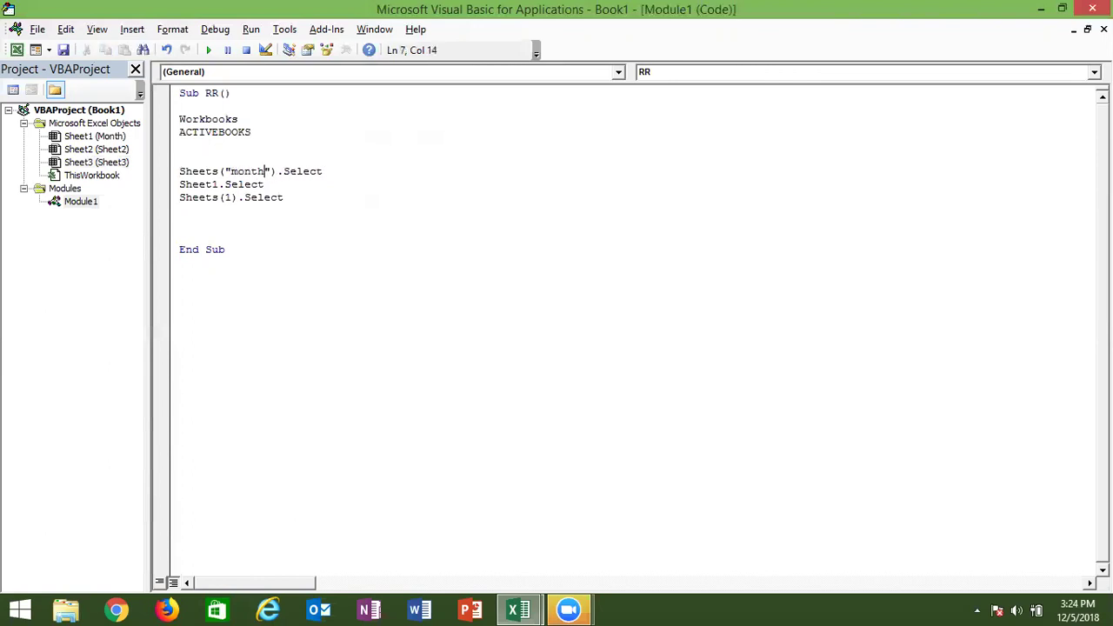
{"action": "key", "text": "alt+Tab"}
{"action": "key", "text": "alt+Tab"}
{"action": "left_click", "coordinate": [167, 186]}
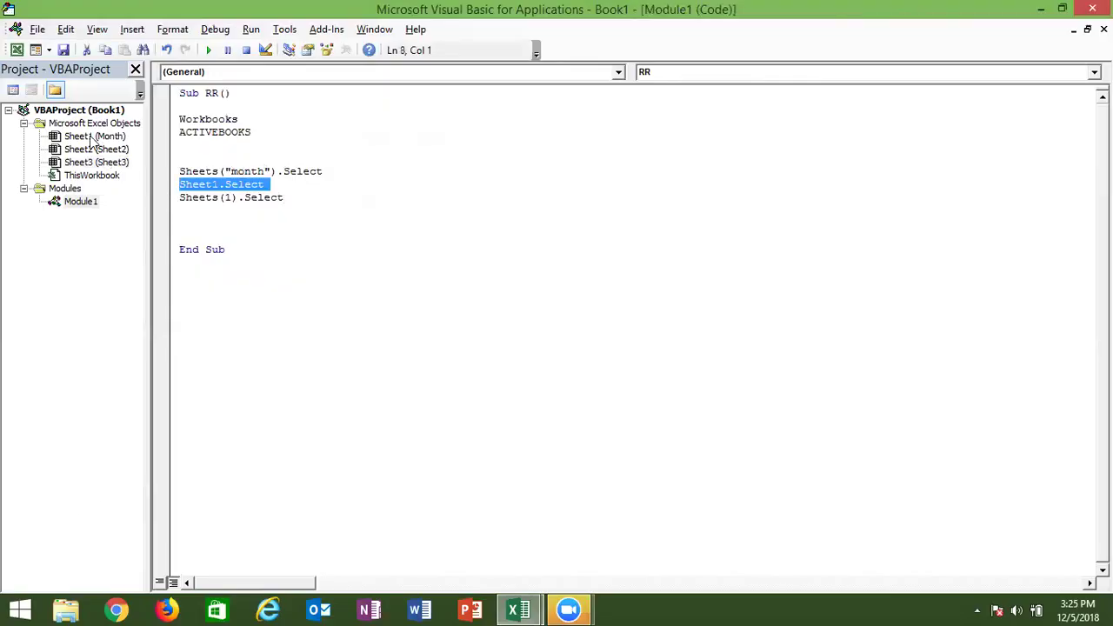
{"action": "left_click", "coordinate": [84, 139]}
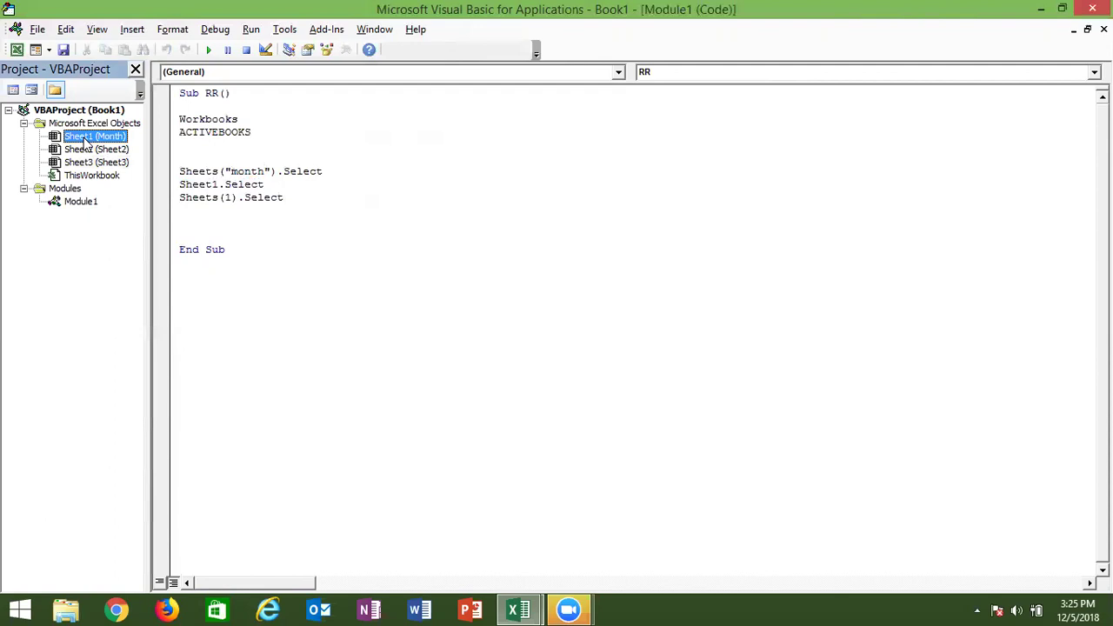
Inspect Sheet1's (Name) code-name property in the Properties window.
{"action": "left_click", "coordinate": [307, 53]}
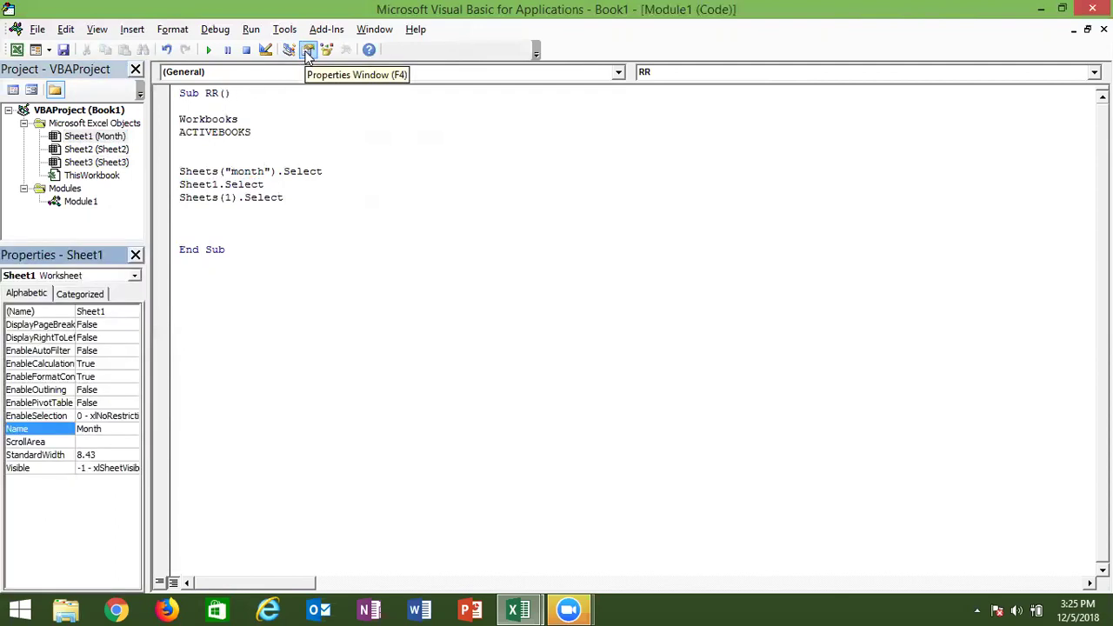
{"action": "key", "text": "alt+Tab"}
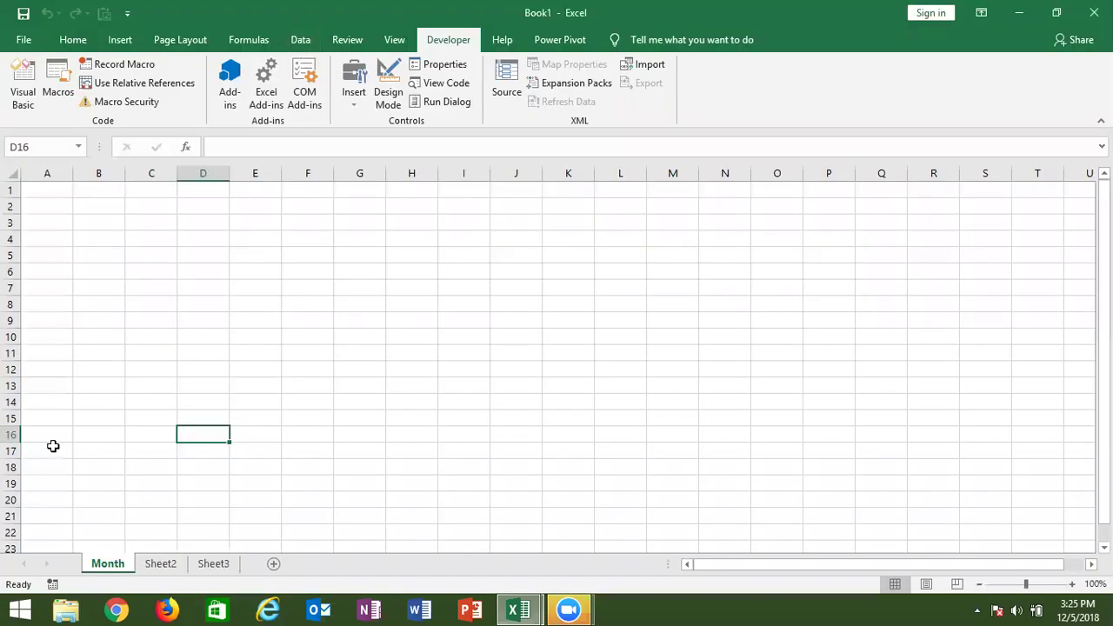
{"action": "key", "text": "alt+Tab"}
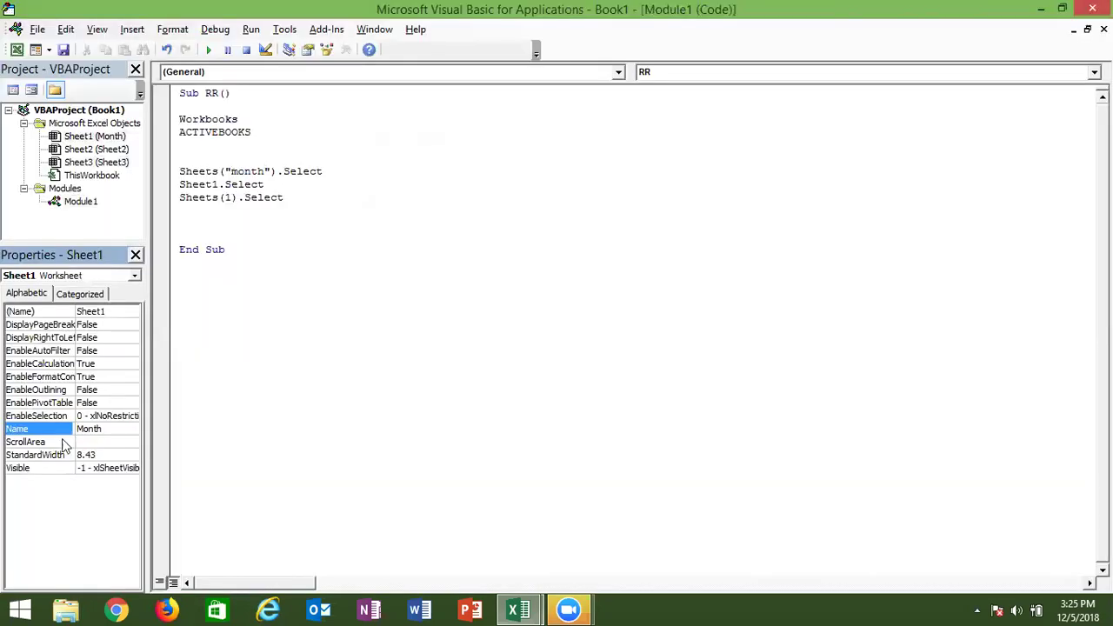
{"action": "left_click", "coordinate": [98, 314]}
{"action": "double_click", "coordinate": [99, 314]}
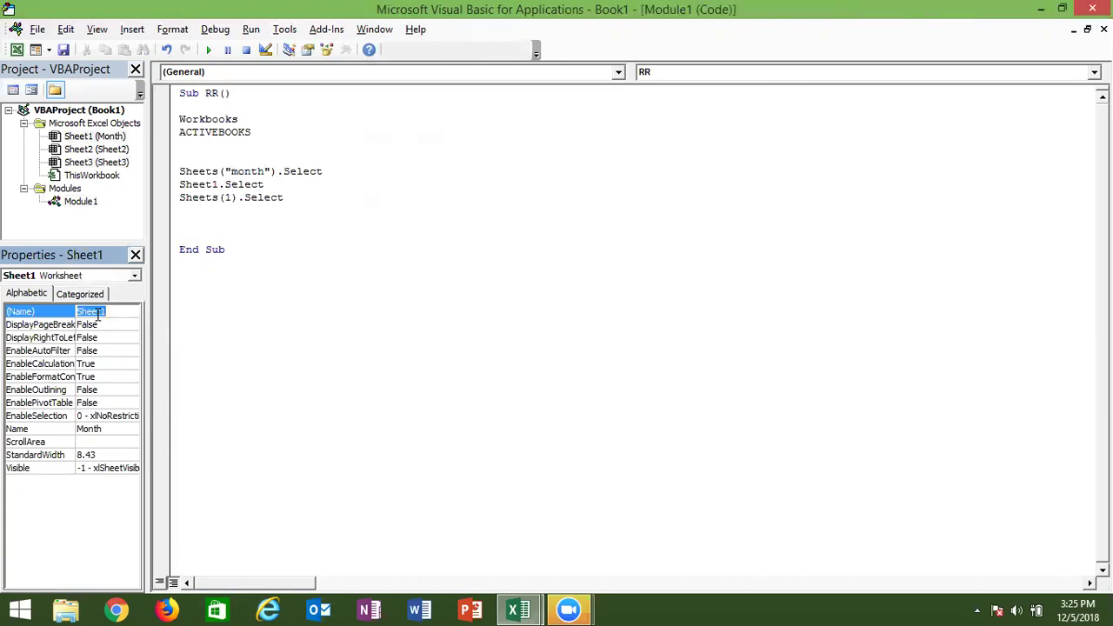
Highlight month and Sheet1 in the Sub RR select lines.
{"action": "left_click", "coordinate": [186, 209]}
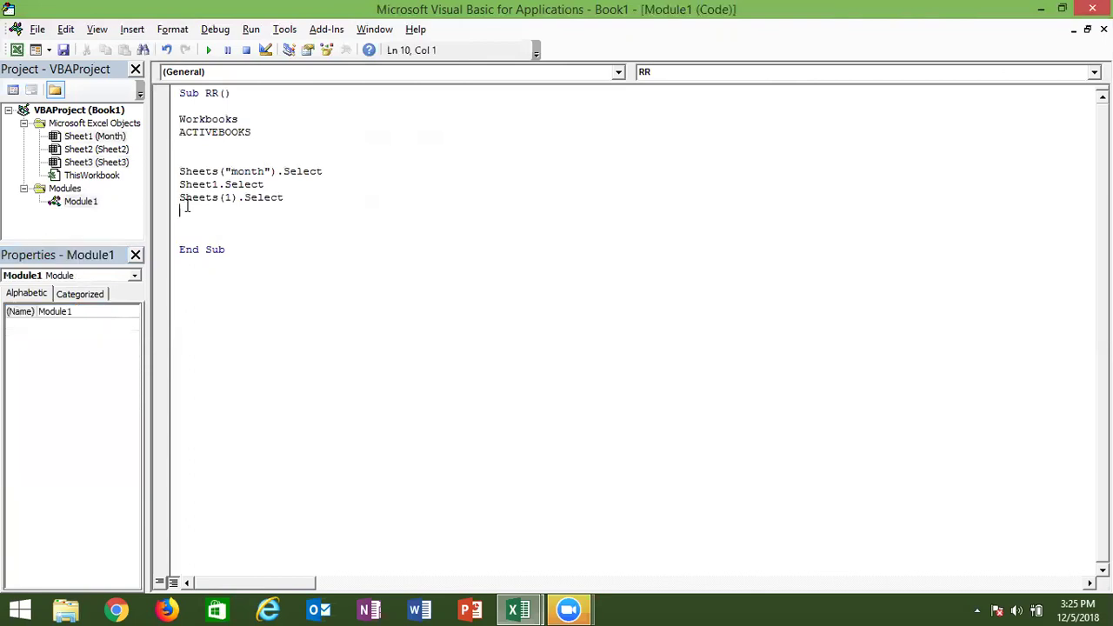
{"action": "double_click", "coordinate": [246, 172]}
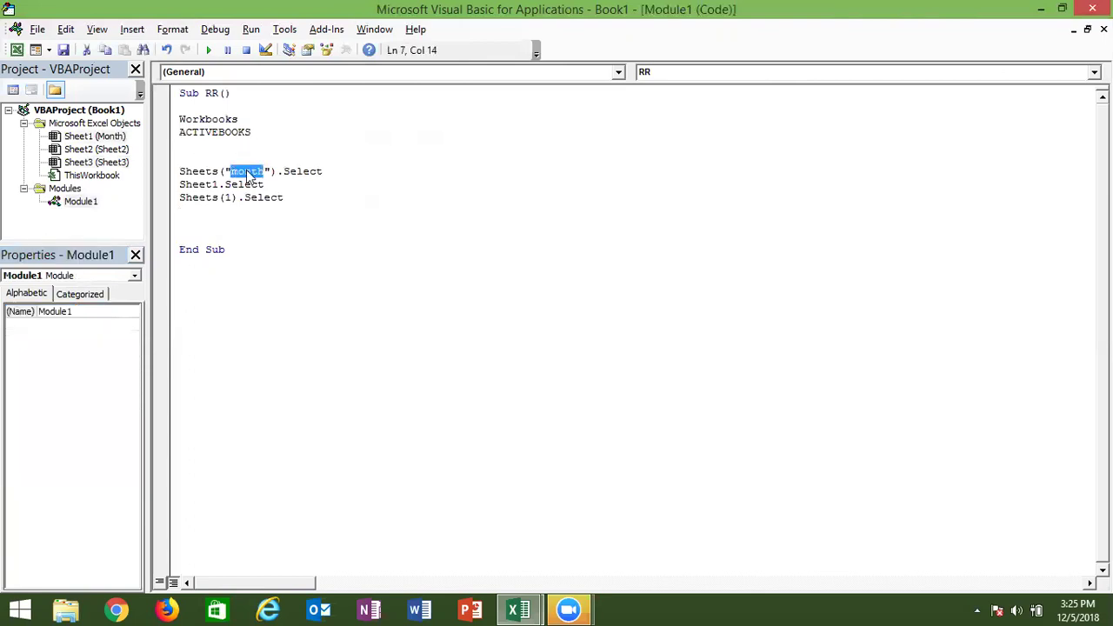
{"action": "double_click", "coordinate": [203, 186]}
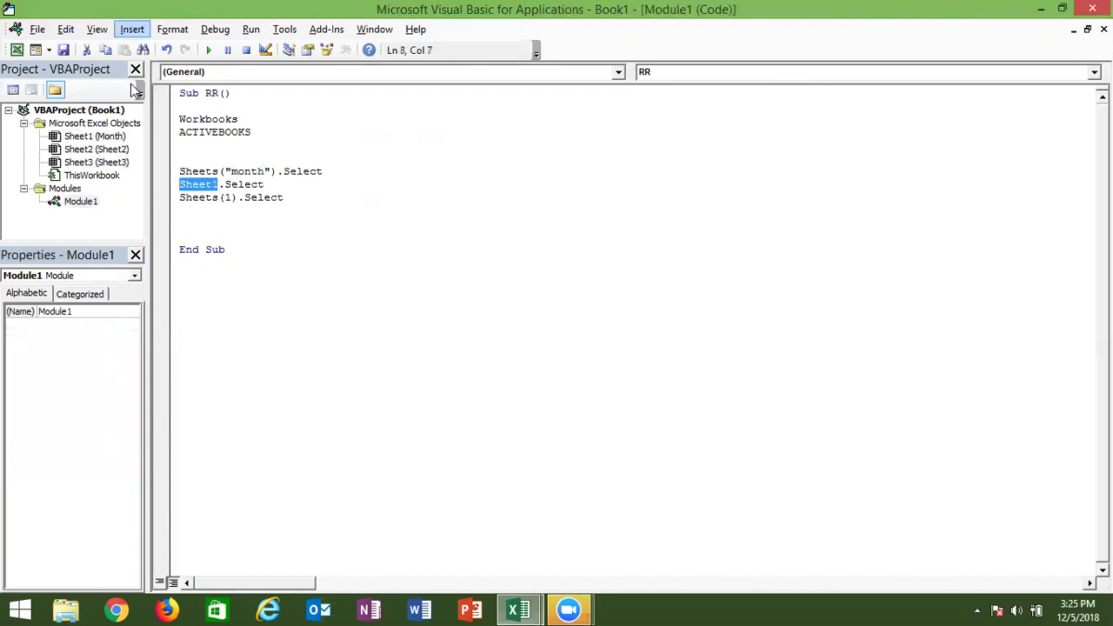
{"action": "left_click_drag", "start_coordinate": [66, 139], "coordinate": [100, 131]}
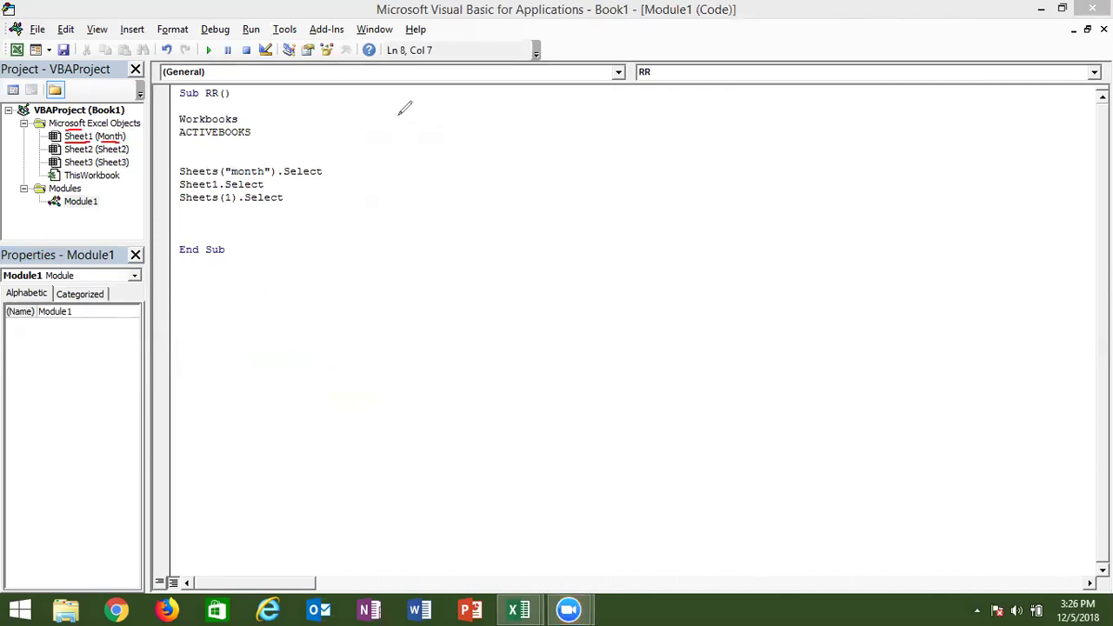
Check the Sheet2 tab in Excel, then highlight the index 1 in Sheets(1).
{"action": "mouse_move", "coordinate": [532, 609]}
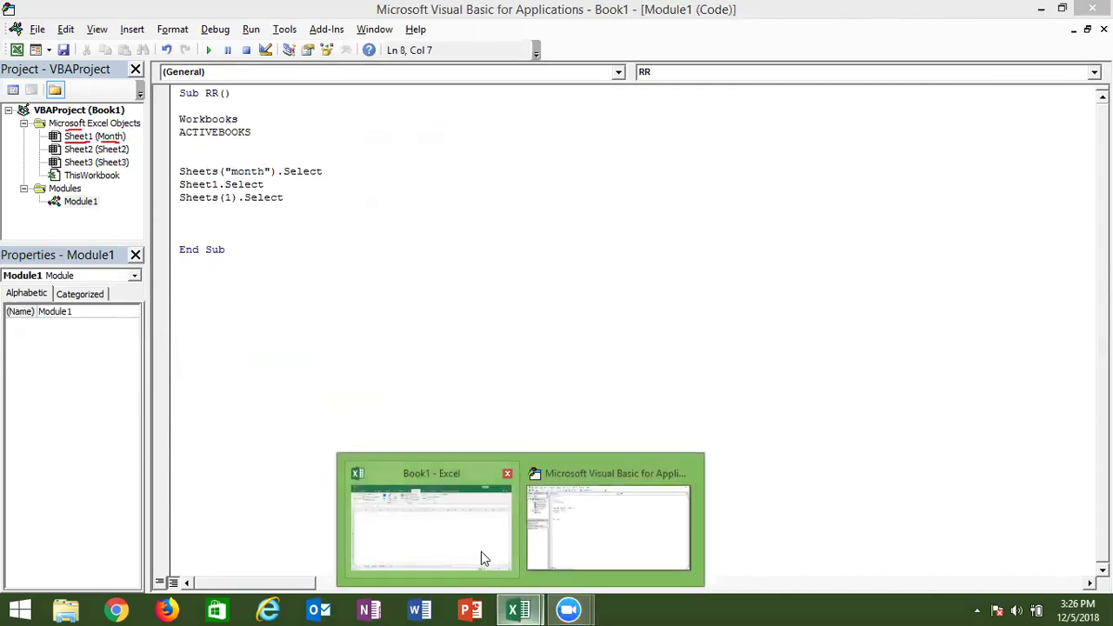
{"action": "left_click", "coordinate": [483, 553]}
{"action": "left_click", "coordinate": [174, 567]}
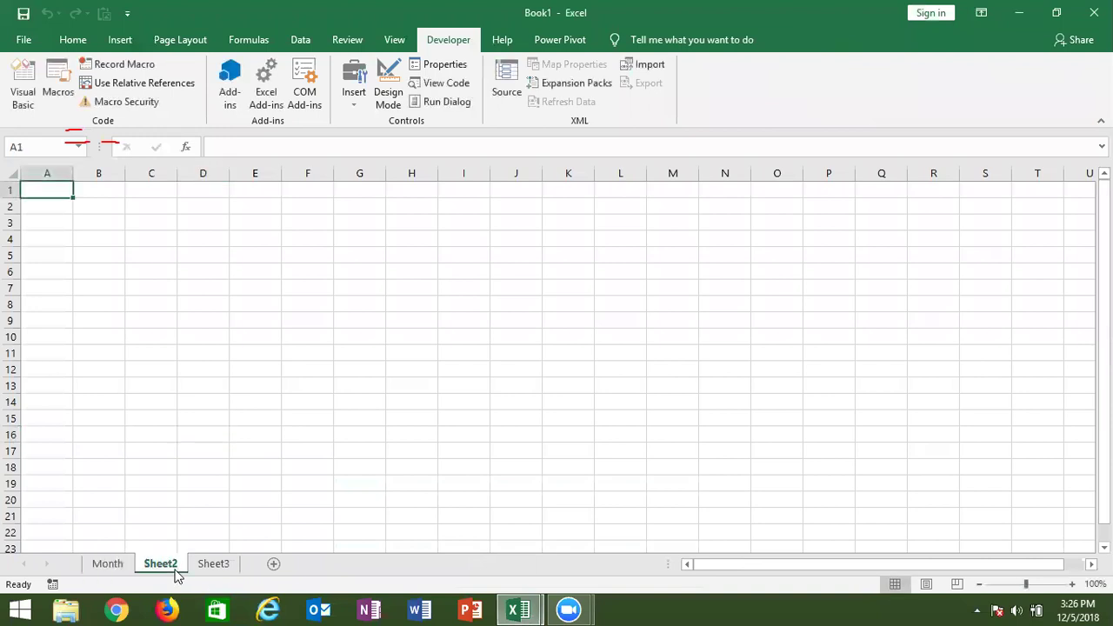
{"action": "double_click", "coordinate": [175, 570]}
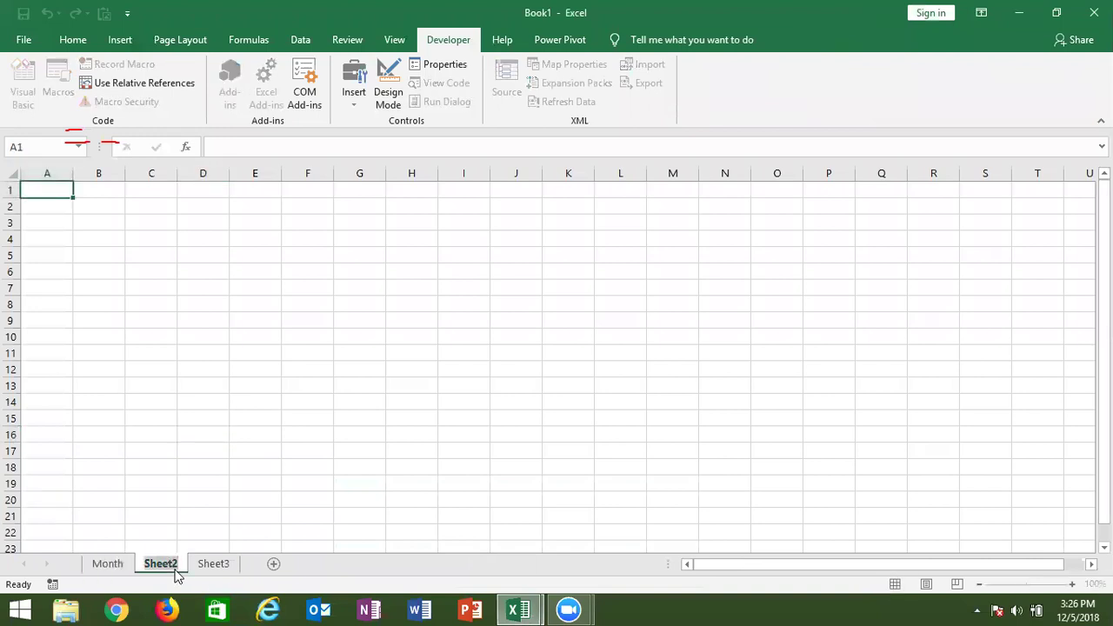
{"action": "left_click", "coordinate": [242, 416]}
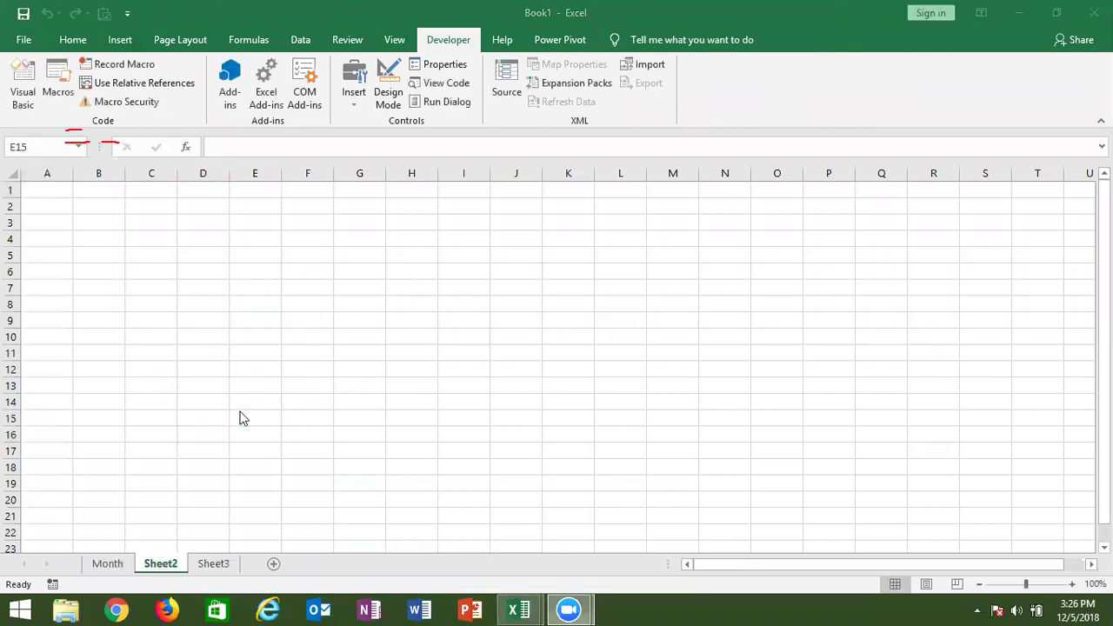
{"action": "key", "text": "alt+Tab"}
{"action": "key", "text": "Tab"}
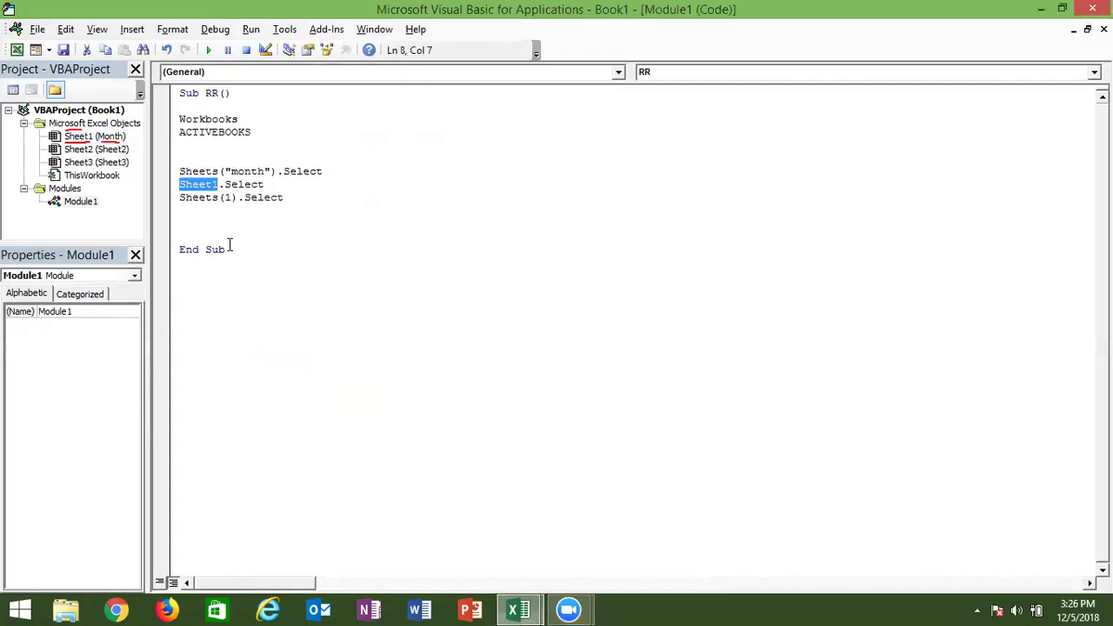
{"action": "double_click", "coordinate": [225, 199]}
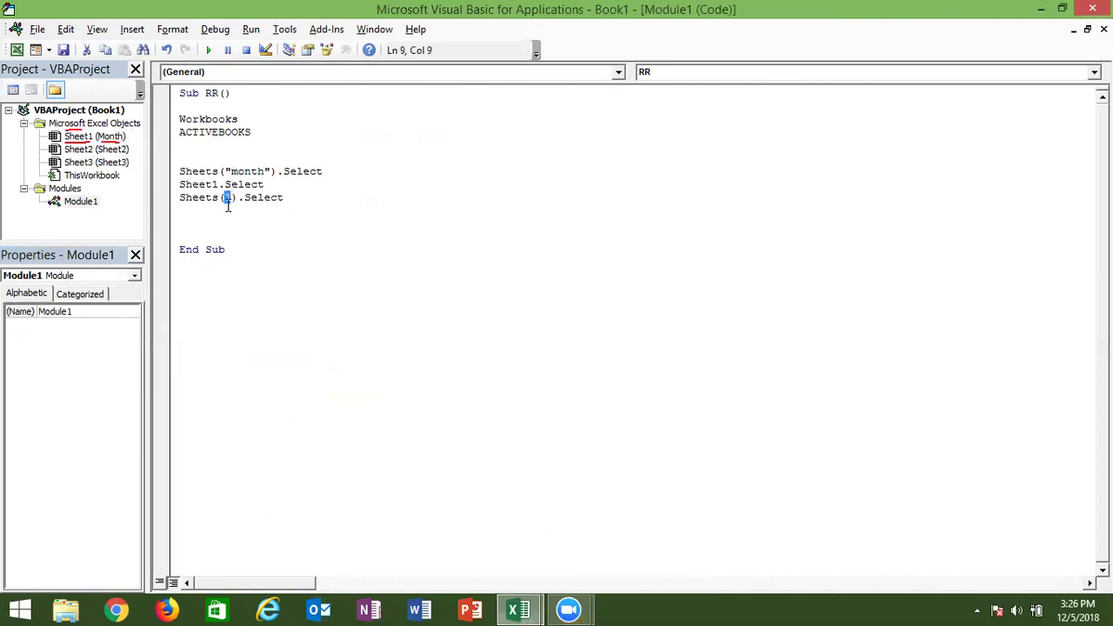
Drag the Sheet3 tab to the first position, ahead of Month.
{"action": "key", "text": "alt+Tab"}
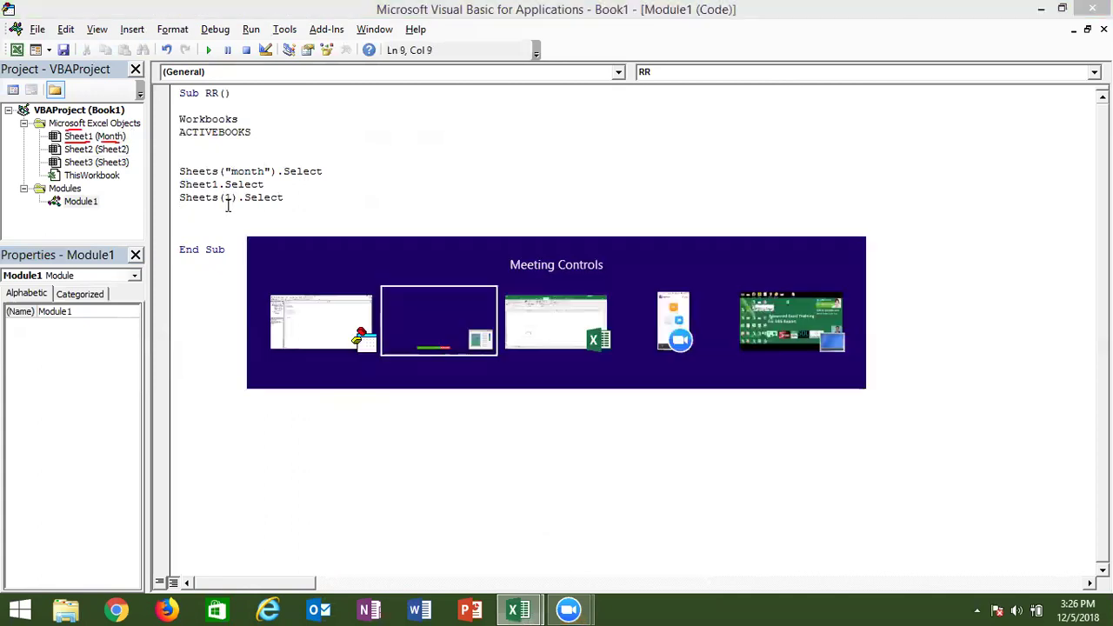
{"action": "key", "text": "alt+Tab"}
{"action": "key", "text": "alt+Tab"}
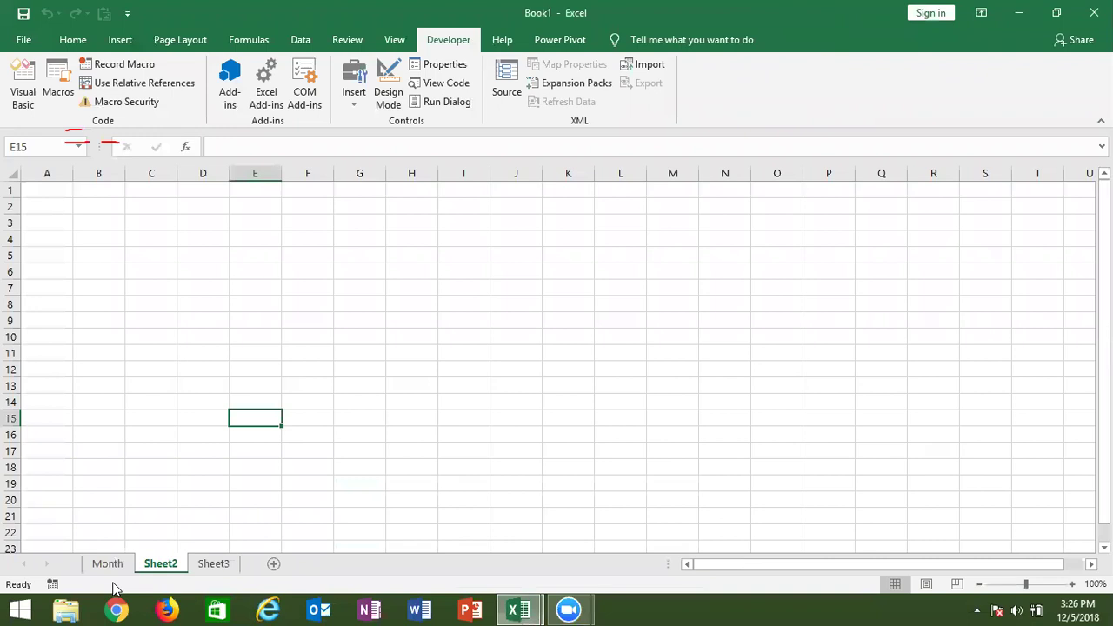
{"action": "left_click", "coordinate": [111, 567]}
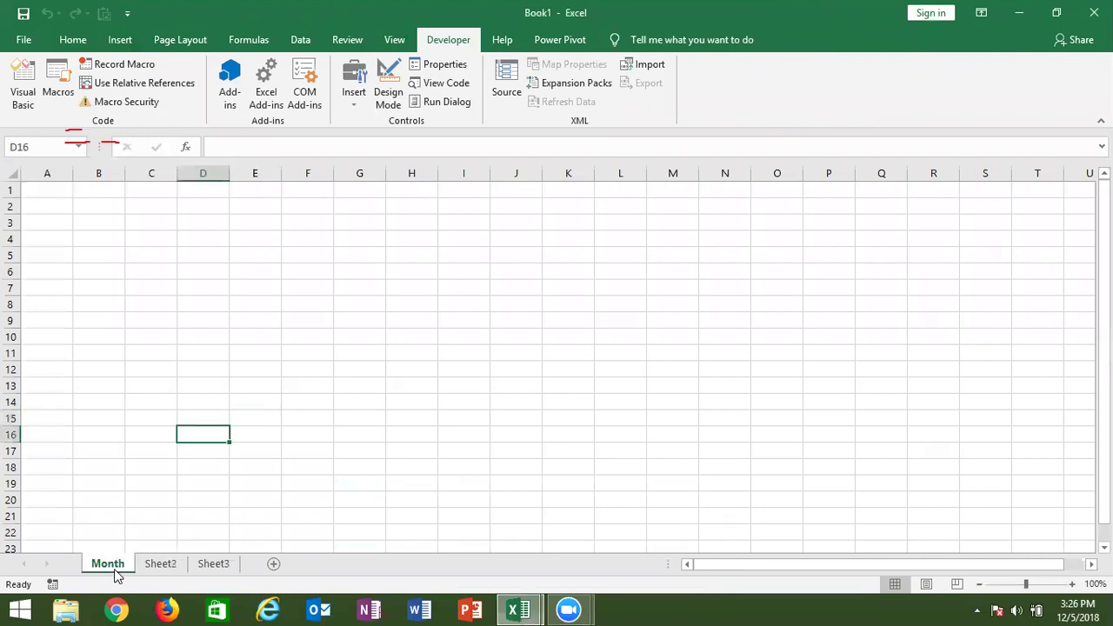
{"action": "left_click", "coordinate": [210, 564]}
{"action": "left_click_drag", "start_coordinate": [99, 549], "coordinate": [99, 550]}
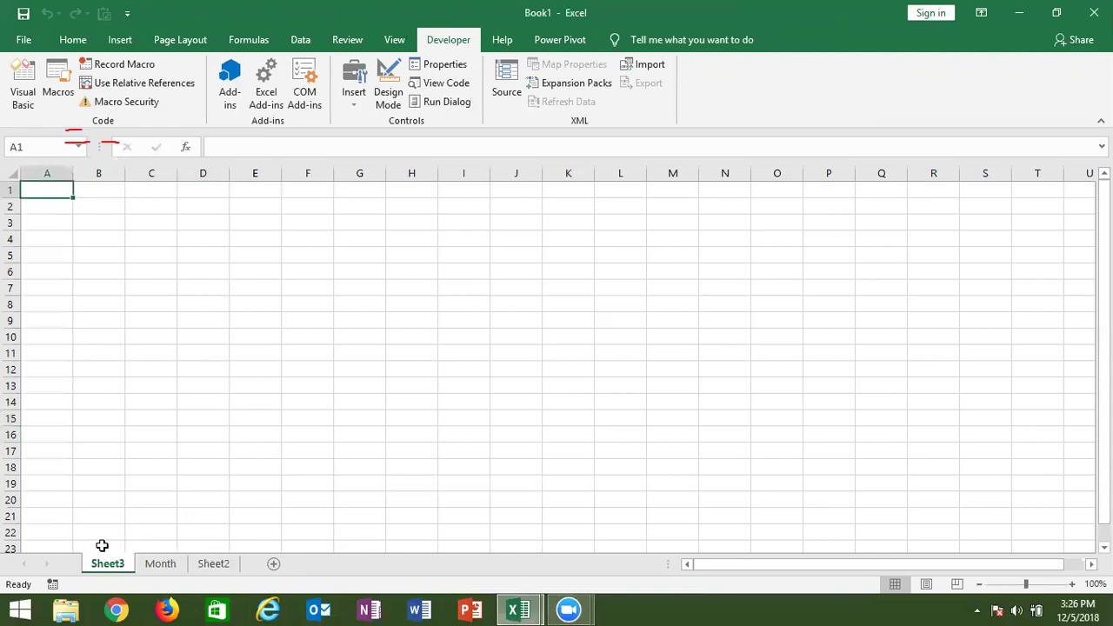
{"action": "left_click", "coordinate": [159, 484]}
{"action": "key", "text": "alt+Tab"}
{"action": "key", "text": "alt+Tab"}
Compare the Sheets(1).Select line against the reordered tabs, reselecting its index 1.
{"action": "left_click", "coordinate": [168, 204]}
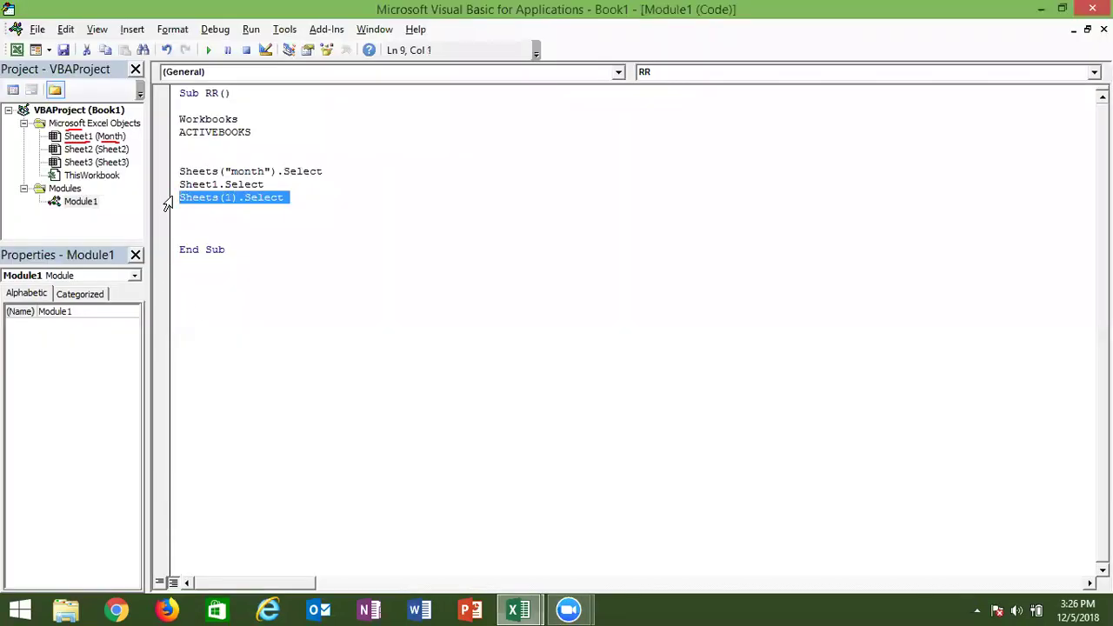
{"action": "key", "text": "alt+Tab"}
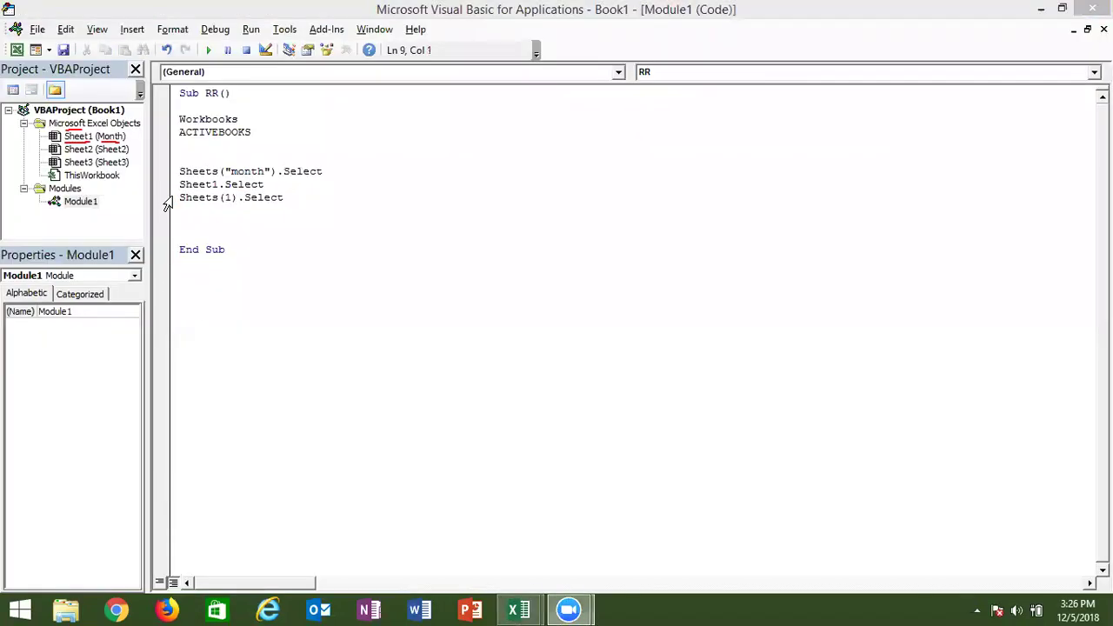
{"action": "key", "text": "alt+Tab"}
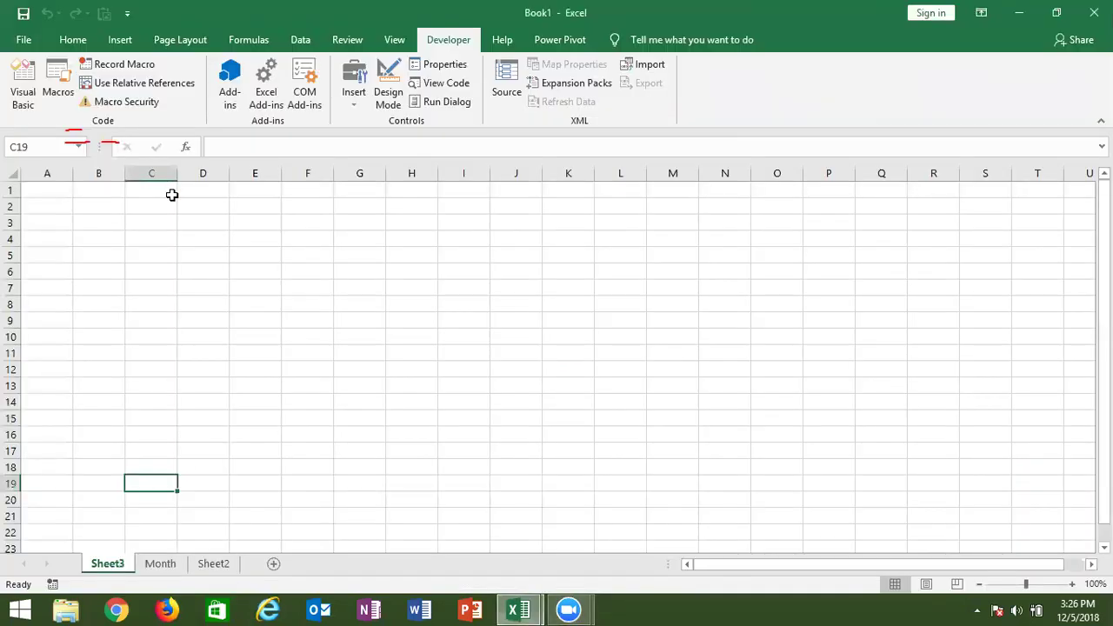
{"action": "key", "text": "alt+Tab"}
{"action": "key", "text": "alt+Tab"}
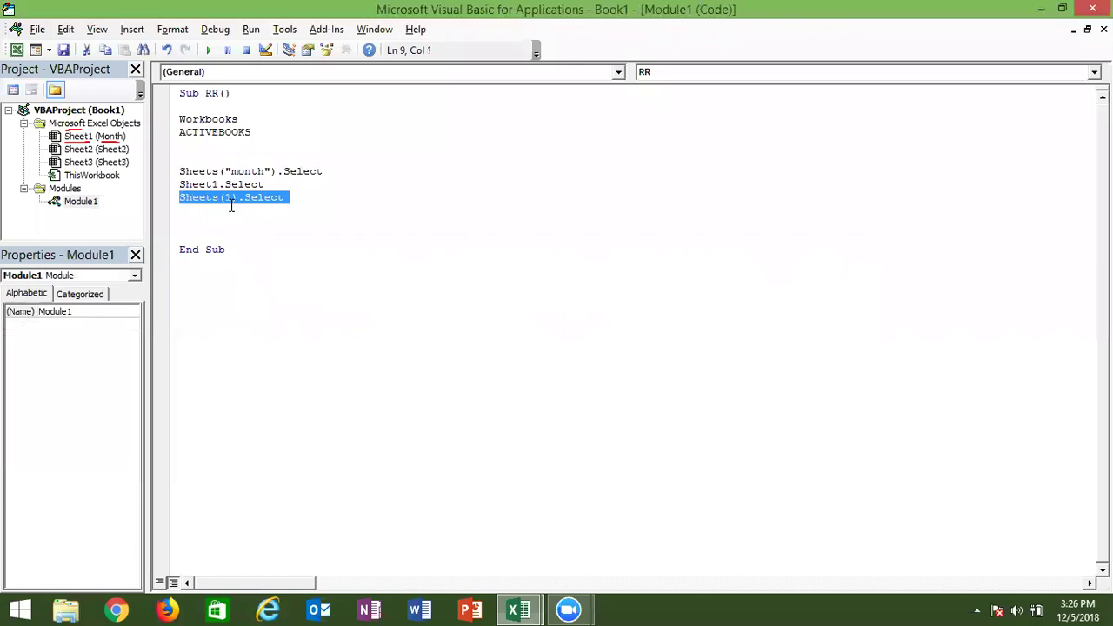
{"action": "left_click", "coordinate": [230, 205]}
{"action": "double_click", "coordinate": [226, 198]}
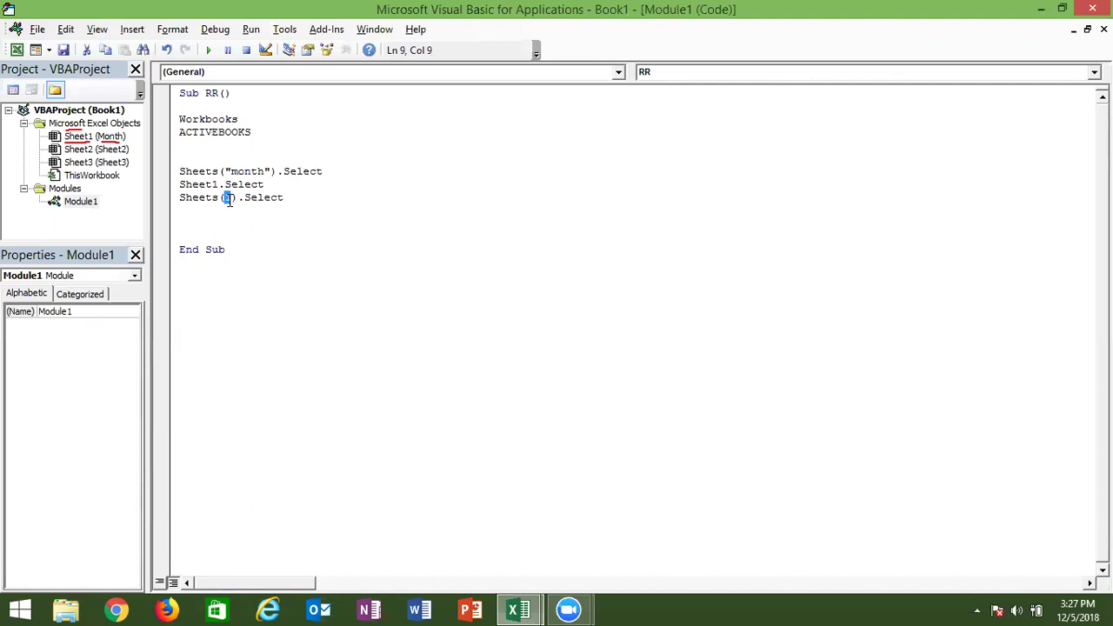
Add an ActiveSheet line below Sheets(1).Select.
{"action": "key", "text": "Down"}
{"action": "key", "text": "Return"}
{"action": "left_click", "coordinate": [179, 210]}
{"action": "type", "text": "activesheet"}
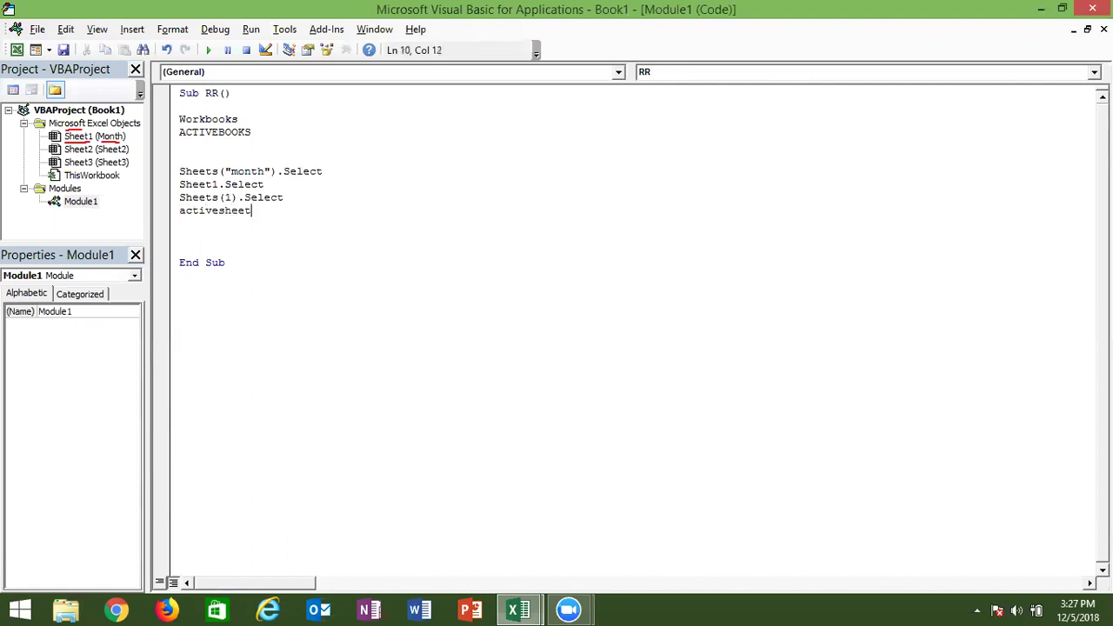
{"action": "left_click", "coordinate": [246, 235]}
Select the sheet-reference lines and add blank lines above End Sub.
{"action": "key", "text": "Up"}
{"action": "key", "text": "Up"}
{"action": "key", "text": "Up"}
{"action": "key", "text": "Up"}
{"action": "key", "text": "Up"}
{"action": "key", "text": "shift+Down"}
{"action": "key", "text": "shift+Down"}
{"action": "key", "text": "shift+Down"}
{"action": "key", "text": "shift+Down"}
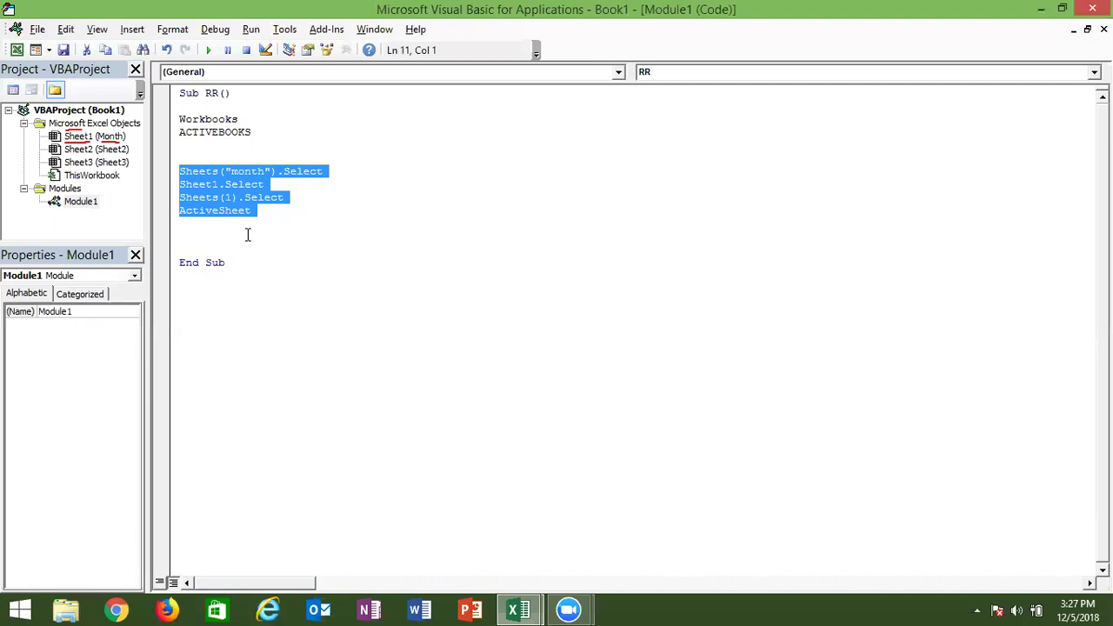
{"action": "key", "text": "Right"}
{"action": "key", "text": "Down"}
{"action": "key", "text": "Down"}
{"action": "key", "text": "Down"}
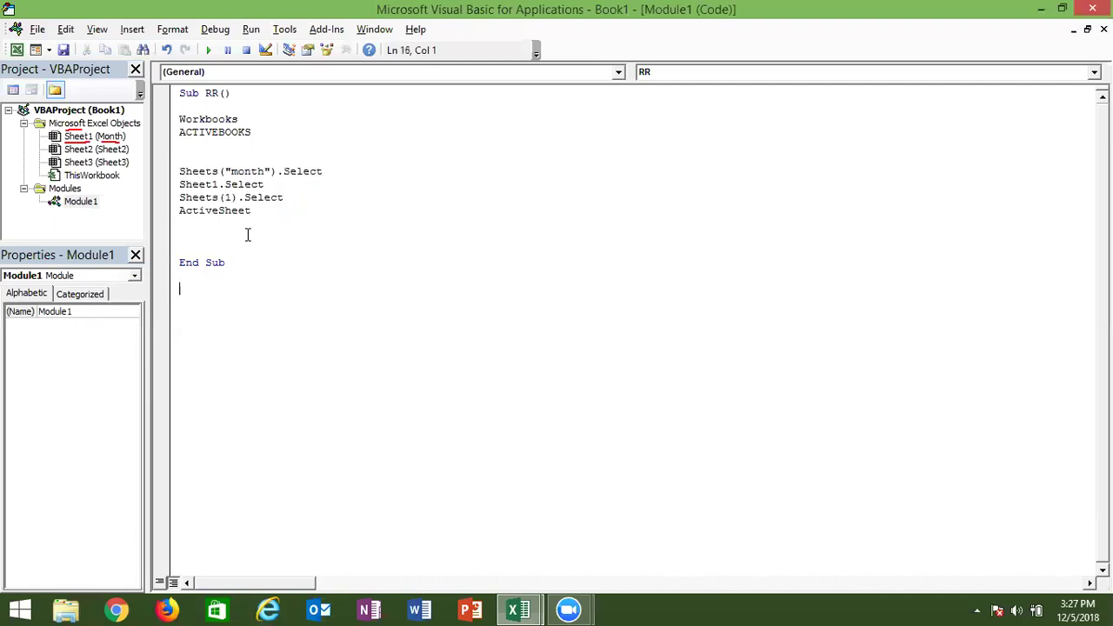
{"action": "type", "text": "sub"}
{"action": "key", "text": "BackSpace"}
{"action": "key", "text": "BackSpace"}
{"action": "key", "text": "BackSpace"}
{"action": "key", "text": "BackSpace"}
{"action": "key", "text": "Up"}
{"action": "key", "text": "Up"}
{"action": "key", "text": "Up"}
{"action": "key", "text": "Return"}
{"action": "key", "text": "Return"}
{"action": "key", "text": "Up"}
{"action": "key", "text": "Up"}
{"action": "key", "text": "alt+F11"}
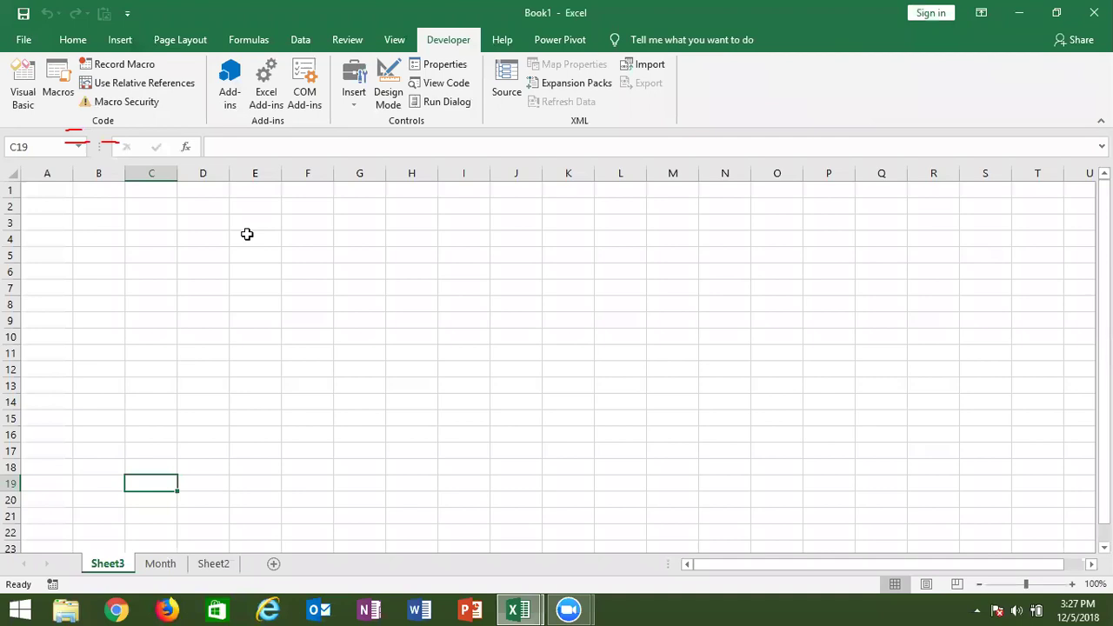
{"action": "key", "text": "alt+F11"}
Write the line Sheets.Add.Name = "JAn" using the Add member suggestion.
{"action": "type", "text": "sheets."}
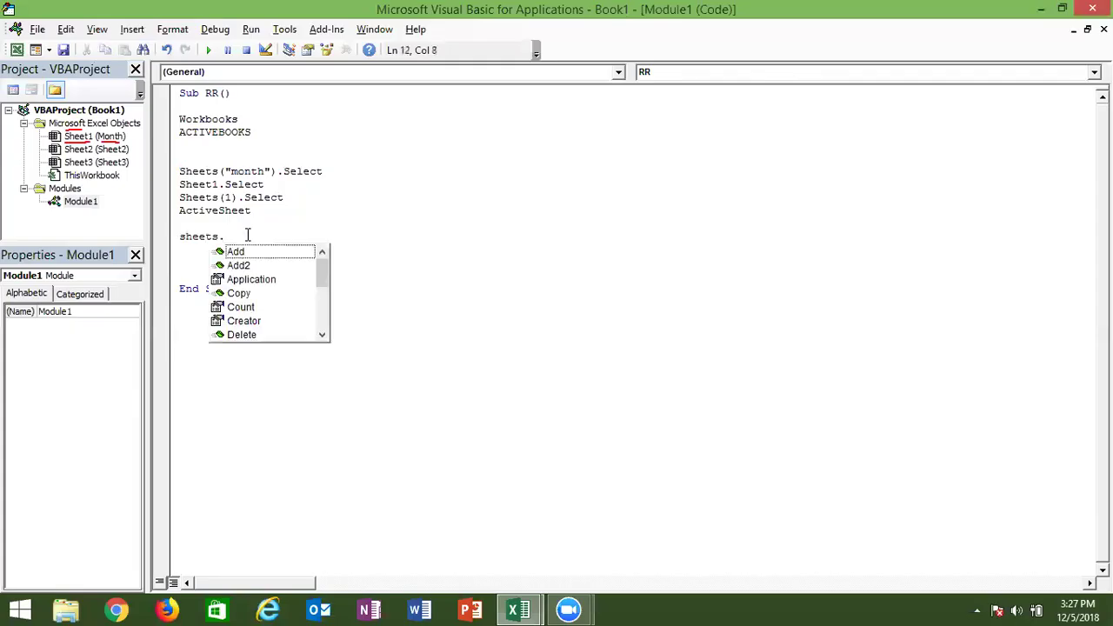
{"action": "key", "text": "Return"}
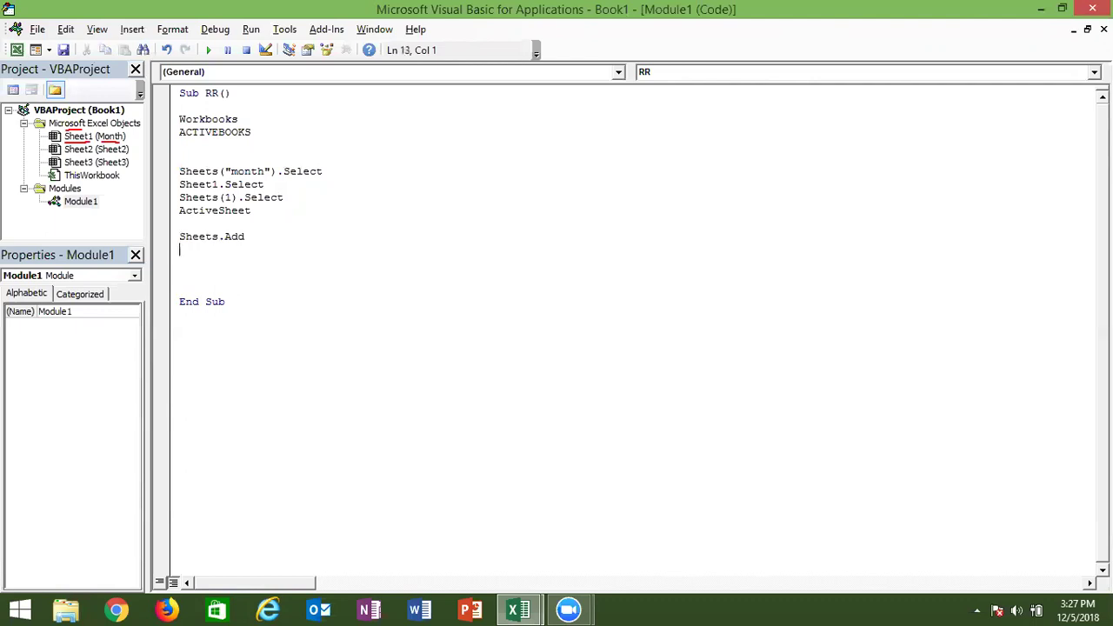
{"action": "key", "text": "BackSpace"}
{"action": "type", "text": ".name=\"JAn"}
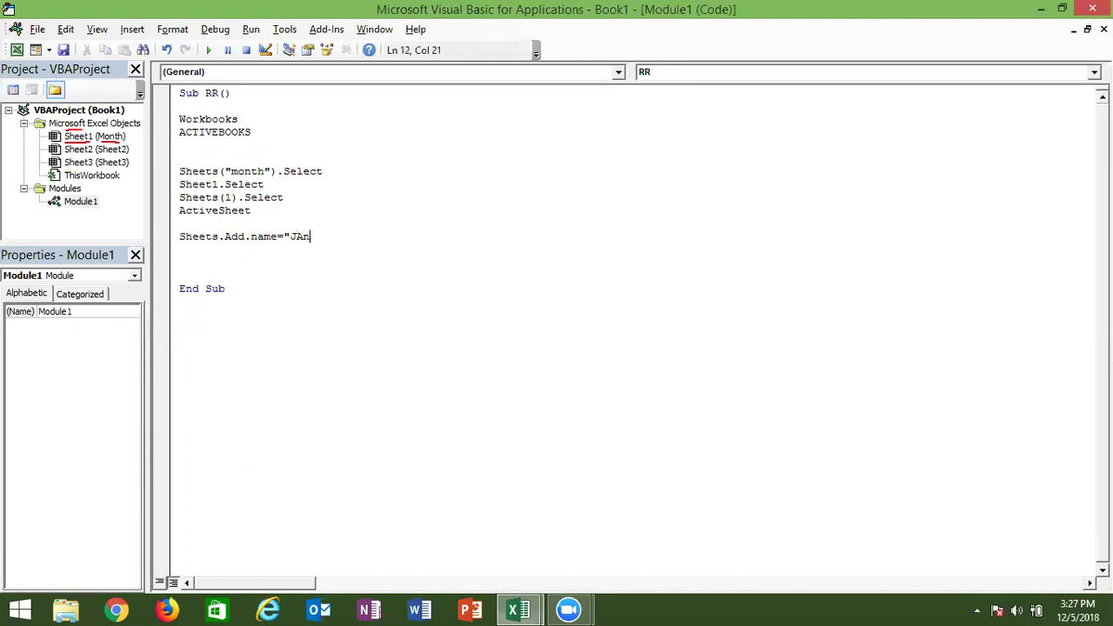
{"action": "type", "text": "\""}
{"action": "key", "text": "Return"}
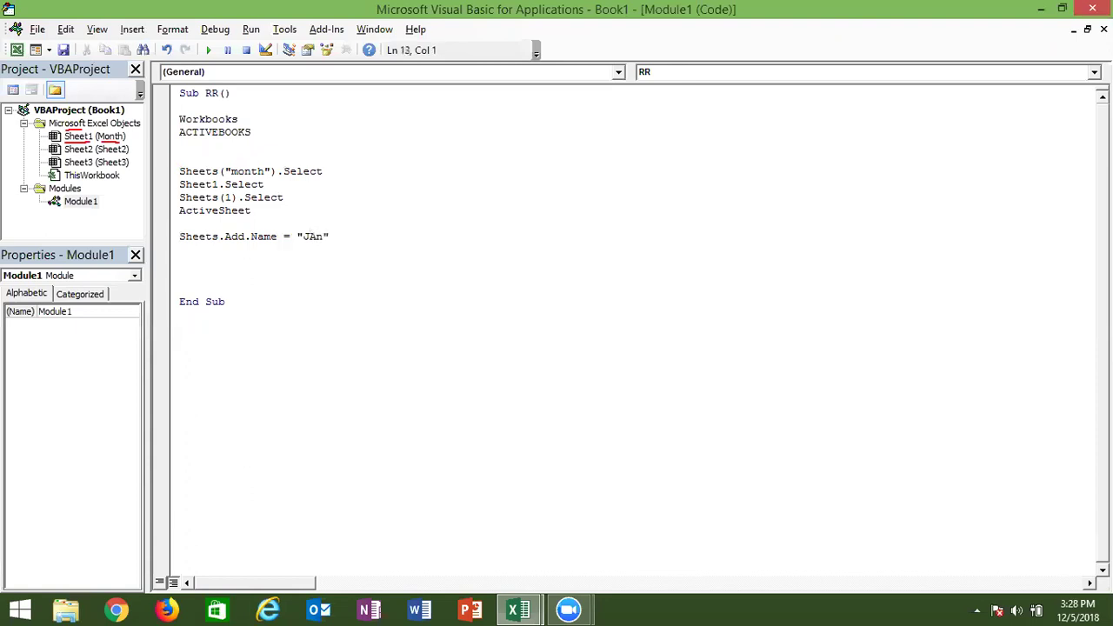
Add a blank line below Sheets.Add.Name and select that line.
{"action": "key", "text": "shift+Down"}
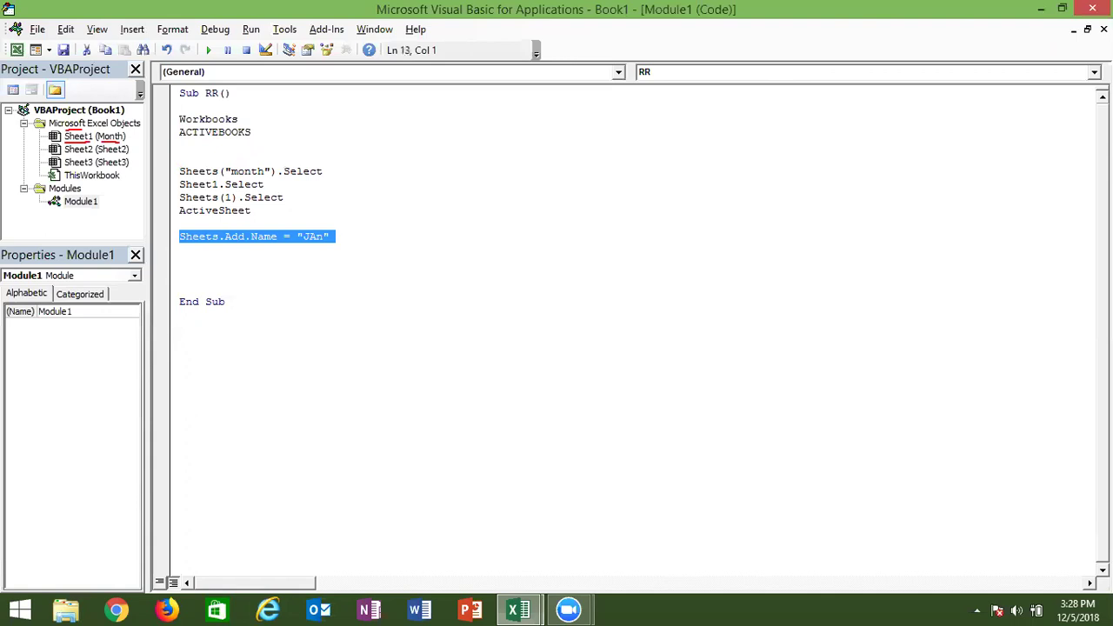
{"action": "left_click", "coordinate": [180, 249]}
{"action": "key", "text": "Return"}
{"action": "key", "text": "Up"}
{"action": "key", "text": "Up"}
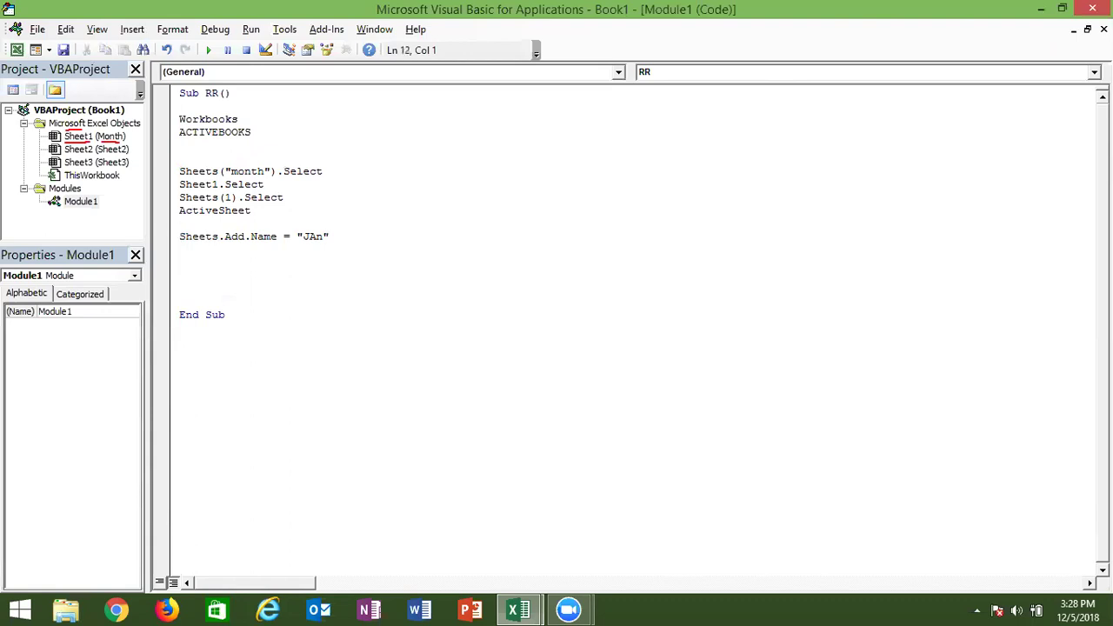
{"action": "key", "text": "shift+Down"}
{"action": "key", "text": "alt+F11"}
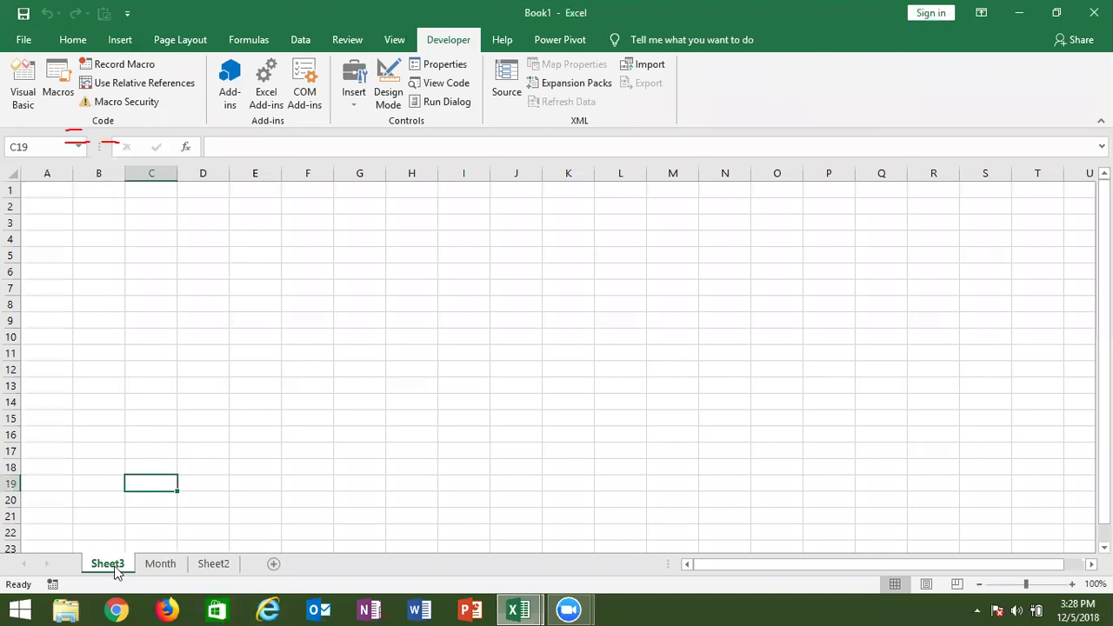
Start a second sheets.Add line, erase it, and select the Sheets.Add.Name line.
{"action": "left_click", "coordinate": [197, 564]}
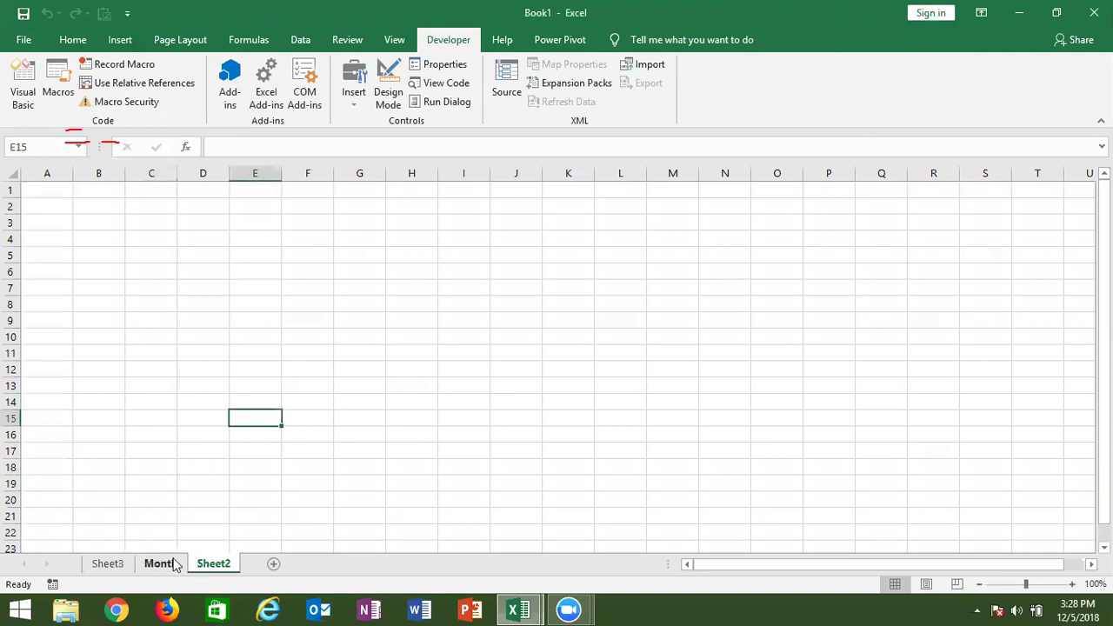
{"action": "key", "text": "alt+Tab"}
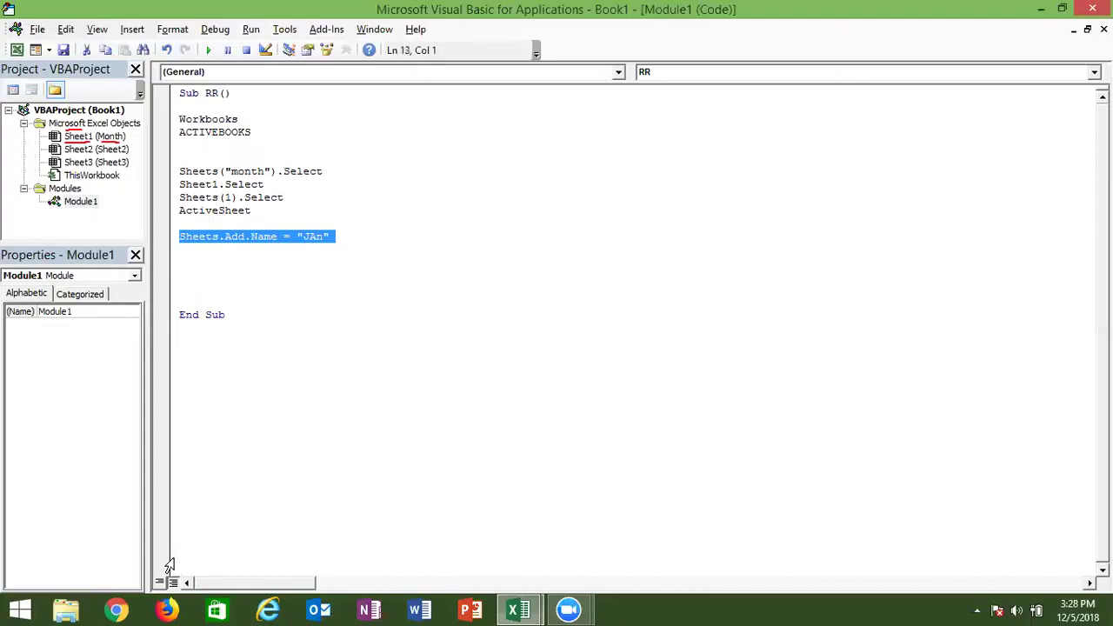
{"action": "key", "text": "Right"}
{"action": "key", "text": "Return"}
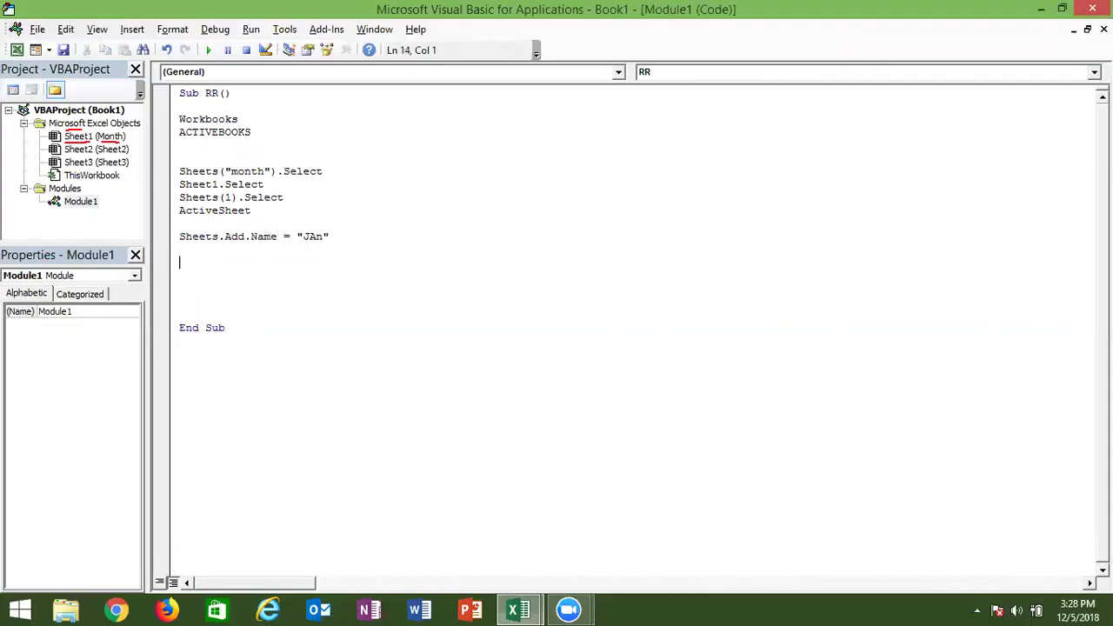
{"action": "type", "text": "sheets.ad"}
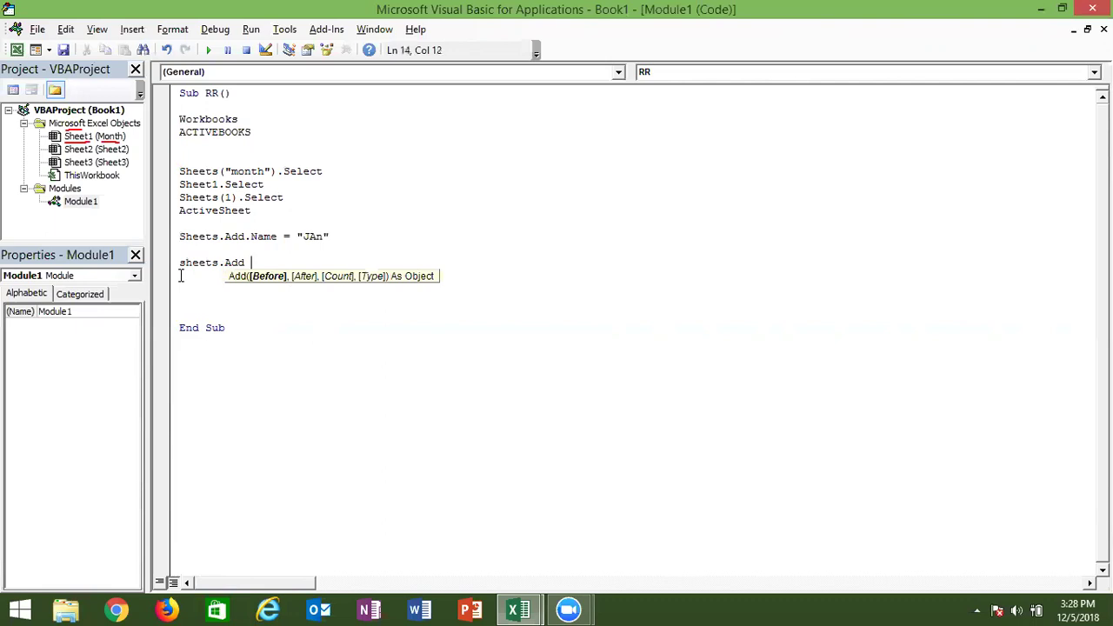
{"action": "key", "text": "BackSpace"}
{"action": "key", "text": "BackSpace"}
{"action": "key", "text": "BackSpace"}
{"action": "key", "text": "BackSpace"}
{"action": "key", "text": "BackSpace"}
{"action": "key", "text": "BackSpace"}
{"action": "key", "text": "BackSpace"}
{"action": "key", "text": "BackSpace"}
{"action": "key", "text": "BackSpace"}
{"action": "key", "text": "BackSpace"}
{"action": "key", "text": "Up"}
{"action": "key", "text": "shift+End"}
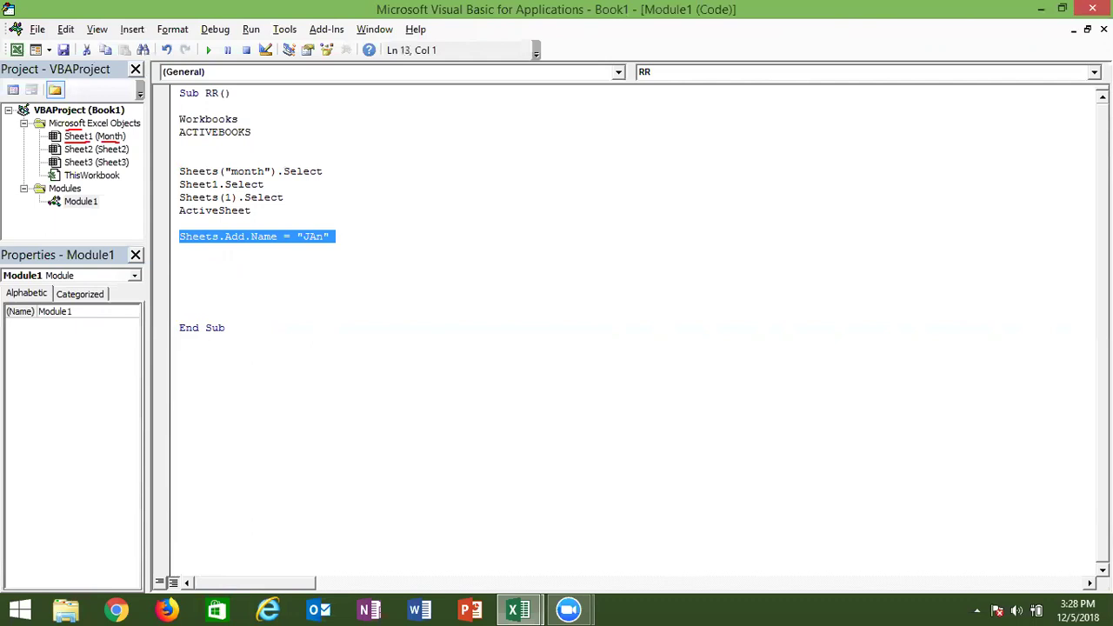
{"action": "key", "text": "alt+F11"}
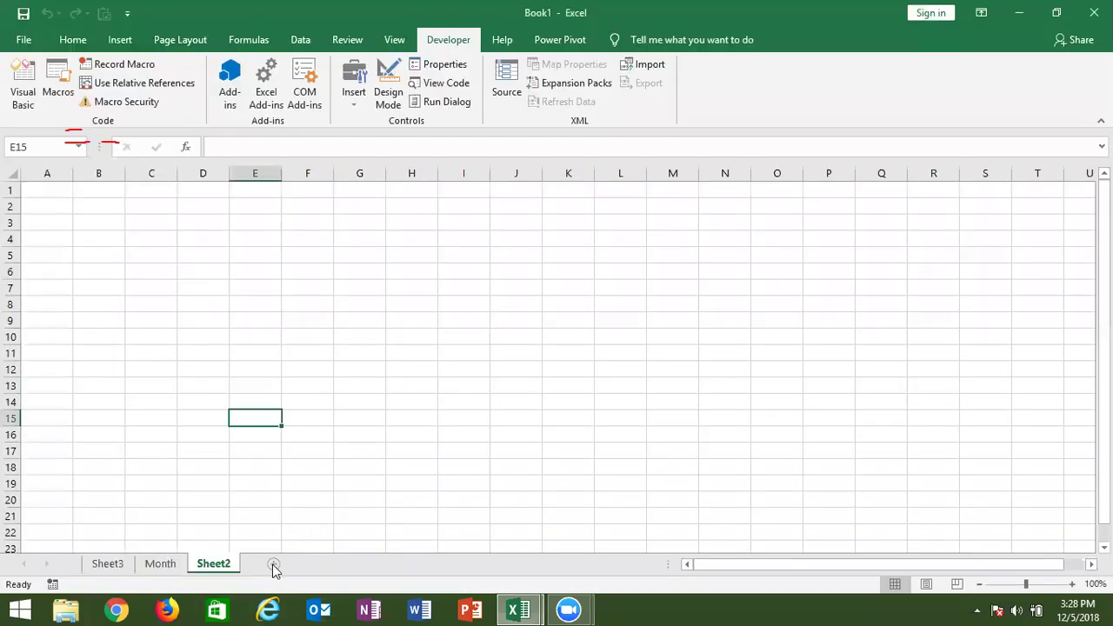
Add Sheet4 after Sheet2 and insert worksheet Sheet5 before Sheet2.
{"action": "left_click", "coordinate": [272, 564]}
{"action": "left_click", "coordinate": [199, 566]}
{"action": "right_click", "coordinate": [199, 566]}
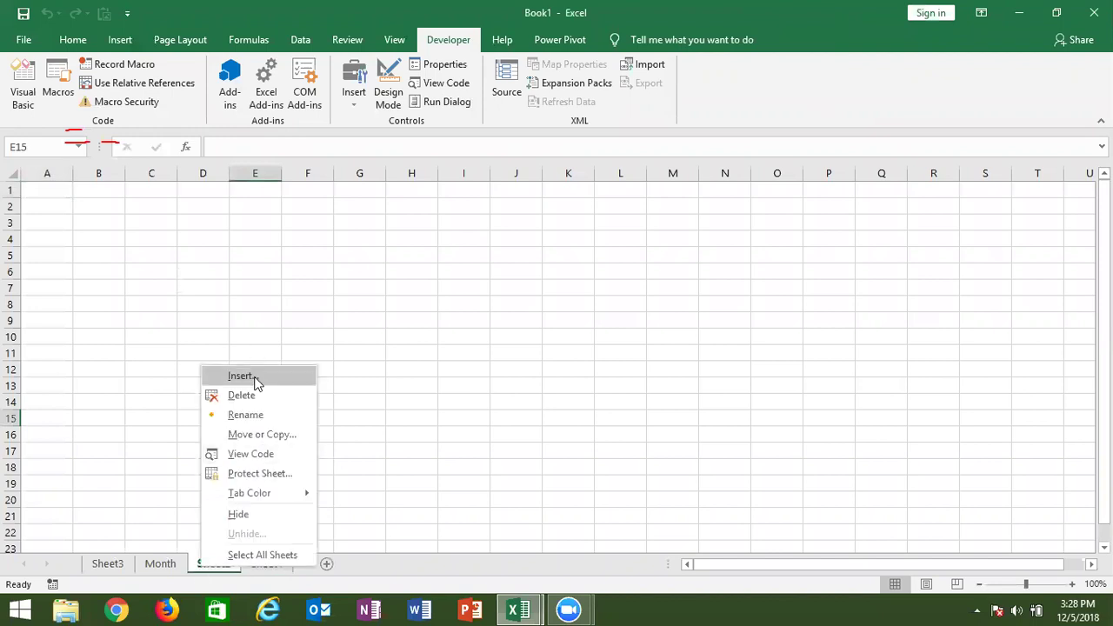
{"action": "left_click", "coordinate": [252, 376]}
{"action": "left_click", "coordinate": [396, 506]}
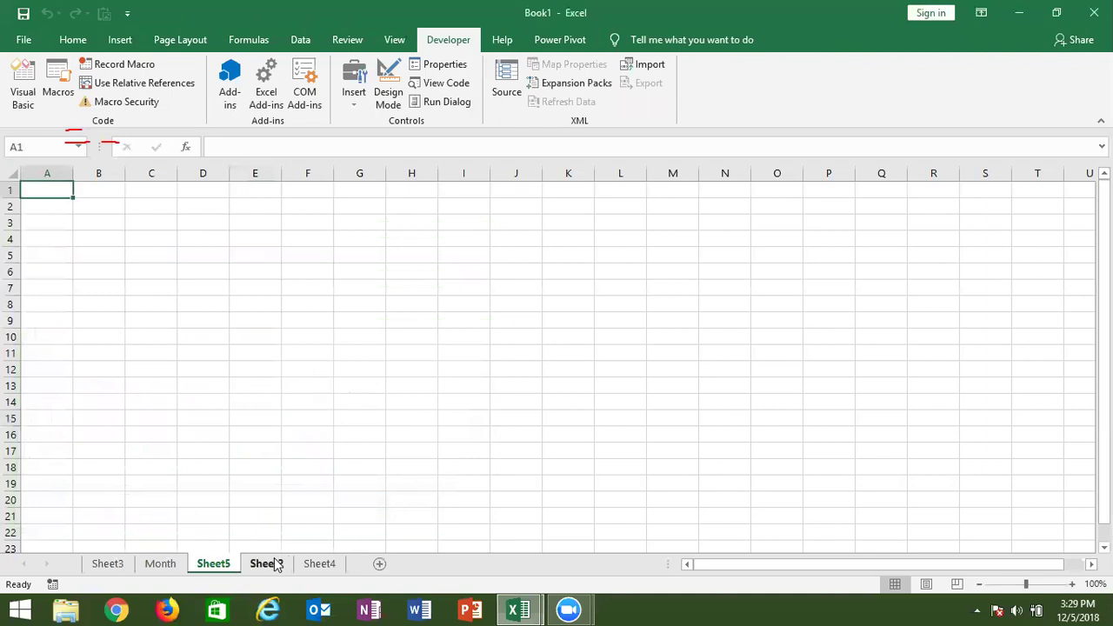
{"action": "left_click", "coordinate": [274, 565]}
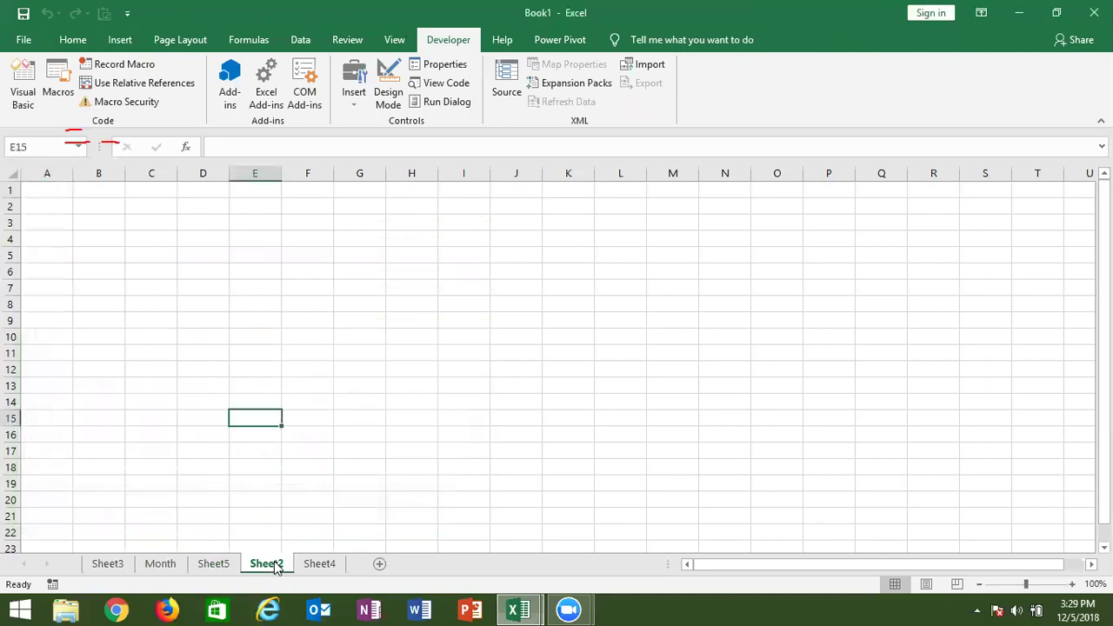
{"action": "left_click", "coordinate": [223, 567]}
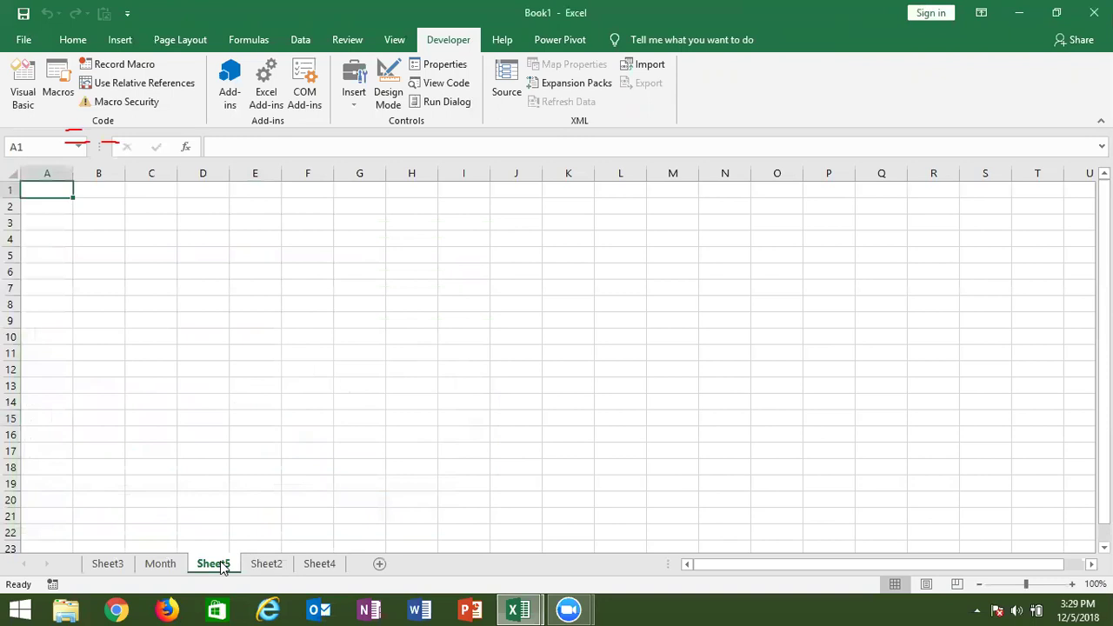
{"action": "key", "text": "alt+F11"}
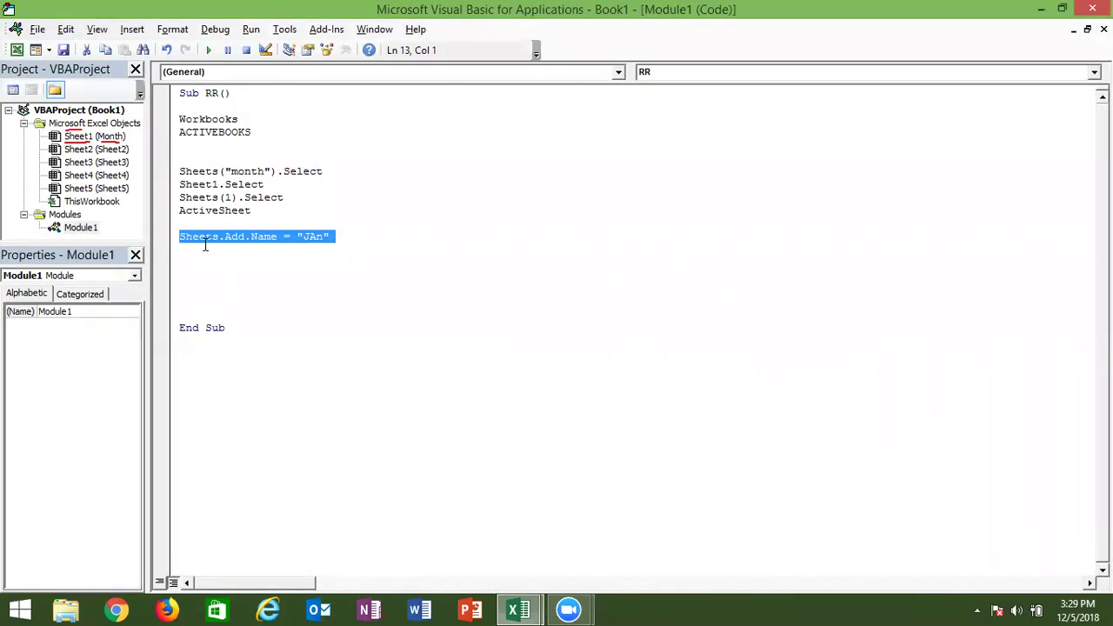
Add a new line Sheets.Add Sheets("Month") to the RR macro.
{"action": "left_click", "coordinate": [205, 246]}
{"action": "key", "text": "Return"}
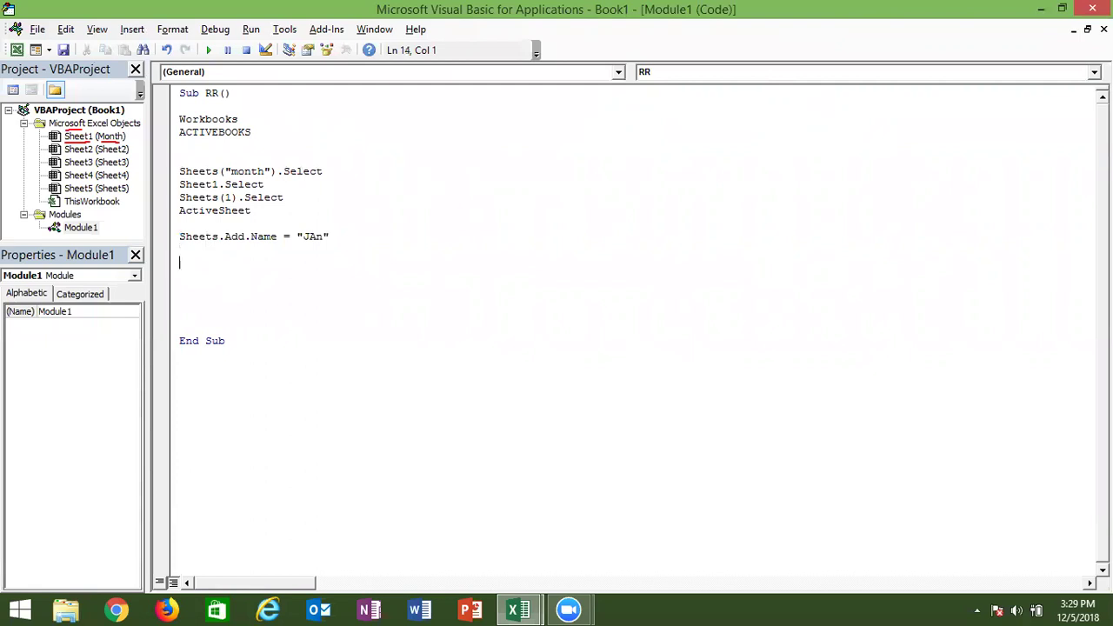
{"action": "type", "text": "sheets.ad"}
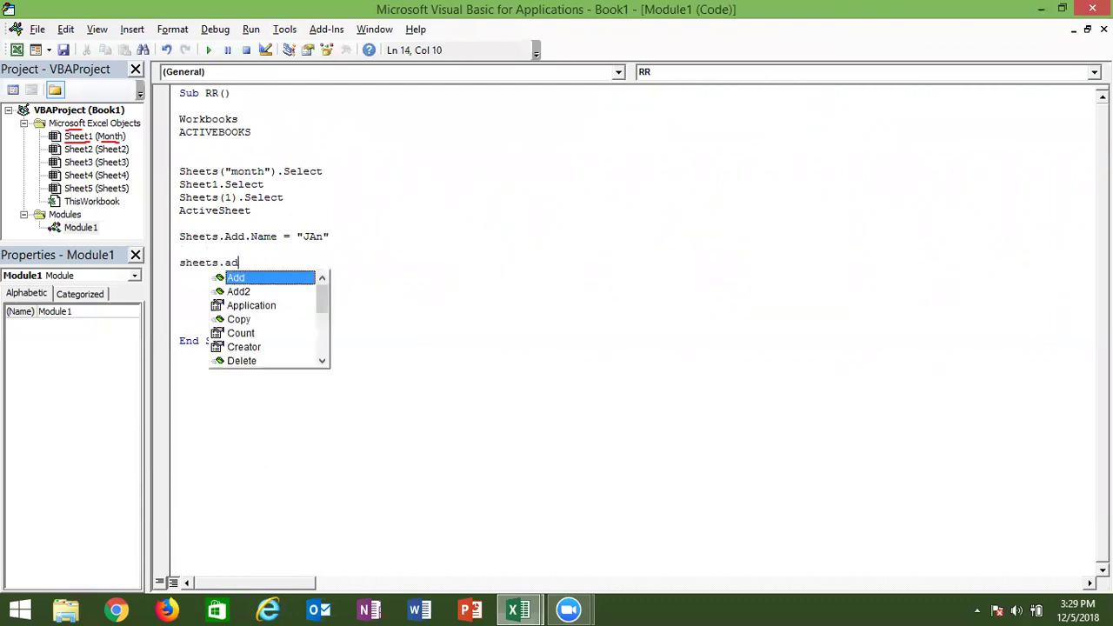
{"action": "key", "text": "Tab"}
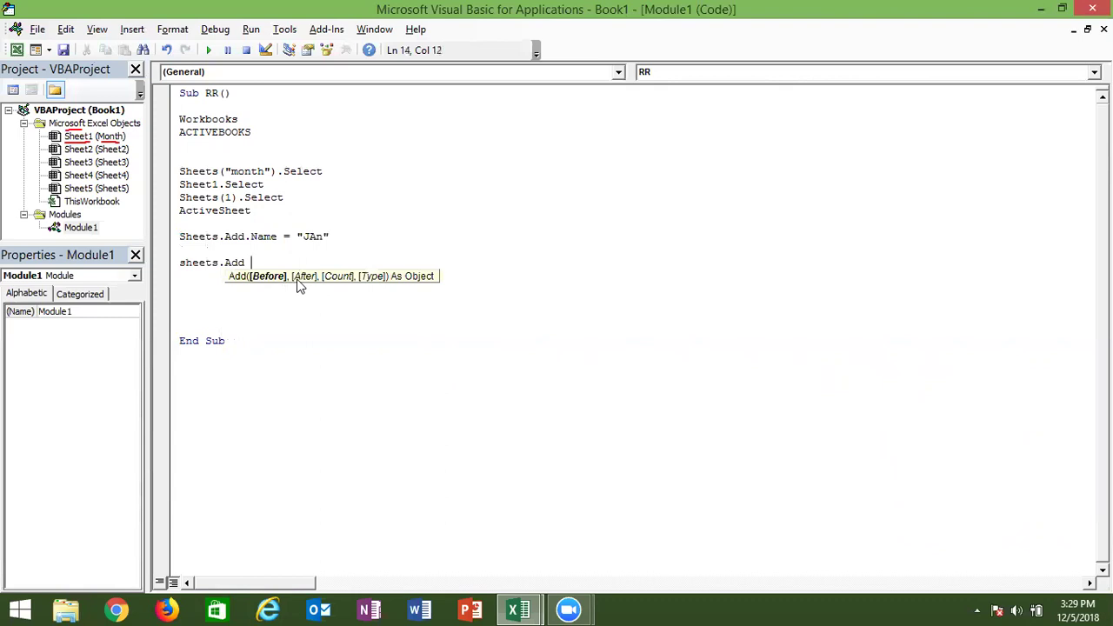
{"action": "type", "text": "s.Add Sheets"}
{"action": "type", "text": "(\"Month\")"}
{"action": "left_click", "coordinate": [290, 313]}
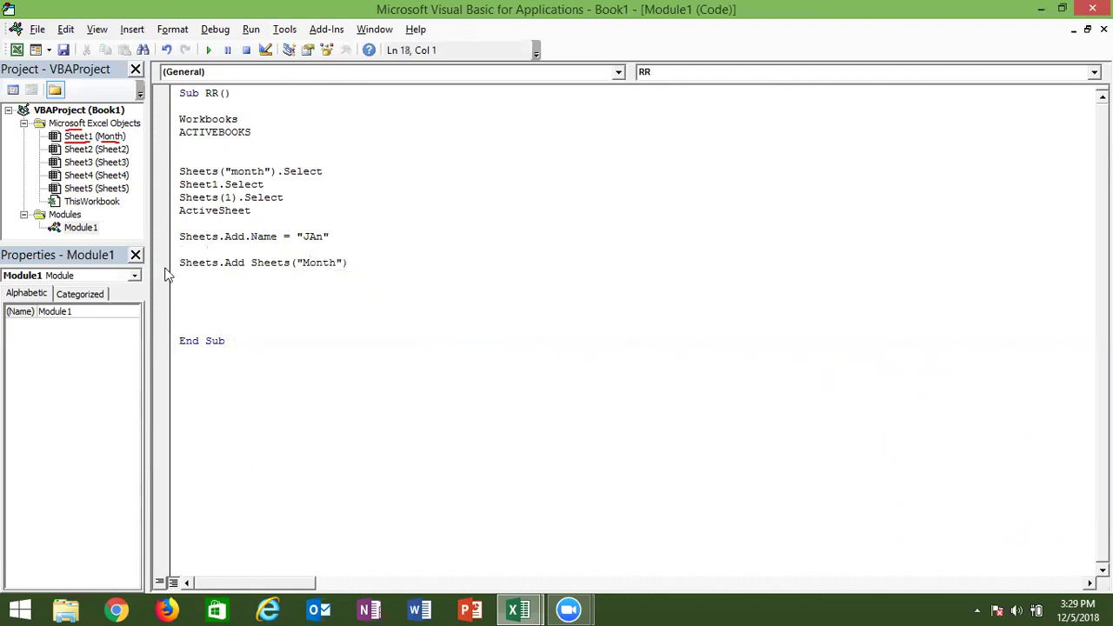
Check the sheet order in the workbook, then insert a comma before the Sheets("Month") argument.
{"action": "key", "text": "alt+F11"}
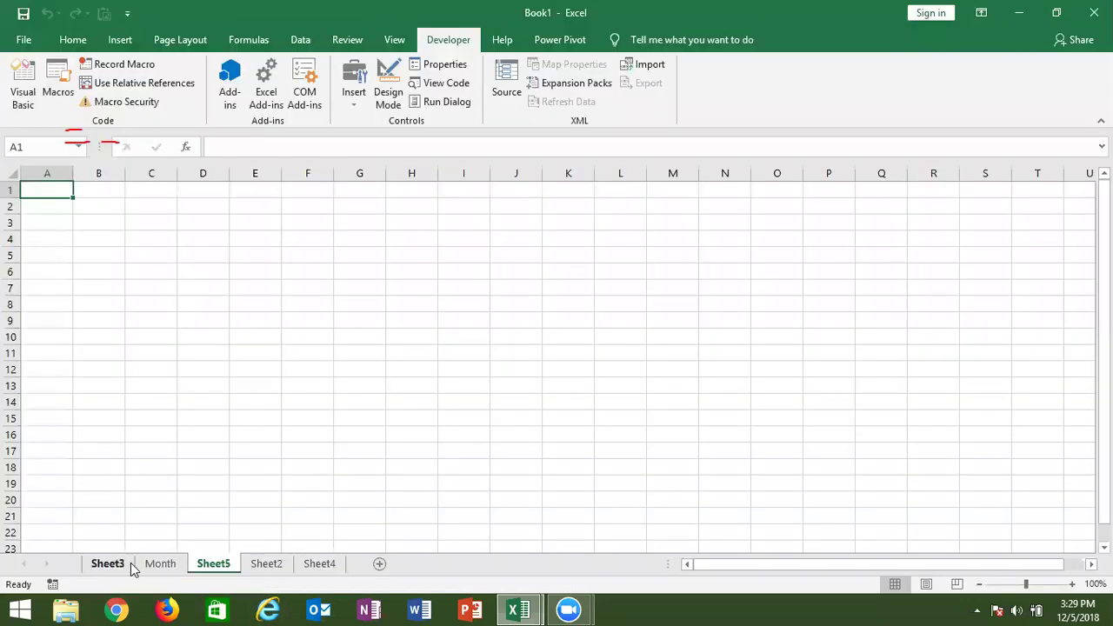
{"action": "left_click", "coordinate": [160, 563]}
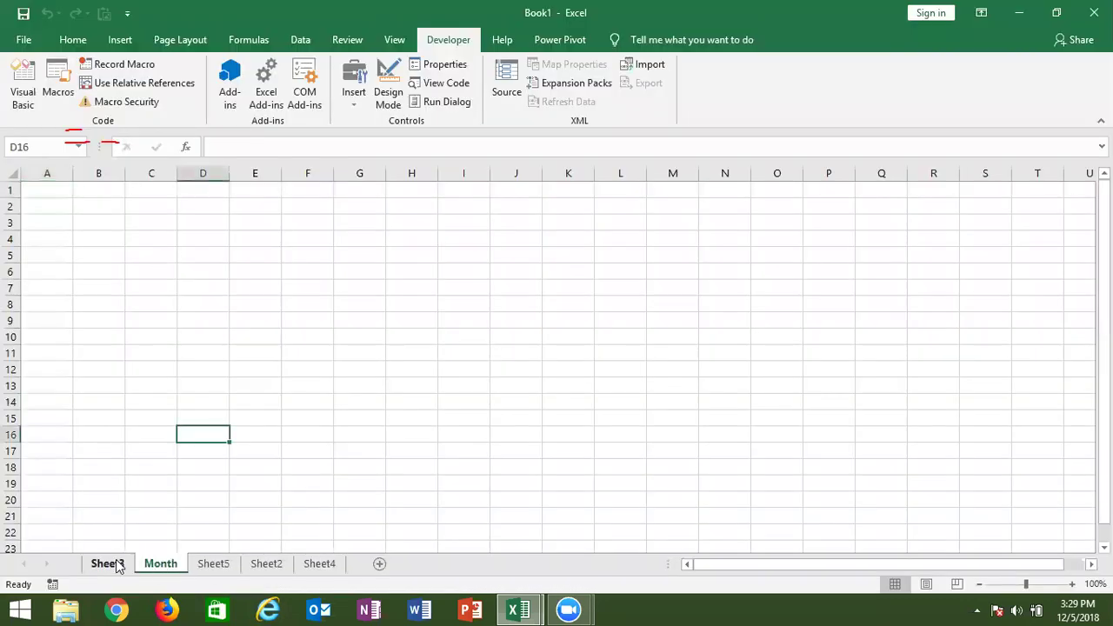
{"action": "key", "text": "alt+Tab"}
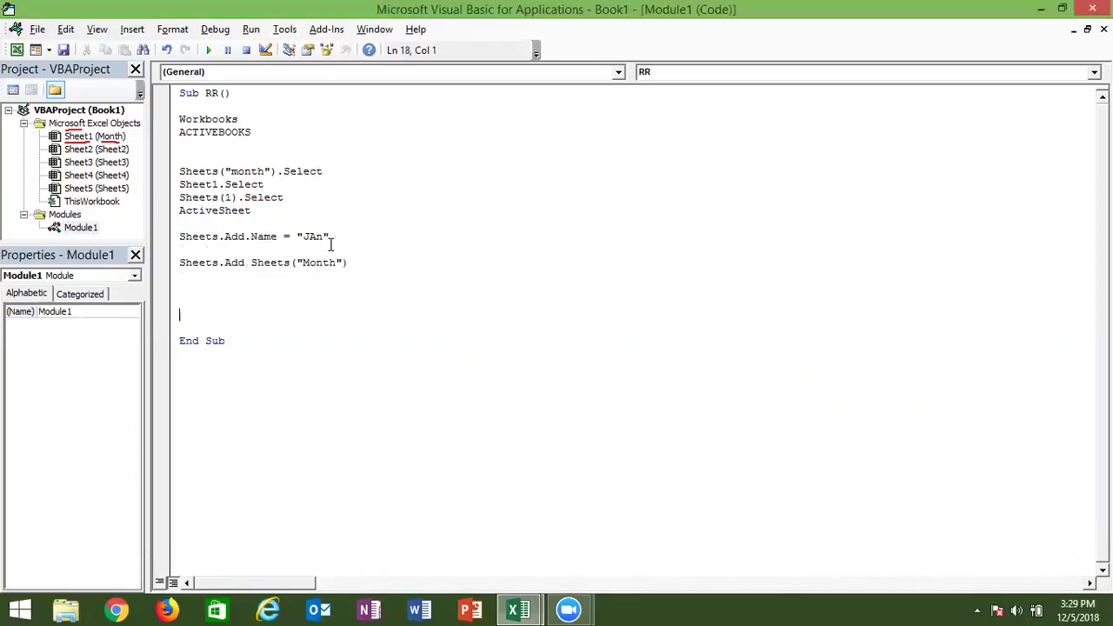
{"action": "left_click_drag", "start_coordinate": [349, 262], "coordinate": [254, 268]}
{"action": "left_click_drag", "start_coordinate": [251, 211], "coordinate": [179, 171]}
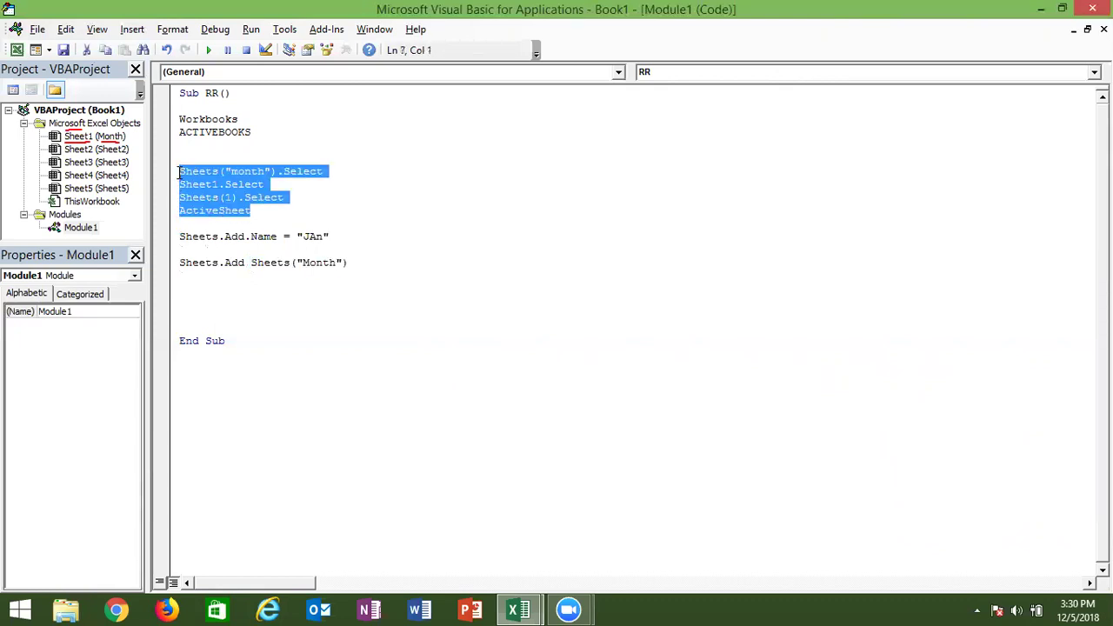
{"action": "left_click_drag", "start_coordinate": [343, 262], "coordinate": [297, 264]}
{"action": "left_click", "coordinate": [251, 263]}
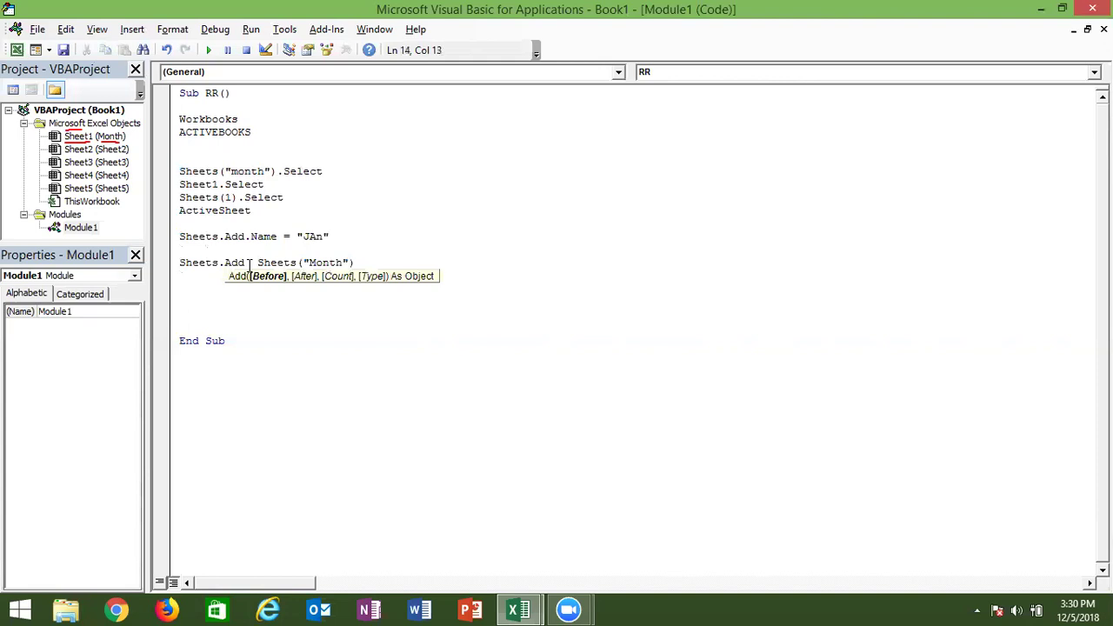
{"action": "type", "text": ","}
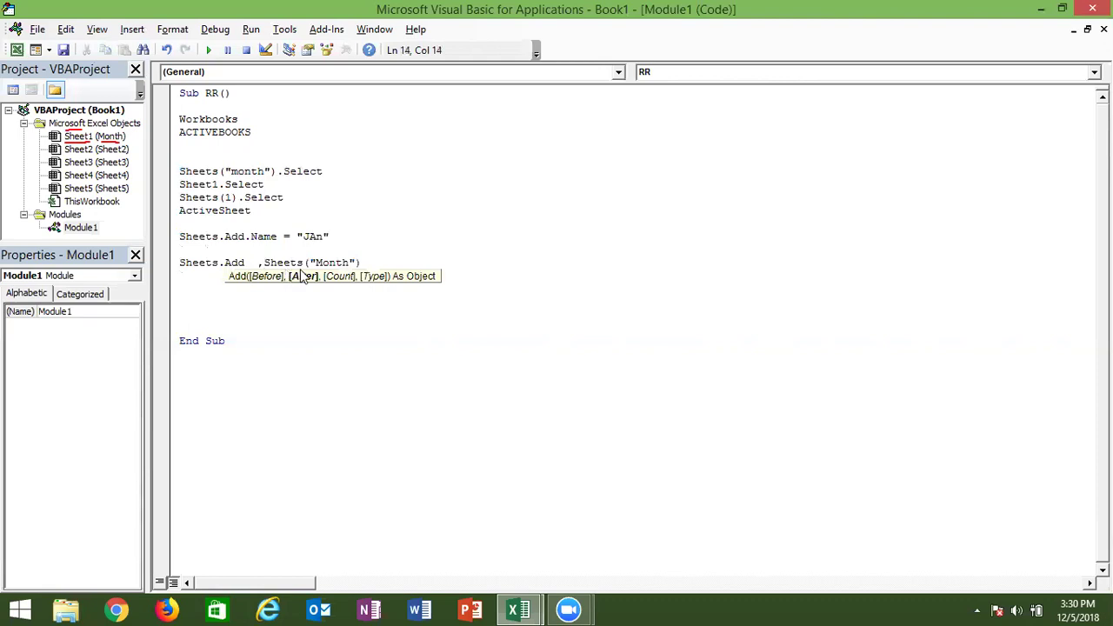
Replace "Month" with 5 so the line reads Sheets.Add , Sheets(5).
{"action": "double_click", "coordinate": [331, 263]}
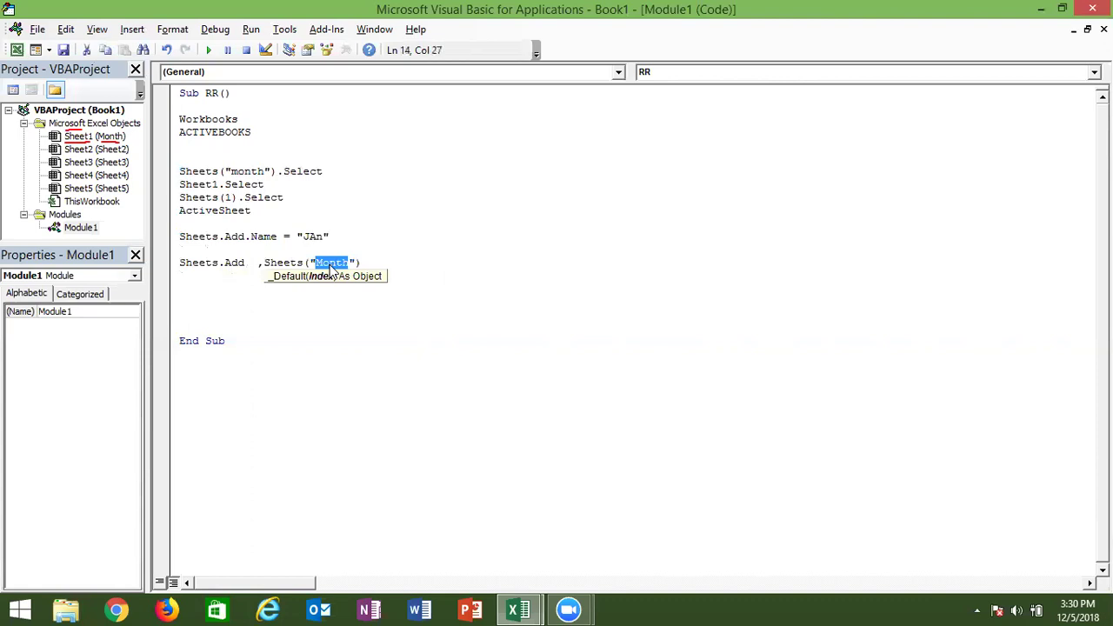
{"action": "key", "text": "alt+F11"}
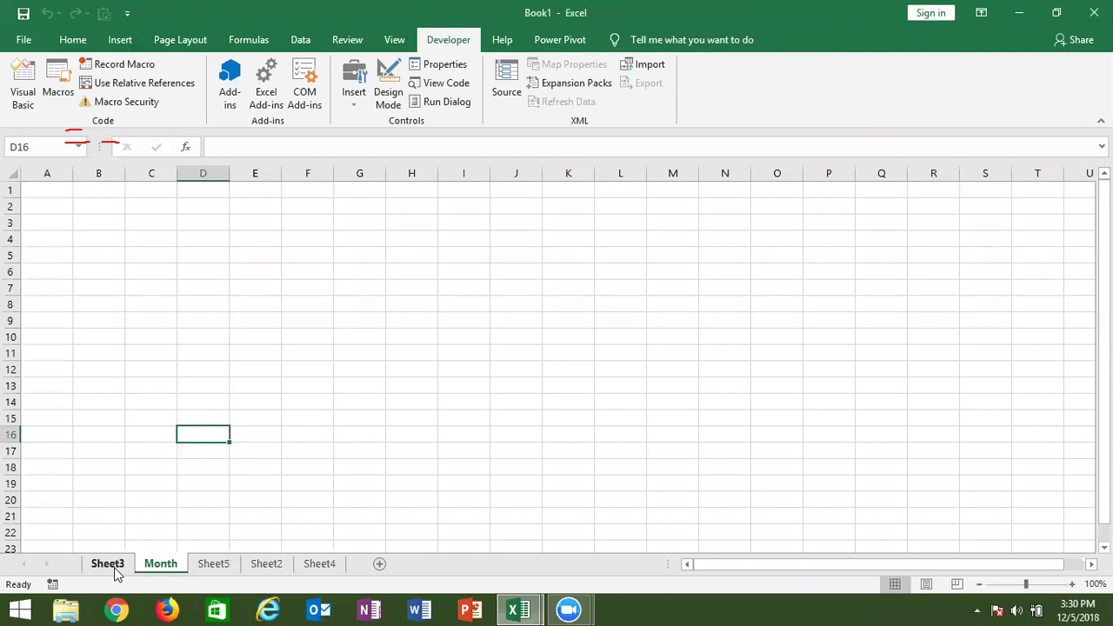
{"action": "key", "text": "alt+F11"}
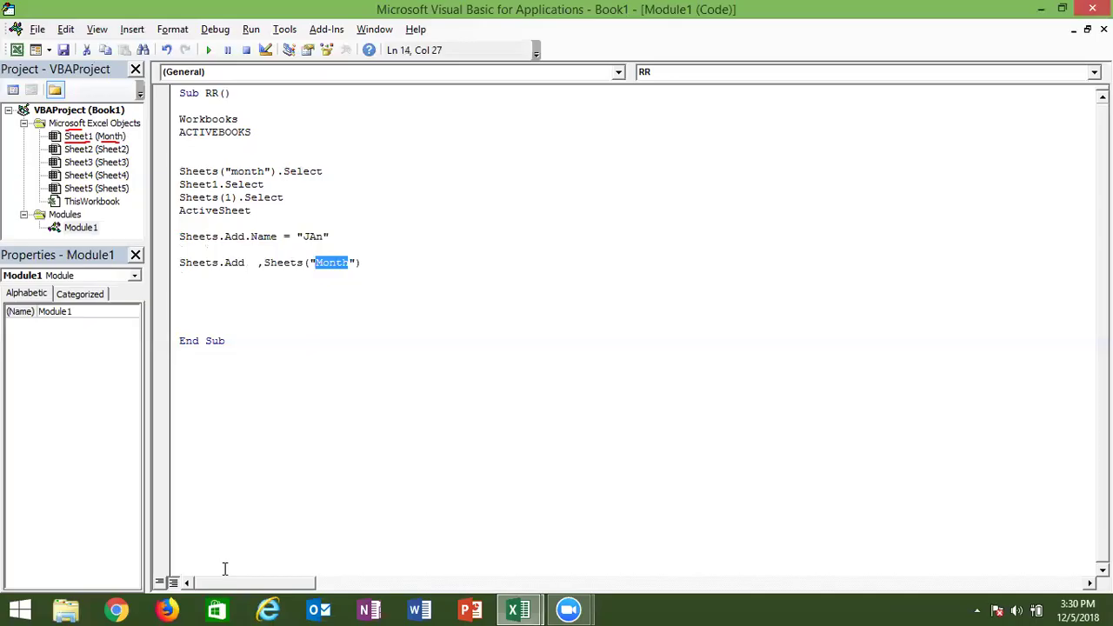
{"action": "key", "text": "BackSpace"}
{"action": "key", "text": "Delete"}
{"action": "key", "text": "BackSpace"}
{"action": "type", "text": "5"}
{"action": "left_click", "coordinate": [230, 262]}
{"action": "left_click", "coordinate": [222, 287]}
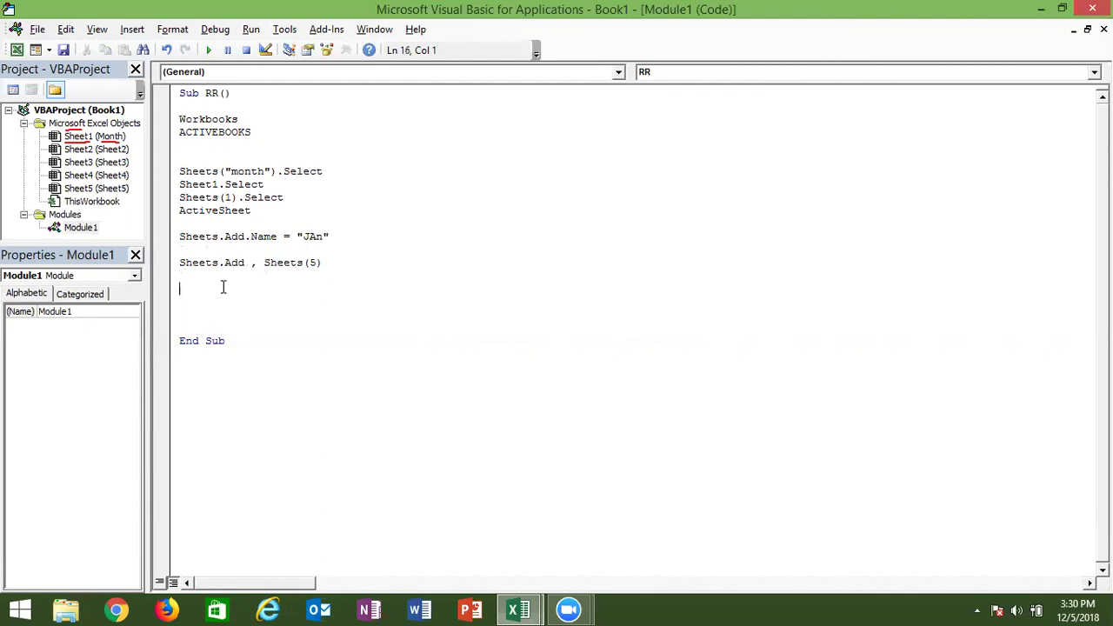
{"action": "key", "text": "alt+F11"}
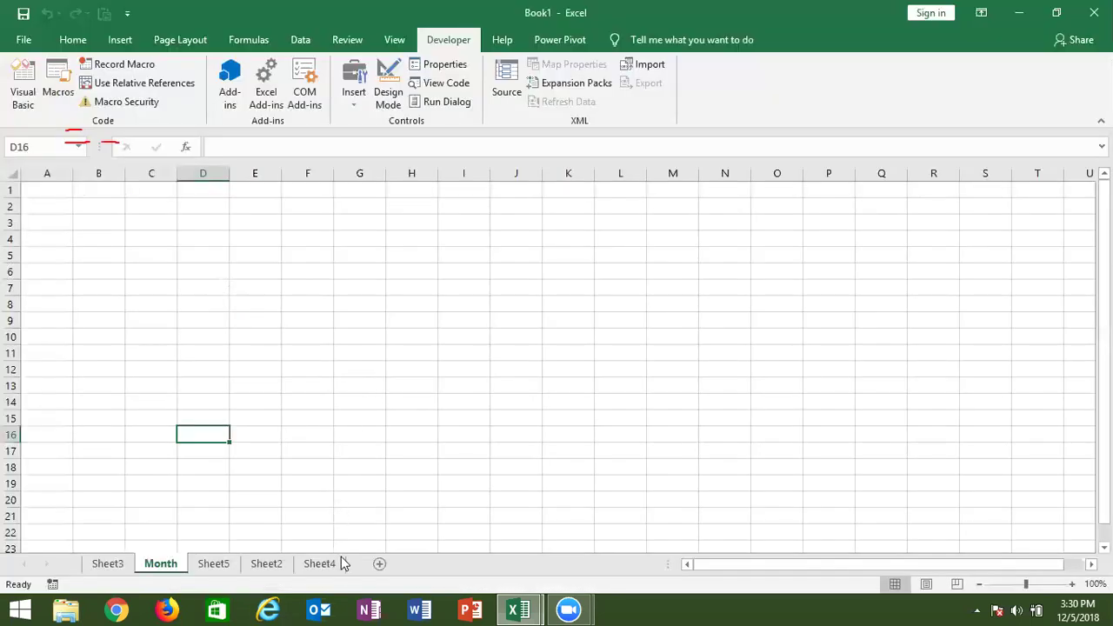
Add a new blank Sheet6 after Sheet4, then return to the RR code.
{"action": "left_click", "coordinate": [341, 565]}
{"action": "left_click", "coordinate": [380, 564]}
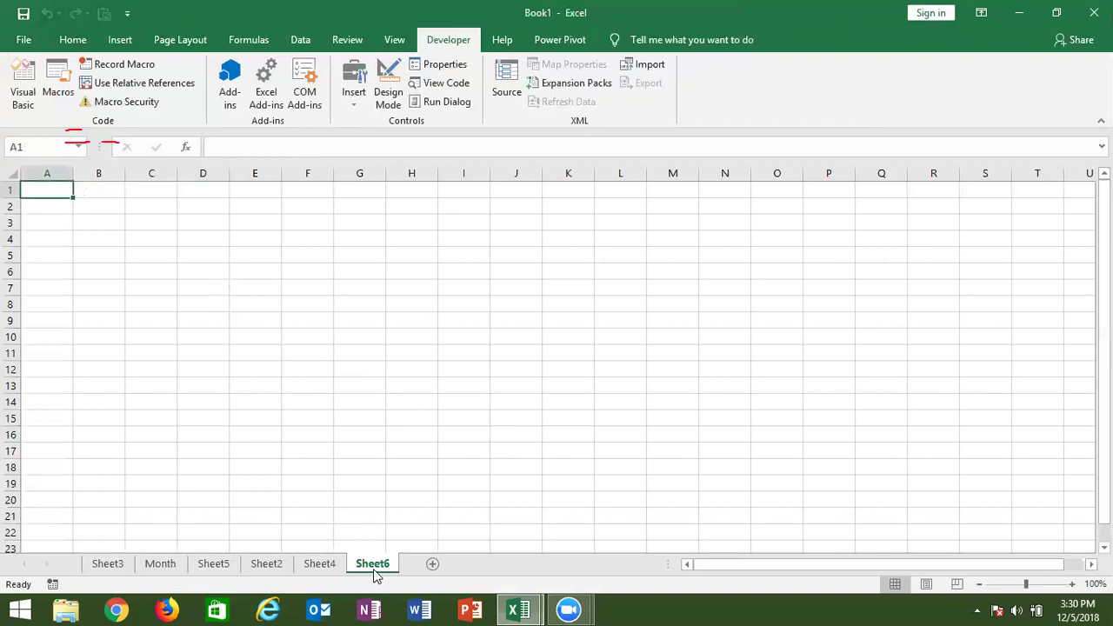
{"action": "key", "text": "alt+F11"}
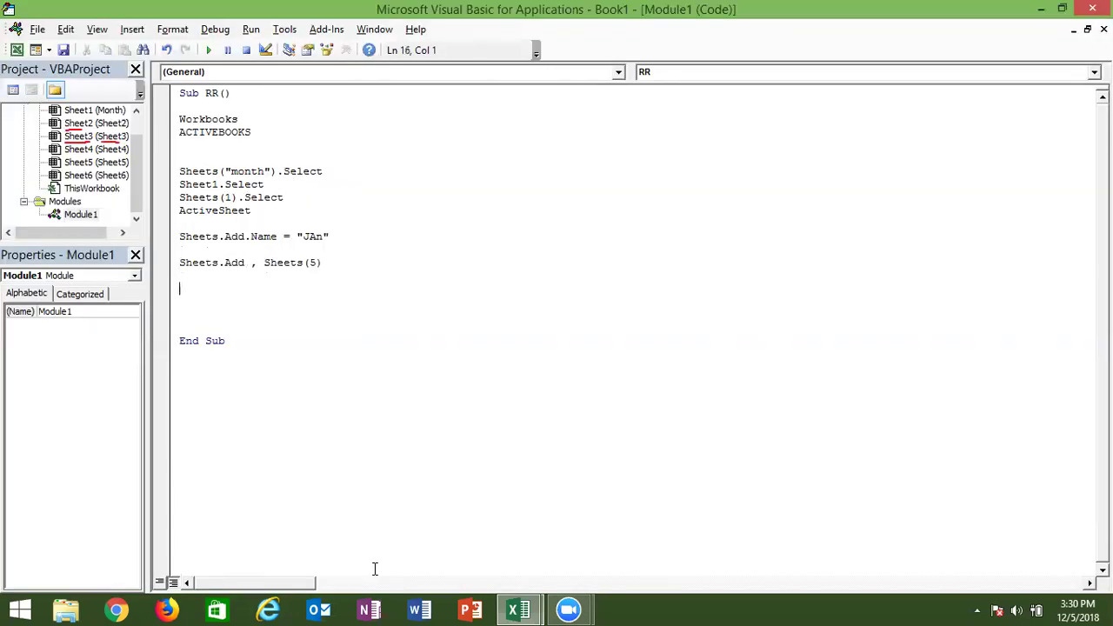
Replace the 5 with Sheets.Count so the line reads Sheets.Add , Sheets(Sheets.Count).
{"action": "double_click", "coordinate": [311, 262]}
{"action": "type", "text": "sheets"}
{"action": "type", "text": ".cou"}
{"action": "key", "text": "Tab"}
{"action": "left_click", "coordinate": [329, 285]}
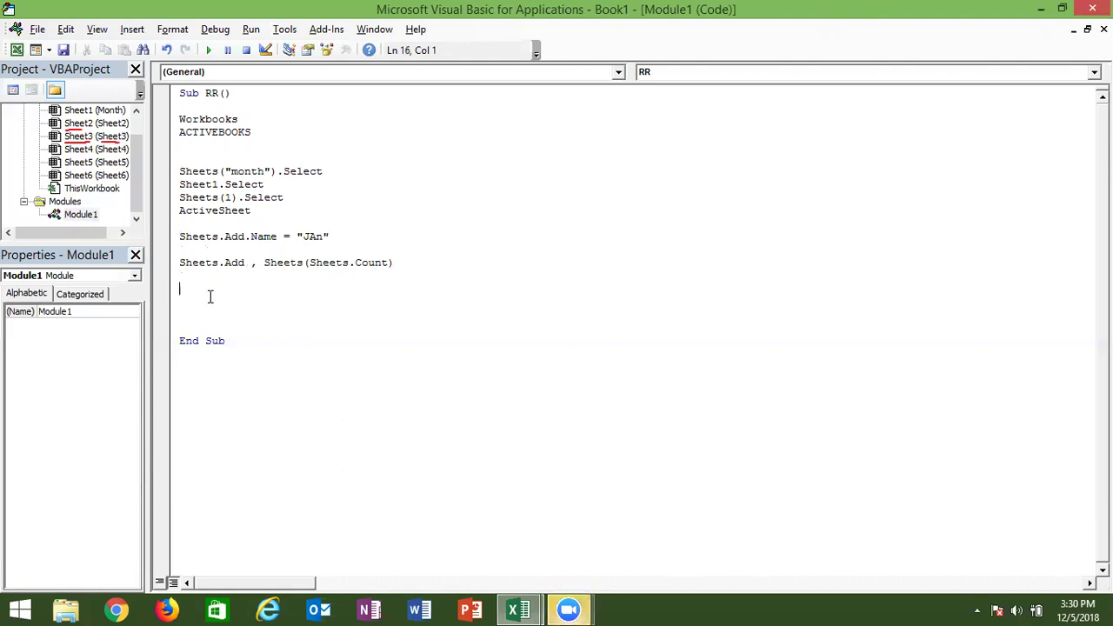
{"action": "left_click", "coordinate": [186, 279]}
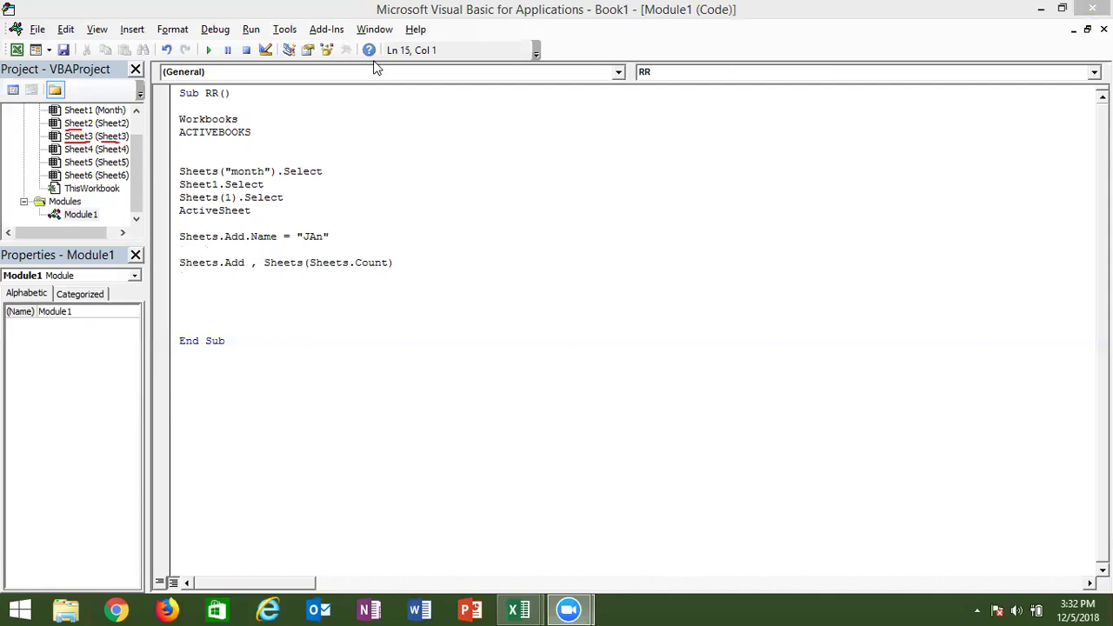
Append a count of 5: Sheets.Add , Sheets(Sheets.Count), 5.
{"action": "left_click", "coordinate": [339, 264]}
{"action": "left_click", "coordinate": [246, 267]}
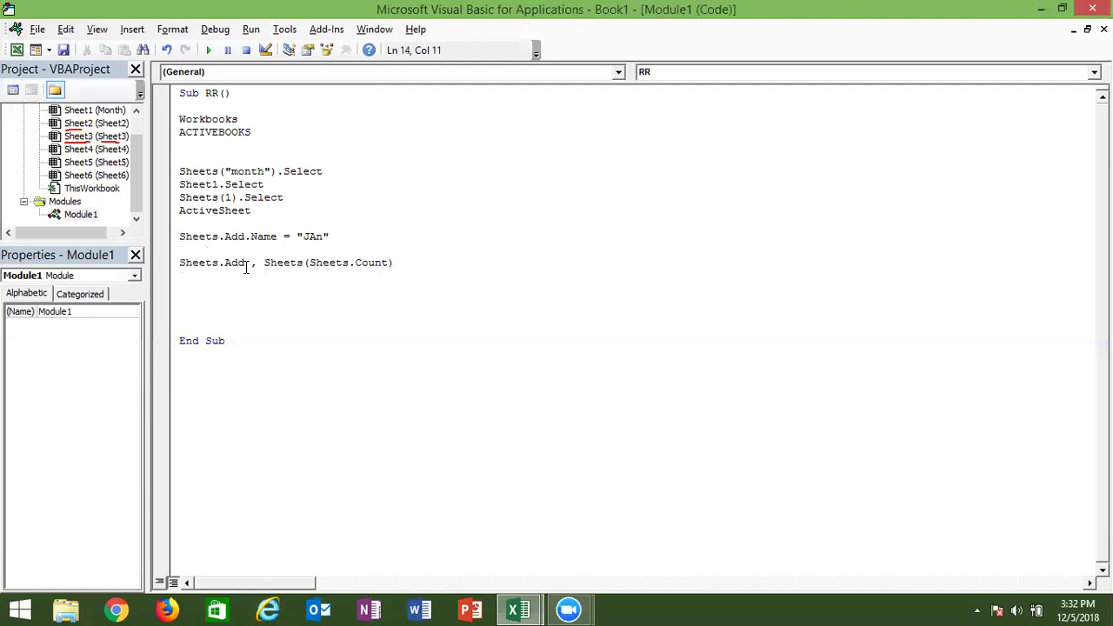
{"action": "double_click", "coordinate": [273, 264]}
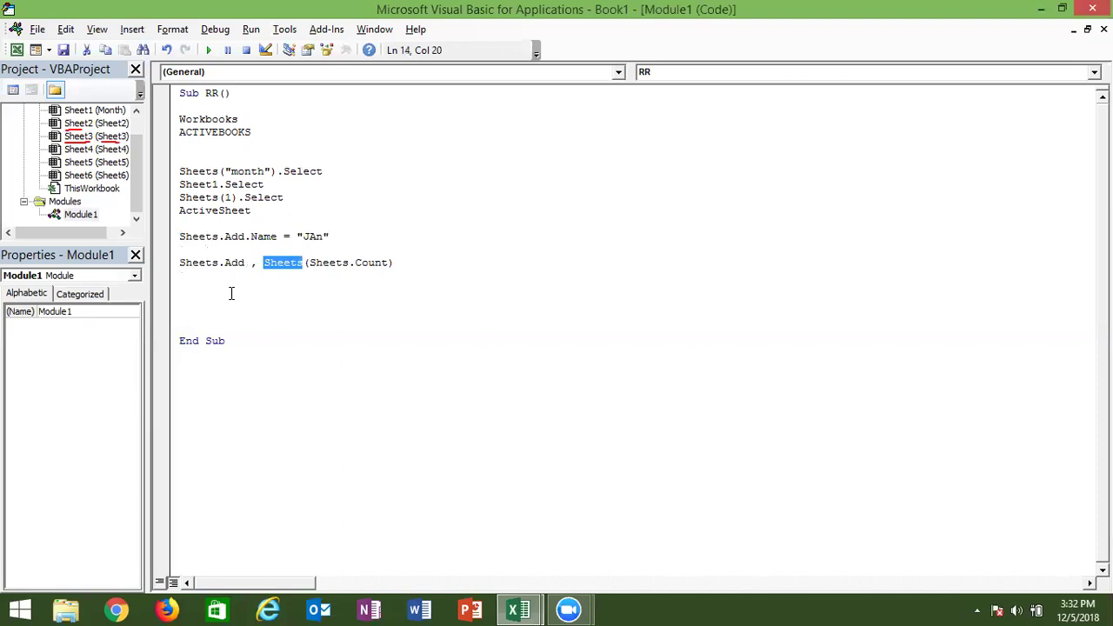
{"action": "left_click", "coordinate": [396, 263]}
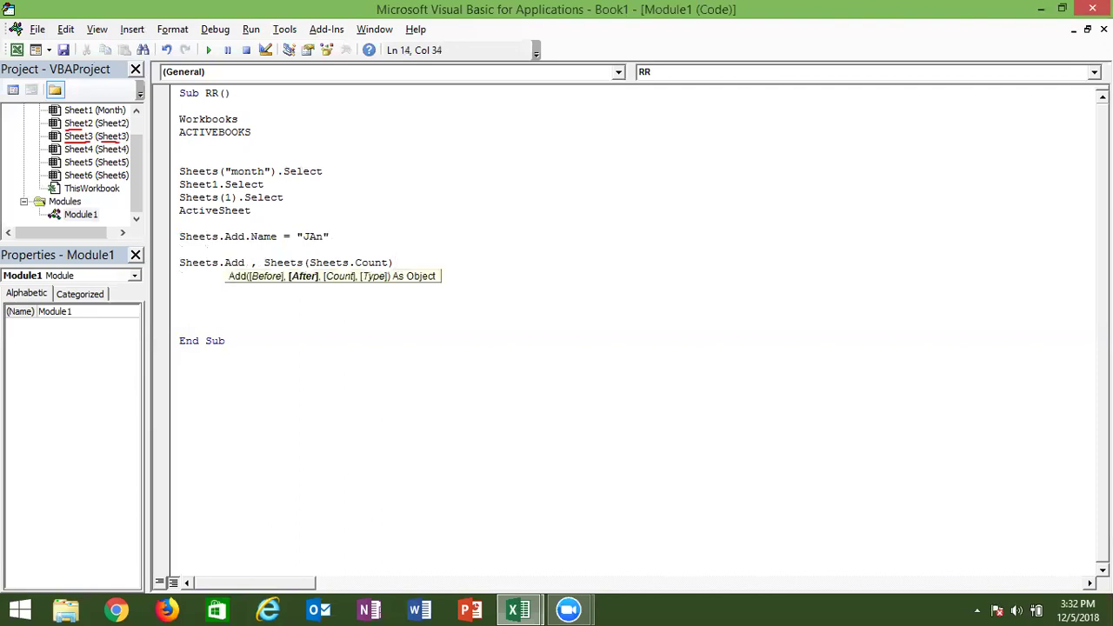
{"action": "type", "text": ","}
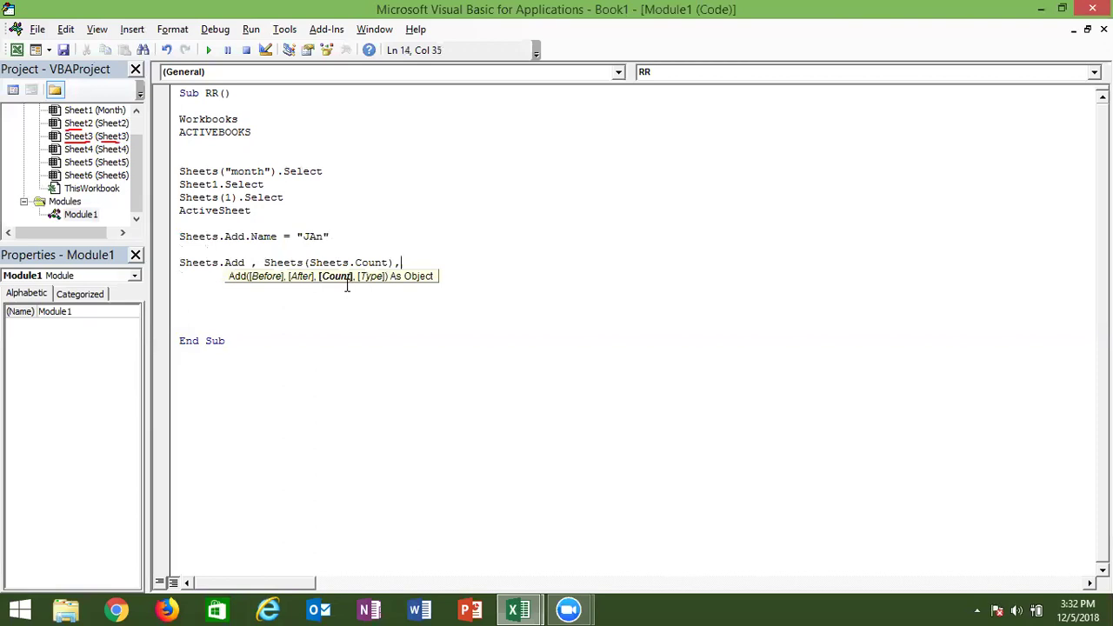
{"action": "type", "text": "5"}
{"action": "key", "text": "Down"}
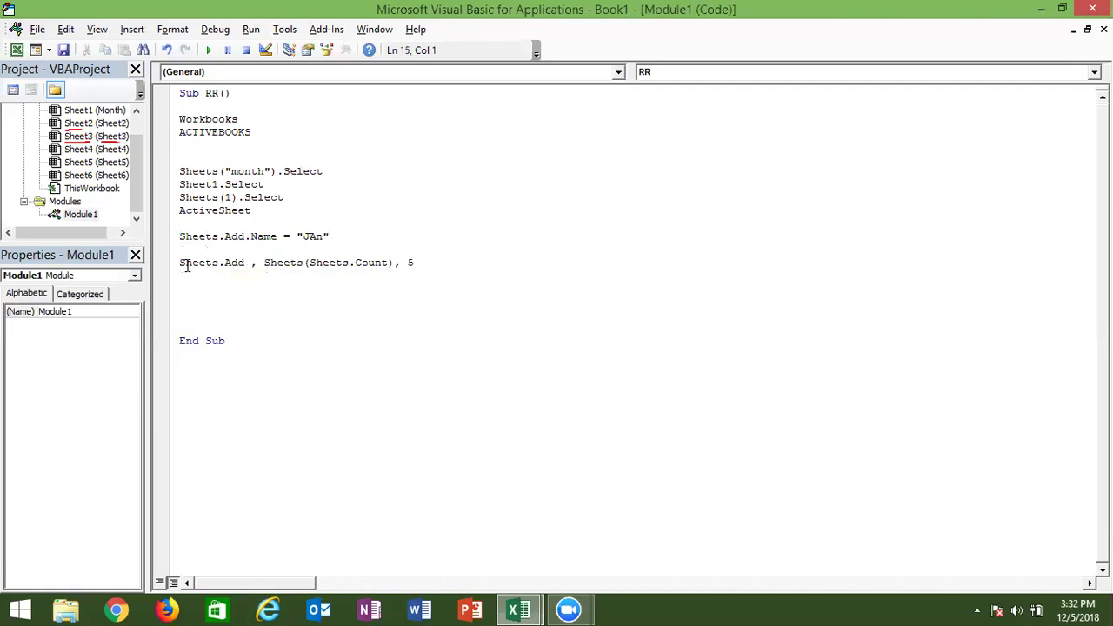
Highlight the Sheets word on the Add line and insert blank lines before End Sub.
{"action": "double_click", "coordinate": [183, 264]}
{"action": "left_click", "coordinate": [182, 249]}
{"action": "double_click", "coordinate": [181, 266]}
{"action": "left_click", "coordinate": [183, 275]}
{"action": "key", "text": "Return"}
{"action": "key", "text": "Return"}
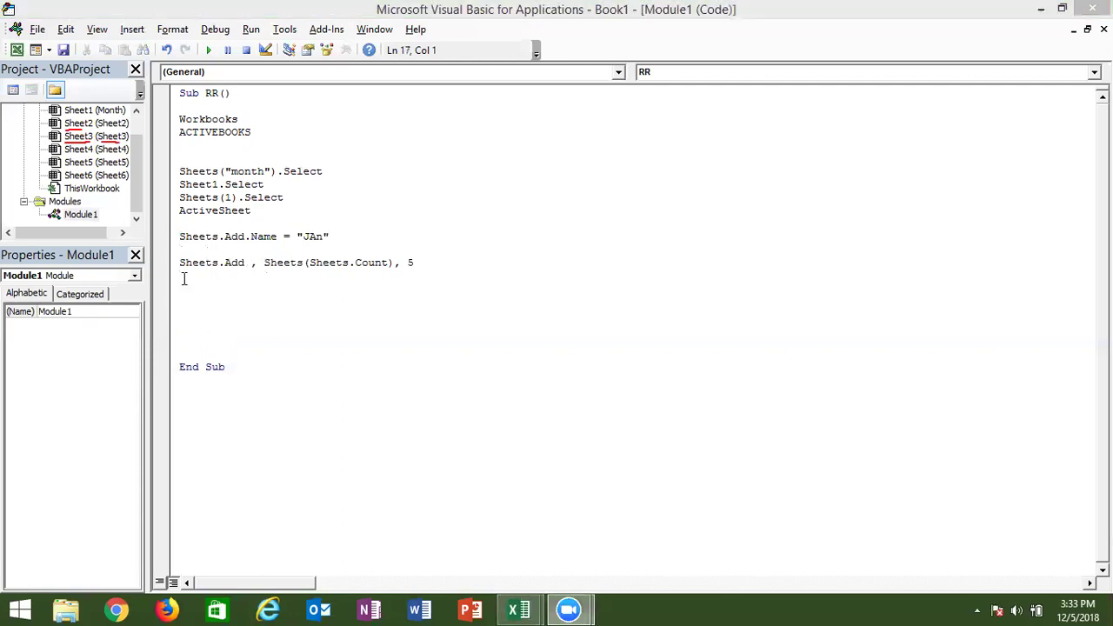
Check the Month tab's position between Sheet3 and Sheet5, then start a sheet1 line in the macro.
{"action": "key", "text": "alt+Tab"}
{"action": "left_click", "coordinate": [173, 570]}
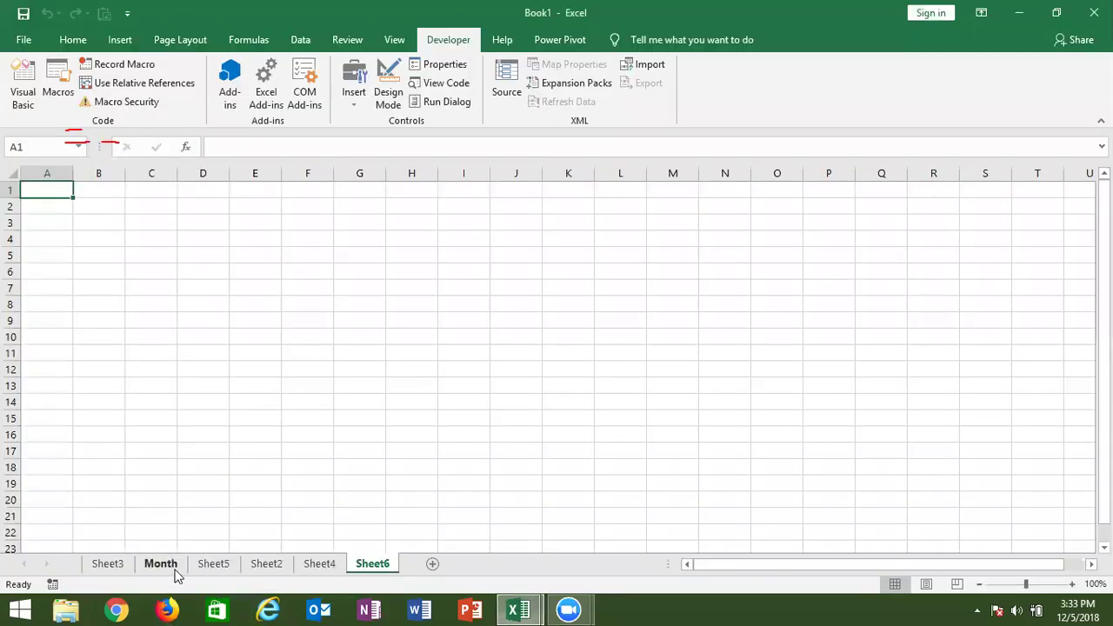
{"action": "mouse_move", "coordinate": [173, 570]}
{"action": "left_mouse_down"}
{"action": "mouse_move", "coordinate": [295, 569]}
{"action": "mouse_move", "coordinate": [152, 540]}
{"action": "left_mouse_up"}
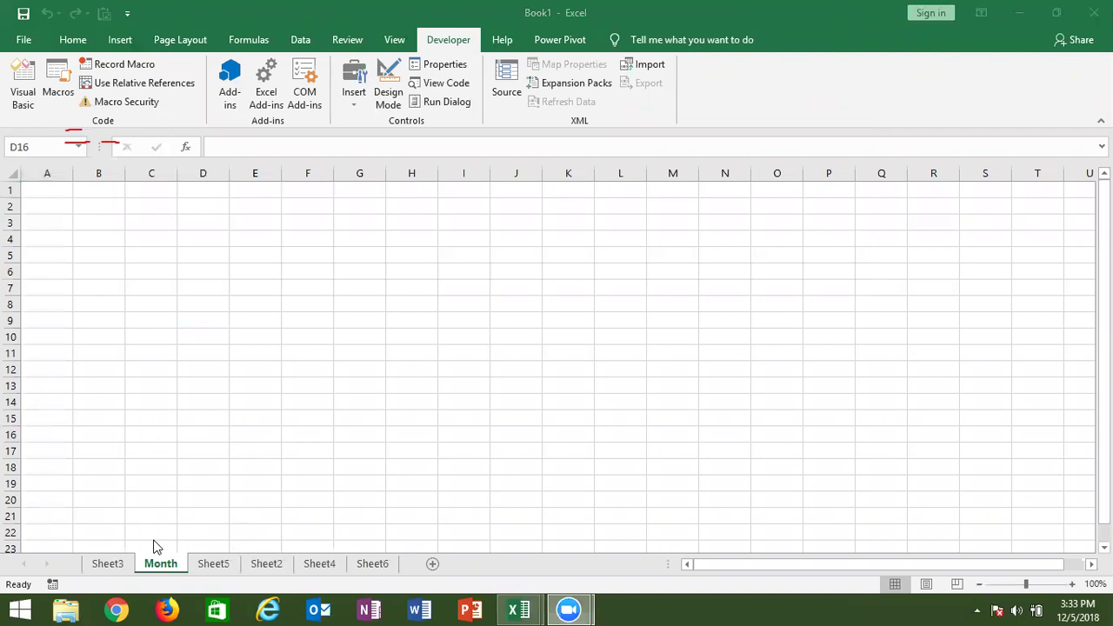
{"action": "key", "text": "alt+Tab"}
{"action": "key", "text": "alt+Tab"}
{"action": "key", "text": "Up"}
{"action": "type", "text": "sheet1"}
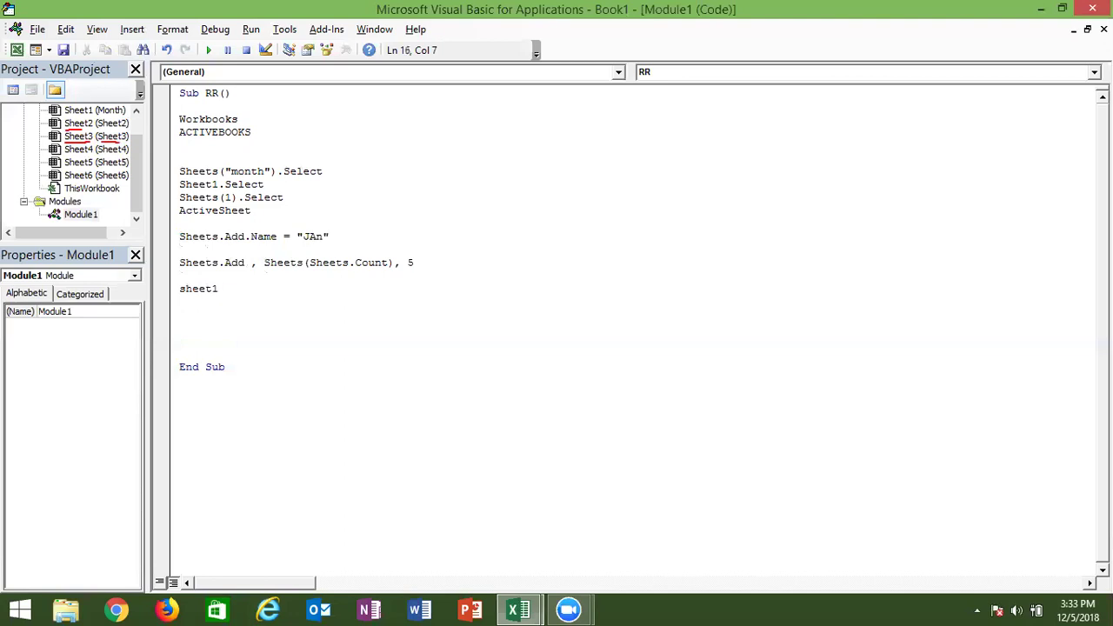
{"action": "type", "text": ".mo"}
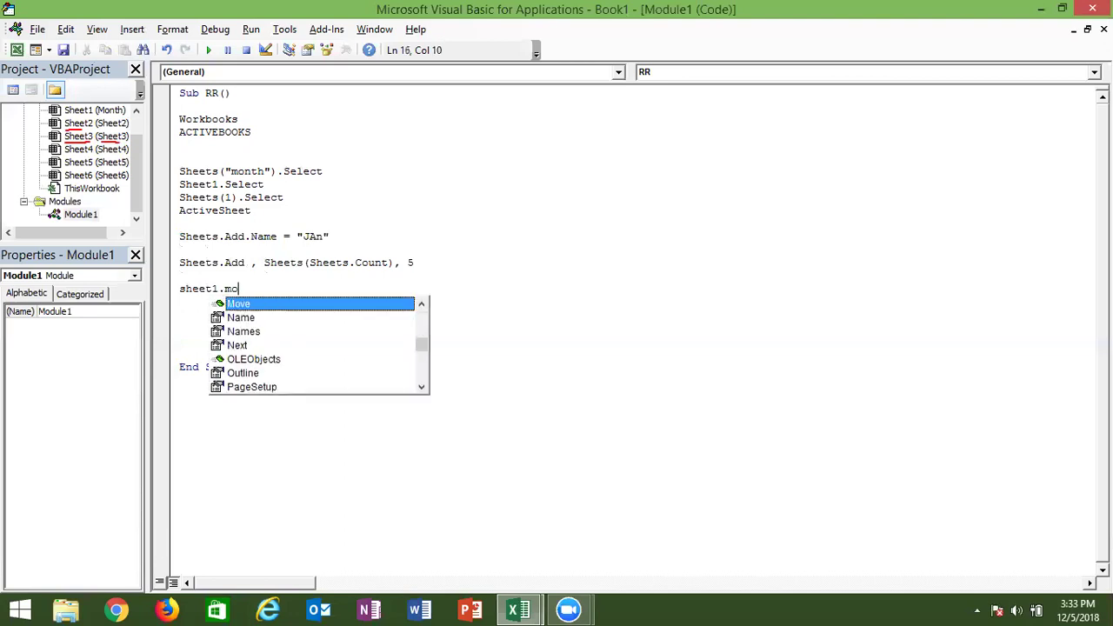
Complete the Sheet1.Move line and highlight it.
{"action": "key", "text": "Return"}
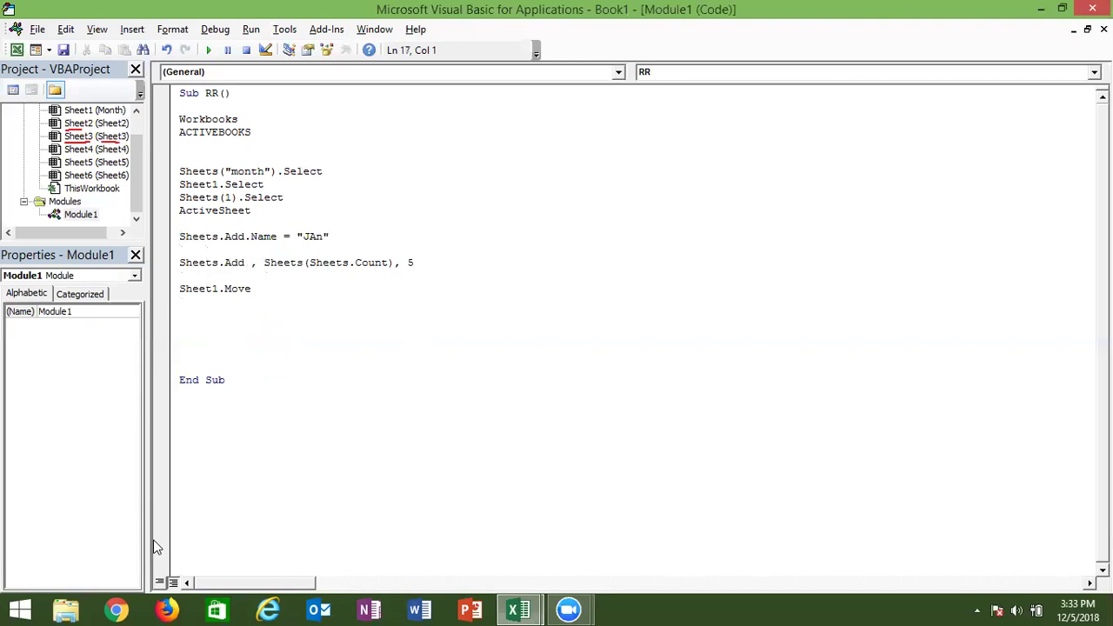
{"action": "key", "text": "Up"}
{"action": "key", "text": "shift+End"}
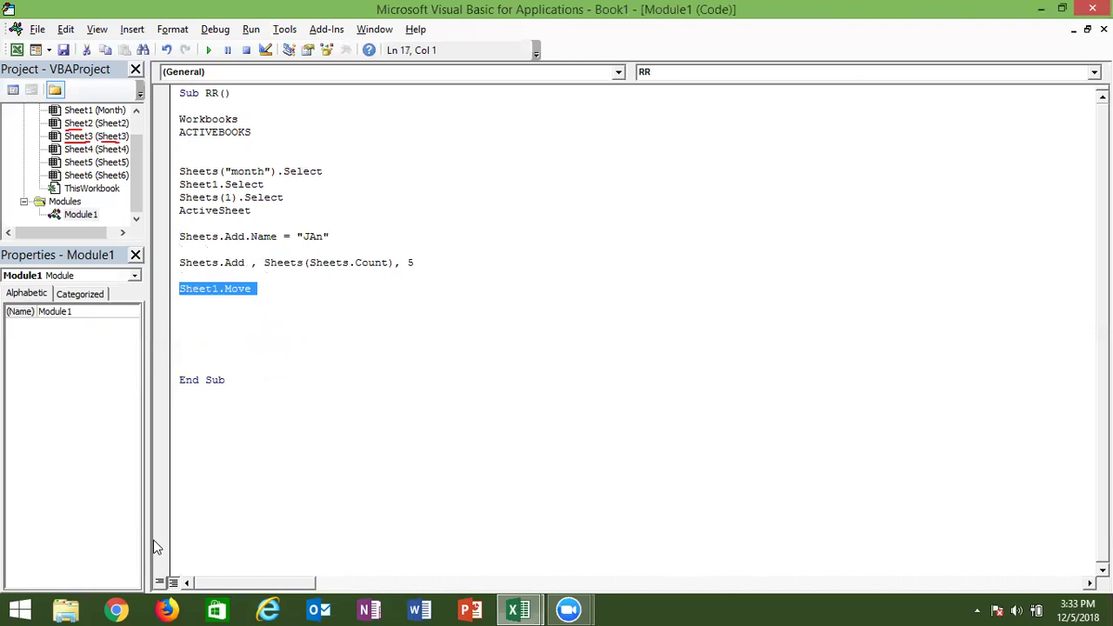
{"action": "key", "text": "Right"}
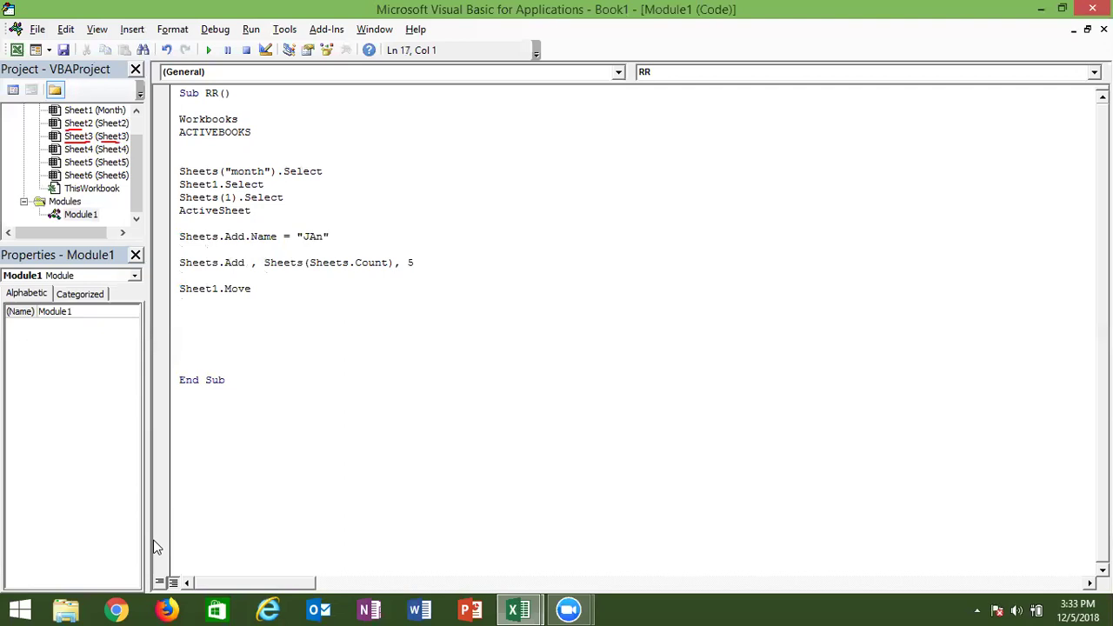
{"action": "key", "text": "Up"}
{"action": "key", "text": "shift+Down"}
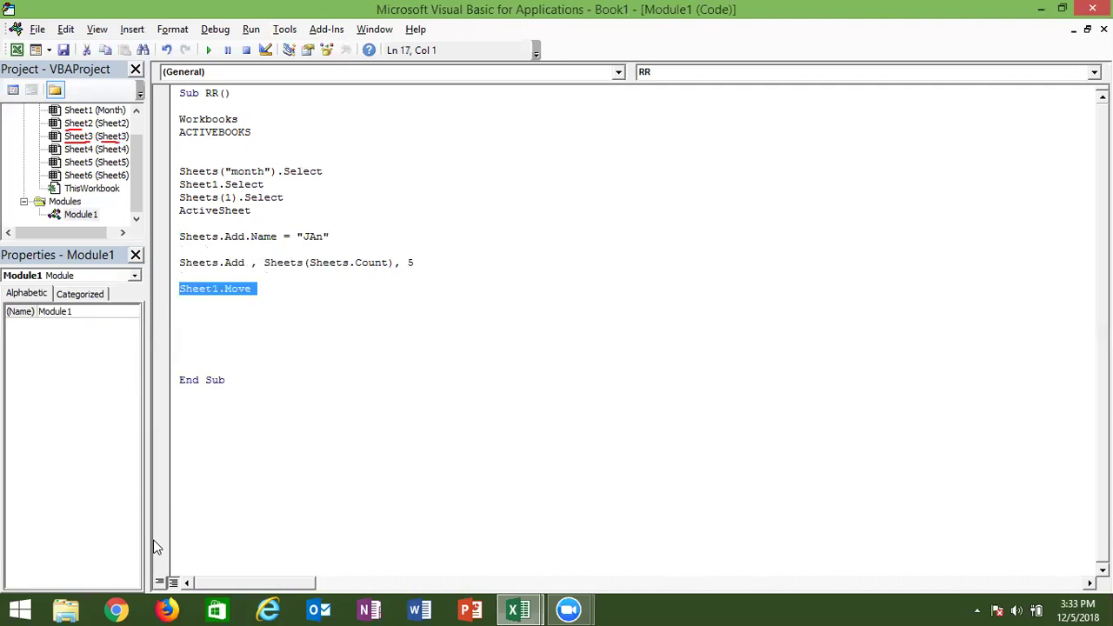
{"action": "key", "text": "Right"}
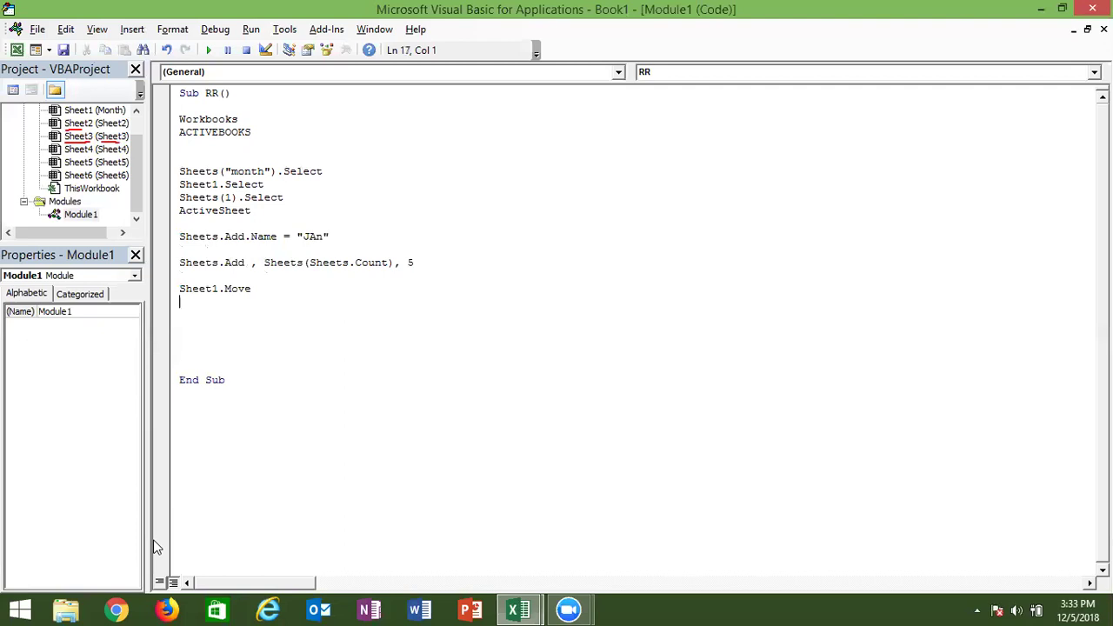
Extend it to Sheet1.Move Sheets("Sheet4") and open a blank line above.
{"action": "left_click", "coordinate": [289, 287]}
{"action": "type", "text": "sheets(\"Sheet4\")"}
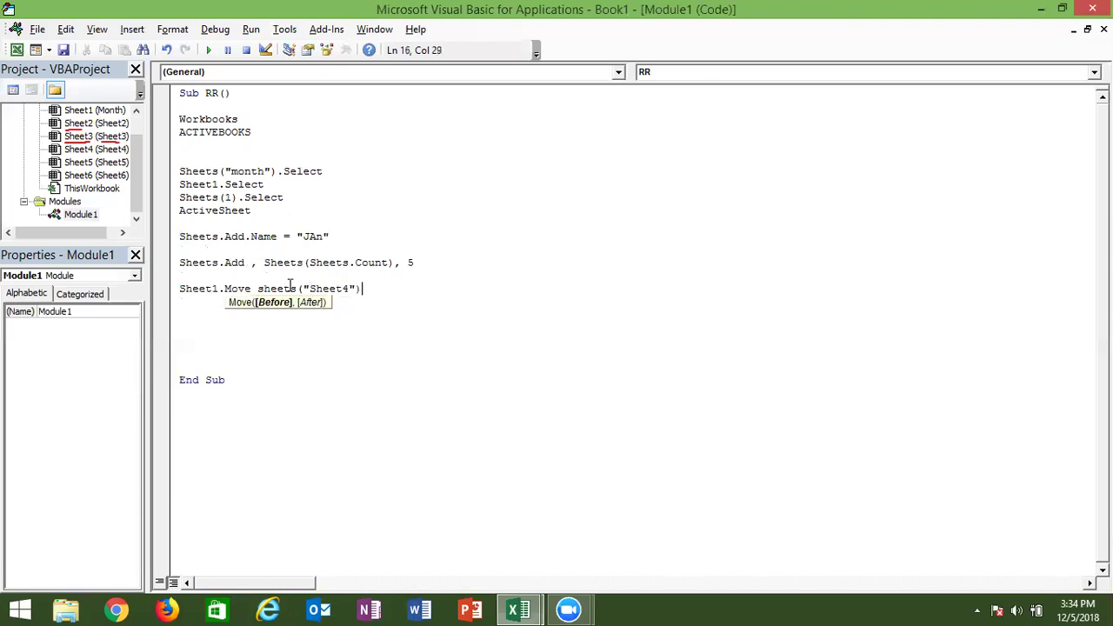
{"action": "key", "text": "Return"}
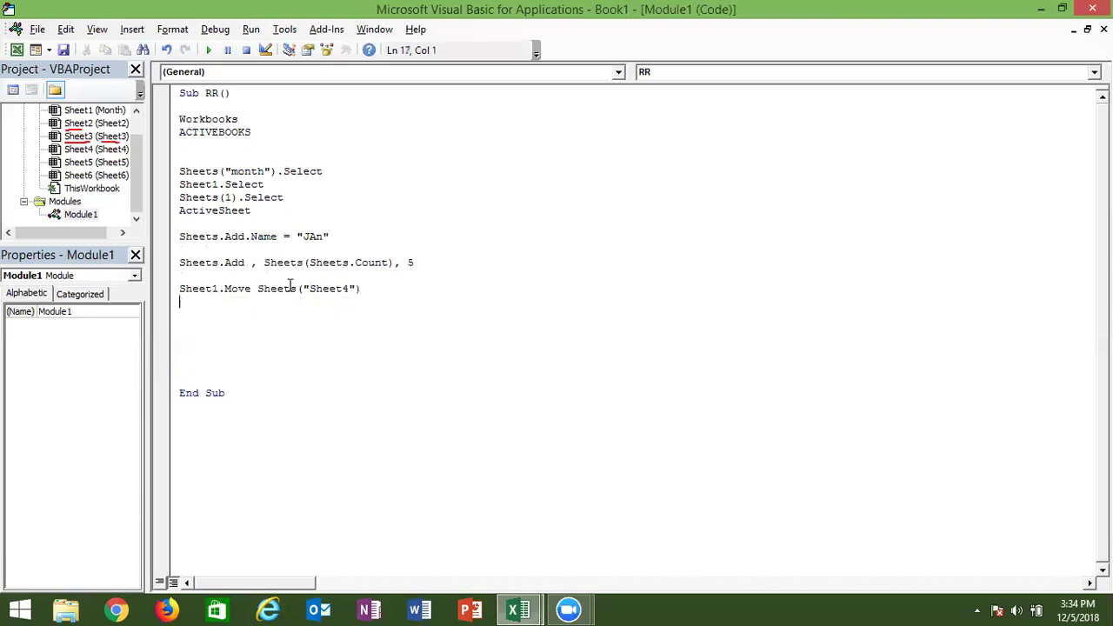
{"action": "key", "text": "Up"}
{"action": "key", "text": "Return"}
{"action": "key", "text": "Up"}
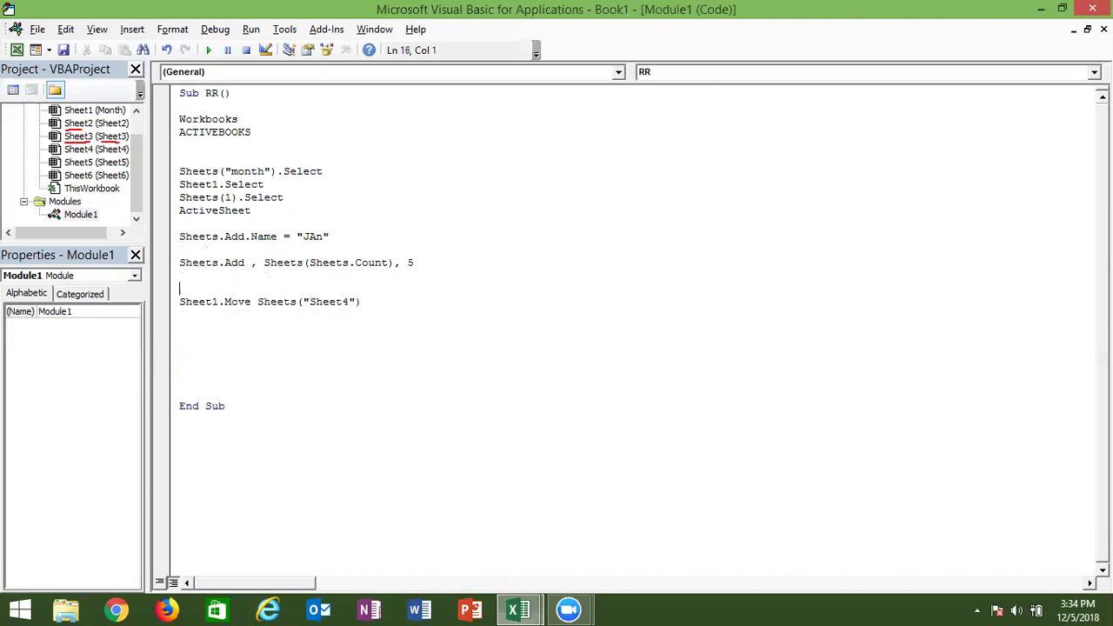
Type a plain Sheet1.Move line above the Sheet4 move line.
{"action": "type", "text": "shet"}
{"action": "key", "text": "BackSpace"}
{"action": "type", "text": "e"}
{"action": "type", "text": "1."}
{"action": "key", "text": "BackSpace"}
{"action": "key", "text": "BackSpace"}
{"action": "type", "text": "t1."}
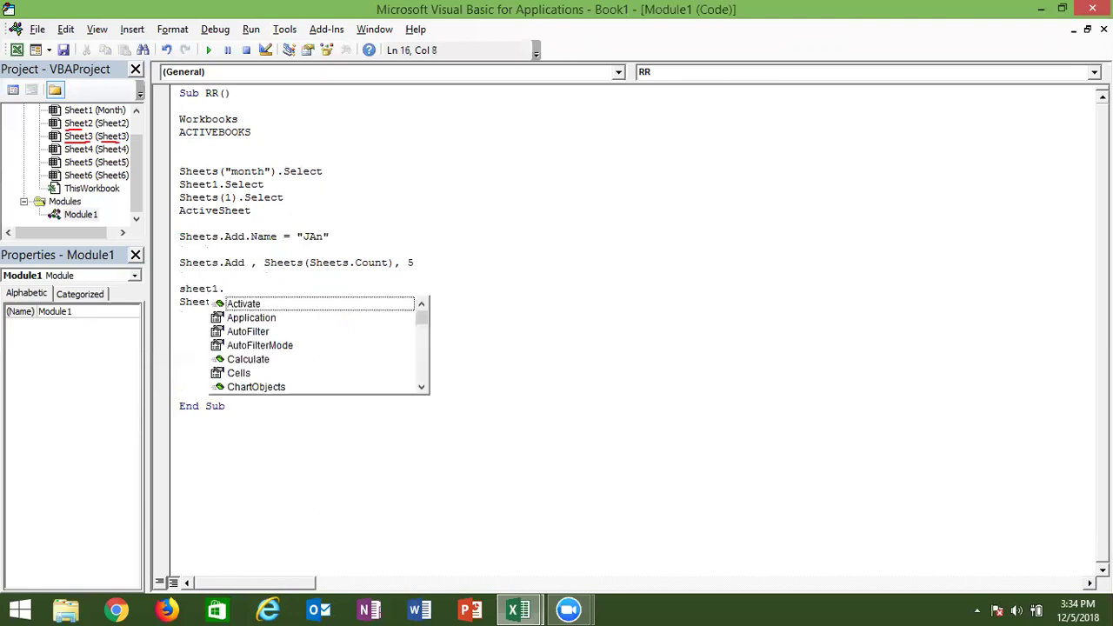
{"action": "type", "text": "m"}
{"action": "key", "text": "BackSpace"}
{"action": "type", "text": "mov"}
{"action": "key", "text": "Tab"}
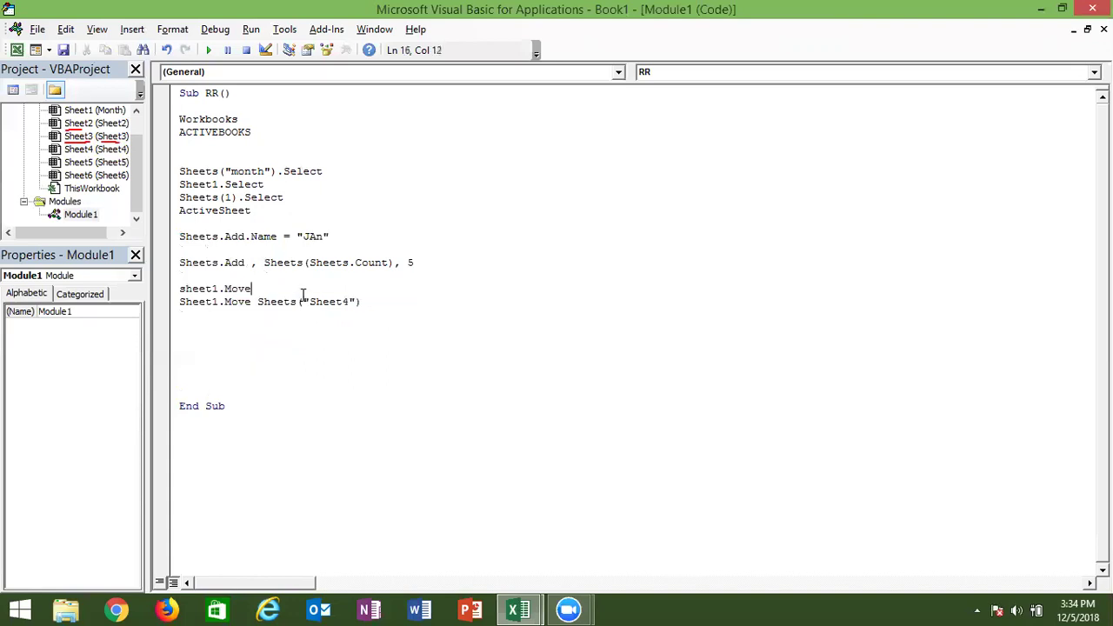
Highlight the Sheet1.Move Sheets("Sheet4") line.
{"action": "key", "text": "Down"}
{"action": "key", "text": "Left"}
{"action": "key", "text": "Left"}
{"action": "key", "text": "Left"}
{"action": "key", "text": "Left"}
{"action": "key", "text": "Left"}
{"action": "key", "text": "Left"}
{"action": "key", "text": "Left"}
{"action": "key", "text": "Left"}
{"action": "key", "text": "Left"}
{"action": "key", "text": "Left"}
{"action": "key", "text": "Left"}
{"action": "key", "text": "shift+Down"}
{"action": "key", "text": "Right"}
{"action": "key", "text": "Down"}
{"action": "left_click_drag", "start_coordinate": [276, 302], "coordinate": [284, 304]}
Bring the Book1 workbook to the front and select cell E9.
{"action": "mouse_move", "coordinate": [519, 610]}
{"action": "left_click", "coordinate": [453, 551]}
{"action": "left_click", "coordinate": [231, 323]}
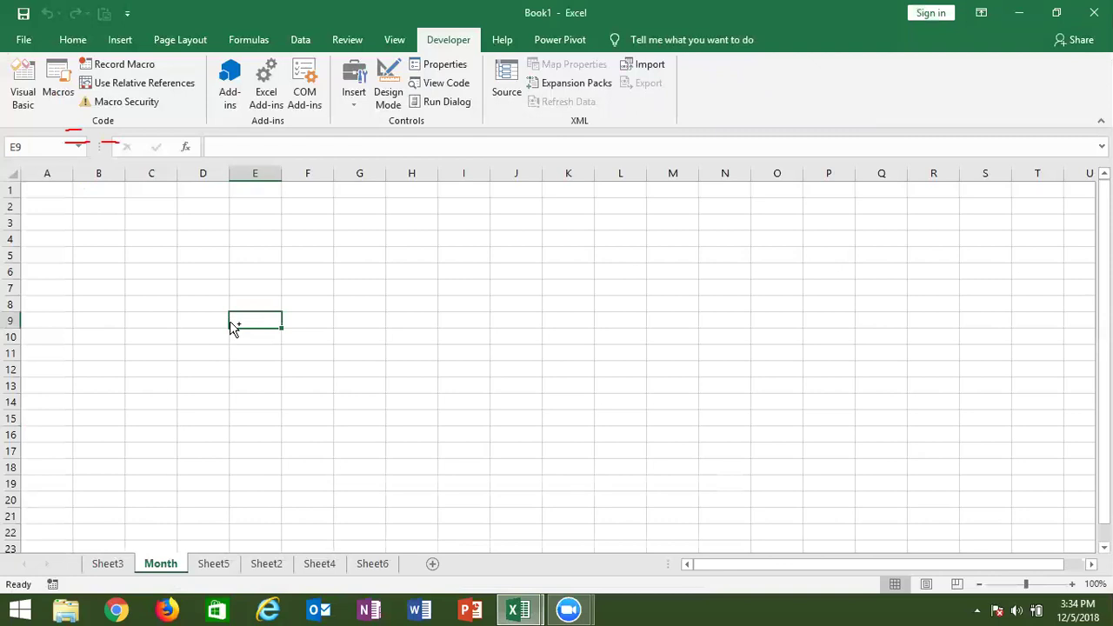
Create a new blank workbook Book2 and switch between Book1 and Book2.
{"action": "key", "text": "ctrl+n"}
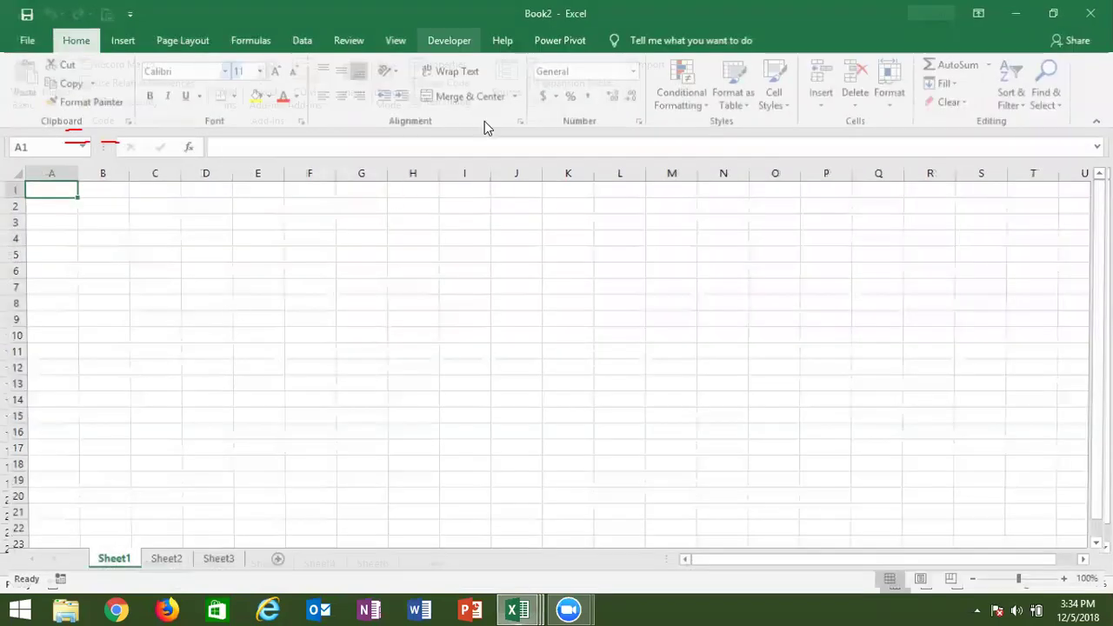
{"action": "key", "text": "ctrl+w"}
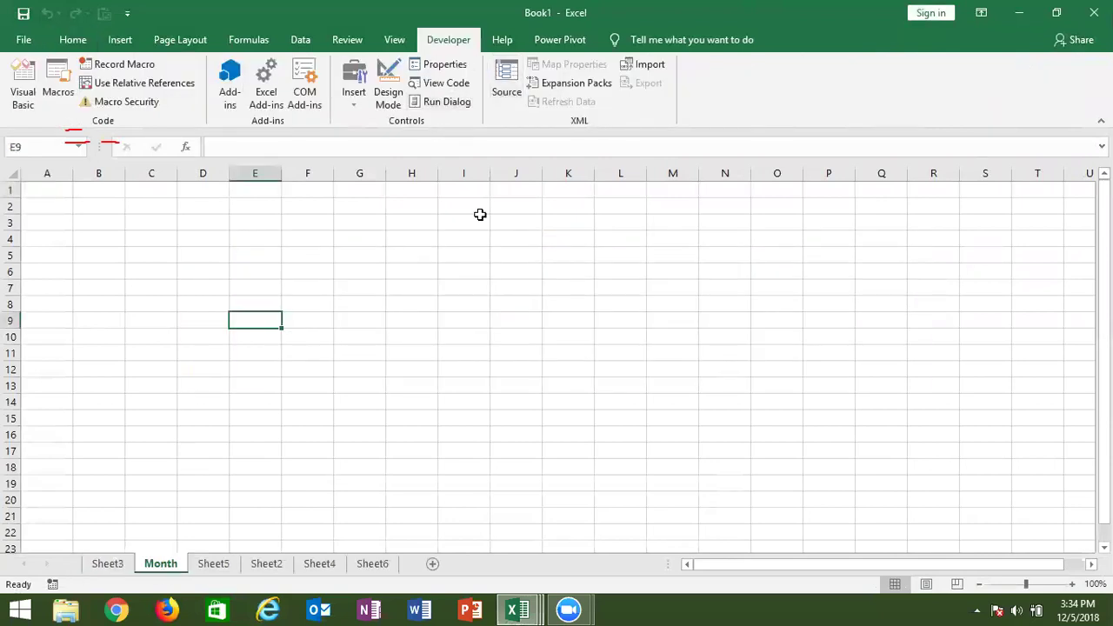
{"action": "key", "text": "ctrl+Tab"}
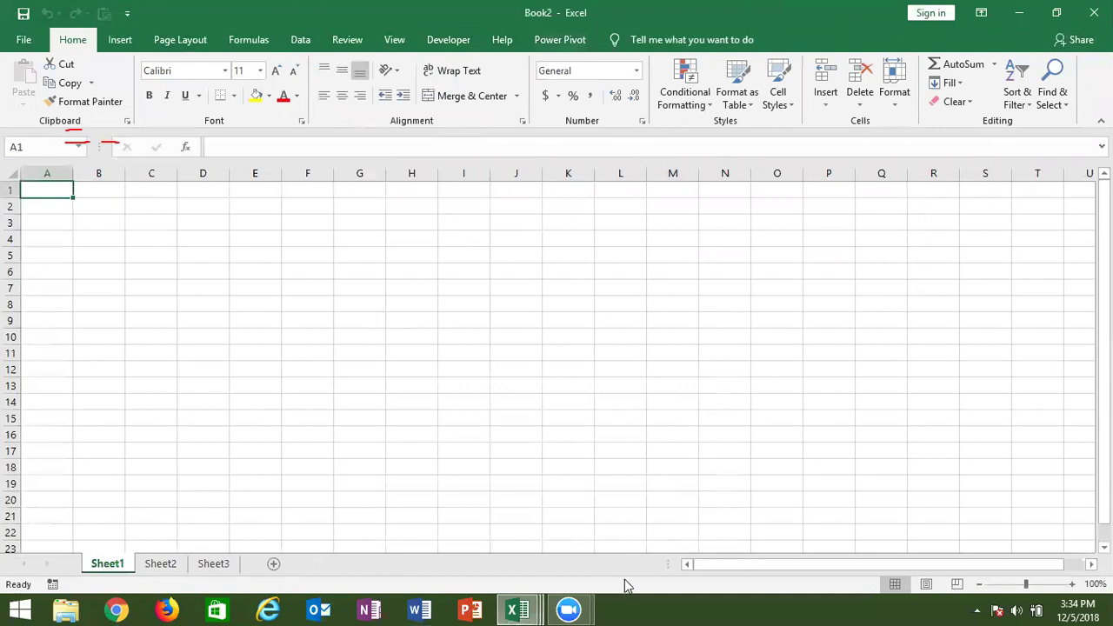
Return to the macro and start a Sheet line on line 19.
{"action": "left_click", "coordinate": [517, 610]}
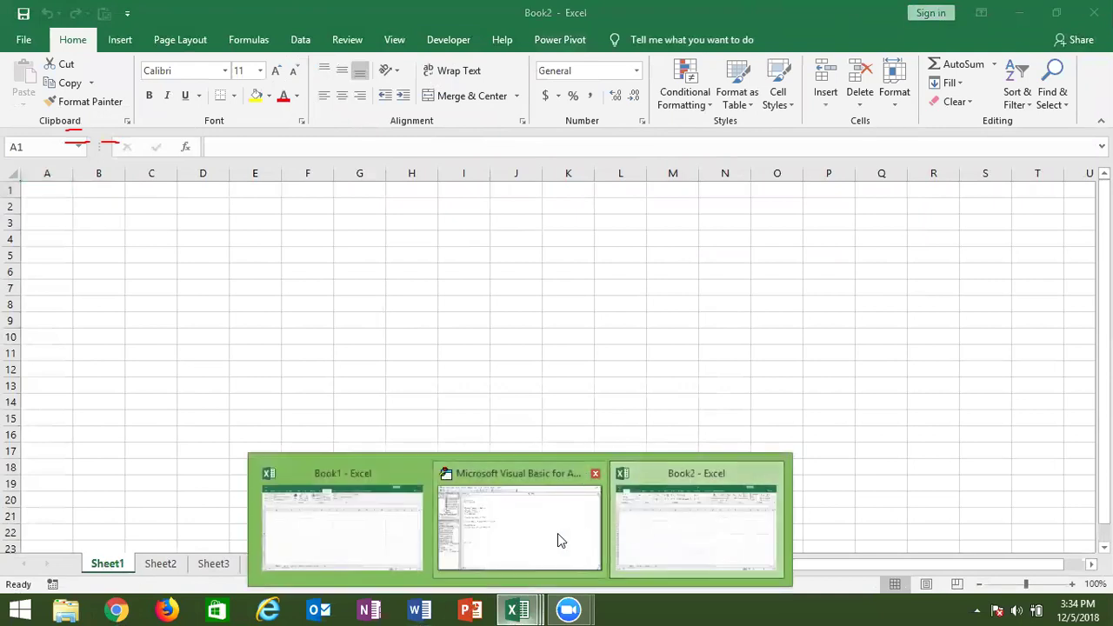
{"action": "left_click", "coordinate": [557, 533]}
{"action": "left_click", "coordinate": [201, 324]}
{"action": "type", "text": "Sheet"}
{"action": "key", "text": "Up"}
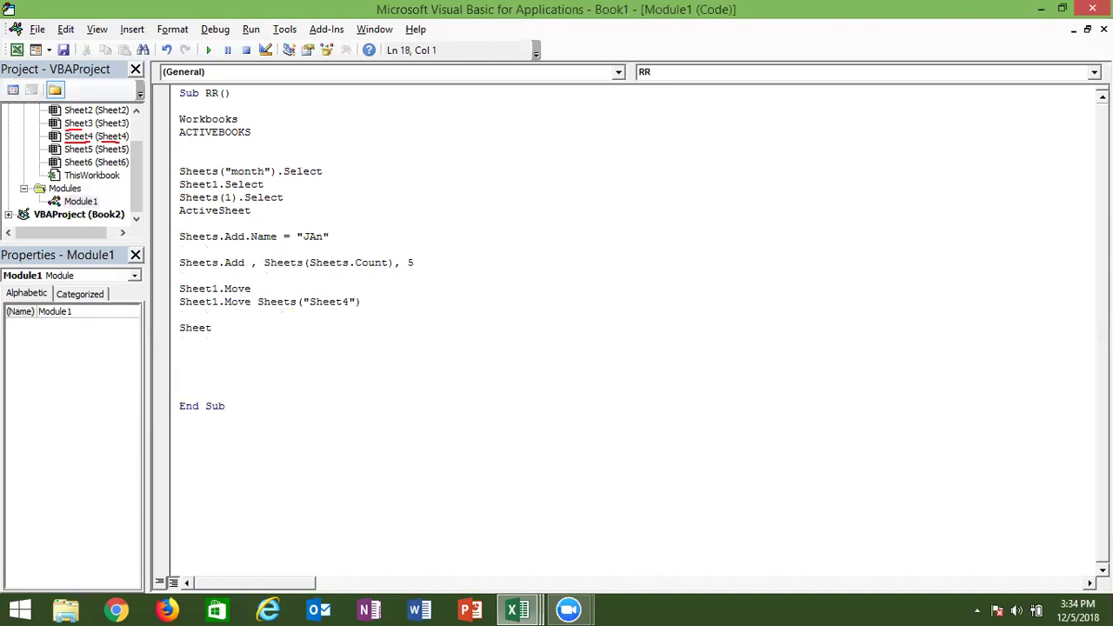
Complete line 19 as Sheet1.Move Workbooks("Book2.xlsm").Sheets(1).
{"action": "left_click", "coordinate": [219, 326]}
{"action": "type", "text": "1.mo "}
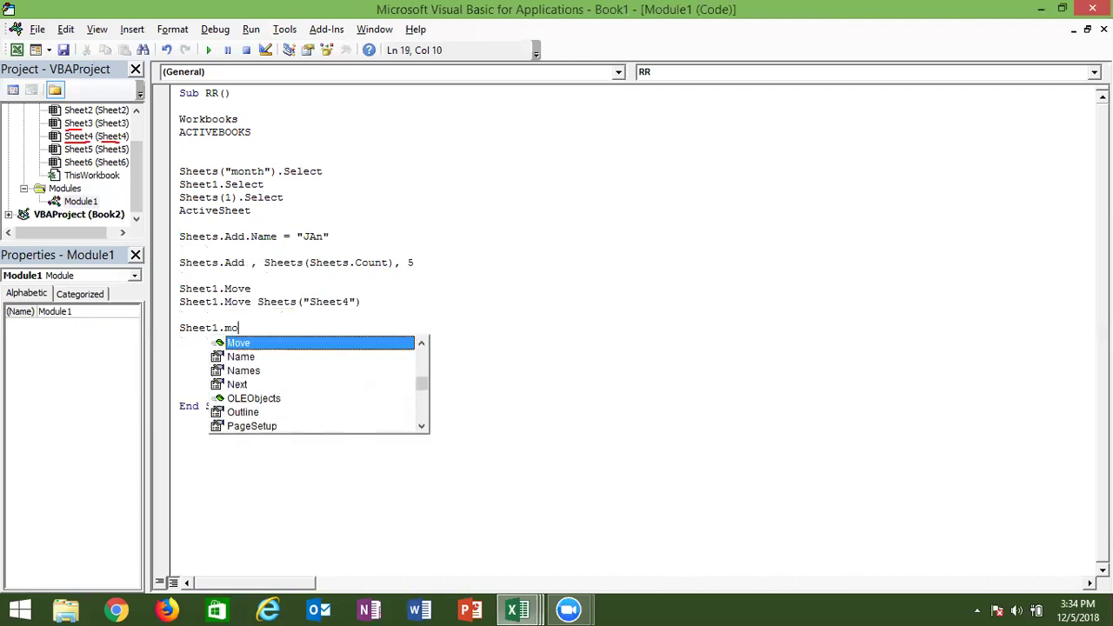
{"action": "type", "text": "workbooks"}
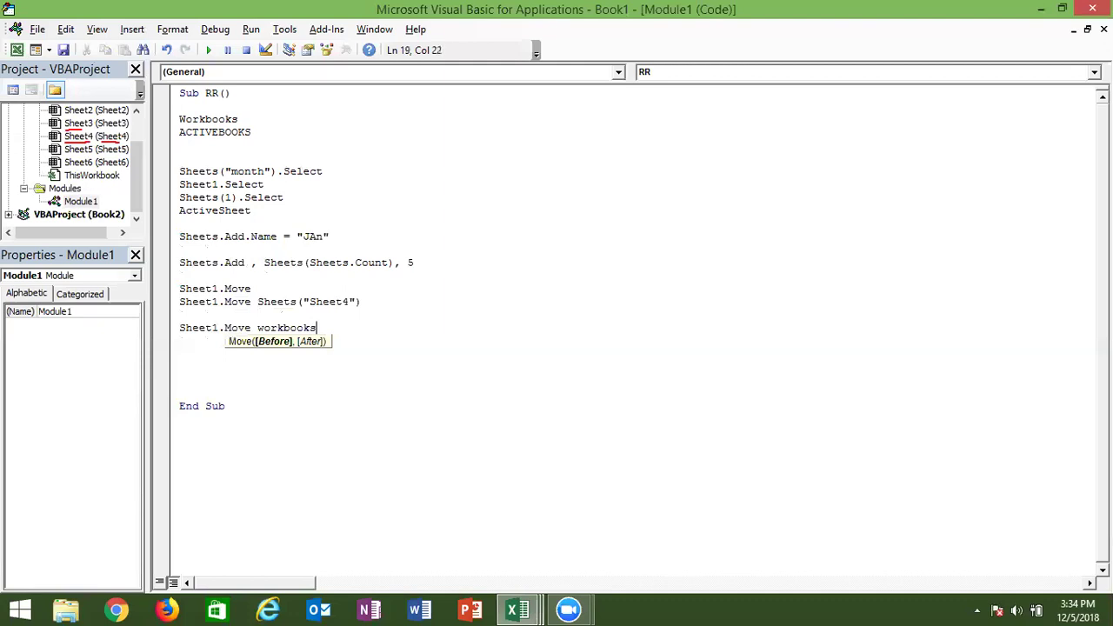
{"action": "type", "text": "(\"Book2.xlx"}
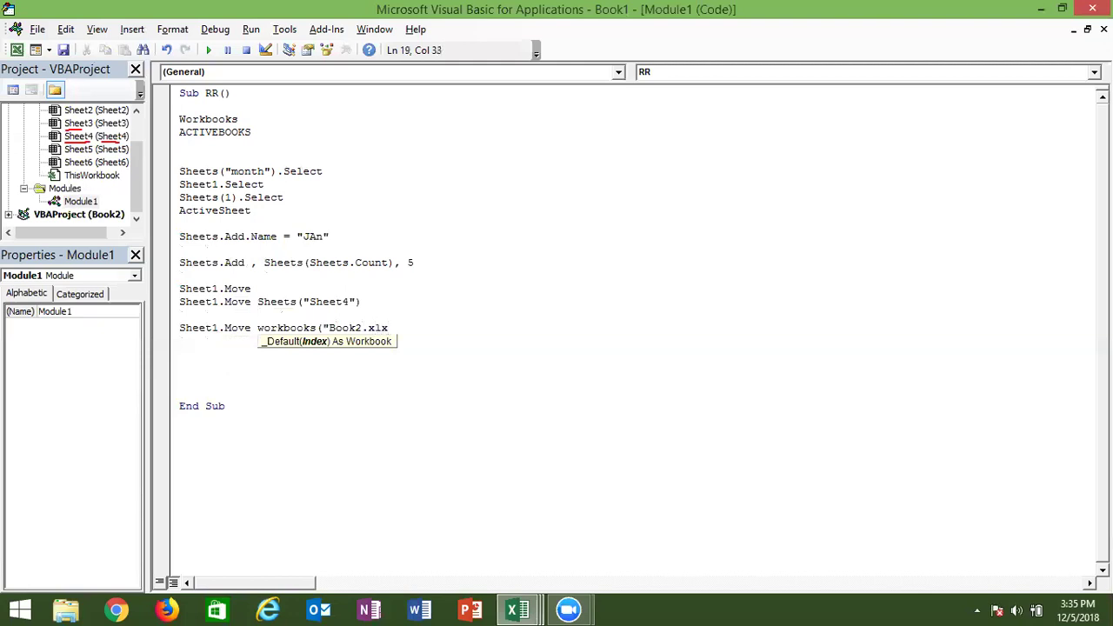
{"action": "key", "text": "BackSpace"}
{"action": "type", "text": "sm"}
{"action": "type", "text": "\""}
{"action": "type", "text": ")."}
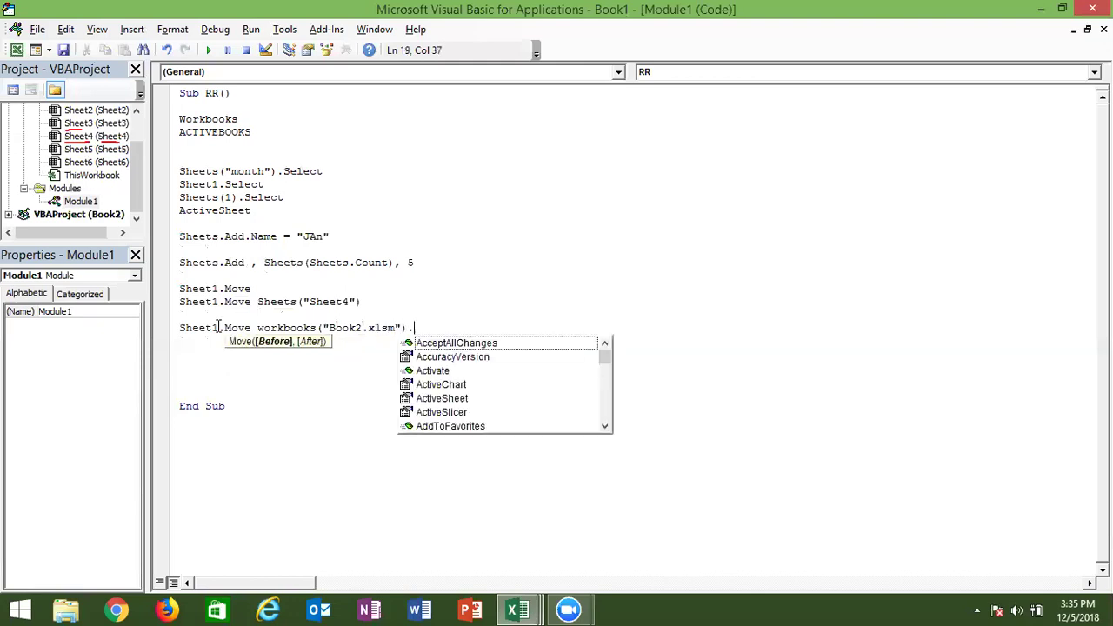
{"action": "type", "text": "sheet"}
{"action": "key", "text": "Tab"}
{"action": "type", "text": "("}
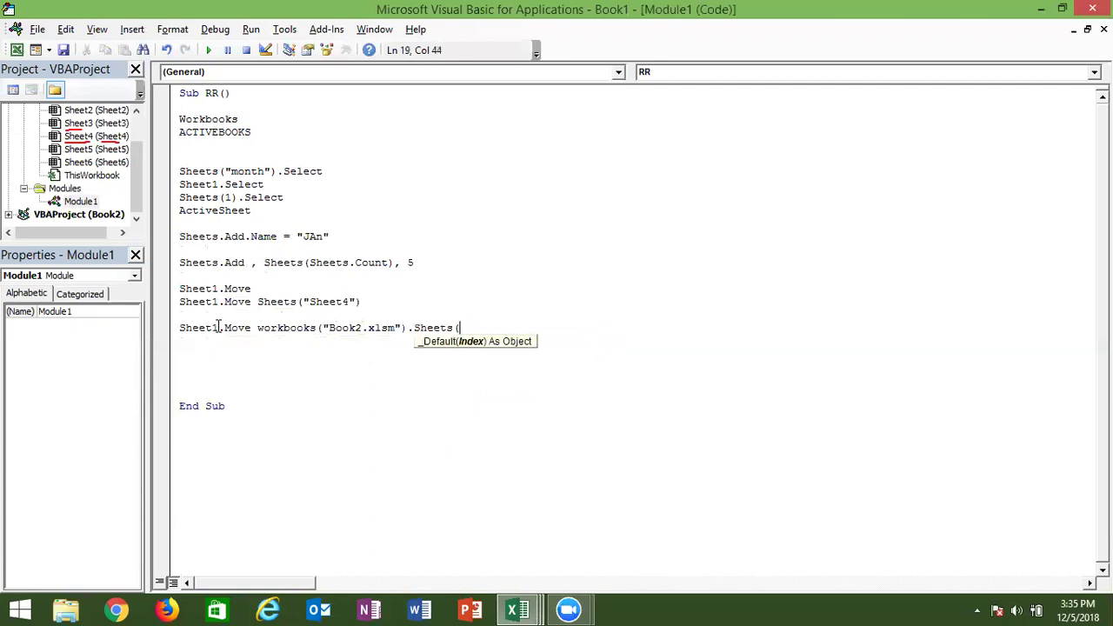
{"action": "type", "text": "1)"}
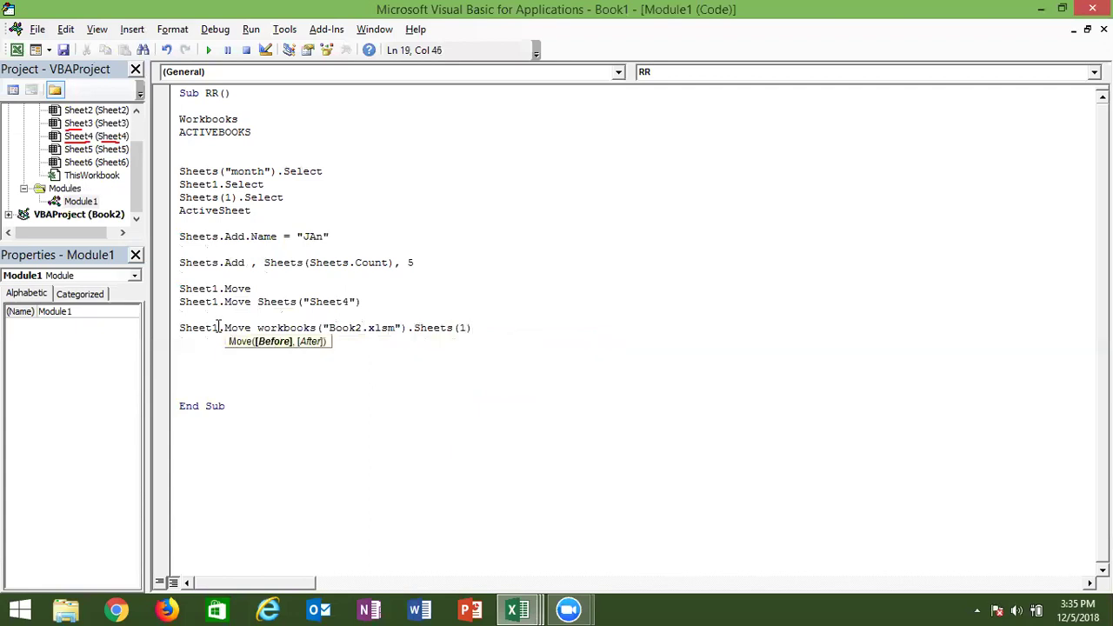
{"action": "left_click", "coordinate": [218, 363]}
Highlight the keywords Move, Sheets, Sheet4 and Workbooks to explain them.
{"action": "double_click", "coordinate": [226, 330]}
{"action": "left_click", "coordinate": [338, 327]}
{"action": "left_click", "coordinate": [433, 327]}
{"action": "double_click", "coordinate": [432, 327]}
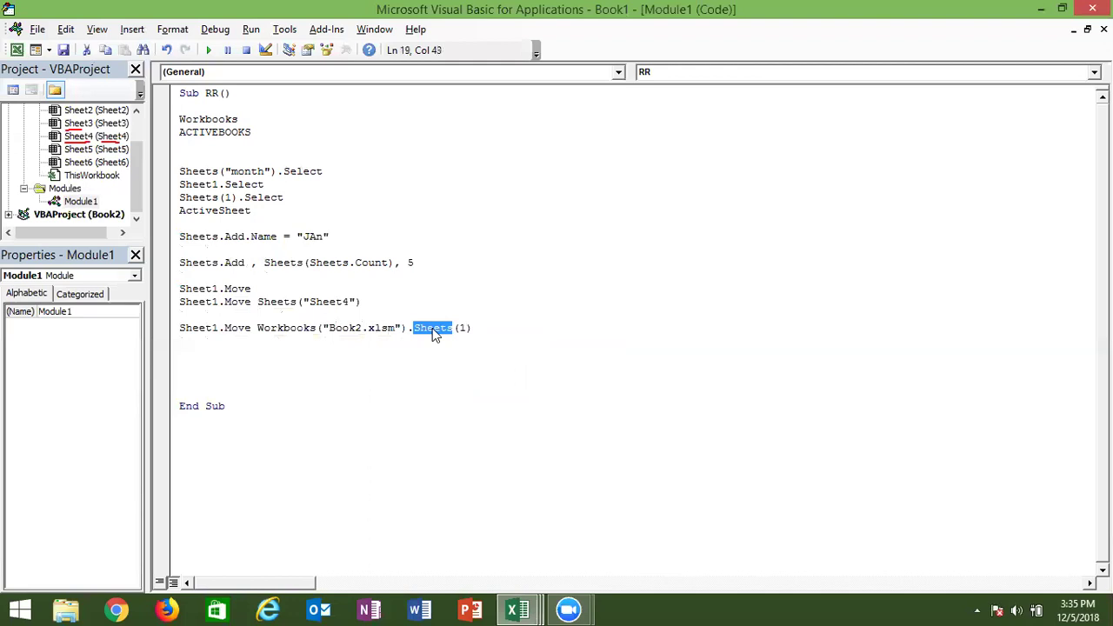
{"action": "left_click", "coordinate": [307, 302]}
{"action": "double_click", "coordinate": [309, 302]}
{"action": "double_click", "coordinate": [310, 332]}
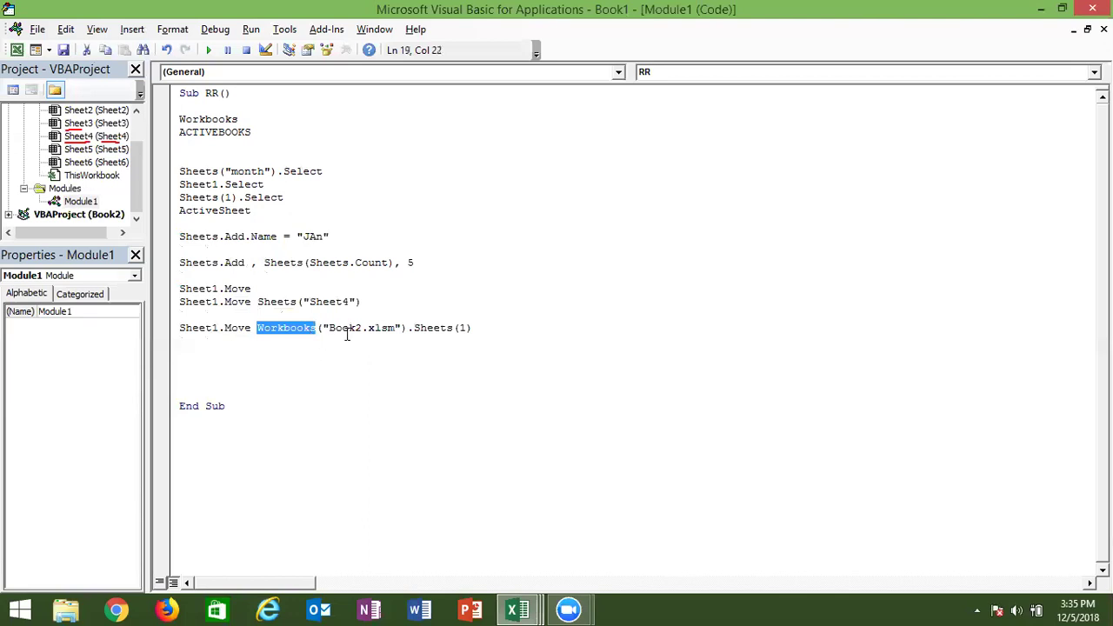
{"action": "left_click", "coordinate": [236, 356]}
Select and copy the three Move lines.
{"action": "left_click", "coordinate": [180, 288]}
{"action": "key", "text": "shift+Down"}
{"action": "key", "text": "shift+Down"}
{"action": "key", "text": "shift+Down"}
{"action": "key", "text": "shift+Down"}
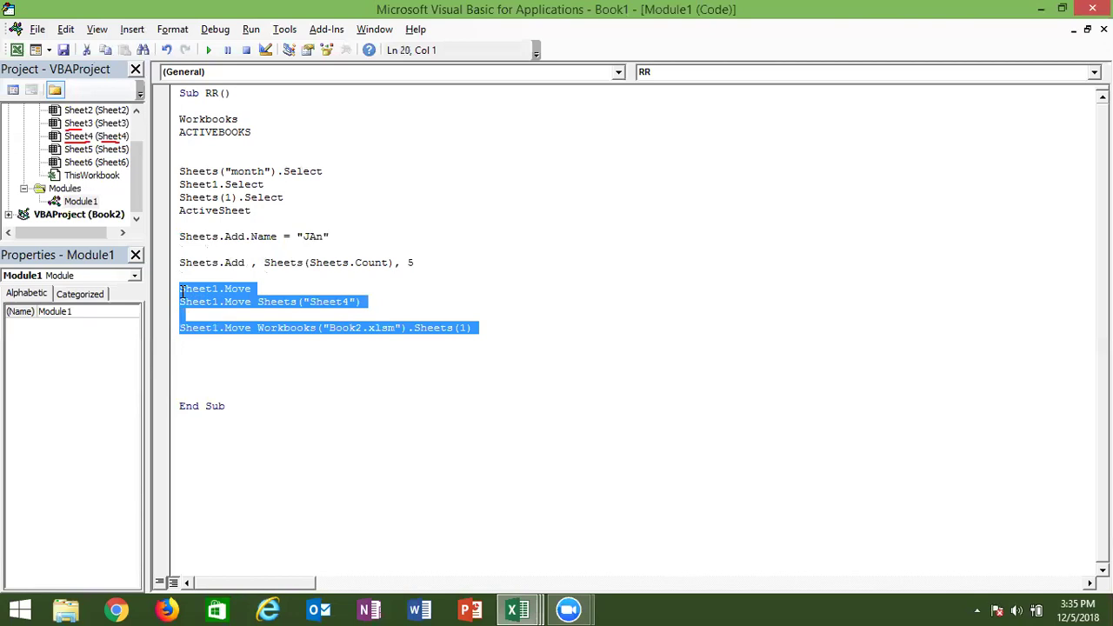
{"action": "key", "text": "ctrl+c"}
{"action": "key", "text": "Down"}
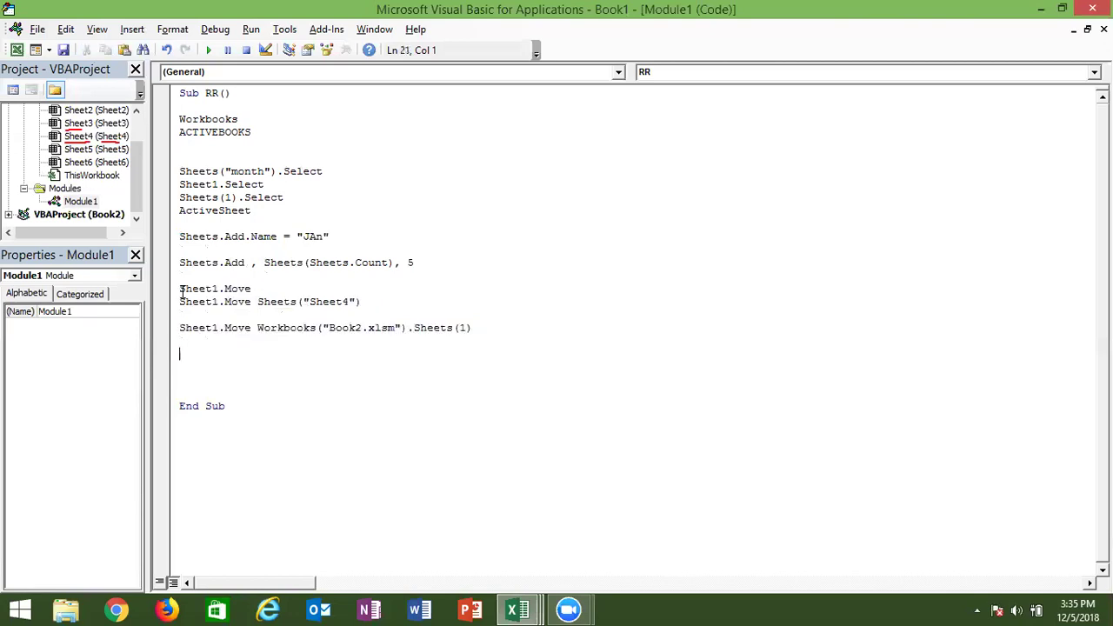
Paste the Move lines below and change each Move to Copy.
{"action": "key", "text": "ctrl+v"}
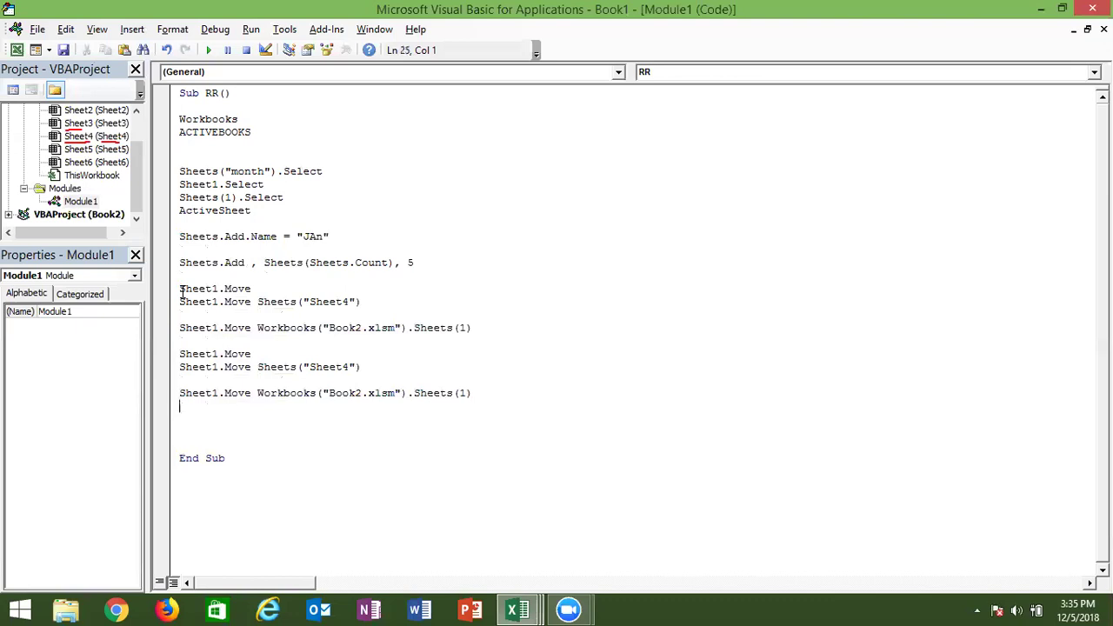
{"action": "left_click", "coordinate": [231, 354]}
{"action": "double_click", "coordinate": [233, 354]}
{"action": "type", "text": "copy"}
{"action": "double_click", "coordinate": [236, 367]}
{"action": "type", "text": "copy"}
{"action": "double_click", "coordinate": [238, 393]}
{"action": "type", "text": "copy"}
Remove the blank line between the Copy lines.
{"action": "left_click", "coordinate": [245, 425]}
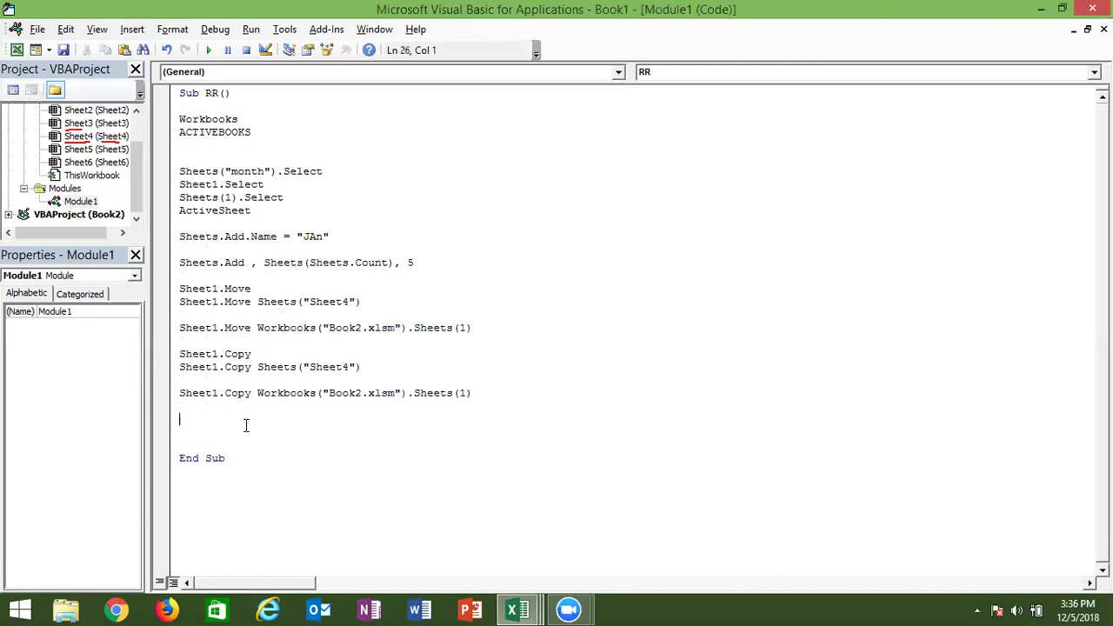
{"action": "left_click", "coordinate": [205, 380]}
{"action": "key", "text": "Delete"}
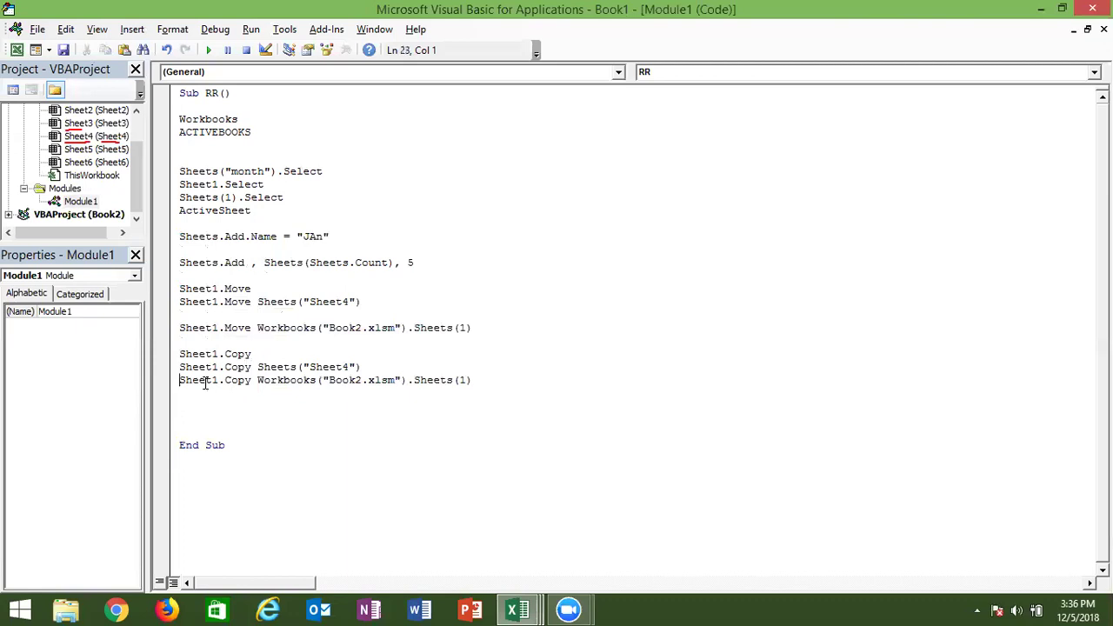
Highlight each Copy line in turn: plain, before Sheet4, and into Book2.xlsm.
{"action": "key", "text": "Up"}
{"action": "key", "text": "shift+Down"}
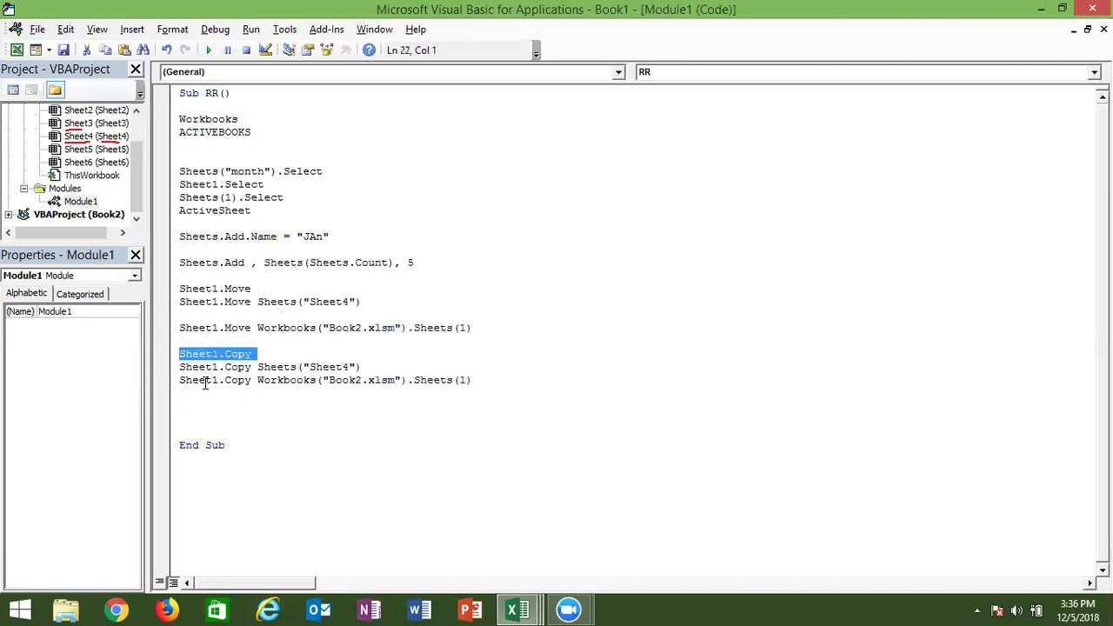
{"action": "key", "text": "Down"}
{"action": "key", "text": "shift+Down"}
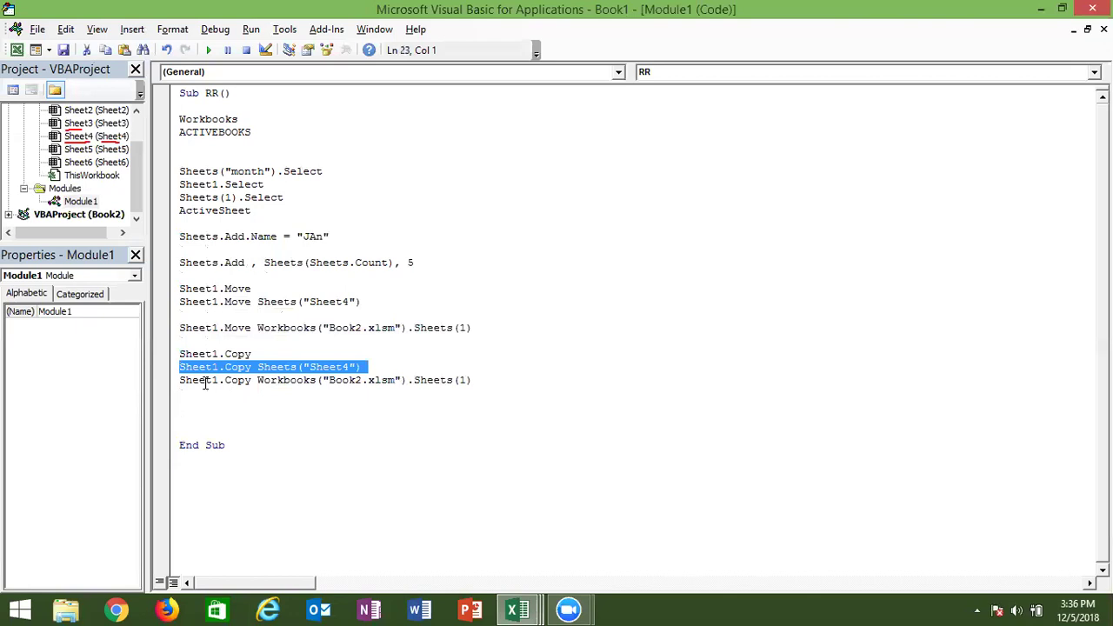
{"action": "key", "text": "Down"}
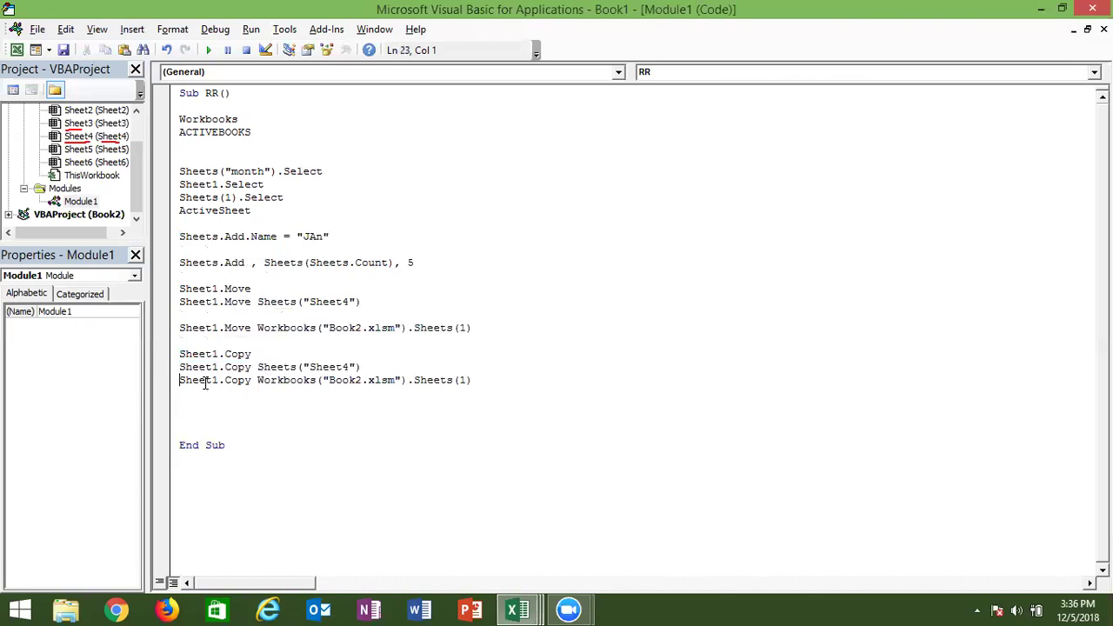
{"action": "key", "text": "shift+Down"}
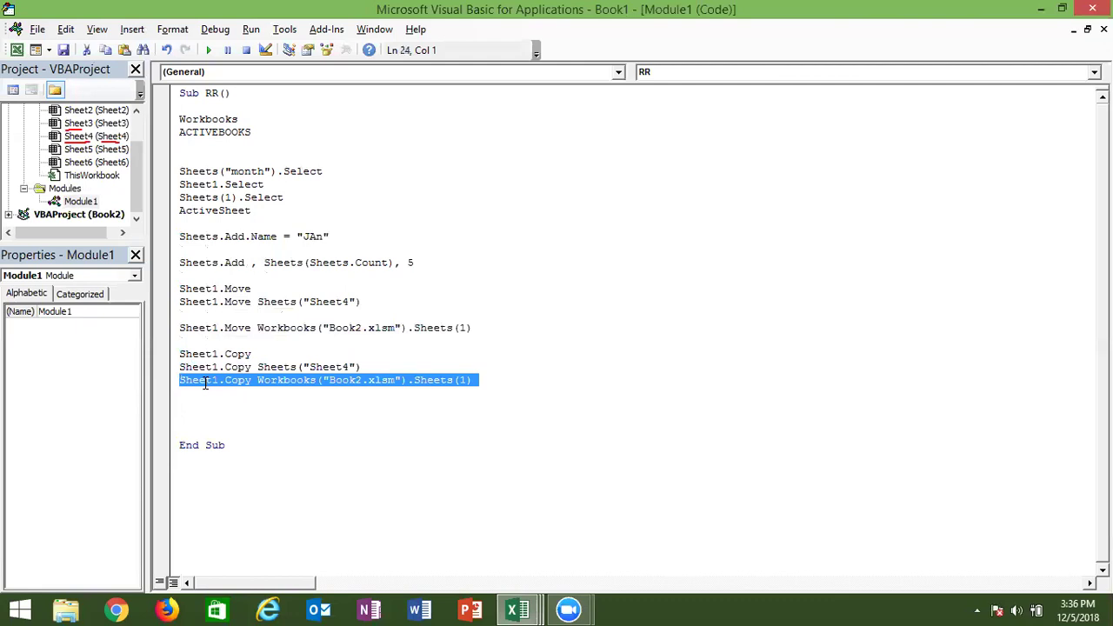
{"action": "key", "text": "Right"}
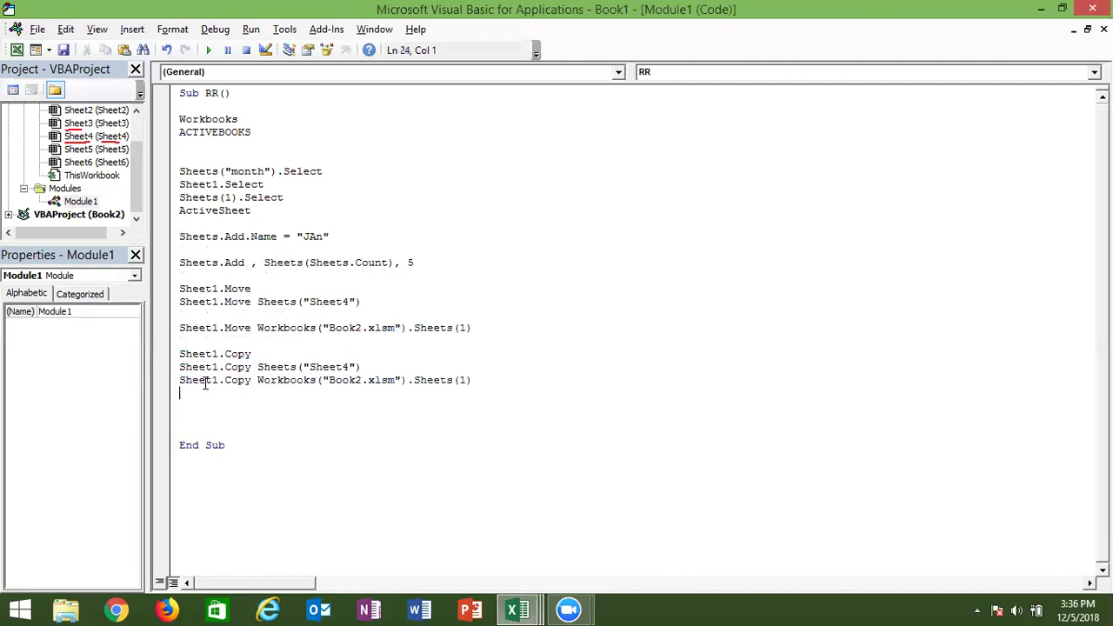
Add the line Sheets("Month").Name = "Year" to rename the Month sheet.
{"action": "key", "text": "Return"}
{"action": "key", "text": "Return"}
{"action": "type", "text": "sheets(\"Monh"}
{"action": "key", "text": "BackSpace"}
{"action": "type", "text": "th\""}
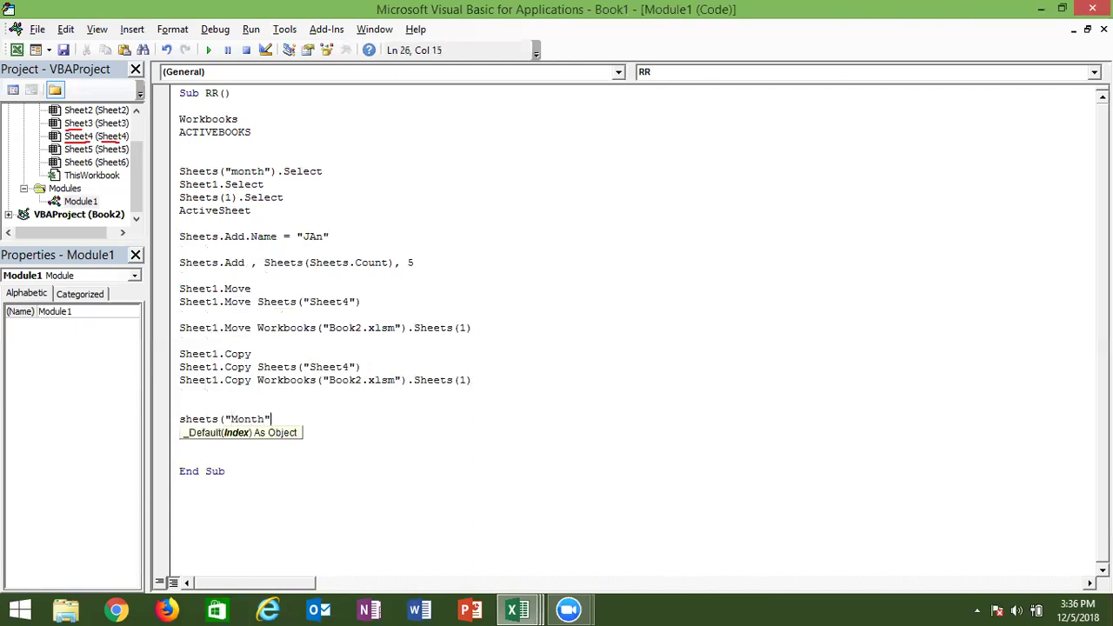
{"action": "type", "text": ").n"}
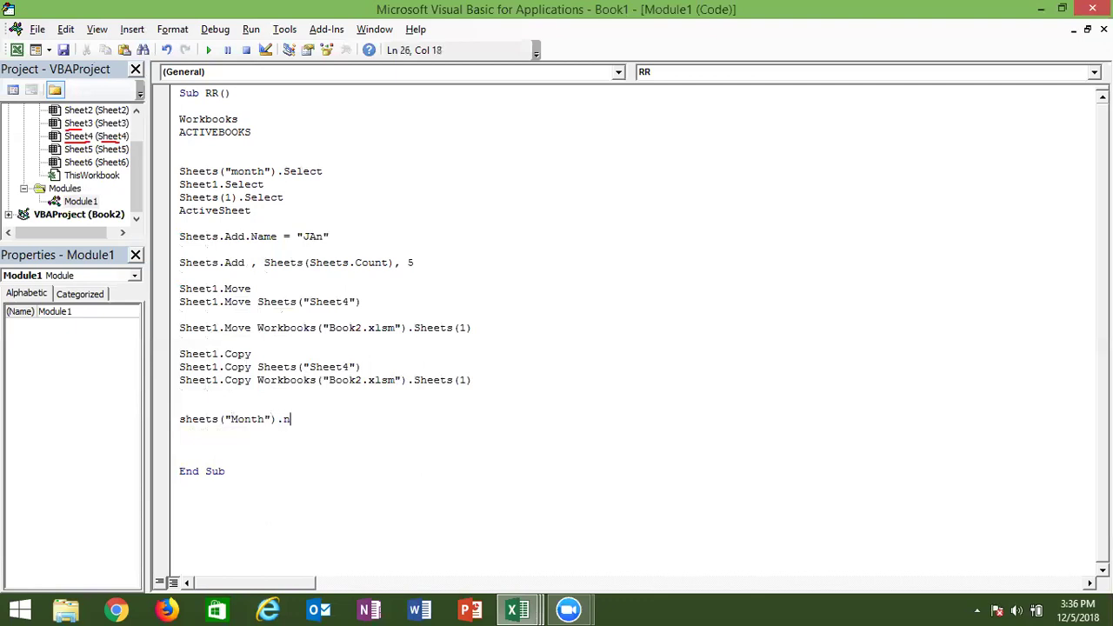
{"action": "type", "text": "ame"}
{"action": "type", "text": "=\""}
{"action": "type", "text": "sheets"}
{"action": "type", "text": "("}
{"action": "key", "text": "BackSpace"}
{"action": "key", "text": "BackSpace"}
{"action": "key", "text": "BackSpace"}
{"action": "key", "text": "BackSpace"}
{"action": "key", "text": "BackSpace"}
{"action": "key", "text": "BackSpace"}
{"action": "key", "text": "BackSpace"}
{"action": "type", "text": "\""}
{"action": "type", "text": "Year\""}
{"action": "key", "text": "Return"}
Add a Sheet1.Delete line, highlight it, and switch to the Book2 workbook.
{"action": "left_click", "coordinate": [355, 418]}
{"action": "left_click", "coordinate": [288, 427]}
{"action": "key", "text": "Return"}
{"action": "type", "text": "sheet1"}
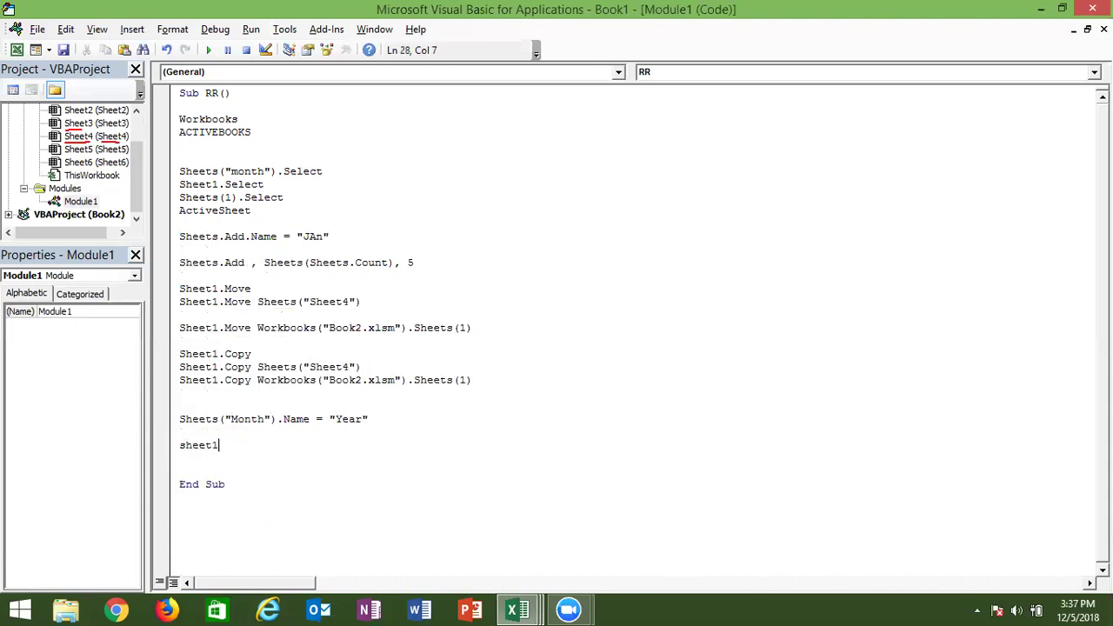
{"action": "type", "text": ".d"}
{"action": "key", "text": "Tab"}
{"action": "key", "text": "Return"}
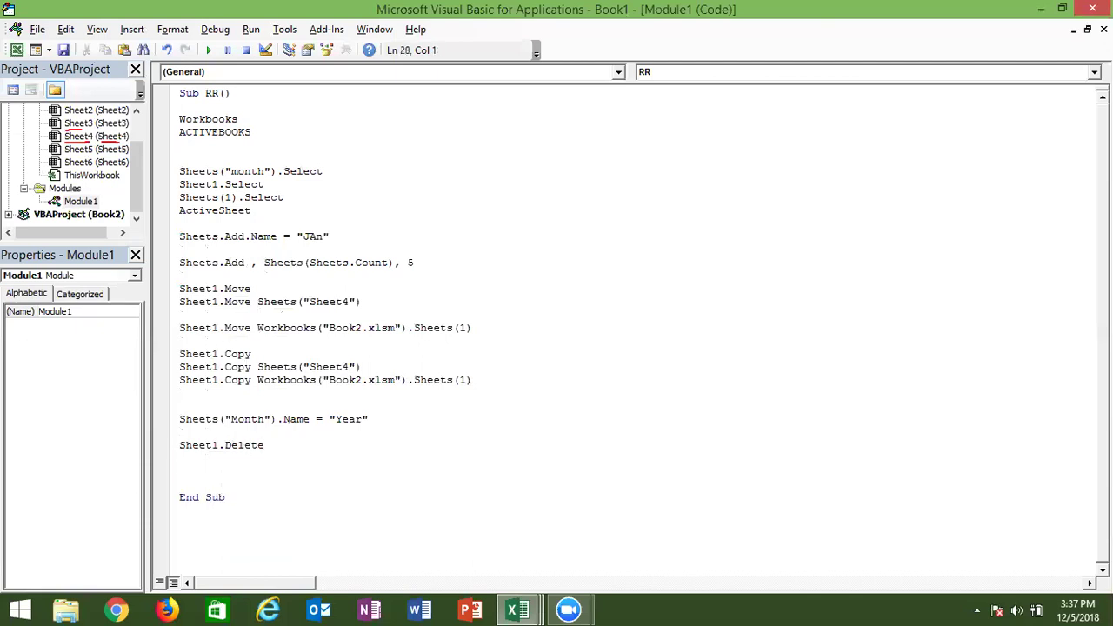
{"action": "key", "text": "shift+Down"}
{"action": "key", "text": "alt+Tab"}
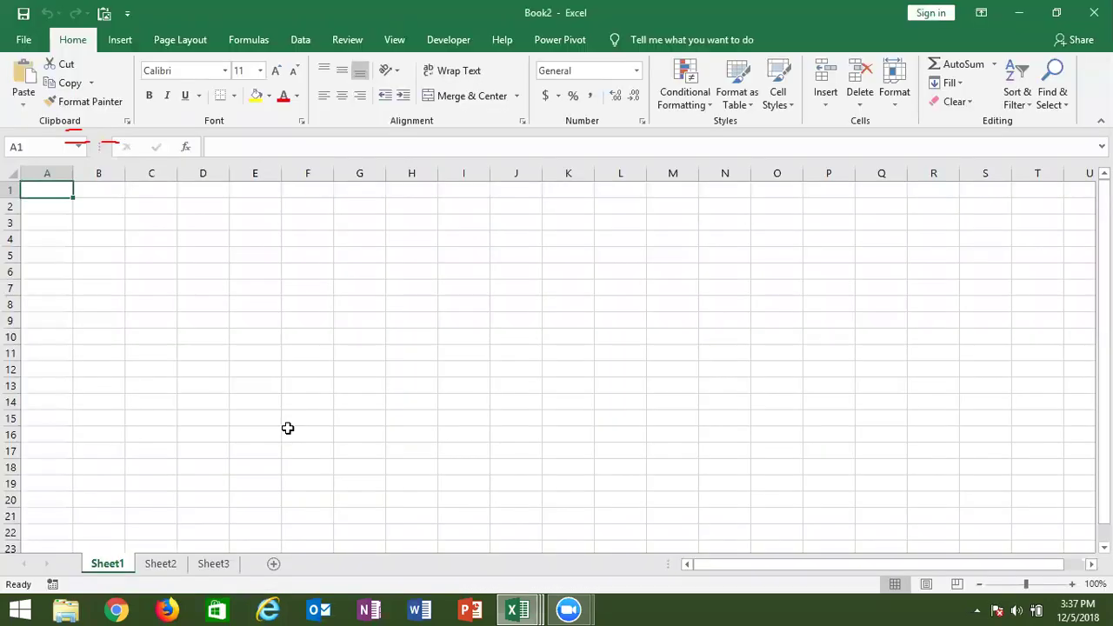
Start deleting Sheet1 in Book2, cancel the confirmation warning, and return to the VBA editor.
{"action": "right_click", "coordinate": [95, 567]}
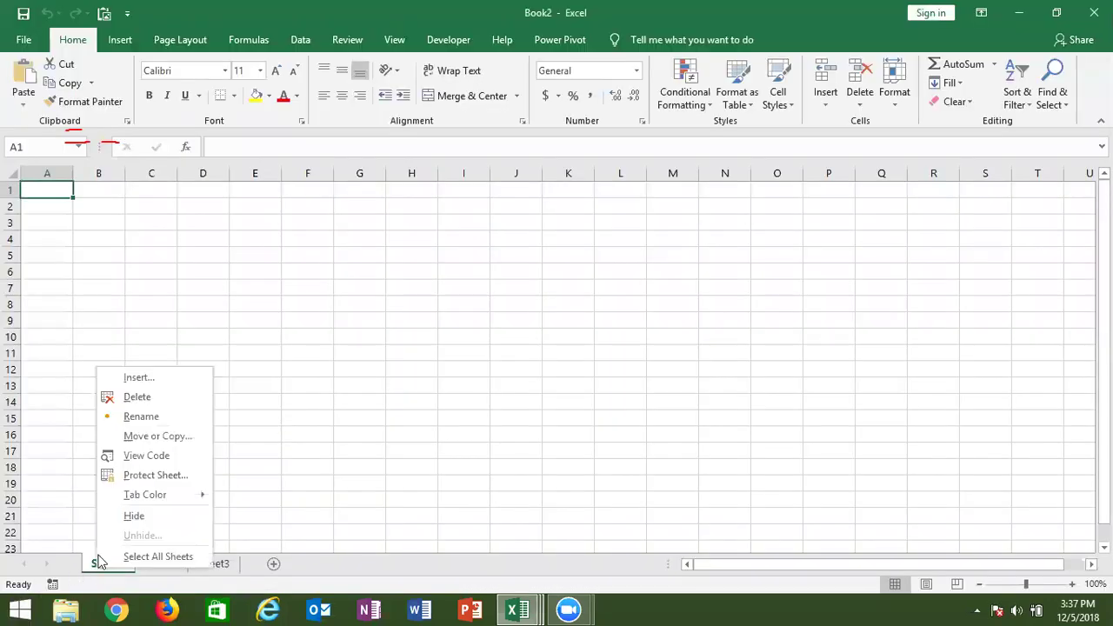
{"action": "left_click", "coordinate": [137, 398]}
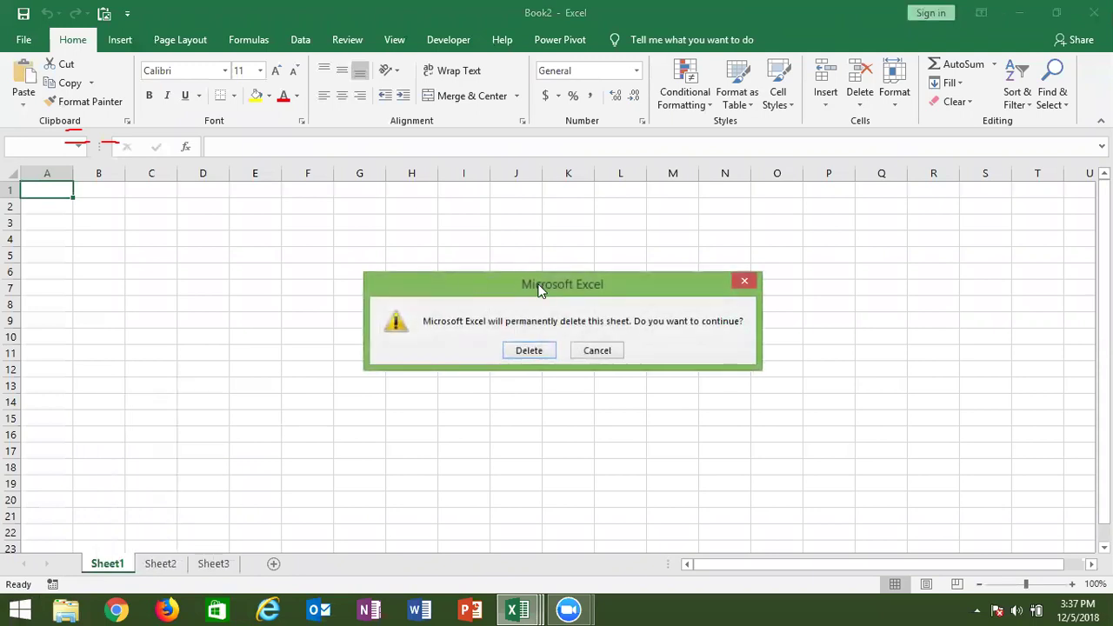
{"action": "left_click_drag", "start_coordinate": [539, 287], "coordinate": [387, 240]}
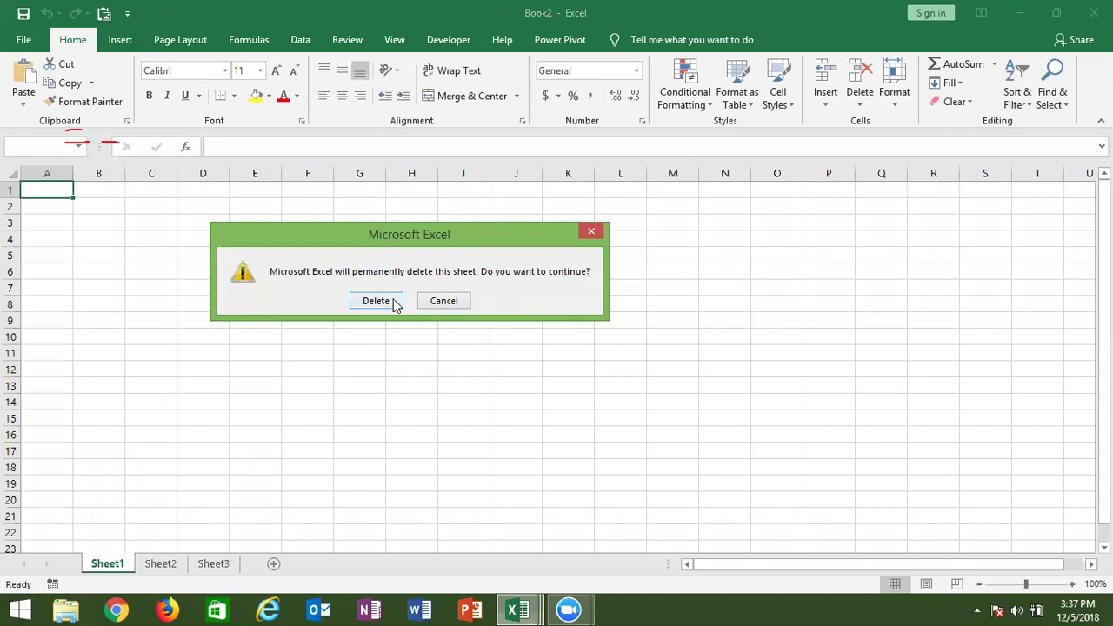
{"action": "left_click", "coordinate": [427, 301]}
{"action": "key", "text": "alt+Tab"}
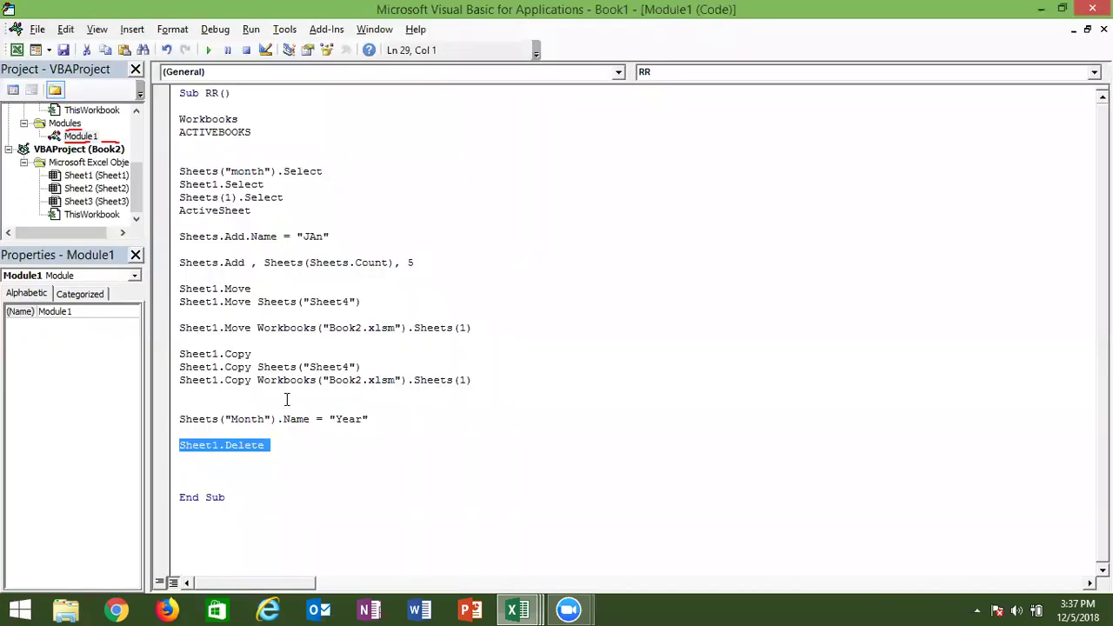
Insert a blank line above Sheet1.Delete, typing 'application' and then erasing it.
{"action": "left_click", "coordinate": [199, 432]}
{"action": "key", "text": "Return"}
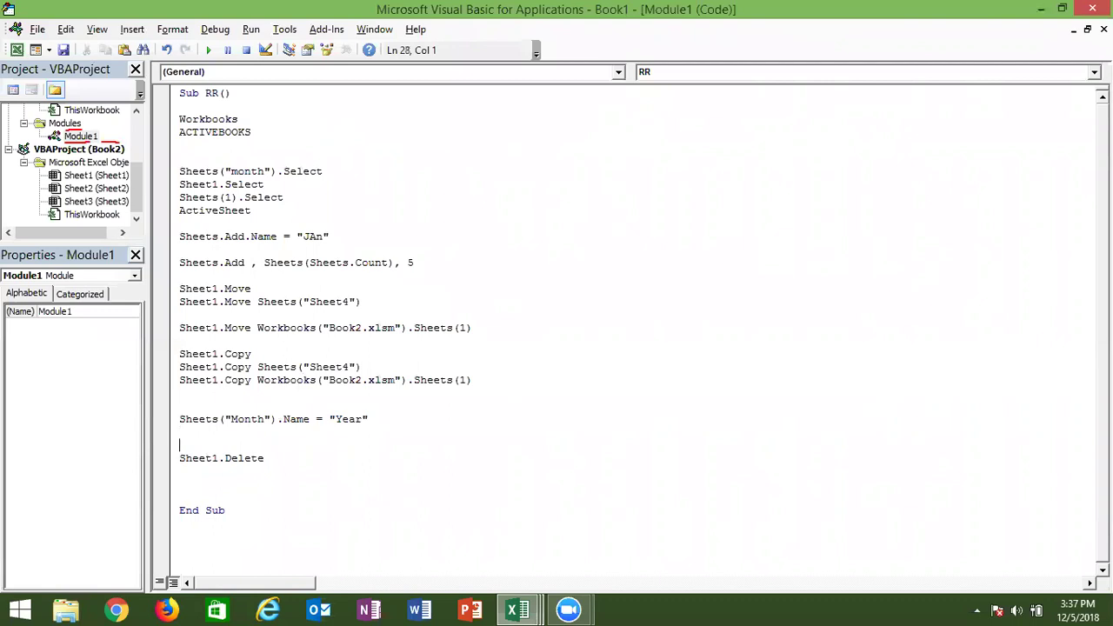
{"action": "type", "text": "applicatio"}
{"action": "type", "text": "n"}
{"action": "key", "text": "ctrl+space"}
{"action": "key", "text": "Escape"}
{"action": "key", "text": "BackSpace"}
{"action": "key", "text": "BackSpace"}
{"action": "key", "text": "BackSpace"}
{"action": "key", "text": "BackSpace"}
{"action": "key", "text": "BackSpace"}
{"action": "key", "text": "BackSpace"}
{"action": "key", "text": "BackSpace"}
{"action": "key", "text": "BackSpace"}
Select "Month" in the Sheets("Month").Name = "Year" line, then clear the selection.
{"action": "key", "text": "Up"}
{"action": "key", "text": "Up"}
{"action": "key", "text": "Right"}
{"action": "key", "text": "Right"}
{"action": "key", "text": "Right"}
{"action": "key", "text": "Right"}
{"action": "key", "text": "shift+Right"}
{"action": "key", "text": "shift+Right"}
{"action": "key", "text": "shift+Right"}
{"action": "key", "text": "shift+Right"}
{"action": "key", "text": "shift+Right"}
{"action": "key", "text": "shift+Right"}
{"action": "left_click", "coordinate": [357, 411]}
Rename Book2's Sheet1 tab to 'Year' and return to the macro editor.
{"action": "key", "text": "alt+F11"}
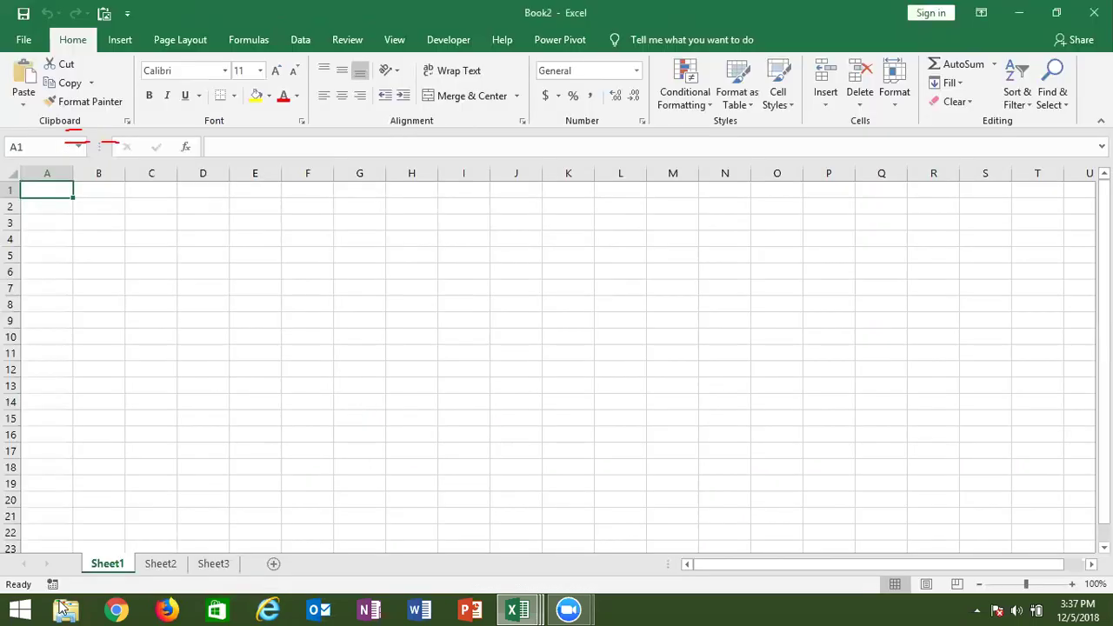
{"action": "double_click", "coordinate": [104, 565]}
{"action": "type", "text": "Y"}
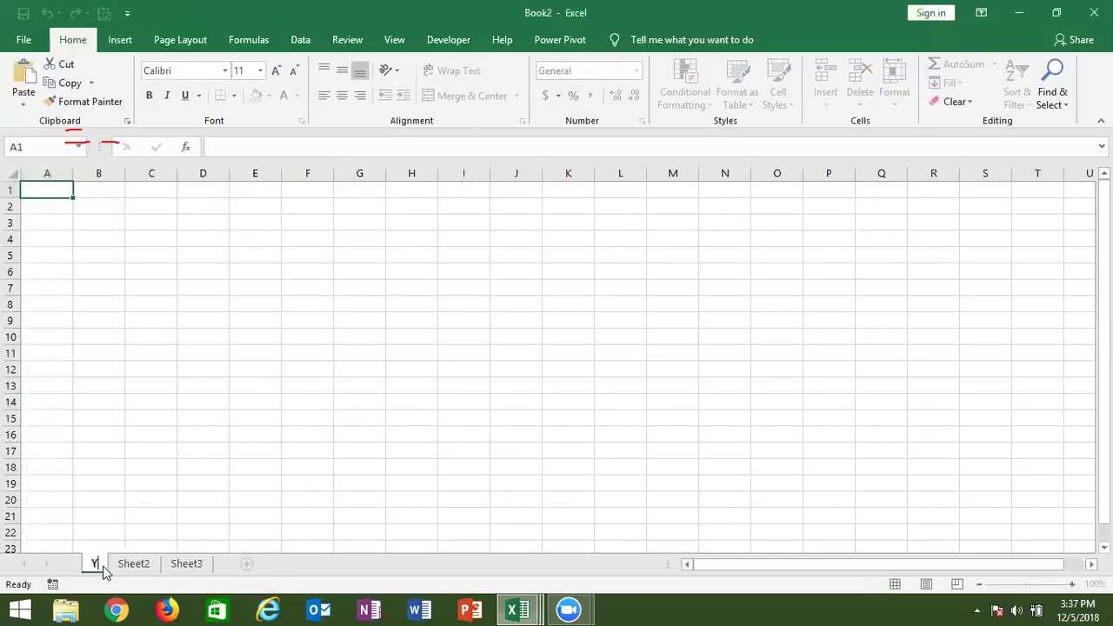
{"action": "type", "text": "ear"}
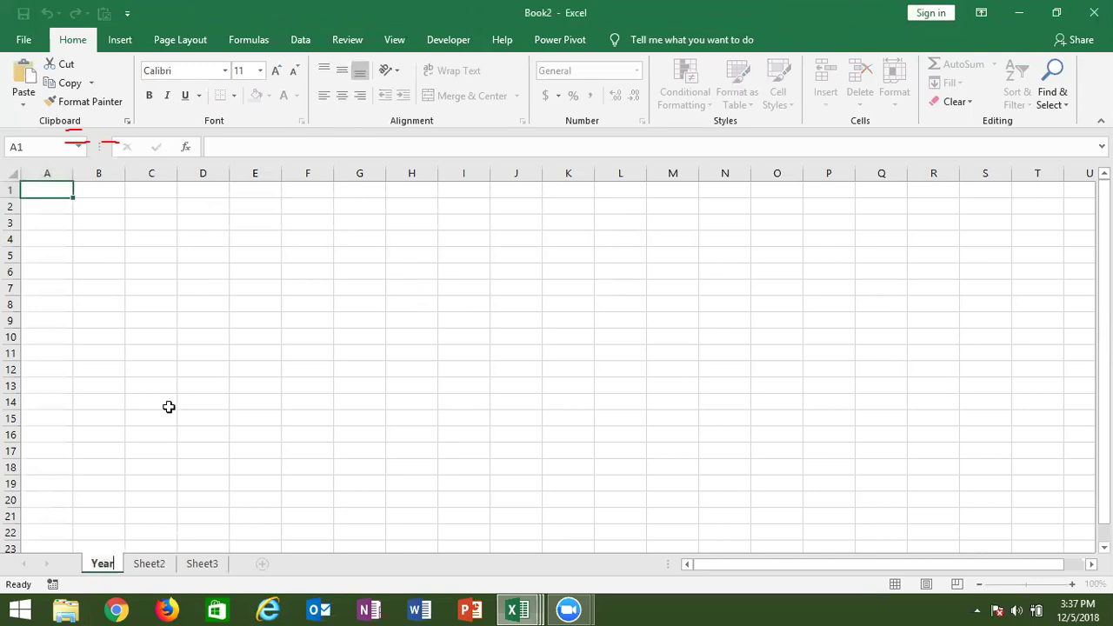
{"action": "key", "text": "Return"}
{"action": "left_click", "coordinate": [168, 406]}
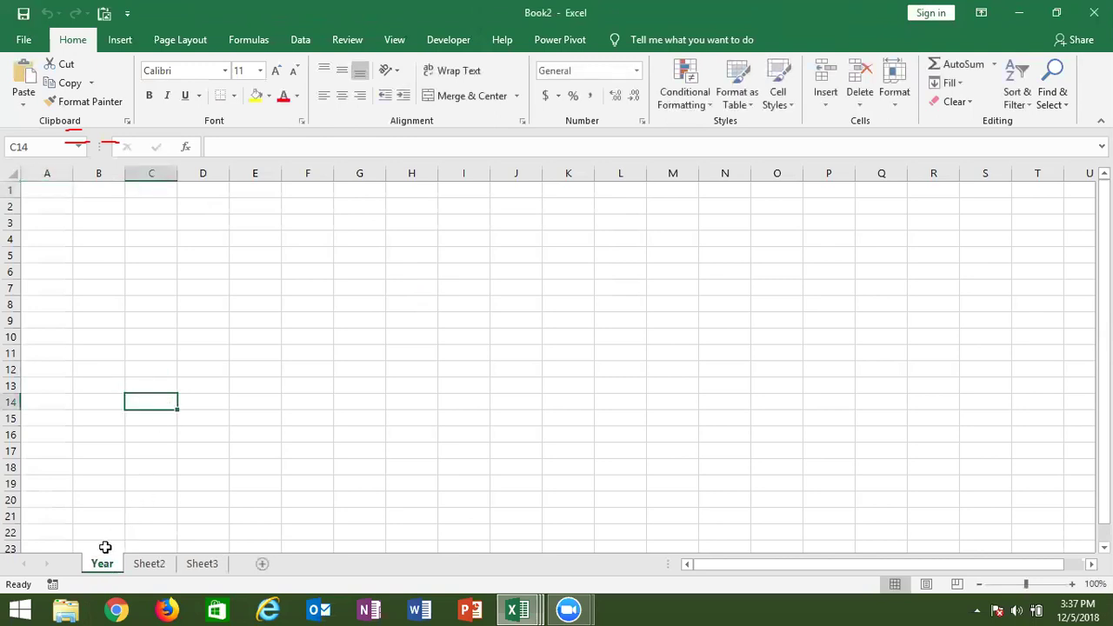
{"action": "key", "text": "alt+F11"}
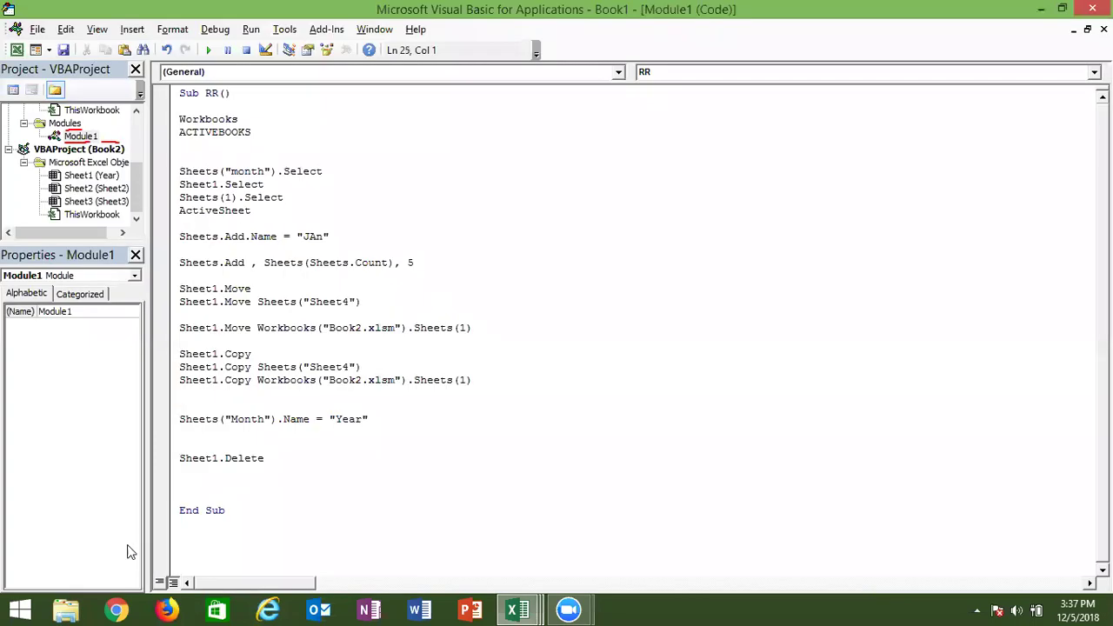
Try deleting the Year sheet, cancel the warning, and return to the macro code.
{"action": "left_click", "coordinate": [182, 466]}
{"action": "key", "text": "alt+F11"}
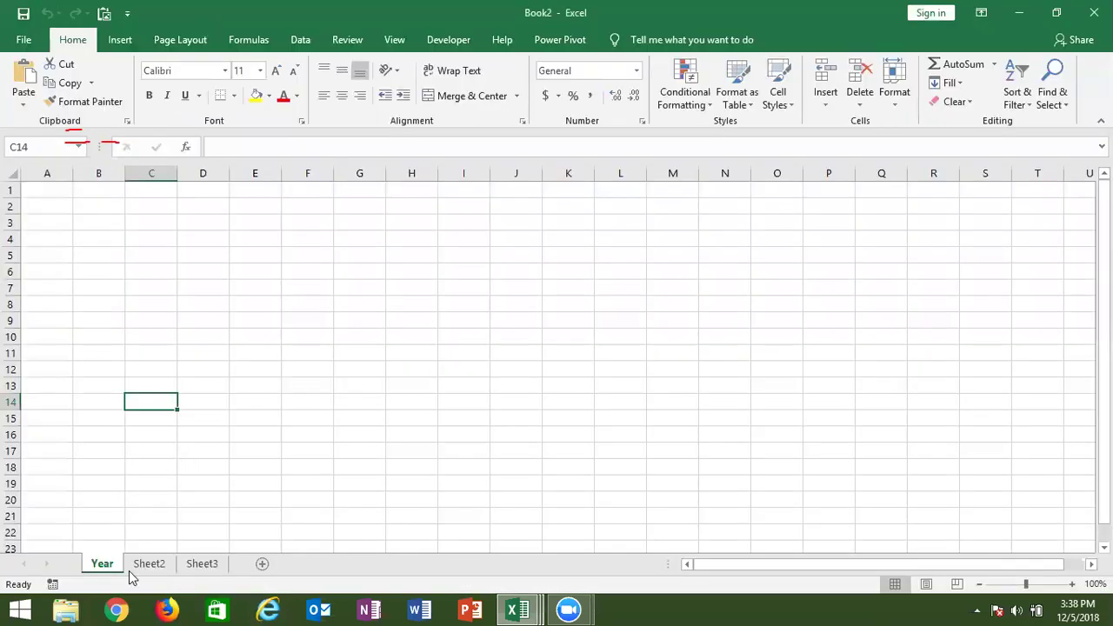
{"action": "right_click", "coordinate": [111, 571]}
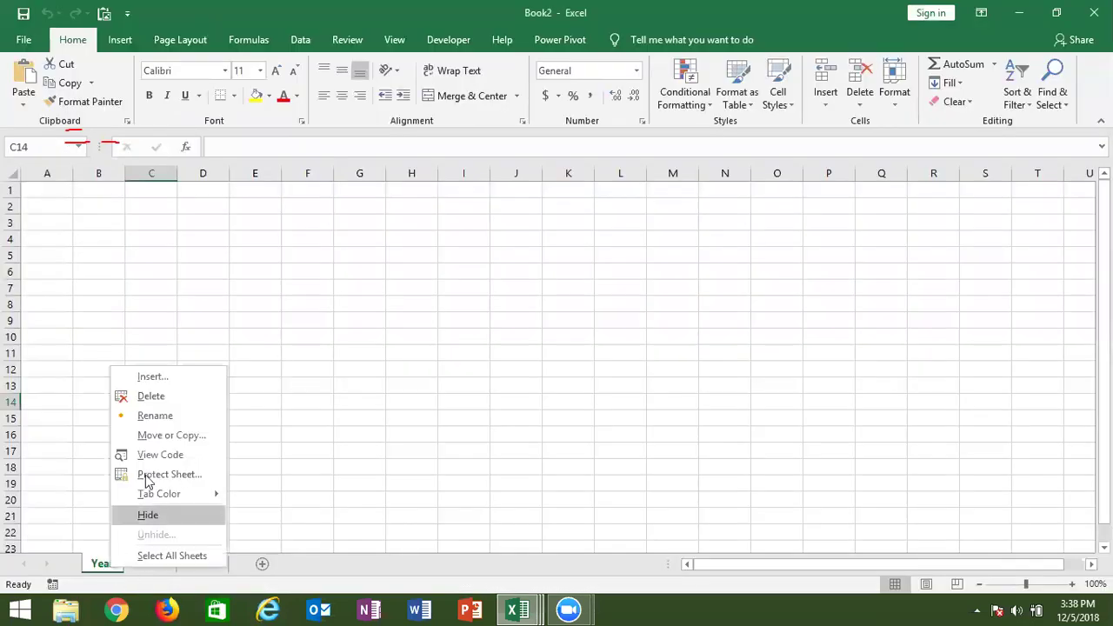
{"action": "left_click", "coordinate": [160, 400]}
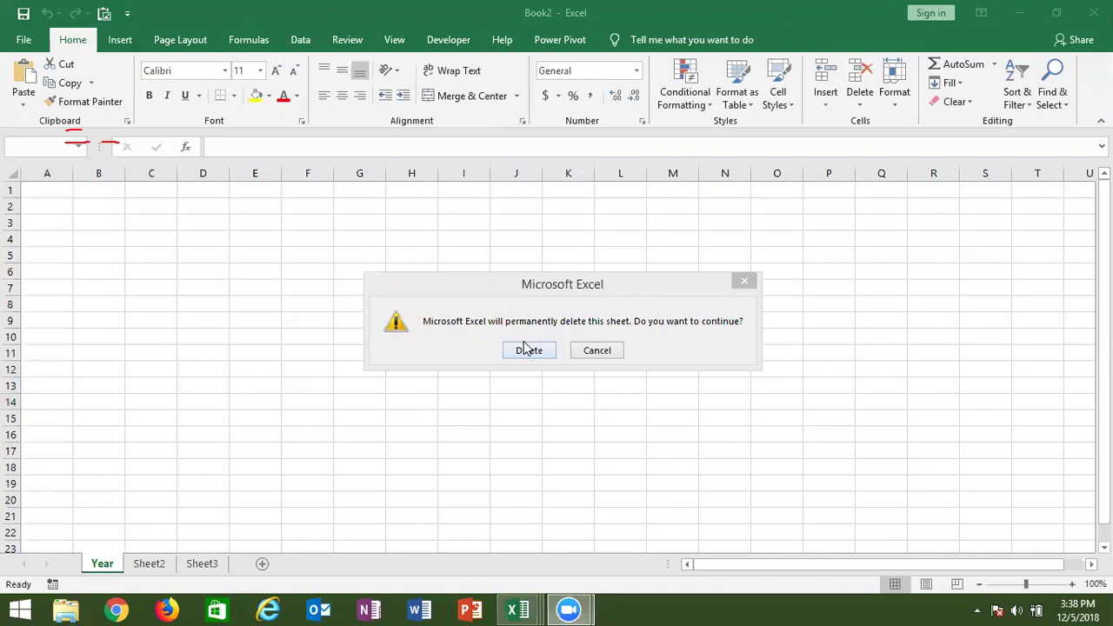
{"action": "left_click", "coordinate": [738, 291]}
{"action": "left_click", "coordinate": [739, 285]}
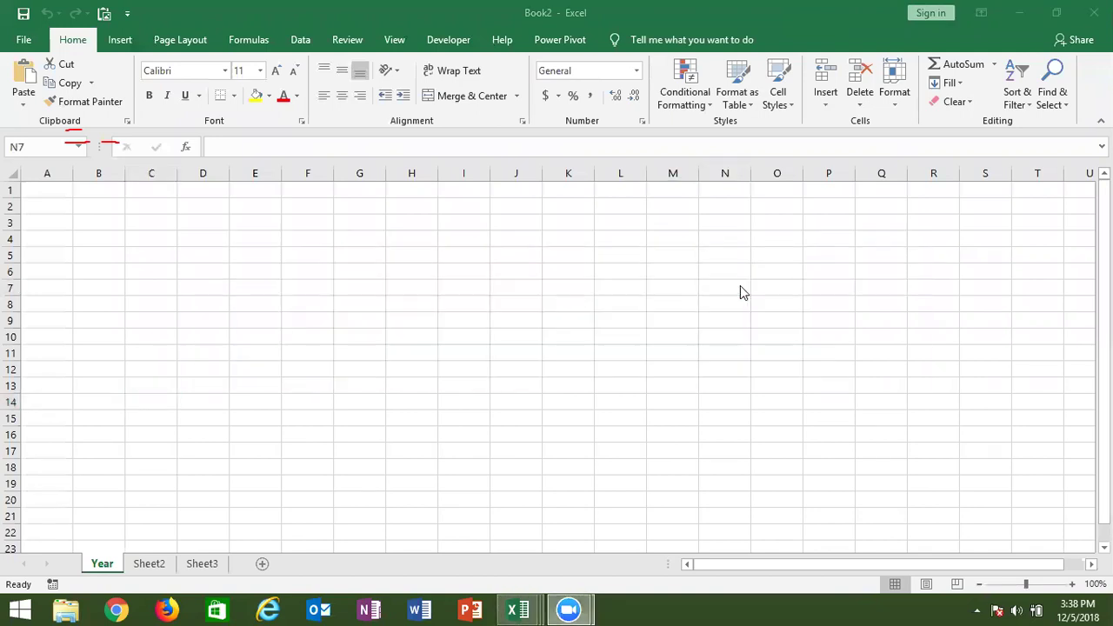
{"action": "key", "text": "alt+Tab"}
{"action": "key", "text": "alt+Tab"}
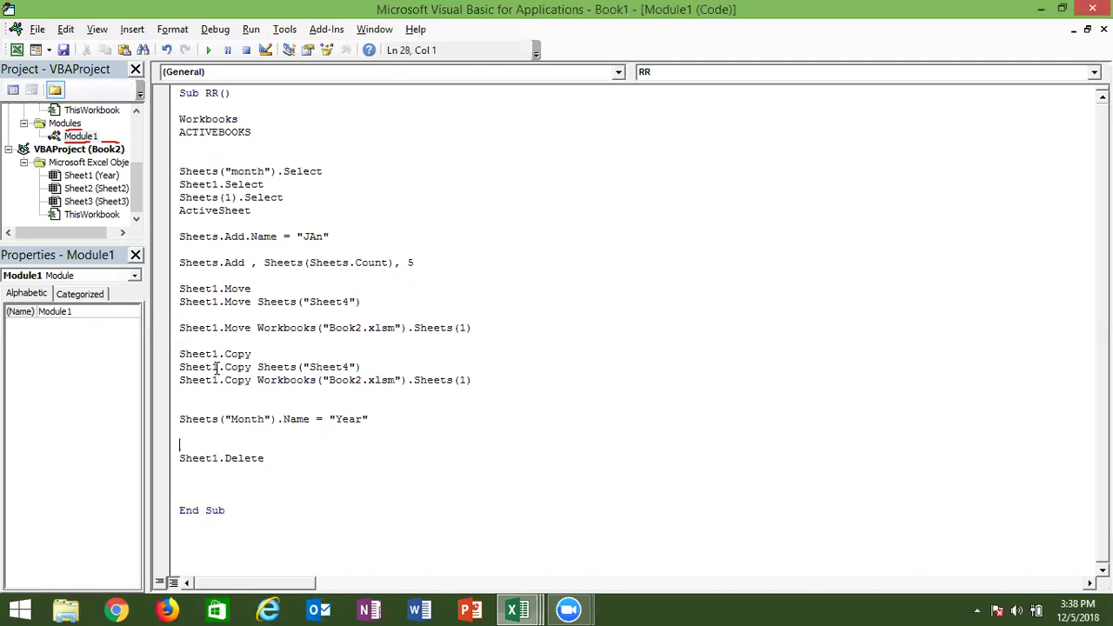
Type Application.DisplayAlerts = False above Sheet1.Delete, completing it with IntelliSense.
{"action": "type", "text": "apllication"}
{"action": "key", "text": "BackSpace"}
{"action": "key", "text": "BackSpace"}
{"action": "key", "text": "BackSpace"}
{"action": "key", "text": "BackSpace"}
{"action": "key", "text": "BackSpace"}
{"action": "key", "text": "BackSpace"}
{"action": "type", "text": "pplication"}
{"action": "type", "text": ".dis"}
{"action": "key", "text": "Tab"}
{"action": "type", "text": "="}
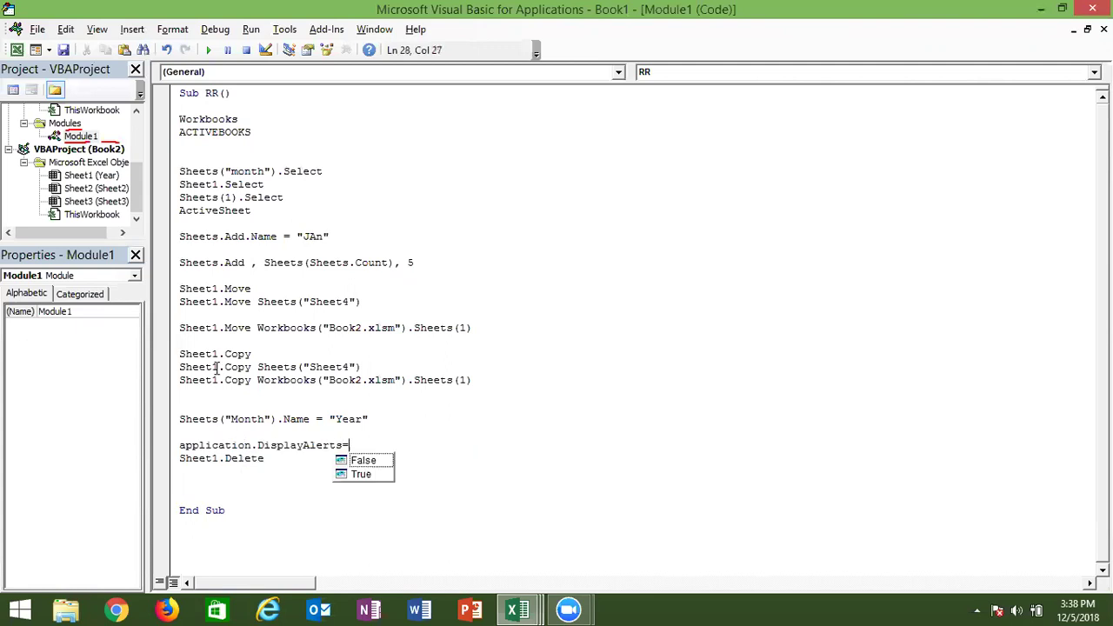
{"action": "key", "text": "Down"}
{"action": "key", "text": "Tab"}
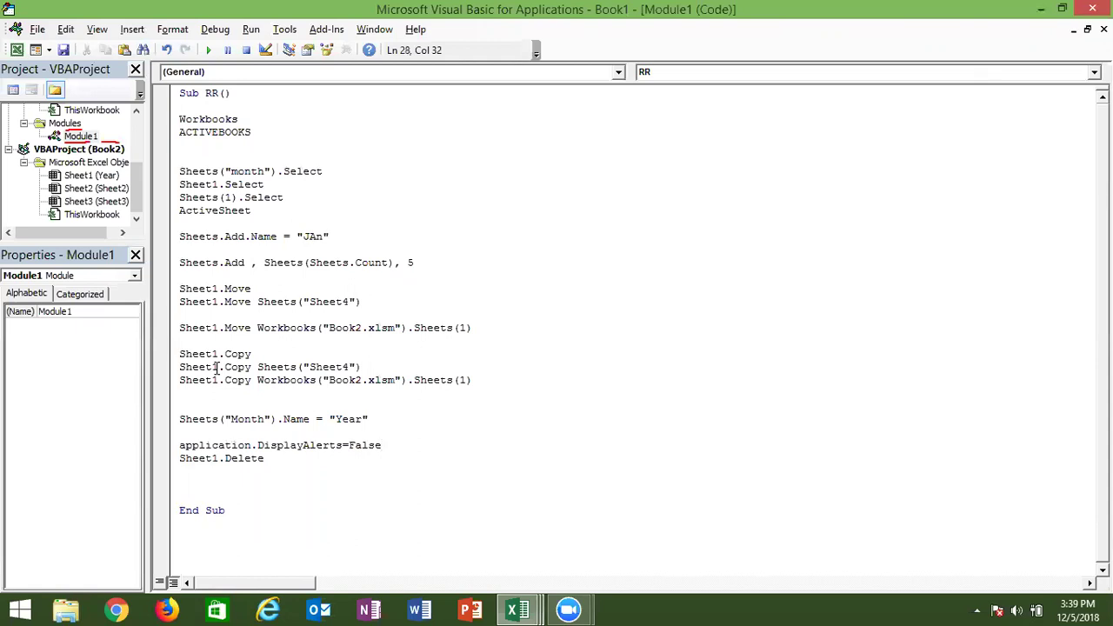
{"action": "key", "text": "Down"}
{"action": "double_click", "coordinate": [181, 447]}
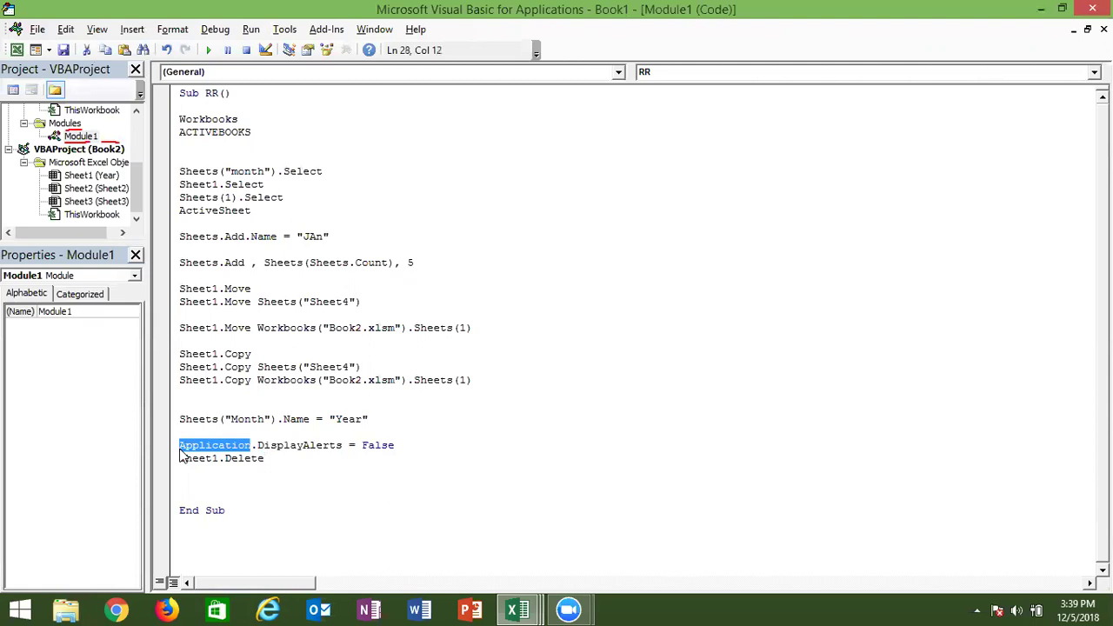
{"action": "left_click", "coordinate": [186, 445]}
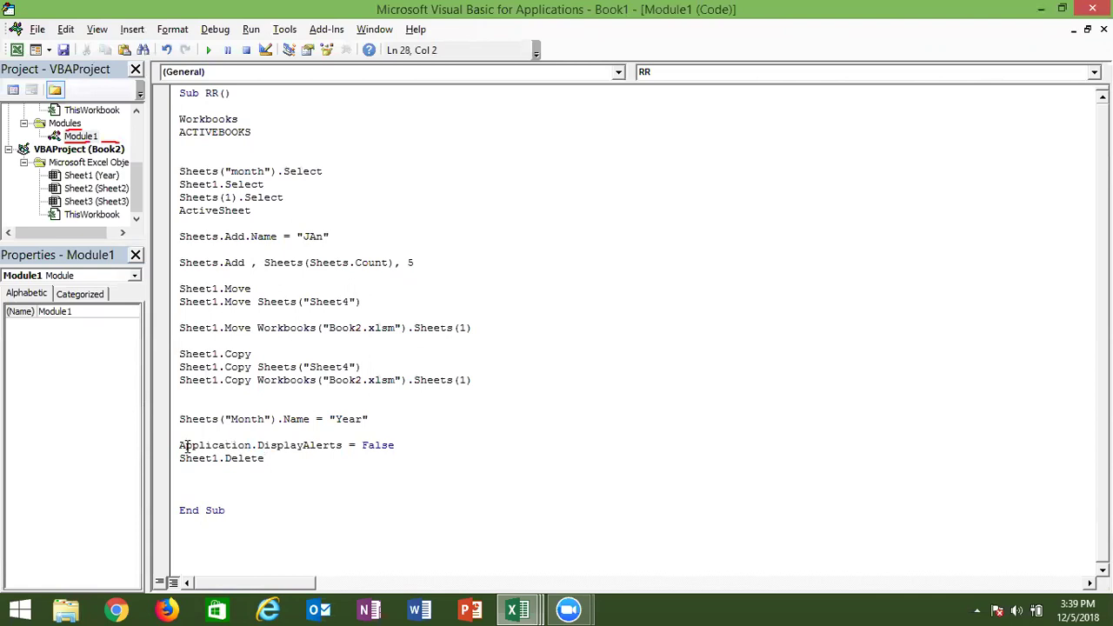
{"action": "double_click", "coordinate": [259, 445]}
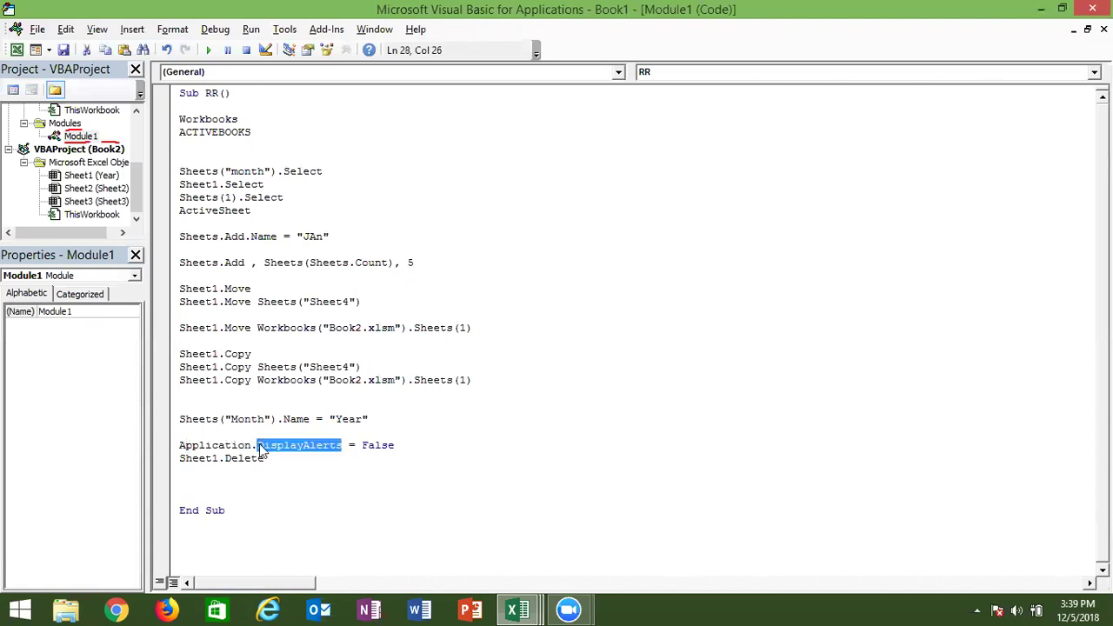
{"action": "left_click", "coordinate": [309, 458]}
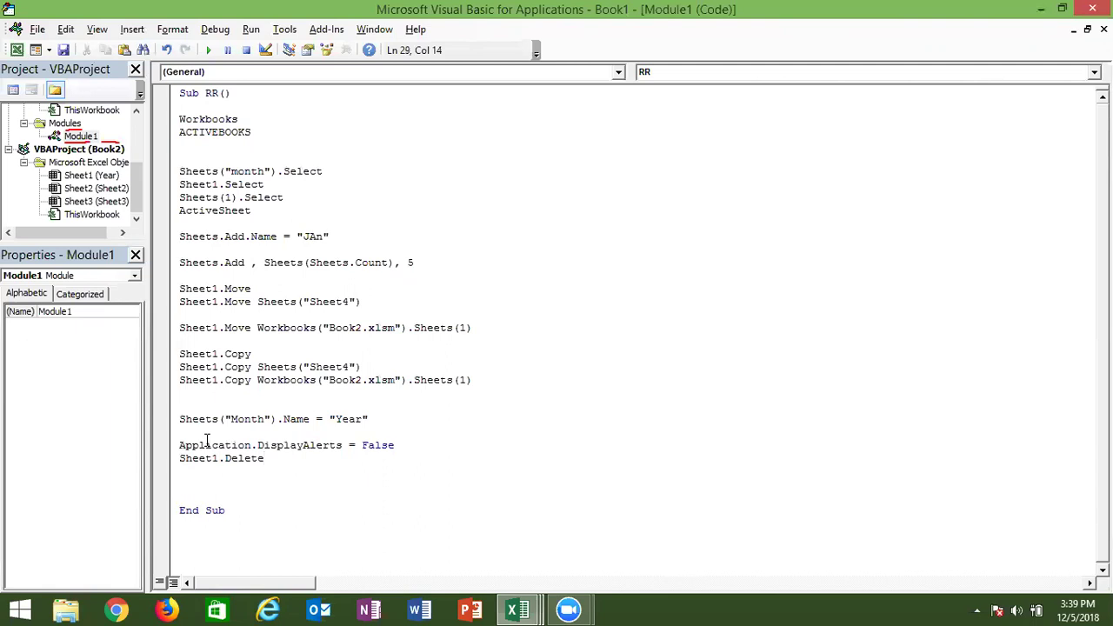
{"action": "key", "text": "Up"}
{"action": "double_click", "coordinate": [184, 446]}
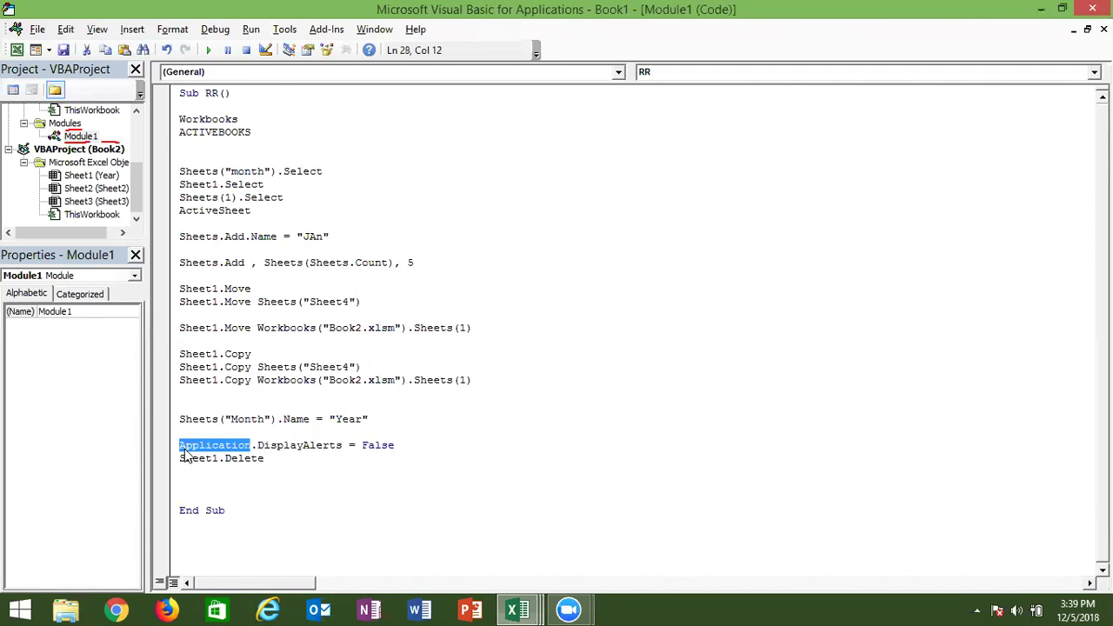
{"action": "left_click", "coordinate": [184, 470]}
{"action": "type", "text": "sheet"}
{"action": "key", "text": "BackSpace"}
{"action": "type", "text": "1"}
{"action": "key", "text": "Return"}
{"action": "left_click", "coordinate": [179, 470]}
{"action": "key", "text": "shift+Right"}
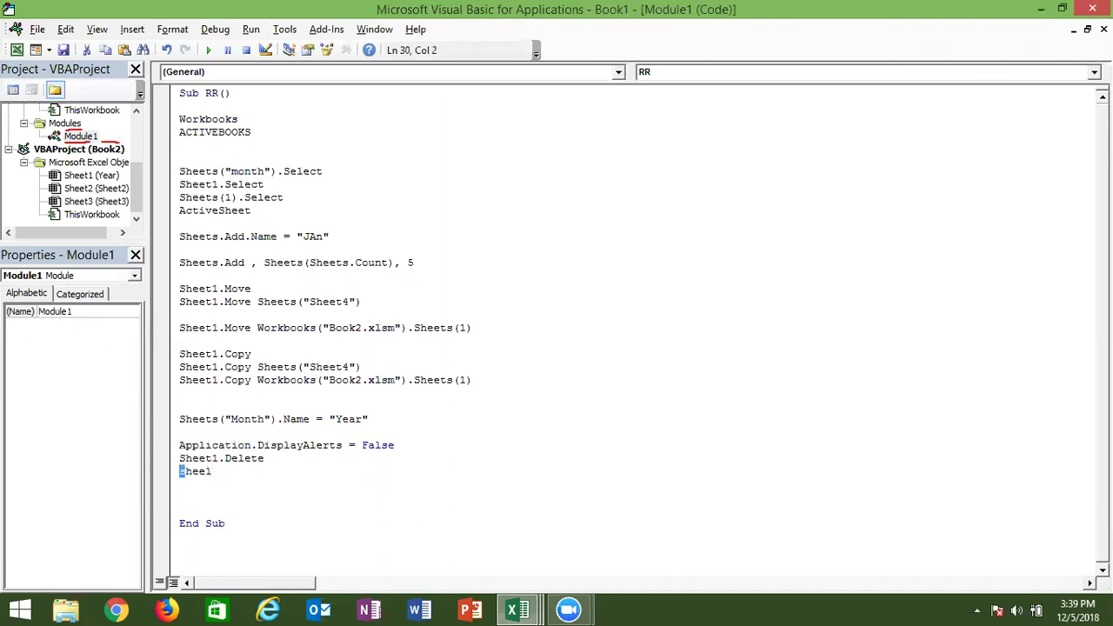
{"action": "left_click", "coordinate": [180, 510]}
{"action": "left_click", "coordinate": [182, 470]}
{"action": "left_click", "coordinate": [207, 470]}
{"action": "type", "text": "t"}
{"action": "key", "text": "Down"}
{"action": "key", "text": "Up"}
{"action": "key", "text": "Left"}
{"action": "key", "text": "Left"}
{"action": "key", "text": "Left"}
{"action": "key", "text": "Left"}
{"action": "key", "text": "shift+Left"}
{"action": "key", "text": "Down"}
{"action": "key", "text": "shift+Up"}
{"action": "key", "text": "Left"}
{"action": "key", "text": "shift+Right"}
{"action": "key", "text": "shift+Down"}
{"action": "key", "text": "Delete"}
{"action": "key", "text": "Up"}
{"action": "key", "text": "shift+Down"}
{"action": "key", "text": "Up"}
{"action": "key", "text": "shift+Down"}
{"action": "key", "text": "Up"}
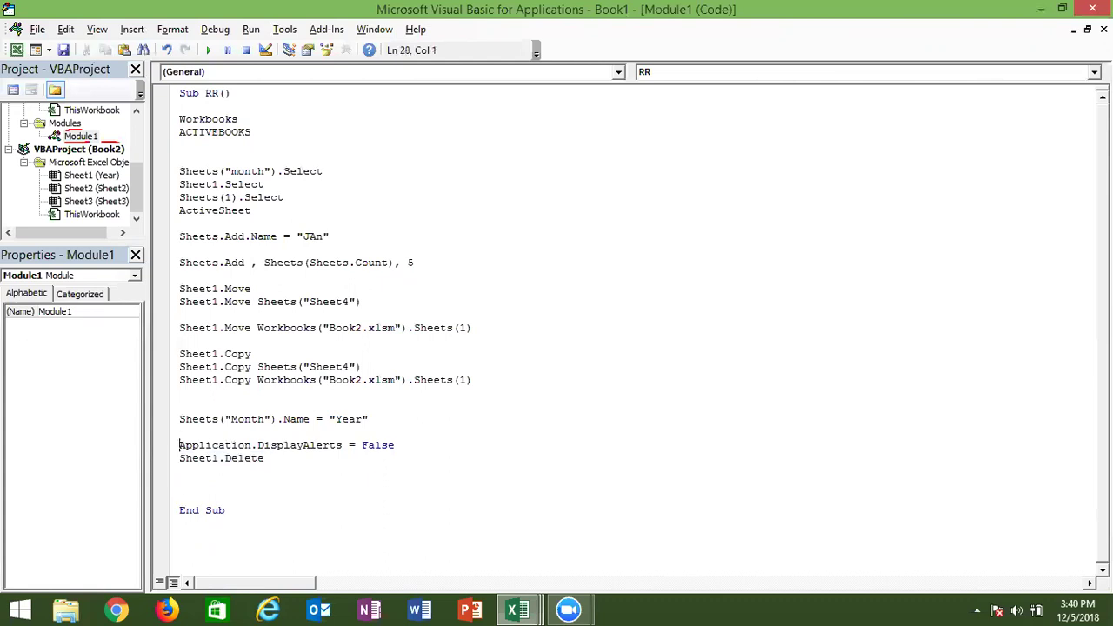
{"action": "key", "text": "shift+Down"}
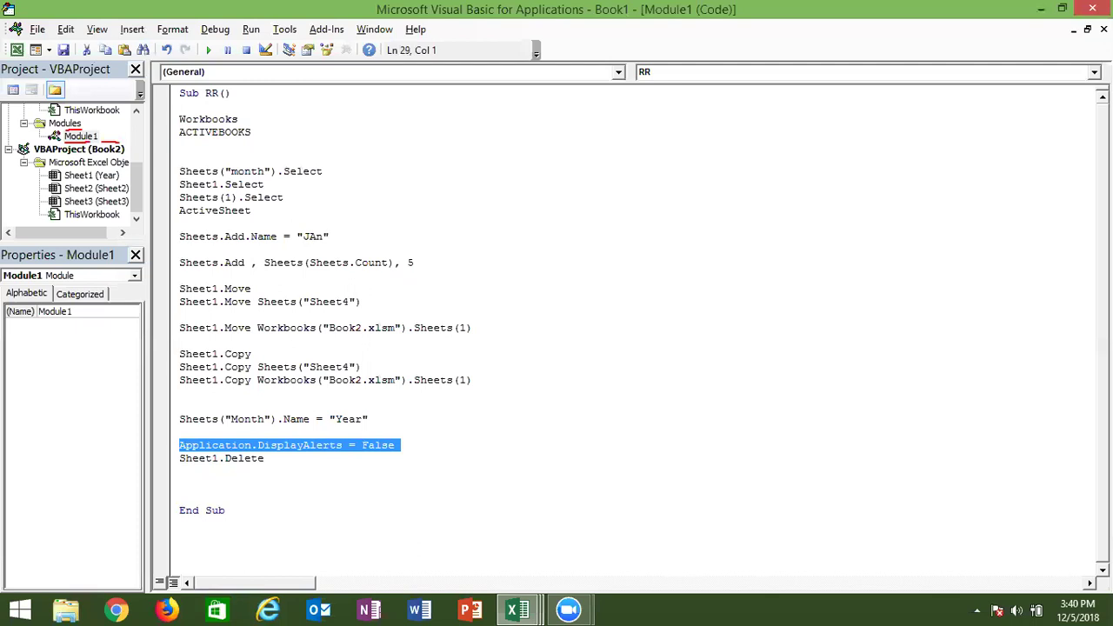
{"action": "left_click", "coordinate": [179, 458]}
{"action": "key", "text": "shift+Down"}
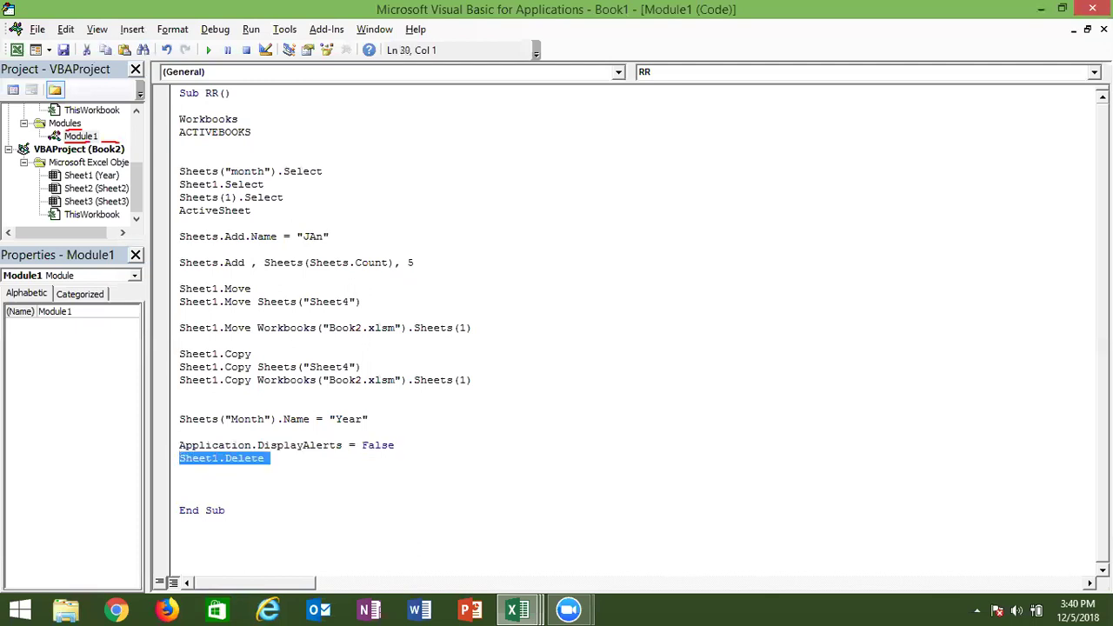
{"action": "left_click", "coordinate": [179, 445]}
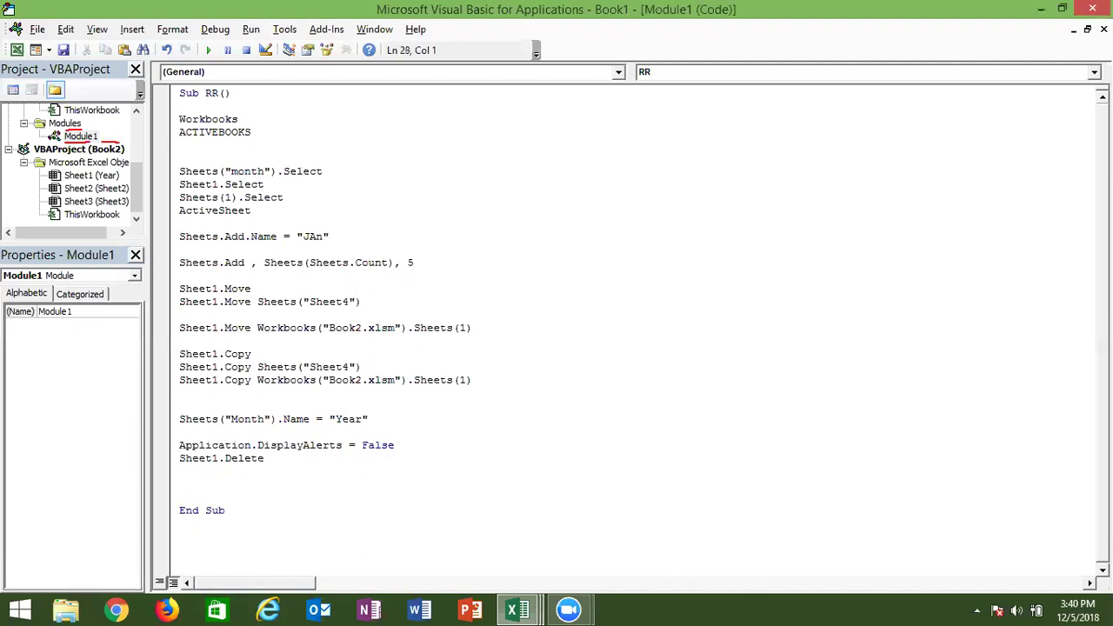
{"action": "key", "text": "shift+Down"}
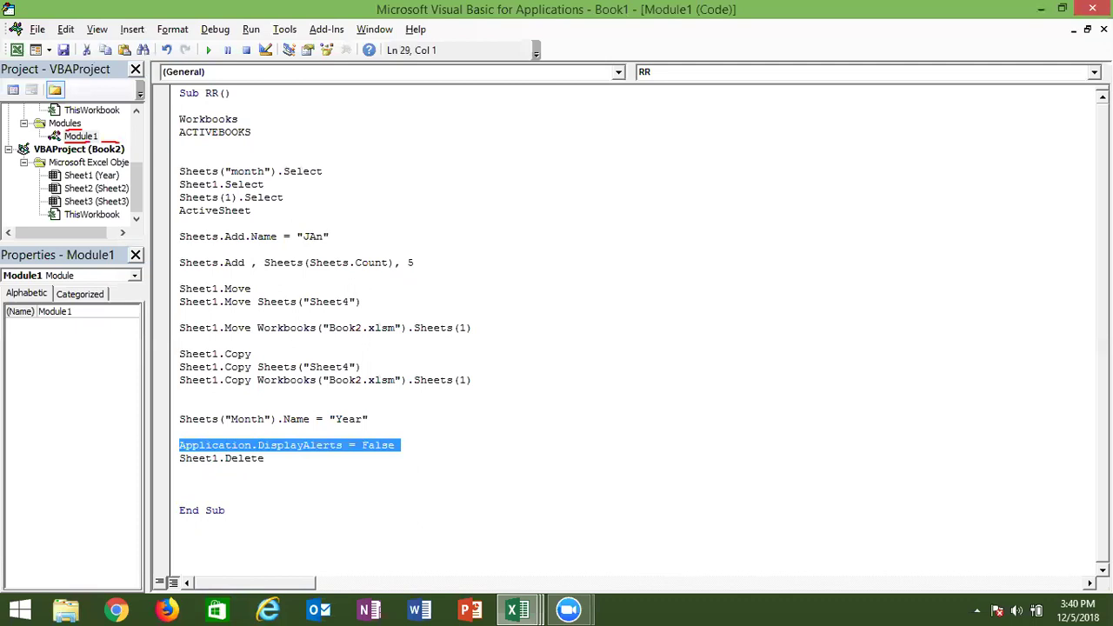
{"action": "key", "text": "shift+Up"}
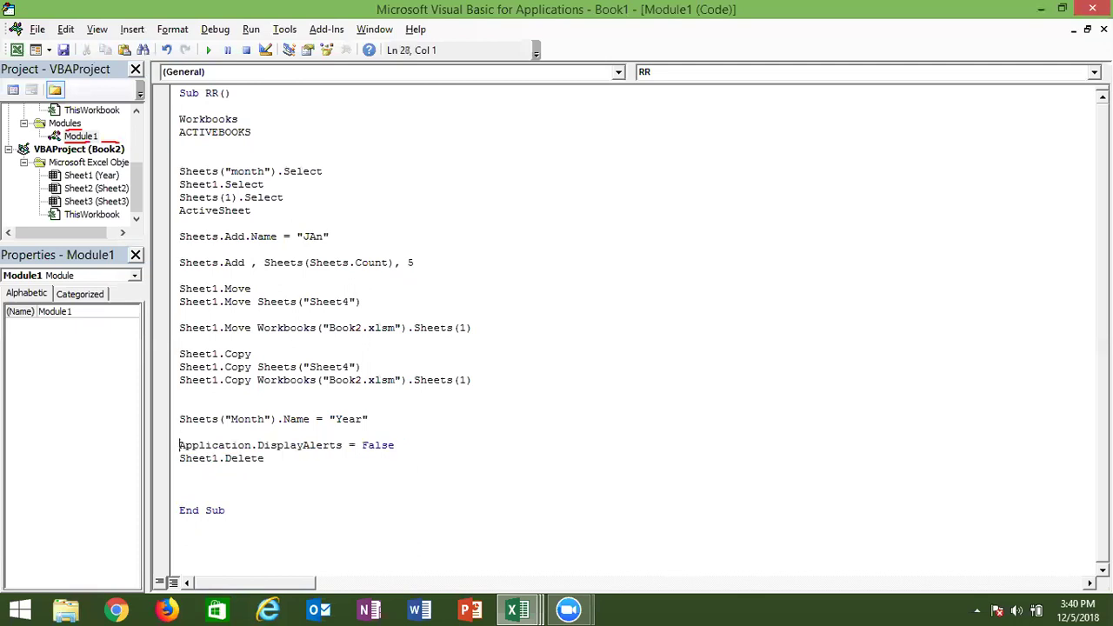
{"action": "key", "text": "shift+Down"}
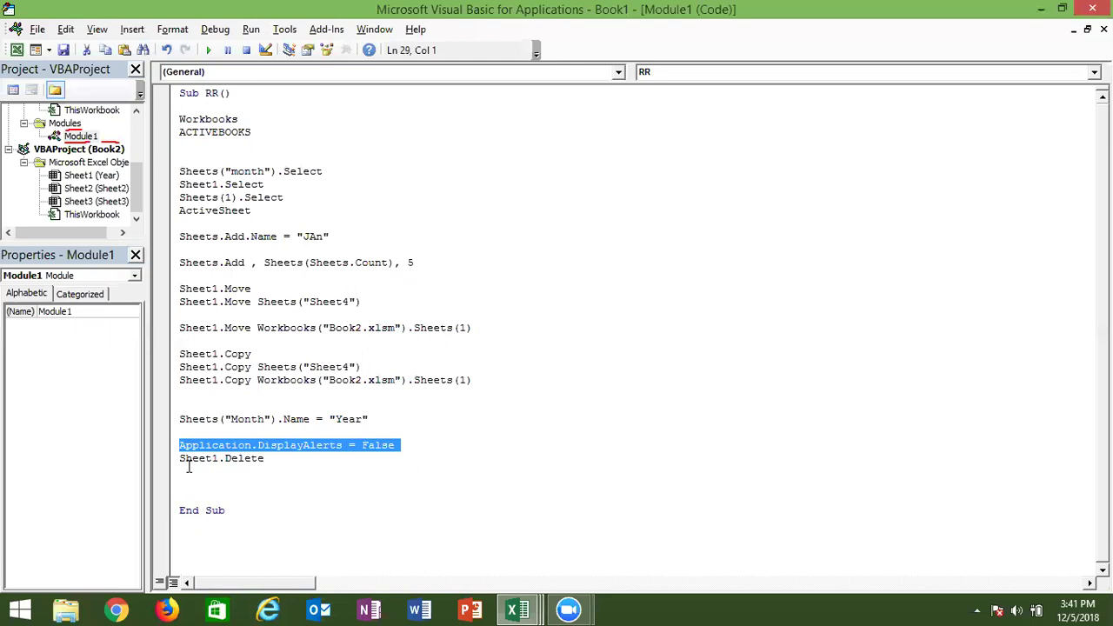
{"action": "double_click", "coordinate": [210, 93]}
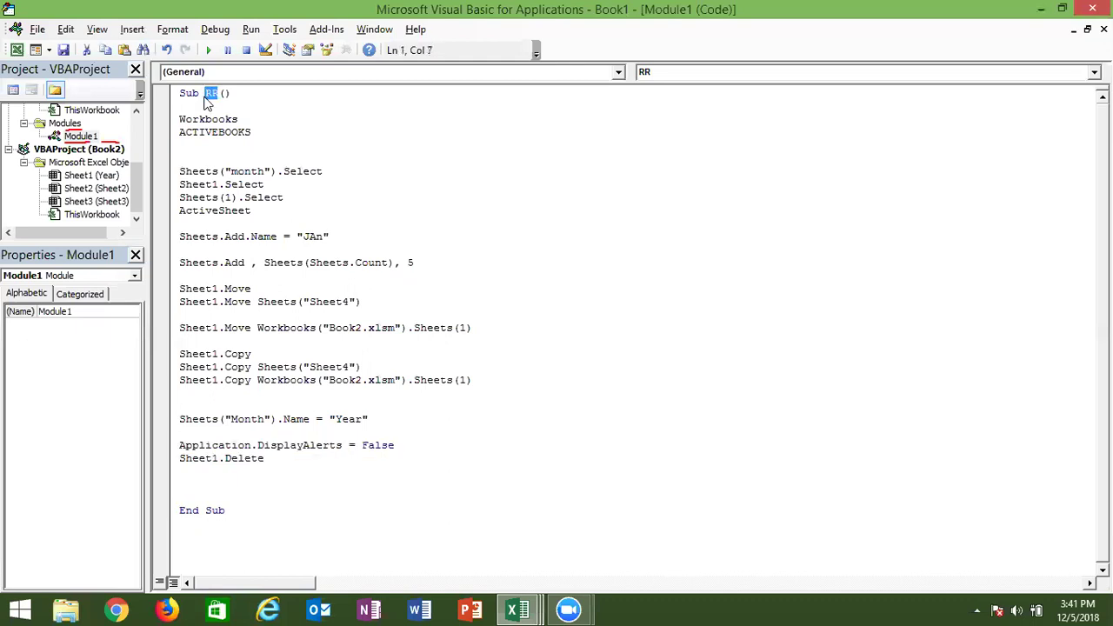
{"action": "left_click", "coordinate": [180, 446]}
{"action": "left_click_drag", "start_coordinate": [183, 470], "coordinate": [183, 496]}
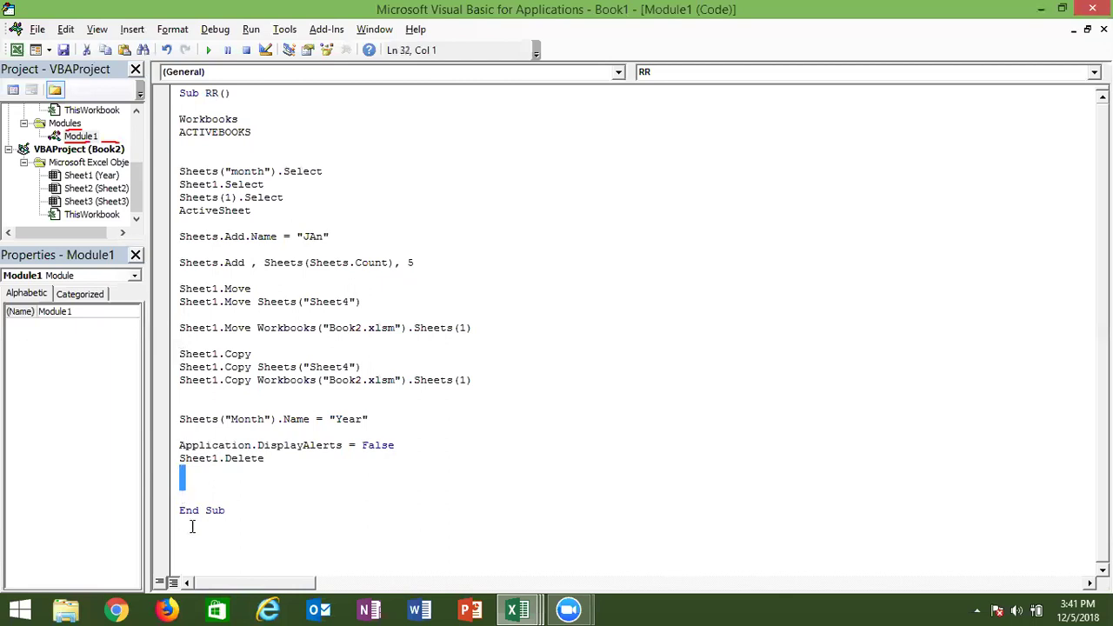
Add blank lines before End Sub, leaving an empty line below Sheet1.Delete.
{"action": "left_click_drag", "start_coordinate": [230, 511], "coordinate": [219, 513]}
{"action": "left_click", "coordinate": [201, 484]}
{"action": "key", "text": "Return"}
{"action": "key", "text": "Return"}
{"action": "key", "text": "Up"}
{"action": "key", "text": "Up"}
{"action": "key", "text": "Up"}
{"action": "key", "text": "Up"}
{"action": "key", "text": "shift+End"}
{"action": "left_click", "coordinate": [179, 458]}
{"action": "key", "text": "Down"}
{"action": "key", "text": "shift+Down"}
{"action": "key", "text": "Down"}
{"action": "key", "text": "Return"}
Write Sheet1.Visible = xlSheetHidden below Sheet1.Delete, then switch to the Book2 workbook.
{"action": "type", "text": "sheet1.vi"}
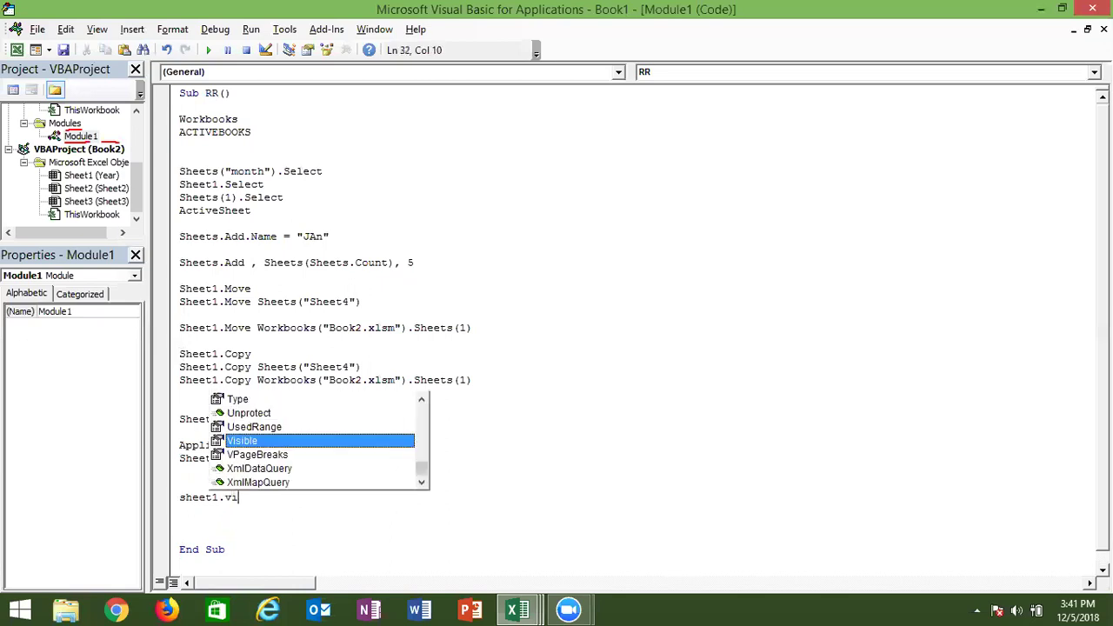
{"action": "key", "text": "Tab"}
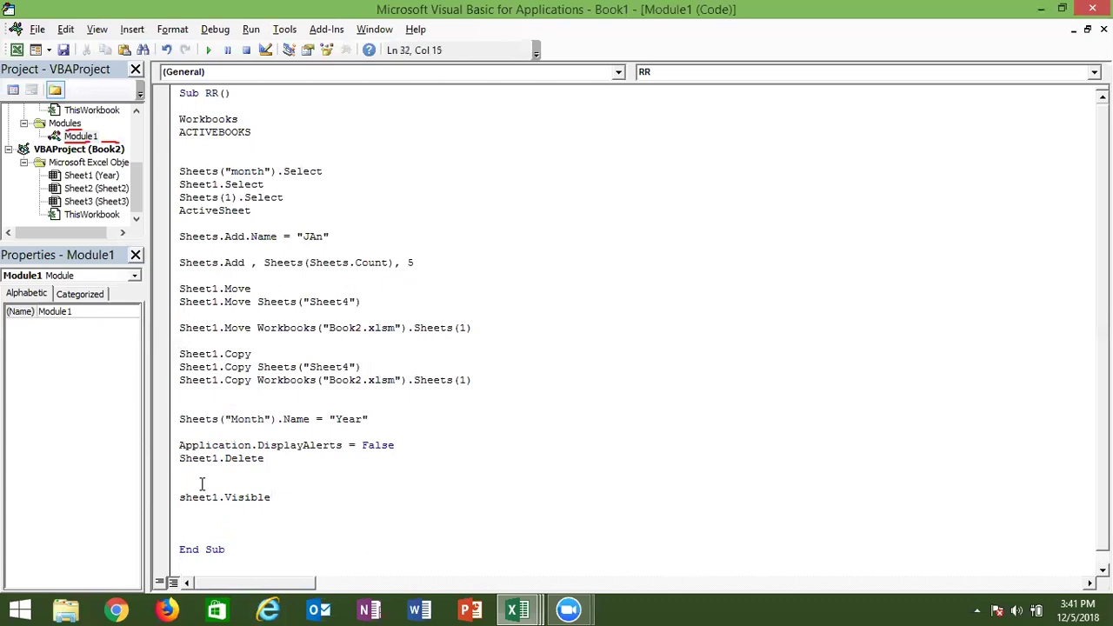
{"action": "type", "text": "="}
{"action": "key", "text": "Down"}
{"action": "key", "text": "Up"}
{"action": "key", "text": "Tab"}
{"action": "key", "text": "Down"}
{"action": "key", "text": "Up"}
{"action": "key", "text": "alt+Tab"}
{"action": "key", "text": "alt+Tab"}
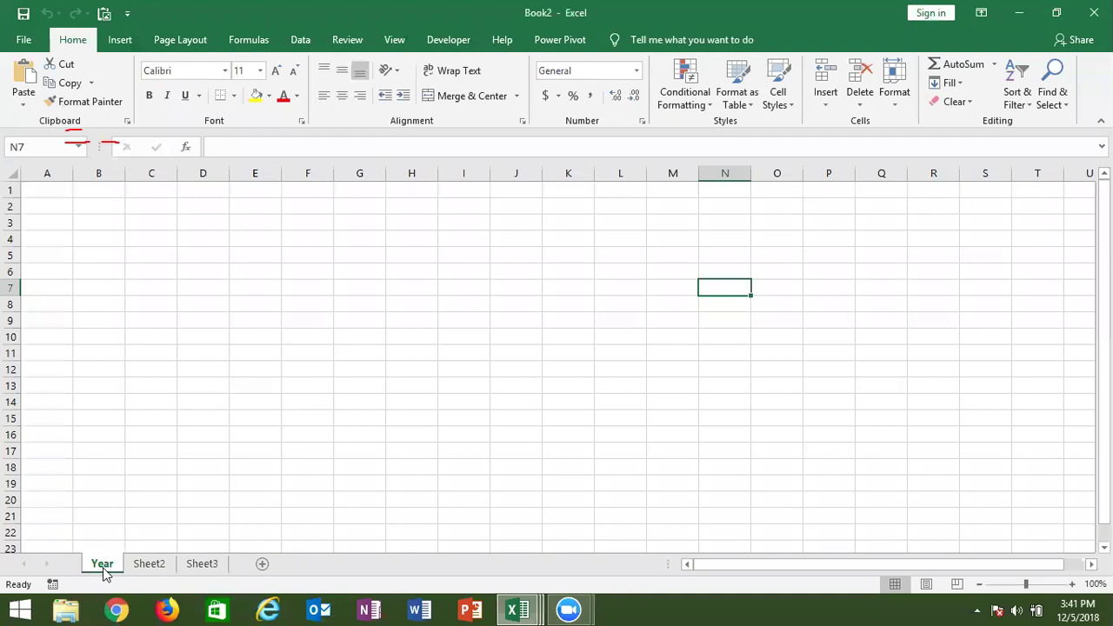
Hide the Year sheet, unhide it through the Unhide dialog, and return to the VBA code.
{"action": "right_click", "coordinate": [103, 567]}
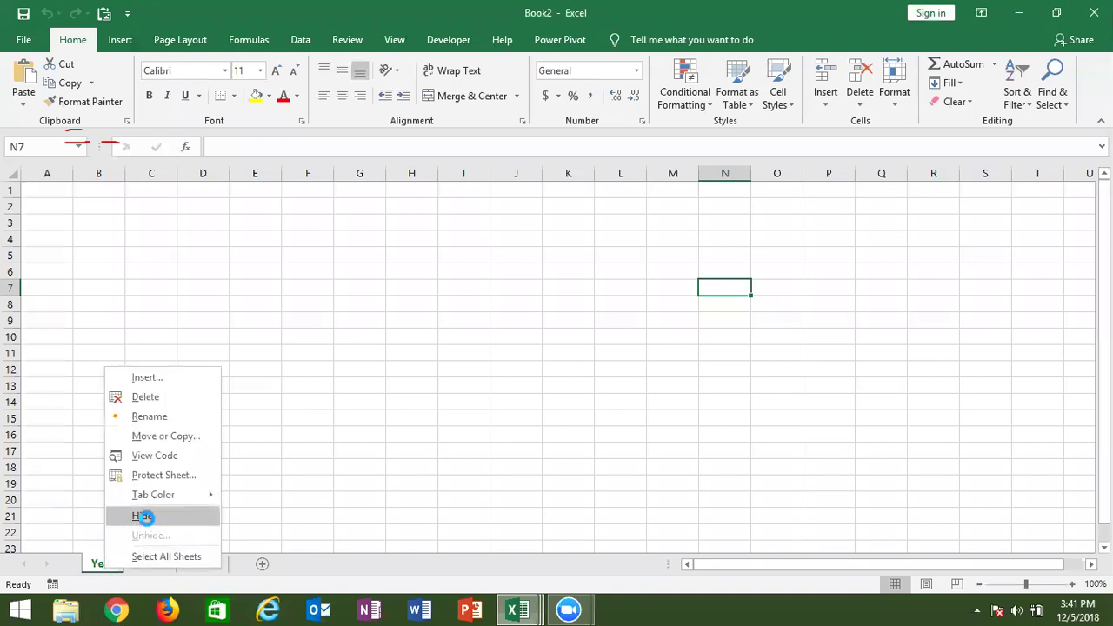
{"action": "left_click", "coordinate": [143, 516]}
{"action": "right_click", "coordinate": [119, 565]}
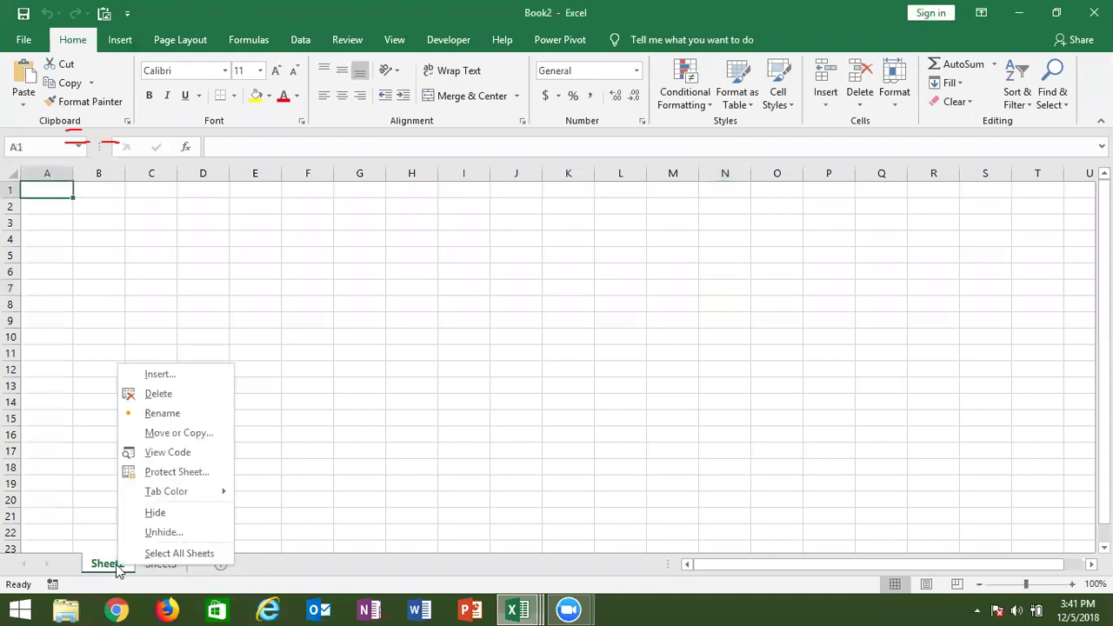
{"action": "left_click", "coordinate": [155, 532]}
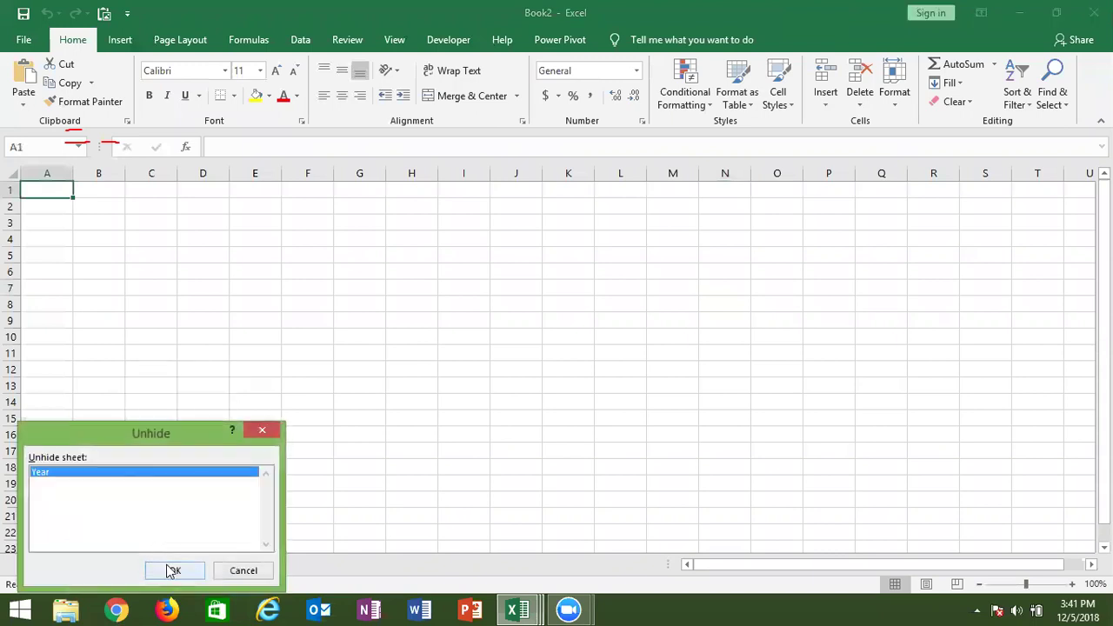
{"action": "left_click", "coordinate": [171, 571]}
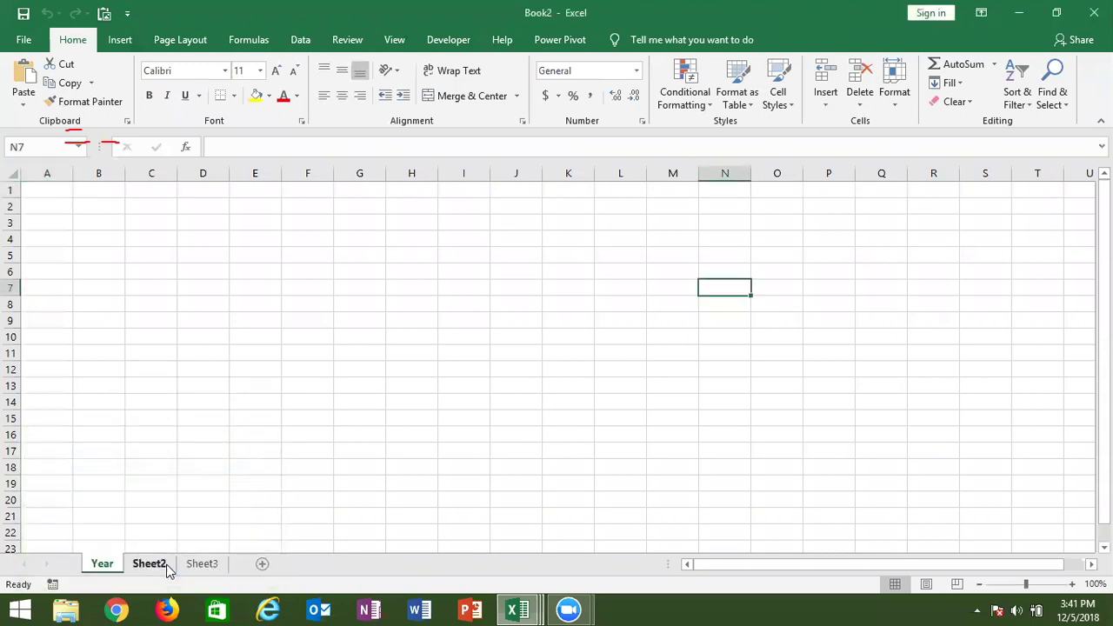
{"action": "key", "text": "alt+Tab"}
Add a Sheet1.Visible = xlSheetVeryHidden line, and check the Year tab's options in Excel.
{"action": "key", "text": "Down"}
{"action": "type", "text": "sheet1.vi"}
{"action": "key", "text": "Tab"}
{"action": "type", "text": "="}
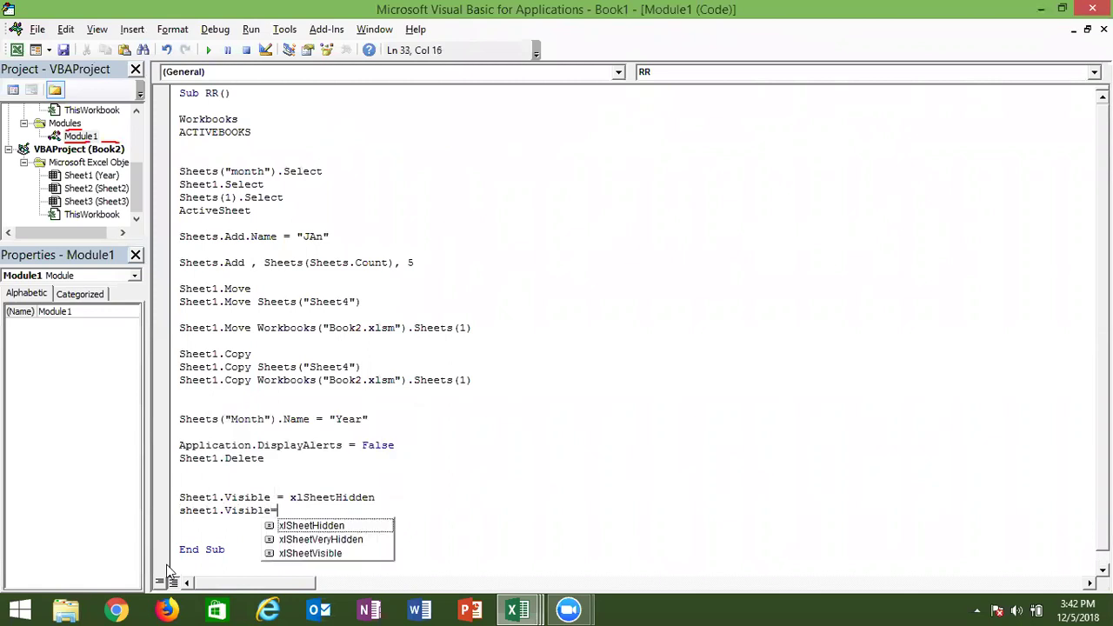
{"action": "key", "text": "Down"}
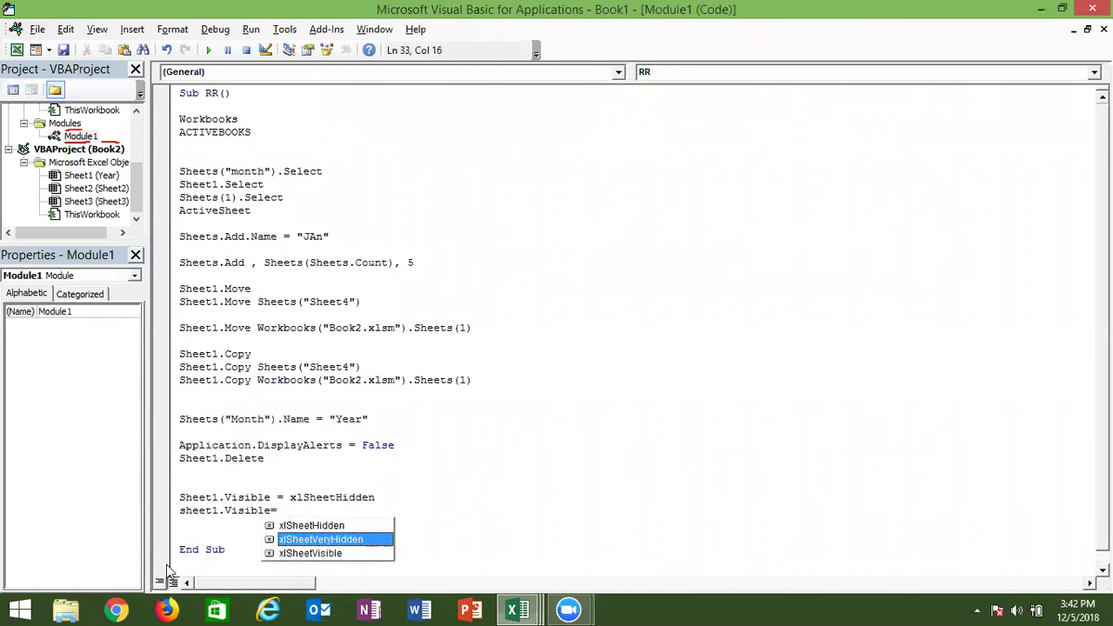
{"action": "key", "text": "Tab"}
{"action": "key", "text": "Return"}
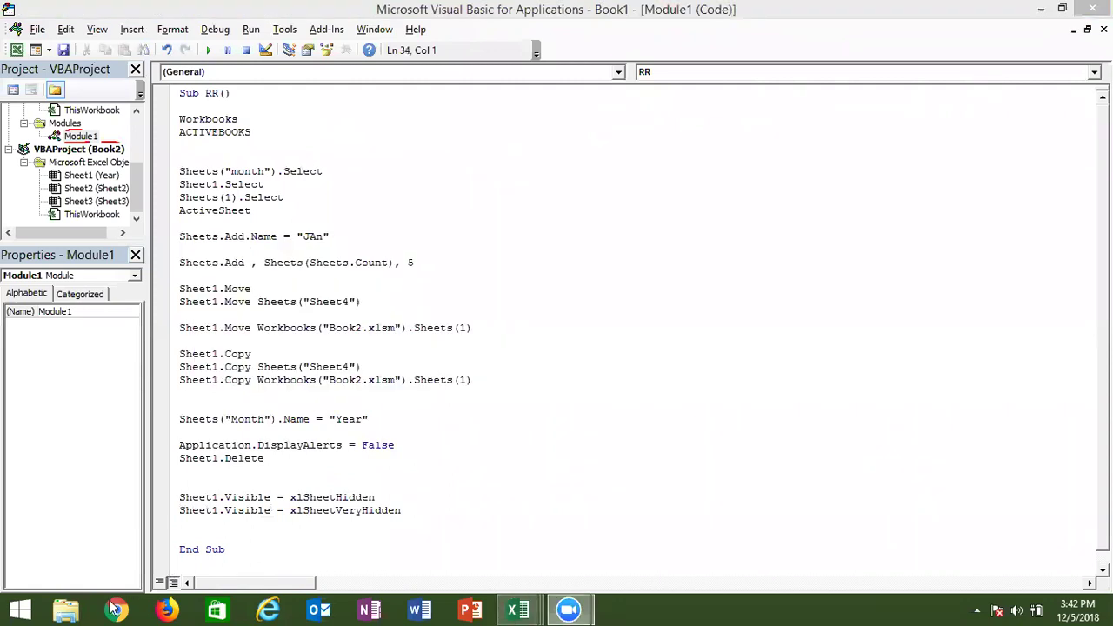
{"action": "key", "text": "alt+Tab"}
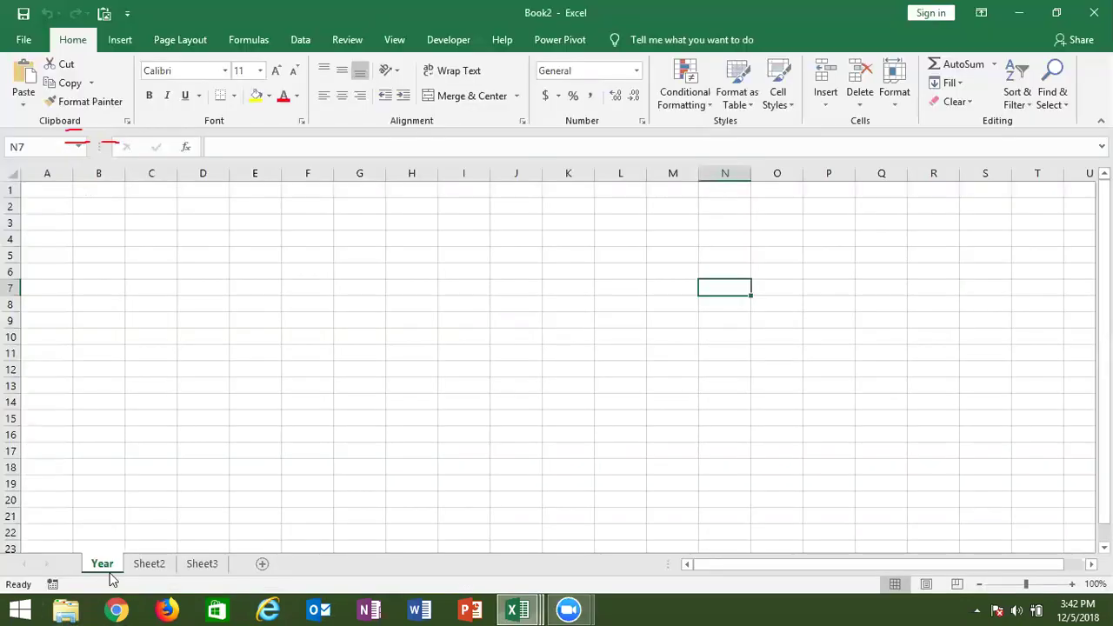
{"action": "right_click", "coordinate": [108, 570]}
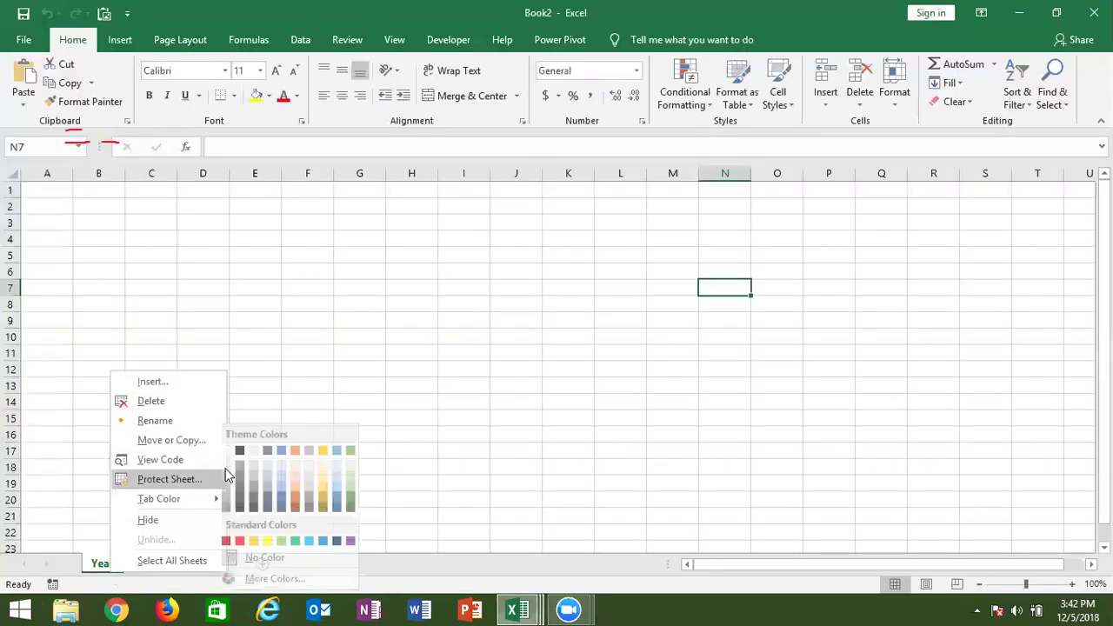
{"action": "key", "text": "alt+Tab"}
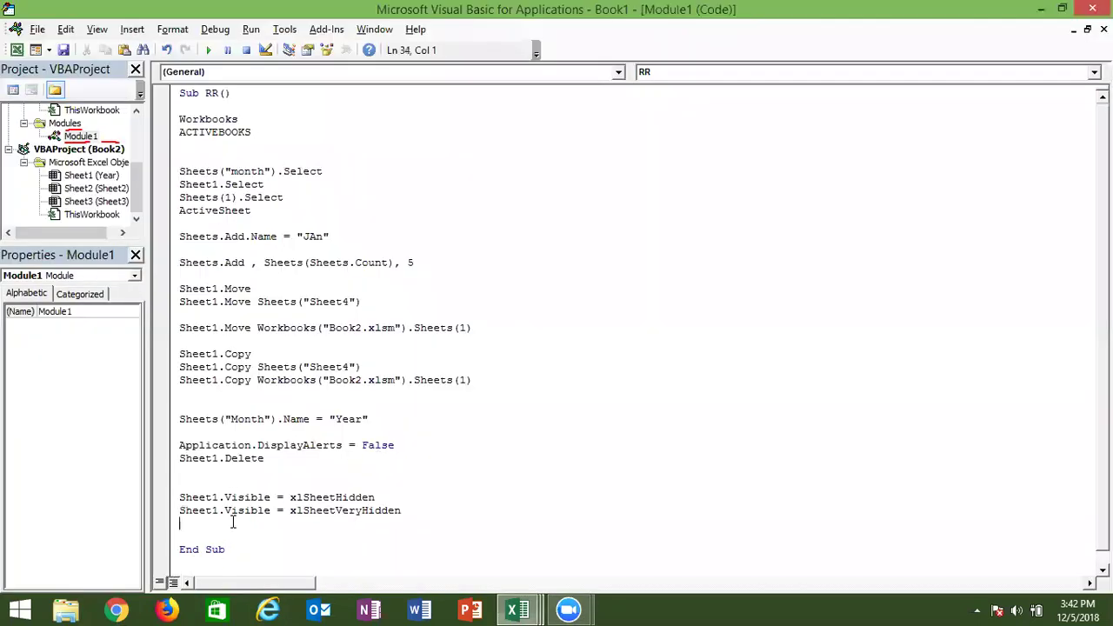
Add a Sheet1.Visible = xlSheetVisible line and select the VeryHidden and Visible lines.
{"action": "type", "text": "sheet1."}
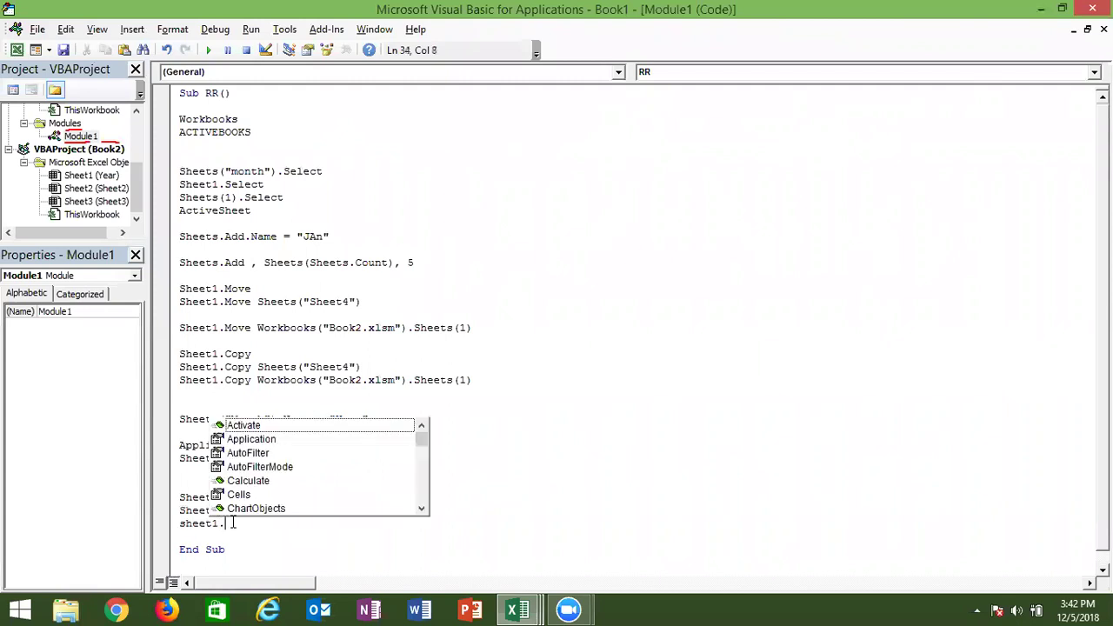
{"action": "type", "text": "vi"}
{"action": "key", "text": "Tab"}
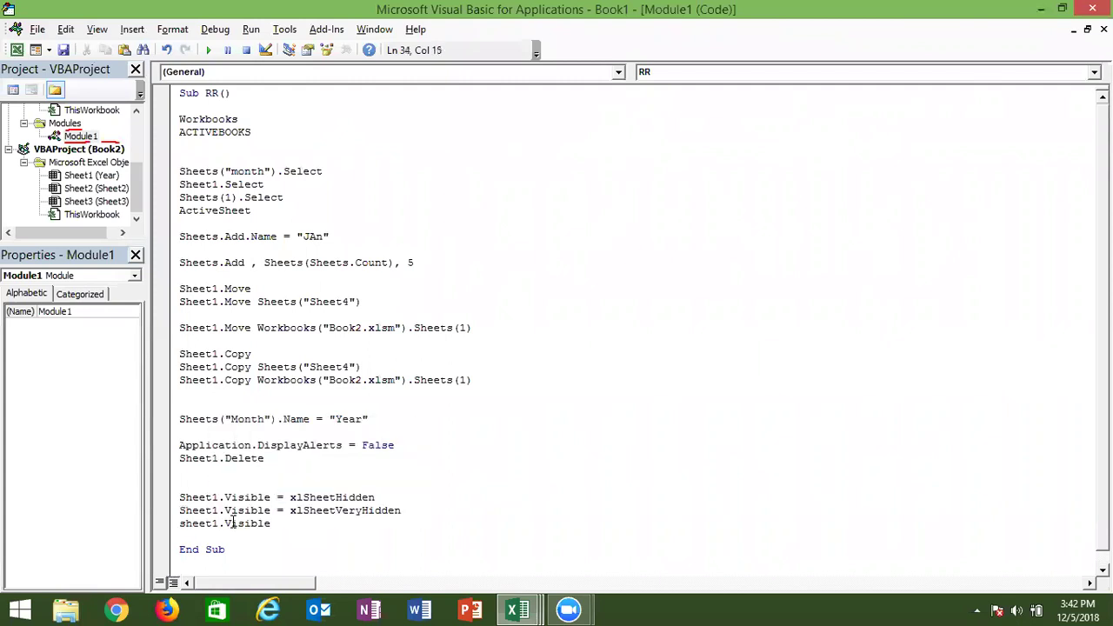
{"action": "type", "text": "="}
{"action": "key", "text": "Down"}
{"action": "key", "text": "Down"}
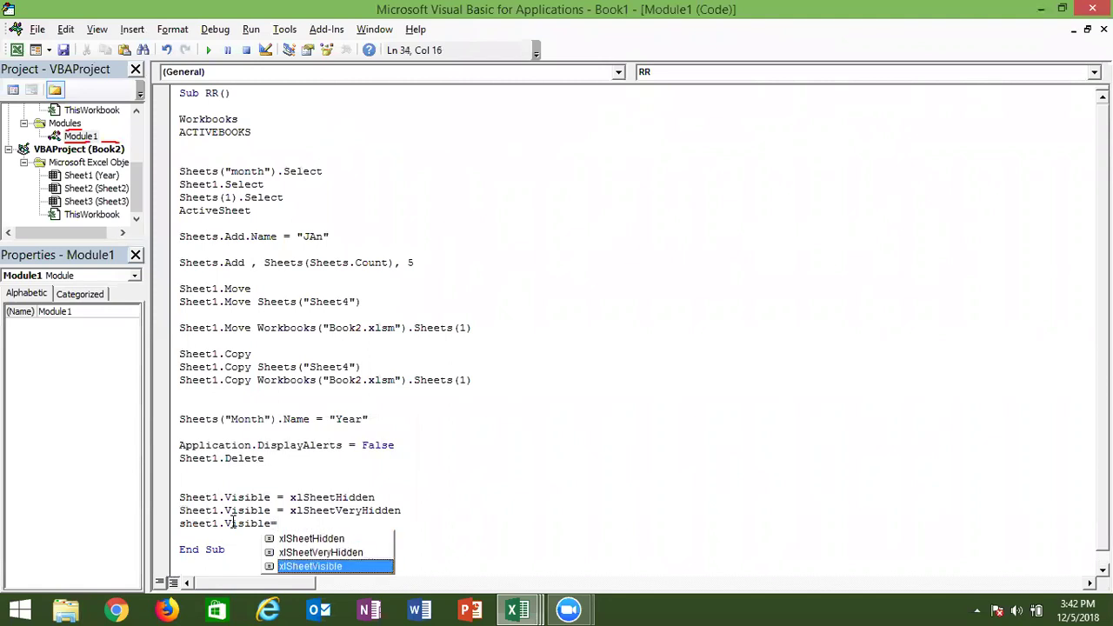
{"action": "key", "text": "Tab"}
{"action": "key", "text": "Return"}
{"action": "key", "text": "Up"}
{"action": "key", "text": "Up"}
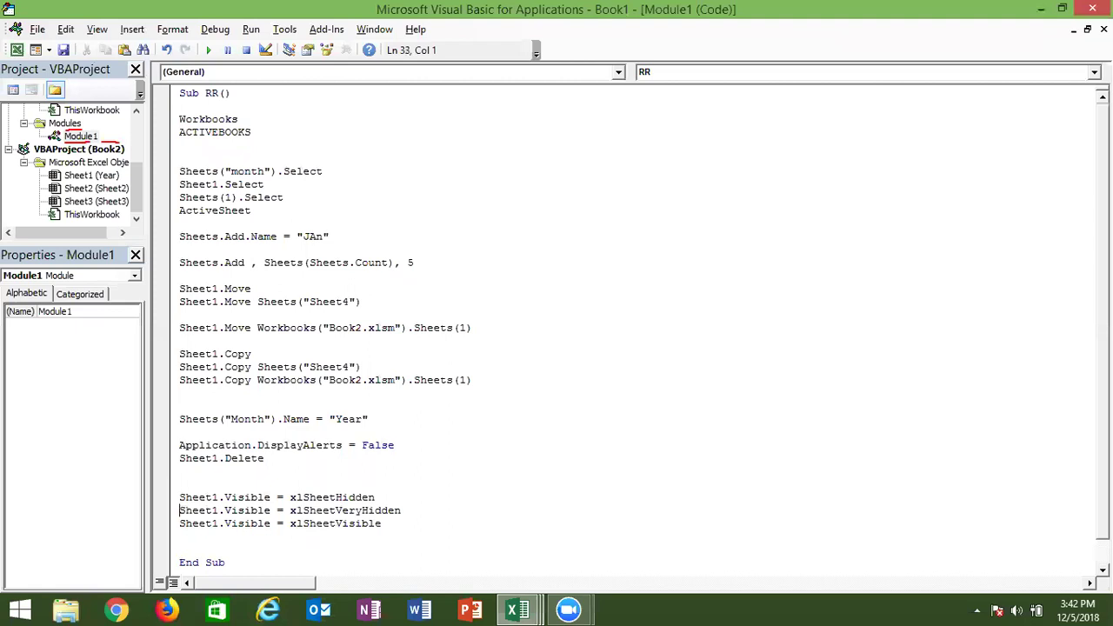
{"action": "key", "text": "shift+Down"}
{"action": "key", "text": "Right"}
{"action": "key", "text": "shift+Down"}
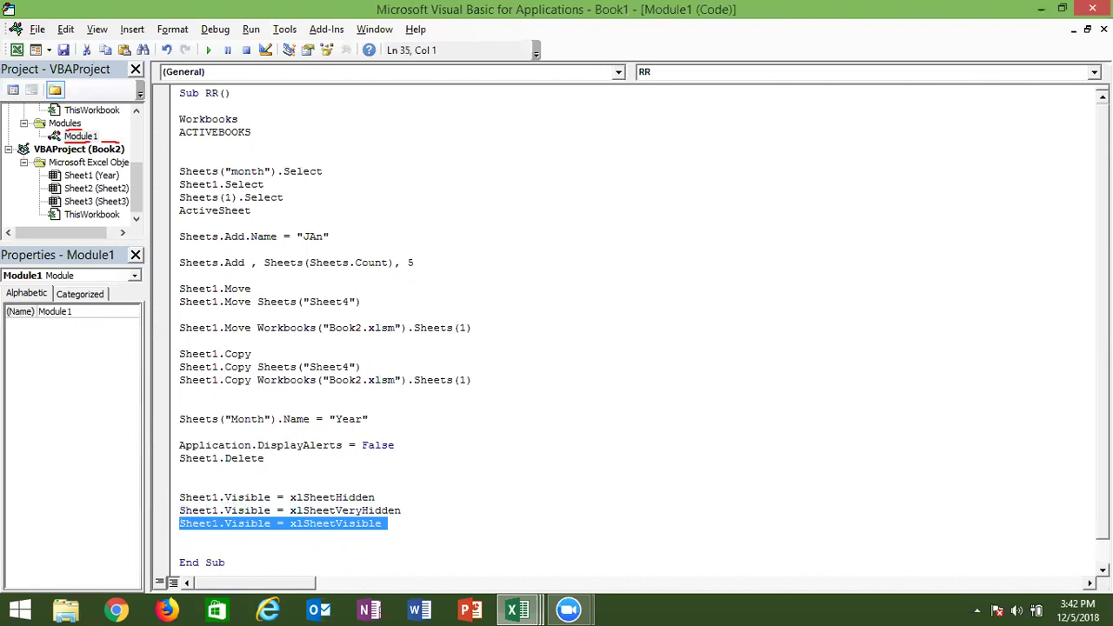
Inspect the VBAProject Properties Protection settings, close without saving, and add blank lines before End Sub.
{"action": "left_click", "coordinate": [290, 35]}
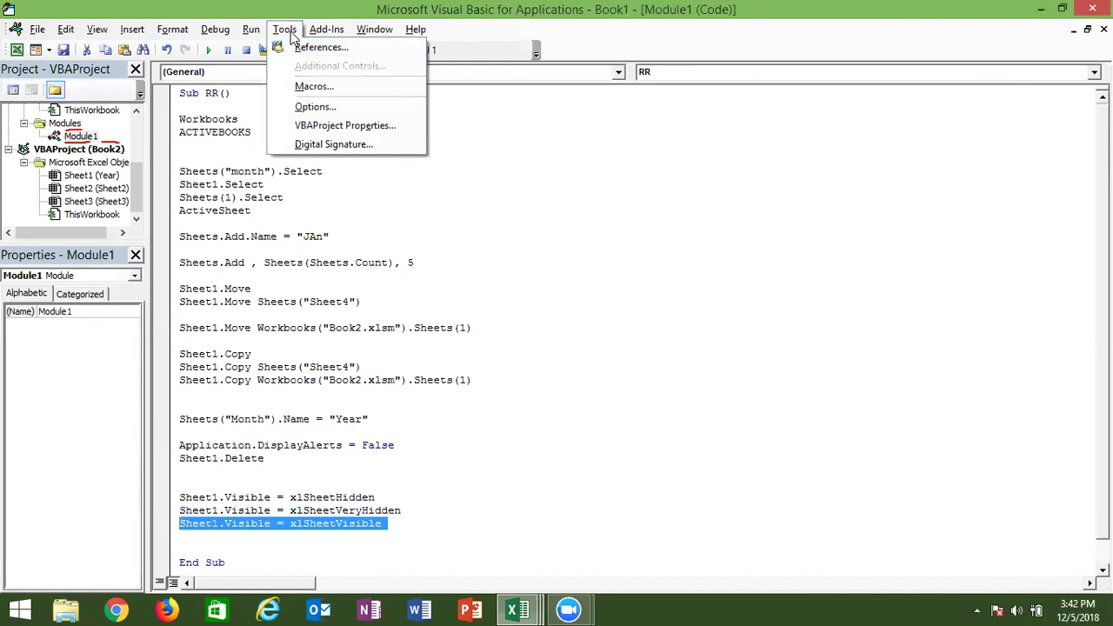
{"action": "left_click", "coordinate": [318, 127]}
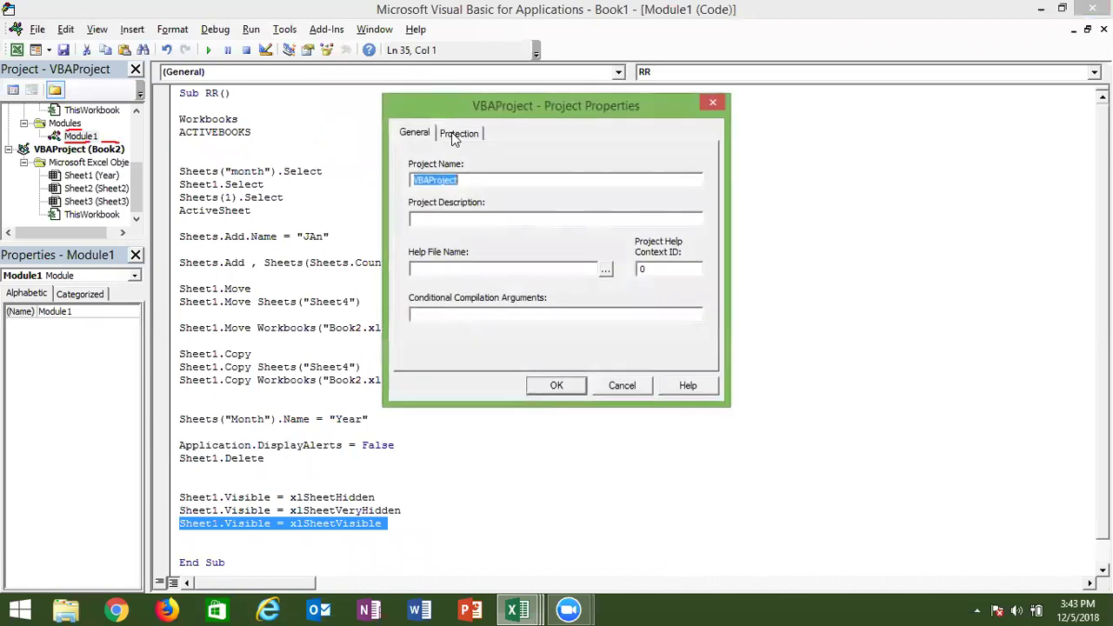
{"action": "left_click", "coordinate": [453, 136]}
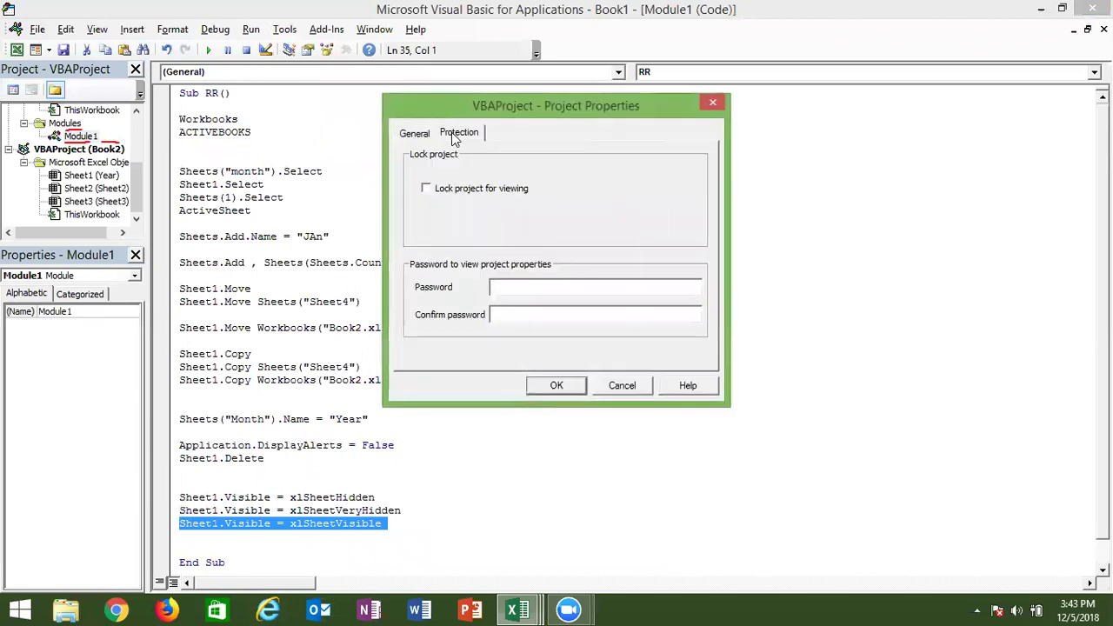
{"action": "left_click", "coordinate": [426, 190]}
{"action": "left_click", "coordinate": [521, 285]}
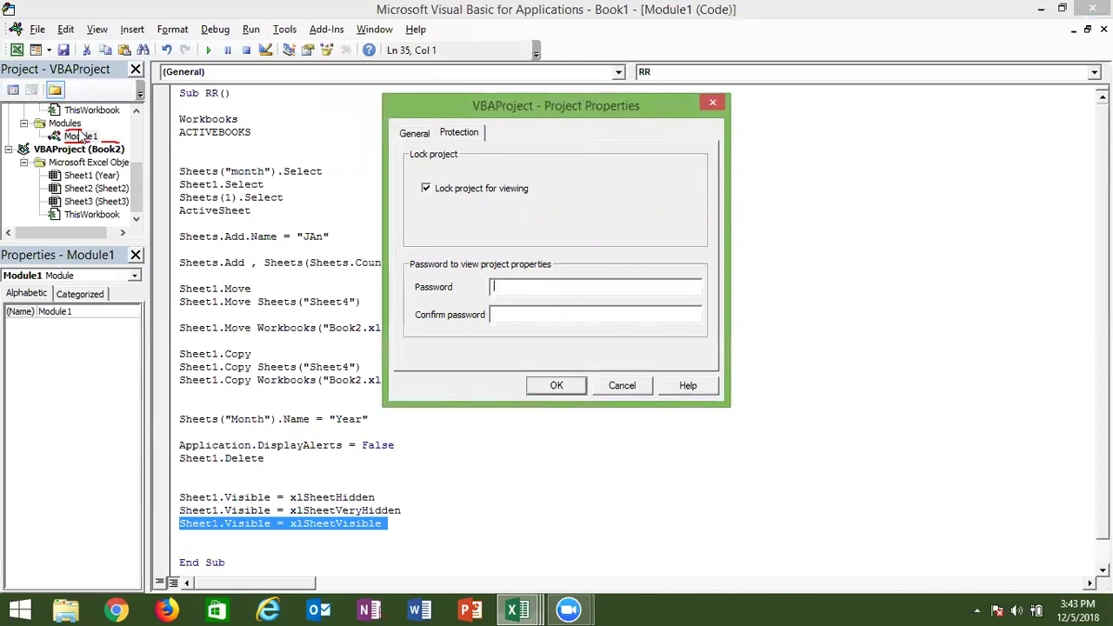
{"action": "left_click", "coordinate": [143, 142]}
{"action": "key", "text": "Escape"}
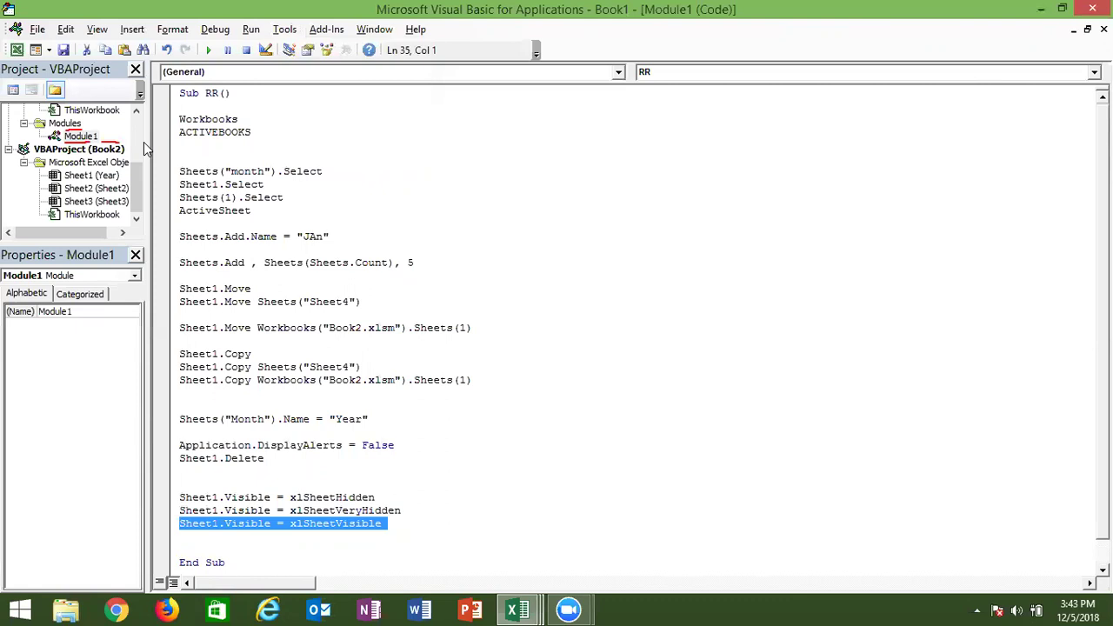
{"action": "key", "text": "Right"}
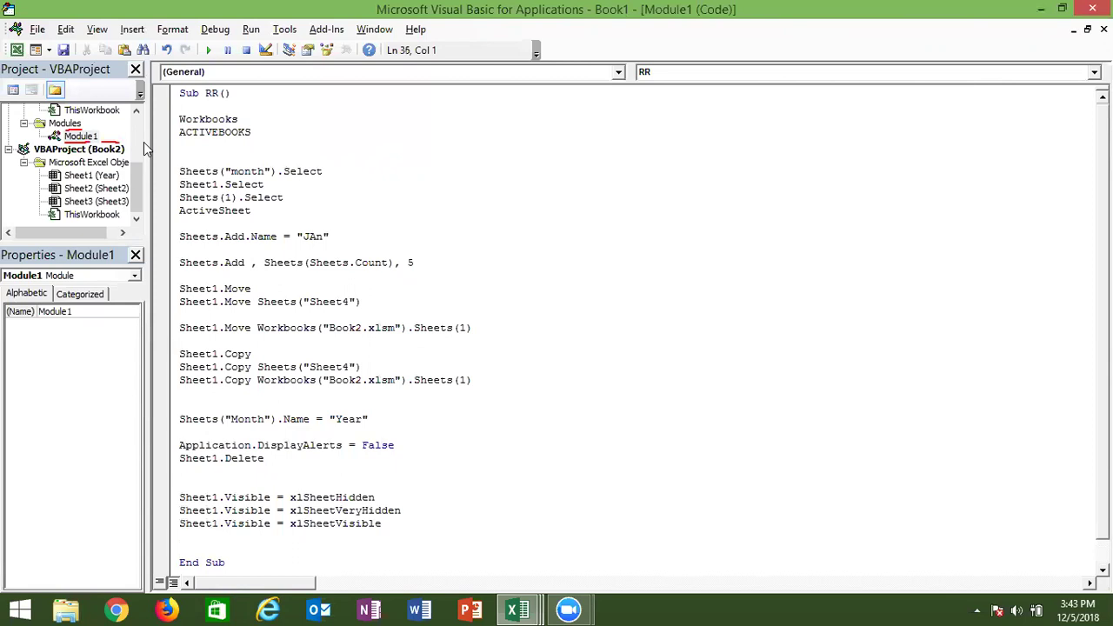
{"action": "key", "text": "Return"}
{"action": "key", "text": "Return"}
{"action": "key", "text": "Return"}
Adjust the blank lines and move to an empty line below the xlSheetVisible line.
{"action": "key", "text": "Down"}
{"action": "key", "text": "Down"}
{"action": "key", "text": "Down"}
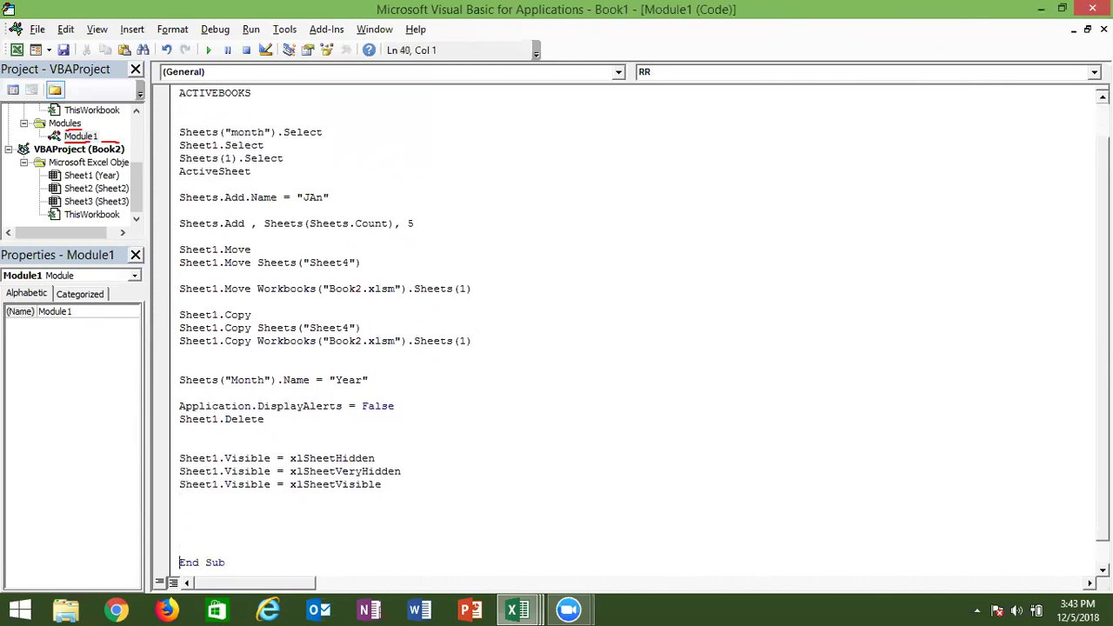
{"action": "key", "text": "Up"}
{"action": "key", "text": "Up"}
{"action": "key", "text": "Up"}
{"action": "key", "text": "Up"}
{"action": "key", "text": "ctrl+y"}
{"action": "key", "text": "Down"}
{"action": "key", "text": "Down"}
{"action": "key", "text": "Down"}
{"action": "scroll", "coordinate": [608, 330], "scroll_direction": "down", "scroll_amount": 1}
{"action": "key", "text": "Up"}
{"action": "key", "text": "Up"}
{"action": "key", "text": "Up"}
{"action": "key", "text": "Up"}
{"action": "key", "text": "Up"}
{"action": "key", "text": "Up"}
{"action": "key", "text": "shift+Down"}
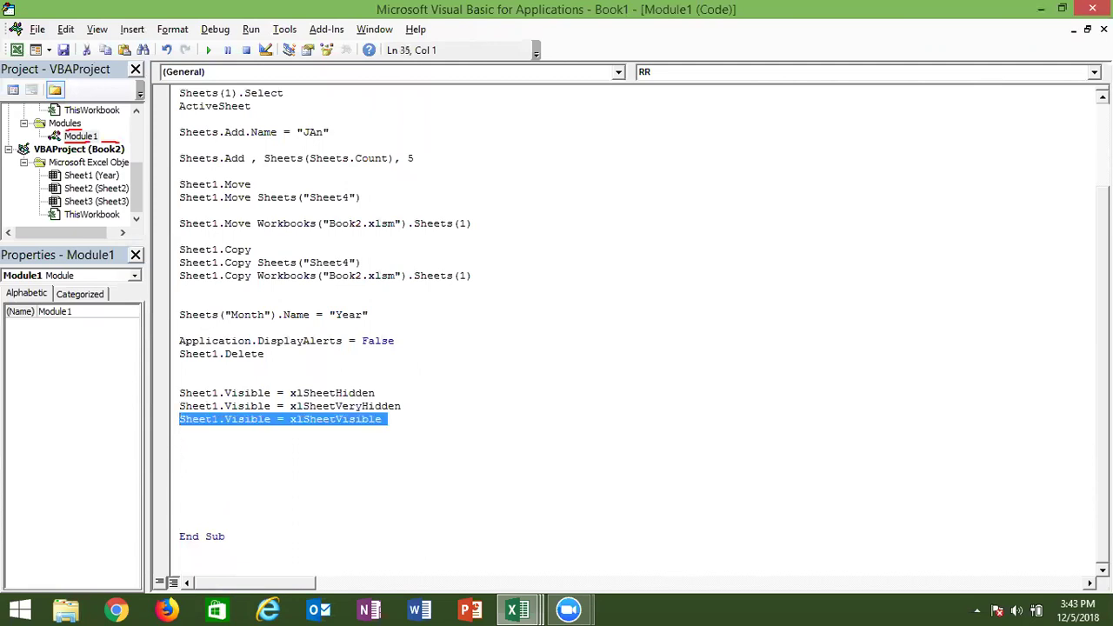
{"action": "key", "text": "Down"}
{"action": "key", "text": "Down"}
{"action": "key", "text": "Down"}
Write a Sheet1.Protect line with a password argument using IntelliSense.
{"action": "type", "text": "sheet"}
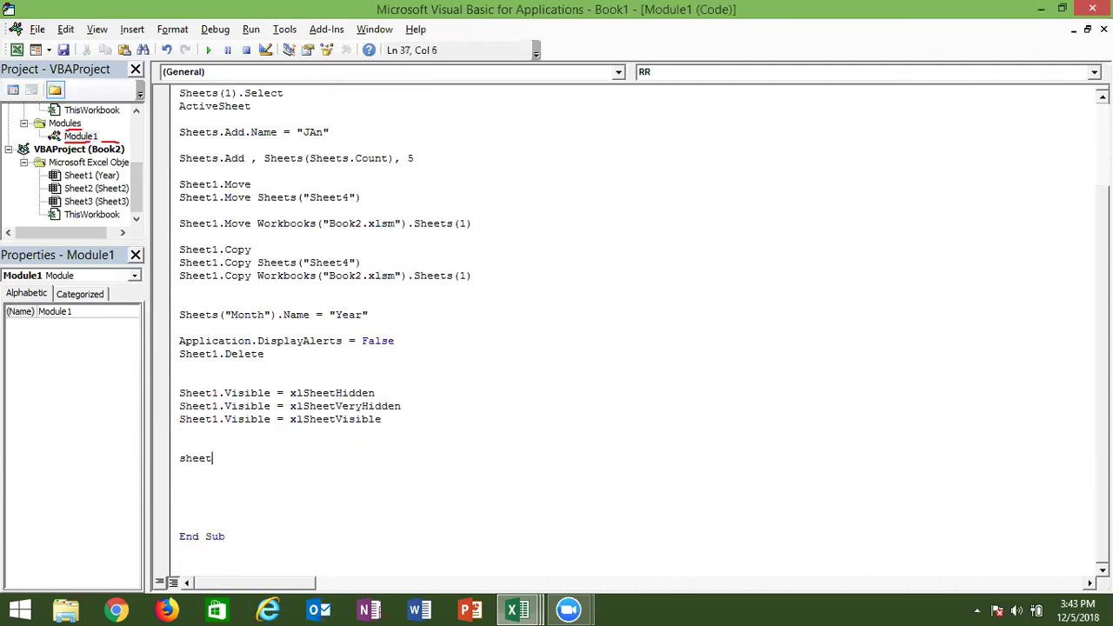
{"action": "type", "text": "1.p"}
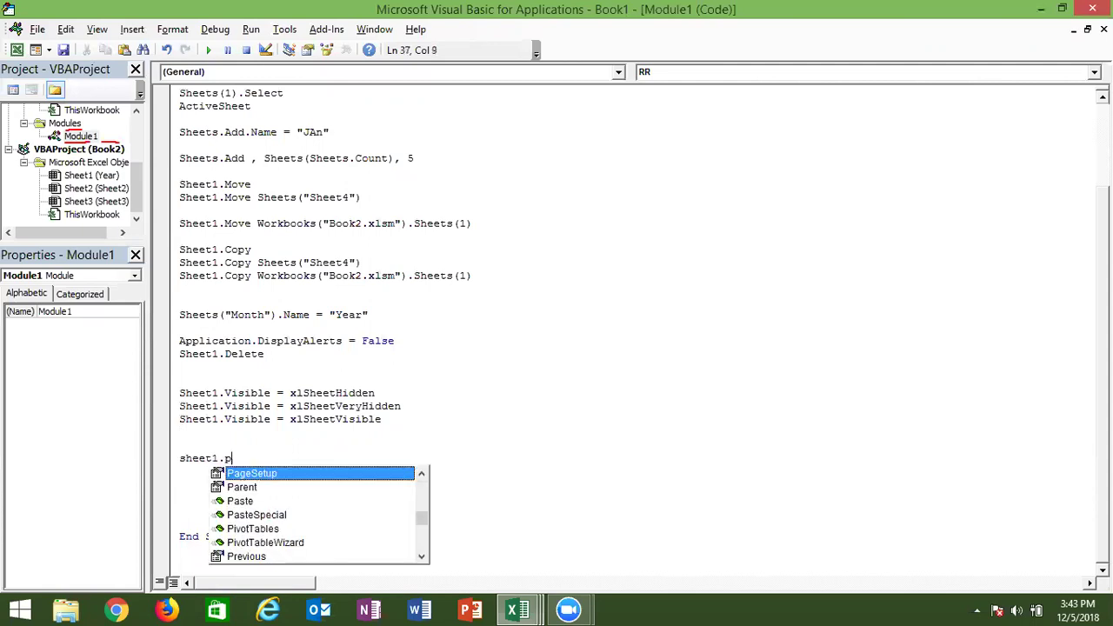
{"action": "type", "text": "r"}
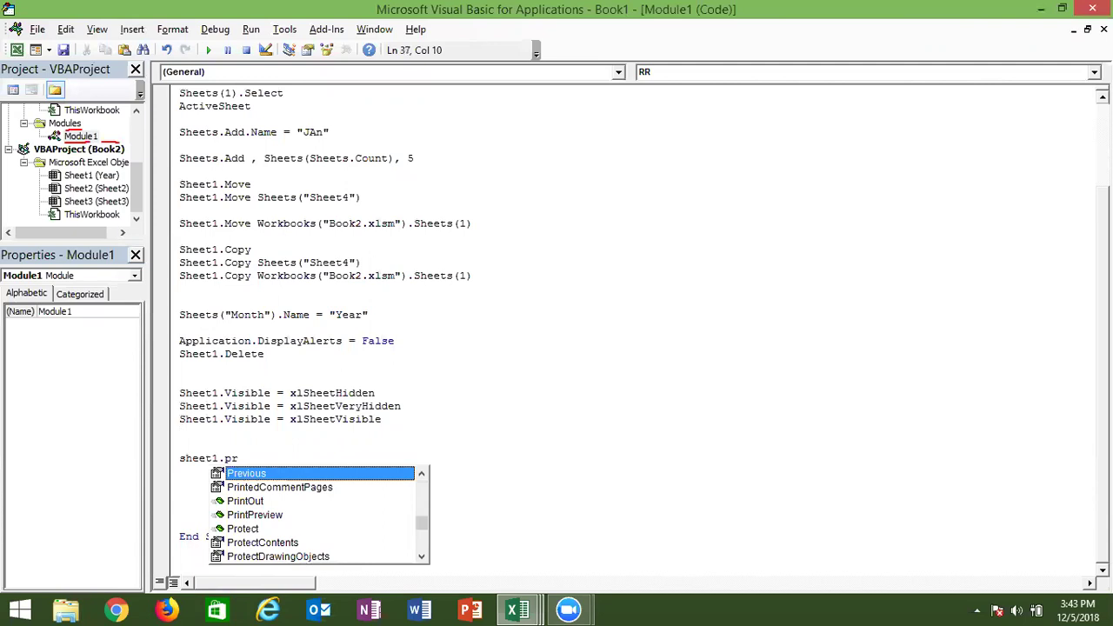
{"action": "key", "text": "Down"}
{"action": "key", "text": "Down"}
{"action": "key", "text": "Down"}
{"action": "key", "text": "Down"}
{"action": "key", "text": "space"}
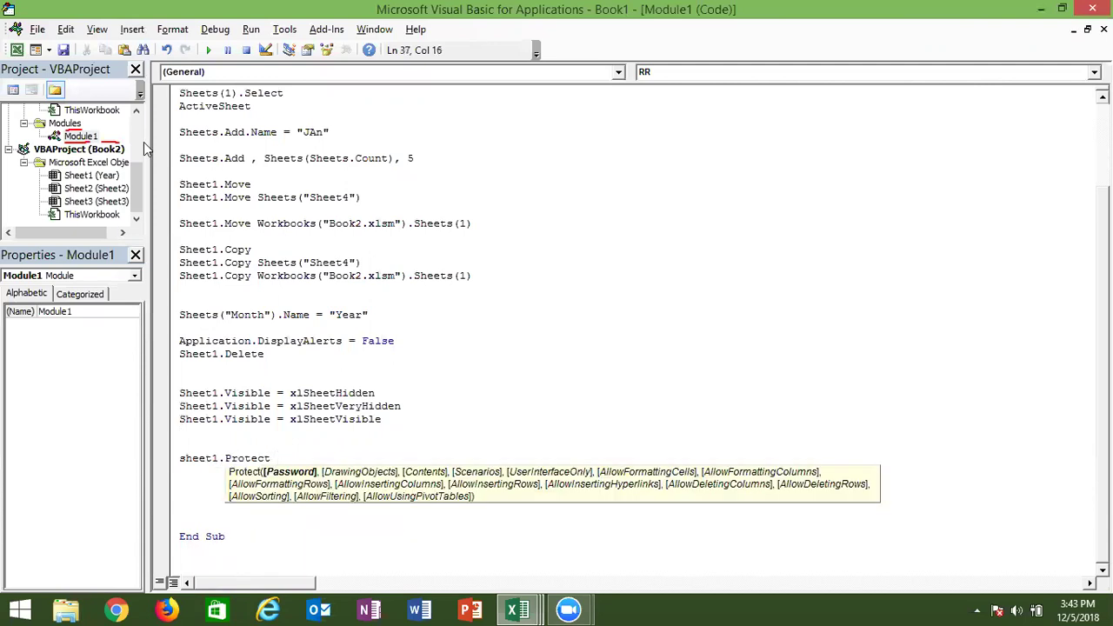
{"action": "key", "text": "Return"}
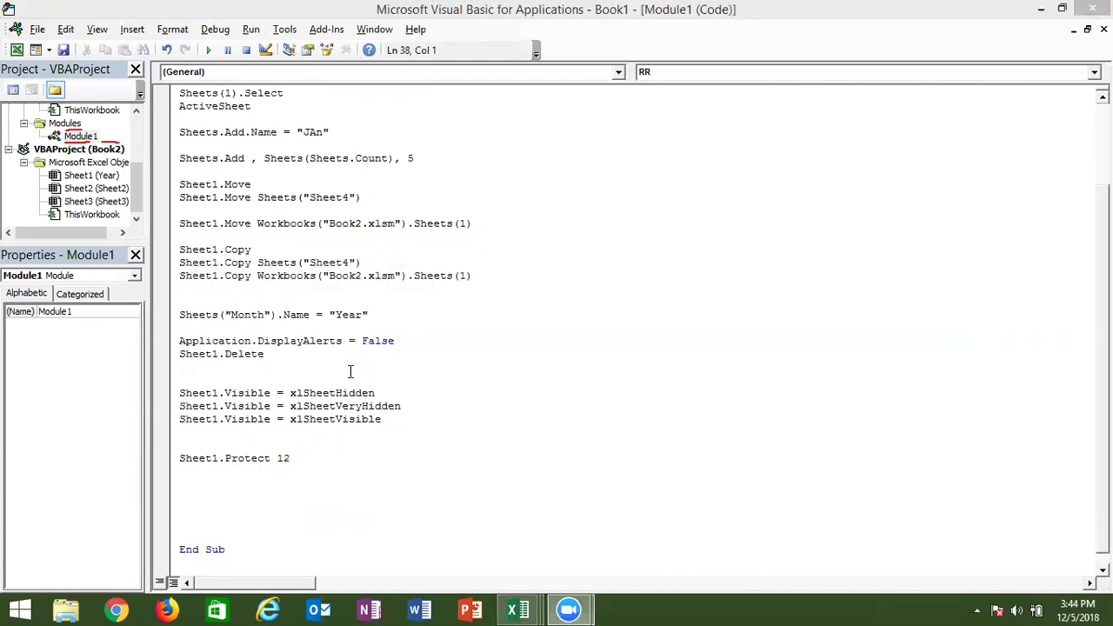
{"action": "left_click", "coordinate": [319, 457]}
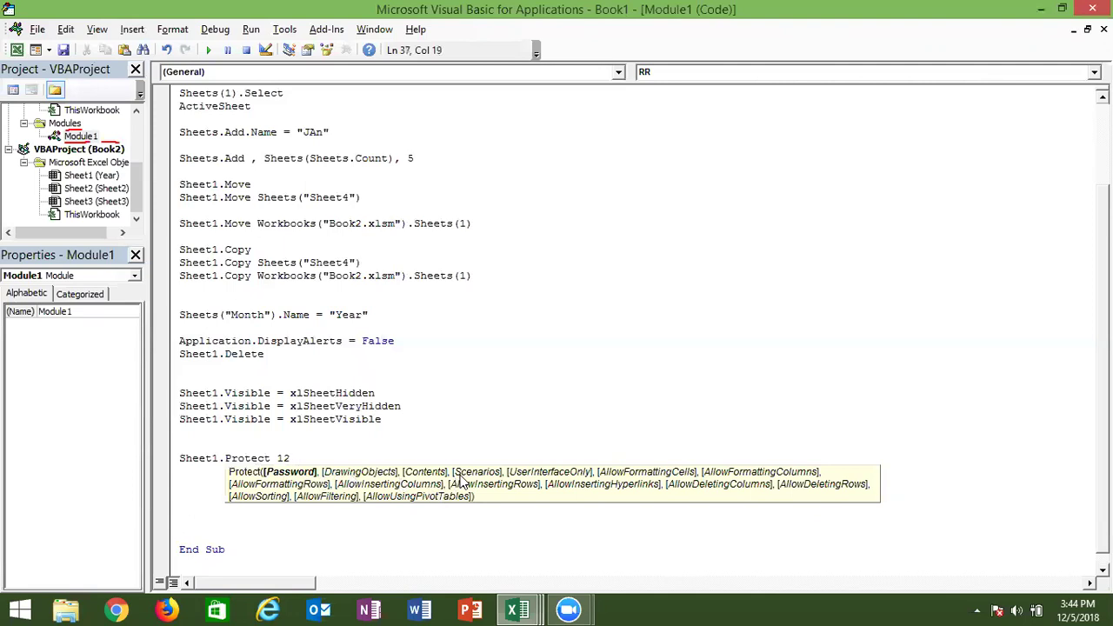
In Excel, inspect the Year sheet's Protect Sheet options, tick Format cells, then cancel without protecting.
{"action": "key", "text": "alt+Tab"}
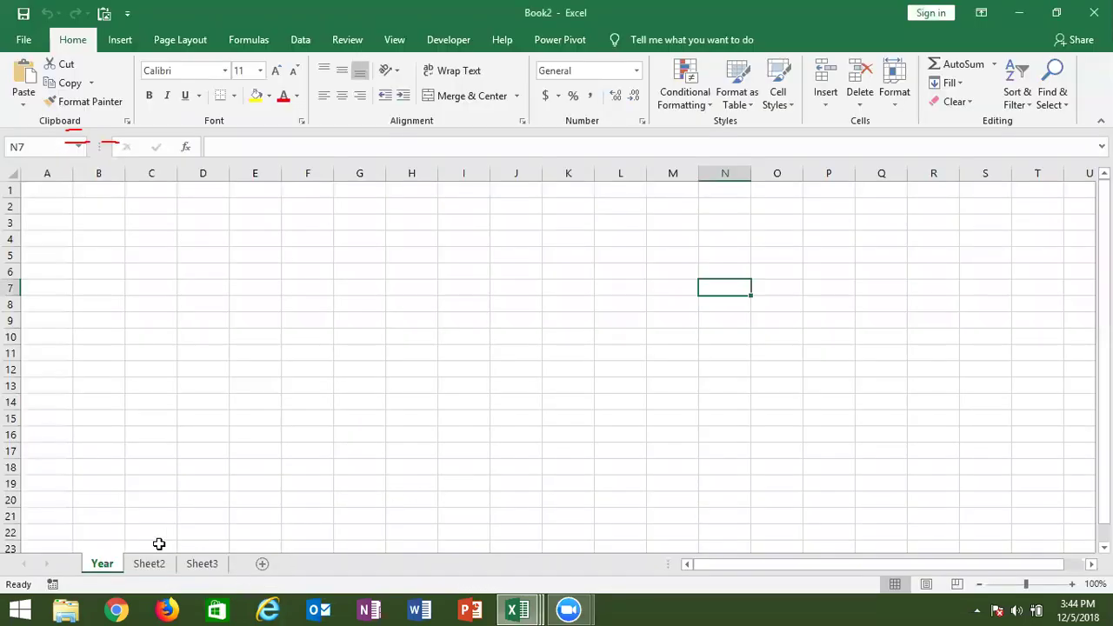
{"action": "right_click", "coordinate": [95, 566]}
{"action": "mouse_move", "coordinate": [128, 494]}
{"action": "left_click", "coordinate": [130, 474]}
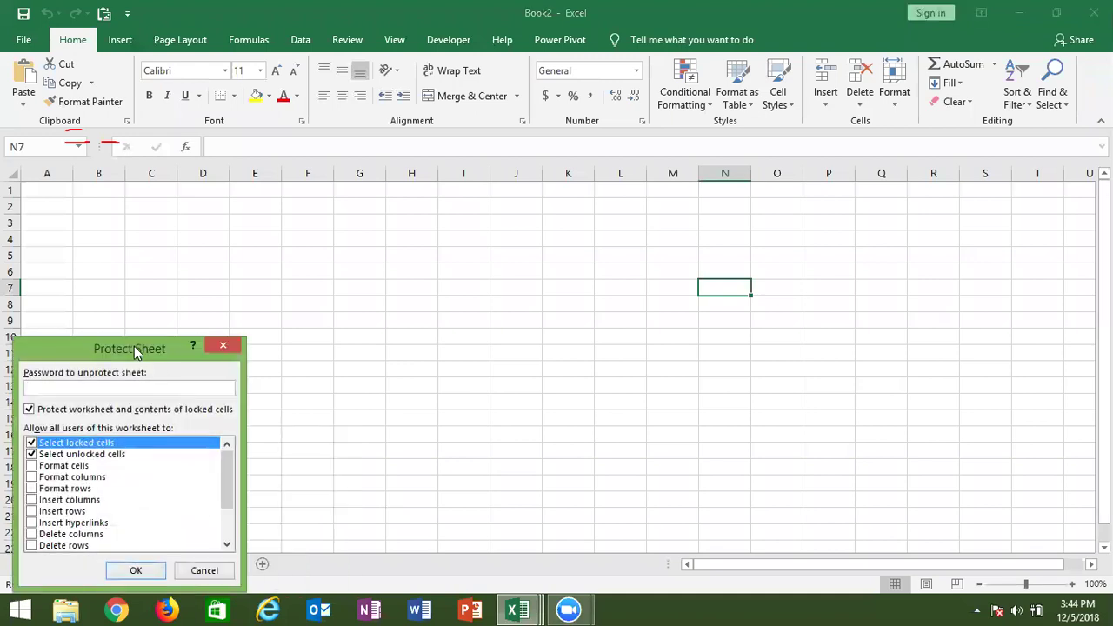
{"action": "left_click_drag", "start_coordinate": [134, 346], "coordinate": [351, 242]}
{"action": "left_click_drag", "start_coordinate": [451, 375], "coordinate": [453, 356]}
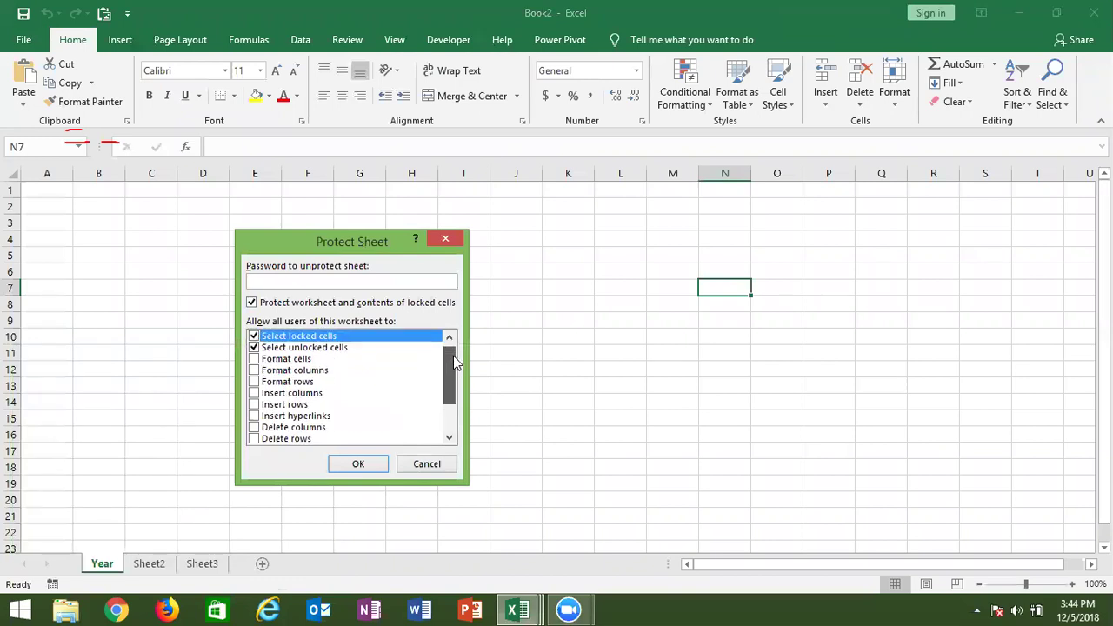
{"action": "left_click", "coordinate": [253, 359]}
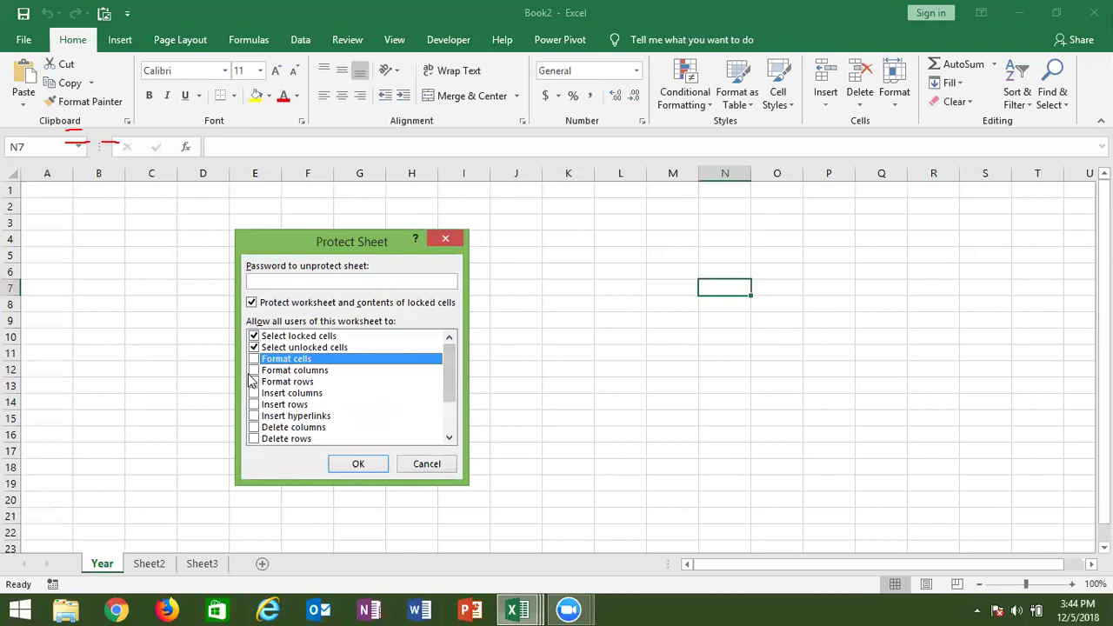
{"action": "left_click", "coordinate": [426, 463]}
{"action": "key", "text": "alt+Tab"}
{"action": "key", "text": "alt+Tab"}
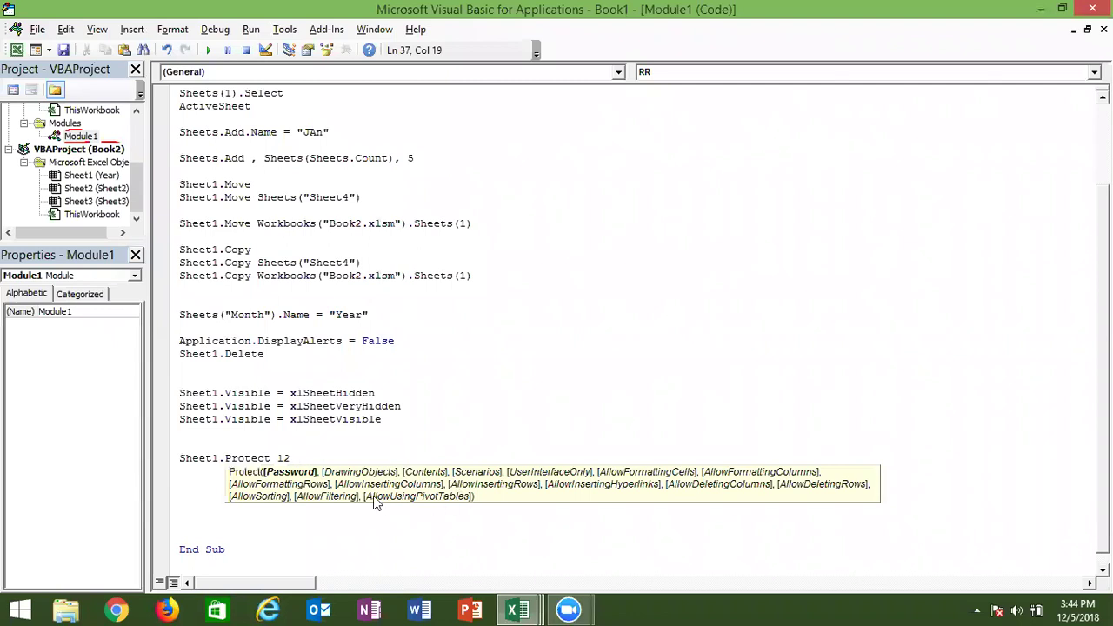
{"action": "type", "text": ","}
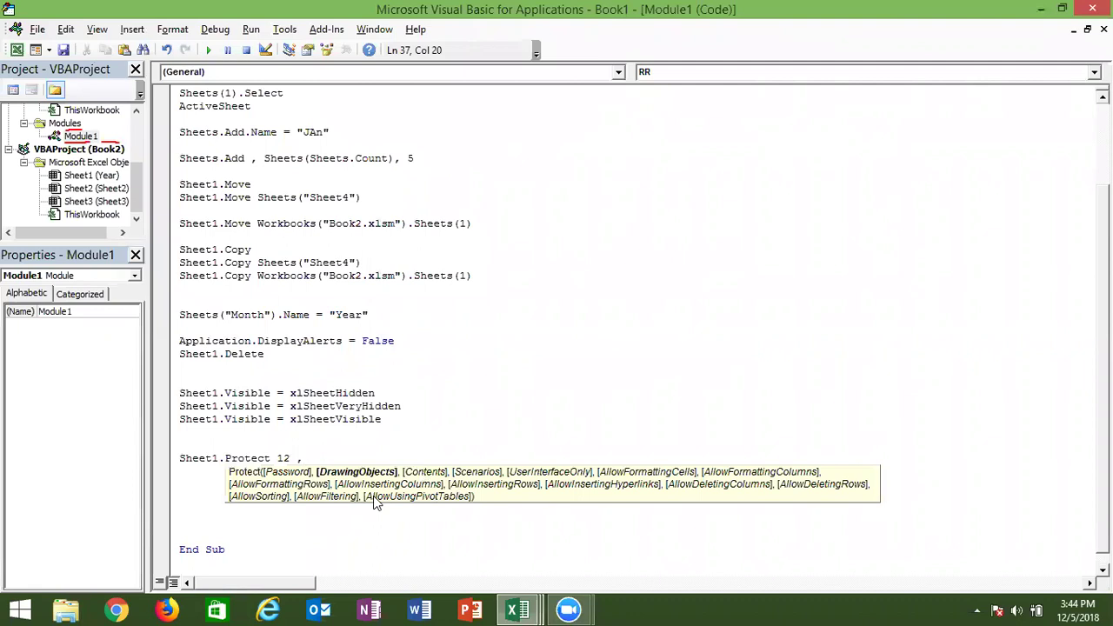
{"action": "type", "text": ",,,,,,,,"}
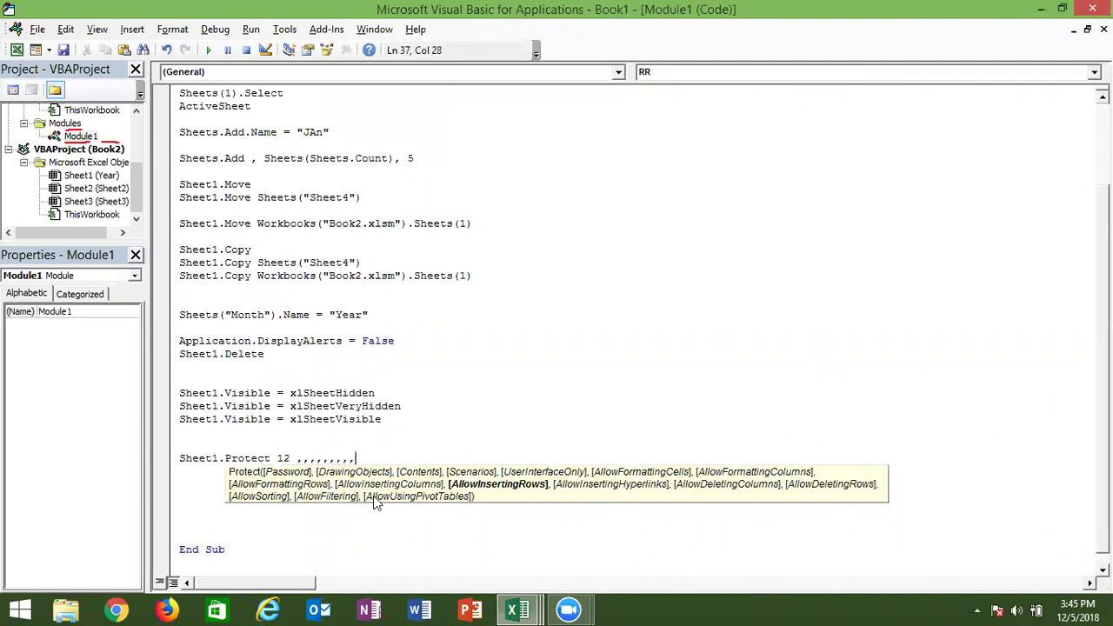
{"action": "type", "text": ","}
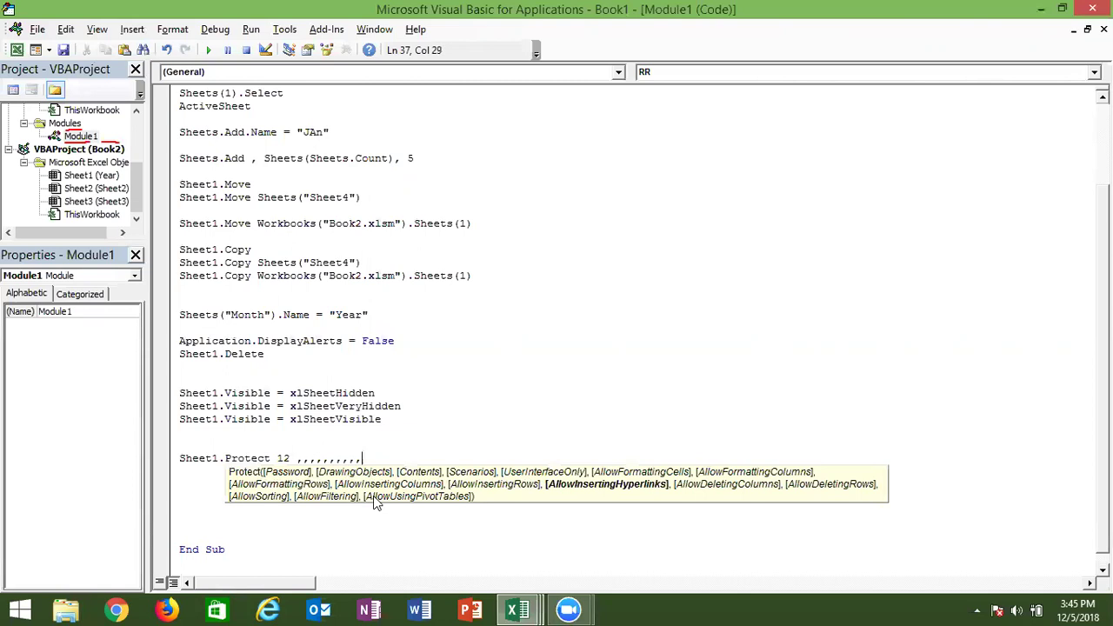
{"action": "type", "text": ",,,"}
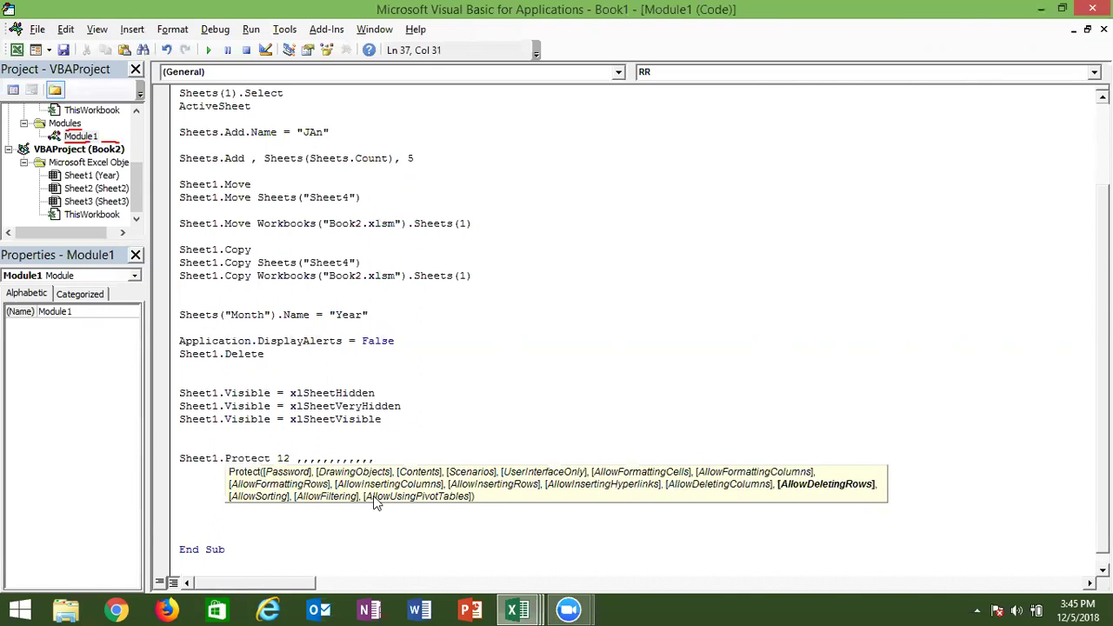
{"action": "key", "text": "BackSpace"}
{"action": "key", "text": "BackSpace"}
{"action": "key", "text": "BackSpace"}
{"action": "key", "text": "BackSpace"}
{"action": "key", "text": "BackSpace"}
{"action": "key", "text": "BackSpace"}
{"action": "key", "text": "BackSpace"}
{"action": "key", "text": "BackSpace"}
{"action": "key", "text": "BackSpace"}
{"action": "key", "text": "Return"}
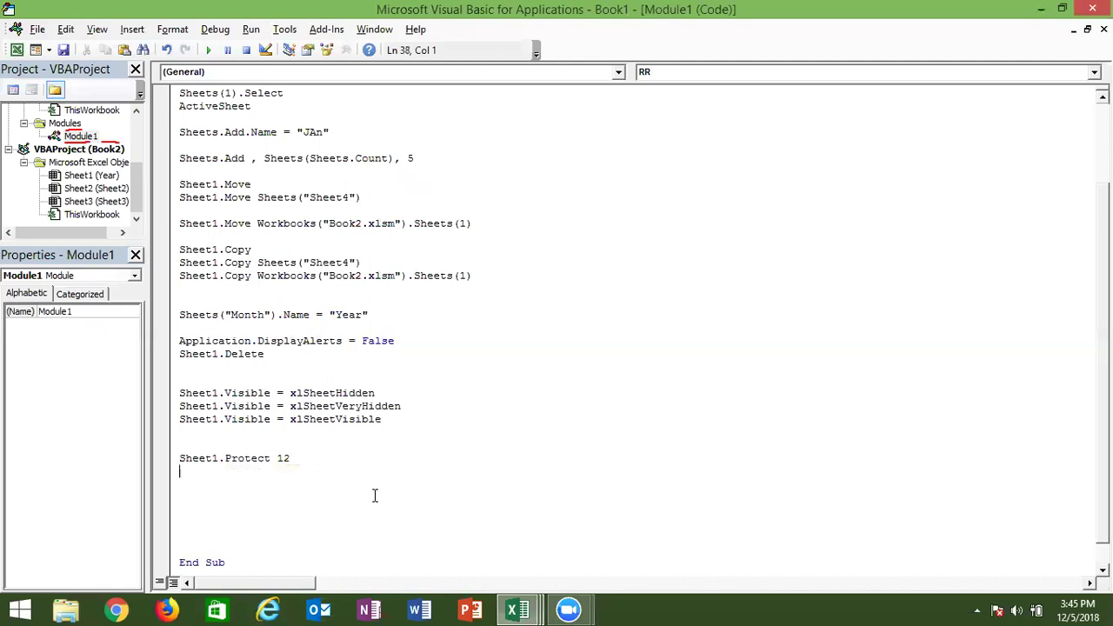
{"action": "type", "text": "sheet1.un"}
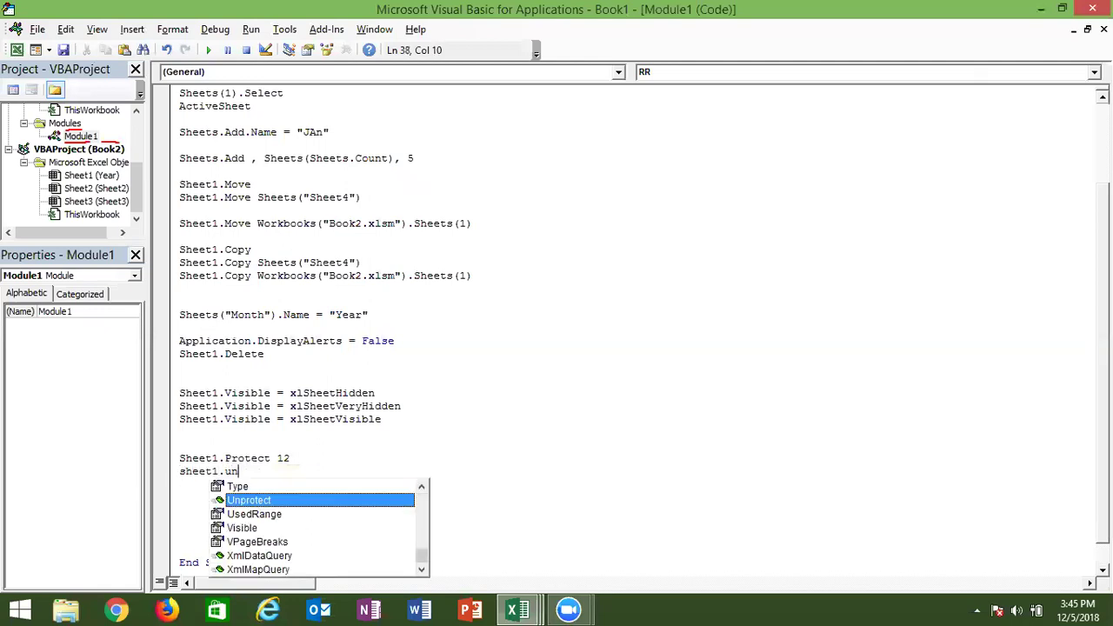
{"action": "key", "text": "Tab"}
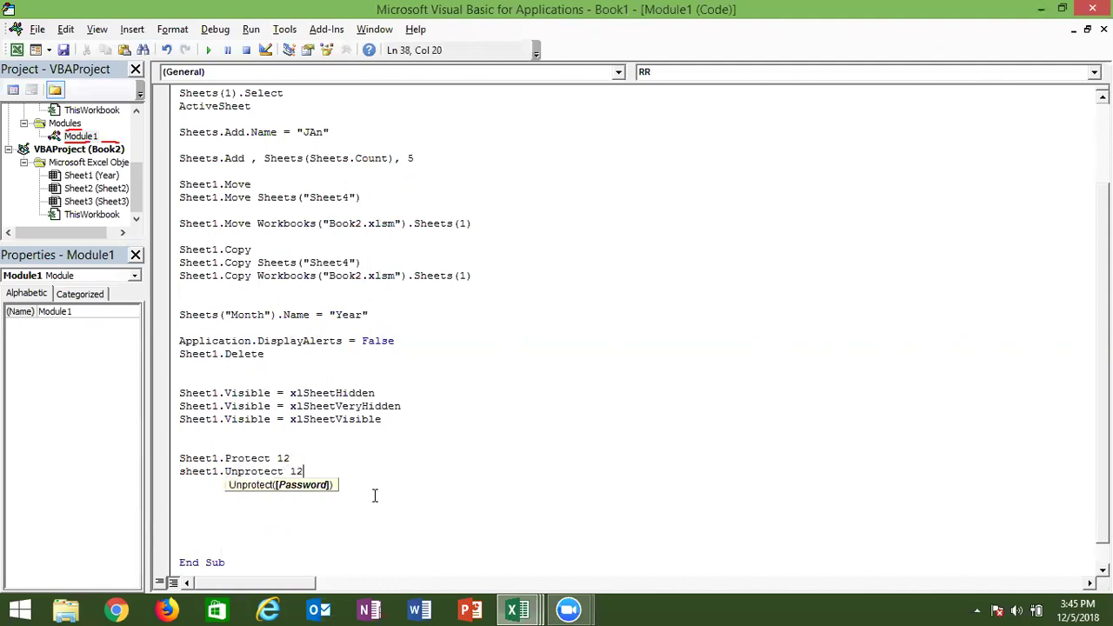
{"action": "key", "text": "Return"}
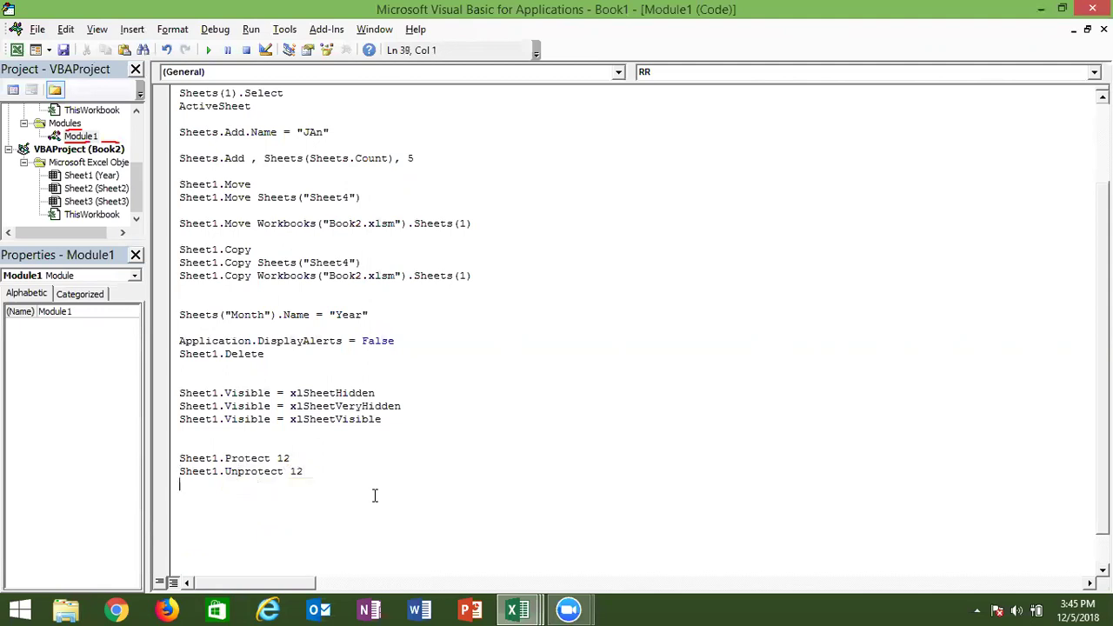
{"action": "key", "text": "Down"}
{"action": "key", "text": "Down"}
{"action": "key", "text": "Up"}
{"action": "key", "text": "Up"}
{"action": "key", "text": "Up"}
{"action": "key", "text": "Up"}
{"action": "key", "text": "Up"}
{"action": "key", "text": "Up"}
{"action": "key", "text": "Up"}
{"action": "key", "text": "Up"}
{"action": "key", "text": "Up"}
{"action": "key", "text": "Down"}
{"action": "key", "text": "shift+Down"}
{"action": "key", "text": "shift+Down"}
{"action": "key", "text": "shift+Down"}
{"action": "key", "text": "shift+Down"}
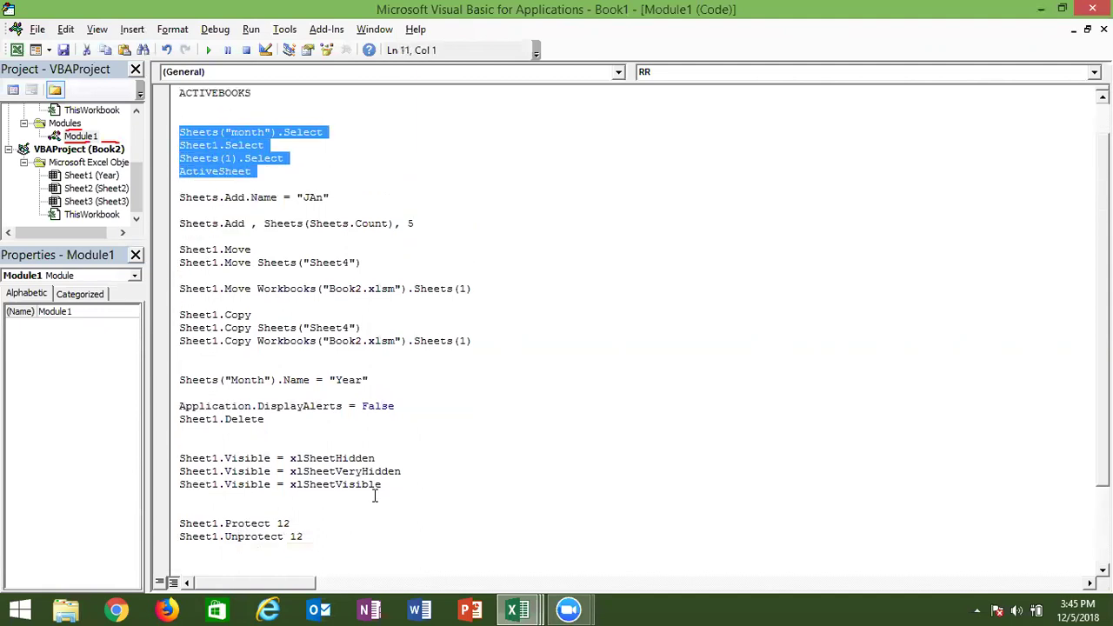
{"action": "key", "text": "Down"}
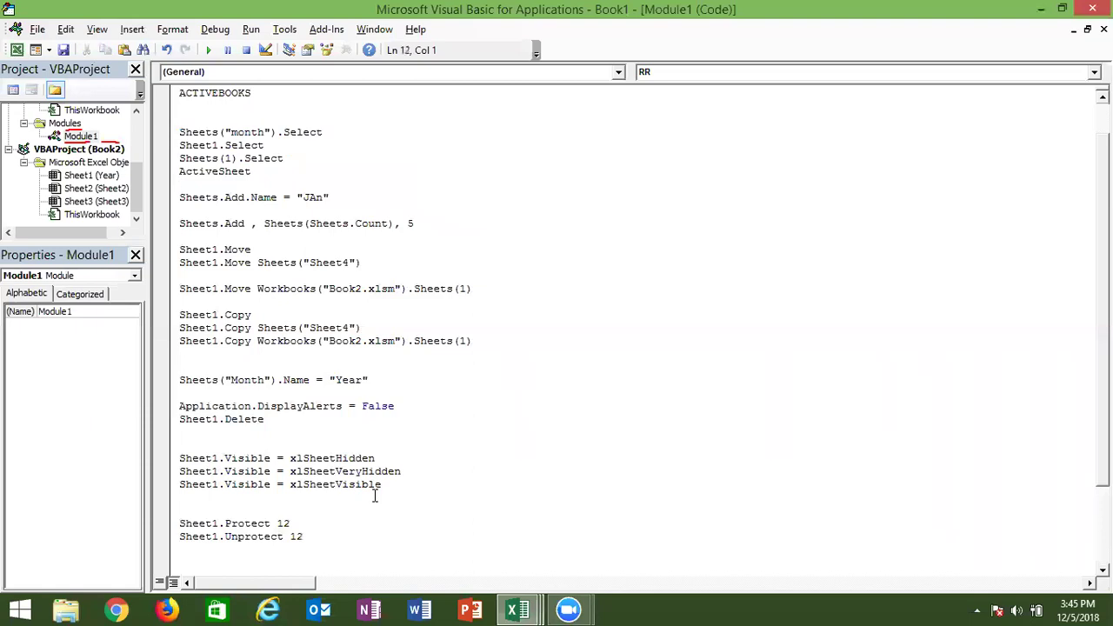
{"action": "key", "text": "shift+Down"}
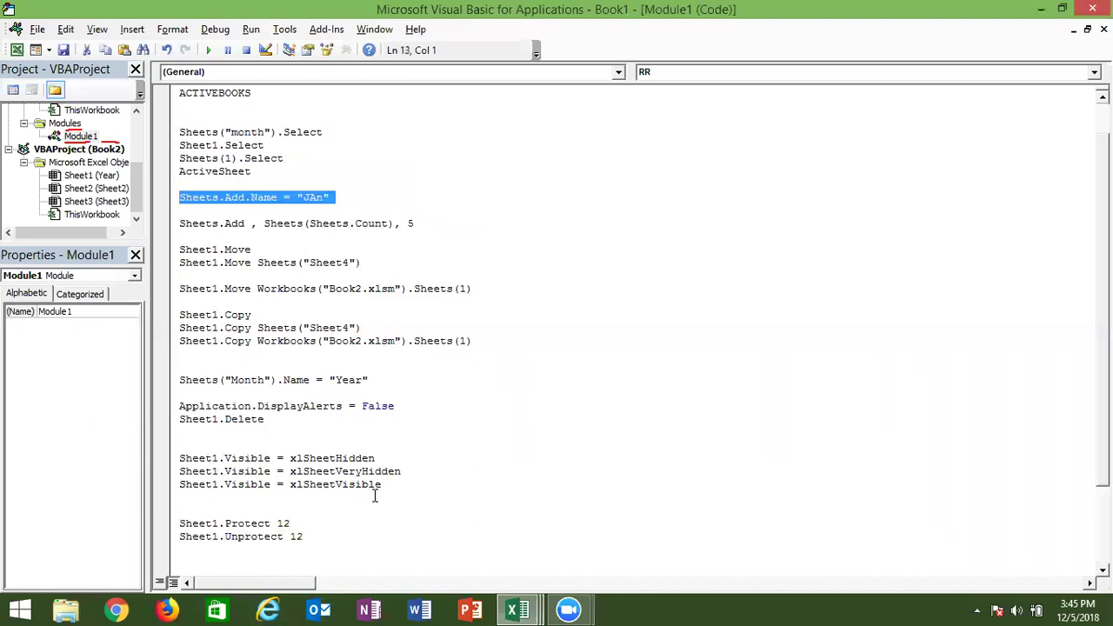
{"action": "key", "text": "Down"}
{"action": "key", "text": "shift+Down"}
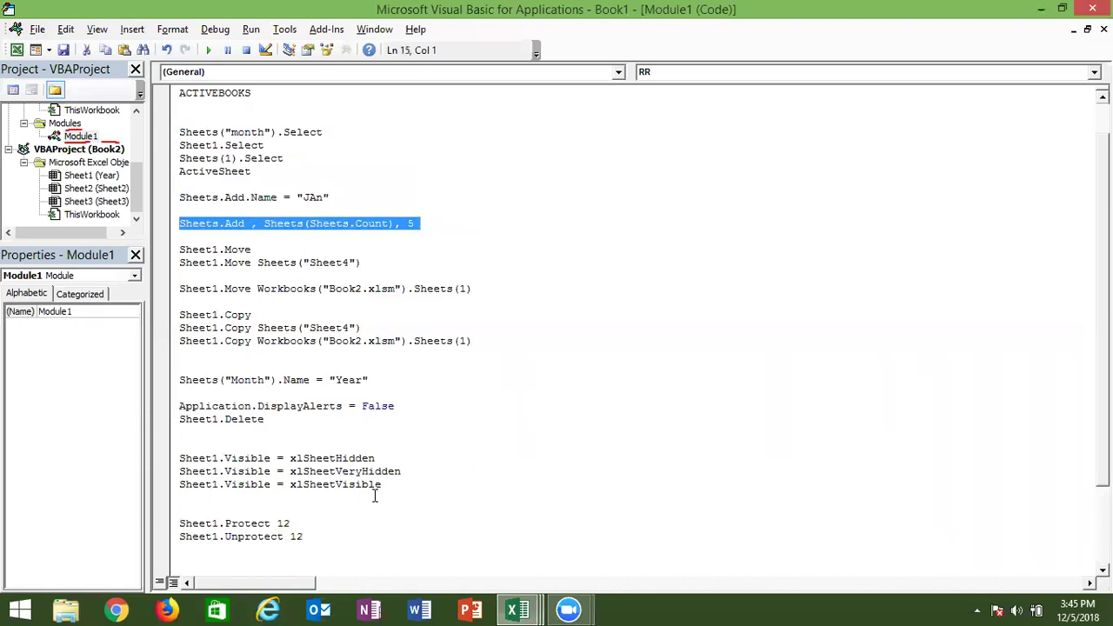
{"action": "key", "text": "Down"}
{"action": "key", "text": "shift+Down"}
{"action": "key", "text": "shift+Down"}
{"action": "key", "text": "Down"}
{"action": "key", "text": "Down"}
{"action": "key", "text": "Down"}
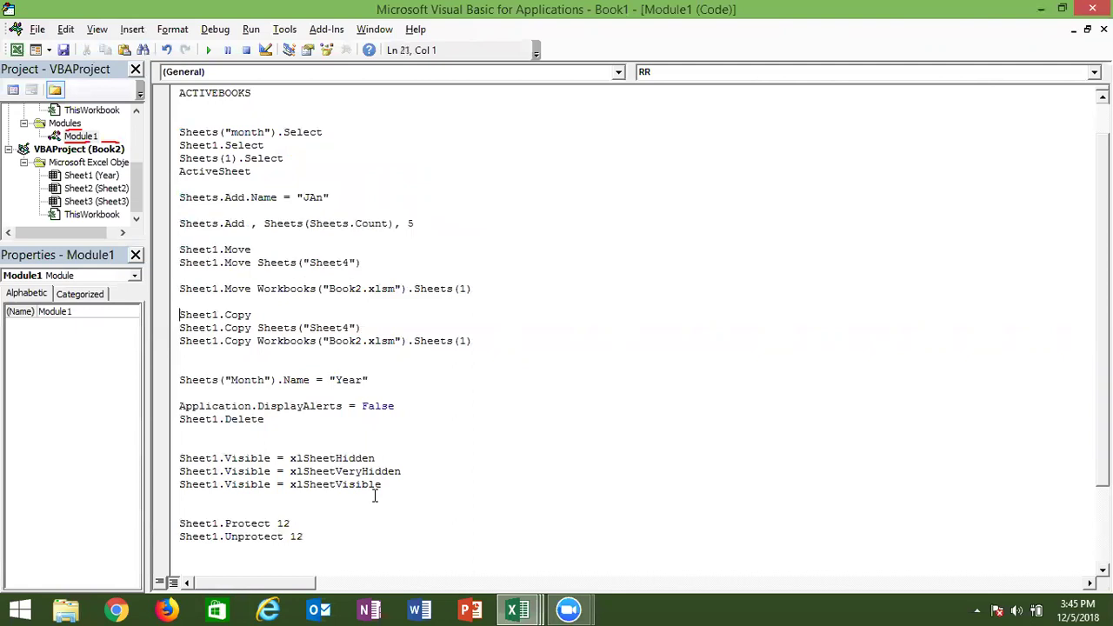
{"action": "key", "text": "Down"}
{"action": "key", "text": "Down"}
{"action": "key", "text": "Down"}
{"action": "key", "text": "Down"}
{"action": "key", "text": "Down"}
{"action": "key", "text": "shift+Down"}
{"action": "key", "text": "Down"}
{"action": "key", "text": "Down"}
{"action": "key", "text": "Down"}
{"action": "key", "text": "shift+Down"}
{"action": "key", "text": "Down"}
{"action": "key", "text": "Down"}
{"action": "key", "text": "Down"}
{"action": "key", "text": "shift+Down"}
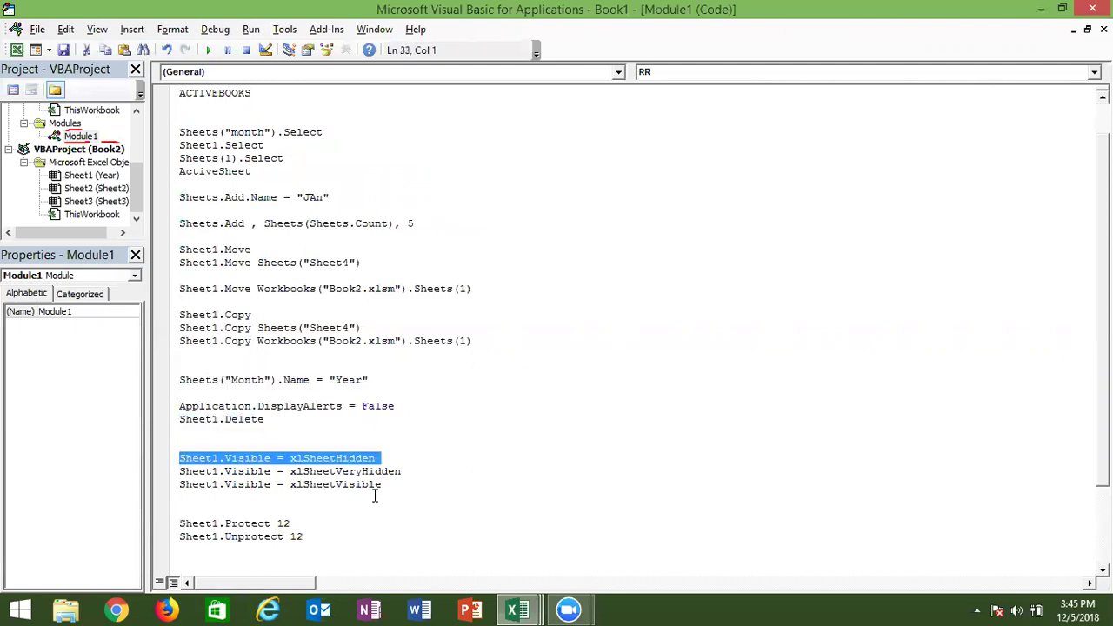
{"action": "key", "text": "shift+Down"}
{"action": "key", "text": "shift+Down"}
{"action": "key", "text": "Down"}
{"action": "key", "text": "Down"}
{"action": "key", "text": "shift+Down"}
{"action": "key", "text": "shift+Down"}
{"action": "key", "text": "Down"}
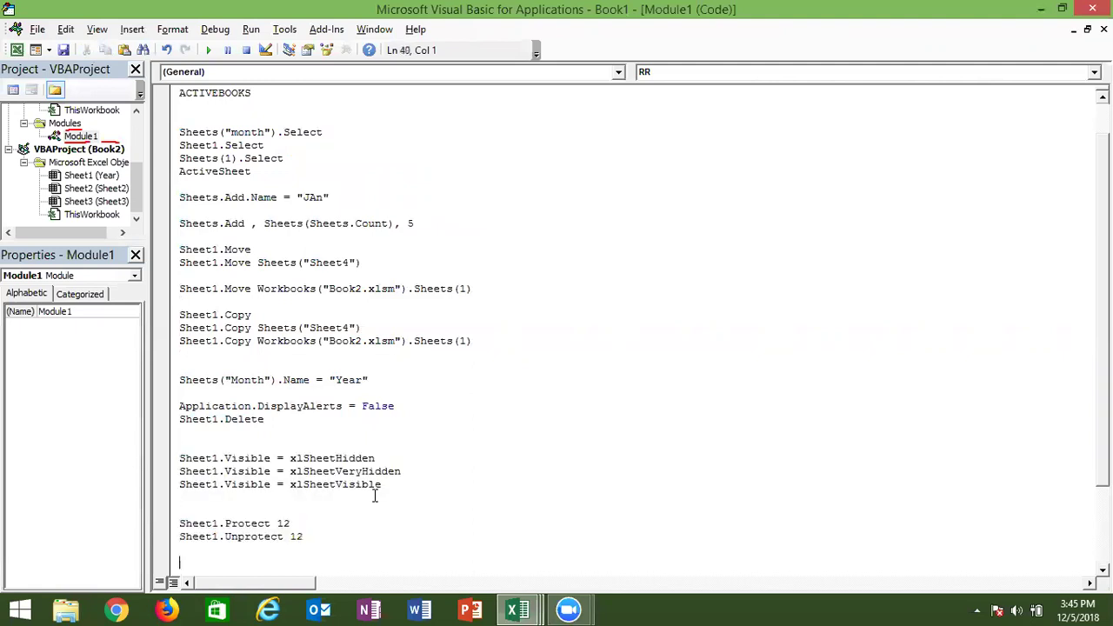
{"action": "key", "text": "Down"}
{"action": "key", "text": "Down"}
{"action": "key", "text": "Down"}
{"action": "key", "text": "Up"}
{"action": "key", "text": "Up"}
{"action": "key", "text": "Up"}
{"action": "key", "text": "Up"}
{"action": "key", "text": "Up"}
{"action": "key", "text": "Up"}
{"action": "key", "text": "Down"}
{"action": "key", "text": "Down"}
Add Sheet1.PrintOut and Sheet1.PrintPreview lines below the Unprotect line, then switch to Excel.
{"action": "type", "text": "sheet1."}
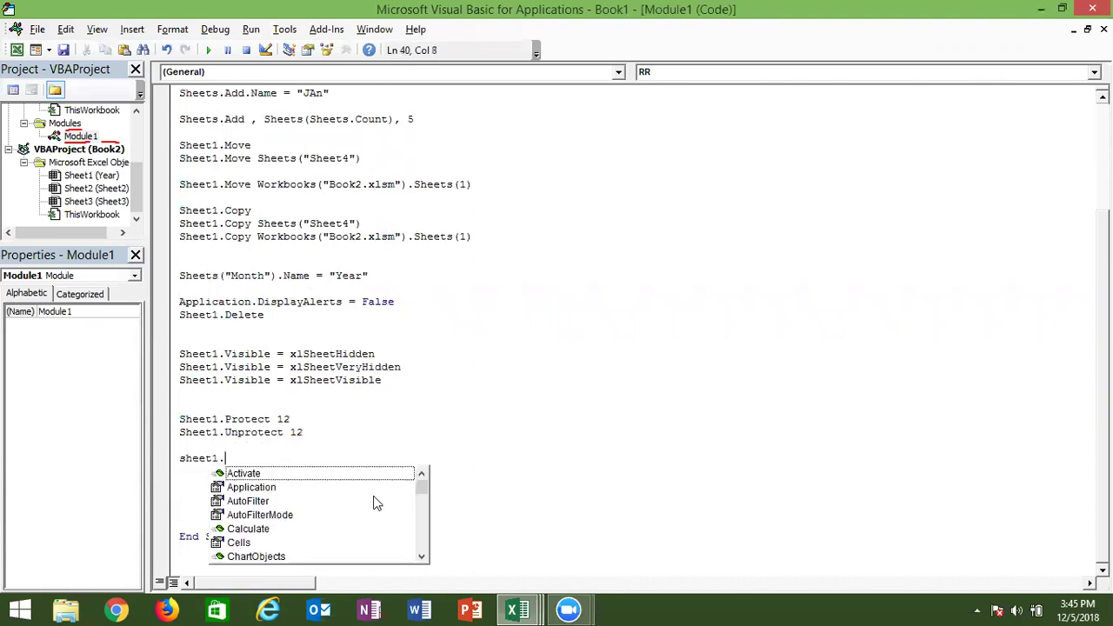
{"action": "type", "text": "p"}
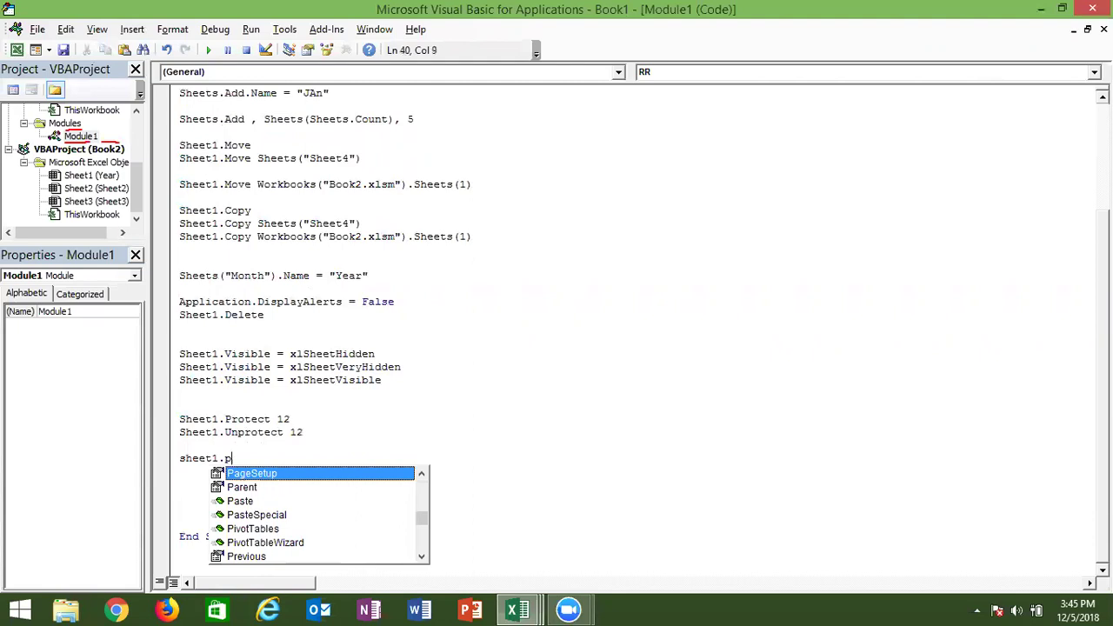
{"action": "type", "text": "ri"}
{"action": "key", "text": "Down"}
{"action": "key", "text": "Tab"}
{"action": "key", "text": "Return"}
{"action": "type", "text": "sheet"}
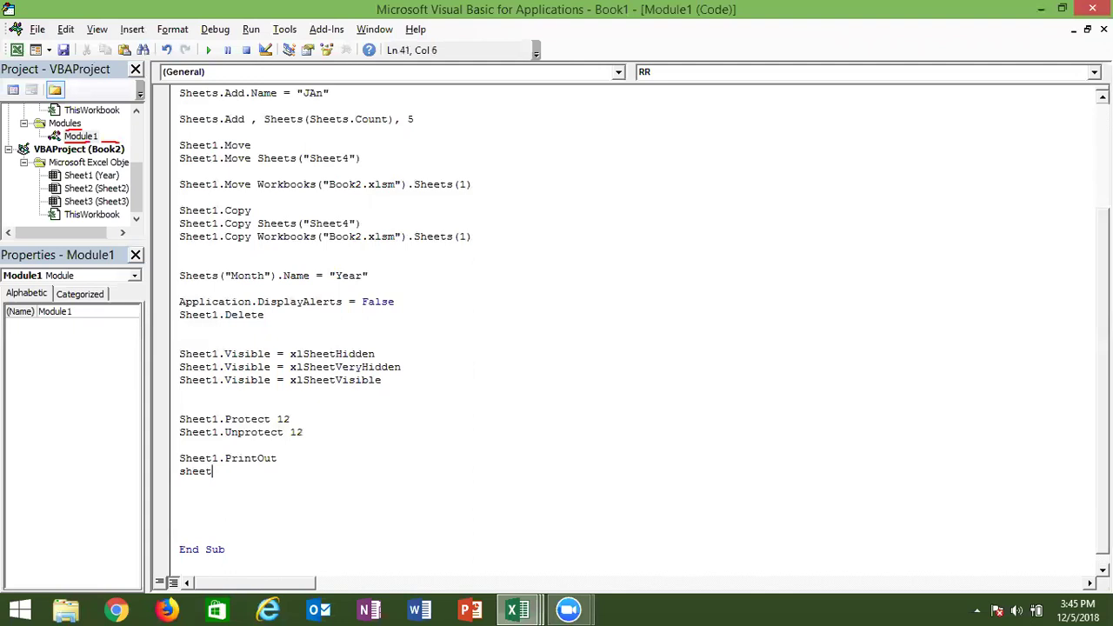
{"action": "type", "text": "1."}
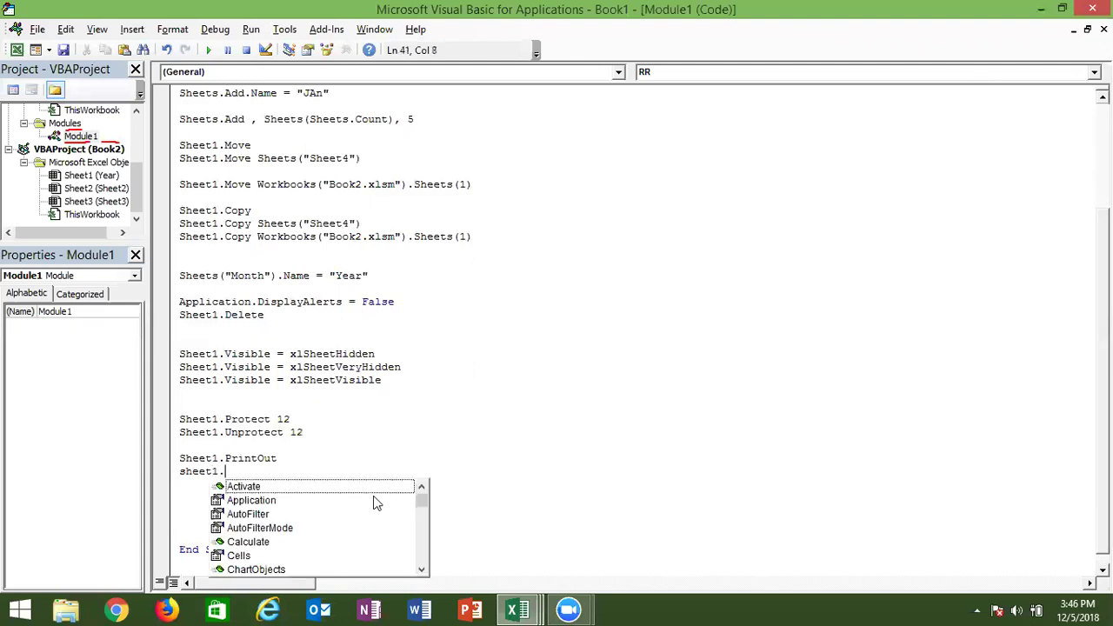
{"action": "type", "text": "pr"}
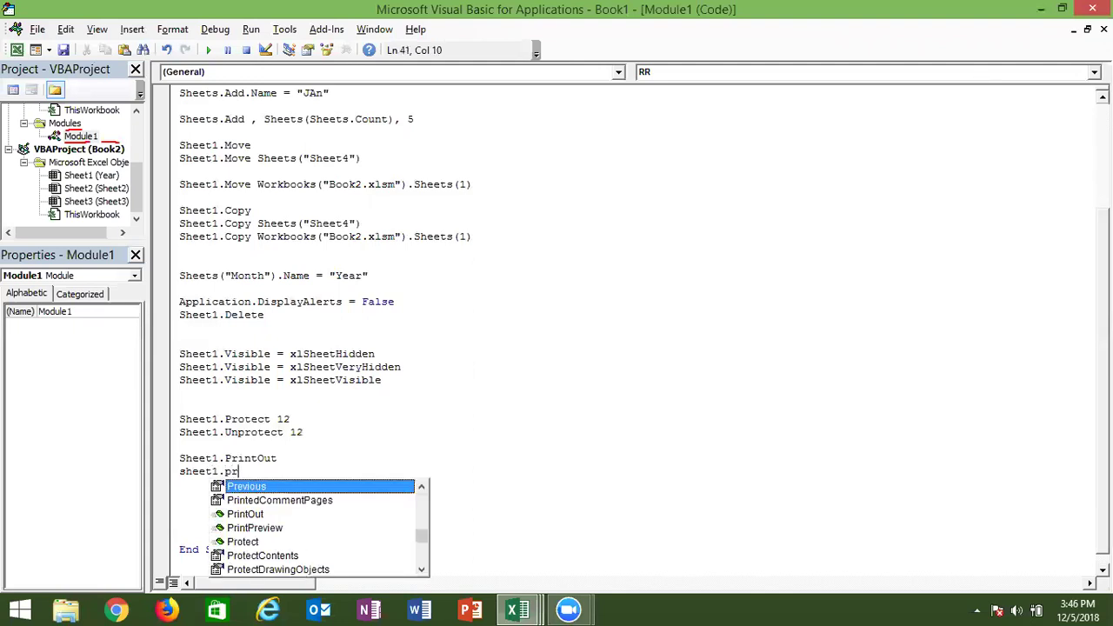
{"action": "key", "text": "Down"}
{"action": "key", "text": "Down"}
{"action": "key", "text": "Down"}
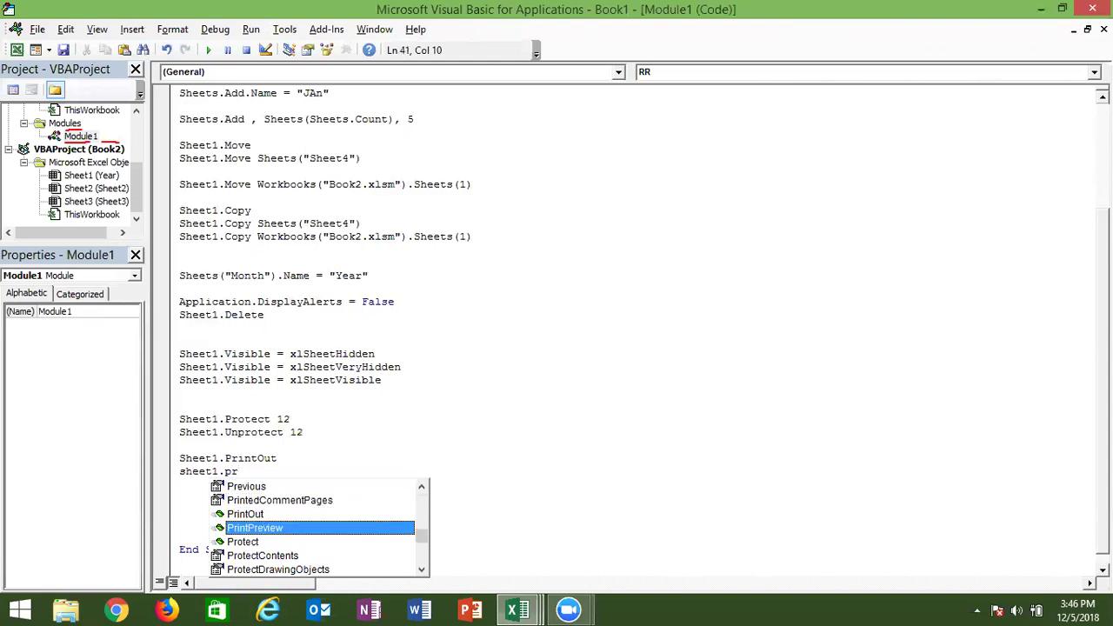
{"action": "key", "text": "Return"}
{"action": "key", "text": "Return"}
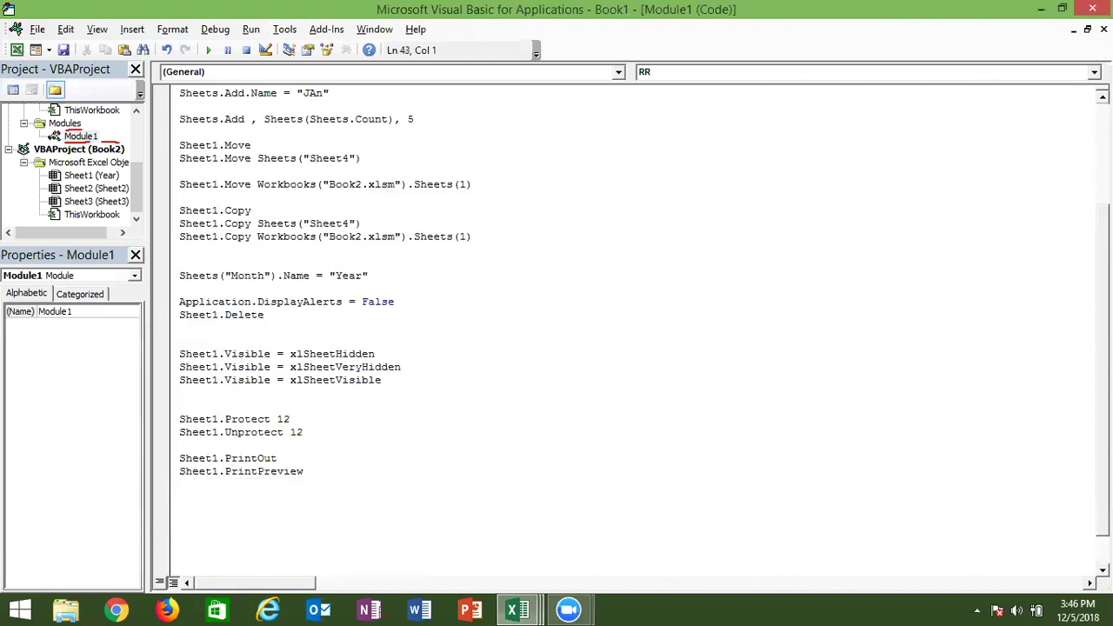
{"action": "key", "text": "alt+Tab"}
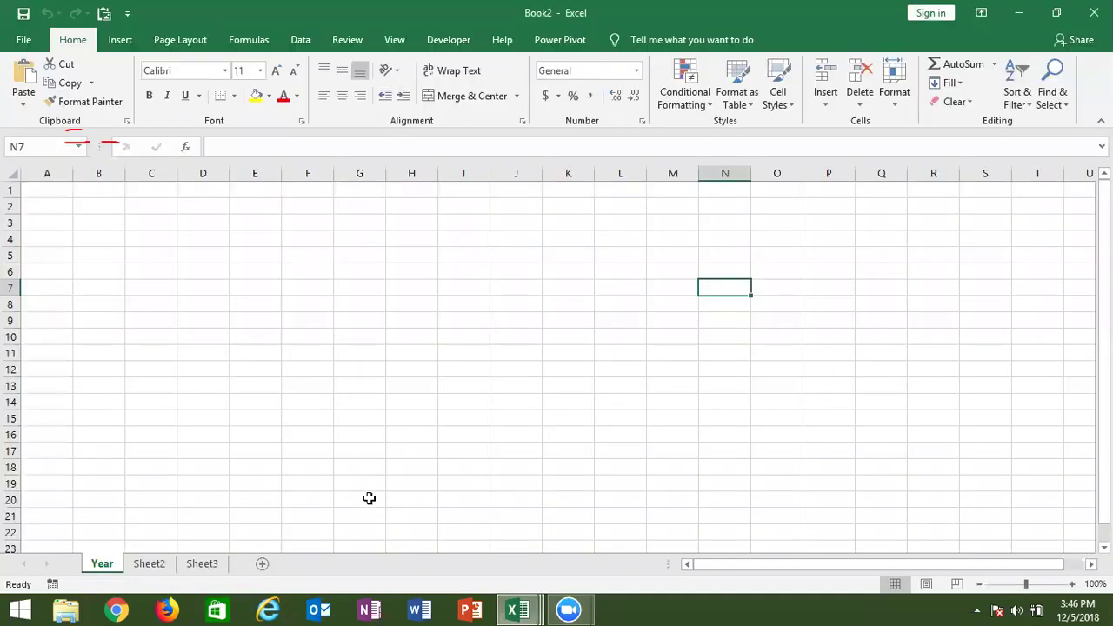
Look at the Year tab's context menu, dismiss it on cell E17, and return to start a sheet1 line.
{"action": "right_click", "coordinate": [111, 567]}
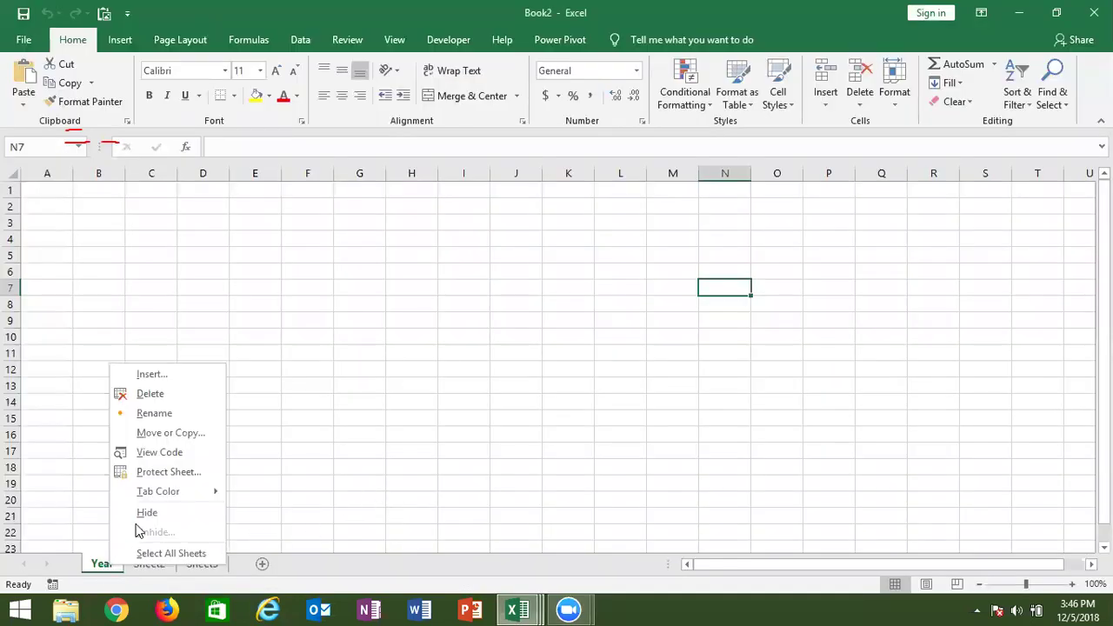
{"action": "mouse_move", "coordinate": [144, 491]}
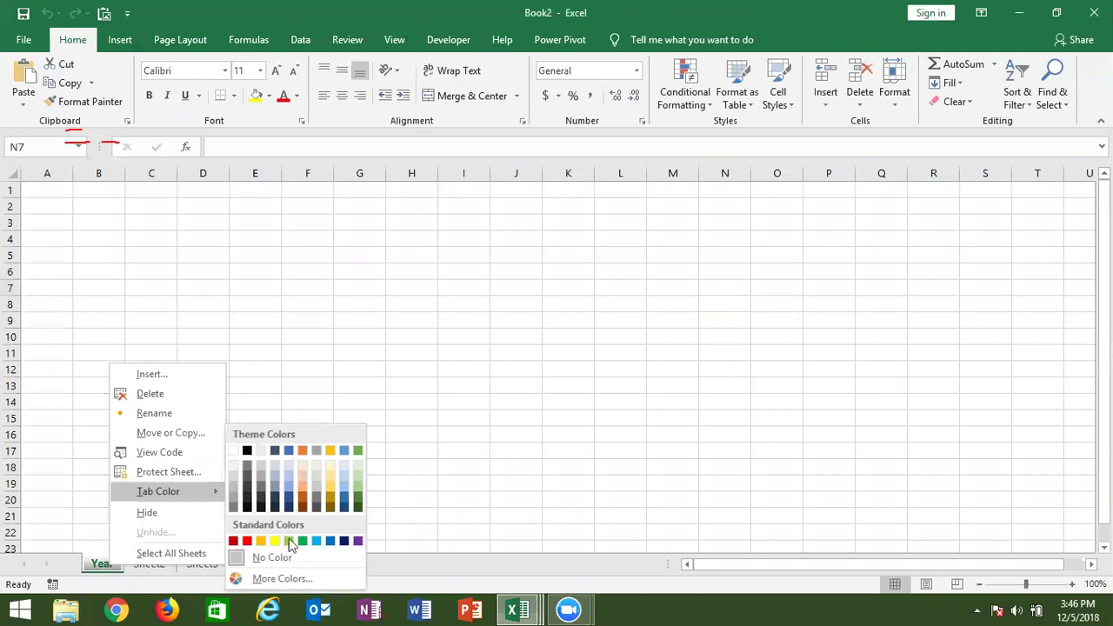
{"action": "left_click", "coordinate": [271, 452]}
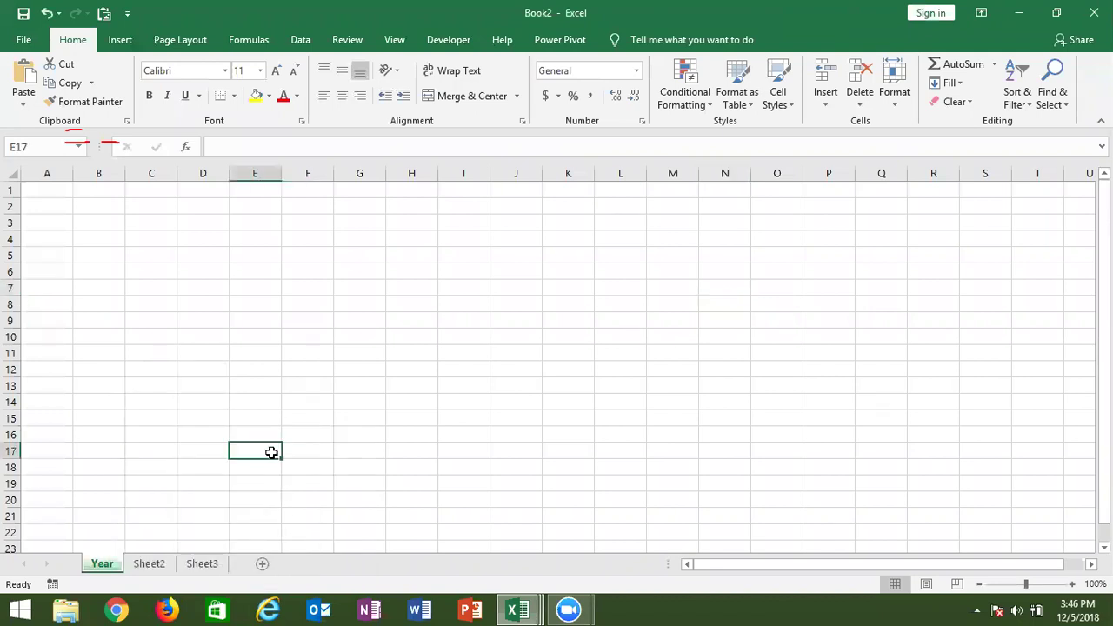
{"action": "key", "text": "alt+Tab"}
{"action": "key", "text": "alt+Tab"}
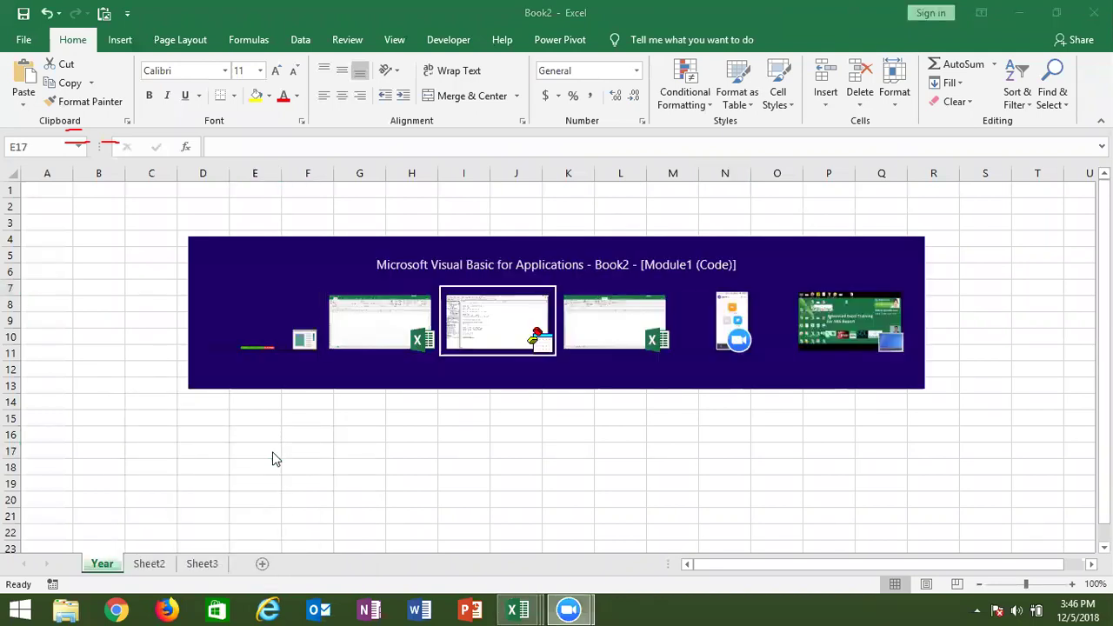
{"action": "type", "text": "sheet"}
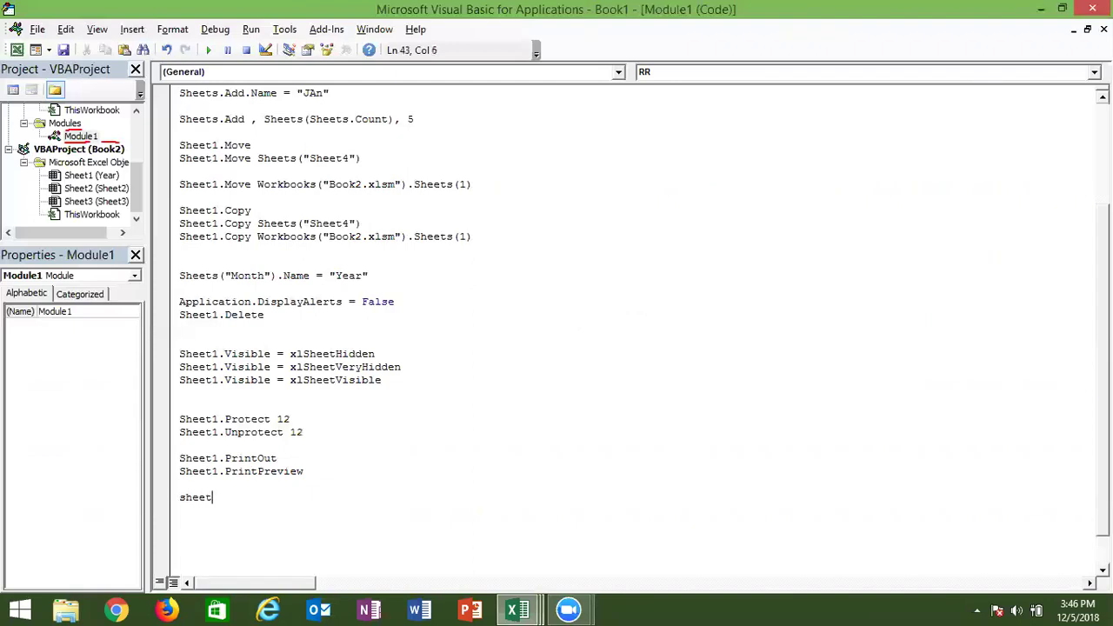
{"action": "type", "text": "1.r"}
Add the line Sheet1.Tab.Color = vbRed below PrintPreview.
{"action": "key", "text": "BackSpace"}
{"action": "type", "text": "t"}
{"action": "key", "text": "Tab"}
{"action": "type", "text": ".co"}
{"action": "key", "text": "Tab"}
{"action": "type", "text": "=vbred"}
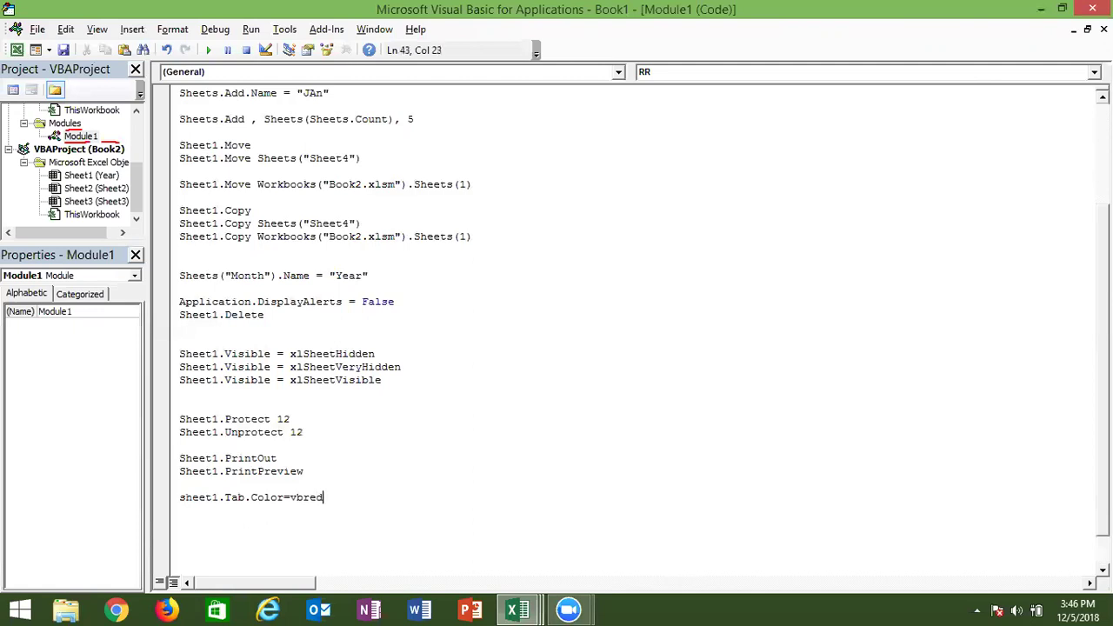
{"action": "key", "text": "Return"}
{"action": "key", "text": "Return"}
Add a second line Sheet1.Tab.Color = RGB(12, 36, 85).
{"action": "type", "text": "sheet1"}
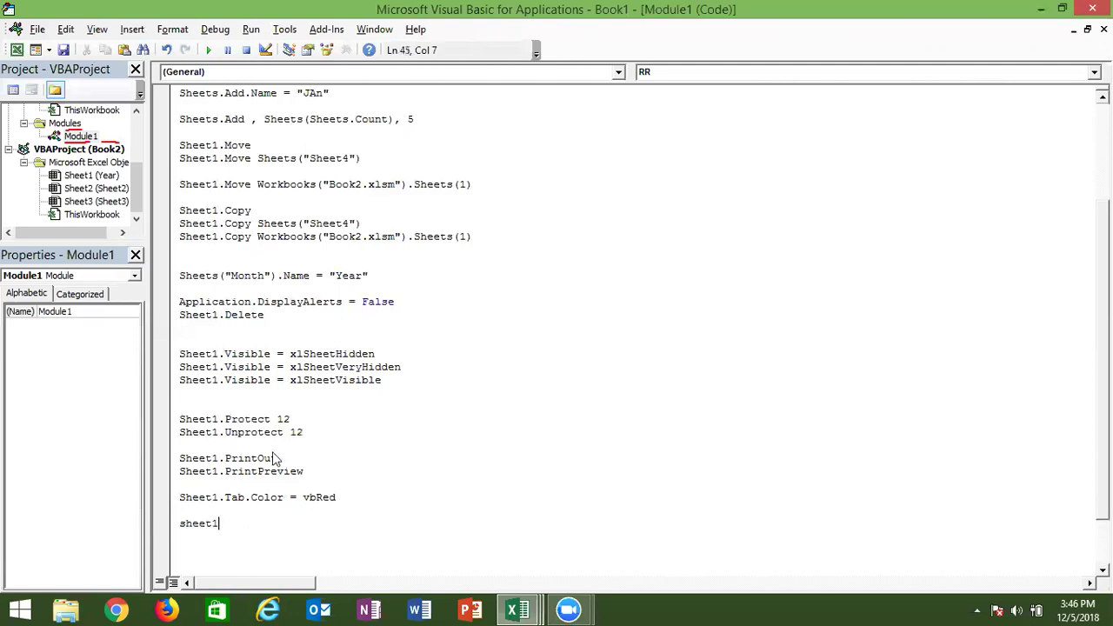
{"action": "type", "text": ".ta"}
{"action": "key", "text": "Tab"}
{"action": "type", "text": ".ci"}
{"action": "type", "text": "l"}
{"action": "key", "text": "Tab"}
{"action": "type", "text": "=r"}
{"action": "type", "text": "bg"}
{"action": "key", "text": "BackSpace"}
{"action": "key", "text": "BackSpace"}
{"action": "type", "text": "gb("}
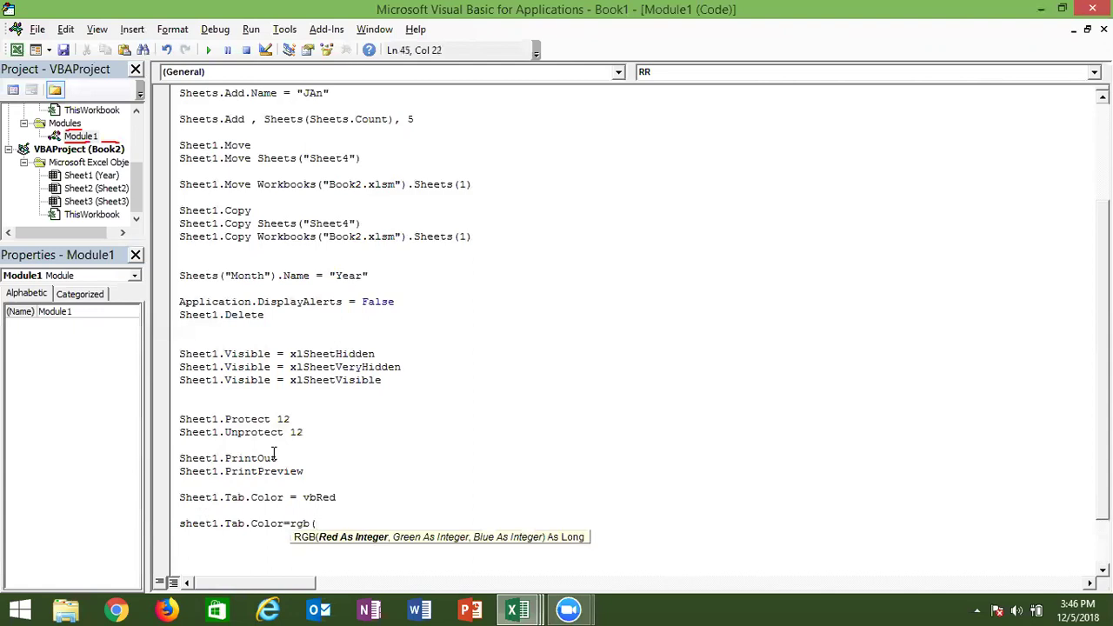
{"action": "type", "text": "12,36"}
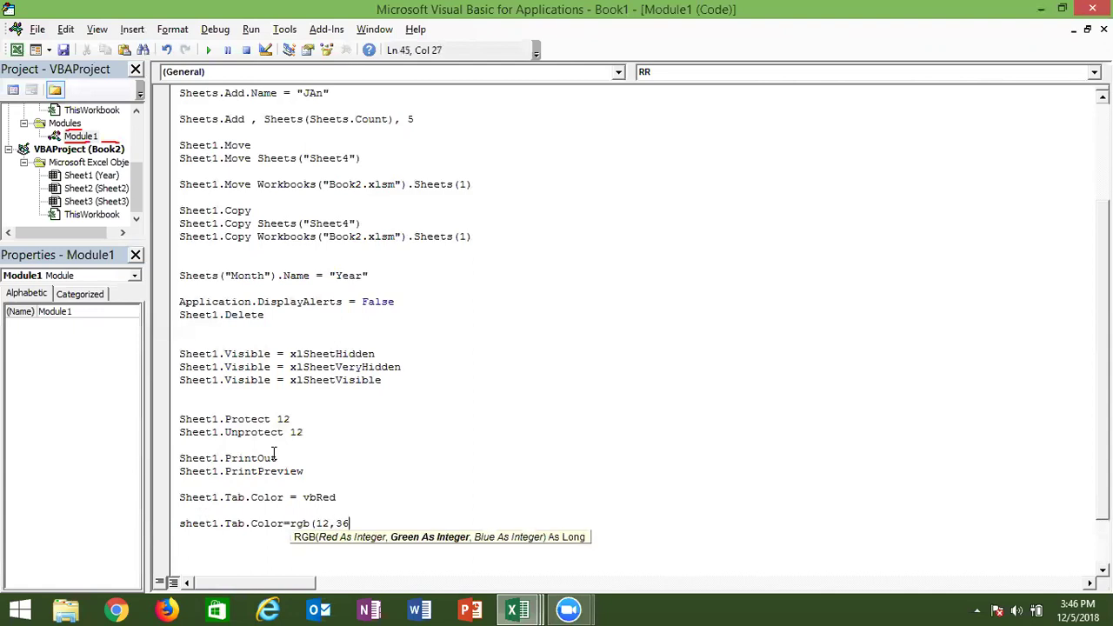
{"action": "type", "text": ",85"}
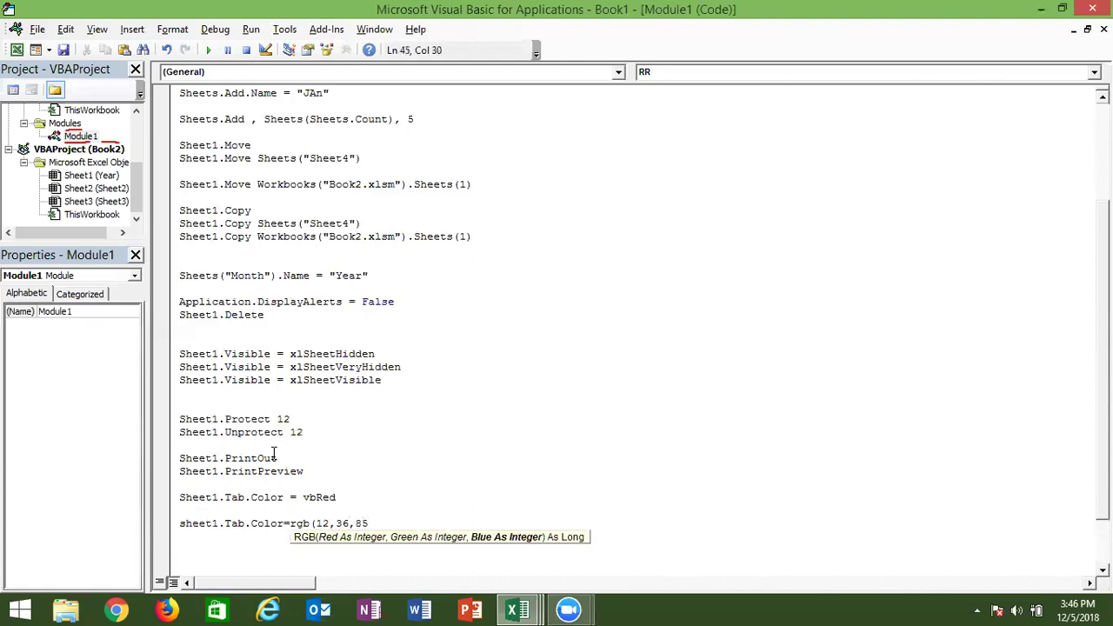
{"action": "type", "text": ")"}
{"action": "key", "text": "Return"}
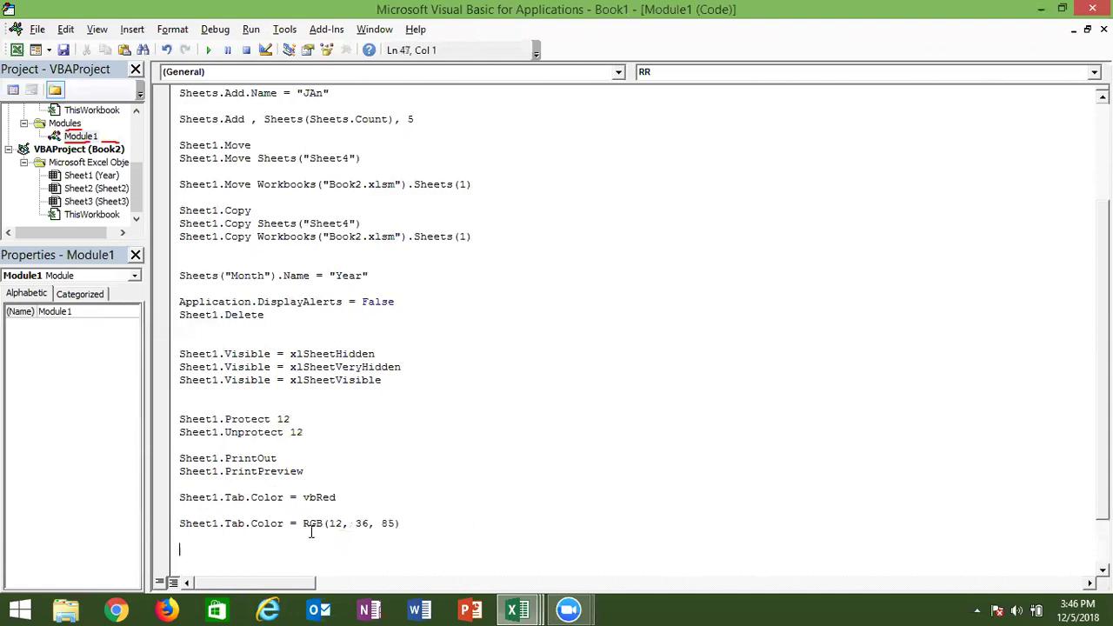
Highlight RGB and its red 12 and blue 85 arguments, then switch to Book2 in Excel.
{"action": "left_click", "coordinate": [311, 526]}
{"action": "double_click", "coordinate": [310, 526]}
{"action": "double_click", "coordinate": [333, 524]}
{"action": "left_click", "coordinate": [358, 526]}
{"action": "double_click", "coordinate": [387, 525]}
{"action": "key", "text": "alt+Tab"}
{"action": "key", "text": "alt+Tab"}
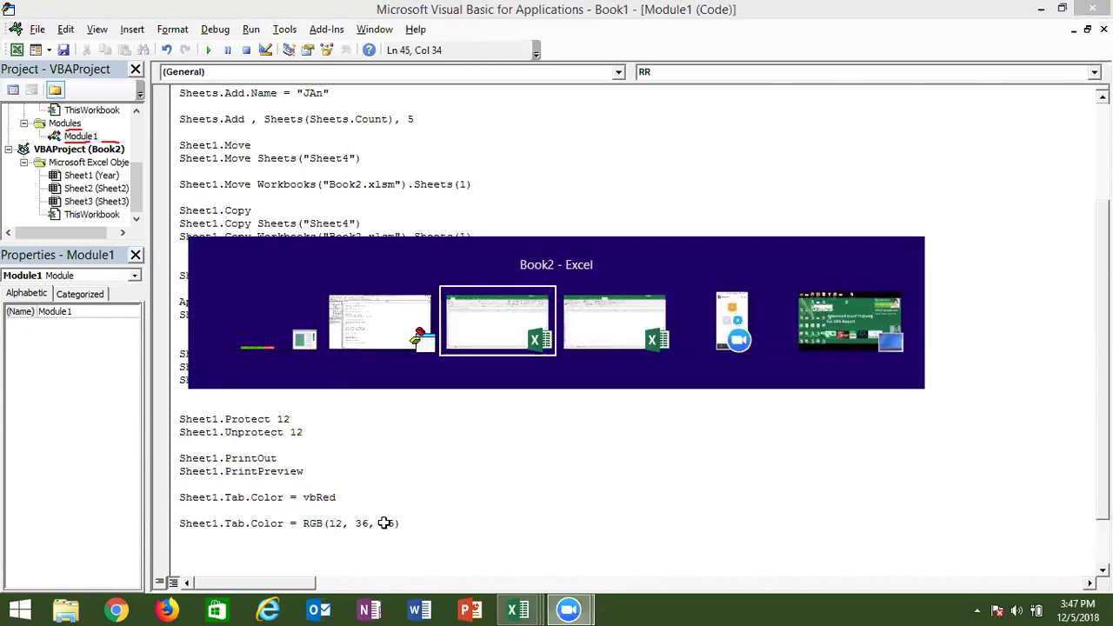
For cell D3, open Fill Color's More Colors and pick magenta to see RGB 204, 0, 255.
{"action": "left_click", "coordinate": [210, 222]}
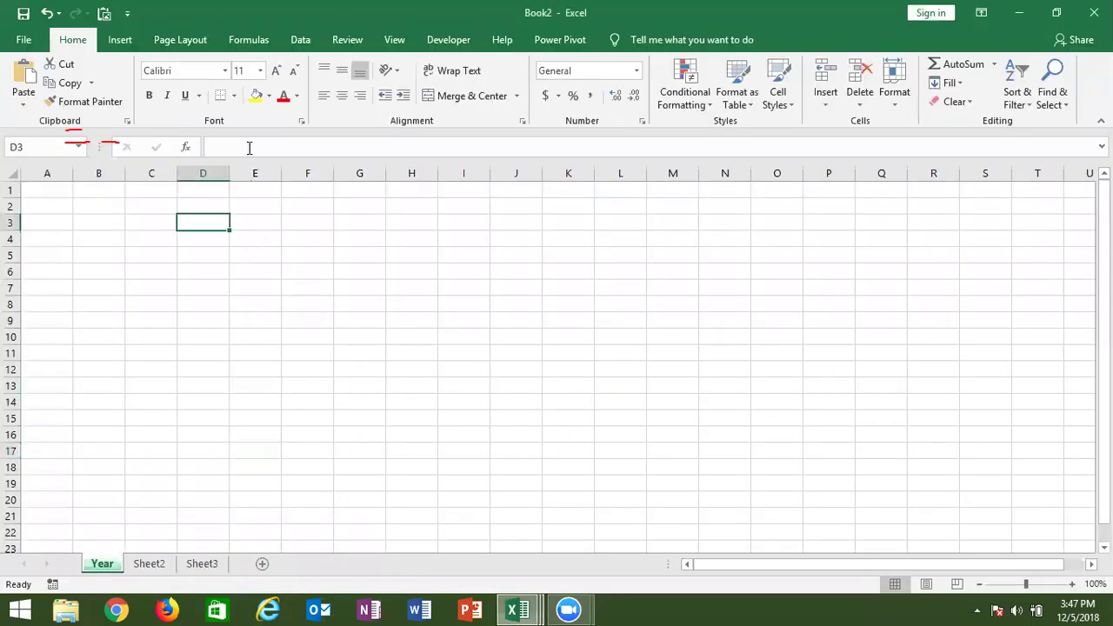
{"action": "left_click", "coordinate": [268, 98]}
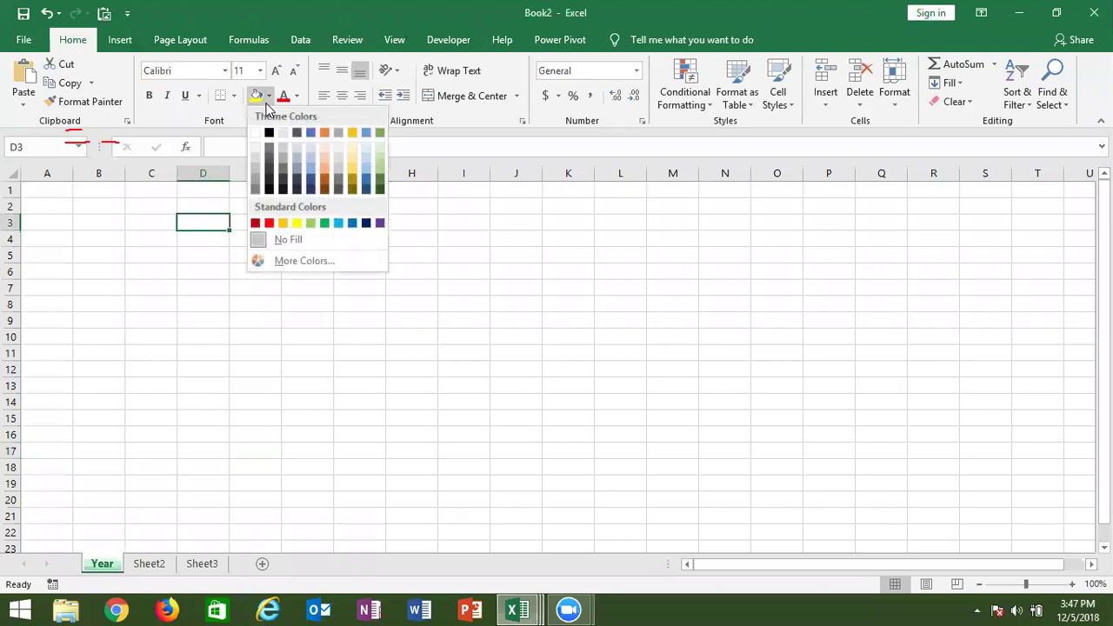
{"action": "left_click", "coordinate": [289, 262]}
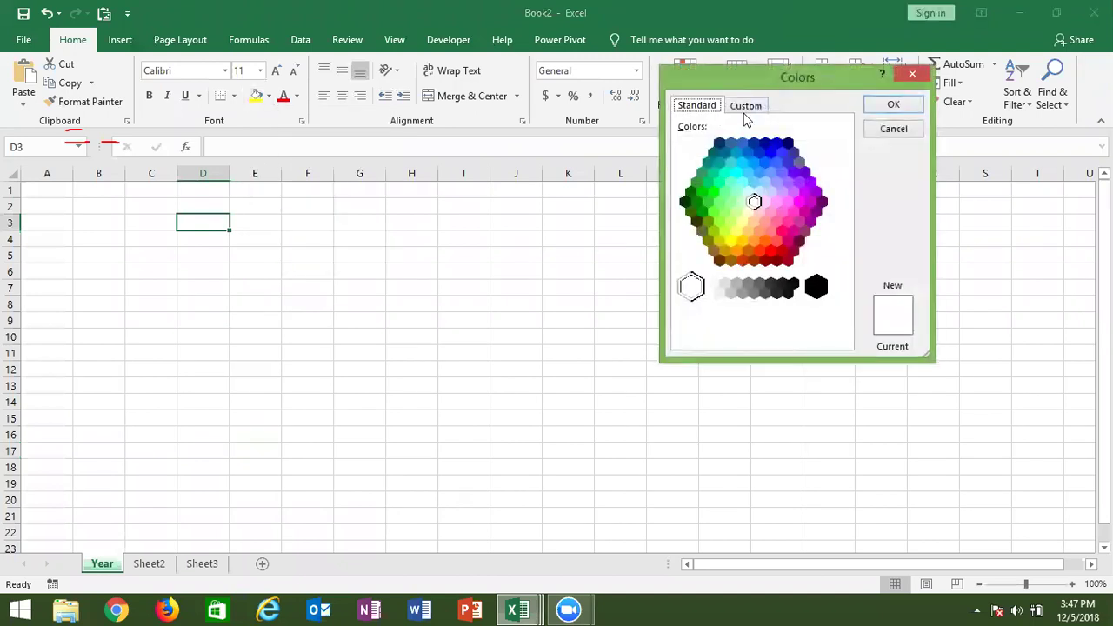
{"action": "left_click", "coordinate": [747, 110]}
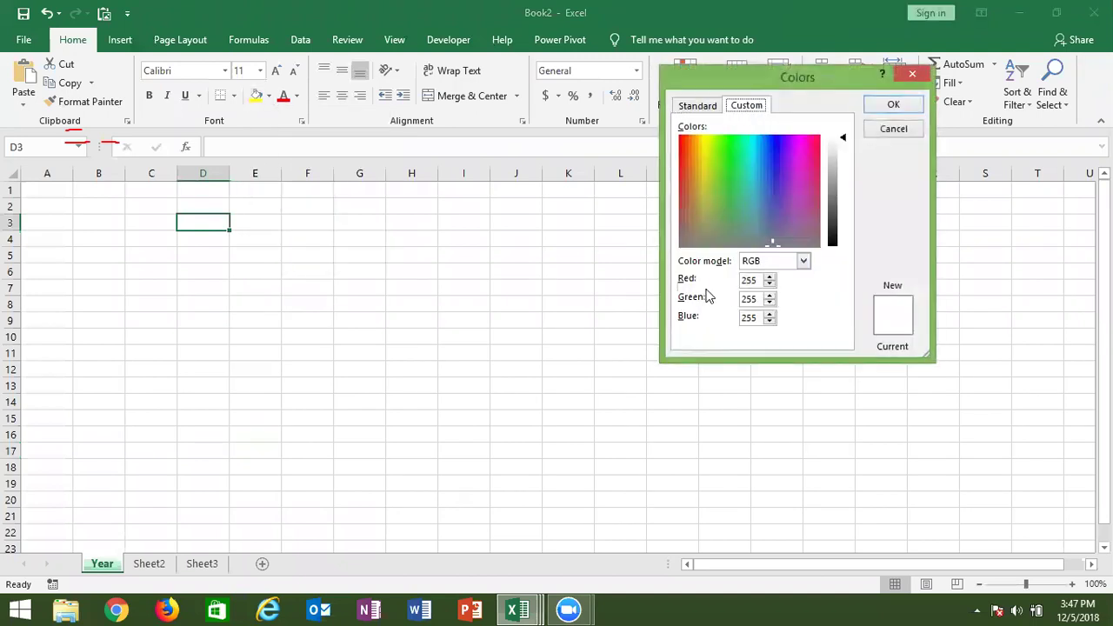
{"action": "left_click", "coordinate": [706, 110]}
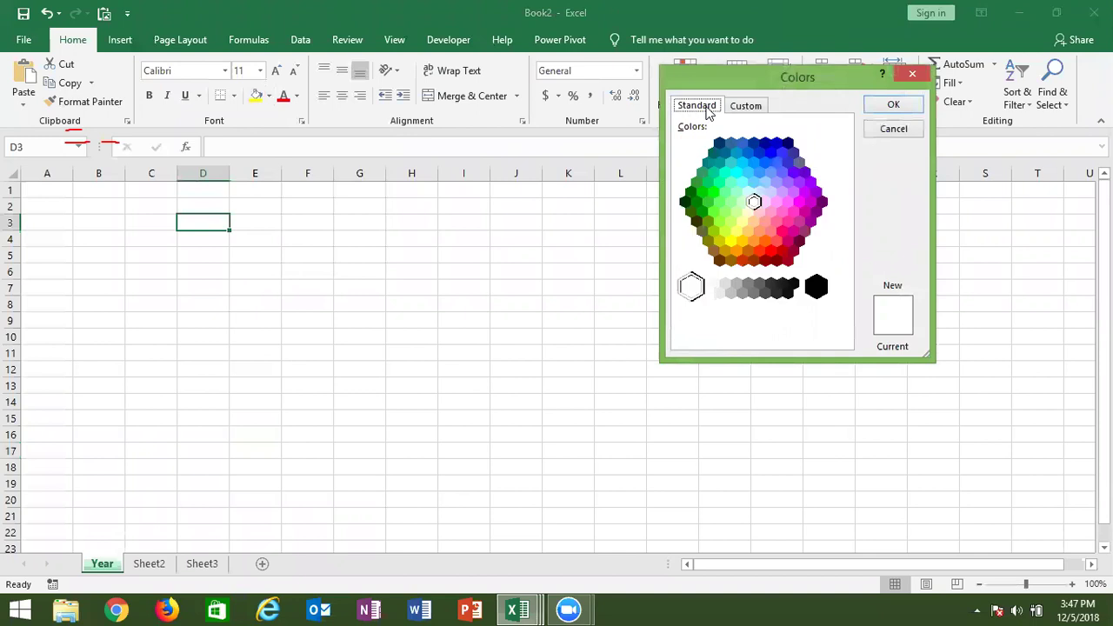
{"action": "left_click", "coordinate": [804, 192]}
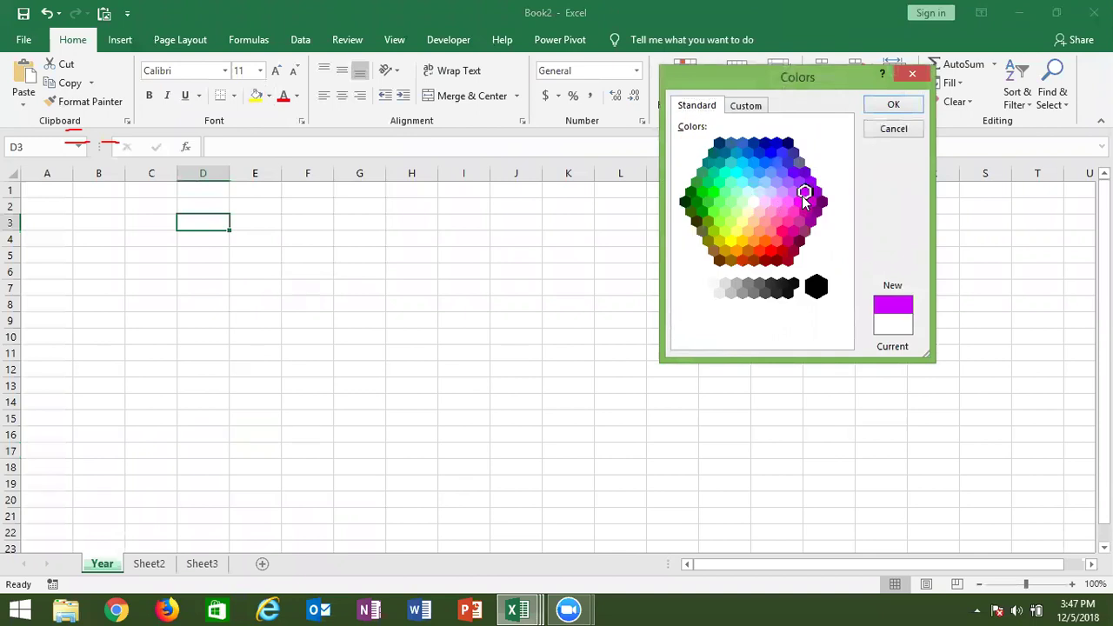
{"action": "left_click", "coordinate": [747, 107]}
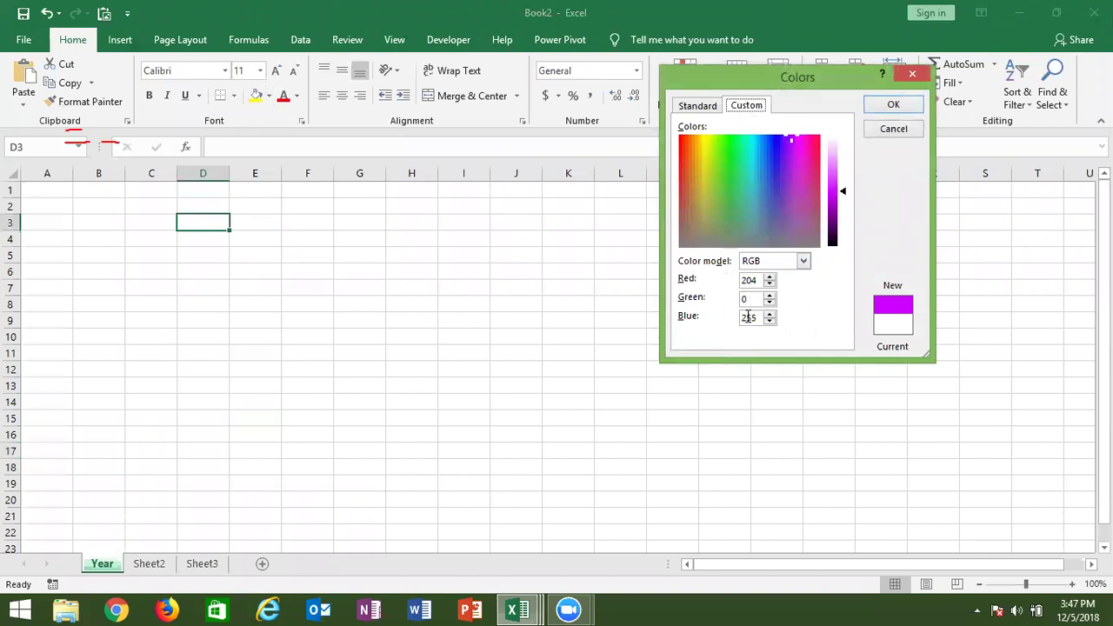
Cancel the Colors dialog and return to the code, highlighting vbRed.
{"action": "left_click", "coordinate": [904, 132]}
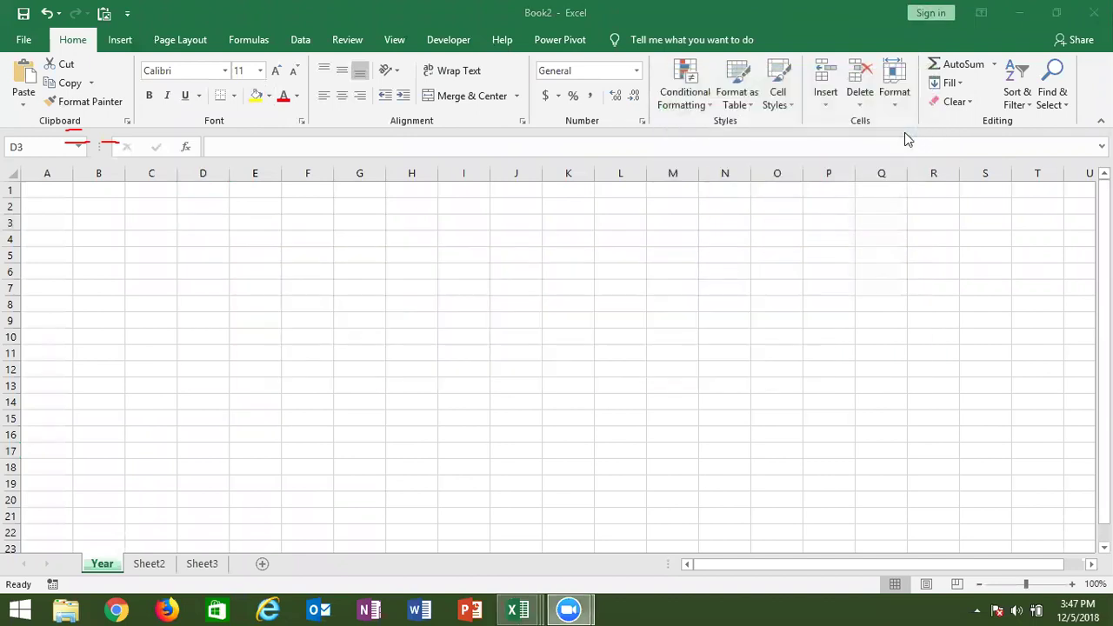
{"action": "key", "text": "alt+Tab"}
{"action": "key", "text": "alt+Tab"}
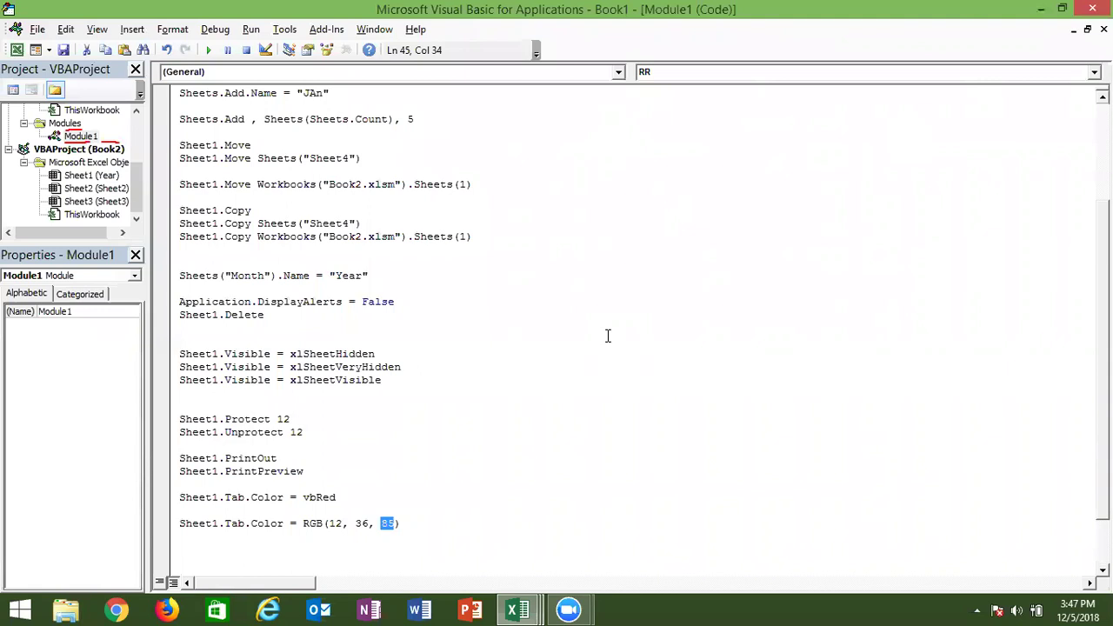
{"action": "double_click", "coordinate": [326, 495]}
Review the RR macro from Sub RR() down to End Sub, then go back to Excel.
{"action": "left_click", "coordinate": [232, 543]}
{"action": "key", "text": "Down"}
{"action": "key", "text": "Down"}
{"action": "key", "text": "Down"}
{"action": "key", "text": "Down"}
{"action": "key", "text": "Down"}
{"action": "key", "text": "Up"}
{"action": "key", "text": "Up"}
{"action": "key", "text": "Up"}
{"action": "key", "text": "Up"}
{"action": "key", "text": "Up"}
{"action": "key", "text": "Up"}
{"action": "key", "text": "Up"}
{"action": "key", "text": "Up"}
{"action": "key", "text": "Up"}
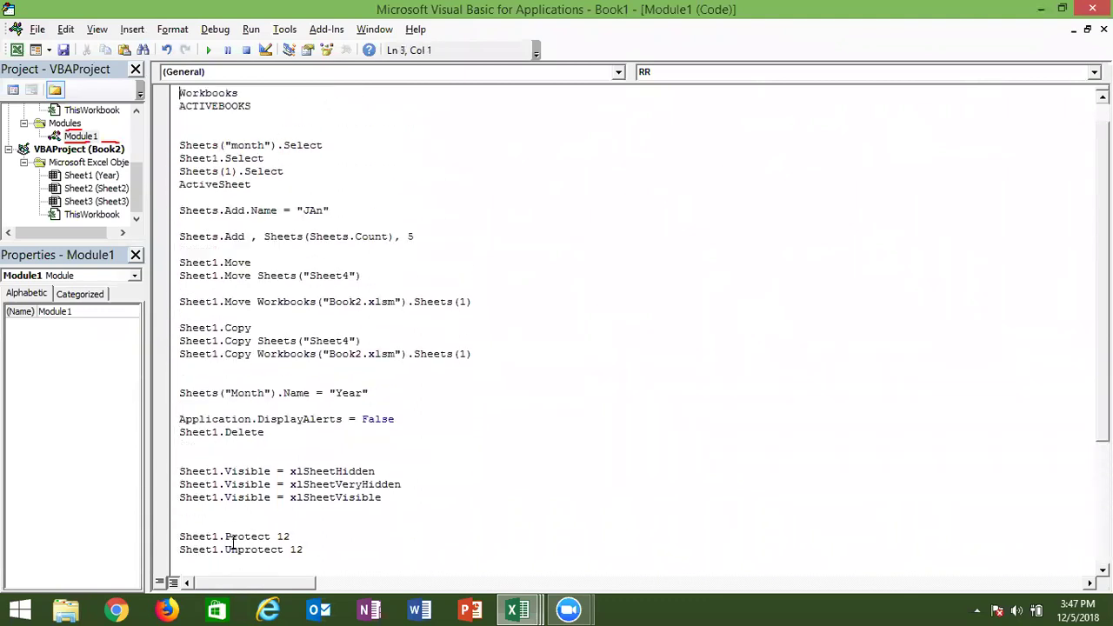
{"action": "key", "text": "Up"}
{"action": "key", "text": "Up"}
{"action": "key", "text": "Down"}
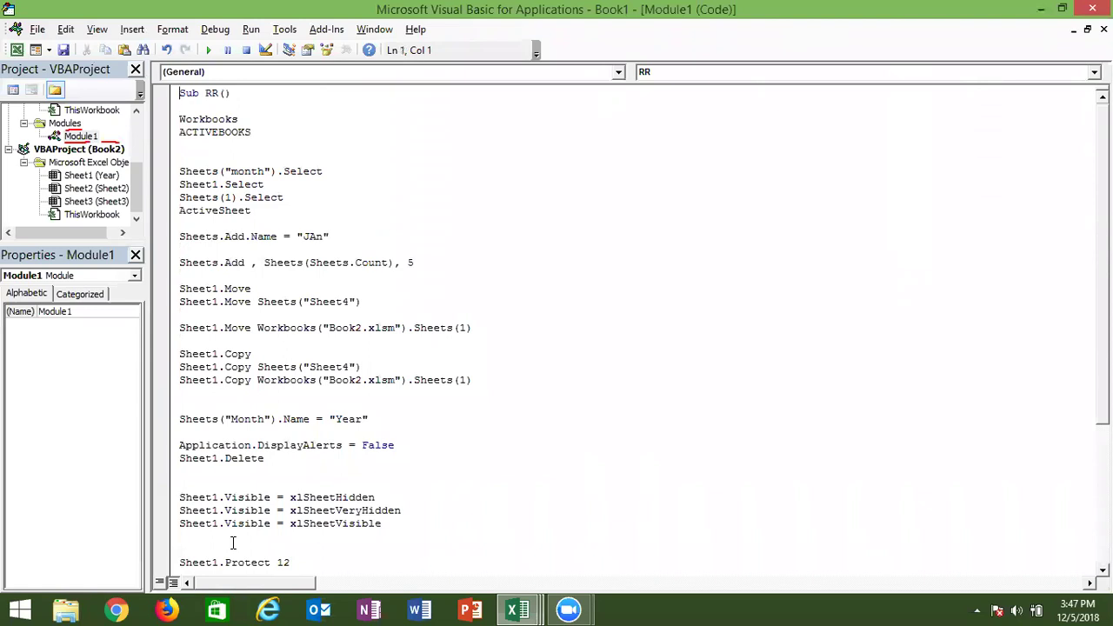
{"action": "key", "text": "Down"}
{"action": "key", "text": "Down"}
{"action": "key", "text": "Down"}
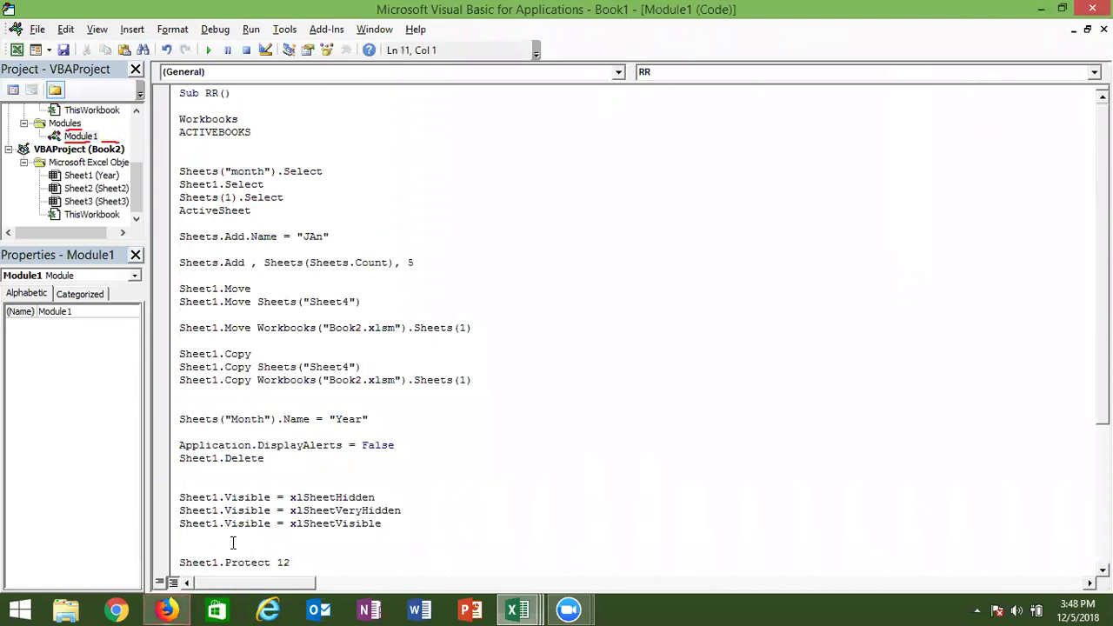
{"action": "key", "text": "Down"}
{"action": "key", "text": "Down"}
{"action": "key", "text": "Down"}
{"action": "key", "text": "Down"}
{"action": "key", "text": "Down"}
{"action": "key", "text": "Down"}
{"action": "key", "text": "Down"}
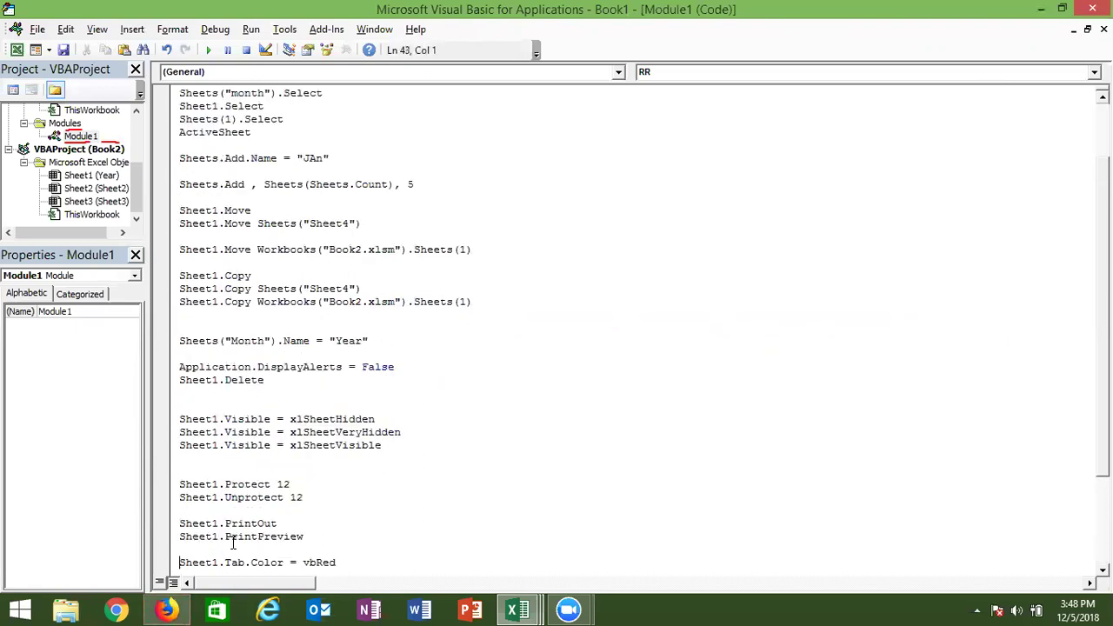
{"action": "key", "text": "Down"}
{"action": "key", "text": "Down"}
{"action": "key", "text": "Down"}
{"action": "key", "text": "Up"}
{"action": "key", "text": "Up"}
{"action": "key", "text": "Up"}
{"action": "key", "text": "Up"}
{"action": "key", "text": "Up"}
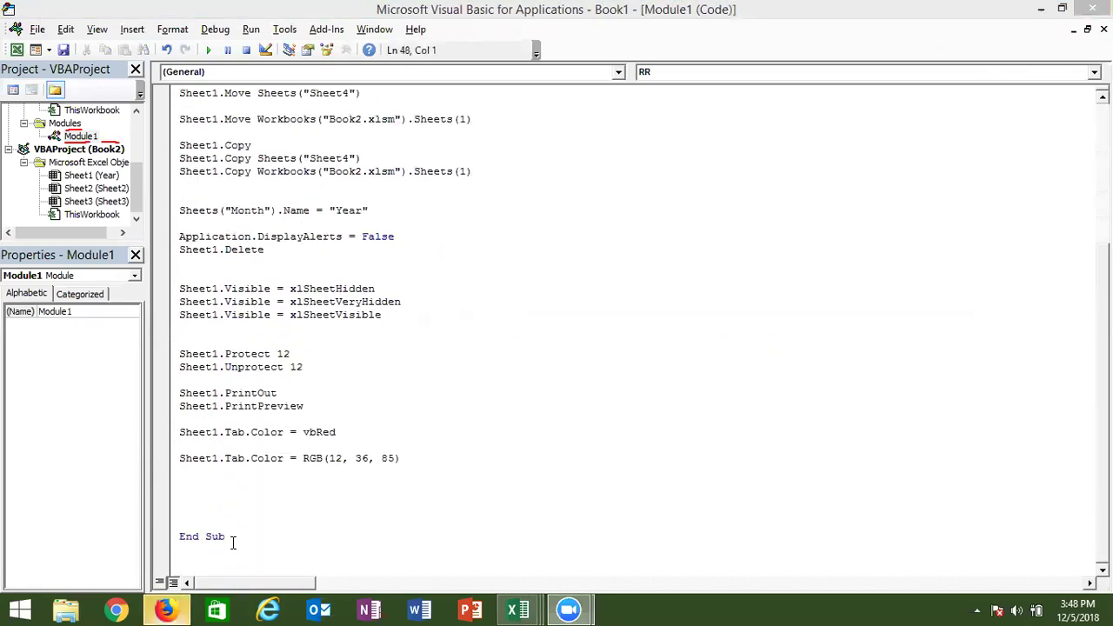
{"action": "key", "text": "alt+Tab"}
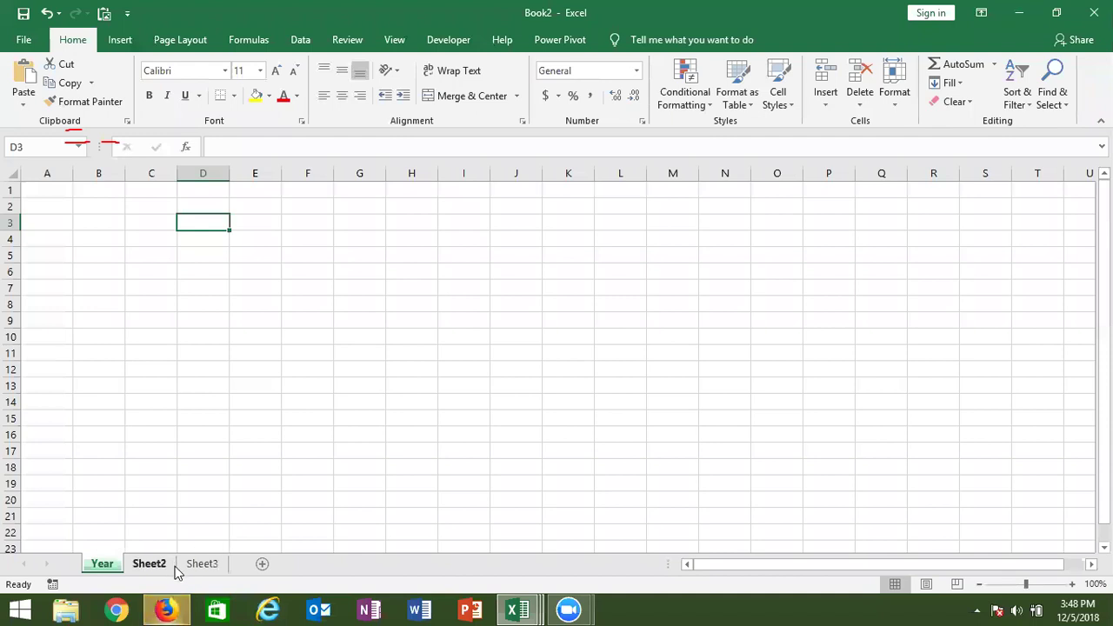
Group the Year, Sheet2 and Sheet3 tabs, and decline Firefox's default-browser prompt.
{"action": "left_click", "coordinate": [173, 565], "text": "ctrl"}
{"action": "left_click", "coordinate": [196, 566], "text": "ctrl"}
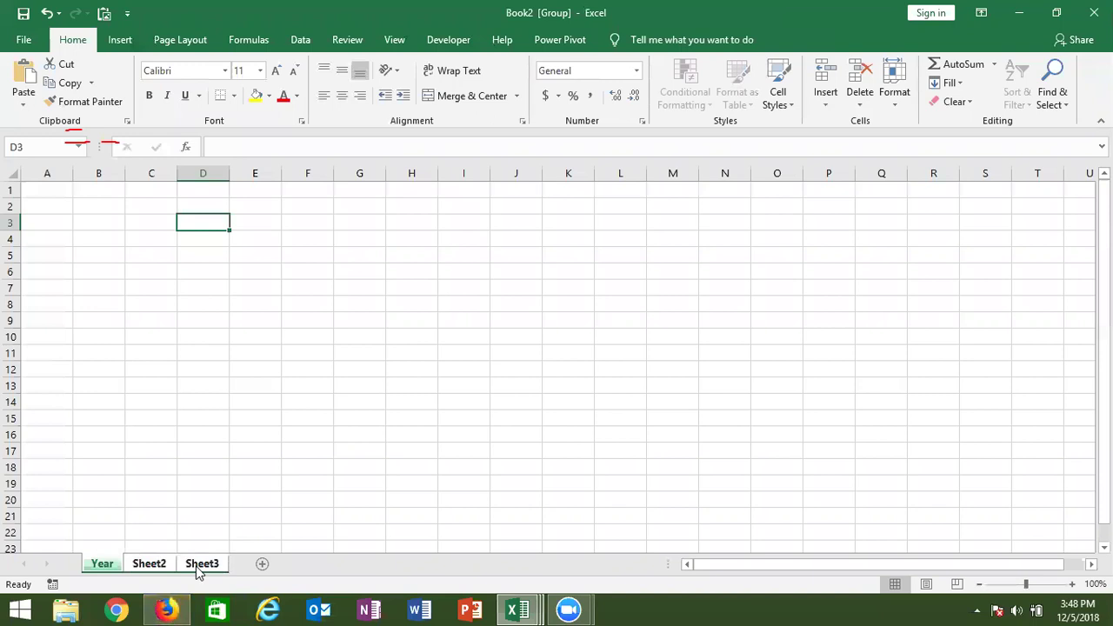
{"action": "right_click", "coordinate": [168, 606]}
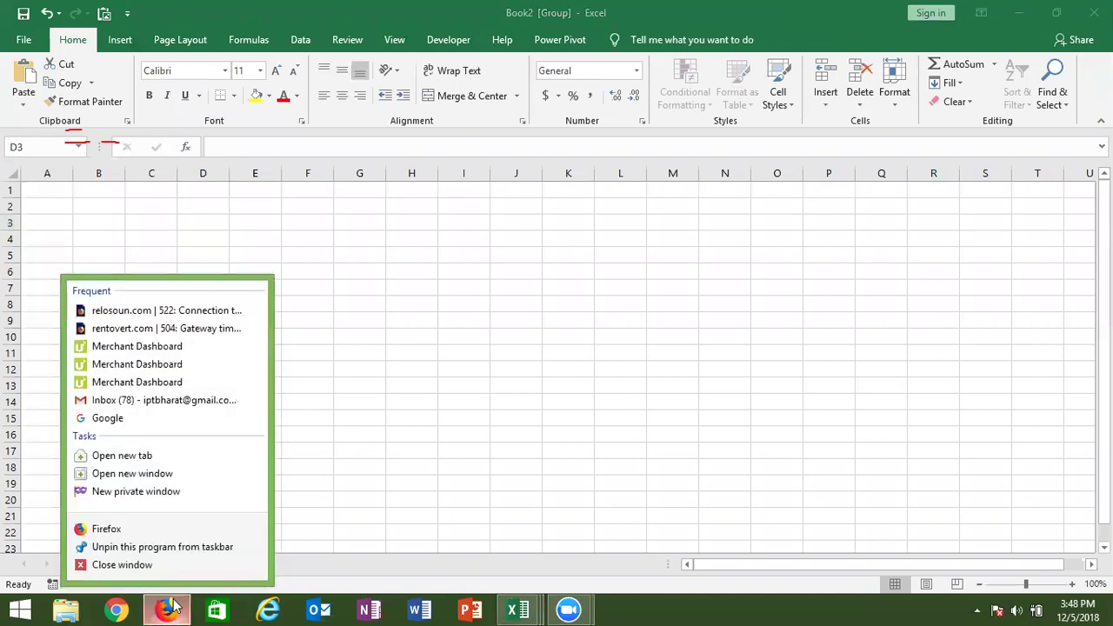
{"action": "left_click", "coordinate": [170, 568]}
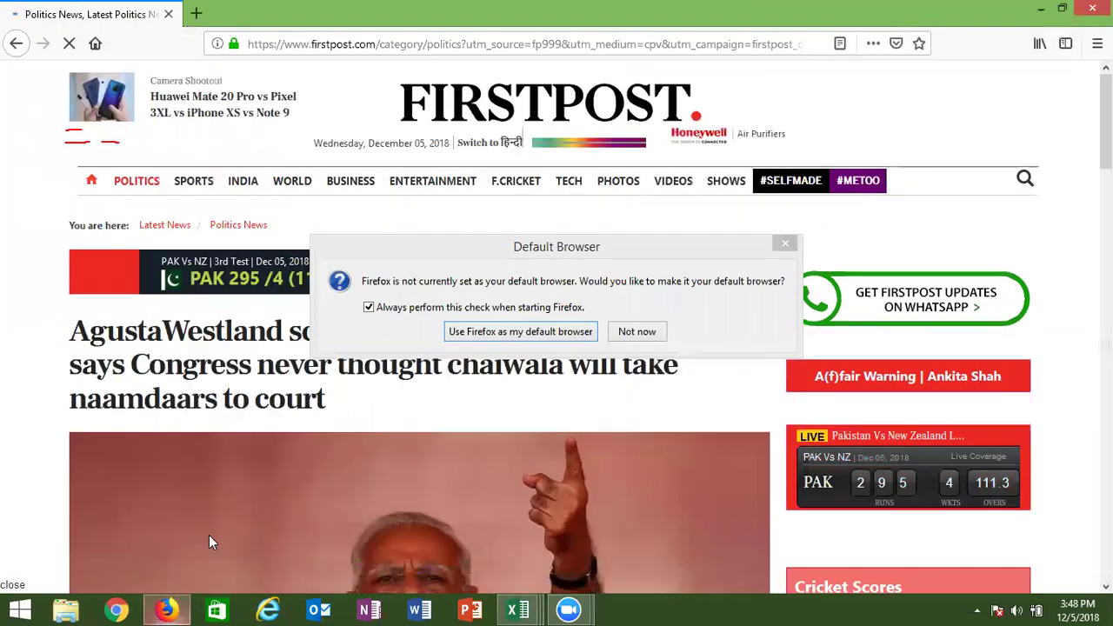
{"action": "left_click", "coordinate": [650, 318]}
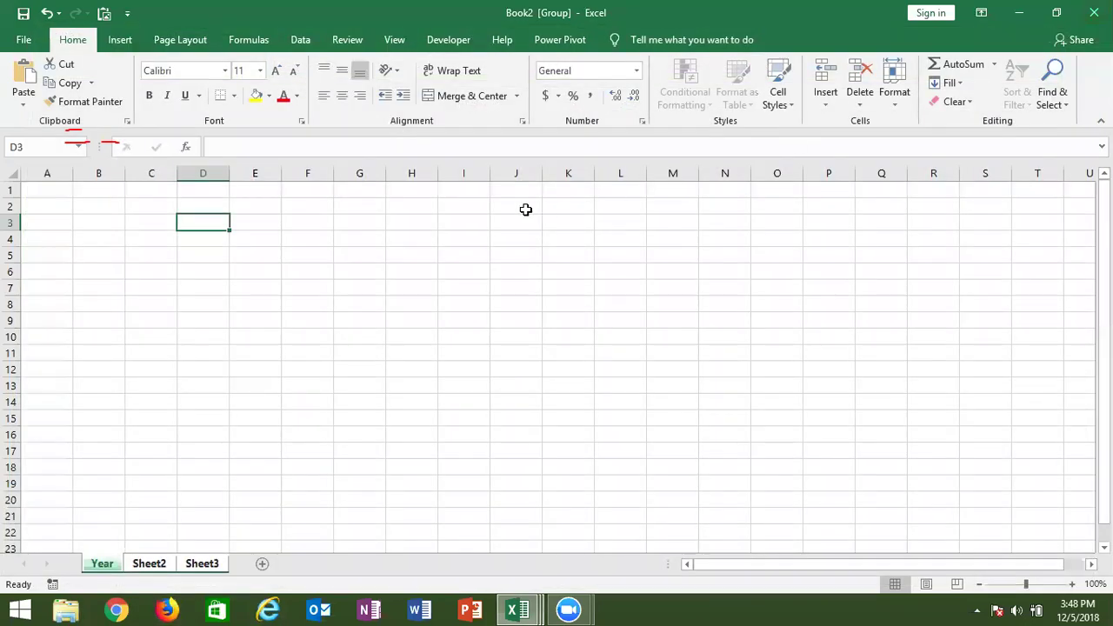
Select cell J2 to ungroup, insert a new blank Sheet4, and return to the VBA editor.
{"action": "left_click", "coordinate": [522, 209]}
{"action": "left_click", "coordinate": [263, 565]}
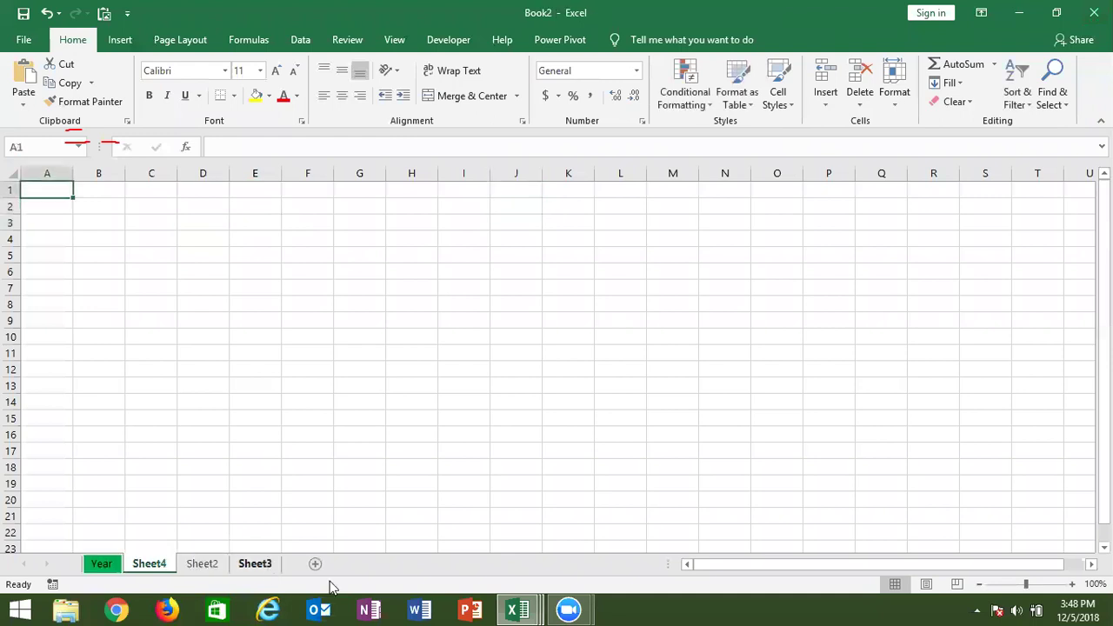
{"action": "mouse_move", "coordinate": [519, 608]}
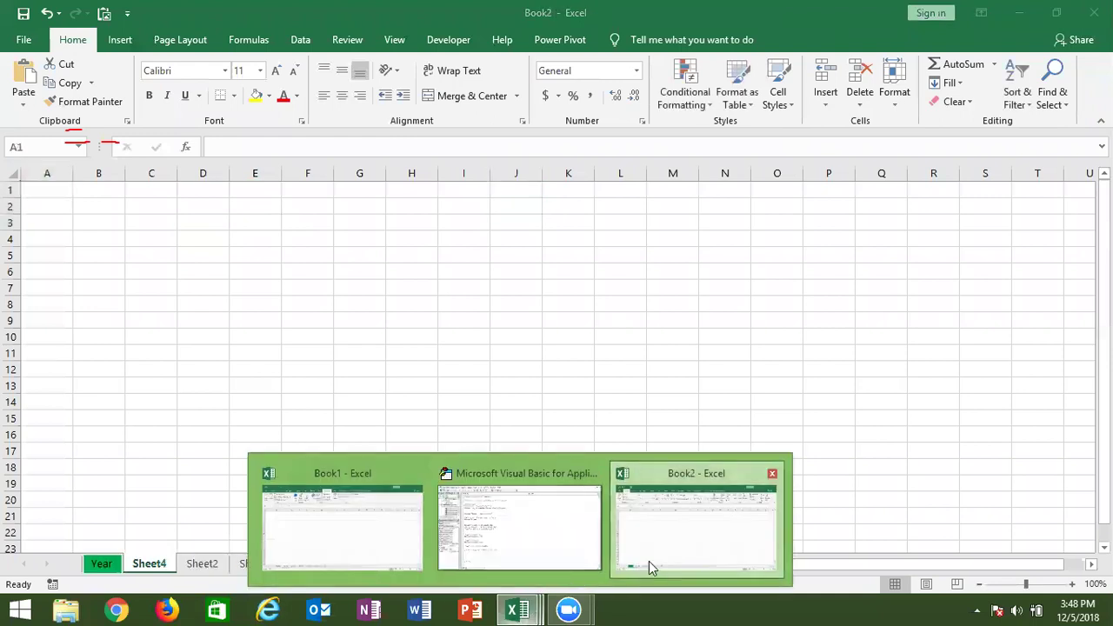
{"action": "left_click", "coordinate": [648, 561]}
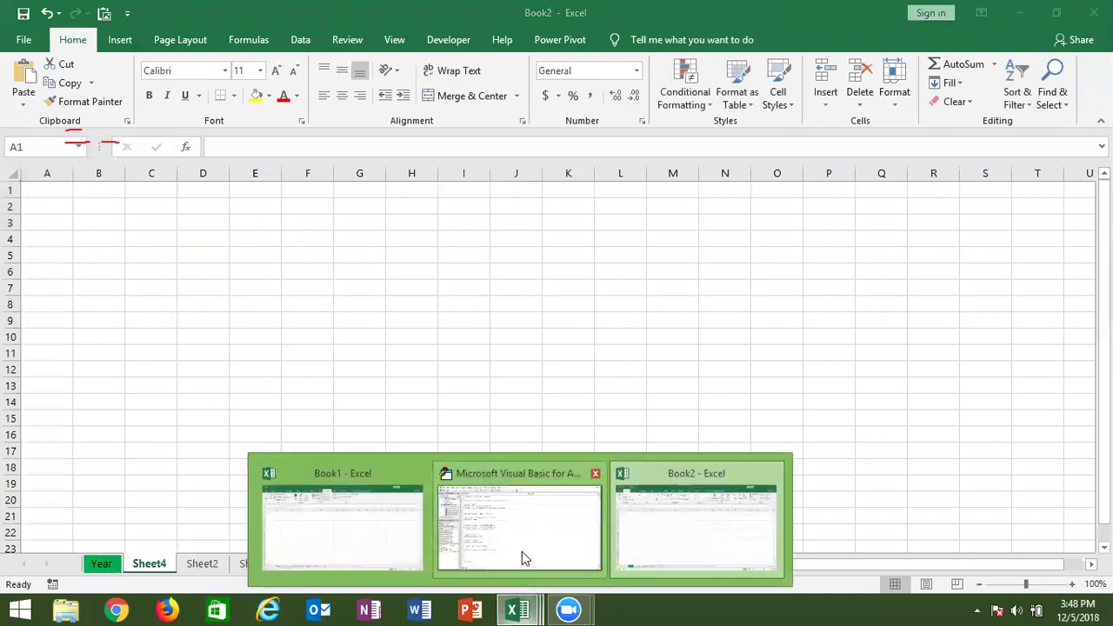
{"action": "left_click", "coordinate": [521, 551]}
Add the line Sheets(Array("Year", "Sheet2", "Sheet3")).Select at the end of the macro.
{"action": "type", "text": "sheets"}
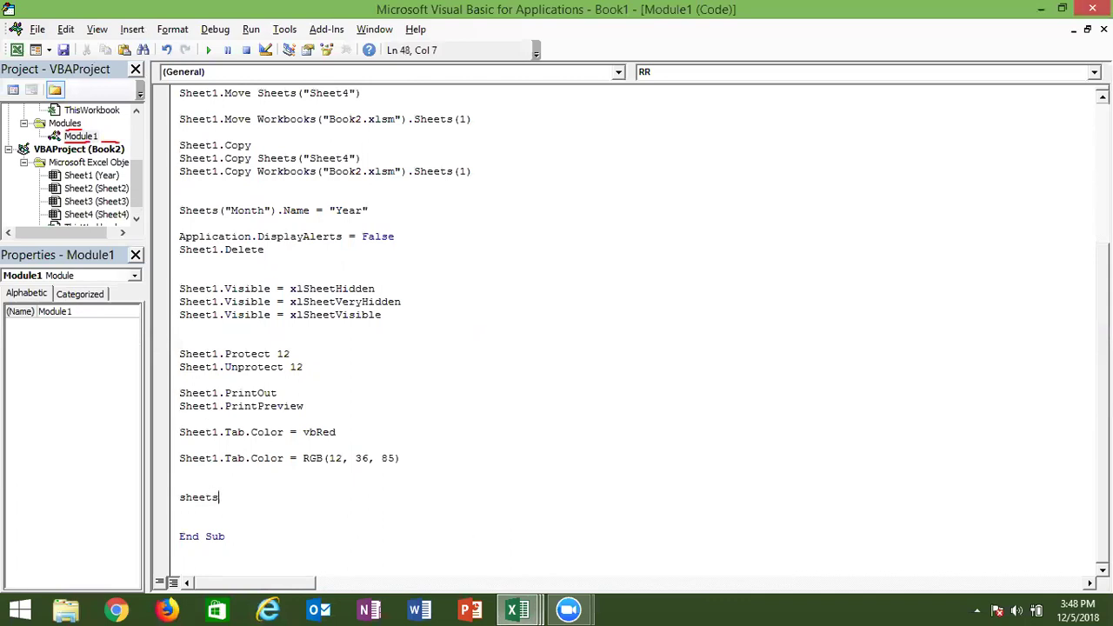
{"action": "type", "text": "("}
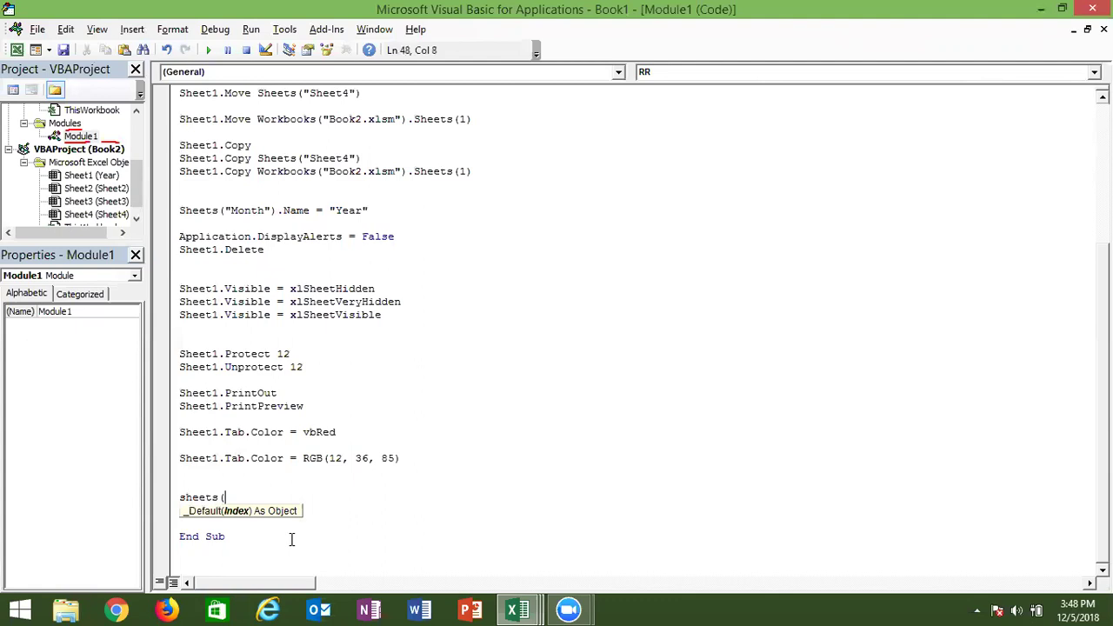
{"action": "type", "text": "Array(\""}
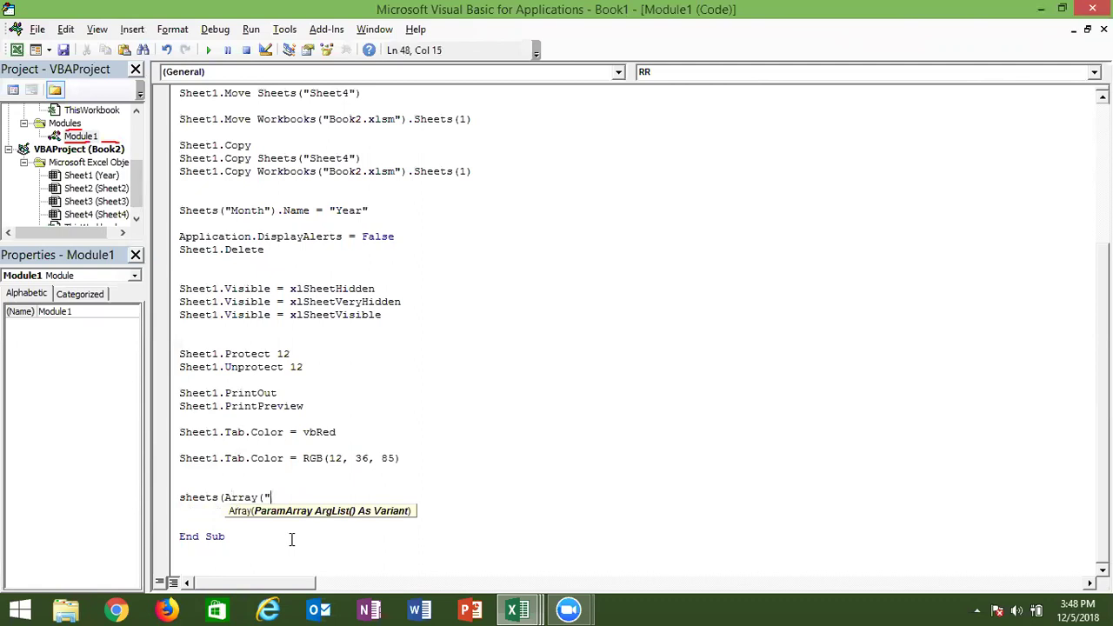
{"action": "type", "text": "Shh"}
{"action": "key", "text": "BackSpace"}
{"action": "type", "text": "ee"}
{"action": "key", "text": "BackSpace"}
{"action": "key", "text": "BackSpace"}
{"action": "key", "text": "BackSpace"}
{"action": "key", "text": "BackSpace"}
{"action": "type", "text": "Year\",\"Sheet2\""}
{"action": "type", "text": ",\"Shet"}
{"action": "key", "text": "BackSpace"}
{"action": "type", "text": "et3\""}
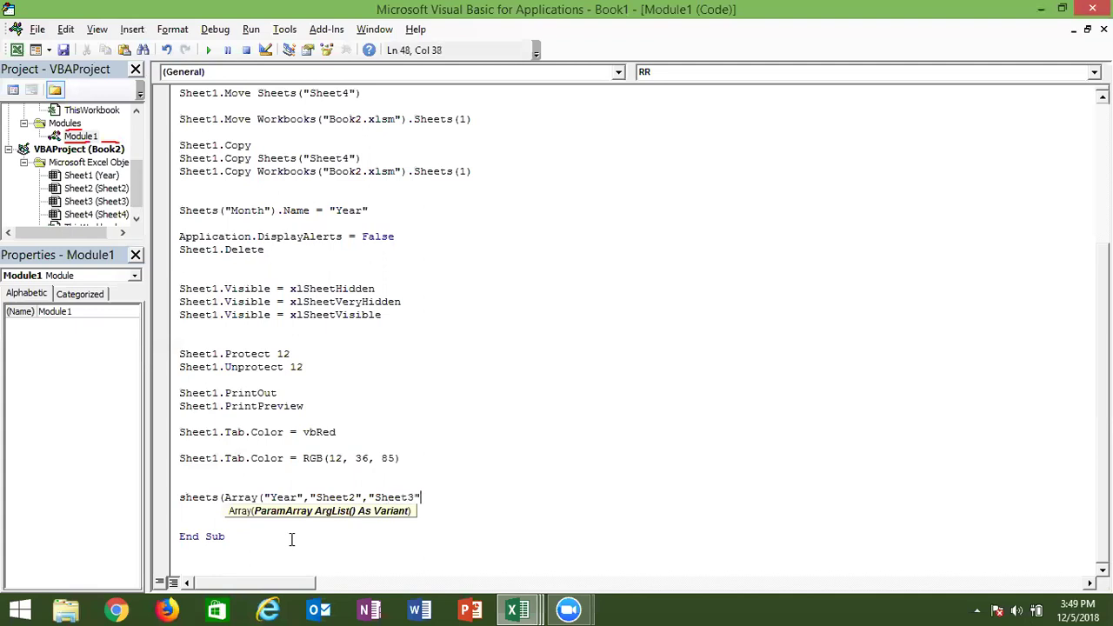
{"action": "type", "text": ")).select"}
{"action": "left_click", "coordinate": [362, 485]}
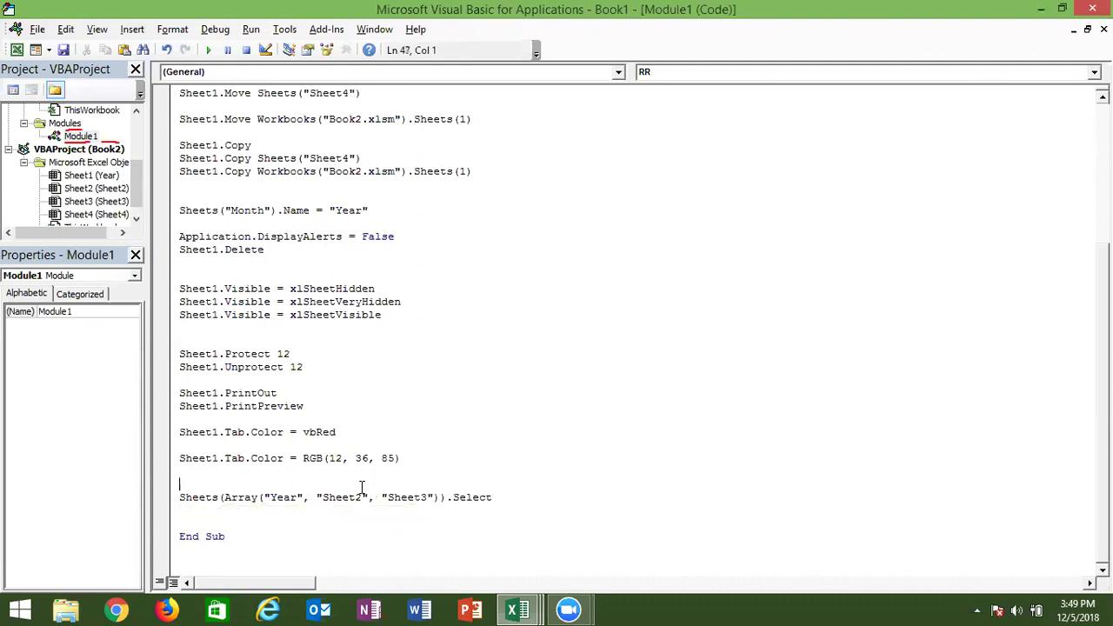
Insert a Sheet1.Activate line above the Sheets Array line.
{"action": "left_click", "coordinate": [272, 210]}
{"action": "key", "text": "Down"}
{"action": "key", "text": "Down"}
{"action": "key", "text": "Down"}
{"action": "key", "text": "Down"}
{"action": "key", "text": "Down"}
{"action": "key", "text": "Down"}
{"action": "key", "text": "Down"}
{"action": "key", "text": "Down"}
{"action": "key", "text": "Down"}
{"action": "key", "text": "Down"}
{"action": "key", "text": "Return"}
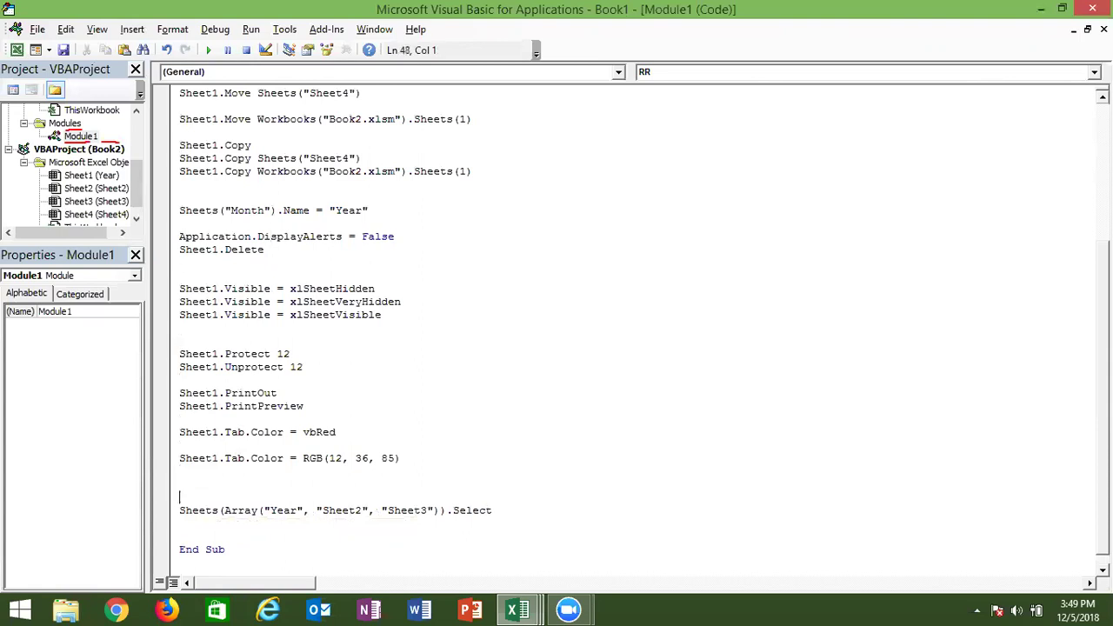
{"action": "type", "text": "sheet1."}
{"action": "left_click", "coordinate": [273, 211]}
{"action": "key", "text": "Return"}
{"action": "key", "text": "BackSpace"}
{"action": "type", "text": "."}
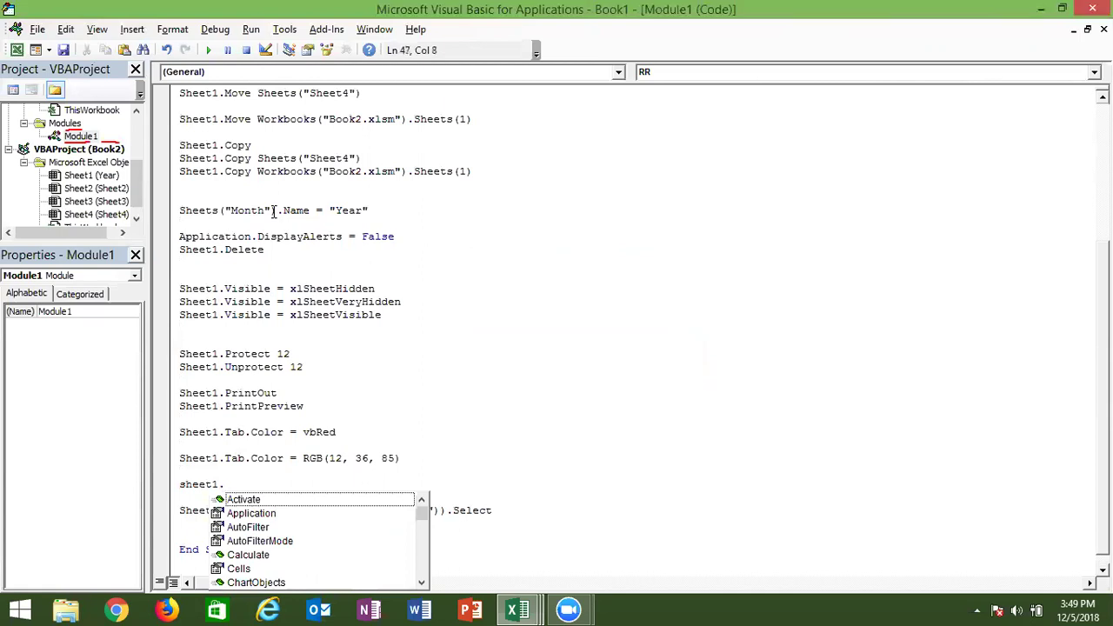
{"action": "key", "text": "Tab"}
{"action": "left_click", "coordinate": [319, 223]}
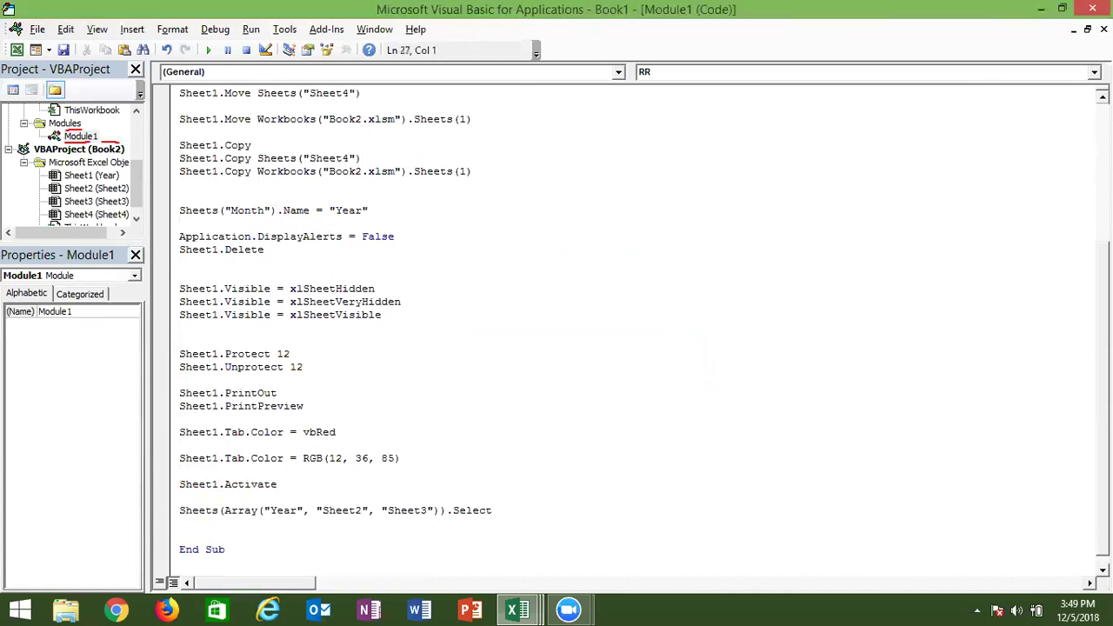
Review the macro's Select lines and the Sheet1.Activate line, highlighting each keyword.
{"action": "scroll", "coordinate": [848, 139], "scroll_direction": "up", "scroll_amount": 4}
{"action": "scroll", "coordinate": [847, 139], "scroll_direction": "up", "scroll_amount": 1}
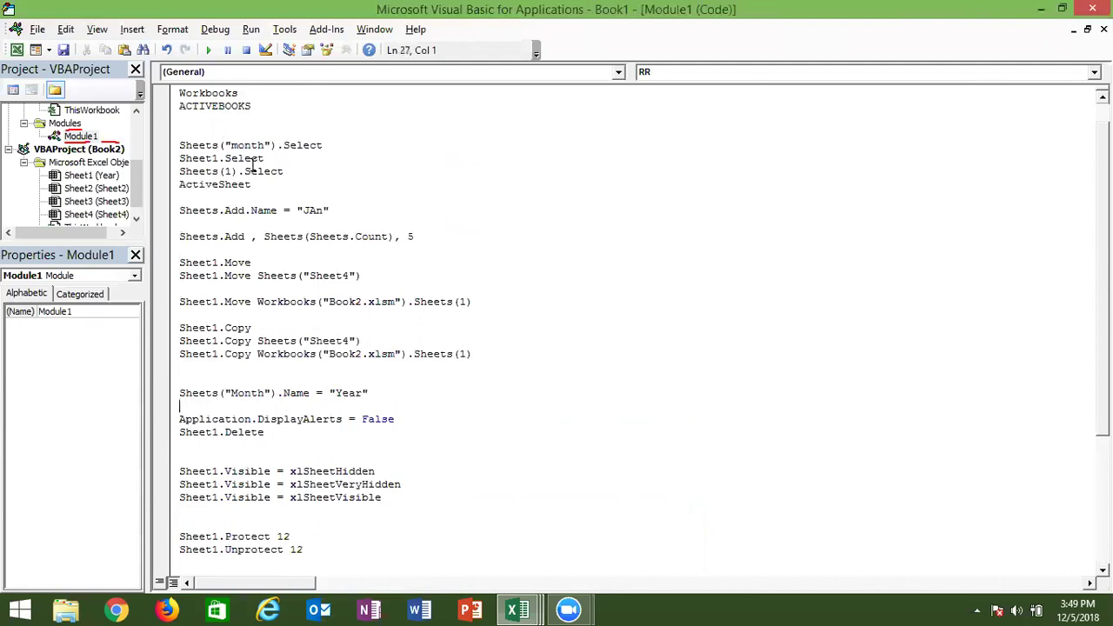
{"action": "left_click", "coordinate": [293, 146]}
{"action": "double_click", "coordinate": [293, 146]}
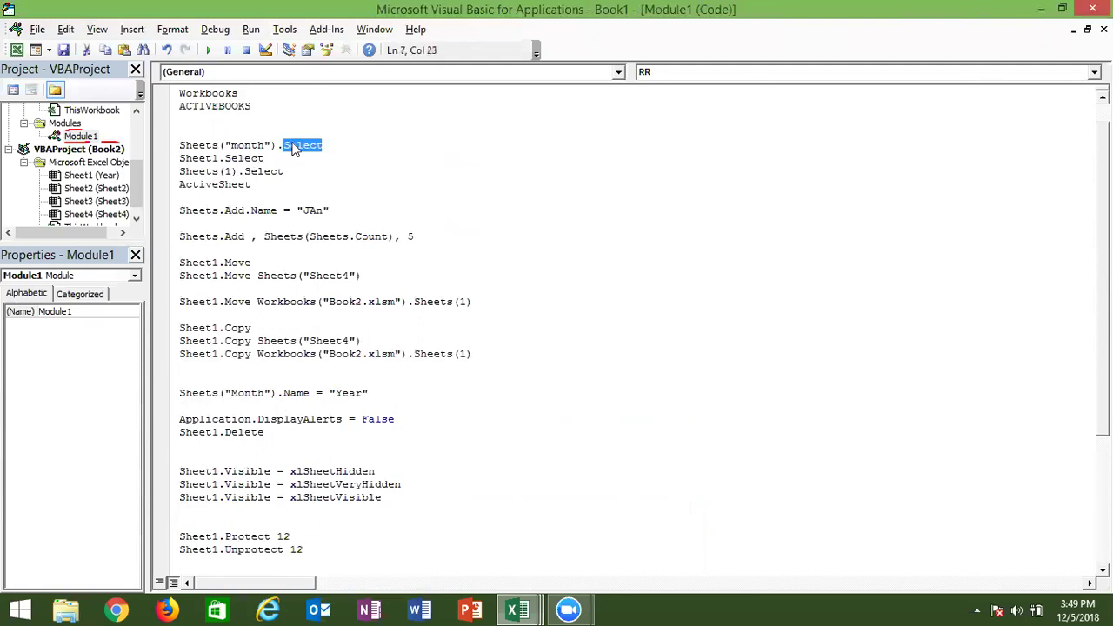
{"action": "double_click", "coordinate": [259, 158]}
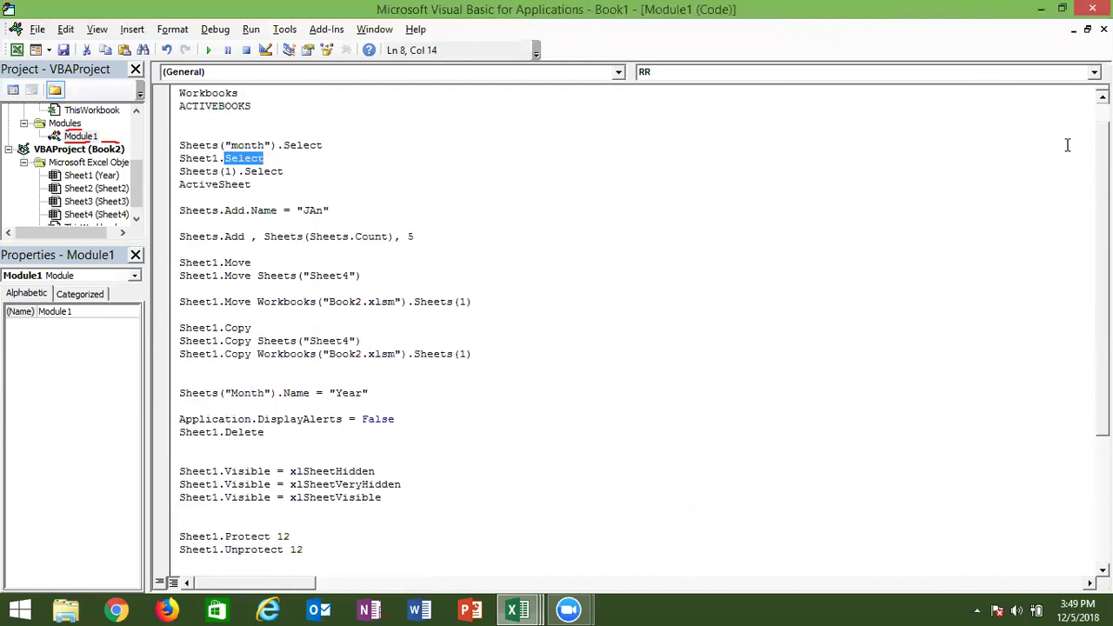
{"action": "scroll", "coordinate": [1102, 437], "scroll_direction": "down", "scroll_amount": 3}
{"action": "scroll", "coordinate": [1102, 436], "scroll_direction": "down", "scroll_amount": 1}
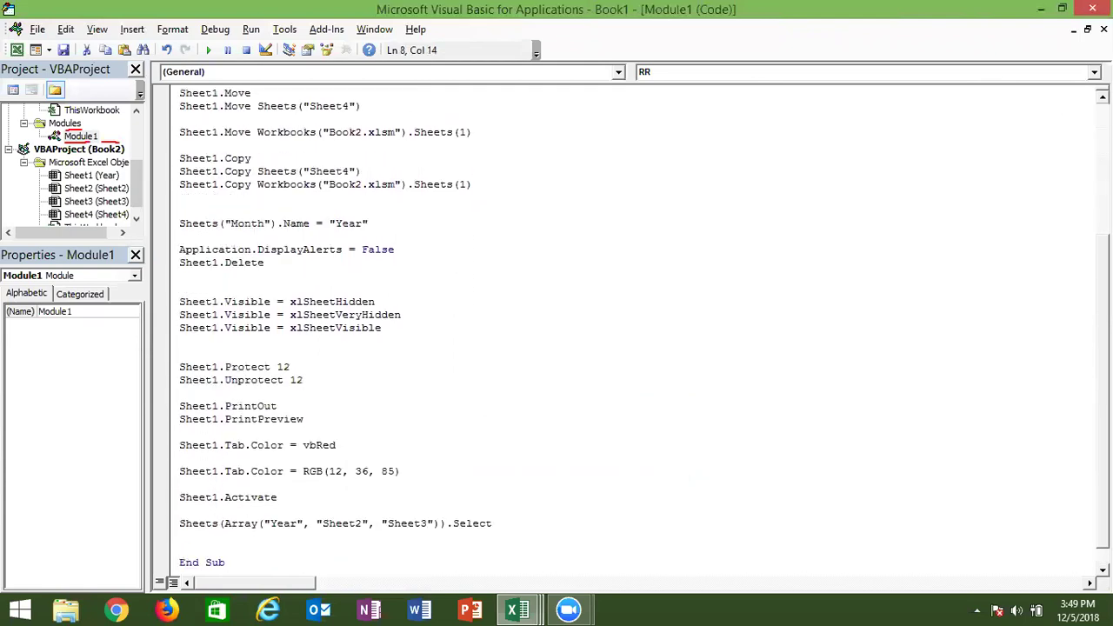
{"action": "scroll", "coordinate": [913, 408], "scroll_direction": "down", "scroll_amount": 1}
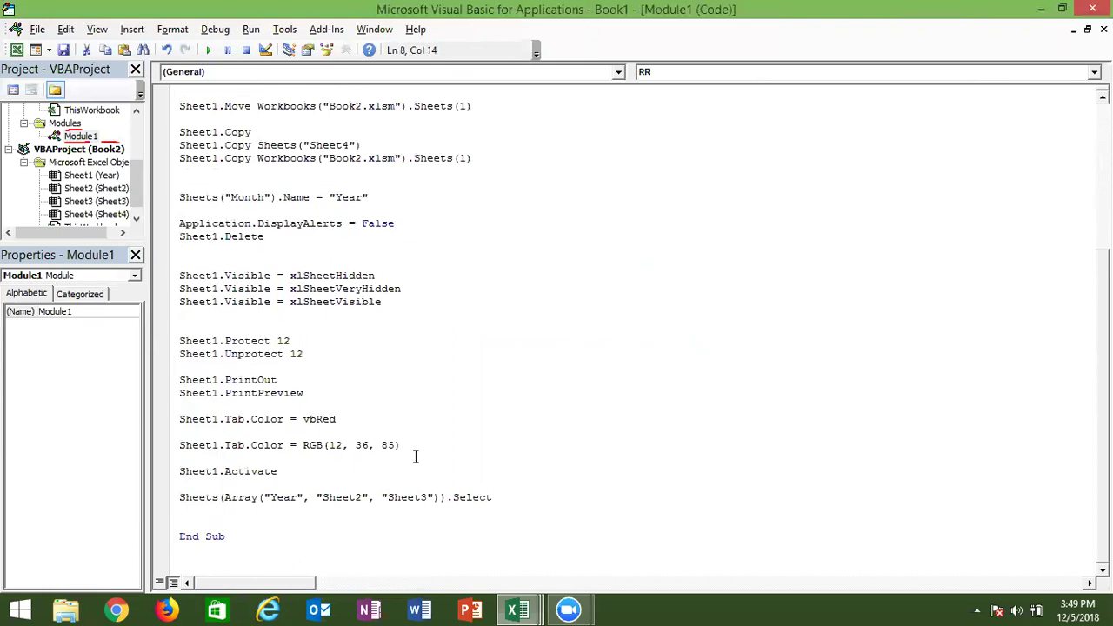
{"action": "left_click", "coordinate": [251, 471]}
{"action": "double_click", "coordinate": [251, 470]}
Select the whole macro code from End Sub up to Sub RR().
{"action": "key", "text": "Down"}
{"action": "key", "text": "Down"}
{"action": "key", "text": "Down"}
{"action": "key", "text": "Down"}
{"action": "key", "text": "Up"}
{"action": "key", "text": "Up"}
{"action": "key", "text": "End"}
{"action": "key", "text": "shift+Up"}
{"action": "key", "text": "shift+Up"}
{"action": "key", "text": "shift+Up"}
{"action": "key", "text": "shift+Up"}
{"action": "key", "text": "shift+Up"}
{"action": "key", "text": "shift+Up"}
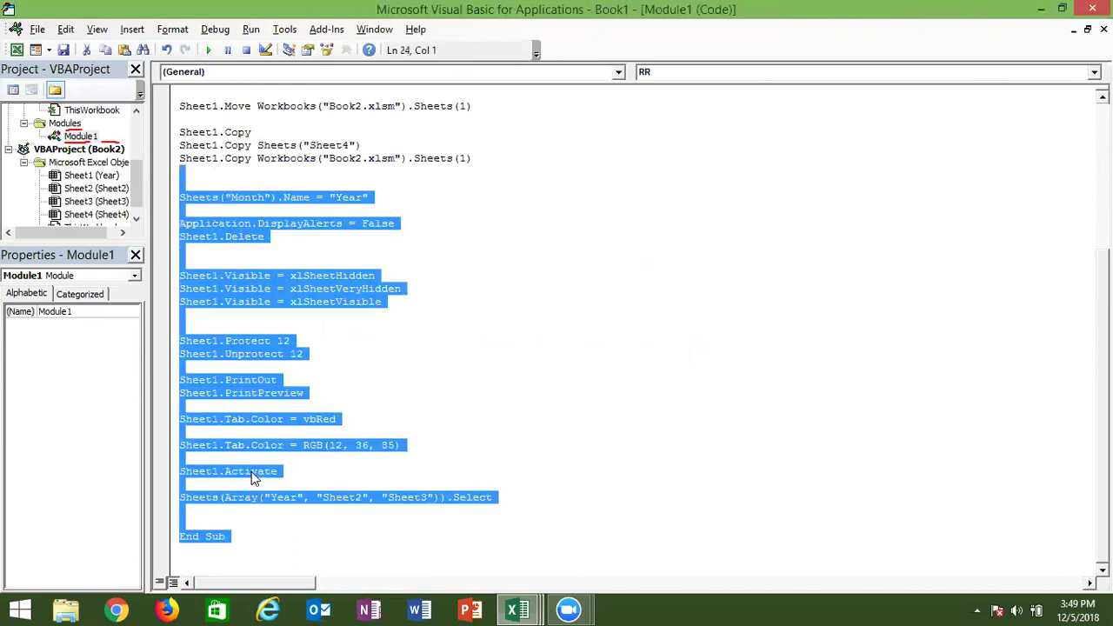
{"action": "key", "text": "shift+Up"}
{"action": "key", "text": "shift+Up"}
{"action": "key", "text": "shift+Up"}
{"action": "key", "text": "shift+Up"}
{"action": "key", "text": "shift+Up"}
{"action": "key", "text": "shift+Up"}
{"action": "key", "text": "shift+Left"}
{"action": "key", "text": "shift+Left"}
{"action": "key", "text": "shift+Left"}
{"action": "key", "text": "shift+Left"}
{"action": "key", "text": "shift+Left"}
{"action": "key", "text": "shift+Left"}
{"action": "key", "text": "shift+Left"}
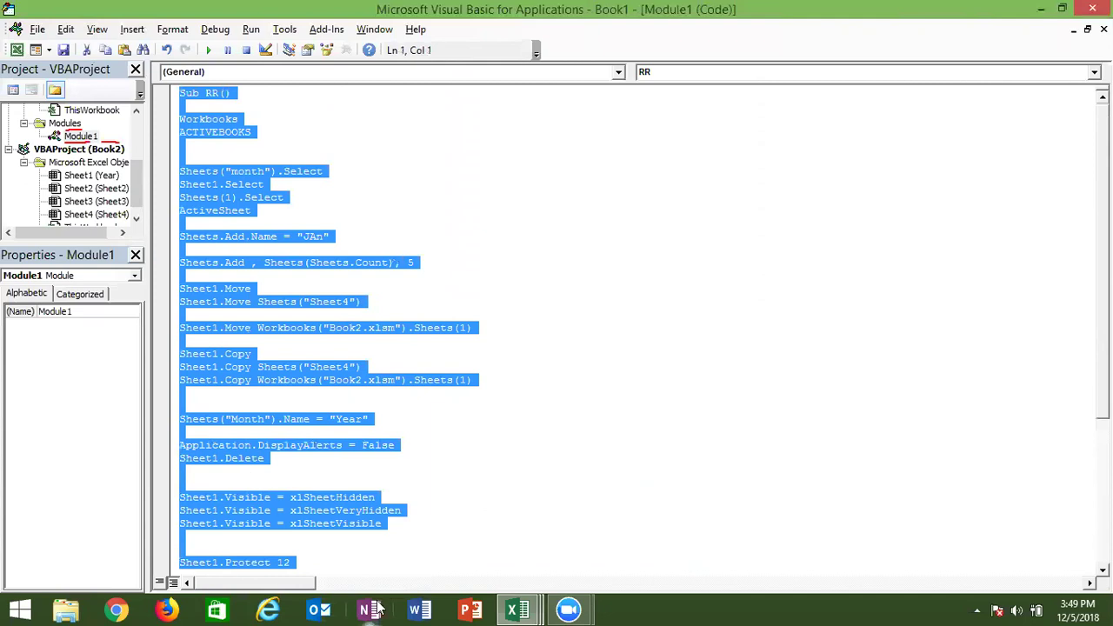
Open gmail.com in the browser and start a new message.
{"action": "left_click", "coordinate": [119, 611]}
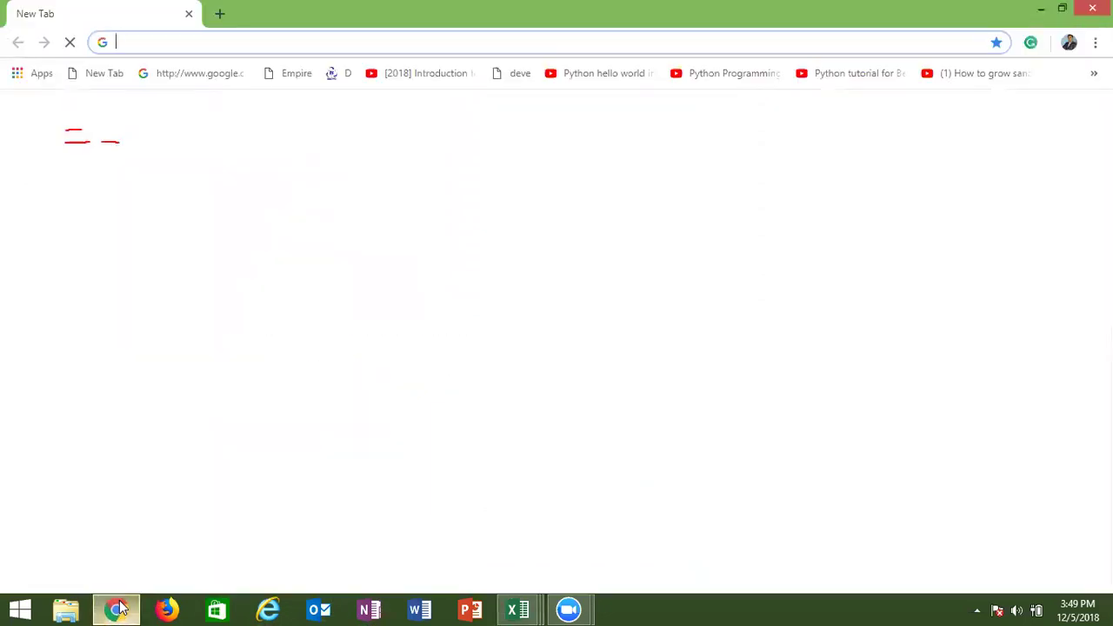
{"action": "type", "text": "gm"}
{"action": "key", "text": "Right"}
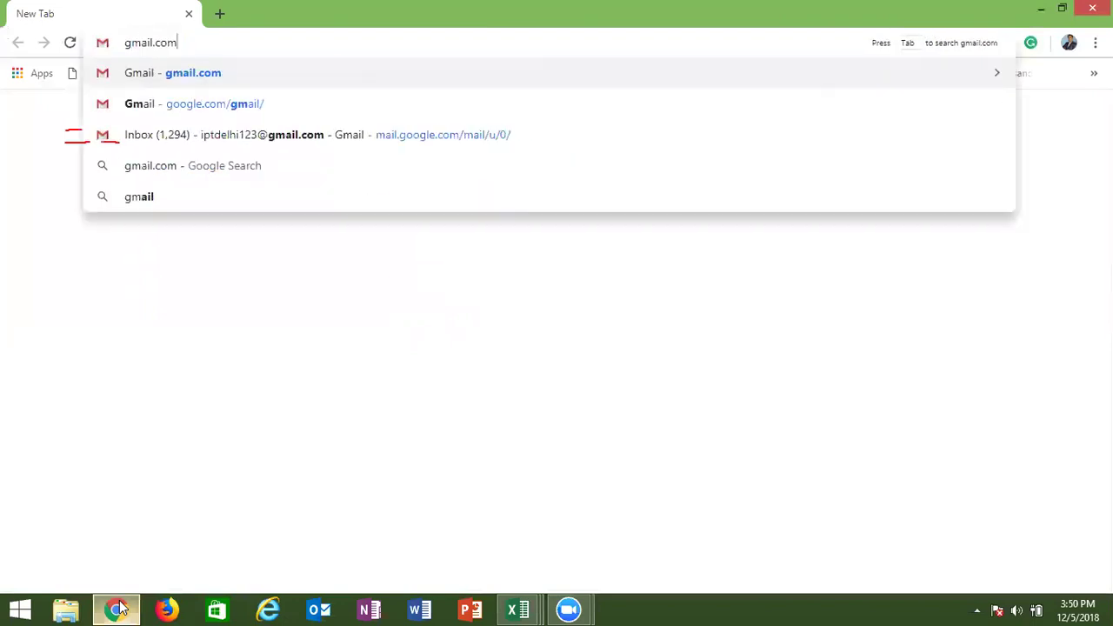
{"action": "key", "text": "Return"}
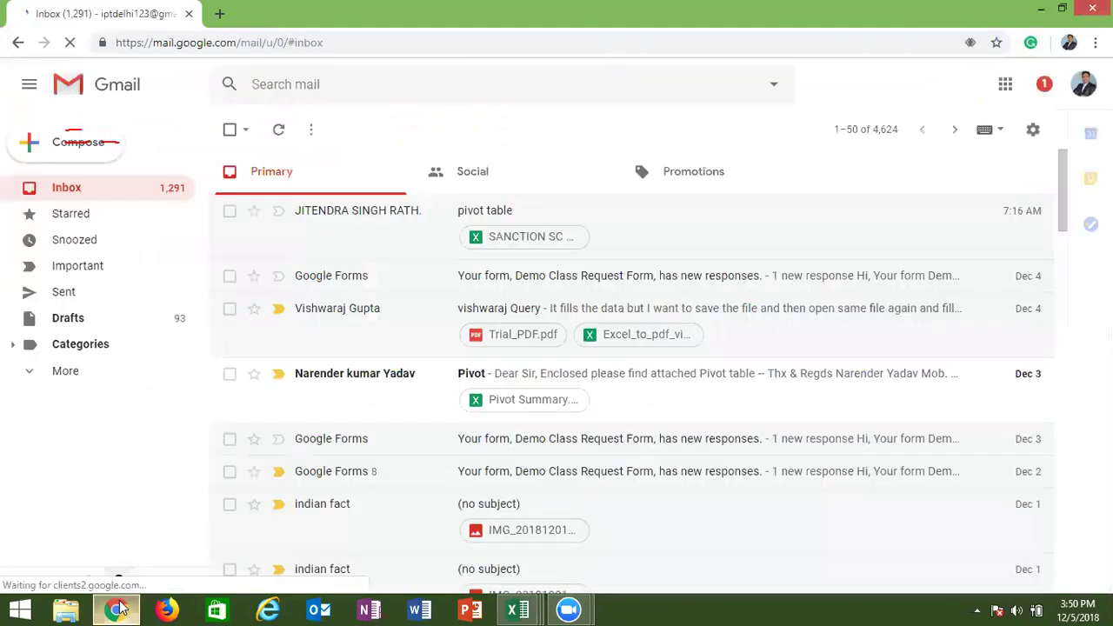
{"action": "left_click", "coordinate": [52, 160]}
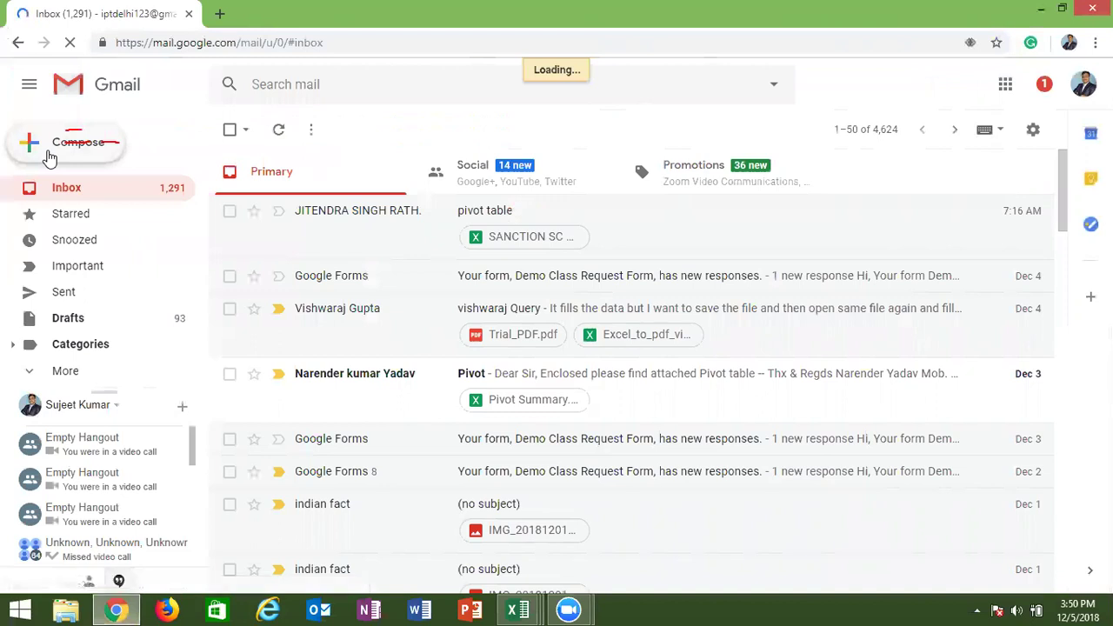
{"action": "left_click", "coordinate": [49, 152]}
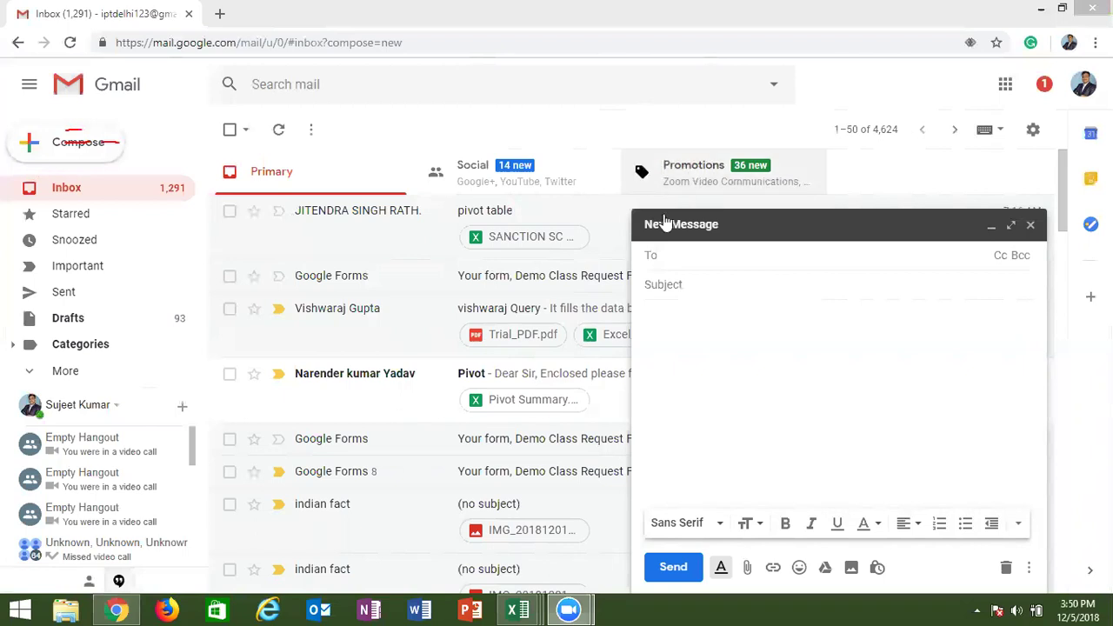
Address the message to the chosen contact and set the subject to 'Sheets Code'.
{"action": "left_click", "coordinate": [674, 255]}
{"action": "type", "text": "b"}
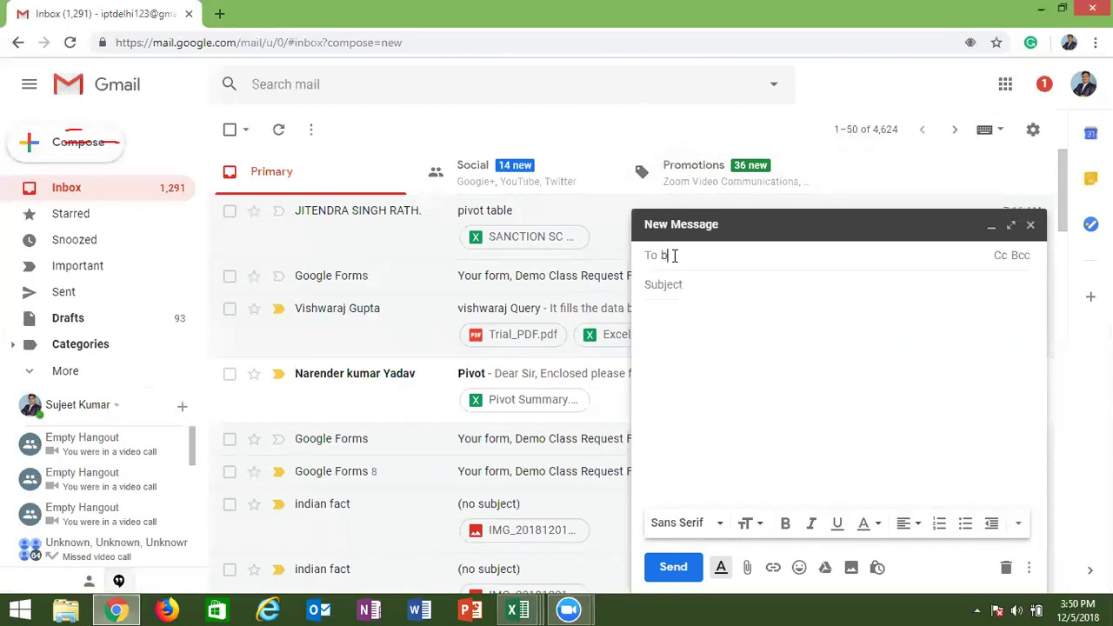
{"action": "type", "text": "har"}
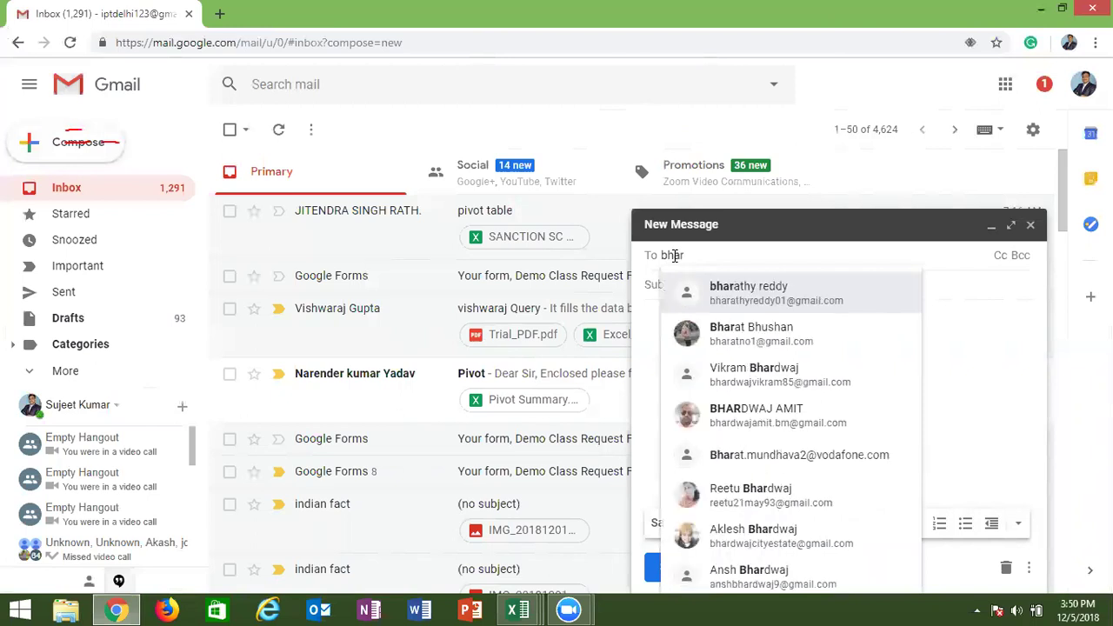
{"action": "mouse_move", "coordinate": [757, 309]}
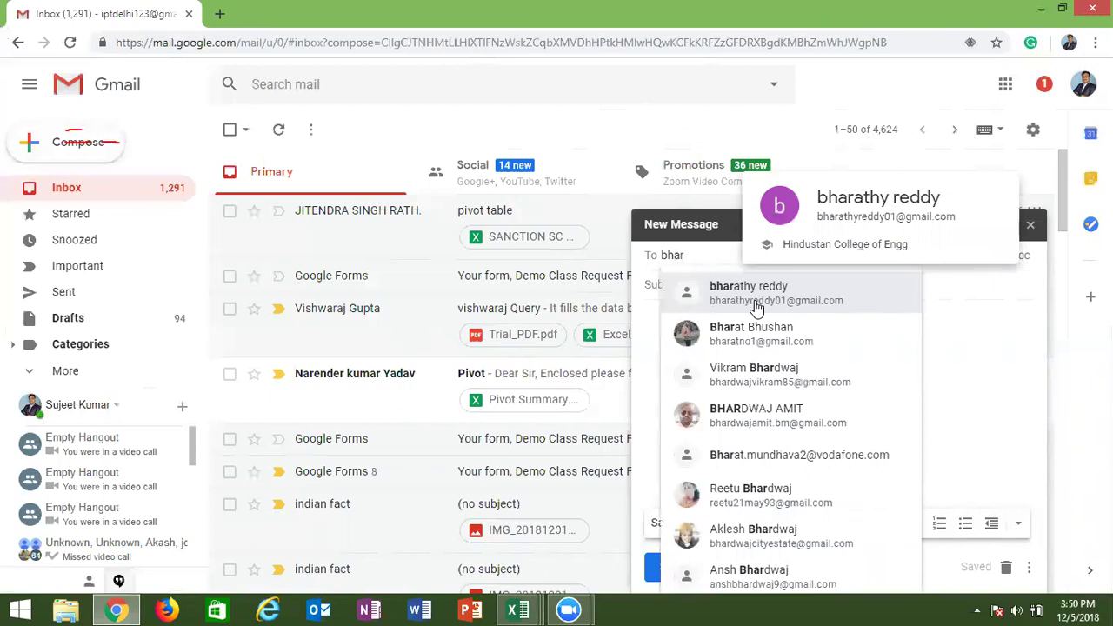
{"action": "left_click", "coordinate": [755, 301]}
{"action": "left_click", "coordinate": [724, 287]}
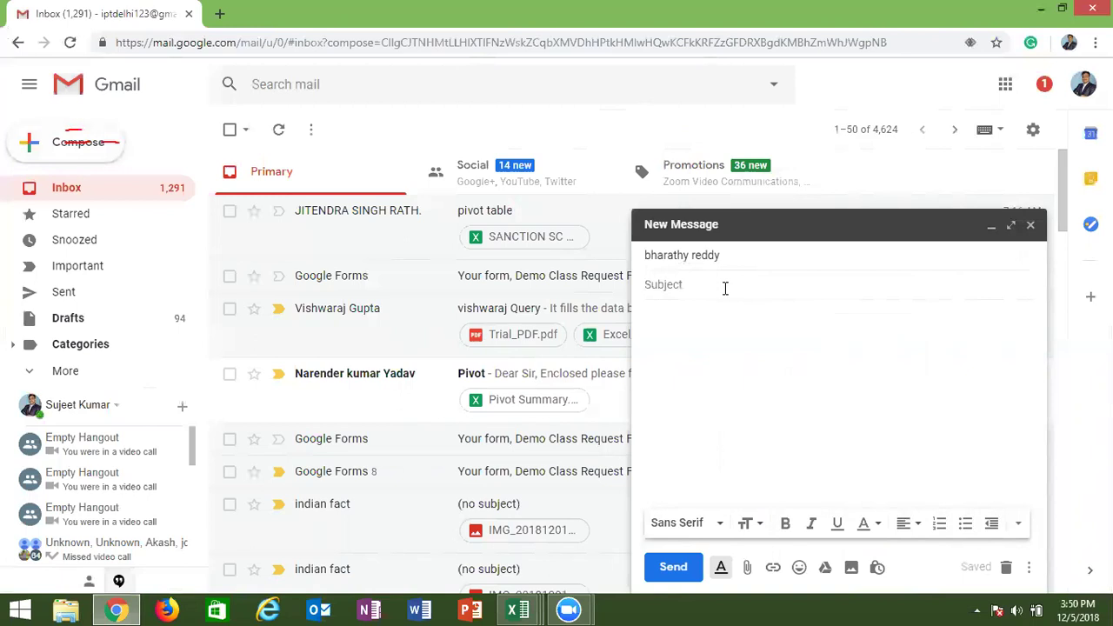
{"action": "type", "text": "g"}
{"action": "key", "text": "BackSpace"}
{"action": "type", "text": "Sheets "}
{"action": "type", "text": "Code"}
Paste the copied VBA code into the body, send it, and show the desktop.
{"action": "left_click", "coordinate": [720, 317]}
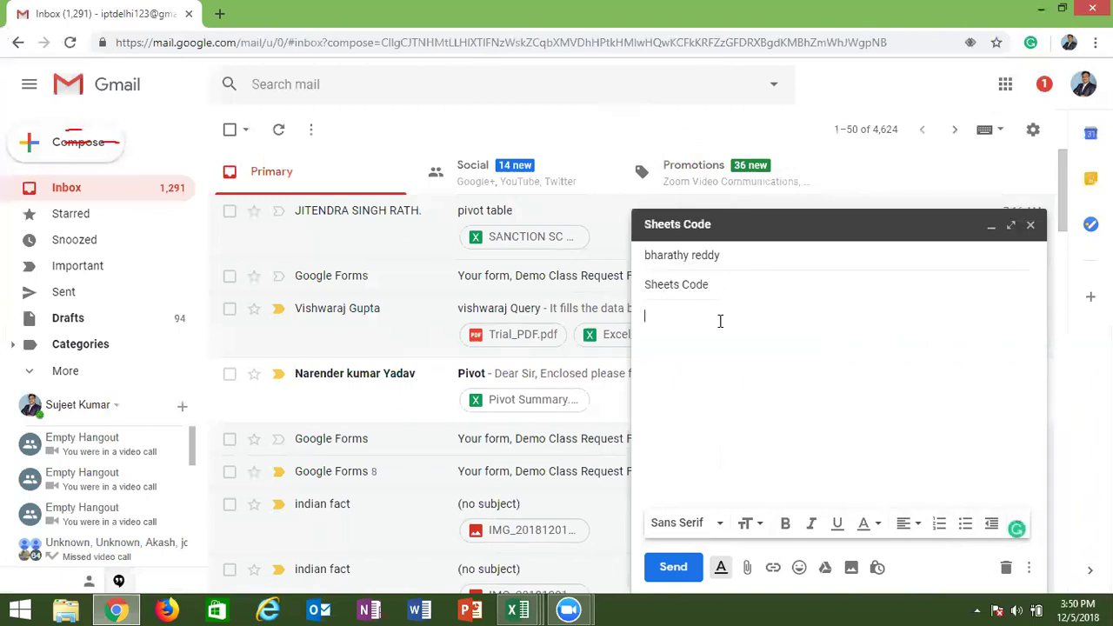
{"action": "key", "text": "ctrl+v"}
{"action": "left_click", "coordinate": [672, 566]}
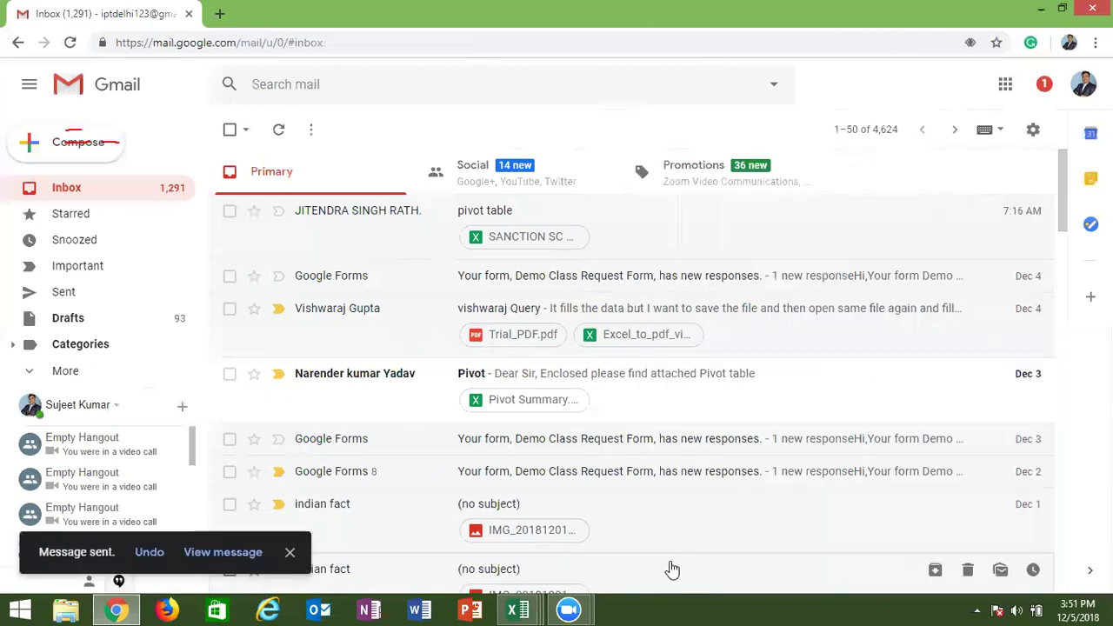
{"action": "key", "text": "super+d"}
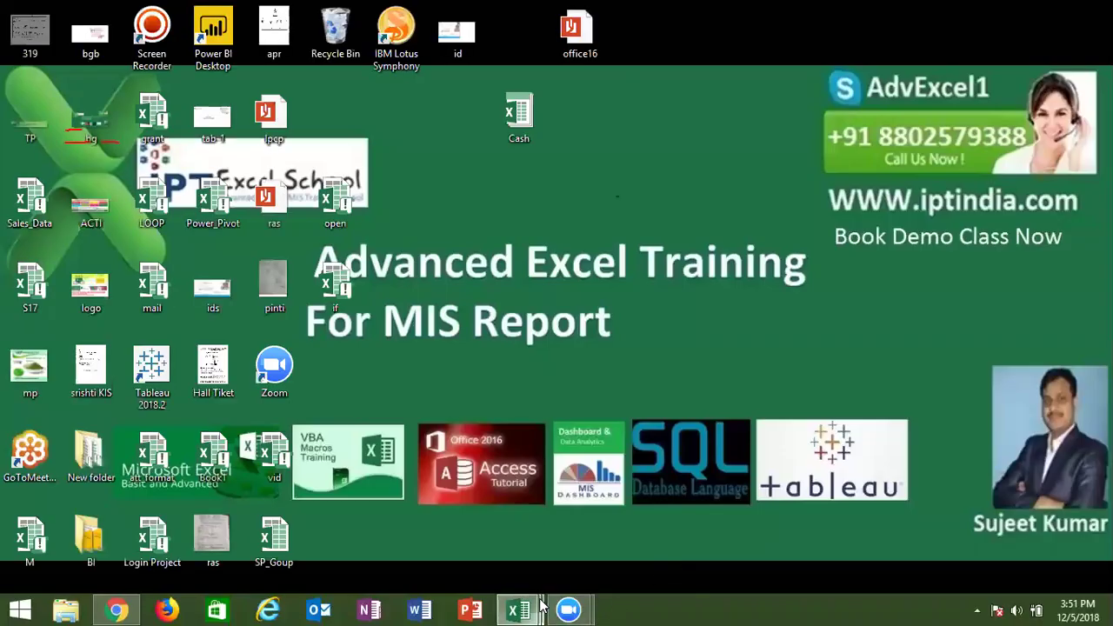
Insert a new Module2 and declare an empty Sub rr macro in it.
{"action": "mouse_move", "coordinate": [521, 608]}
{"action": "left_click", "coordinate": [569, 549]}
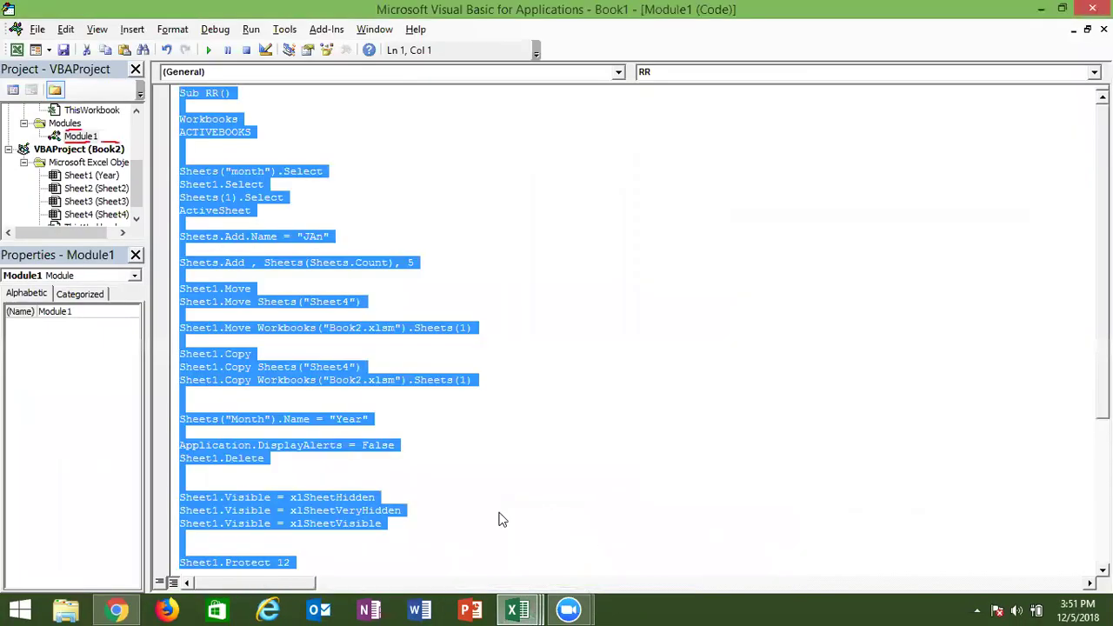
{"action": "left_click", "coordinate": [414, 421]}
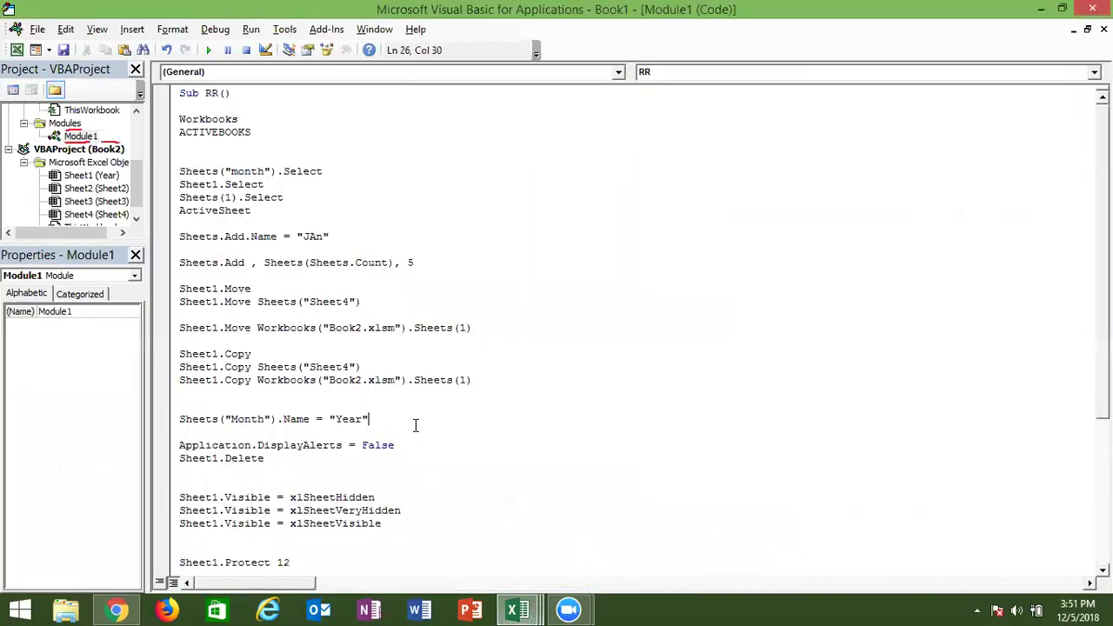
{"action": "left_click", "coordinate": [133, 28]}
{"action": "left_click", "coordinate": [149, 87]}
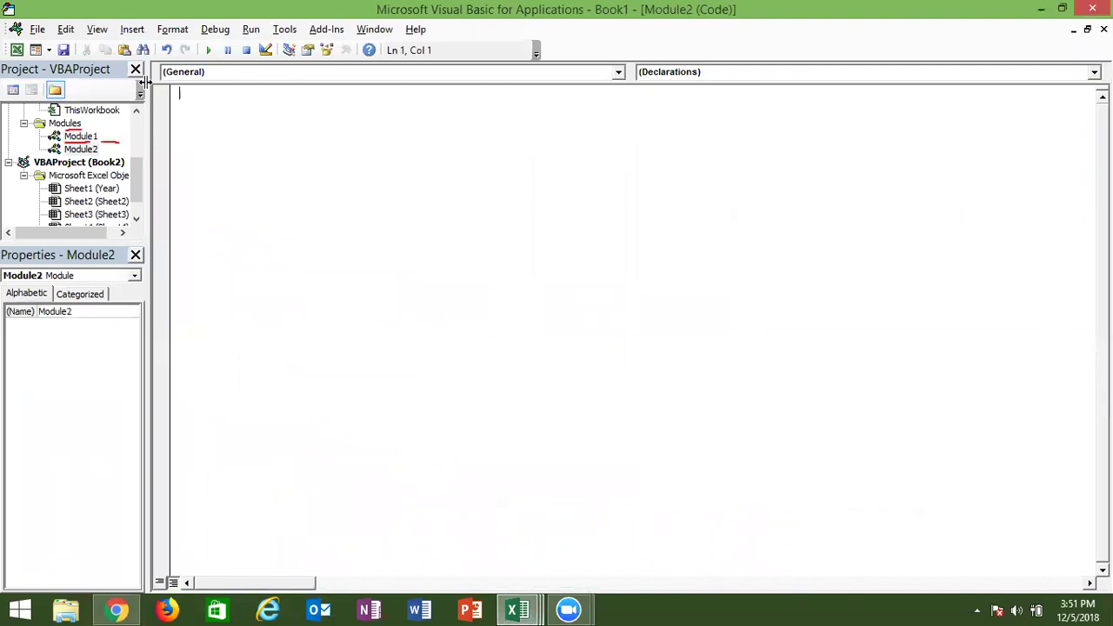
{"action": "type", "text": "sub rr()"}
{"action": "key", "text": "Return"}
{"action": "key", "text": "Return"}
{"action": "key", "text": "Return"}
{"action": "key", "text": "Return"}
{"action": "key", "text": "Return"}
{"action": "key", "text": "Up"}
{"action": "key", "text": "Up"}
{"action": "key", "text": "Up"}
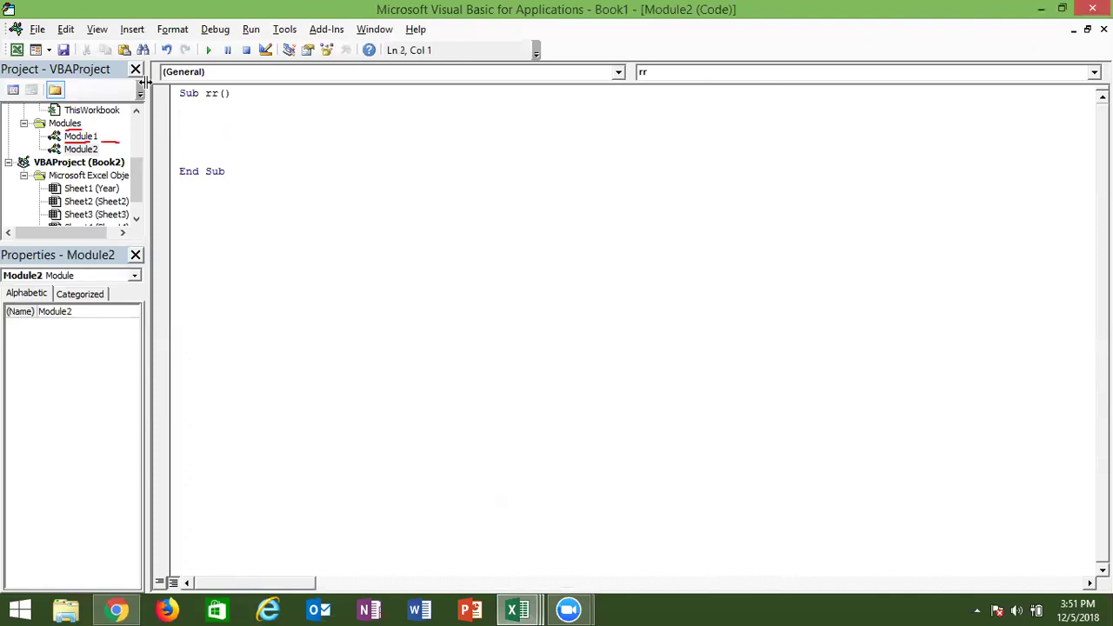
Select cell A1 on Sheet4, then add Range("a1").Select as the first line of rr.
{"action": "key", "text": "alt+Tab"}
{"action": "key", "text": "alt+Tab"}
{"action": "key", "text": "alt+Tab"}
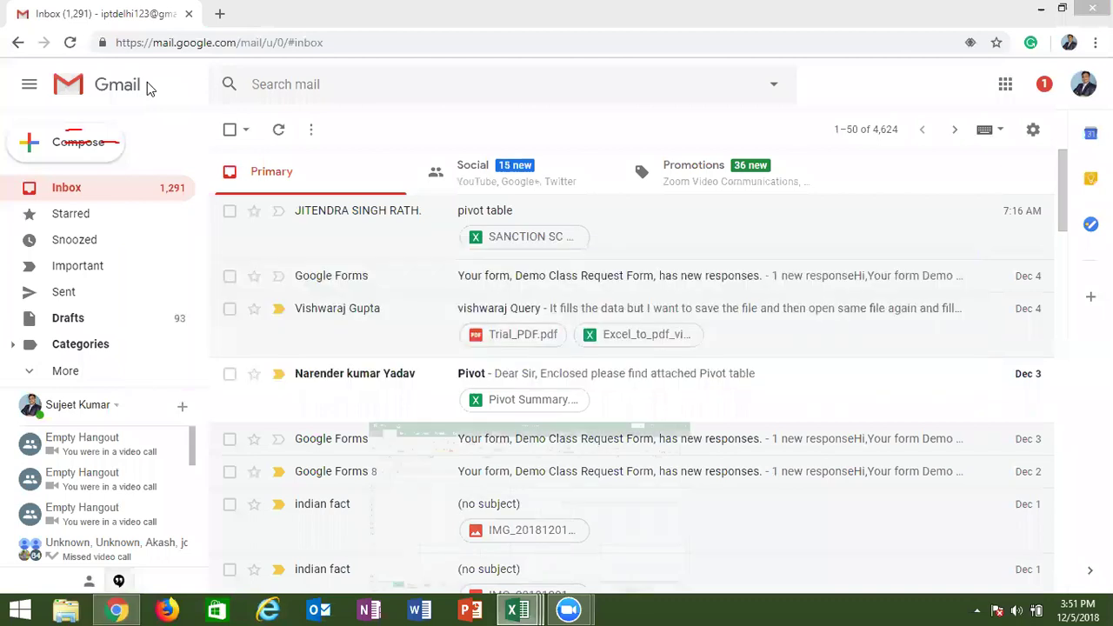
{"action": "left_click", "coordinate": [62, 189]}
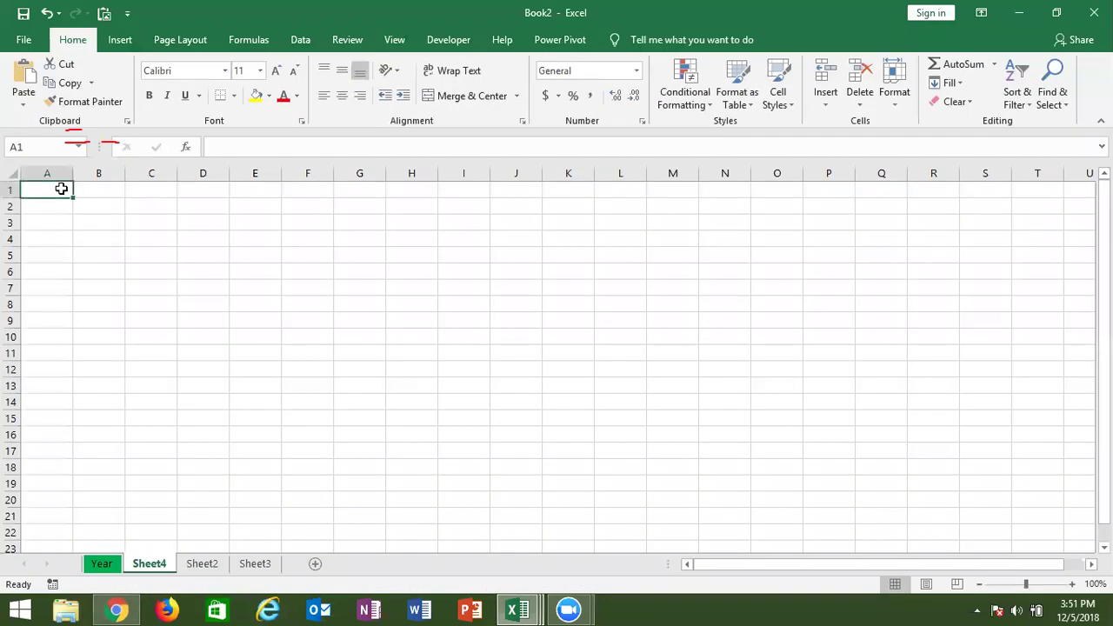
{"action": "key", "text": "alt+Tab"}
{"action": "key", "text": "alt+Tab"}
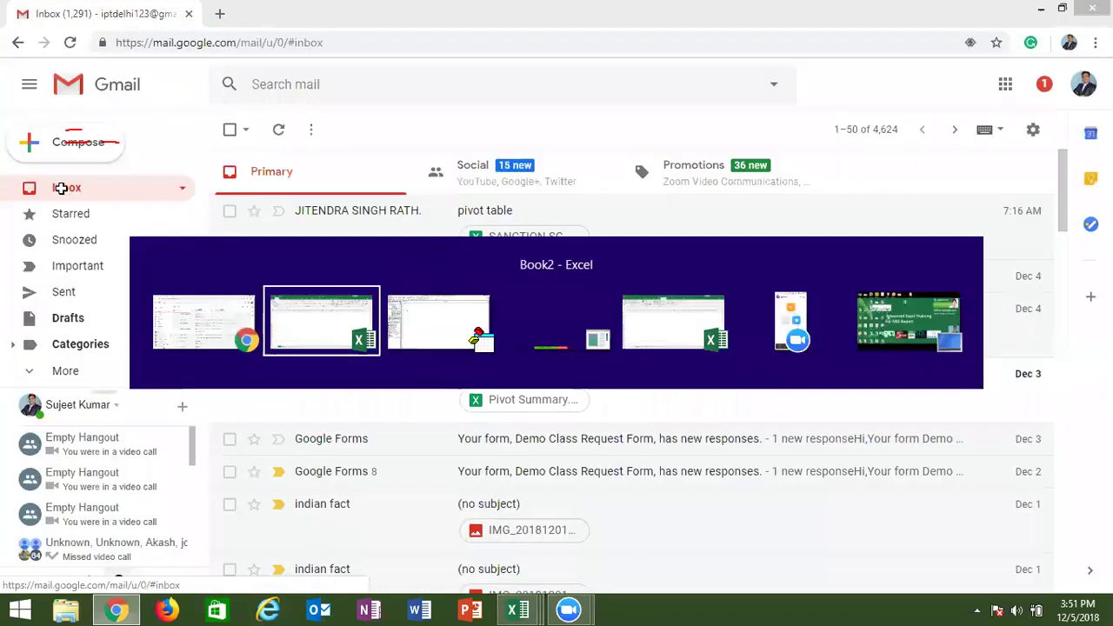
{"action": "key", "text": "alt+Tab"}
{"action": "key", "text": "alt+Tab"}
{"action": "type", "text": "range(\"a1\")"}
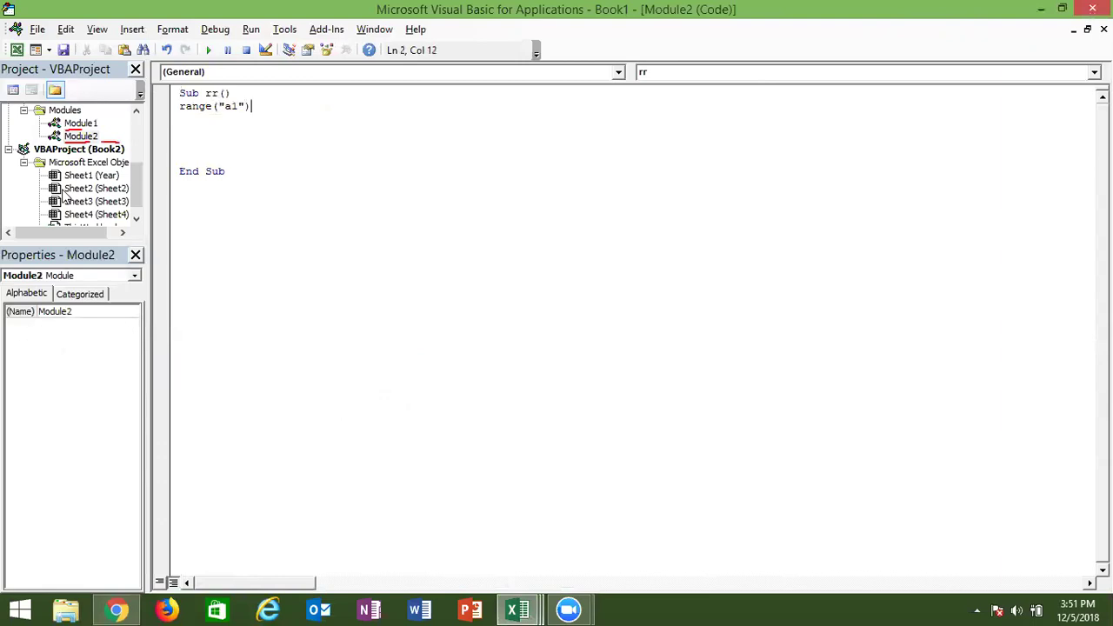
{"action": "type", "text": ".sel"}
{"action": "key", "text": "Return"}
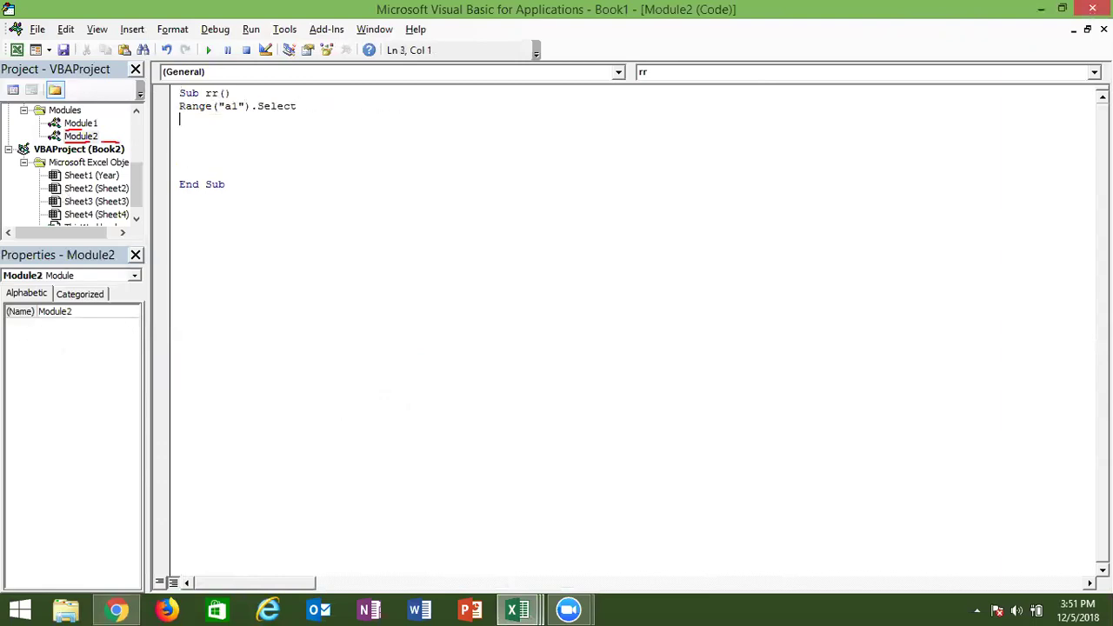
Add a Cells(1, 1).Select line below the Range line.
{"action": "type", "text": "ce"}
{"action": "type", "text": "lls"}
{"action": "type", "text": "(1,1).selec"}
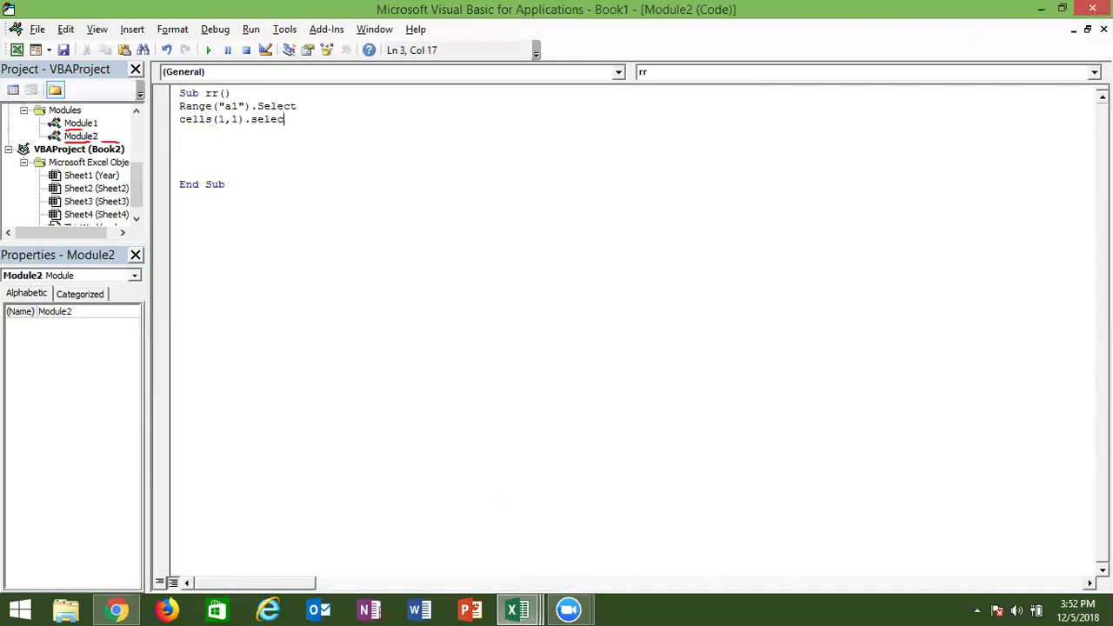
{"action": "left_click", "coordinate": [208, 170]}
{"action": "left_click", "coordinate": [298, 121]}
{"action": "type", "text": "t"}
{"action": "left_click", "coordinate": [286, 149]}
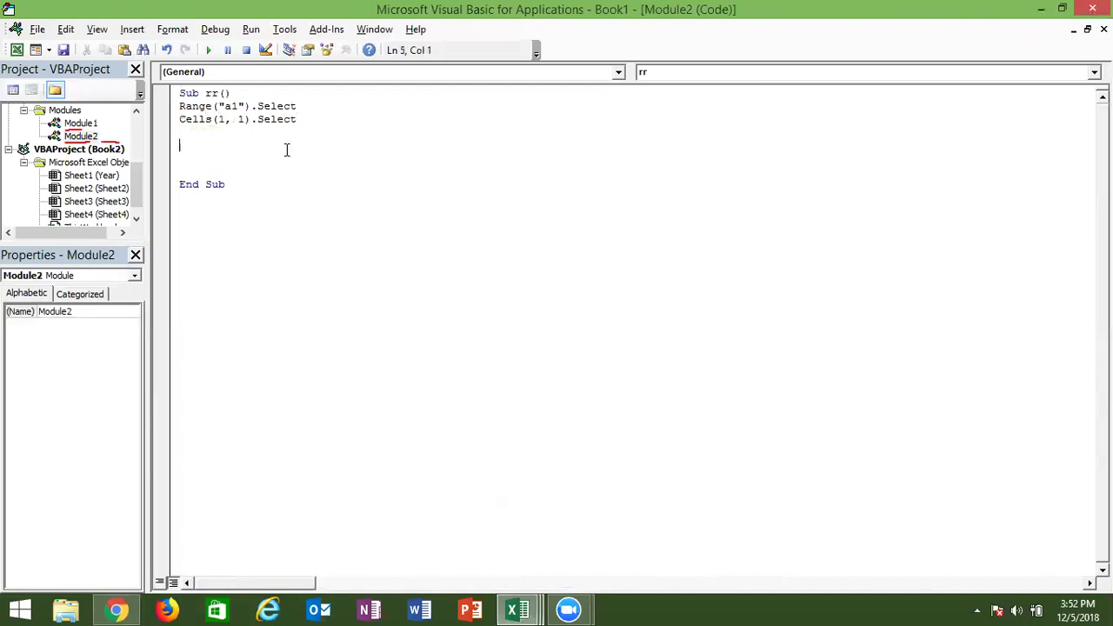
Toggle a breakpoint on the Cells(1, 1) line and highlight the Range and Cells keywords.
{"action": "left_click", "coordinate": [165, 107]}
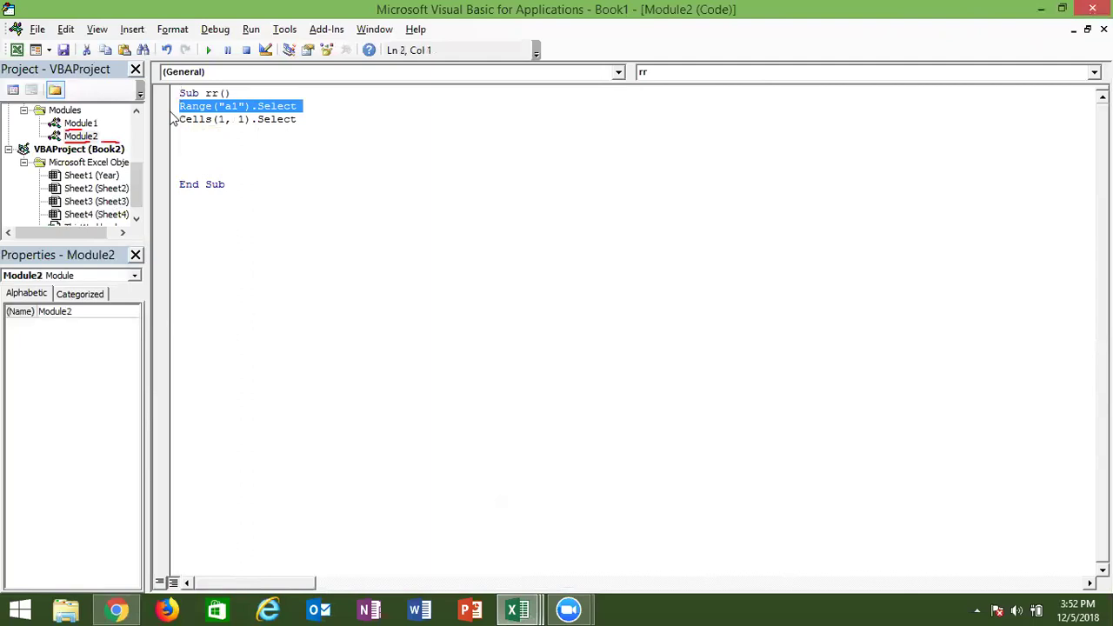
{"action": "left_click", "coordinate": [169, 119]}
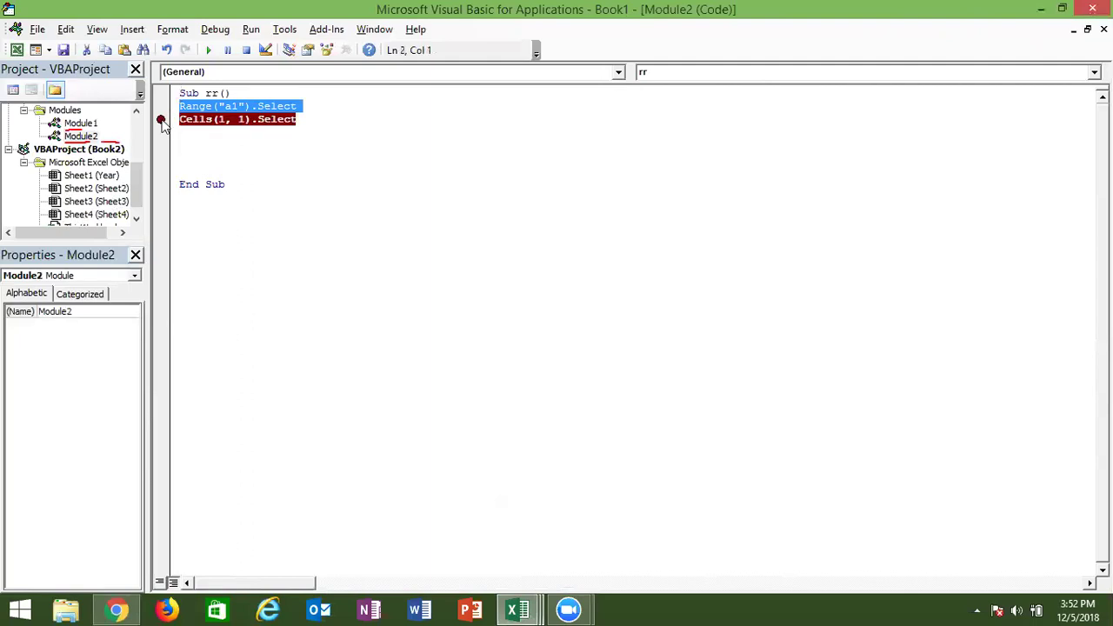
{"action": "left_click", "coordinate": [168, 119]}
{"action": "double_click", "coordinate": [180, 108]}
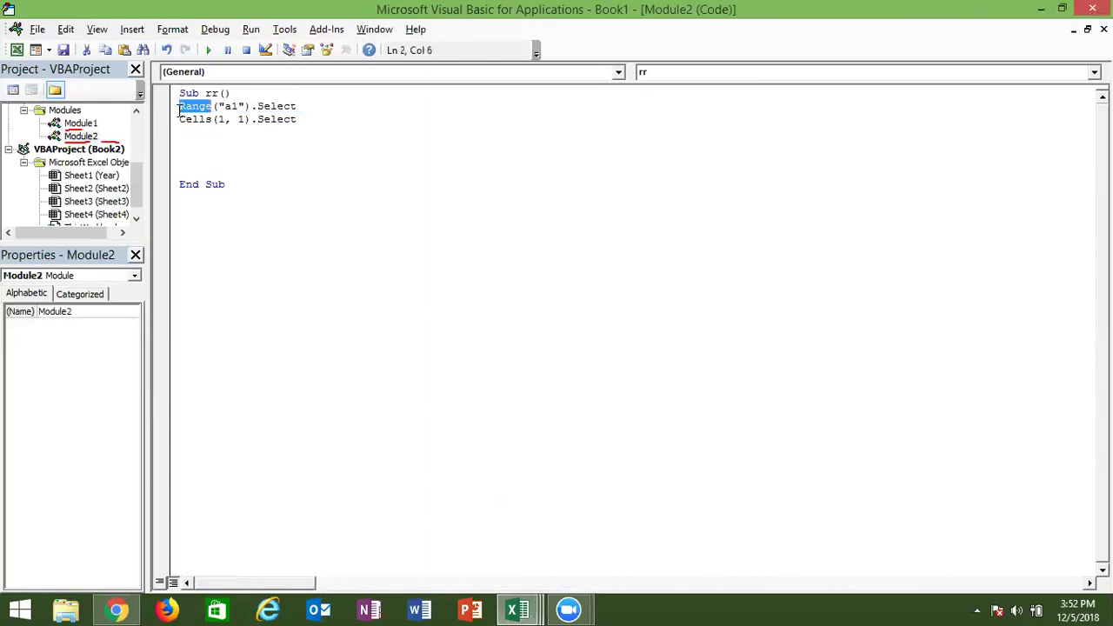
{"action": "double_click", "coordinate": [185, 120]}
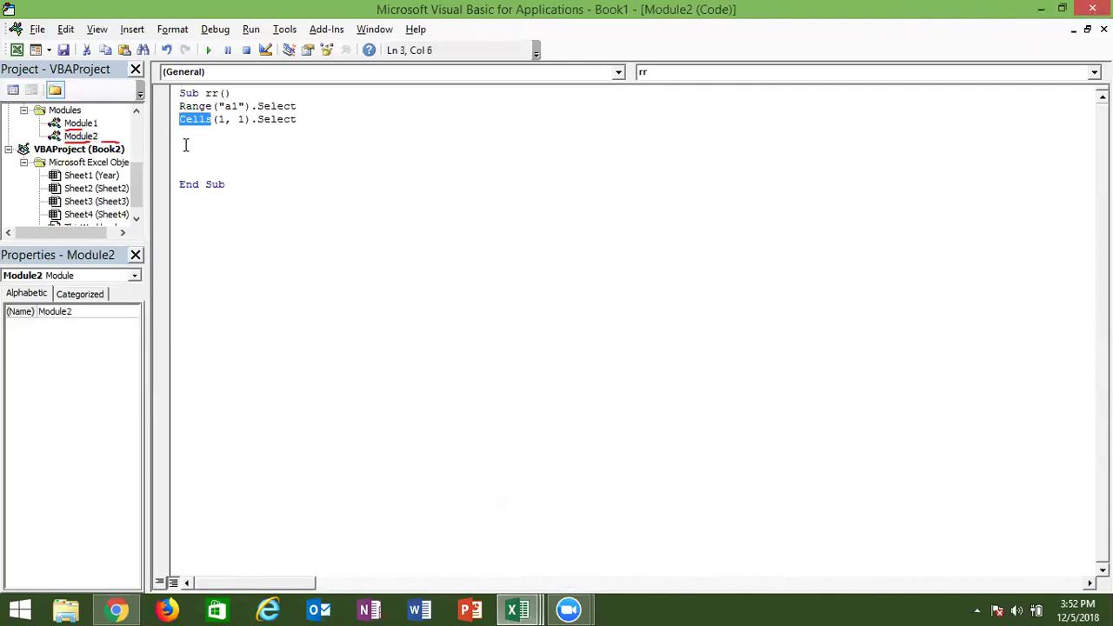
{"action": "left_click", "coordinate": [184, 145]}
{"action": "key", "text": "alt"}
Check the Excel workbook, then toggle a breakpoint on the Range("a1").Select line.
{"action": "key", "text": "alt+F11"}
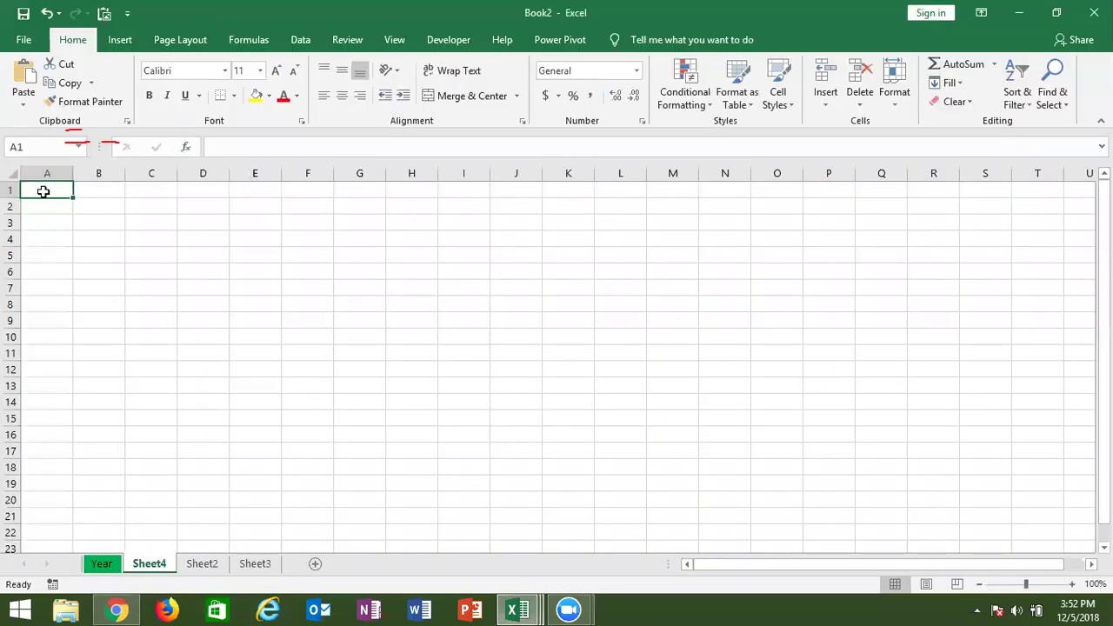
{"action": "key", "text": "alt+F11"}
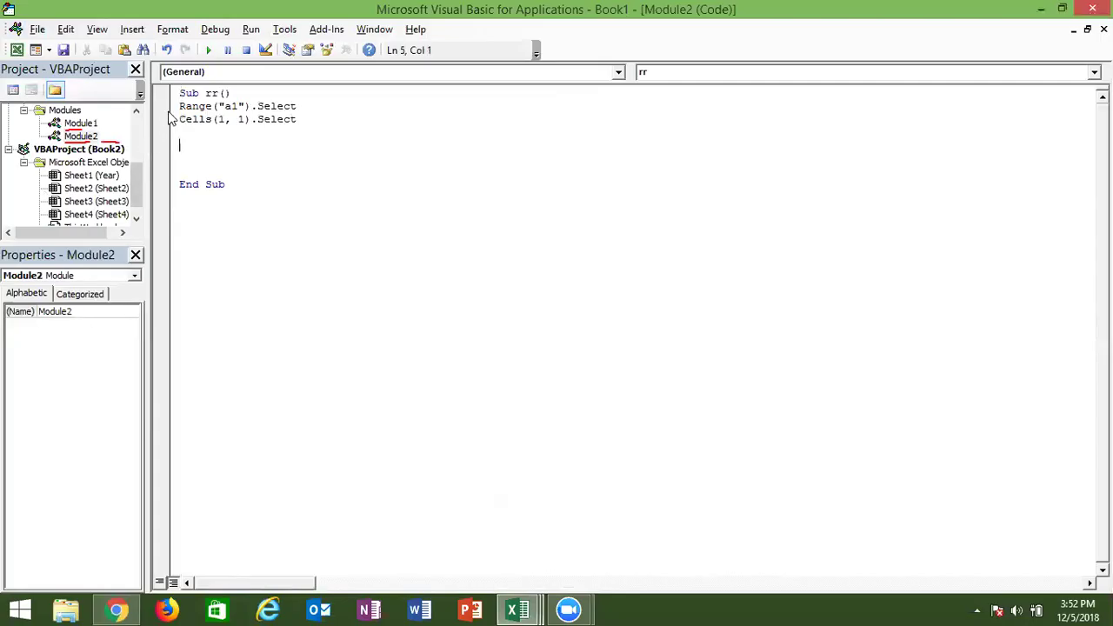
{"action": "left_click", "coordinate": [163, 108]}
{"action": "left_click", "coordinate": [166, 108]}
{"action": "left_click", "coordinate": [179, 135]}
Add Sheet1.Select and Range("A1").Select lines before End Sub.
{"action": "key", "text": "Return"}
{"action": "type", "text": "sheet1"}
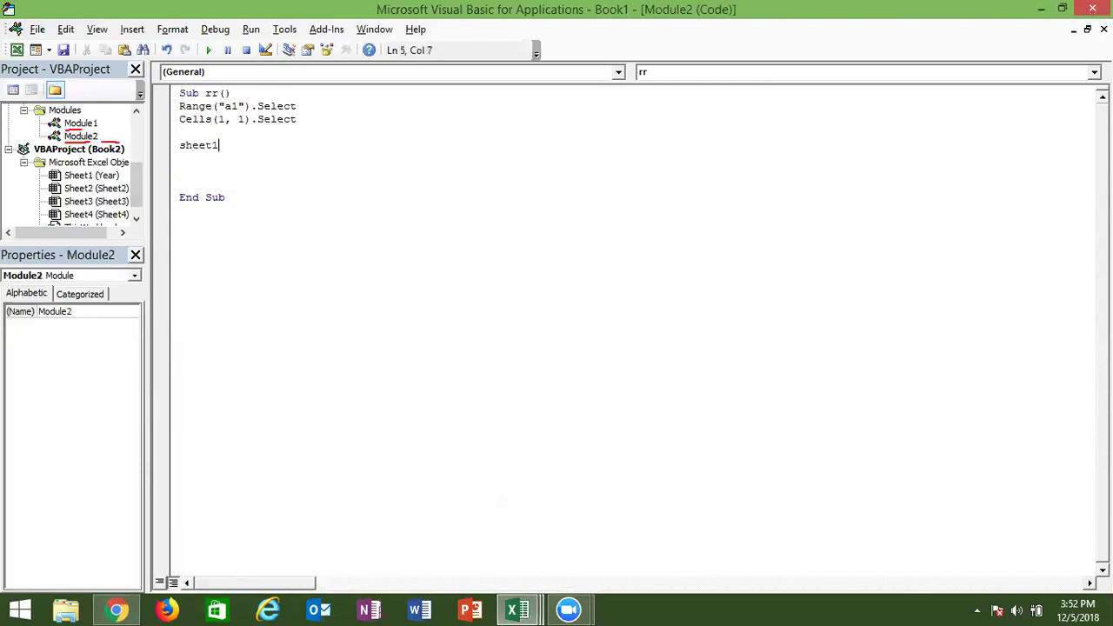
{"action": "type", "text": ".se"}
{"action": "key", "text": "Return"}
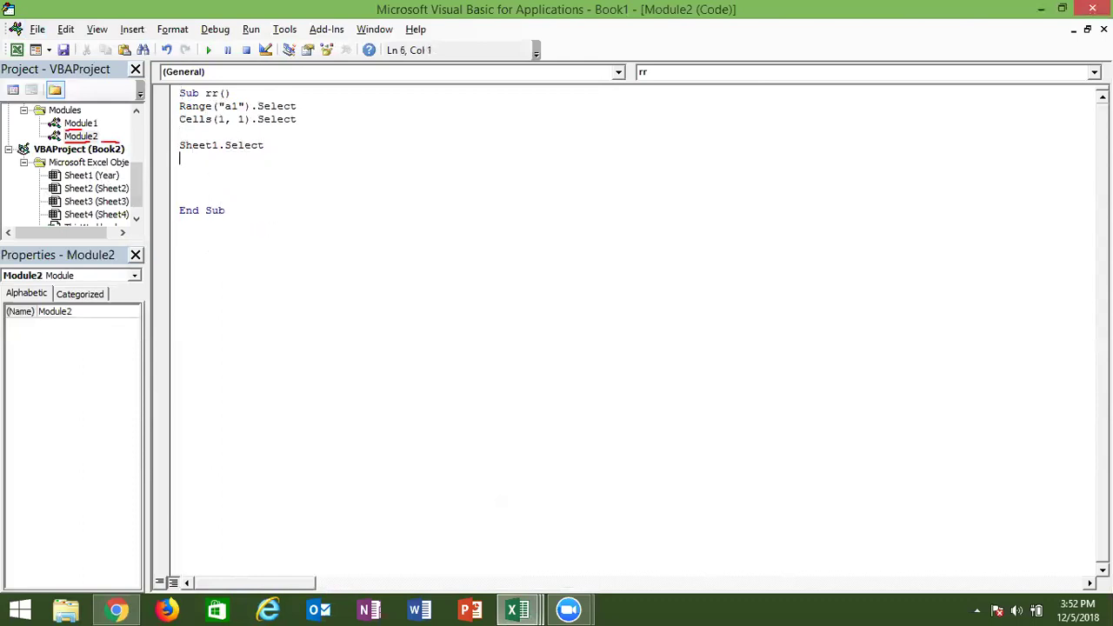
{"action": "type", "text": "range"}
{"action": "type", "text": "(\"A1\").se"}
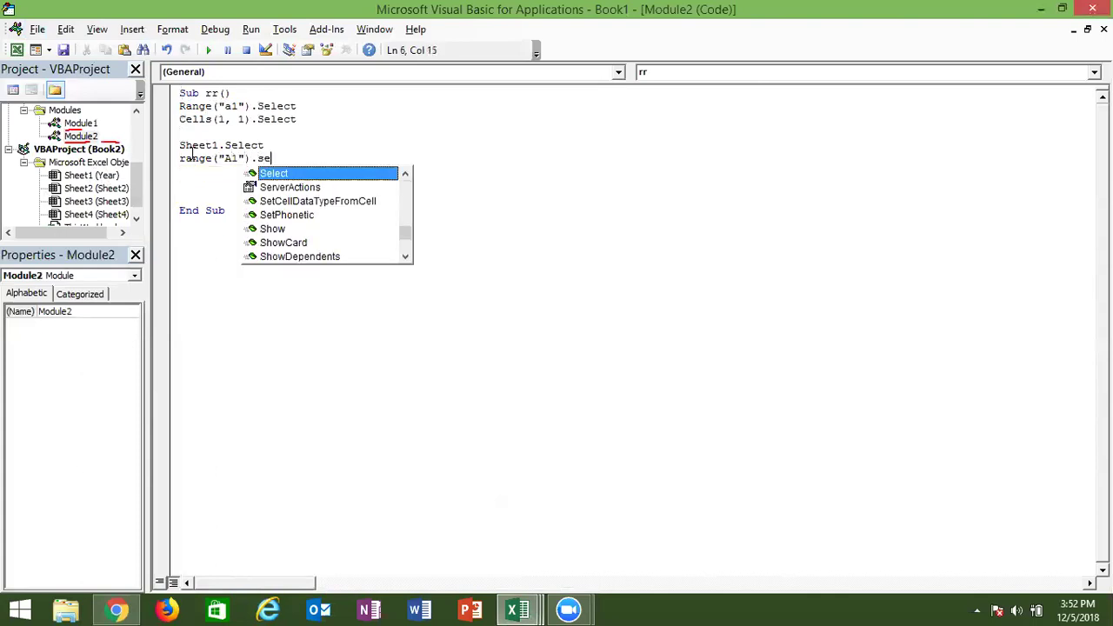
{"action": "key", "text": "Return"}
Highlight the new lines and insert a blank line above Sheet1.Select.
{"action": "key", "text": "Up"}
{"action": "key", "text": "shift+Down"}
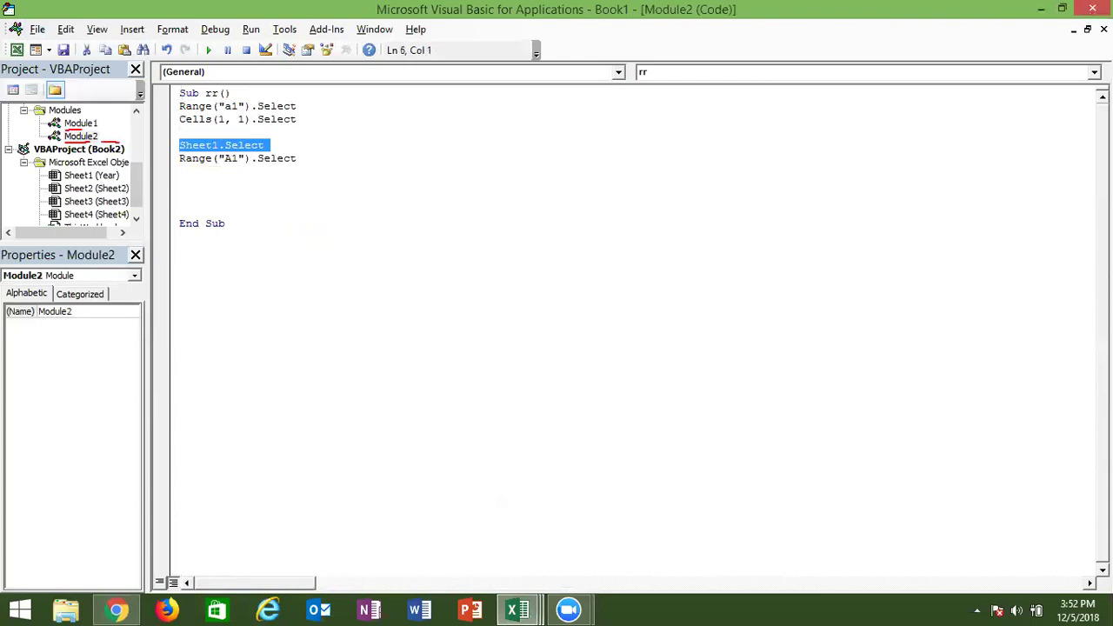
{"action": "key", "text": "Right"}
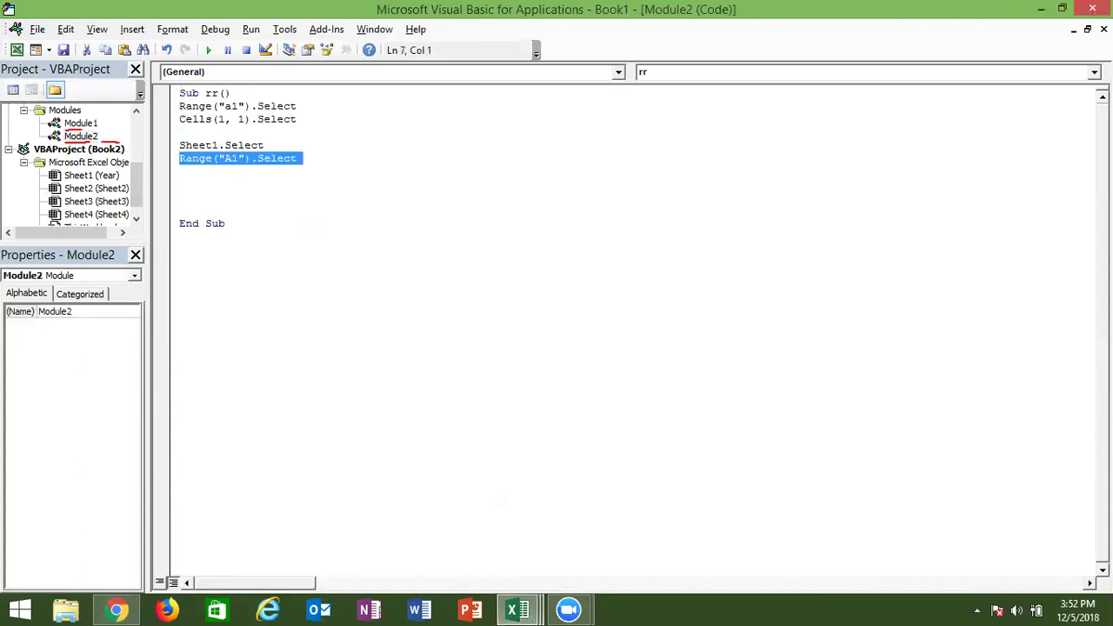
{"action": "left_click", "coordinate": [180, 145]}
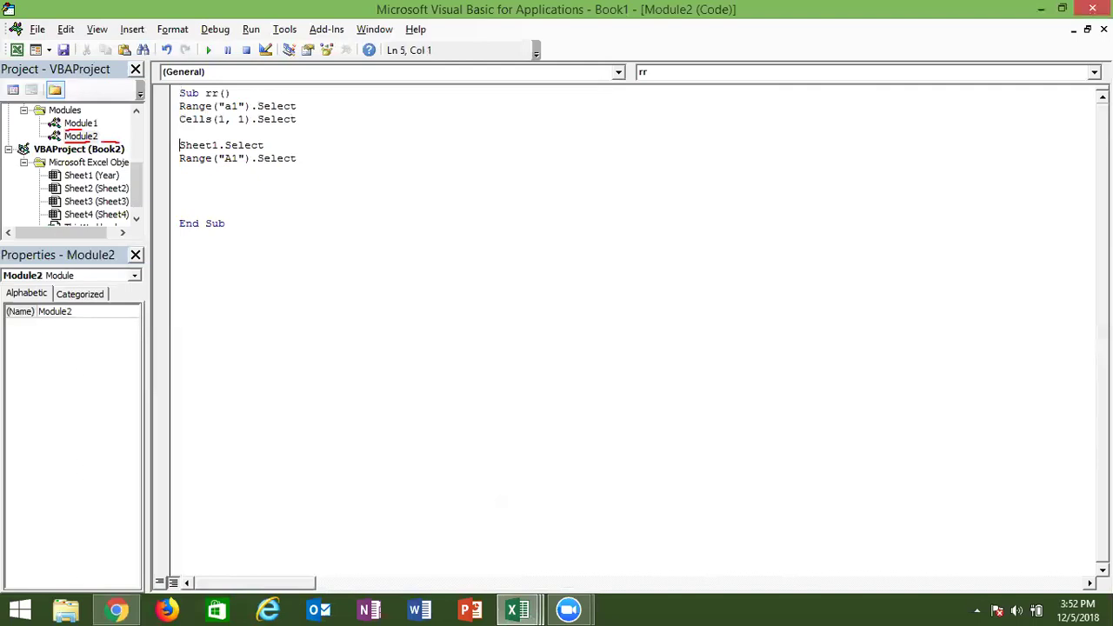
{"action": "key", "text": "Return"}
{"action": "key", "text": "Up"}
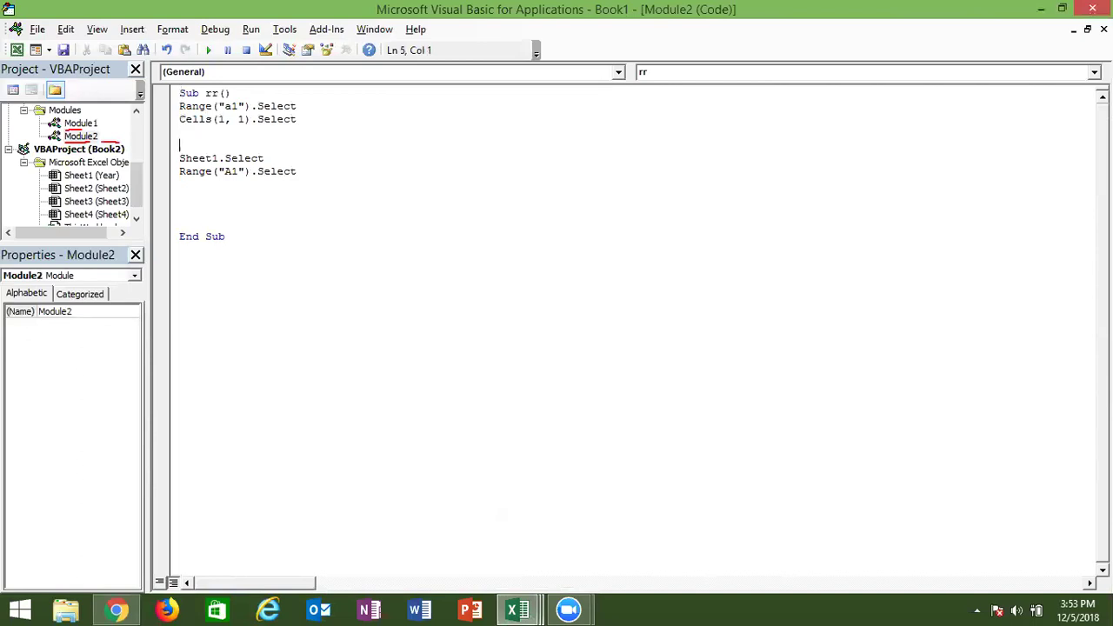
Type Workbooks("Book1.xlsm").Activate on the blank line above Sheet1.Select.
{"action": "type", "text": "workbooks("}
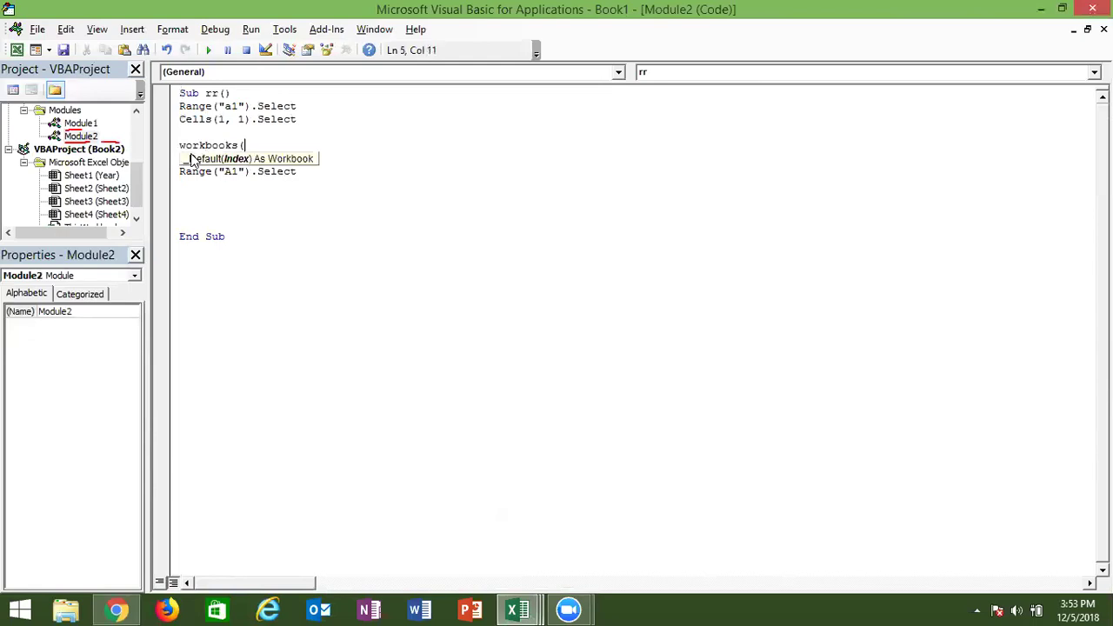
{"action": "type", "text": "\"Book1\").se"}
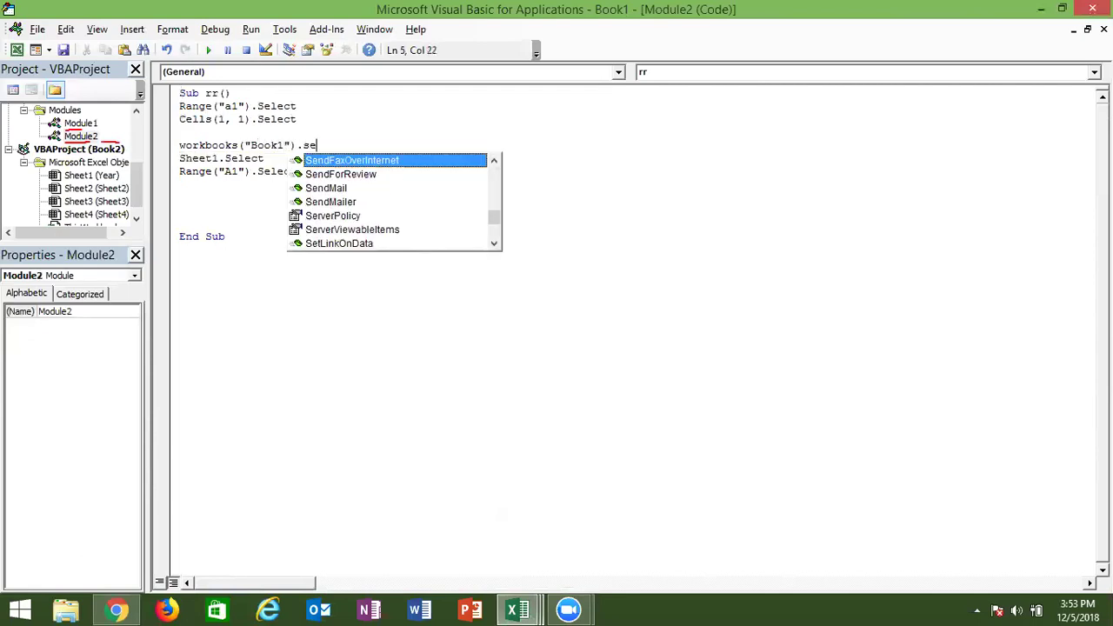
{"action": "key", "text": "BackSpace"}
{"action": "key", "text": "BackSpace"}
{"action": "type", "text": "act"}
{"action": "key", "text": "Tab"}
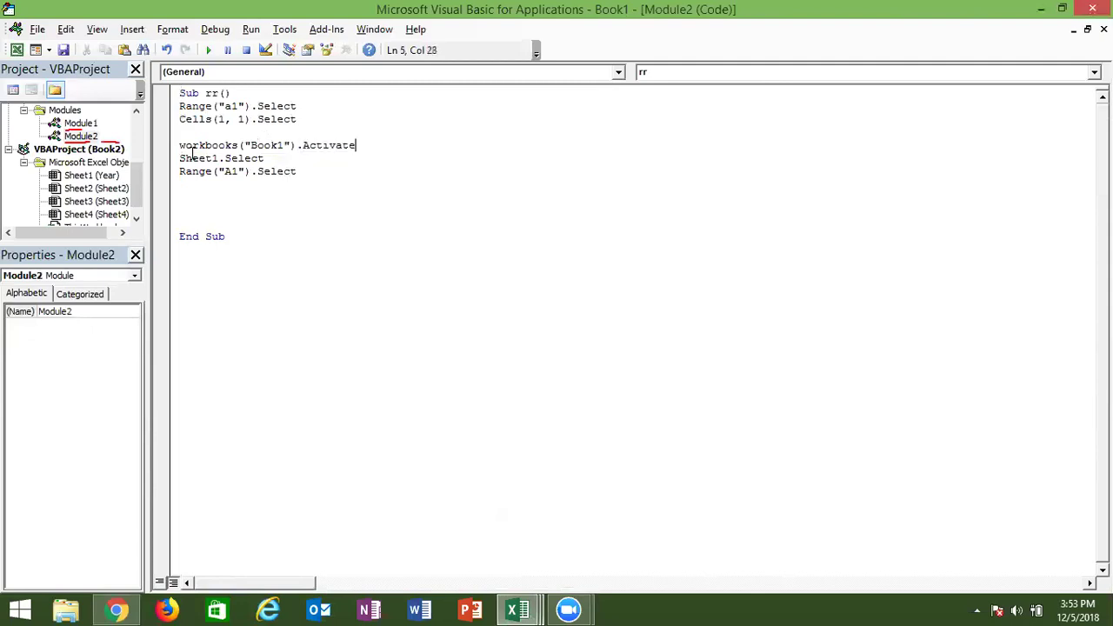
{"action": "key", "text": "Down"}
{"action": "left_click", "coordinate": [285, 145]}
{"action": "type", "text": ".xlsm"}
{"action": "left_click", "coordinate": [289, 180]}
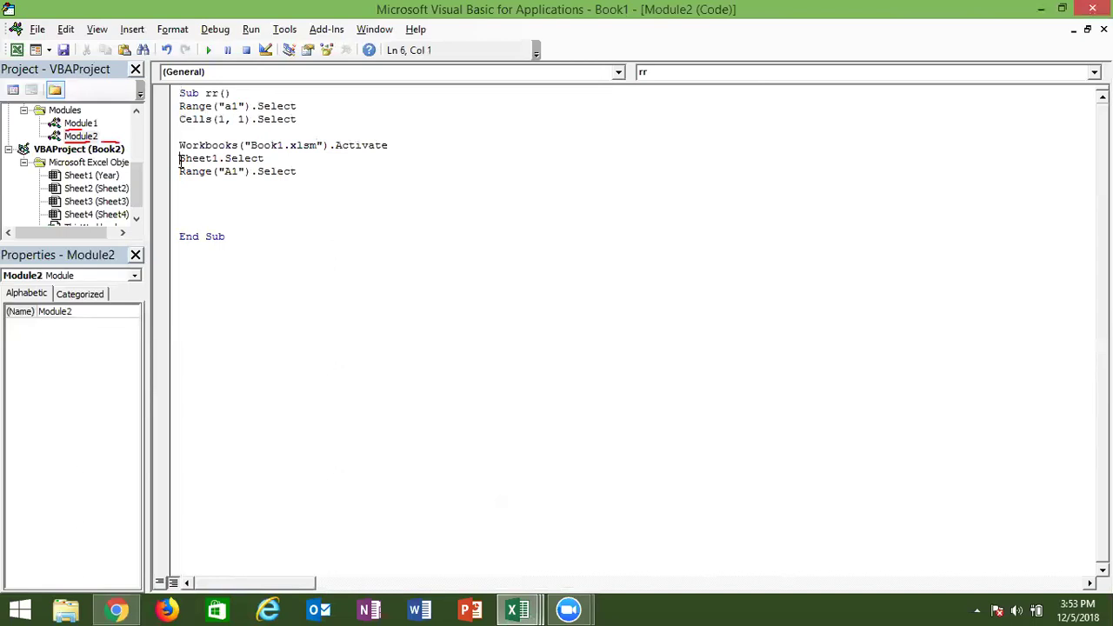
Highlight the Range("A1").Select line, then the Sheet1.Select and Range lines together.
{"action": "double_click", "coordinate": [181, 173]}
{"action": "left_click", "coordinate": [175, 185]}
{"action": "double_click", "coordinate": [181, 173]}
{"action": "key", "text": "shift+Down"}
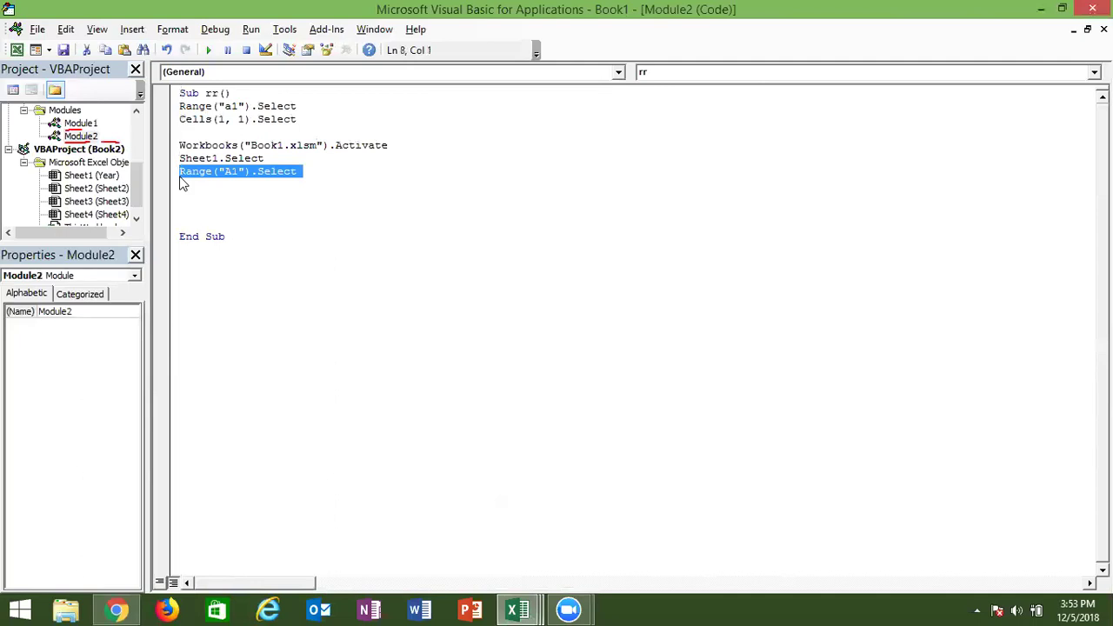
{"action": "key", "text": "Up"}
{"action": "key", "text": "Up"}
{"action": "key", "text": "Left"}
{"action": "key", "text": "Left"}
{"action": "key", "text": "Left"}
{"action": "key", "text": "Left"}
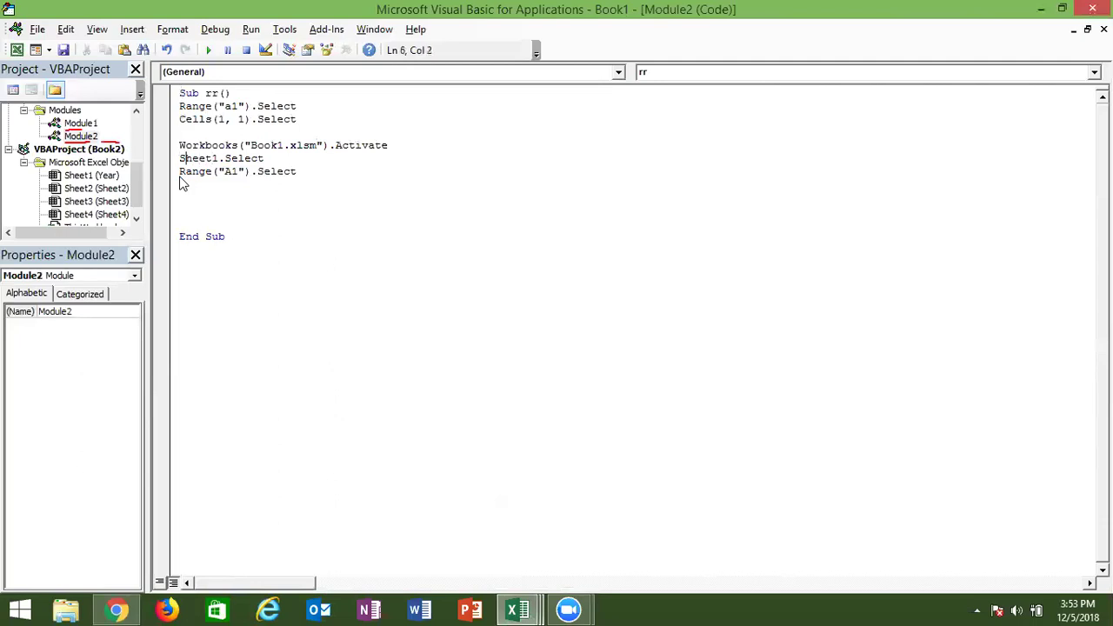
{"action": "key", "text": "Left"}
{"action": "key", "text": "shift+Down"}
{"action": "key", "text": "shift+Down"}
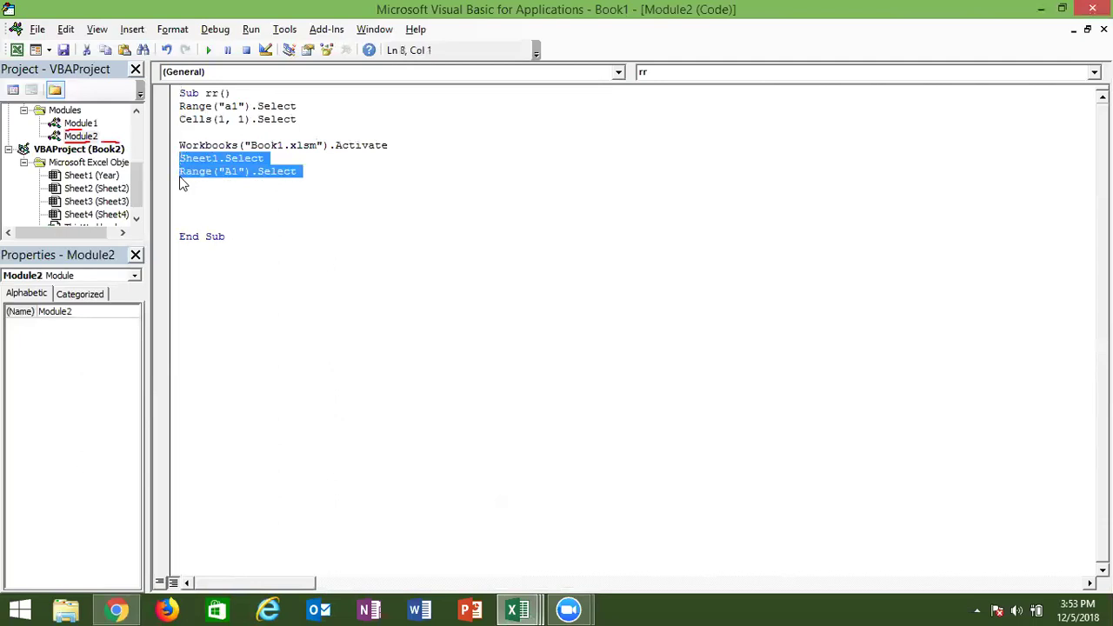
Highlight the Workbooks, Sheet1.Select and Range("A1").Select lines together as one block.
{"action": "key", "text": "Up"}
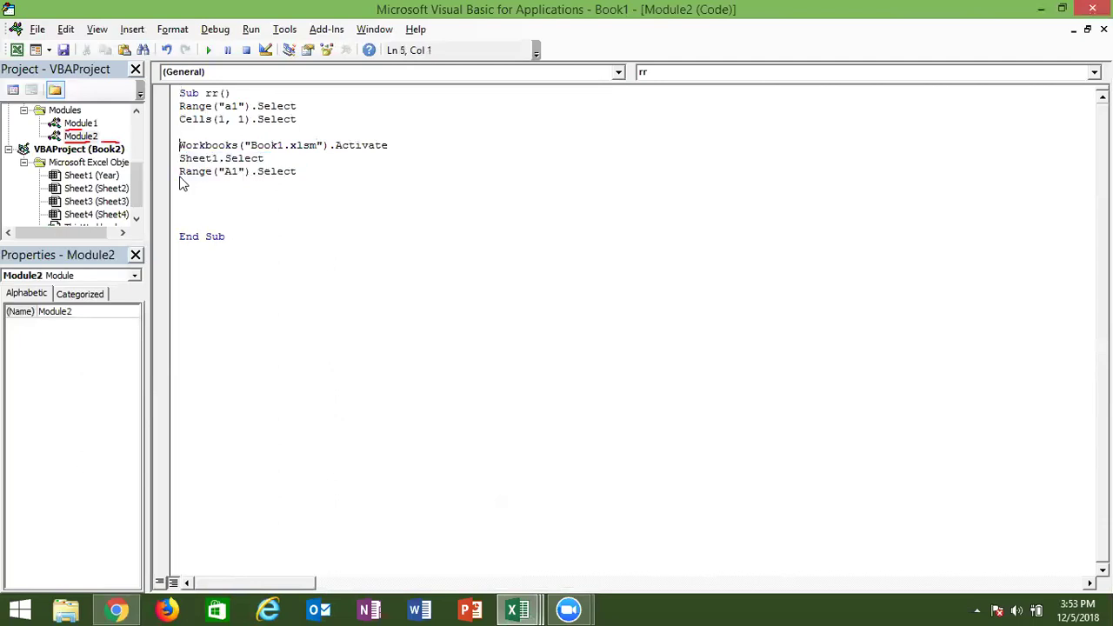
{"action": "key", "text": "shift+Up"}
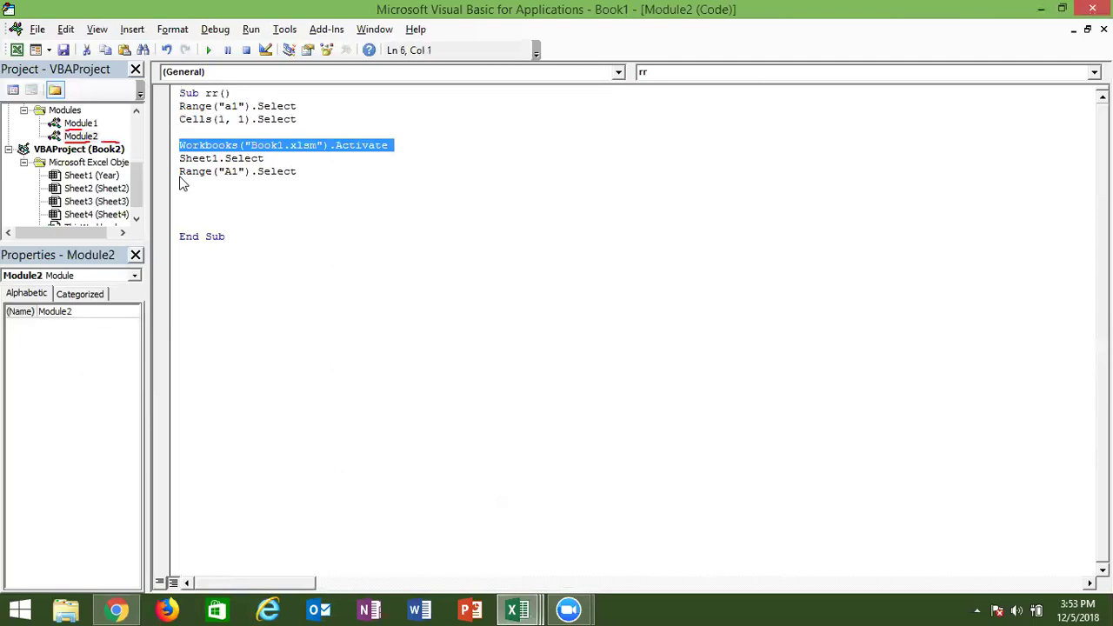
{"action": "key", "text": "Down"}
{"action": "key", "text": "Down"}
{"action": "key", "text": "shift+Up"}
{"action": "key", "text": "Down"}
{"action": "key", "text": "Down"}
{"action": "key", "text": "shift+Up"}
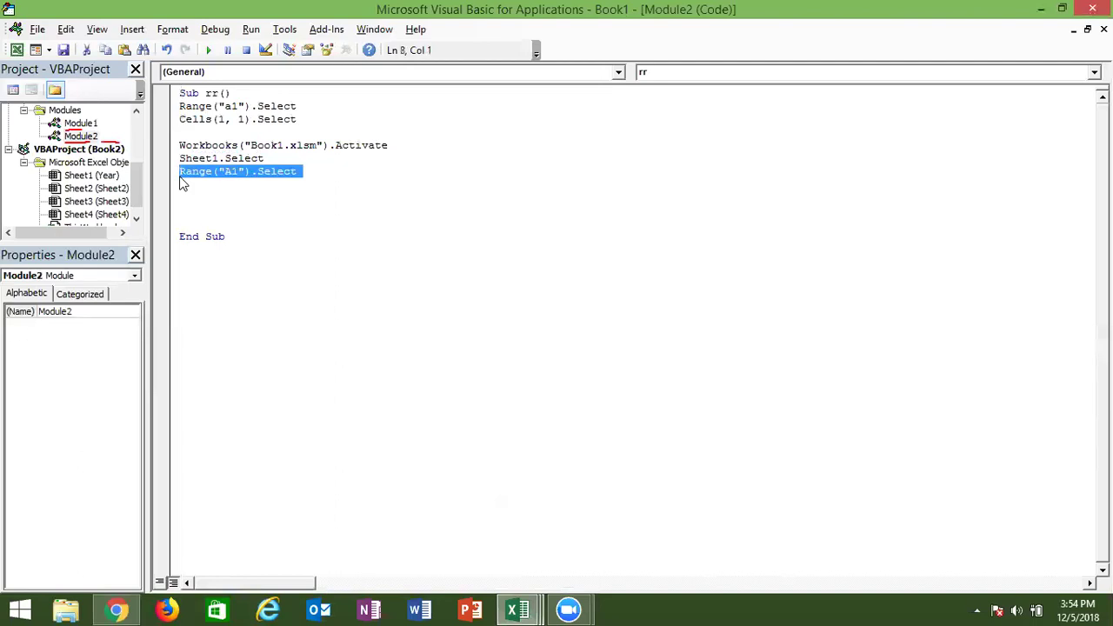
{"action": "key", "text": "Up"}
{"action": "key", "text": "Up"}
{"action": "key", "text": "Up"}
{"action": "key", "text": "shift+Down"}
{"action": "key", "text": "shift+Down"}
{"action": "key", "text": "shift+Down"}
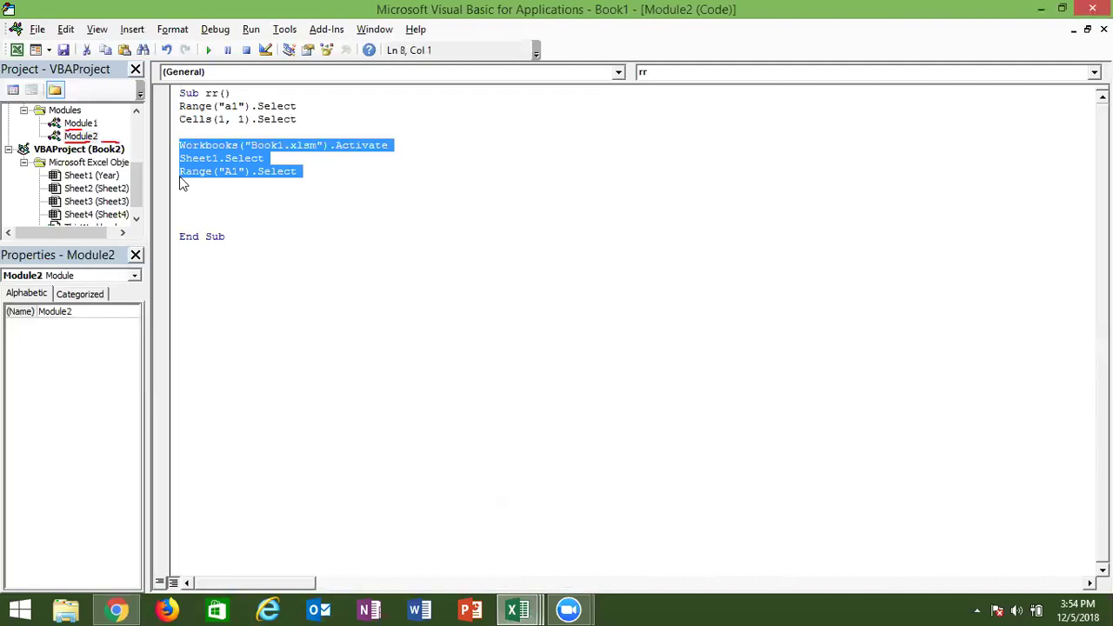
Insert a blank line above the Workbooks line and begin typing ActiveCell.
{"action": "key", "text": "Down"}
{"action": "key", "text": "Up"}
{"action": "key", "text": "Up"}
{"action": "key", "text": "Up"}
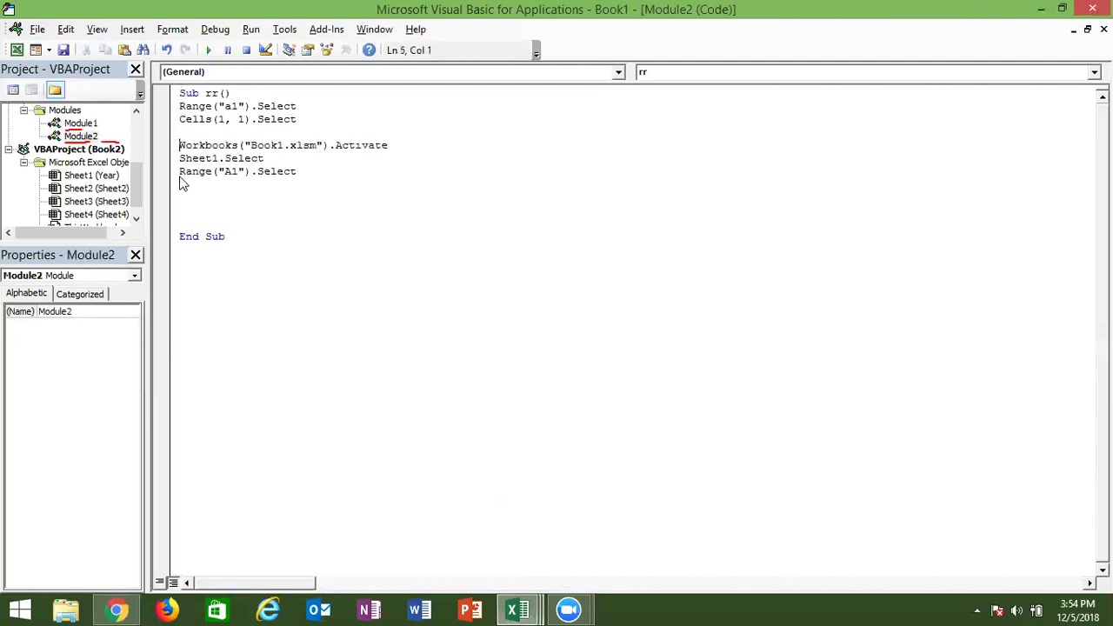
{"action": "key", "text": "shift+Down"}
{"action": "key", "text": "shift+Down"}
{"action": "key", "text": "shift+Down"}
{"action": "key", "text": "Up"}
{"action": "key", "text": "Up"}
{"action": "key", "text": "Up"}
{"action": "key", "text": "Up"}
{"action": "key", "text": "Return"}
{"action": "key", "text": "Up"}
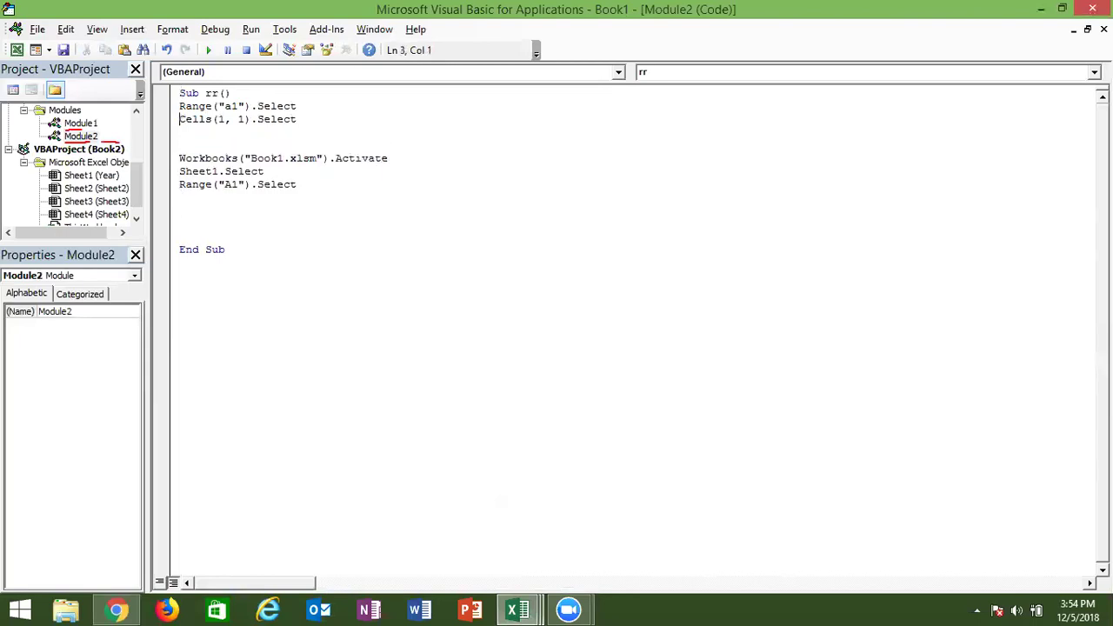
{"action": "type", "text": "activecell"}
Finish the ActiveCell line and make D3 the active cell in Excel.
{"action": "key", "text": "Return"}
{"action": "left_click", "coordinate": [246, 132]}
{"action": "key", "text": "alt+Tab"}
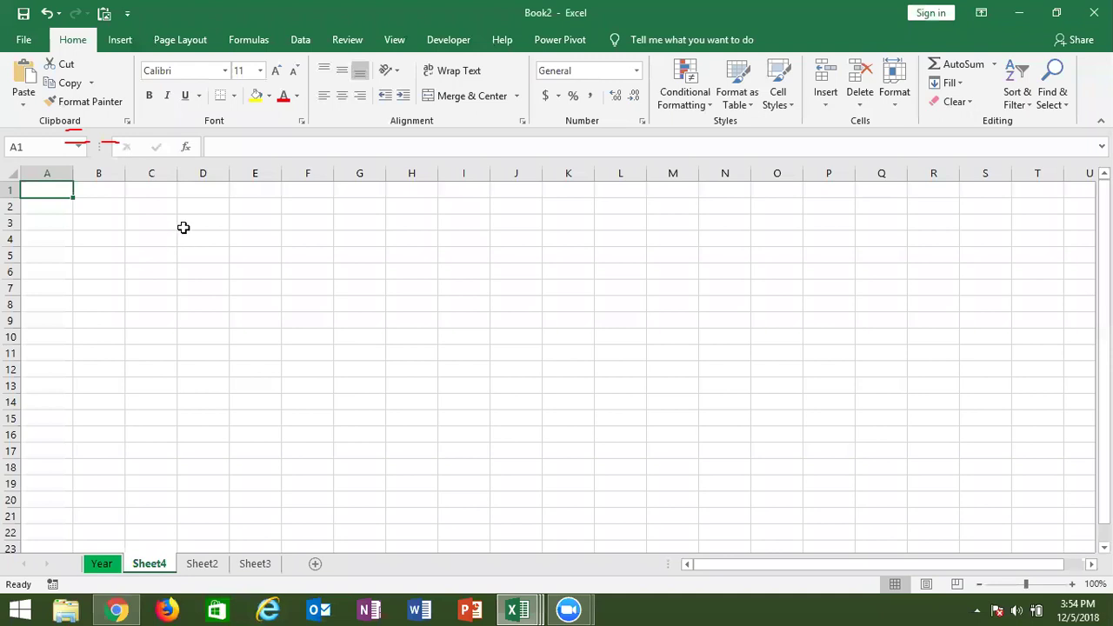
{"action": "left_click", "coordinate": [184, 228]}
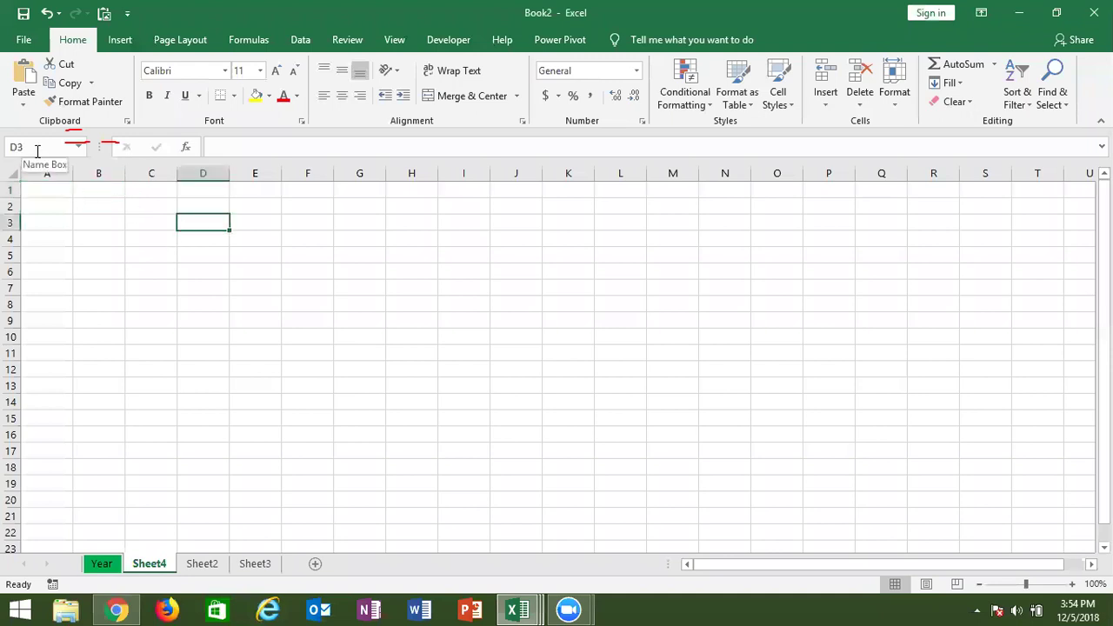
{"action": "key", "text": "alt+Tab"}
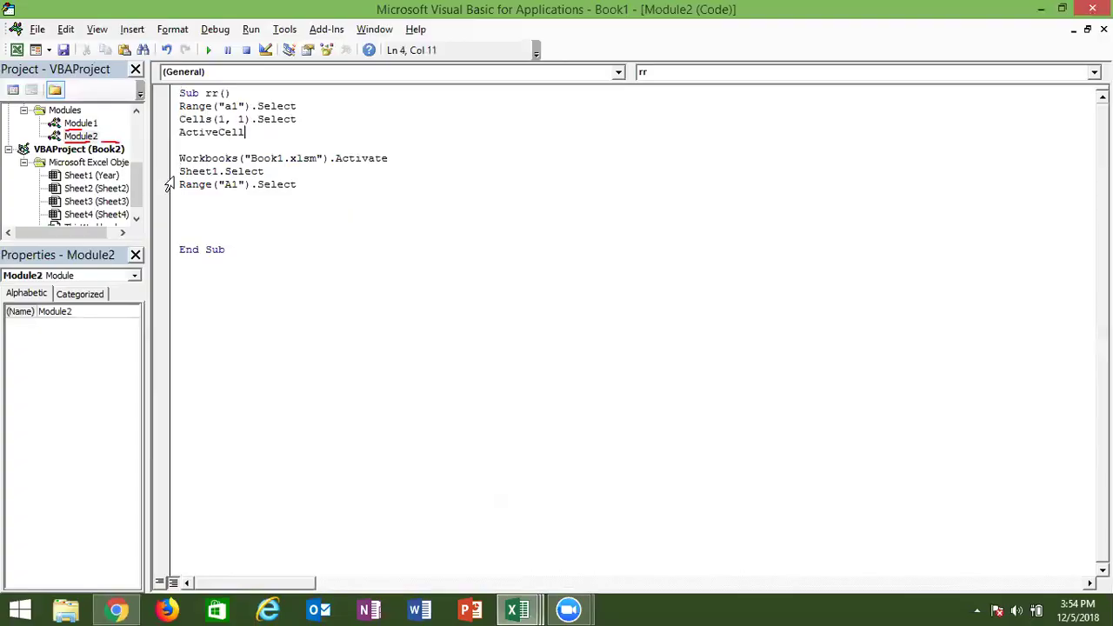
Add a Selection line after ActiveCell, then select cells C2:F6 in Excel.
{"action": "key", "text": "Return"}
{"action": "type", "text": "selection"}
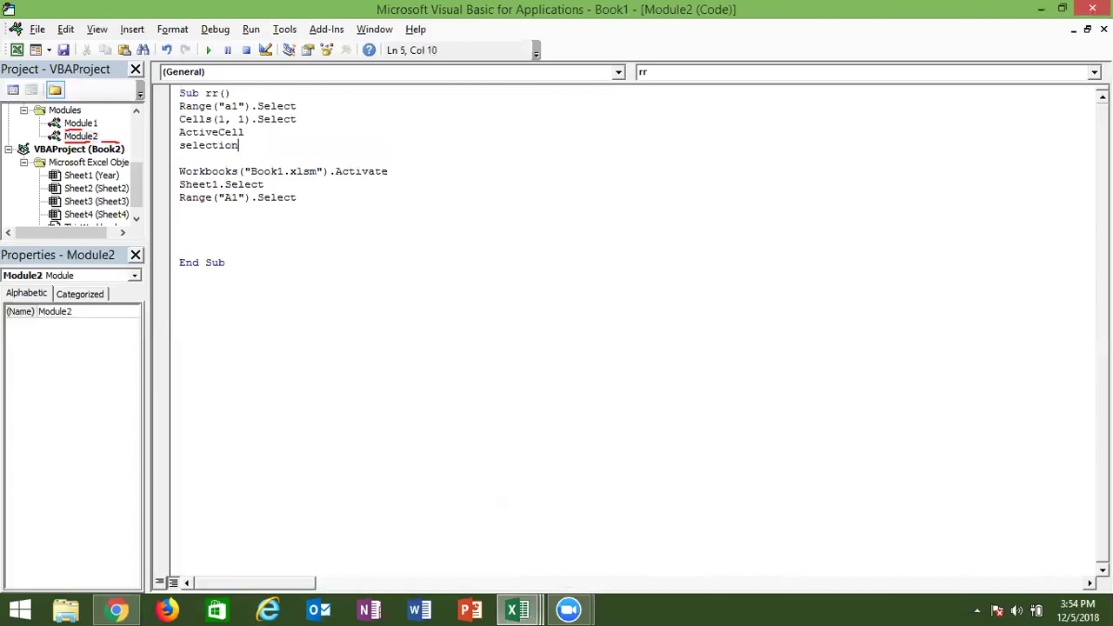
{"action": "left_click", "coordinate": [213, 172]}
{"action": "key", "text": "alt+Tab"}
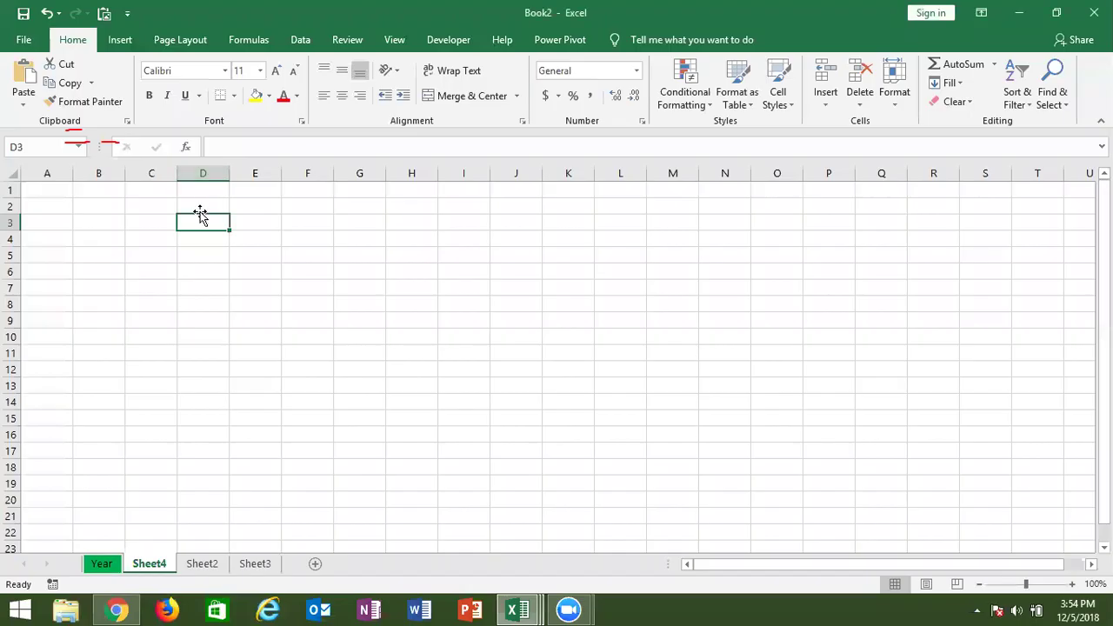
{"action": "left_click_drag", "start_coordinate": [157, 206], "coordinate": [311, 271]}
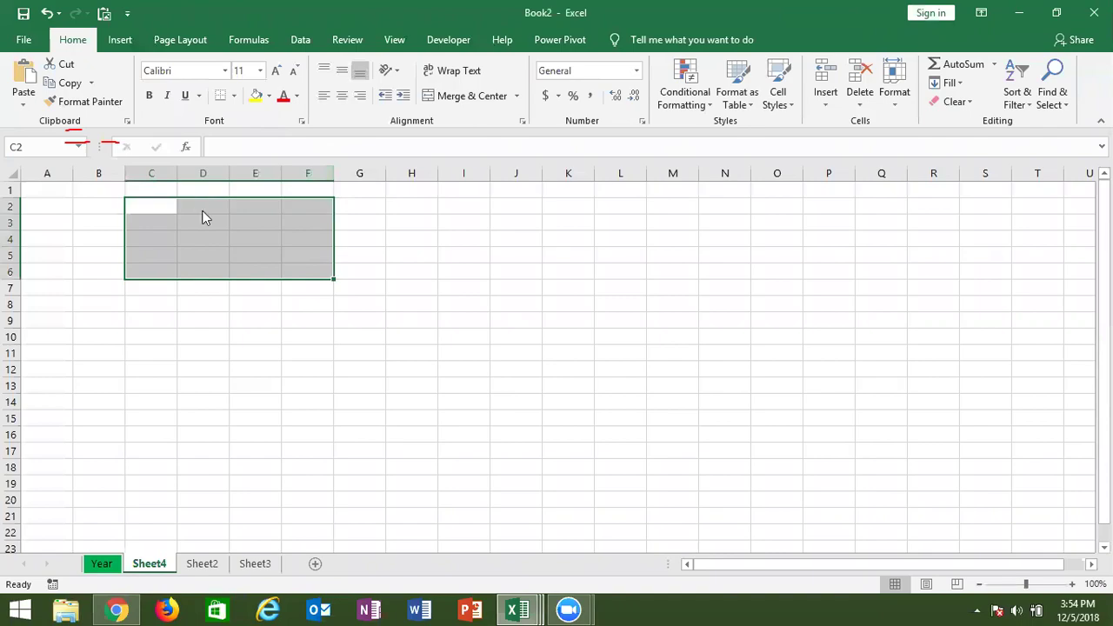
{"action": "key", "text": "alt+F11"}
Highlight the Range, Cells, ActiveCell and Selection lines to compare them.
{"action": "left_click_drag", "start_coordinate": [247, 145], "coordinate": [198, 132]}
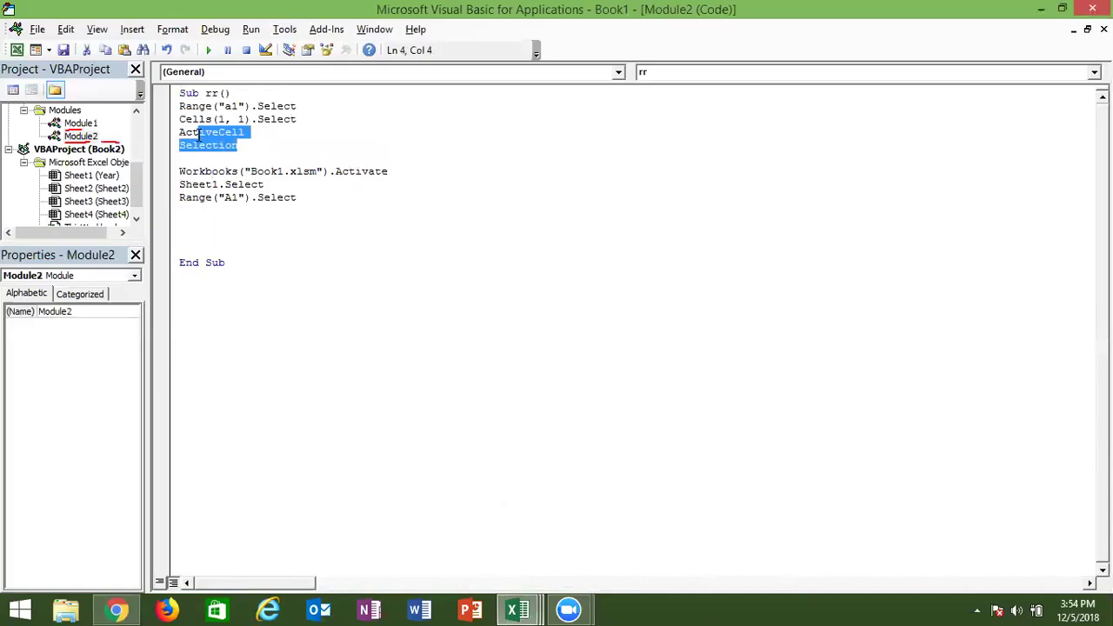
{"action": "left_click", "coordinate": [172, 108]}
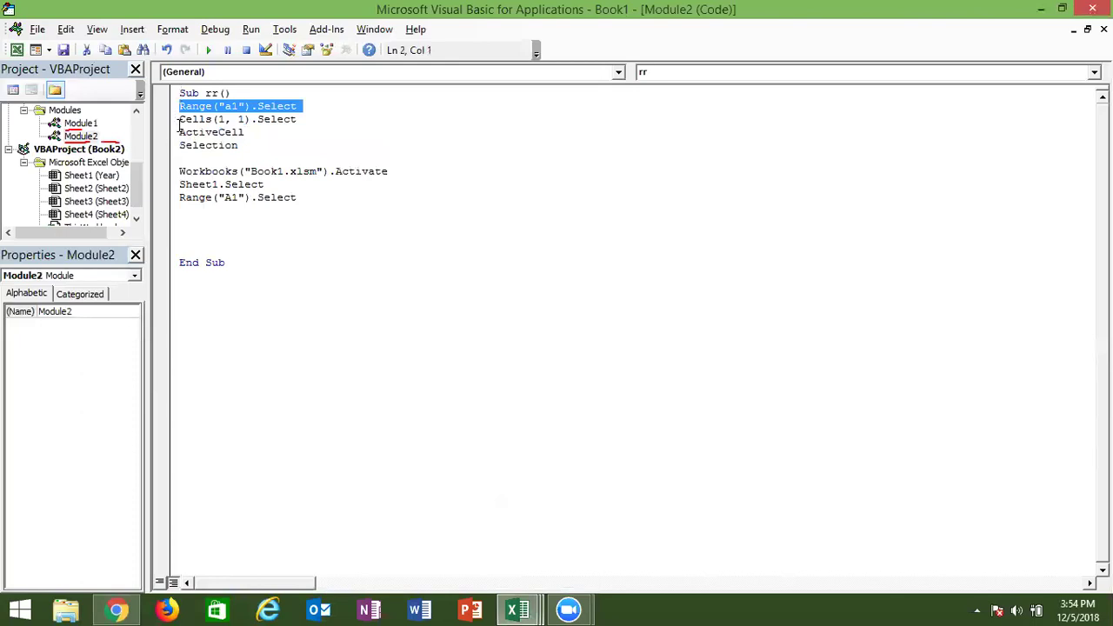
{"action": "left_click", "coordinate": [180, 131]}
{"action": "key", "text": "Up"}
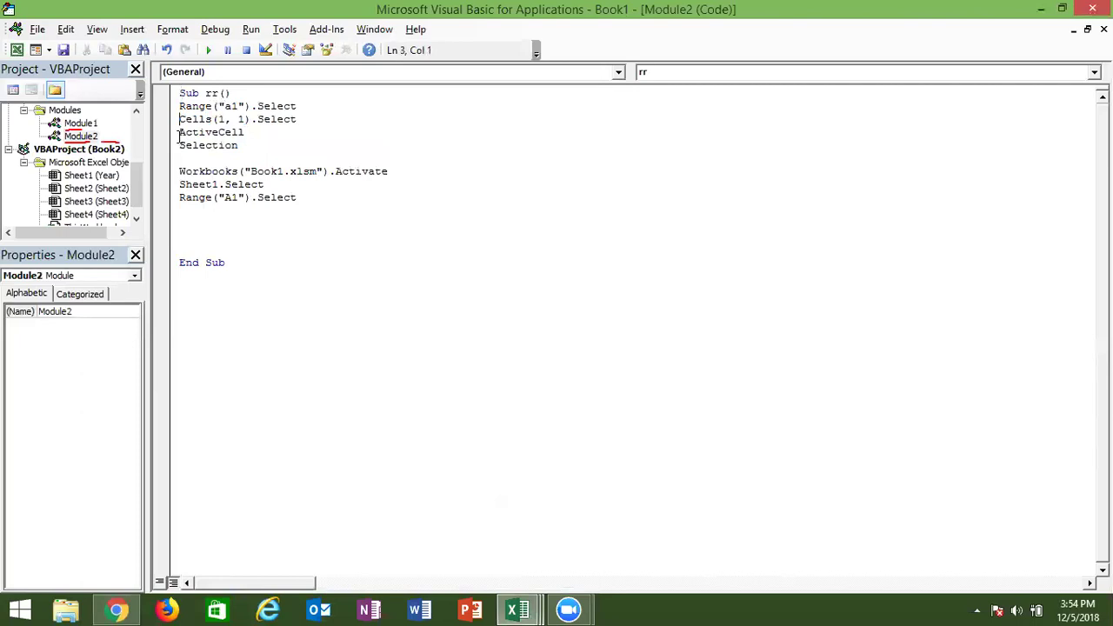
{"action": "double_click", "coordinate": [180, 133]}
{"action": "double_click", "coordinate": [180, 144]}
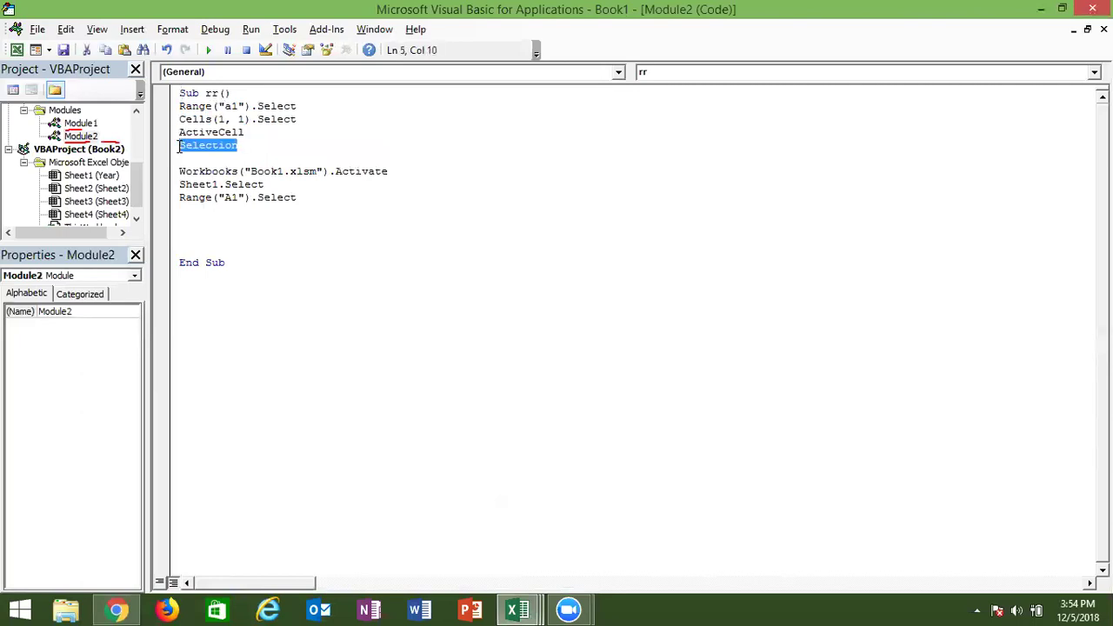
{"action": "mouse_move", "coordinate": [178, 174]}
{"action": "left_mouse_down"}
{"action": "mouse_move", "coordinate": [264, 184]}
{"action": "mouse_move", "coordinate": [174, 202]}
{"action": "left_mouse_up"}
{"action": "left_click", "coordinate": [299, 197]}
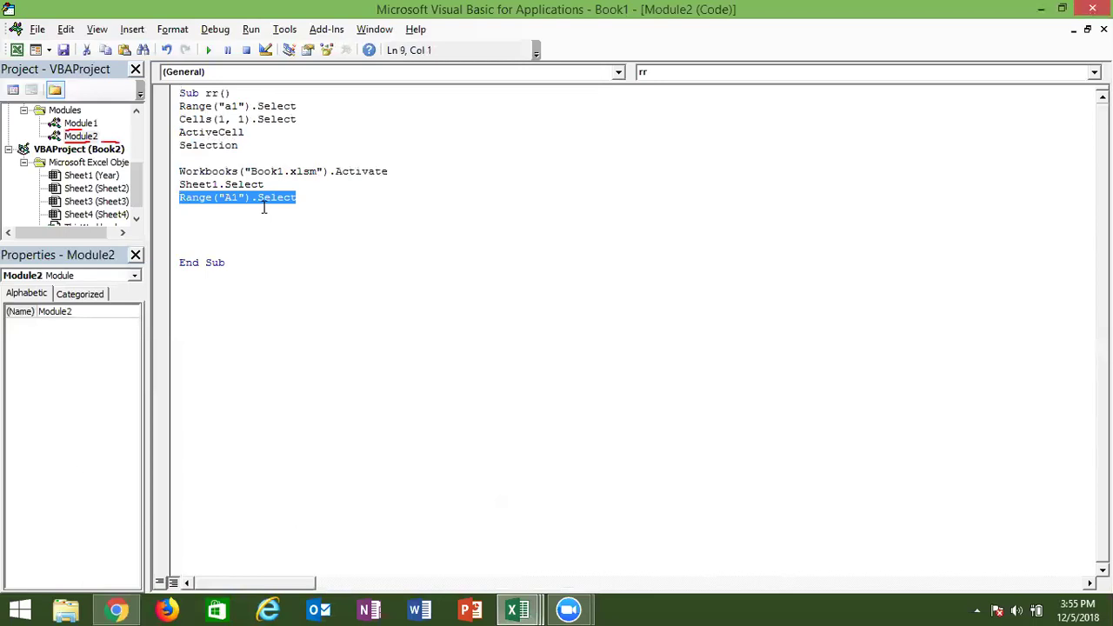
Highlight the Workbooks, Sheet1.Select and Range("A1").Select lines, then return to Excel.
{"action": "left_click", "coordinate": [353, 226]}
{"action": "left_click", "coordinate": [311, 197]}
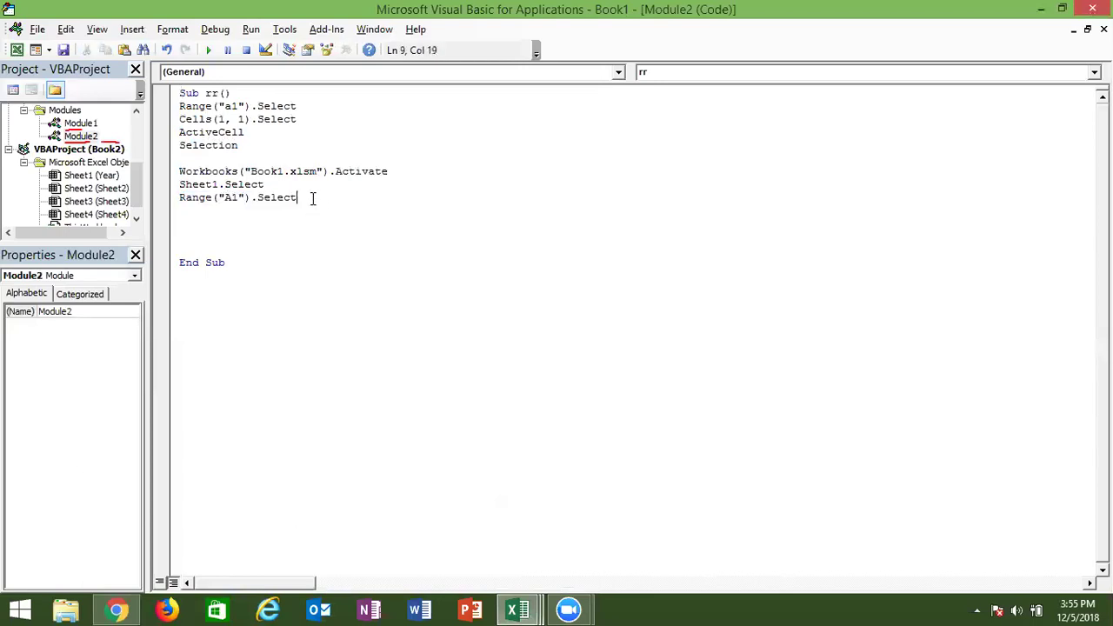
{"action": "left_click_drag", "start_coordinate": [311, 197], "coordinate": [175, 184]}
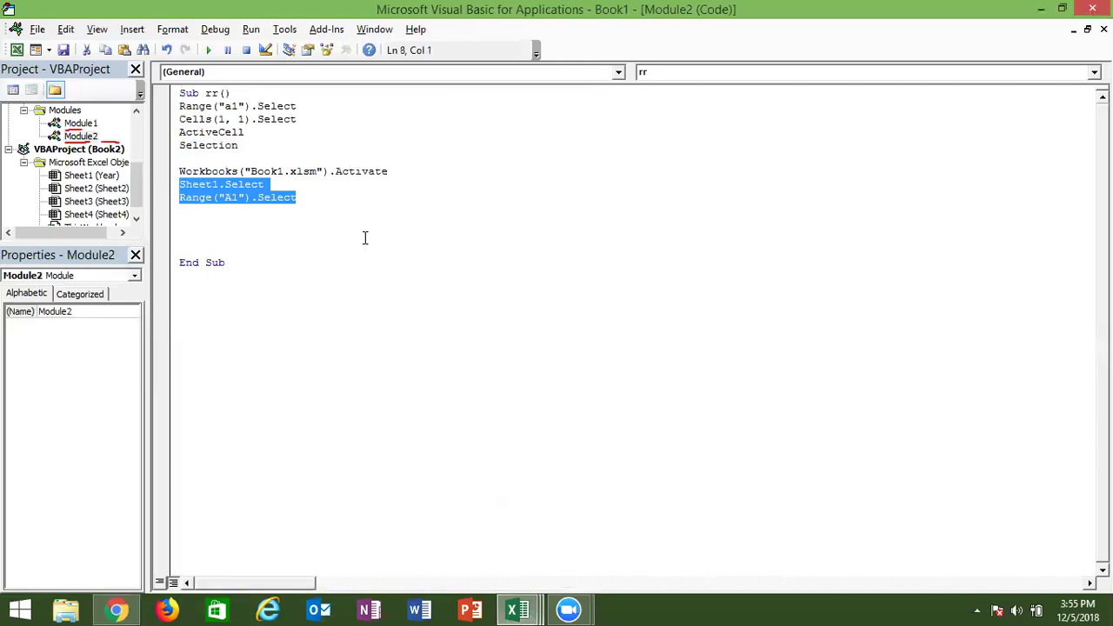
{"action": "left_click", "coordinate": [327, 205]}
{"action": "left_click", "coordinate": [176, 171], "text": "shift"}
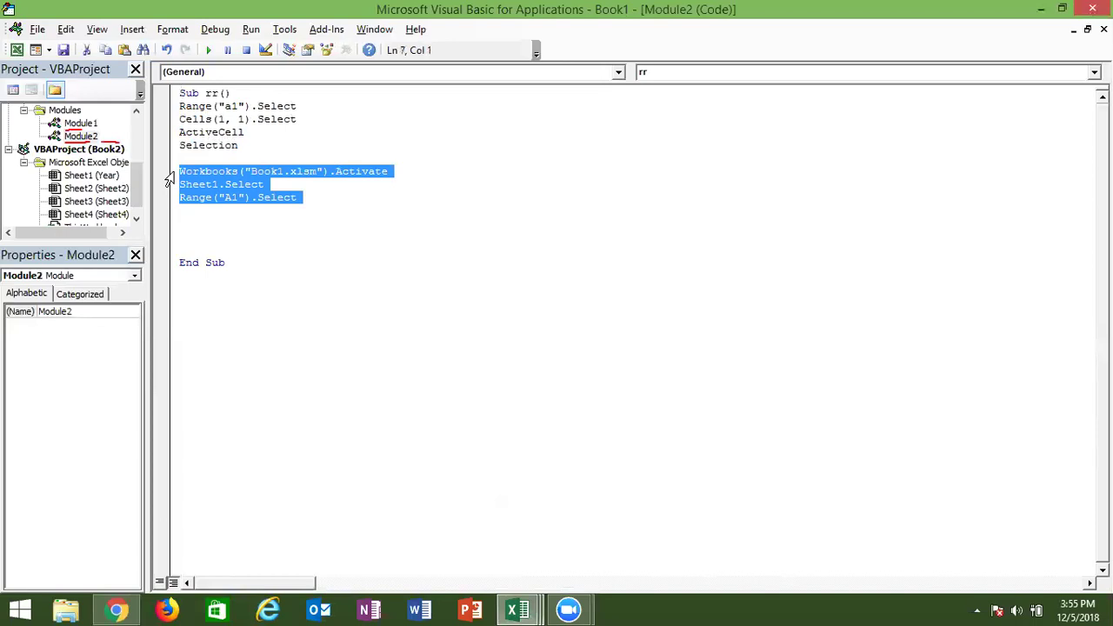
{"action": "left_click", "coordinate": [189, 224]}
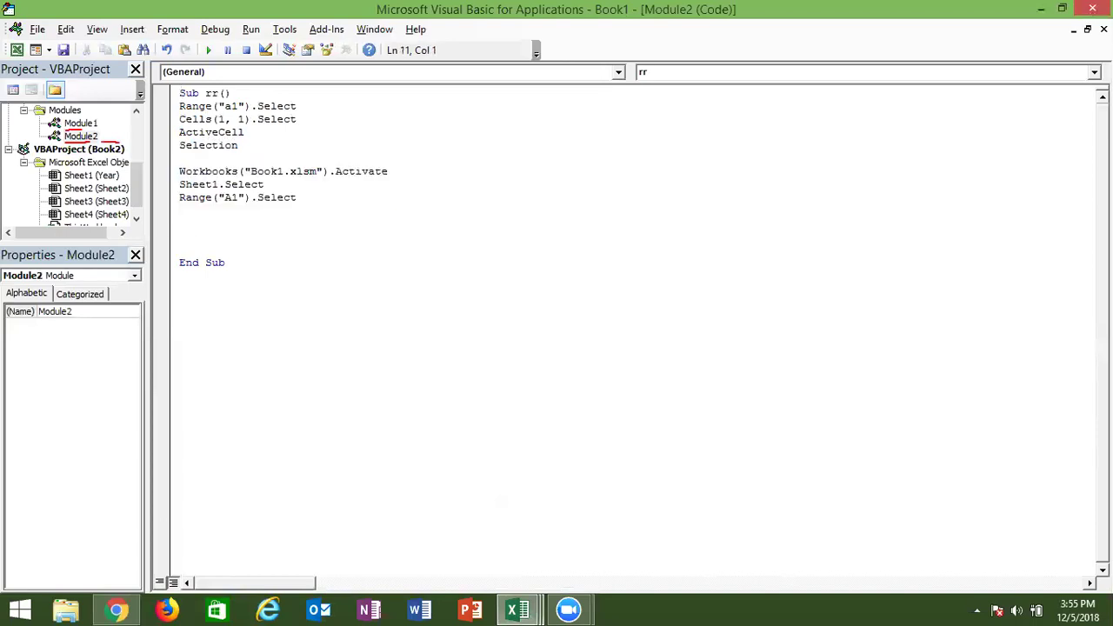
{"action": "key", "text": "alt+F11"}
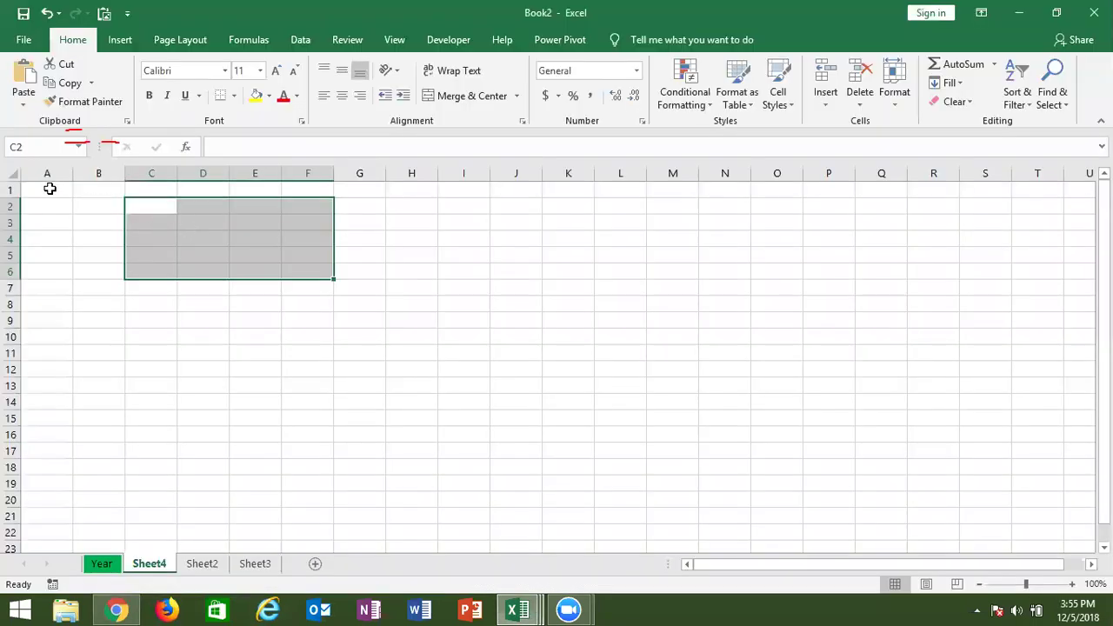
Enter =RANDBETWEEN(10,90) in cell A1.
{"action": "left_click", "coordinate": [50, 188]}
{"action": "type", "text": "=ra"}
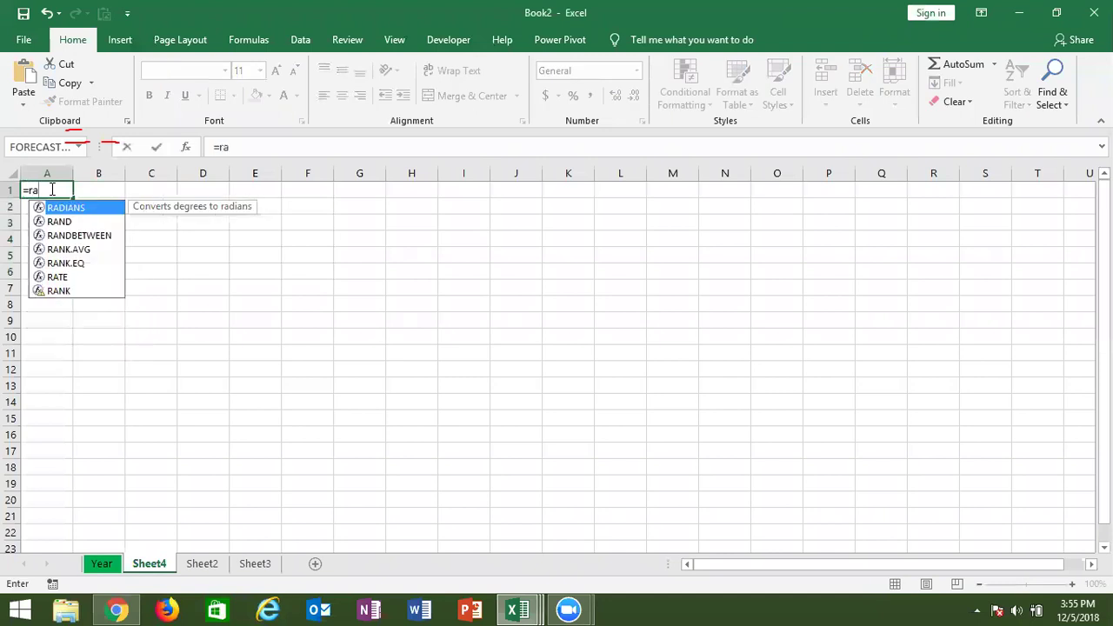
{"action": "key", "text": "Down"}
{"action": "key", "text": "Down"}
{"action": "key", "text": "Tab"}
{"action": "type", "text": "10,90"}
{"action": "key", "text": "Return"}
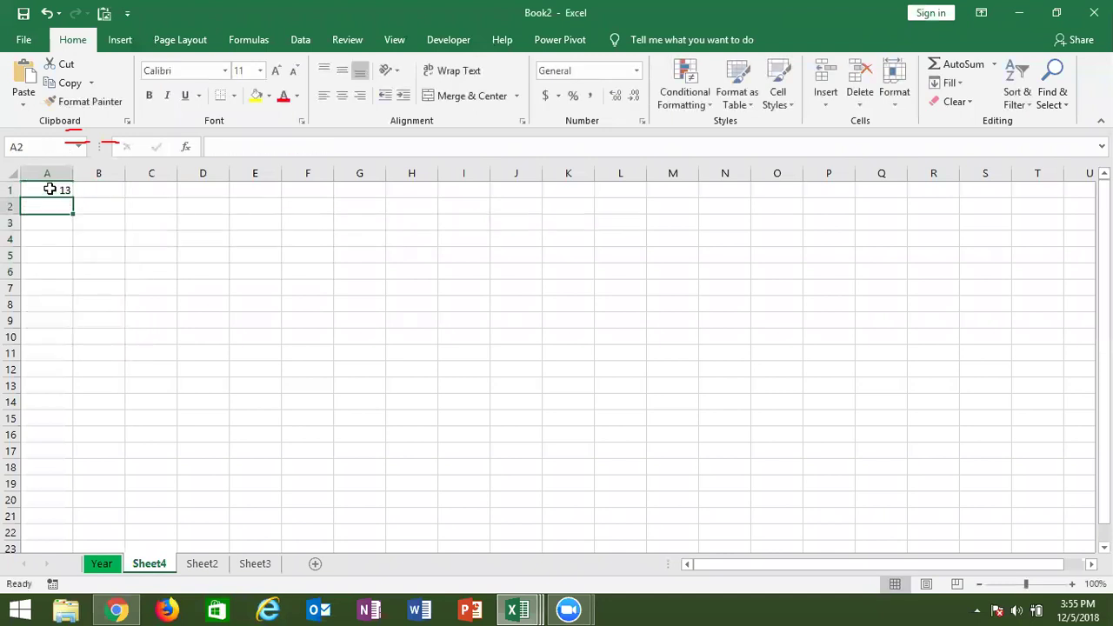
Fill the RANDBETWEEN formula across A1:H15.
{"action": "left_click", "coordinate": [50, 188]}
{"action": "key", "text": "shift+Down"}
{"action": "key", "text": "shift+Right"}
{"action": "key", "text": "shift+Right"}
{"action": "key", "text": "shift+Right"}
{"action": "key", "text": "shift+Right"}
{"action": "key", "text": "shift+Right"}
{"action": "key", "text": "shift+Down"}
{"action": "key", "text": "shift+Down"}
{"action": "key", "text": "shift+Down"}
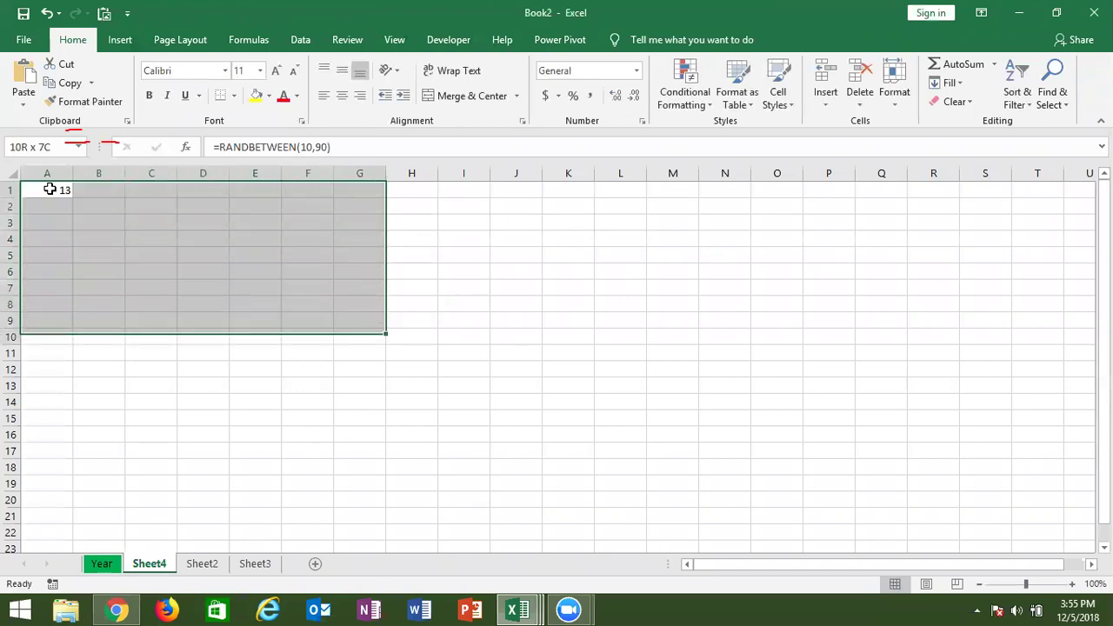
{"action": "key", "text": "shift+Down"}
{"action": "key", "text": "shift+Down"}
{"action": "key", "text": "shift+Down"}
{"action": "key", "text": "shift+Right"}
{"action": "key", "text": "ctrl+r"}
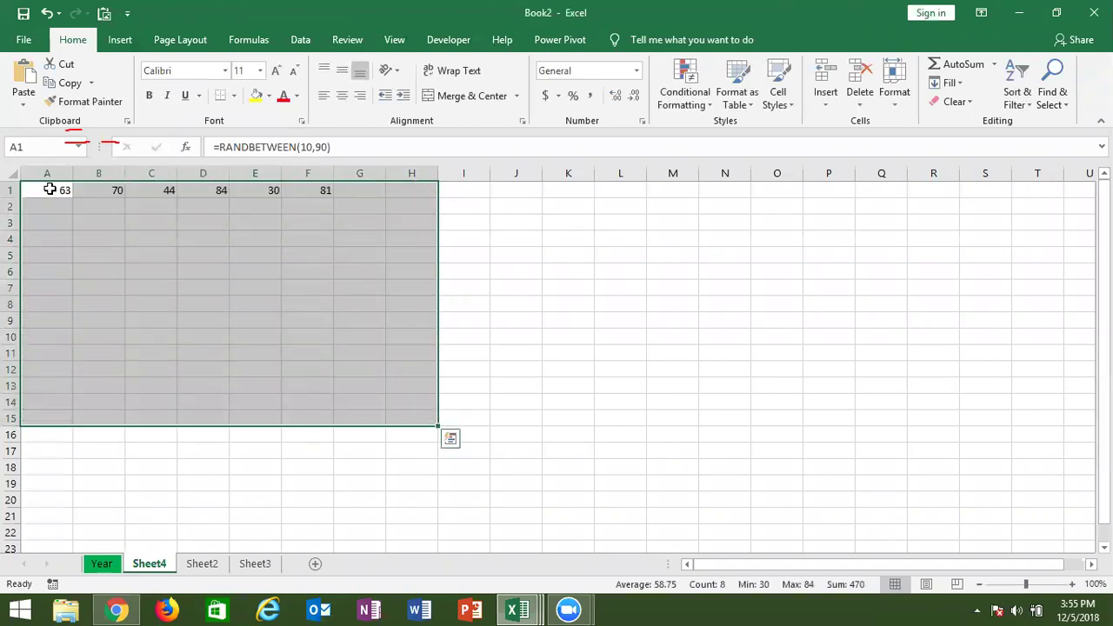
{"action": "key", "text": "ctrl+d"}
Copy A1:H15 and paste it back as values, then return to the VBA editor.
{"action": "key", "text": "ctrl+c"}
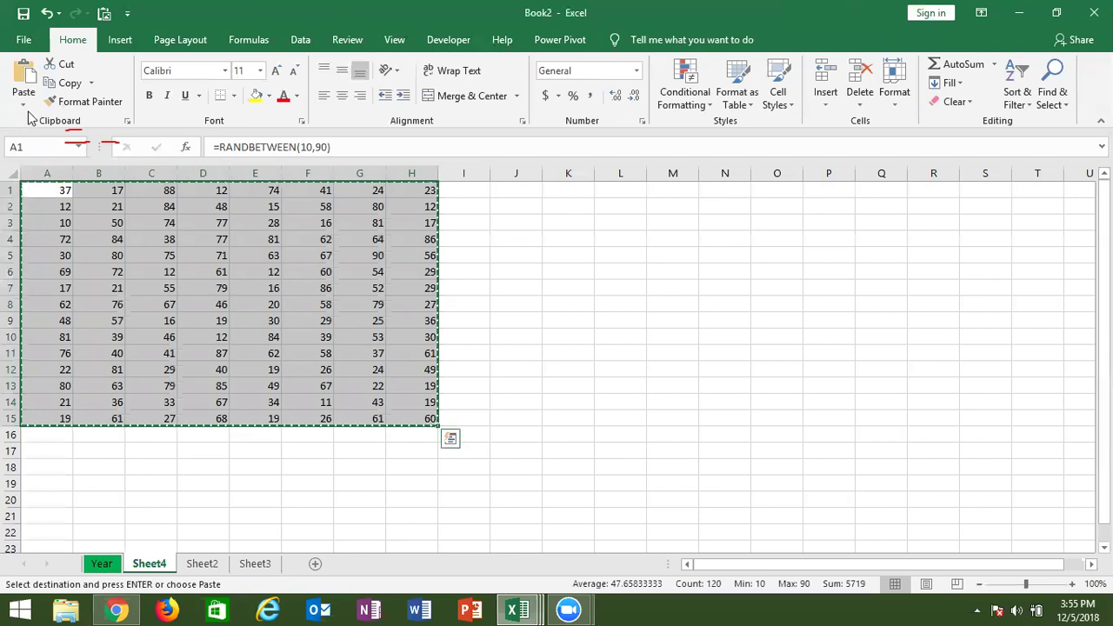
{"action": "left_click", "coordinate": [23, 105]}
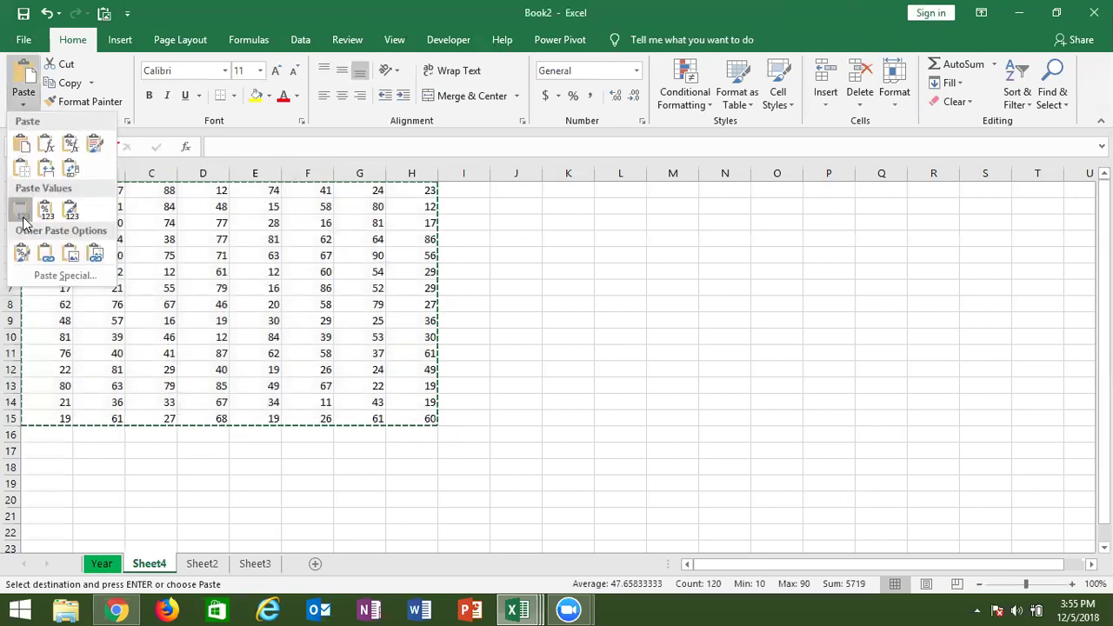
{"action": "left_click", "coordinate": [21, 212]}
{"action": "left_click", "coordinate": [92, 255]}
{"action": "key", "text": "Escape"}
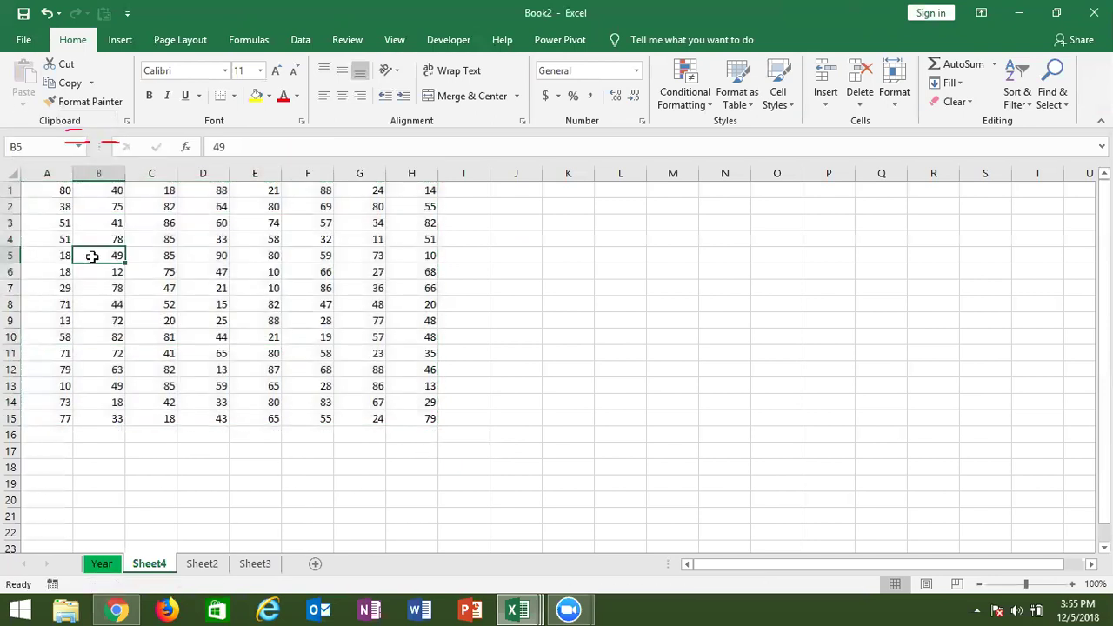
{"action": "left_click", "coordinate": [53, 193]}
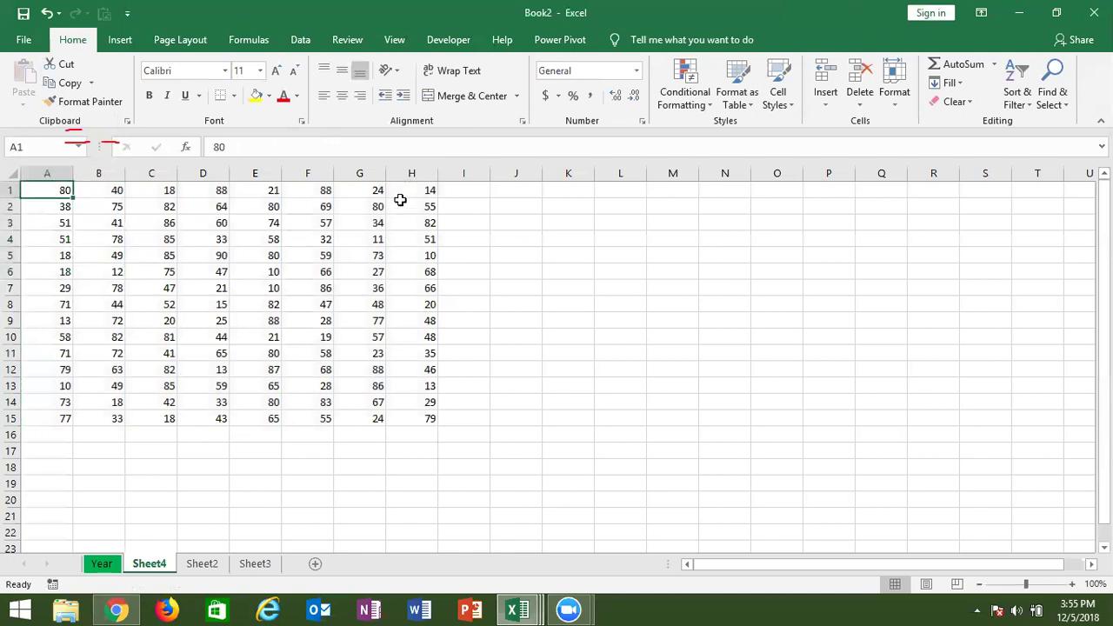
{"action": "key", "text": "alt+Tab"}
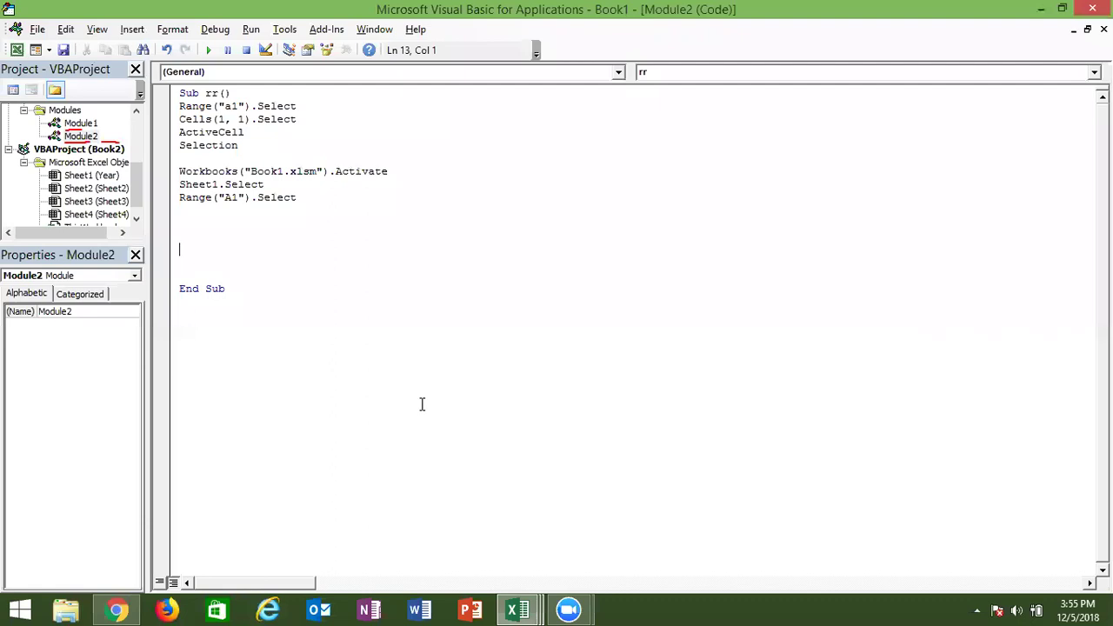
Add the line Range("A1:h15").Select to sub rr.
{"action": "type", "text": "ra"}
{"action": "type", "text": "nge(\"A1:h15\")"}
{"action": "type", "text": ".se"}
{"action": "key", "text": "Tab"}
{"action": "key", "text": "Return"}
In Excel, show range A1:H15 by dragging it into a =SUM formula in I9, then cancel.
{"action": "key", "text": "alt+F11"}
{"action": "left_click", "coordinate": [460, 318]}
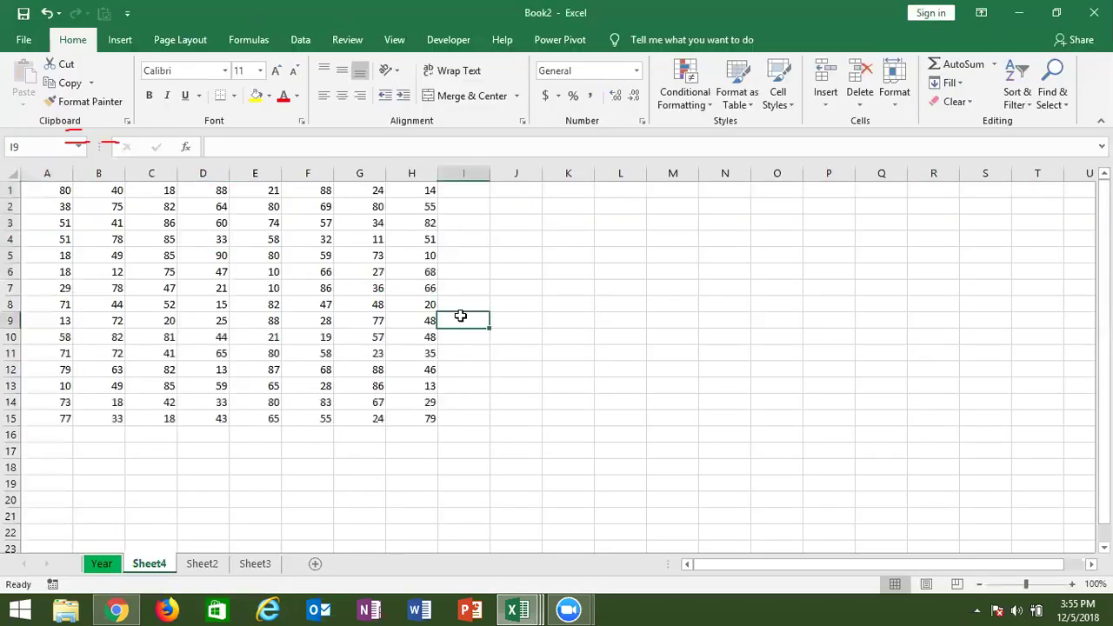
{"action": "type", "text": "=sum("}
{"action": "mouse_move", "coordinate": [55, 189]}
{"action": "left_mouse_down"}
{"action": "mouse_move", "coordinate": [254, 259]}
{"action": "mouse_move", "coordinate": [409, 417]}
{"action": "left_mouse_up"}
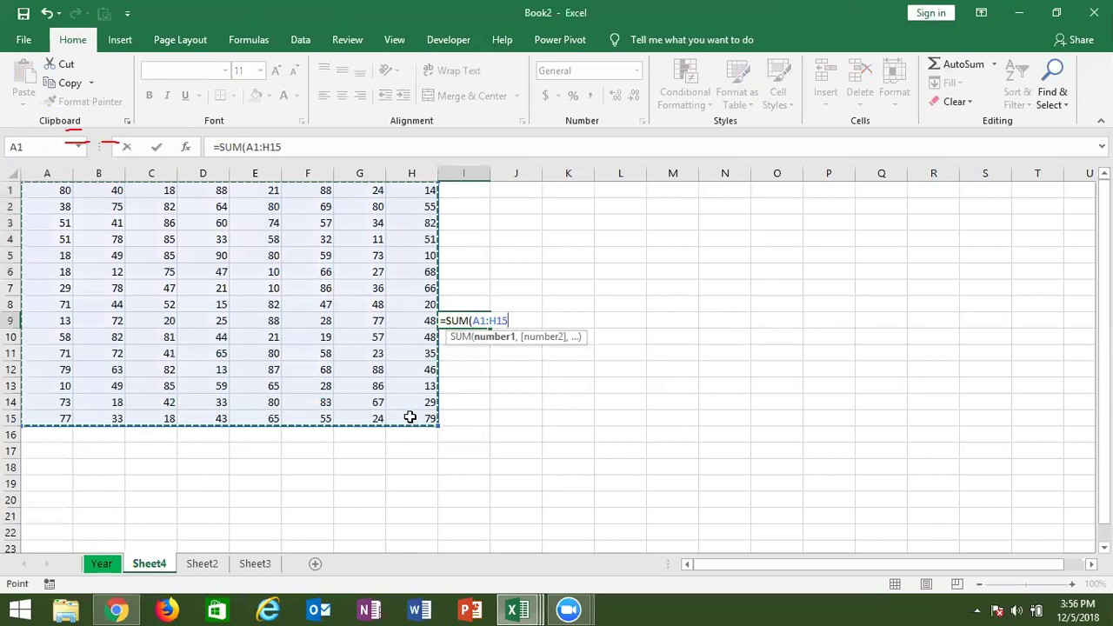
{"action": "key", "text": "Escape"}
{"action": "key", "text": "alt+F11"}
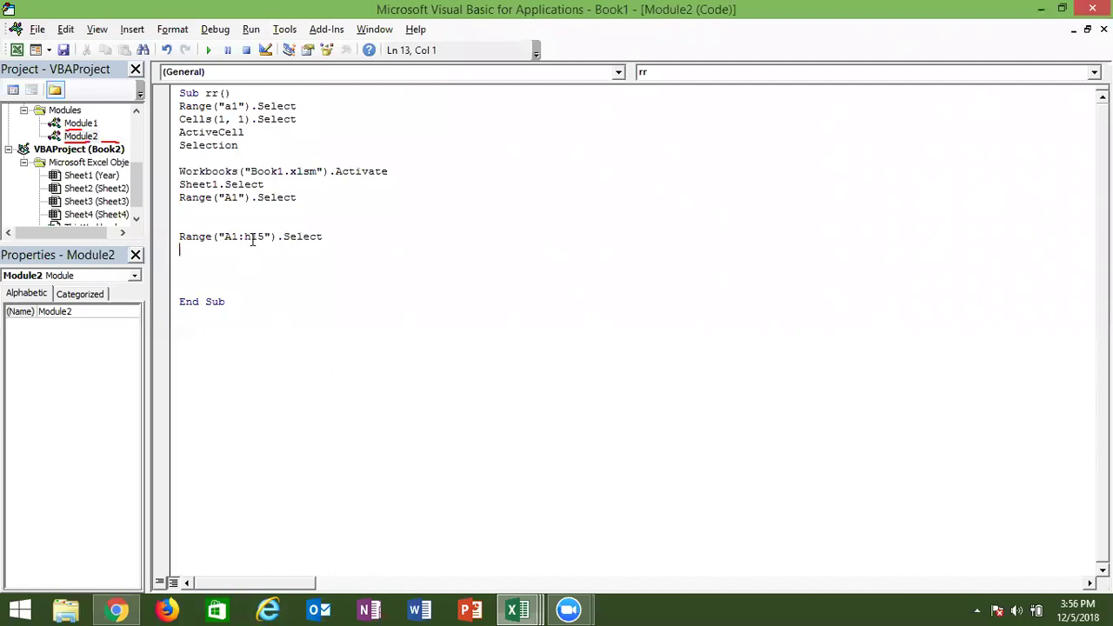
Add a second line, Range("A1", "h15").Select, below the first.
{"action": "key", "text": "shift+Up"}
{"action": "left_click", "coordinate": [252, 247]}
{"action": "type", "text": "range(\"A1"}
{"action": "type", "text": ","}
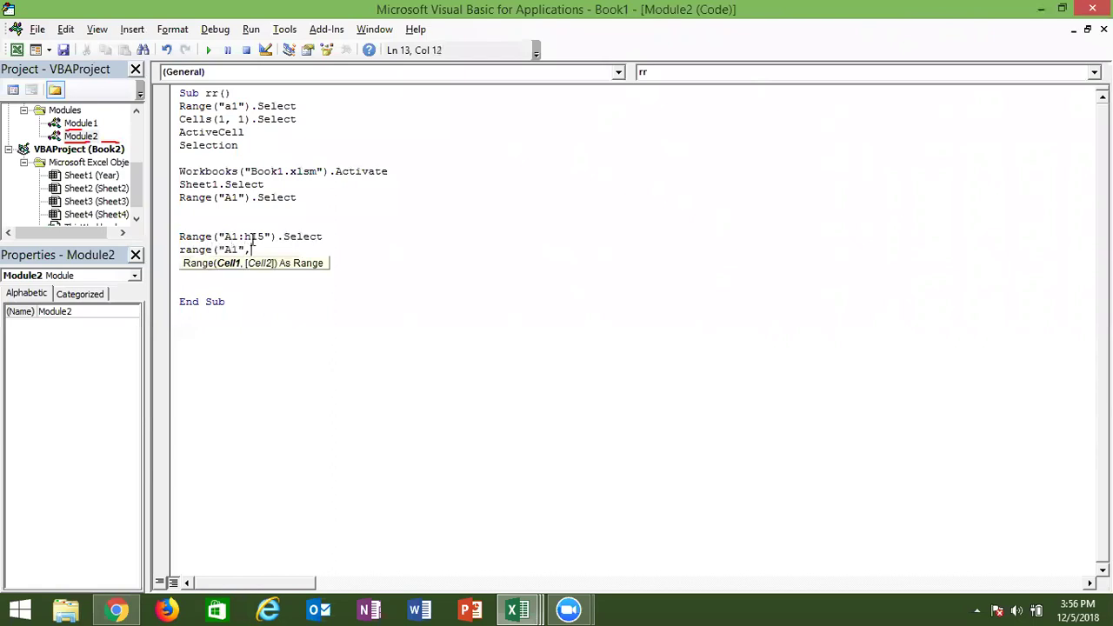
{"action": "type", "text": "\""}
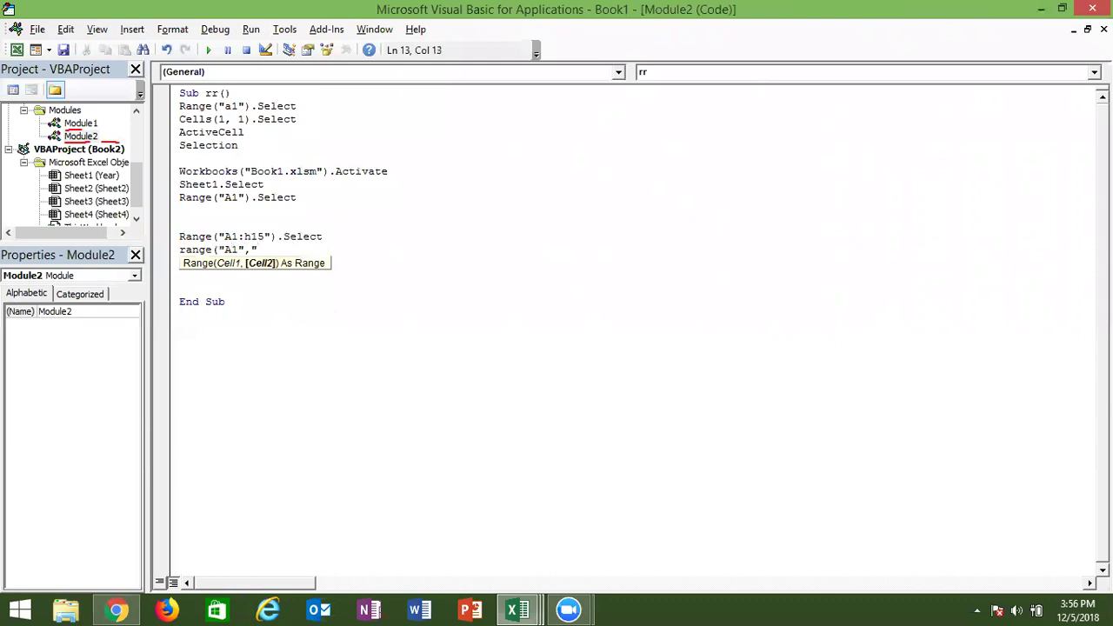
{"action": "type", "text": "h"}
{"action": "type", "text": "15"}
{"action": "type", "text": "\").s"}
{"action": "key", "text": "Tab"}
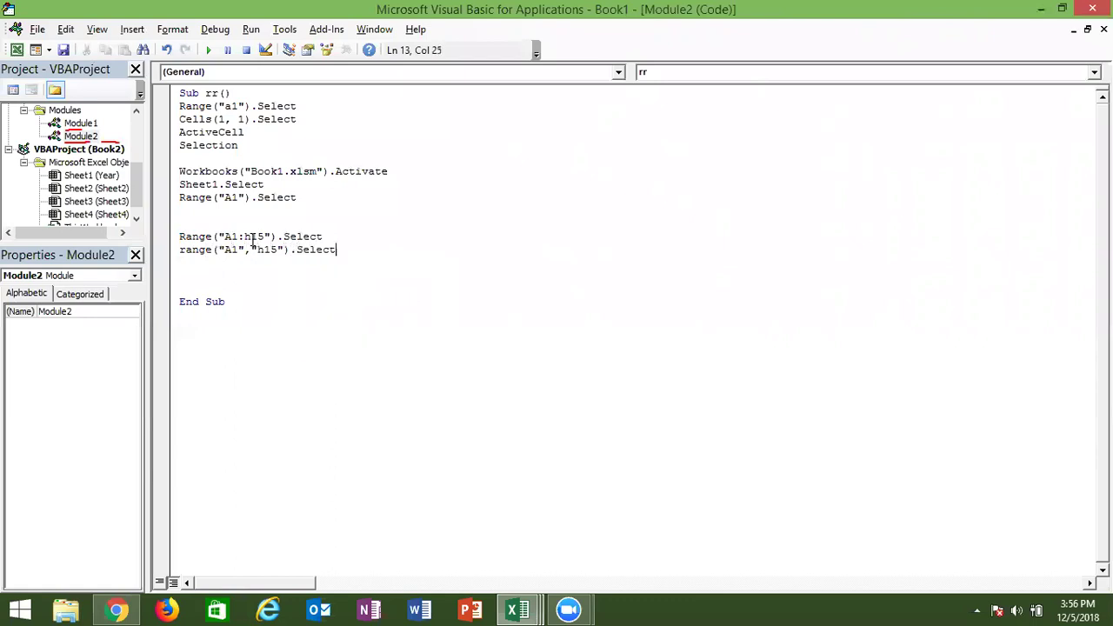
{"action": "key", "text": "Return"}
Highlight the A1 and h15 arguments and select A1:H15 on the sheet to compare.
{"action": "double_click", "coordinate": [235, 251]}
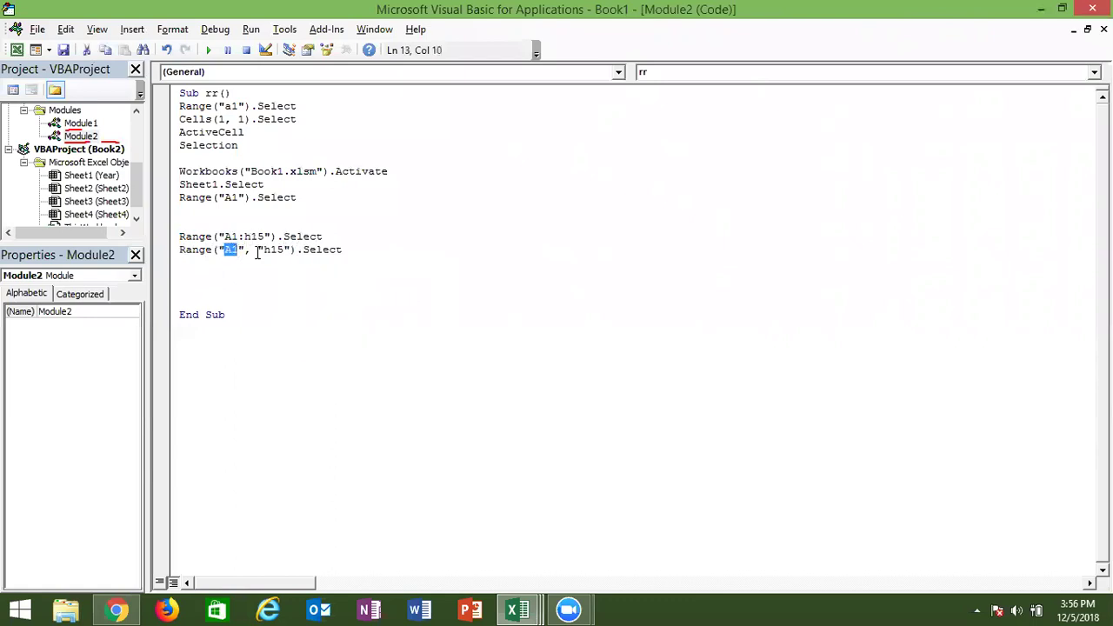
{"action": "double_click", "coordinate": [272, 250]}
{"action": "left_click", "coordinate": [263, 261]}
{"action": "key", "text": "alt+F11"}
{"action": "left_click", "coordinate": [40, 193]}
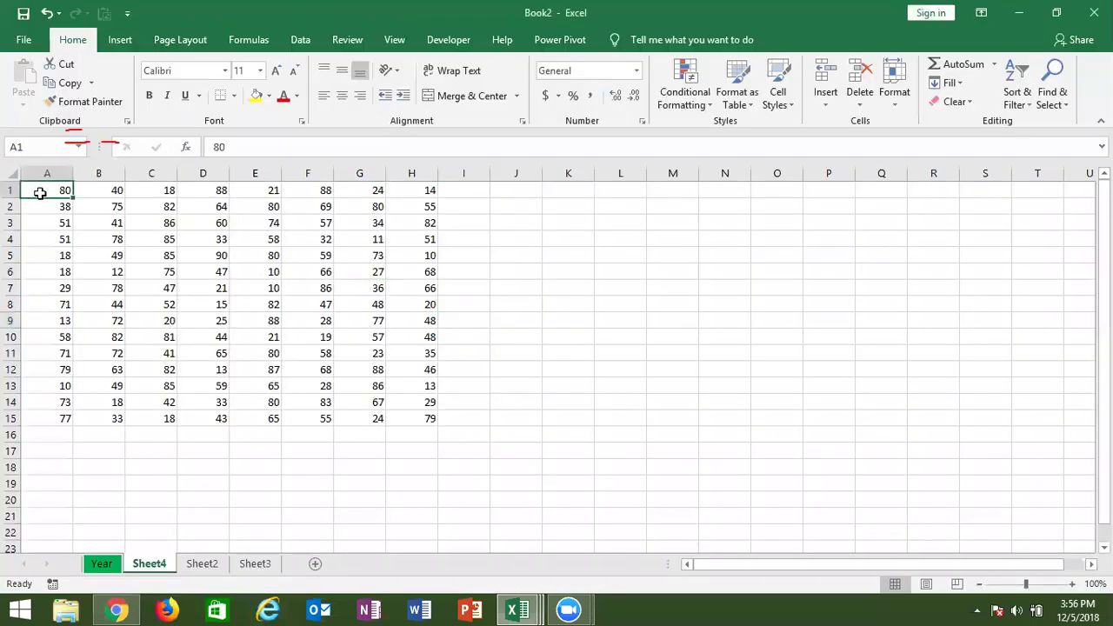
{"action": "left_click", "coordinate": [413, 415], "text": "shift"}
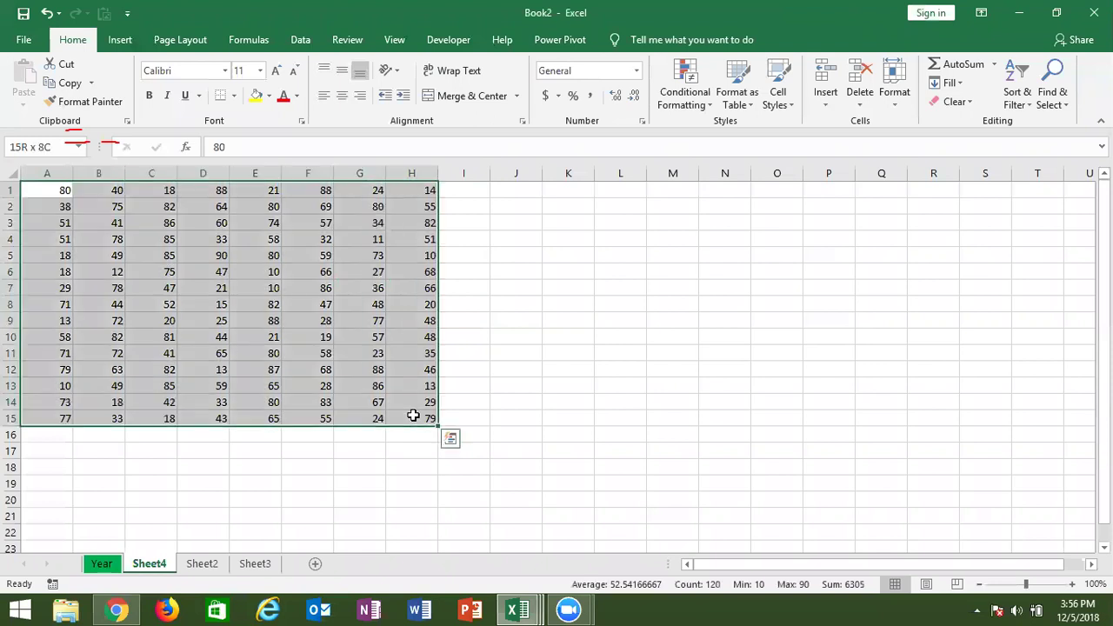
{"action": "key", "text": "alt+F11"}
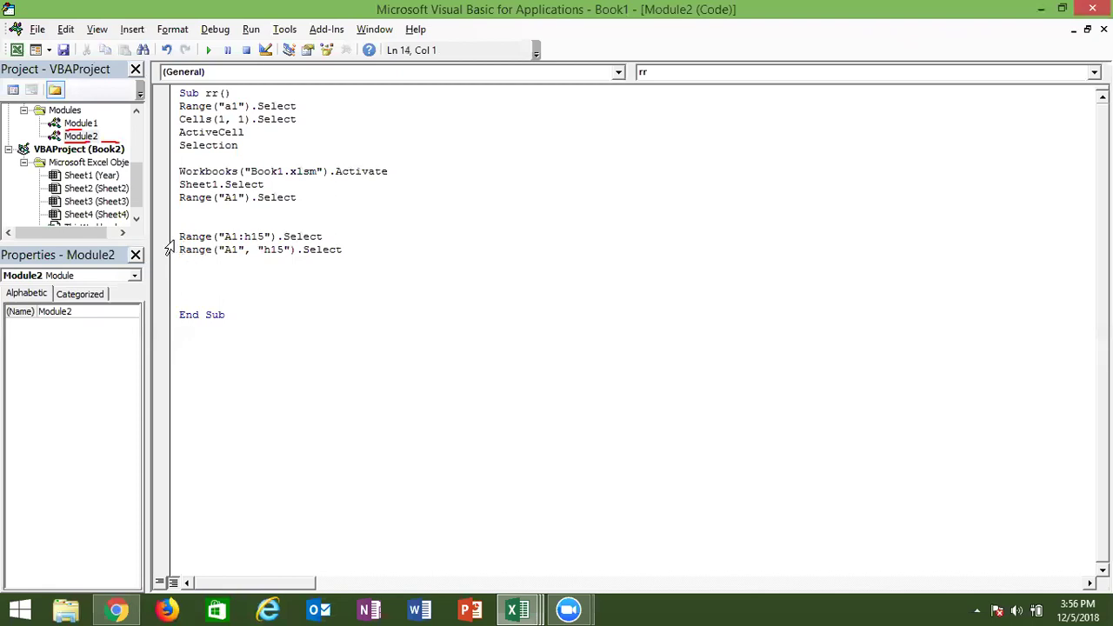
Point out both Range select lines, then bring the Excel worksheet back up.
{"action": "left_click", "coordinate": [168, 244]}
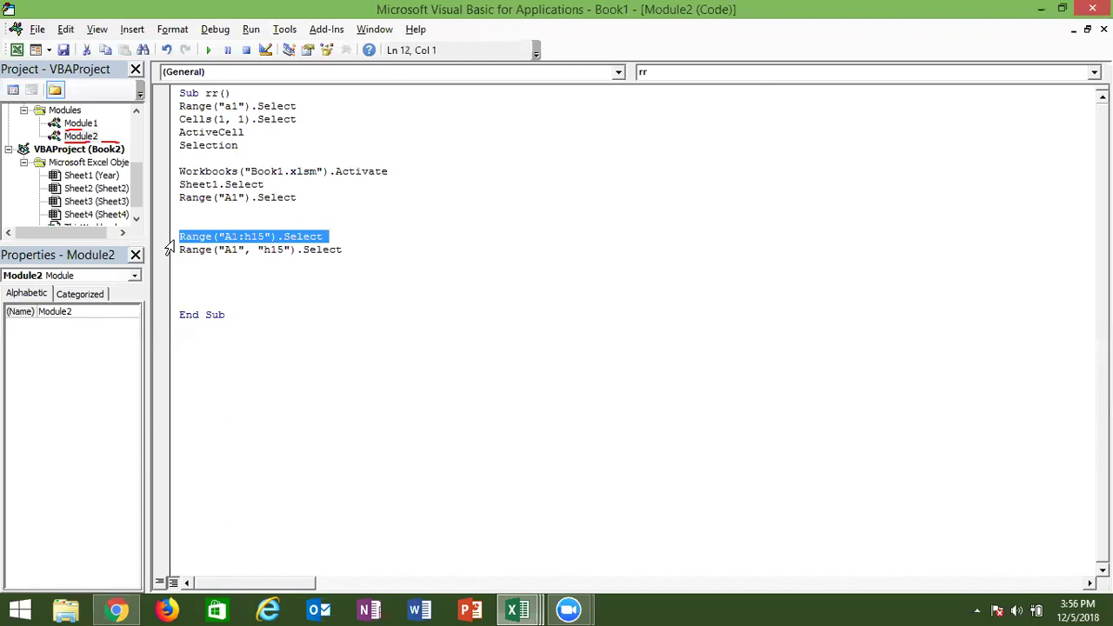
{"action": "left_click", "coordinate": [171, 254]}
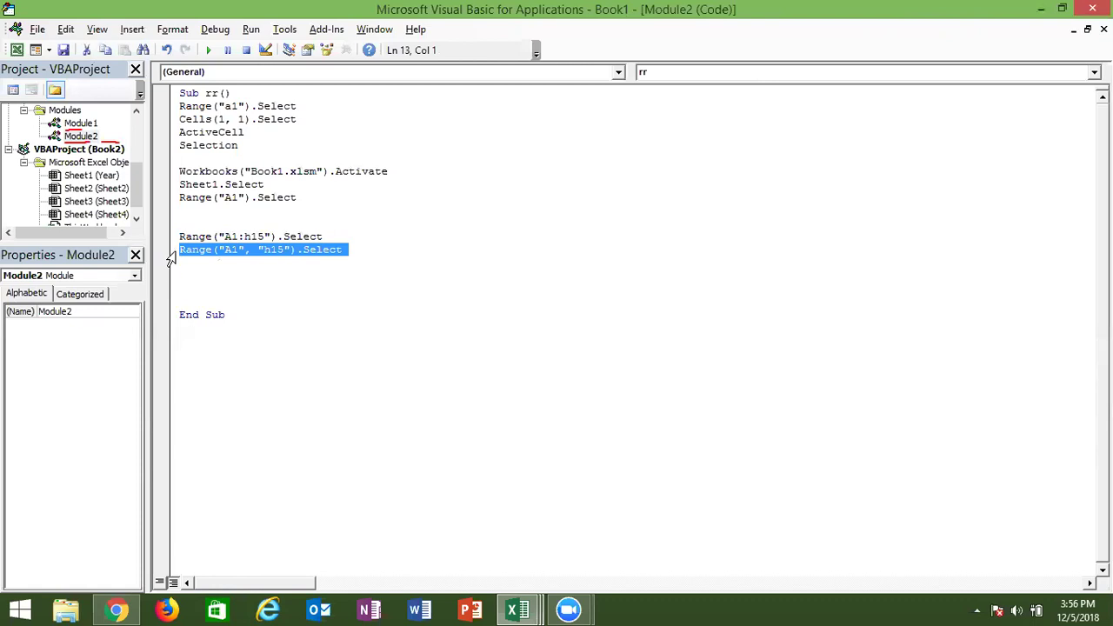
{"action": "left_click", "coordinate": [181, 263]}
{"action": "key", "text": "alt+Tab"}
{"action": "left_click", "coordinate": [180, 269]}
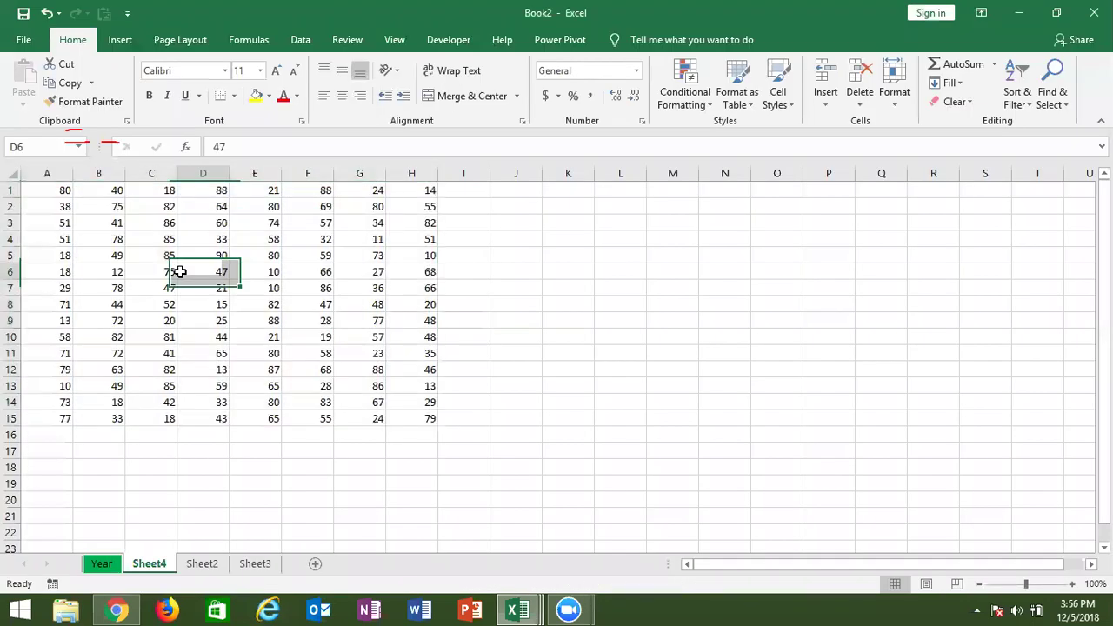
In Excel, build a multi-cell selection of B1, D1, F1 and H1.
{"action": "left_click", "coordinate": [112, 193]}
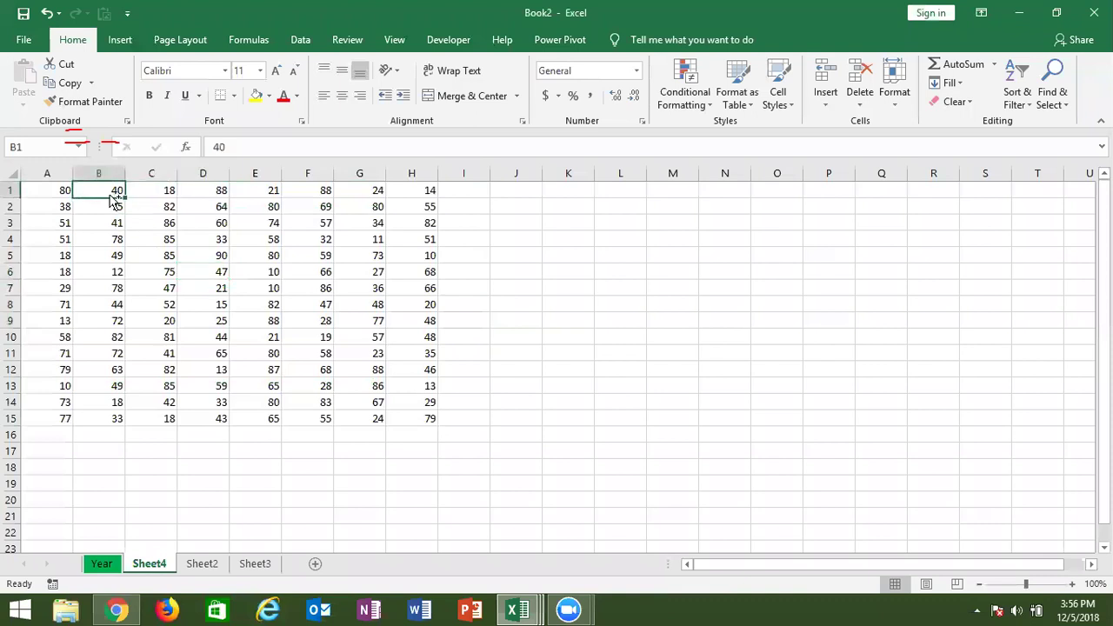
{"action": "left_click", "coordinate": [216, 189], "text": "ctrl"}
{"action": "left_click", "coordinate": [323, 188], "text": "ctrl"}
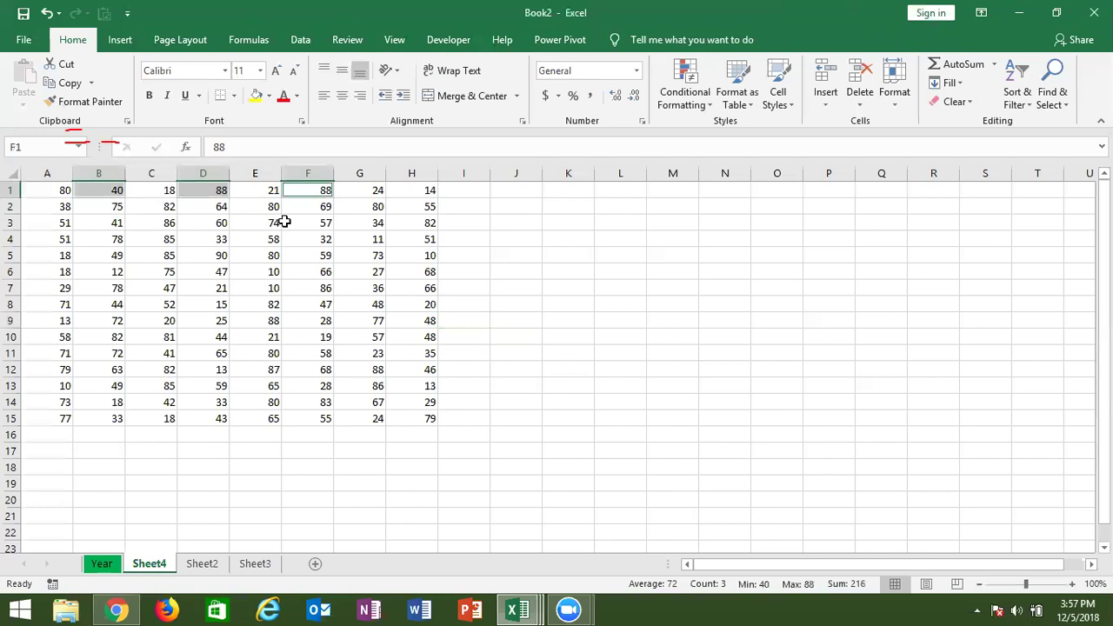
{"action": "left_click", "coordinate": [214, 252]}
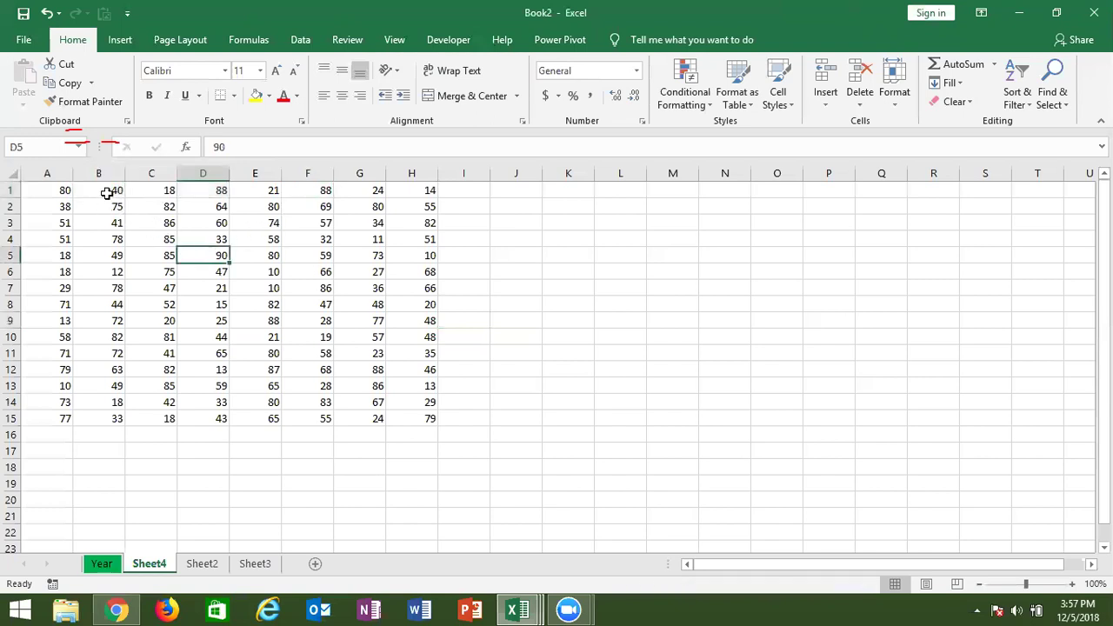
{"action": "left_click", "coordinate": [105, 189]}
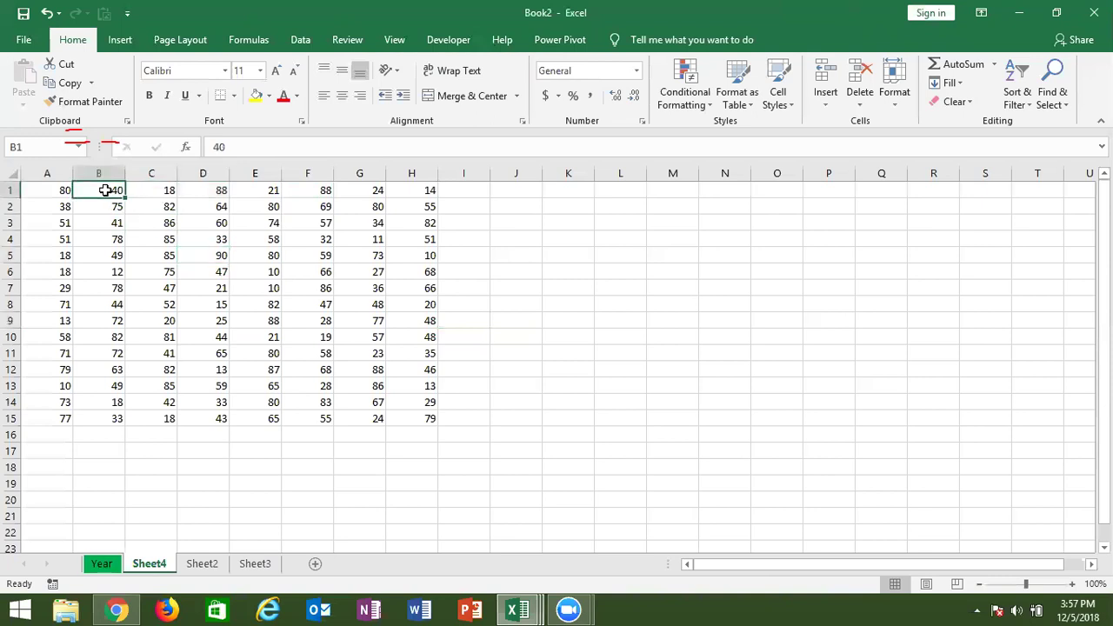
{"action": "left_click", "coordinate": [194, 190], "text": "ctrl"}
{"action": "left_click", "coordinate": [316, 189], "text": "ctrl"}
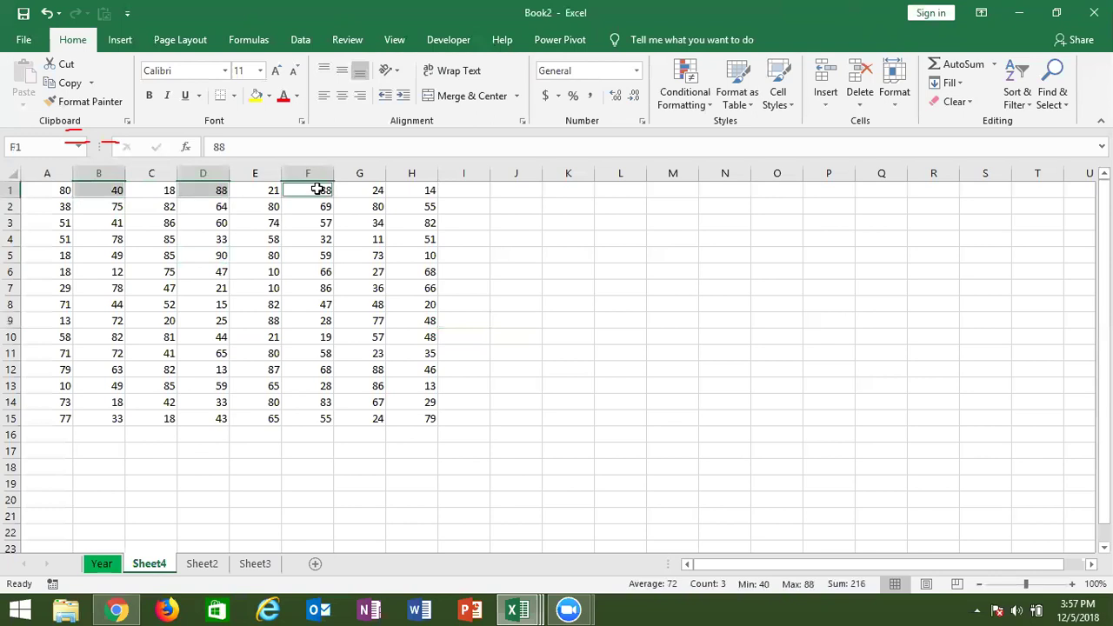
{"action": "left_click", "coordinate": [417, 191], "text": "ctrl"}
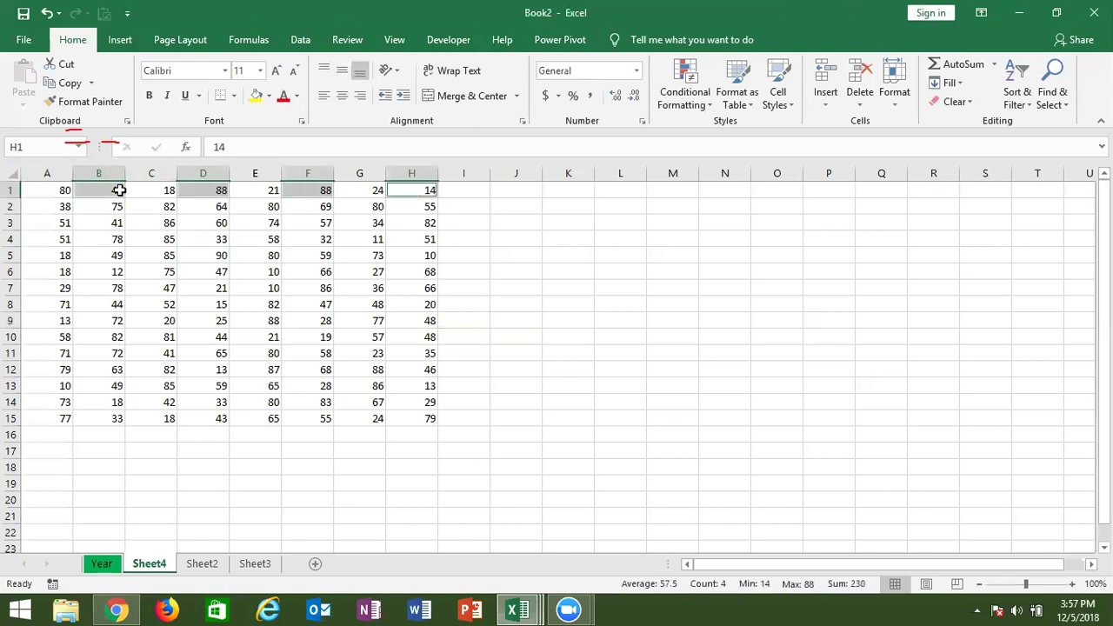
Add the line Range("A1,B1,d1,h1").Select, highlighting its cell list.
{"action": "key", "text": "alt+F11"}
{"action": "type", "text": "range"}
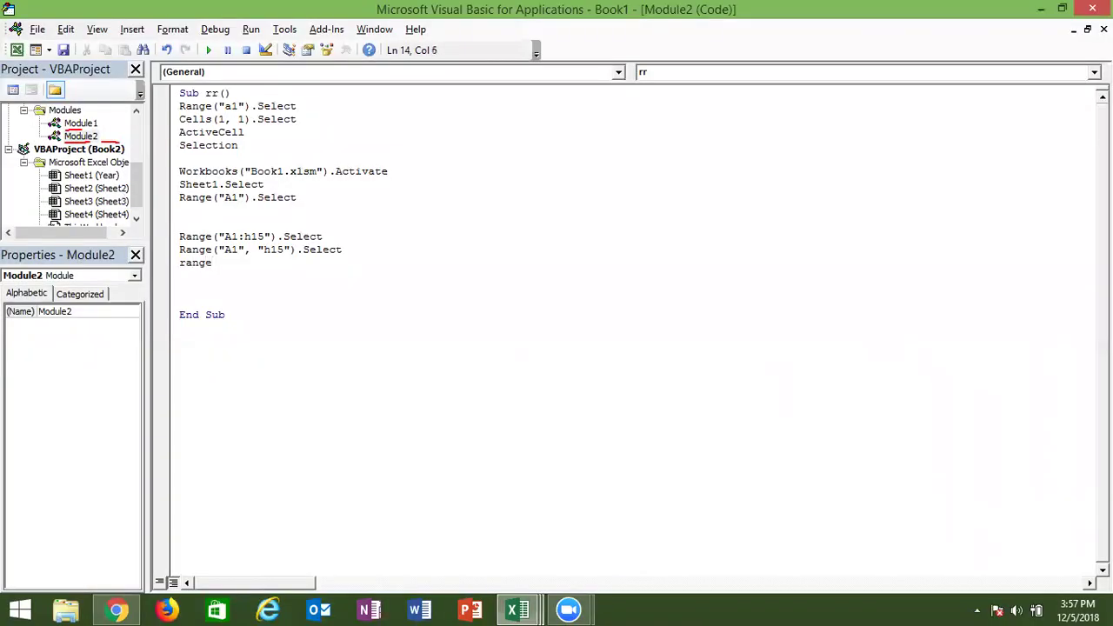
{"action": "type", "text": "(\"A1,B1"}
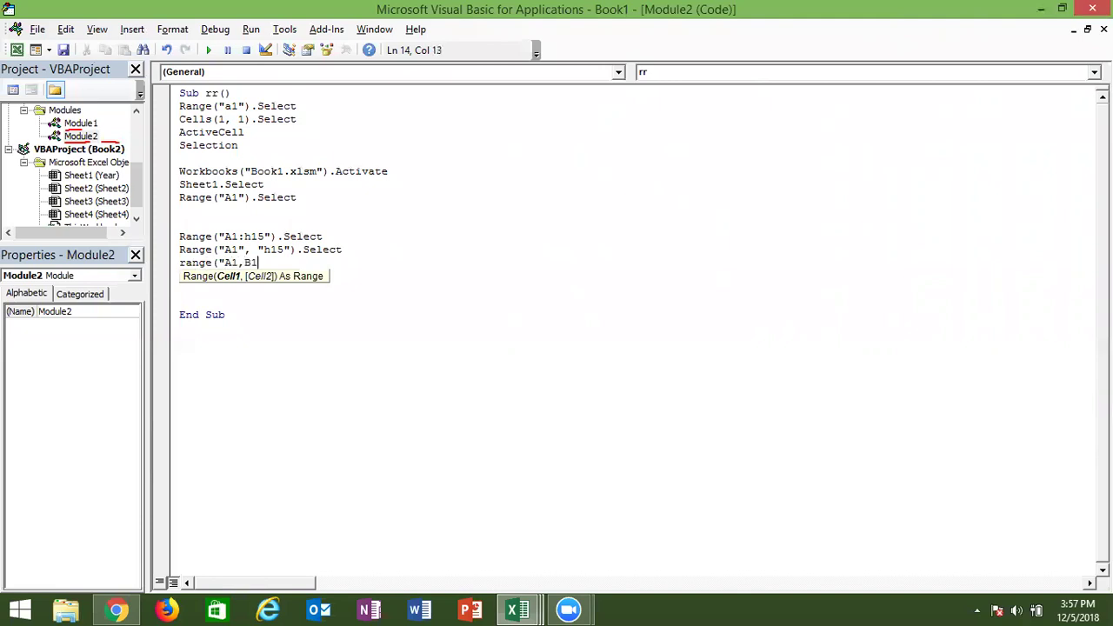
{"action": "type", "text": ",d1"}
{"action": "type", "text": ",h1\")"}
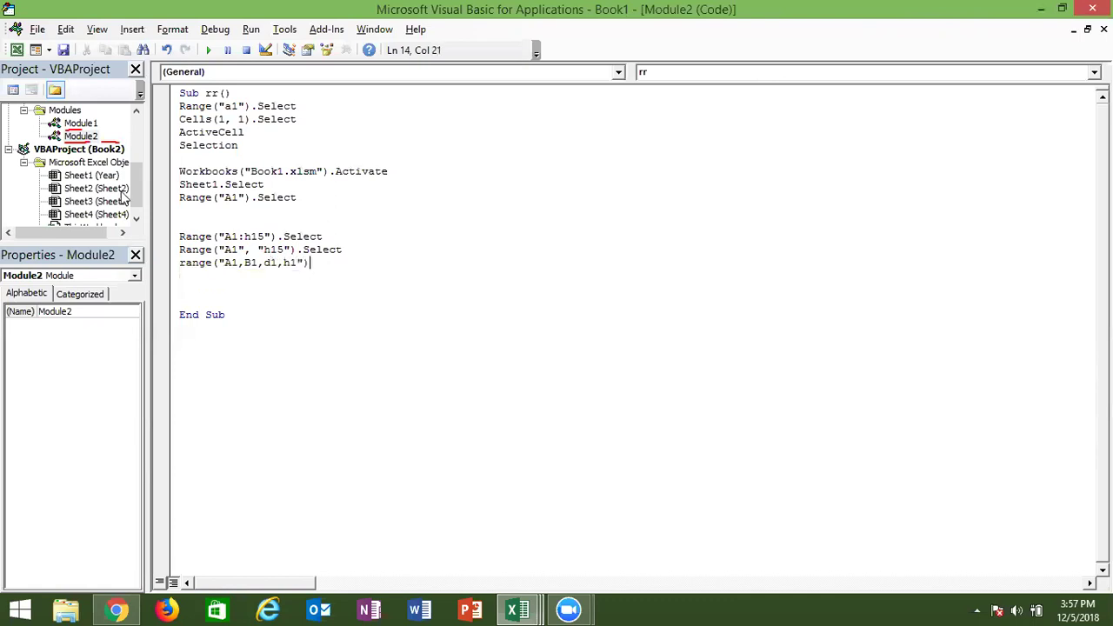
{"action": "left_click", "coordinate": [225, 263]}
{"action": "left_click_drag", "start_coordinate": [224, 262], "coordinate": [295, 263]}
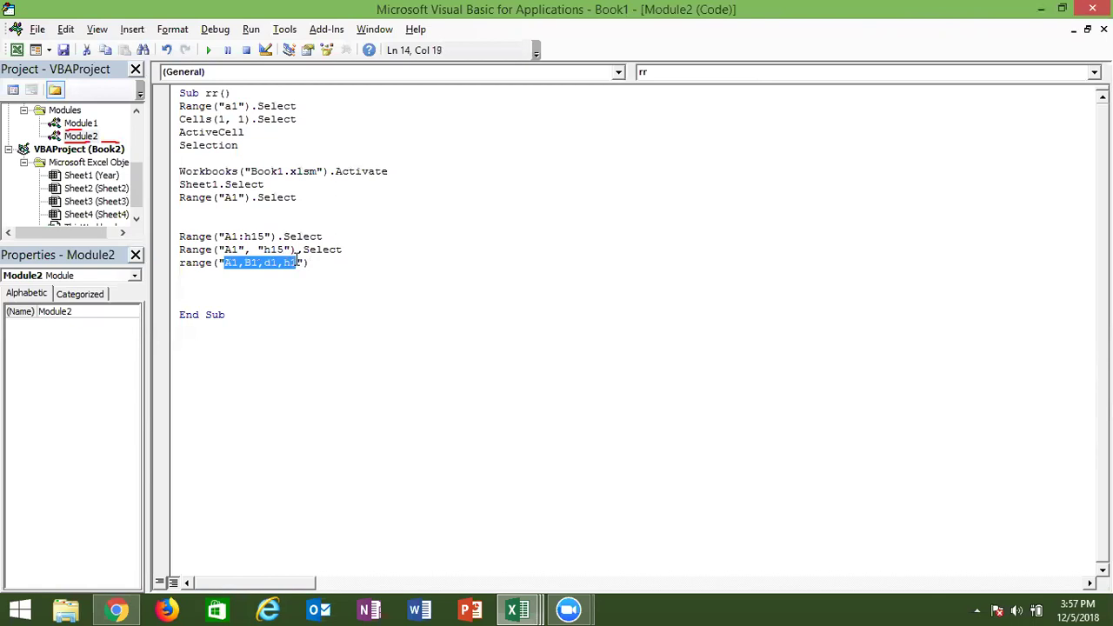
{"action": "left_click", "coordinate": [312, 263]}
{"action": "type", "text": ".Select"}
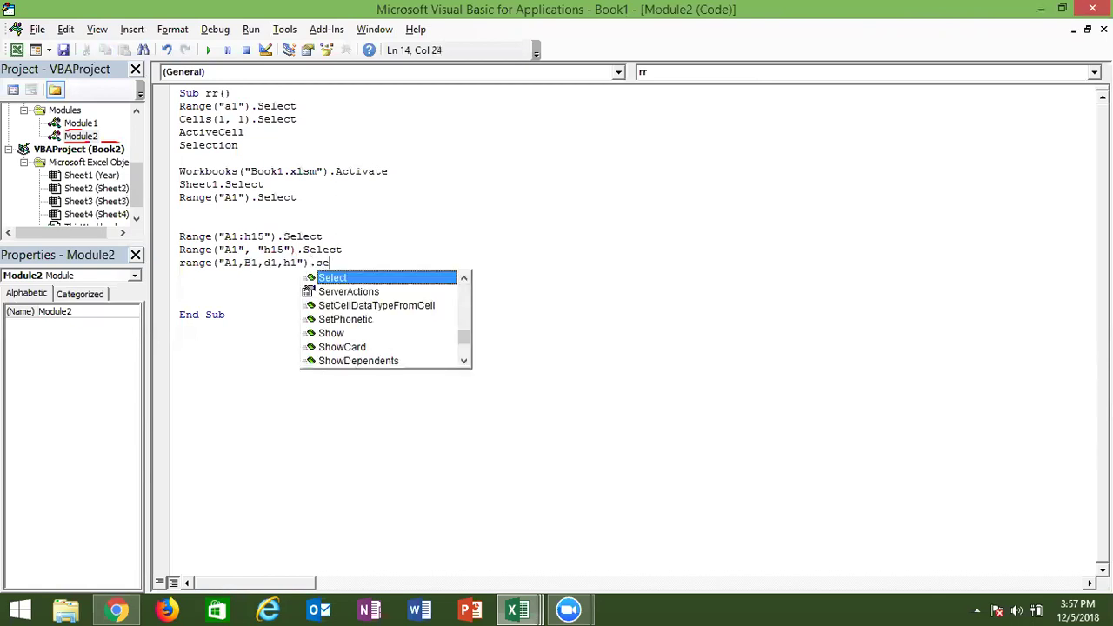
{"action": "key", "text": "Down"}
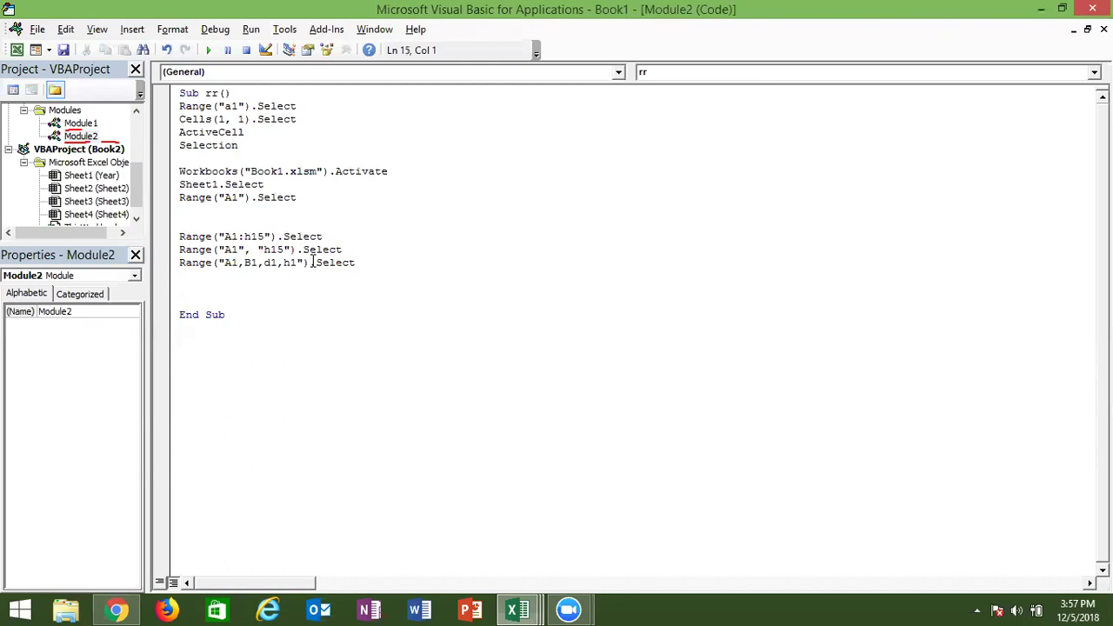
Select the A1:H15 data block with Ctrl+A, then start a Range("A1").CurrentRegion line.
{"action": "key", "text": "Return"}
{"action": "key", "text": "Return"}
{"action": "key", "text": "alt+F11"}
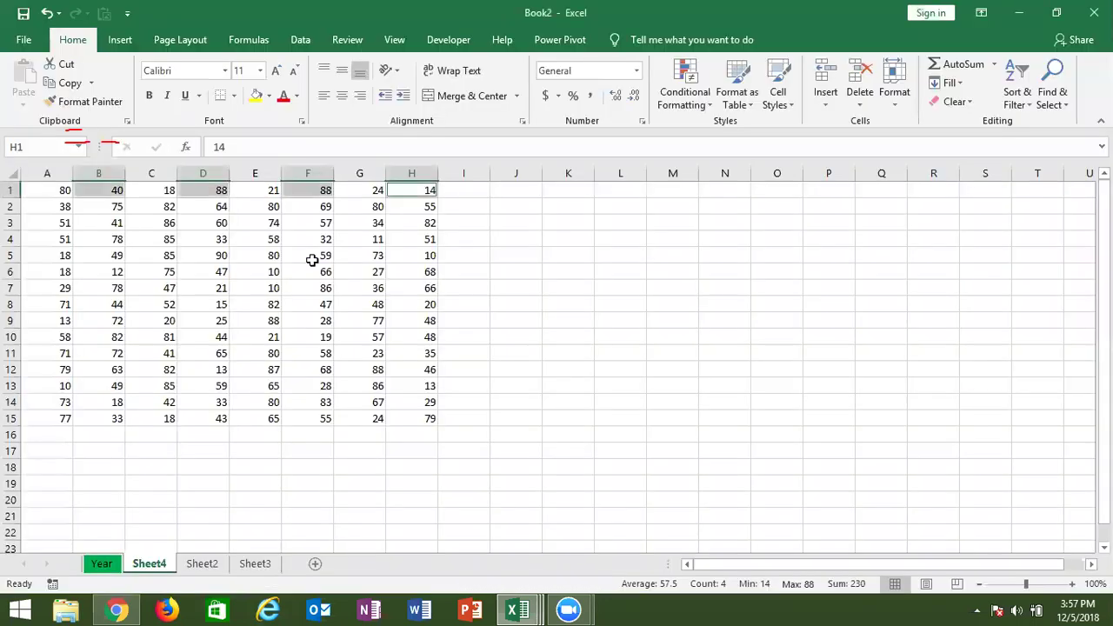
{"action": "key", "text": "ctrl+a"}
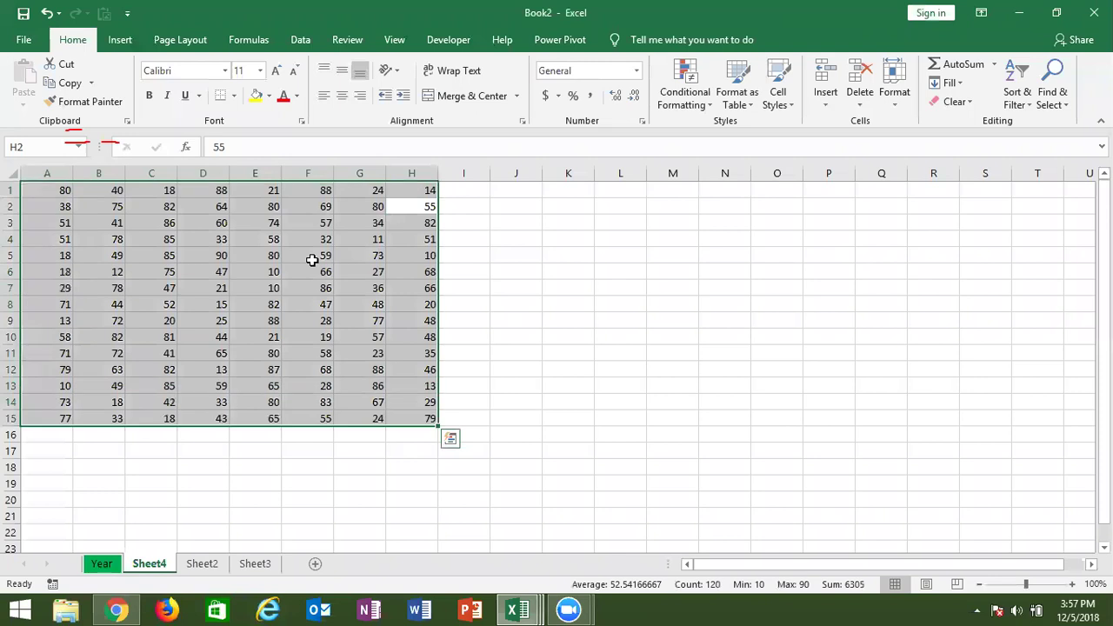
{"action": "key", "text": "alt+F11"}
{"action": "key", "text": "Up"}
{"action": "type", "text": "range"}
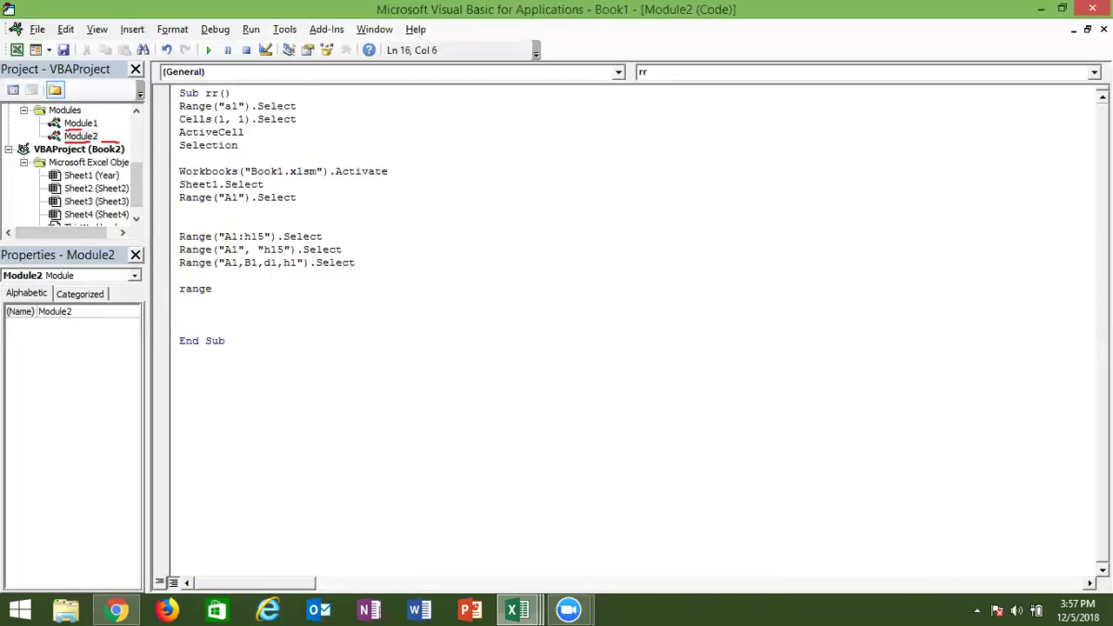
{"action": "type", "text": "(\"A1\")"}
{"action": "type", "text": ".cu"}
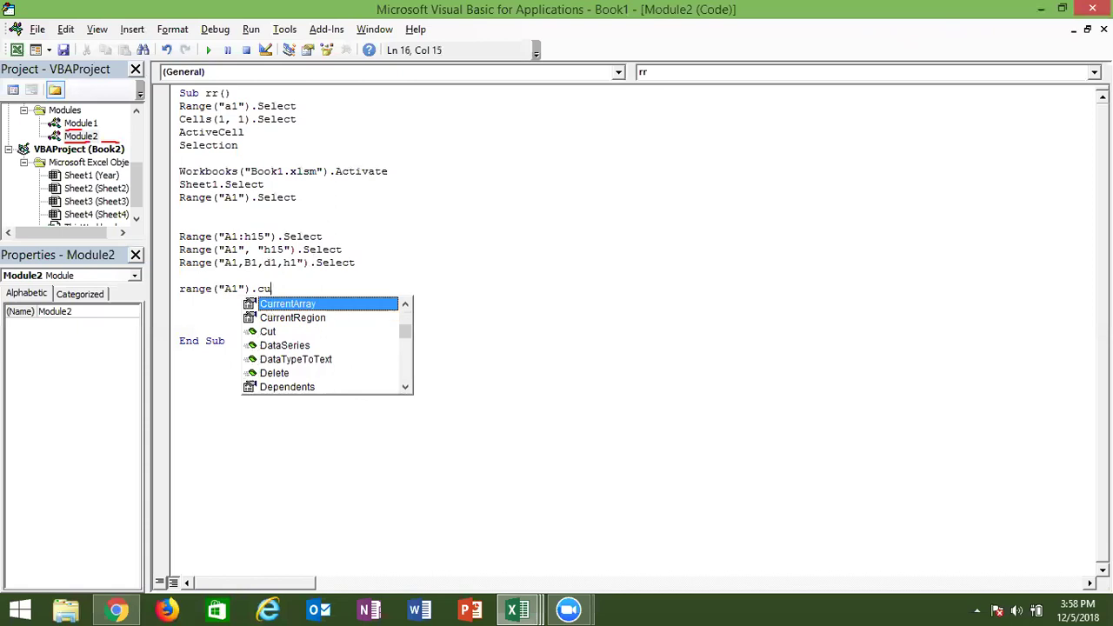
{"action": "type", "text": "r"}
Complete the line Range("A1").CurrentRegion.Select.
{"action": "key", "text": "Tab"}
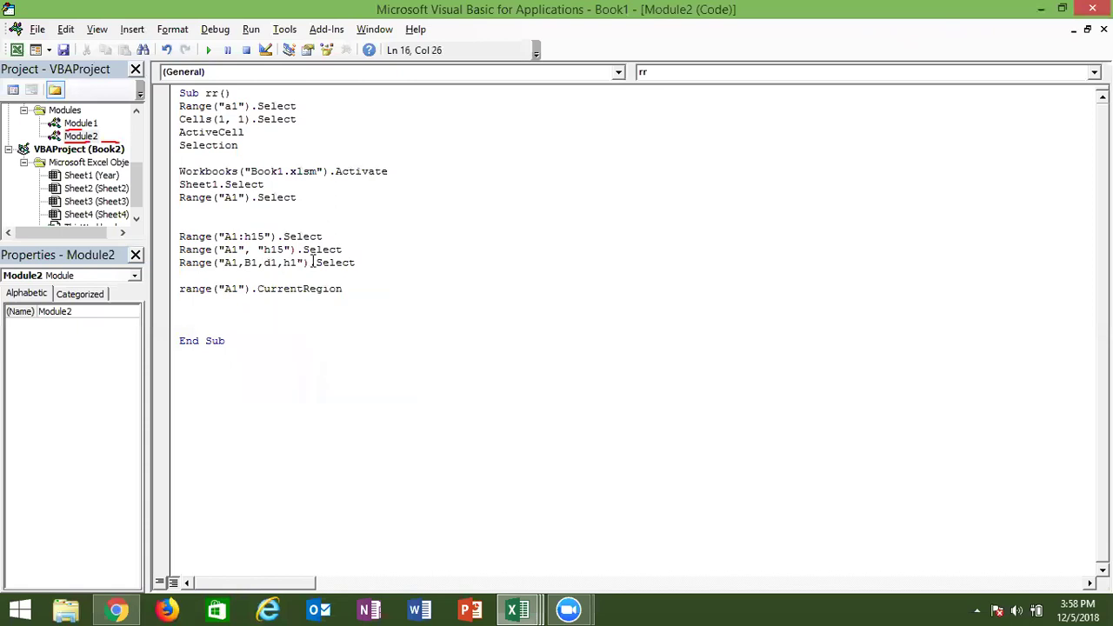
{"action": "type", "text": ".s"}
{"action": "key", "text": "Tab"}
{"action": "key", "text": "Return"}
From G5, select the current region via Go To Special to compare with the code.
{"action": "key", "text": "alt+F11"}
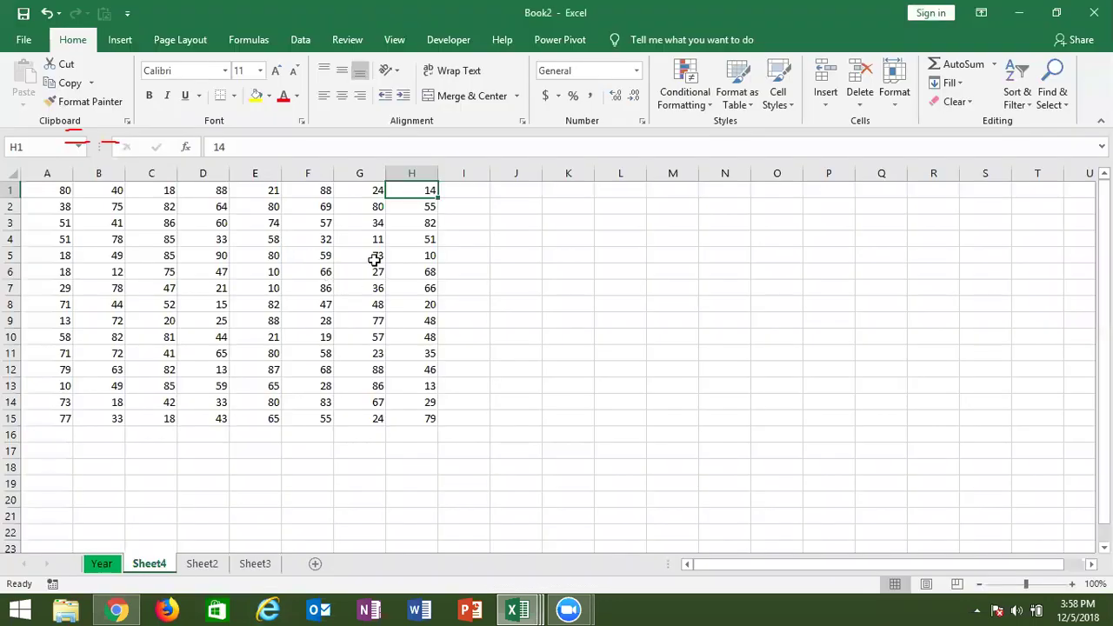
{"action": "left_click", "coordinate": [374, 256]}
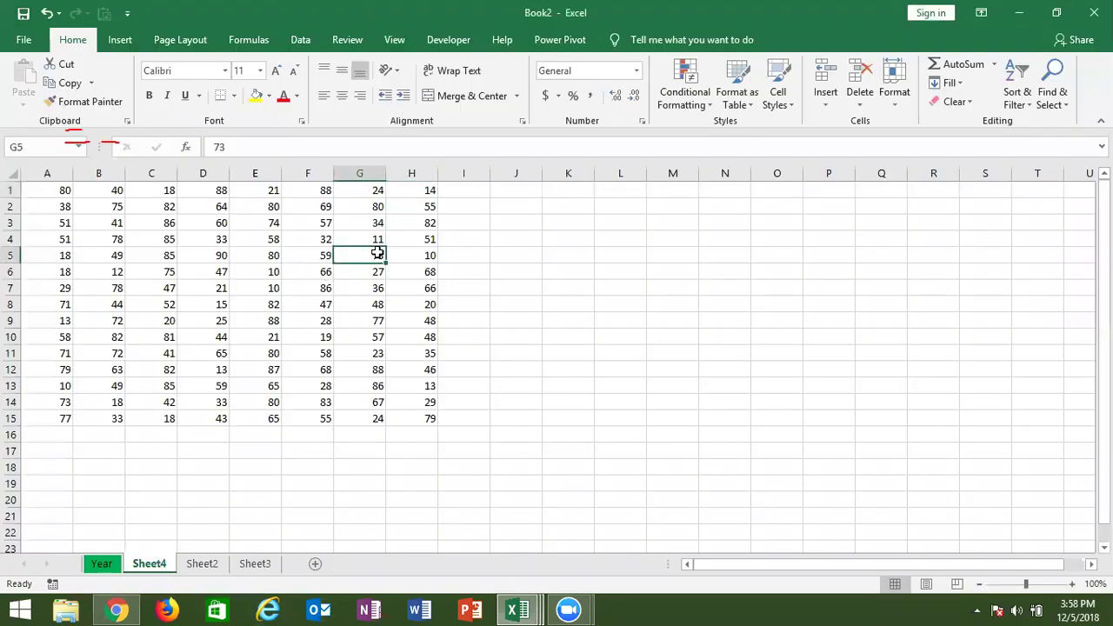
{"action": "left_click", "coordinate": [1047, 87]}
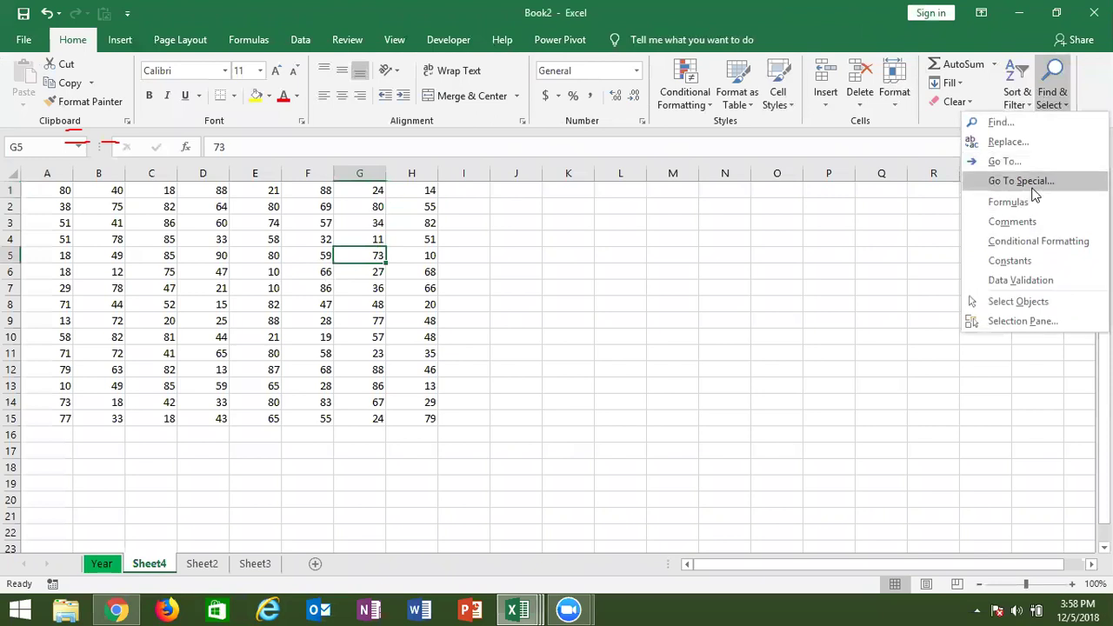
{"action": "left_click", "coordinate": [1021, 181]}
{"action": "left_click", "coordinate": [718, 256]}
{"action": "left_click", "coordinate": [820, 330]}
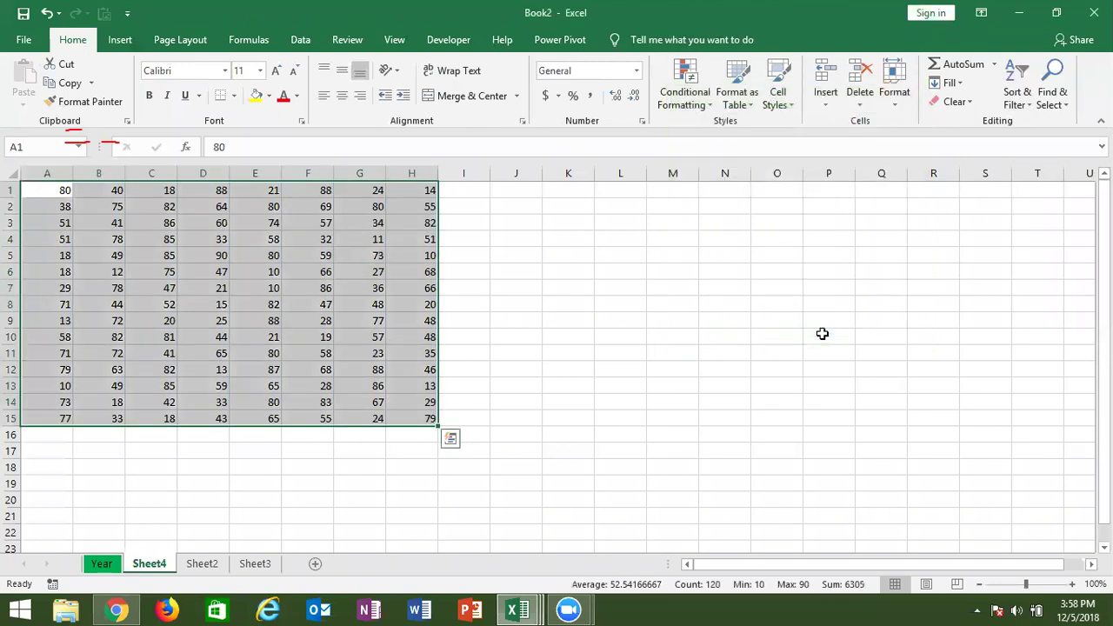
{"action": "key", "text": "alt+F11"}
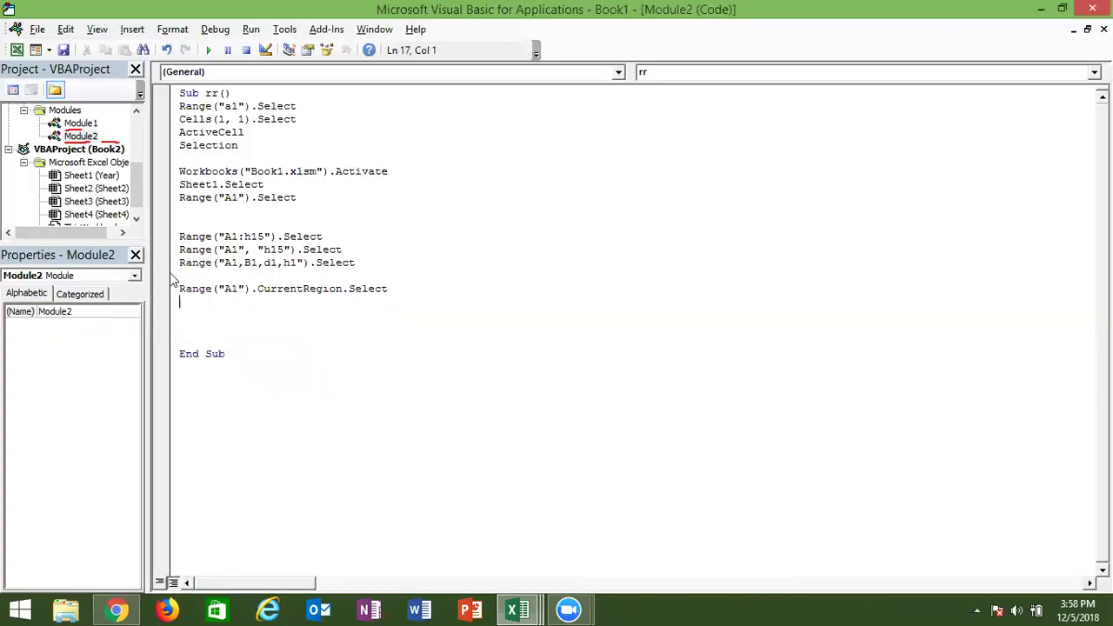
{"action": "left_click", "coordinate": [170, 285]}
{"action": "left_click", "coordinate": [179, 301]}
Select the entire worksheet in Excel, then add a Cells.Select line.
{"action": "key", "text": "alt+F11"}
{"action": "left_click", "coordinate": [12, 174]}
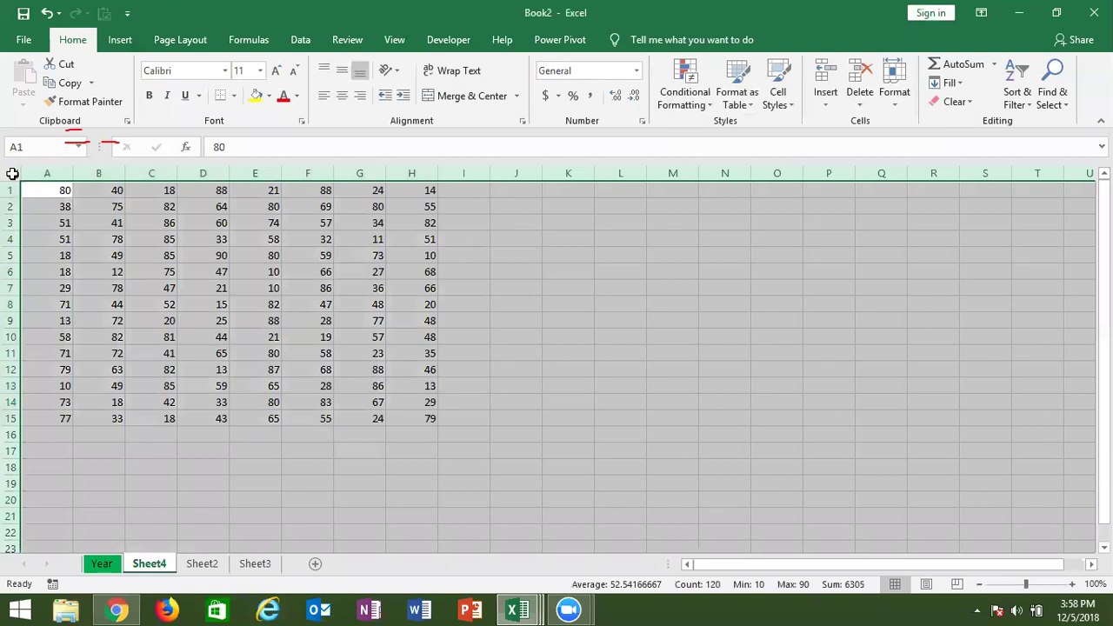
{"action": "left_click", "coordinate": [81, 222]}
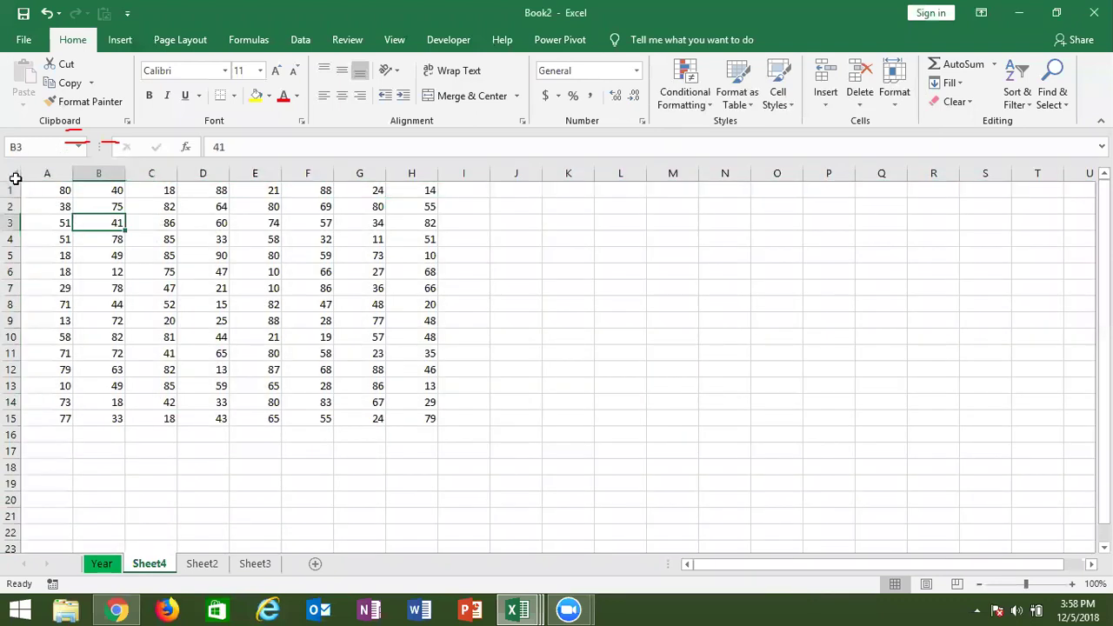
{"action": "left_click", "coordinate": [15, 177]}
{"action": "key", "text": "alt+F11"}
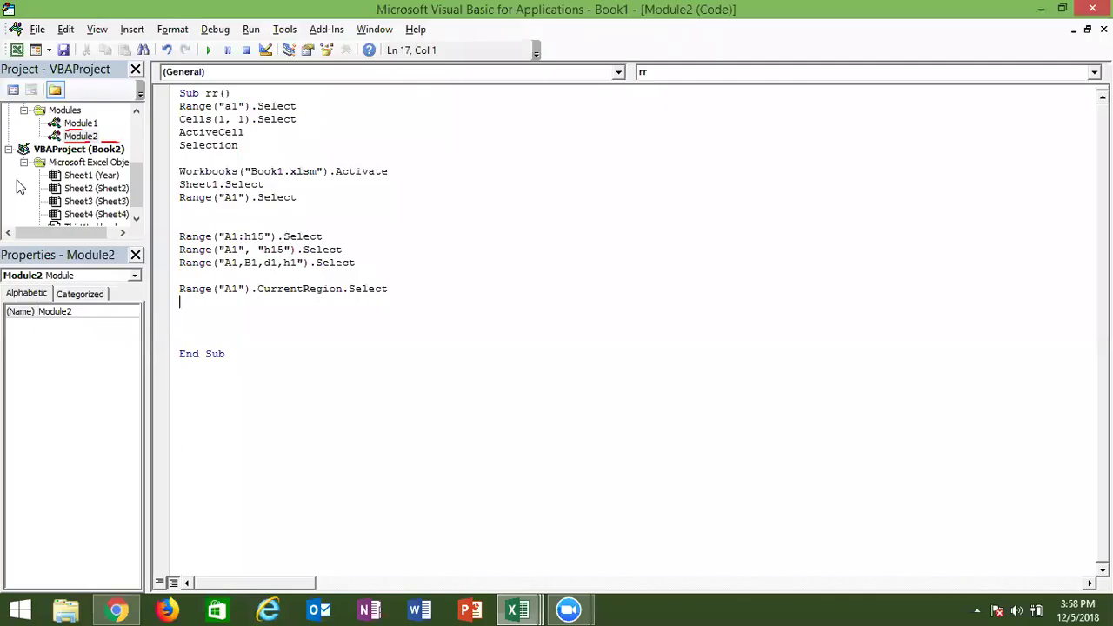
{"action": "type", "text": "cells"}
{"action": "type", "text": ".se"}
{"action": "key", "text": "Tab"}
{"action": "key", "text": "Return"}
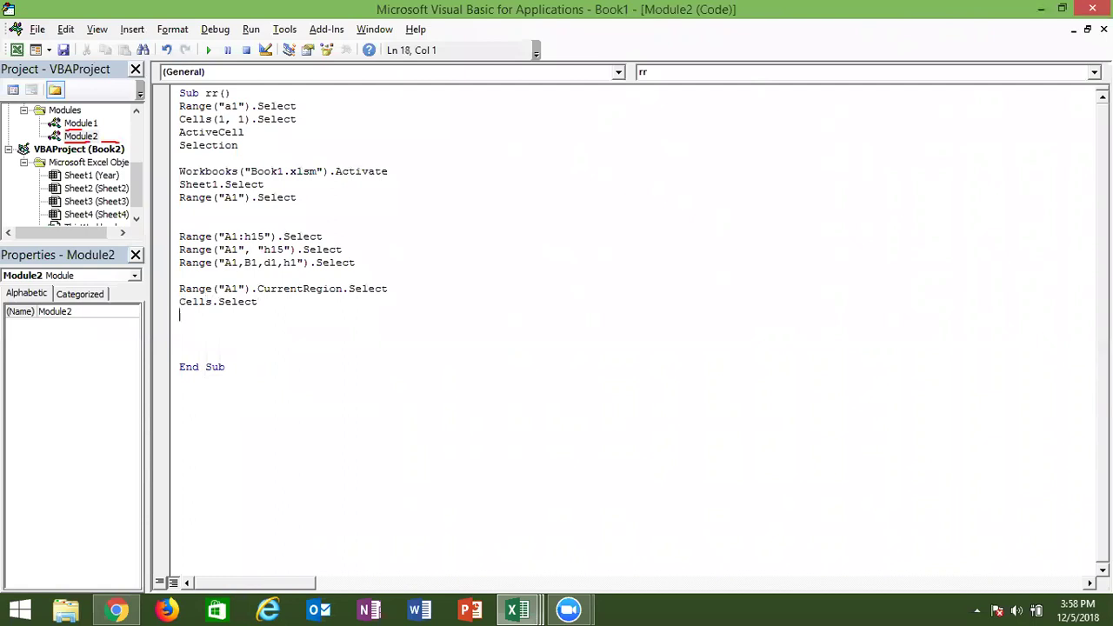
Highlight the Cells.Select line and take a quick look at Book2's worksheet before returning to the code.
{"action": "key", "text": "shift+Up"}
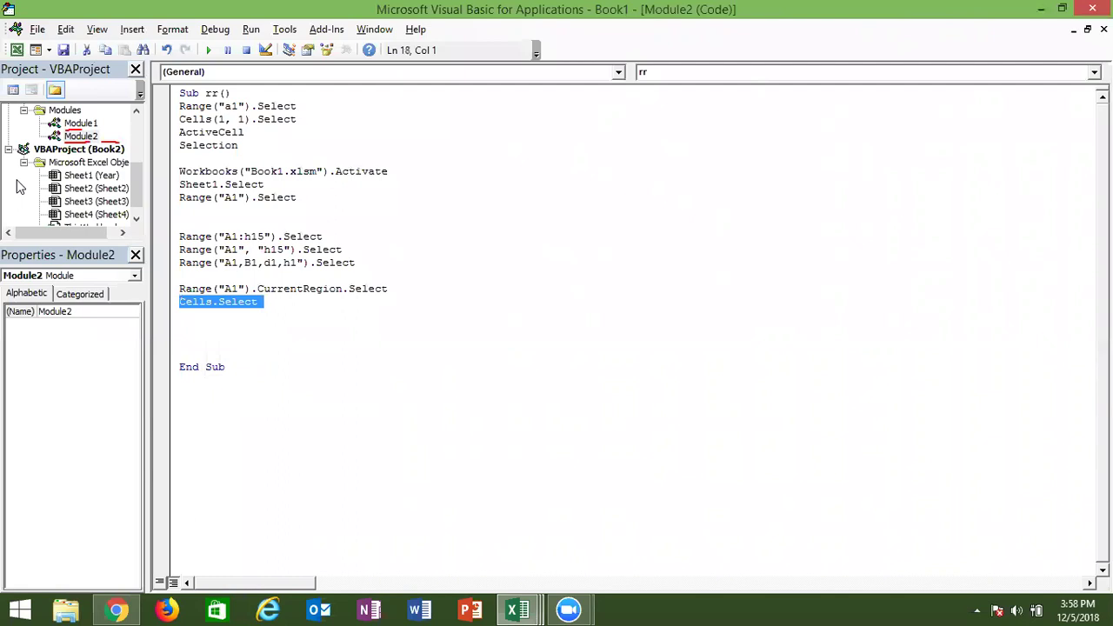
{"action": "key", "text": "alt+F11"}
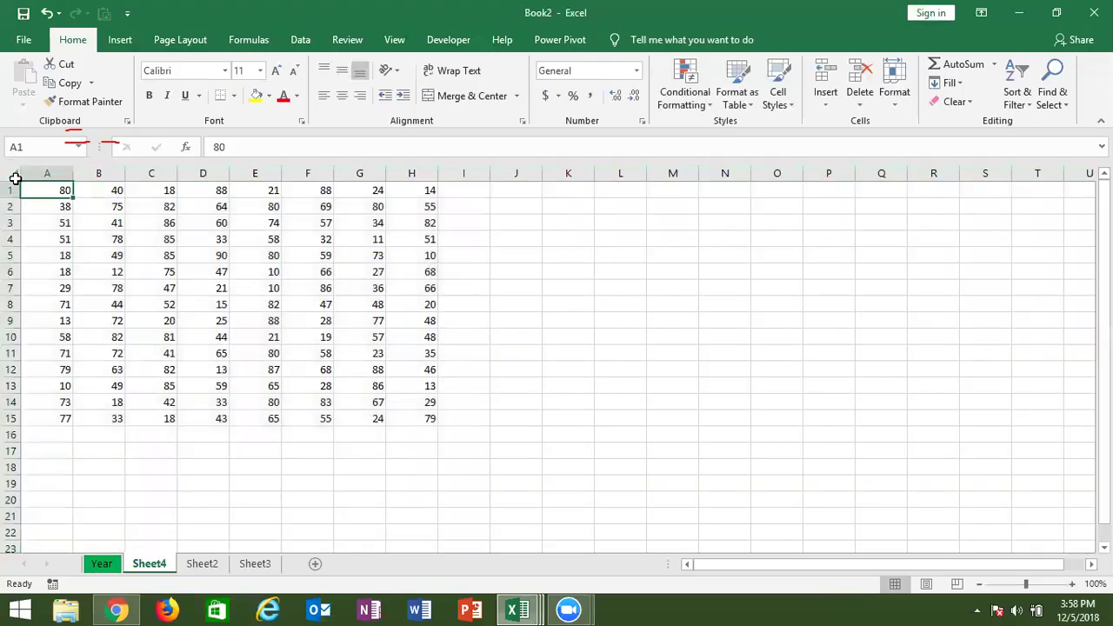
{"action": "key", "text": "alt+F11"}
{"action": "key", "text": "Down"}
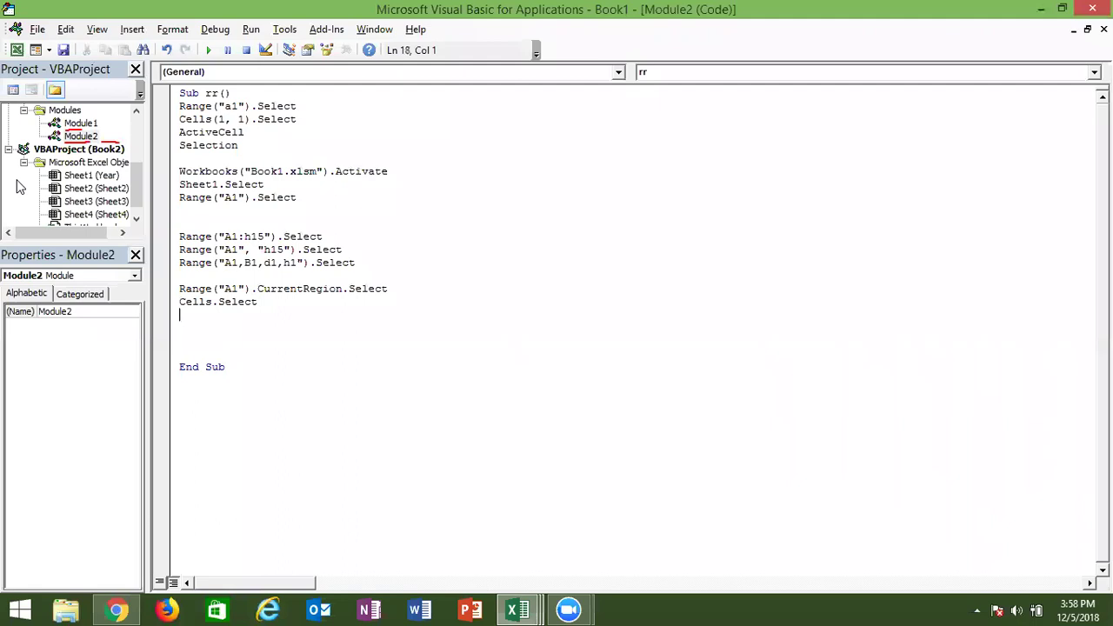
Test Ctrl+arrow jumps across Sheet4's A1:H15 data, then begin typing Range("A1").End in rr.
{"action": "key", "text": "alt+F11"}
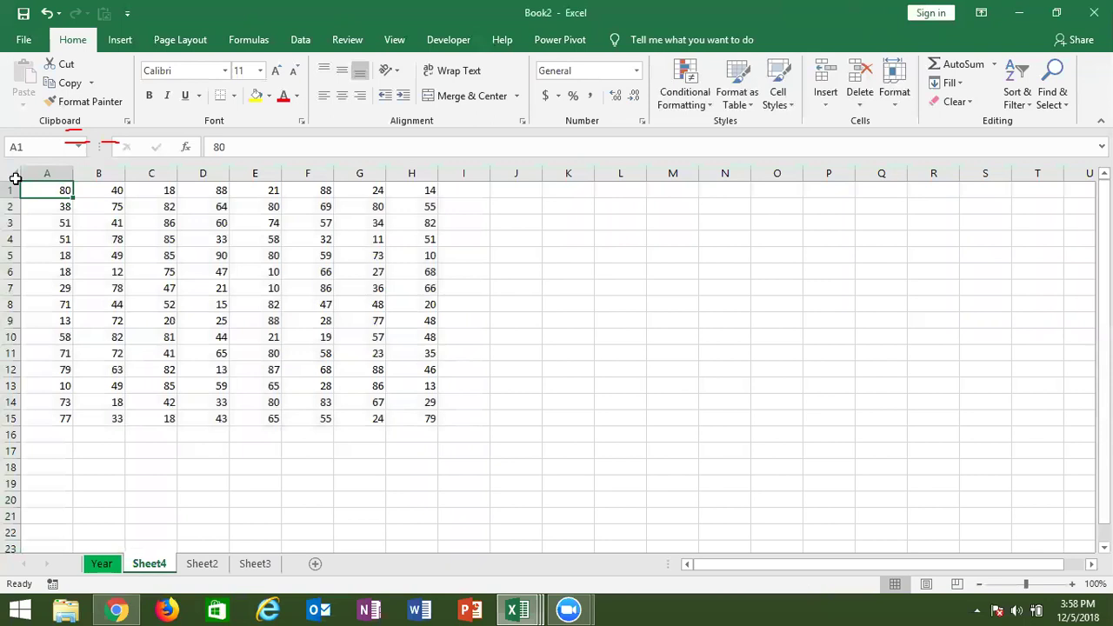
{"action": "key", "text": "ctrl+Down"}
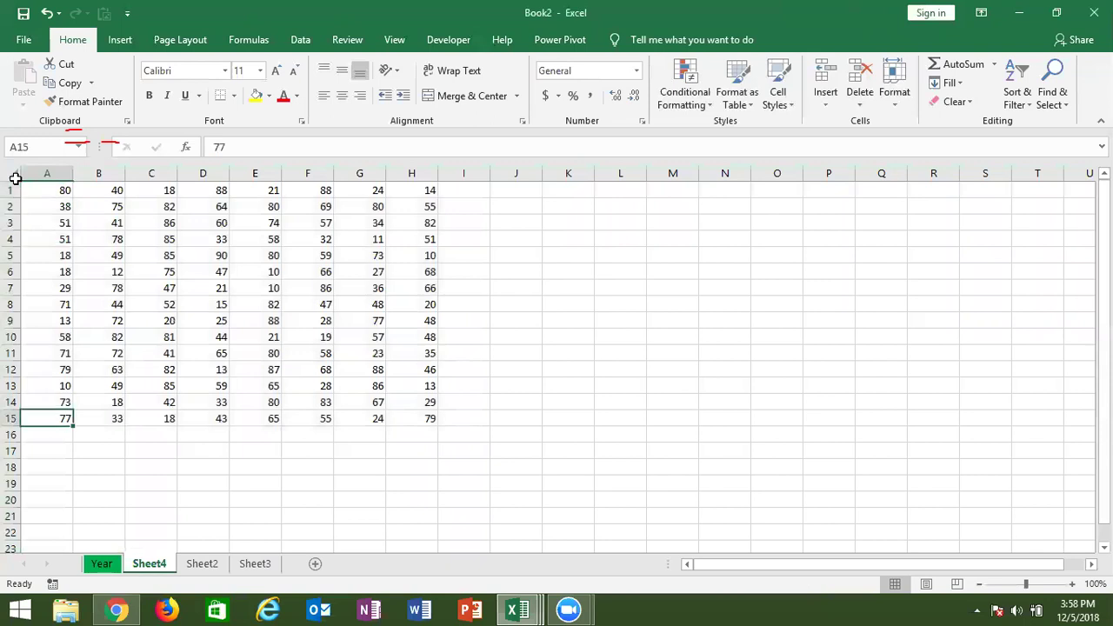
{"action": "key", "text": "ctrl+Right"}
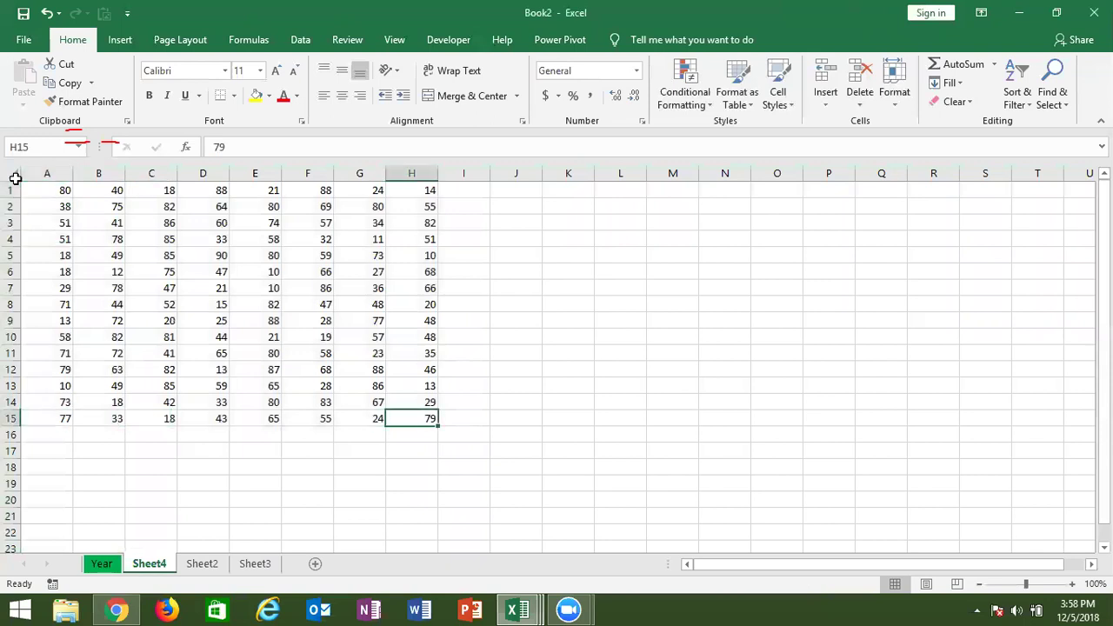
{"action": "key", "text": "ctrl+Up"}
{"action": "key", "text": "ctrl+Left"}
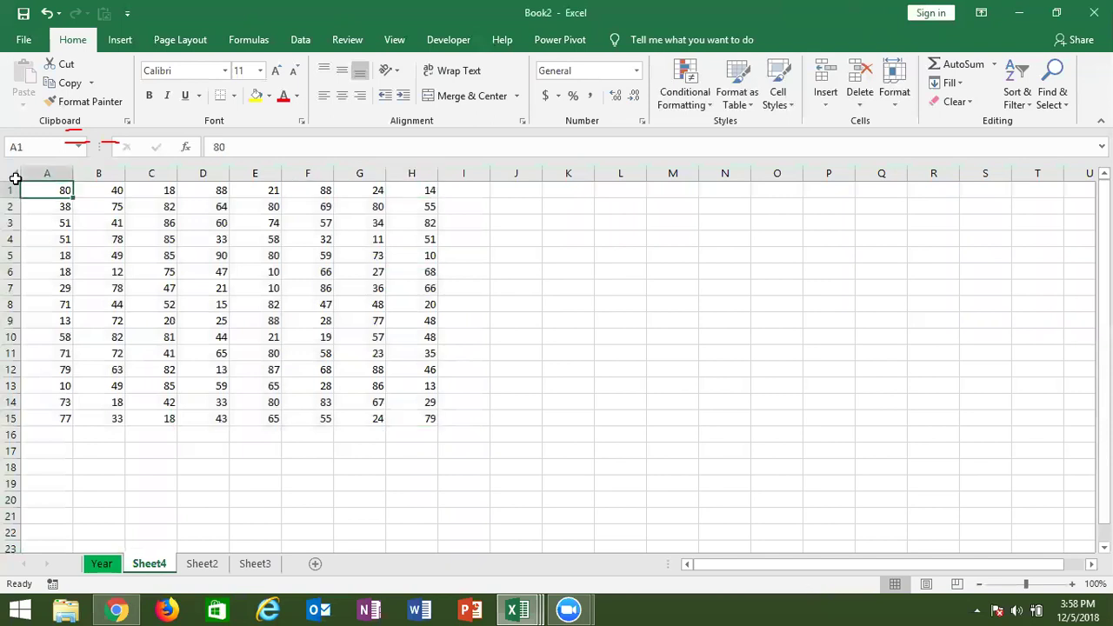
{"action": "key", "text": "alt+F11"}
{"action": "type", "text": "range(\"A1\")"}
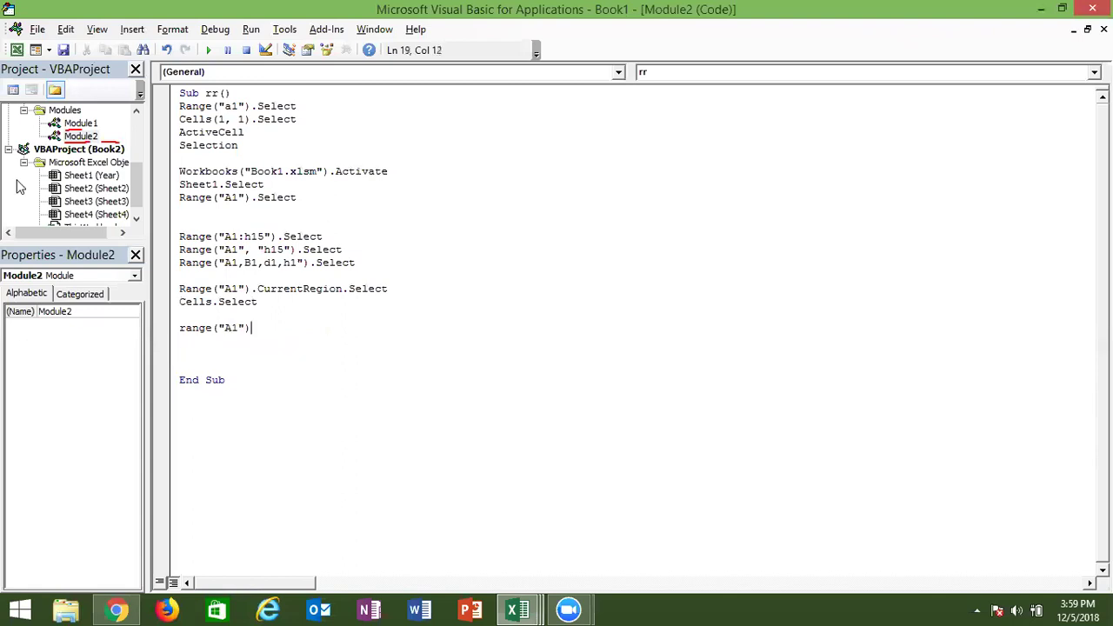
{"action": "type", "text": ".end"}
Complete the line Range("A1").End(xlDown).Select with IntelliSense.
{"action": "key", "text": "Tab"}
{"action": "type", "text": "("}
{"action": "key", "text": "Up"}
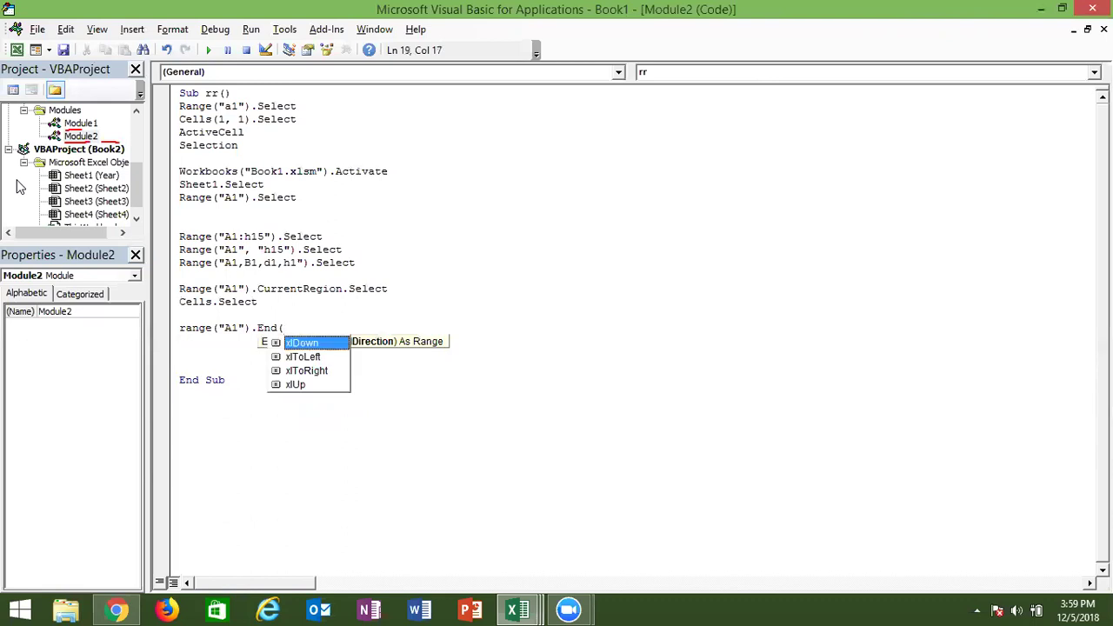
{"action": "key", "text": "Tab"}
{"action": "type", "text": ").se"}
{"action": "key", "text": "Tab"}
{"action": "key", "text": "Return"}
Check in Excel that Ctrl+Down from A1 lands on A15, then return to the code.
{"action": "key", "text": "alt+F11"}
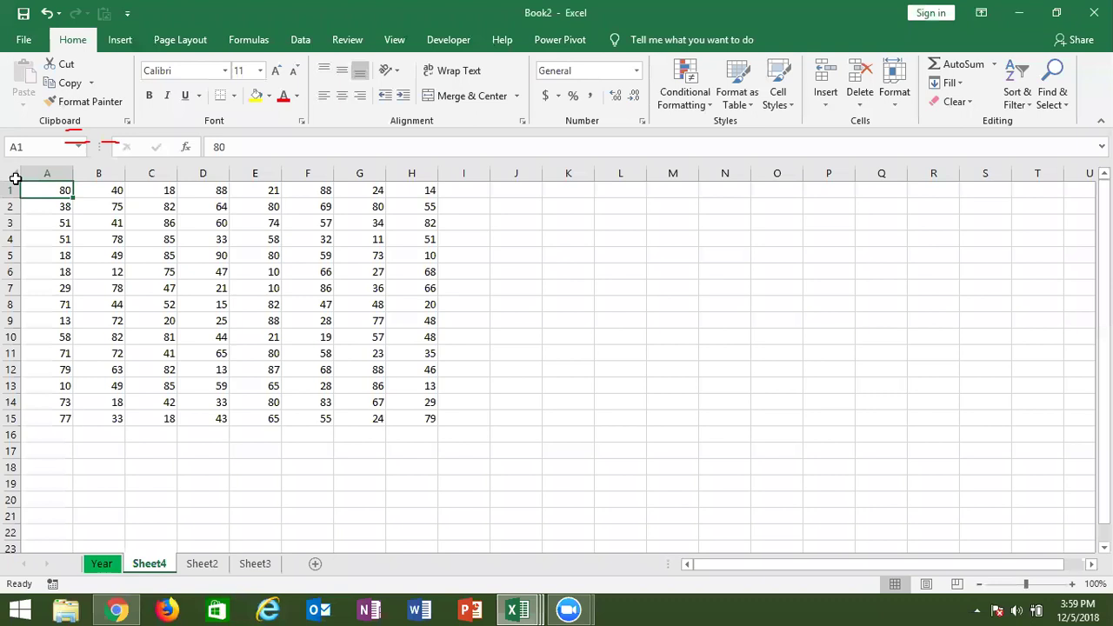
{"action": "key", "text": "ctrl+Down"}
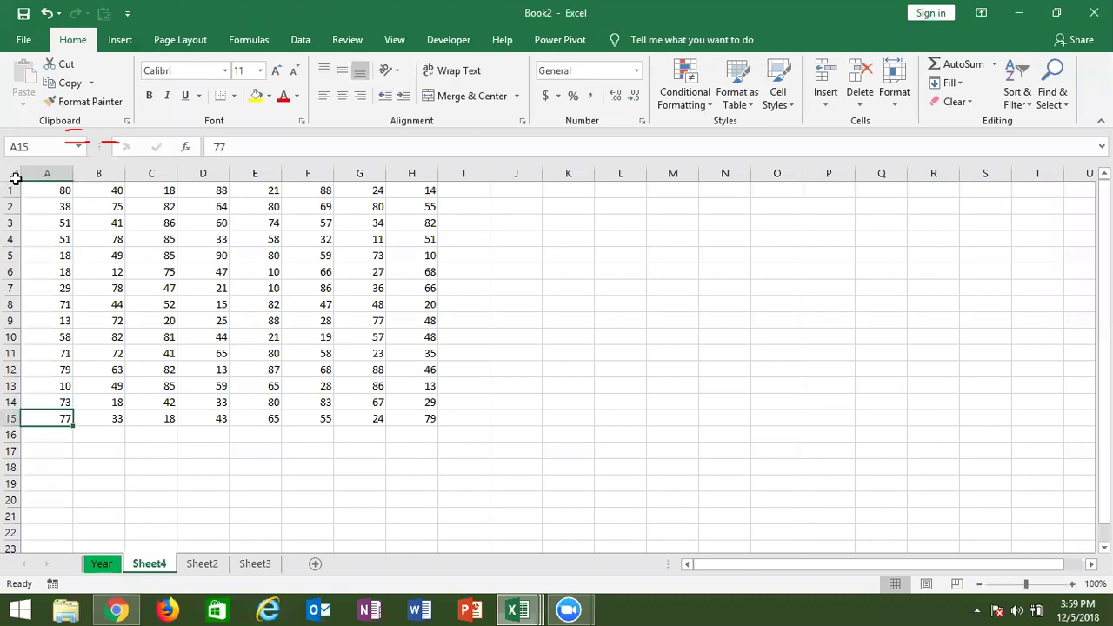
{"action": "key", "text": "ctrl+Up"}
{"action": "key", "text": "alt+F11"}
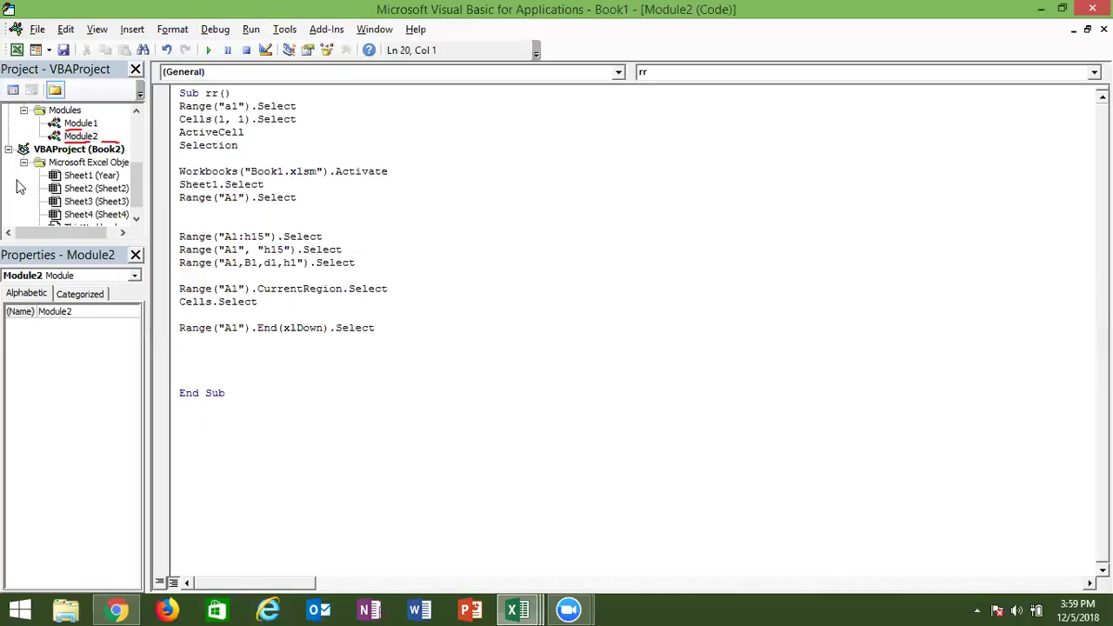
Add the line Range("A1").End(xlUp).Select to rr.
{"action": "key", "text": "alt+F11"}
{"action": "key", "text": "alt+F11"}
{"action": "type", "text": "range"}
{"action": "type", "text": "(\"A"}
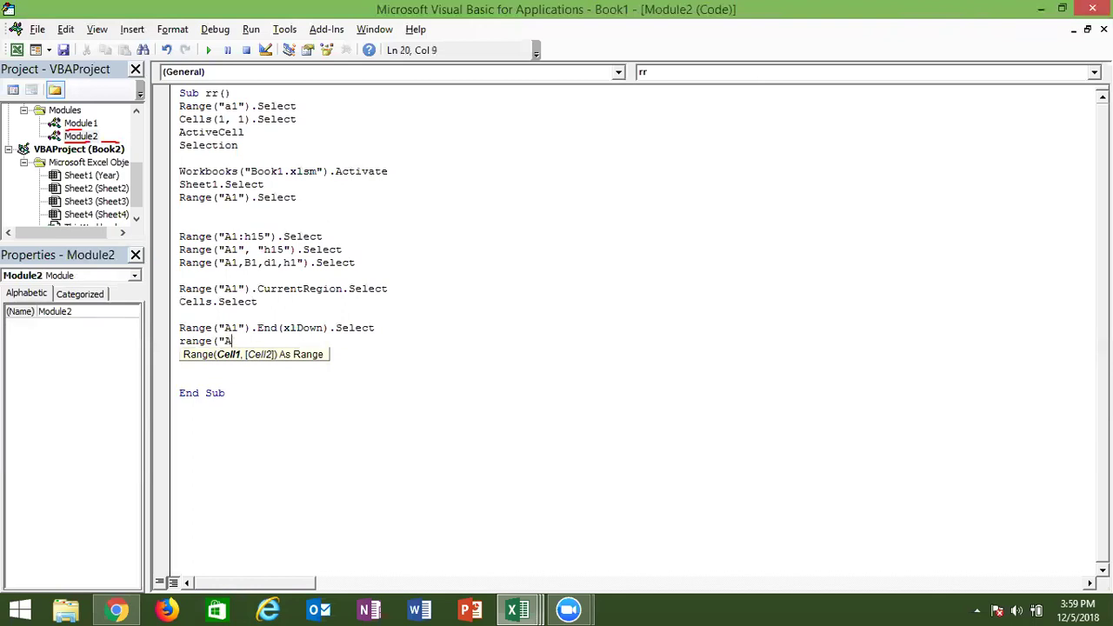
{"action": "type", "text": "1\""}
{"action": "type", "text": ")"}
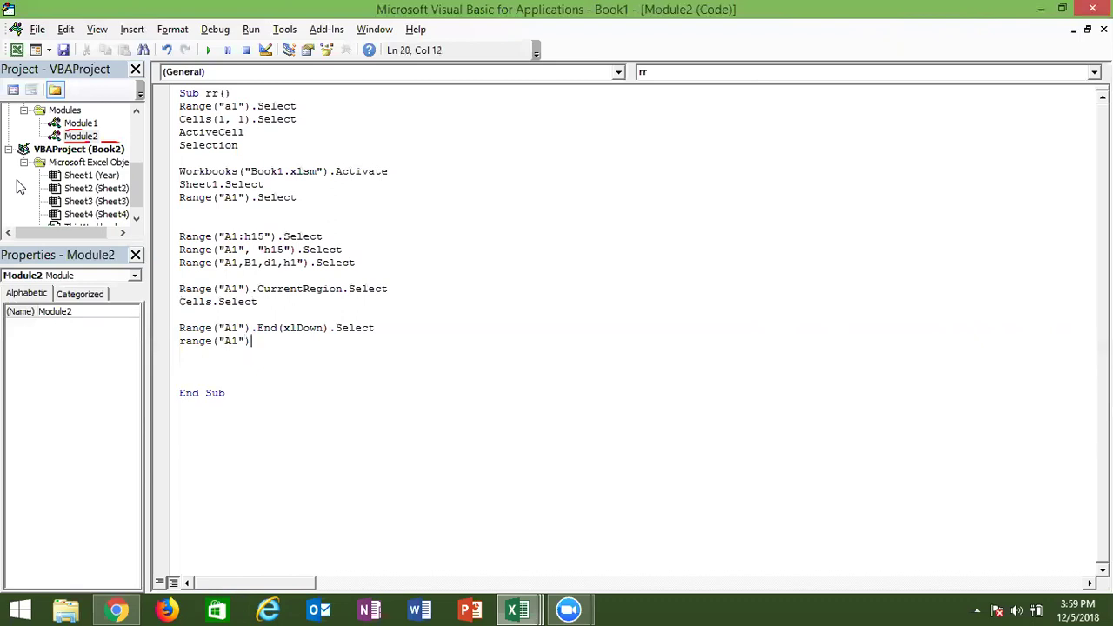
{"action": "type", "text": ".e"}
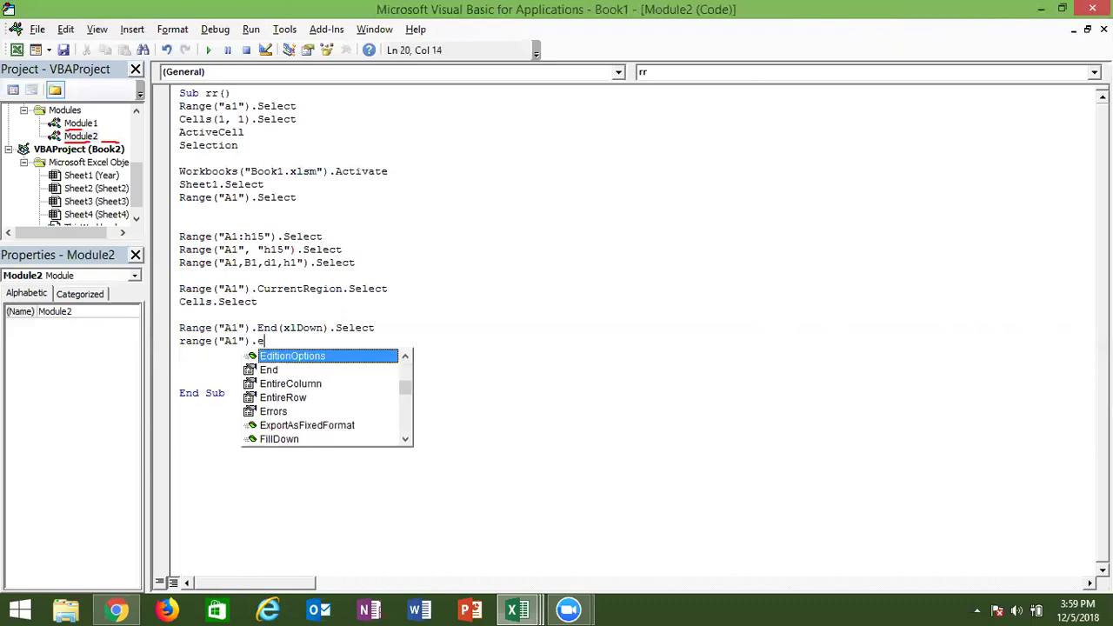
{"action": "type", "text": "n"}
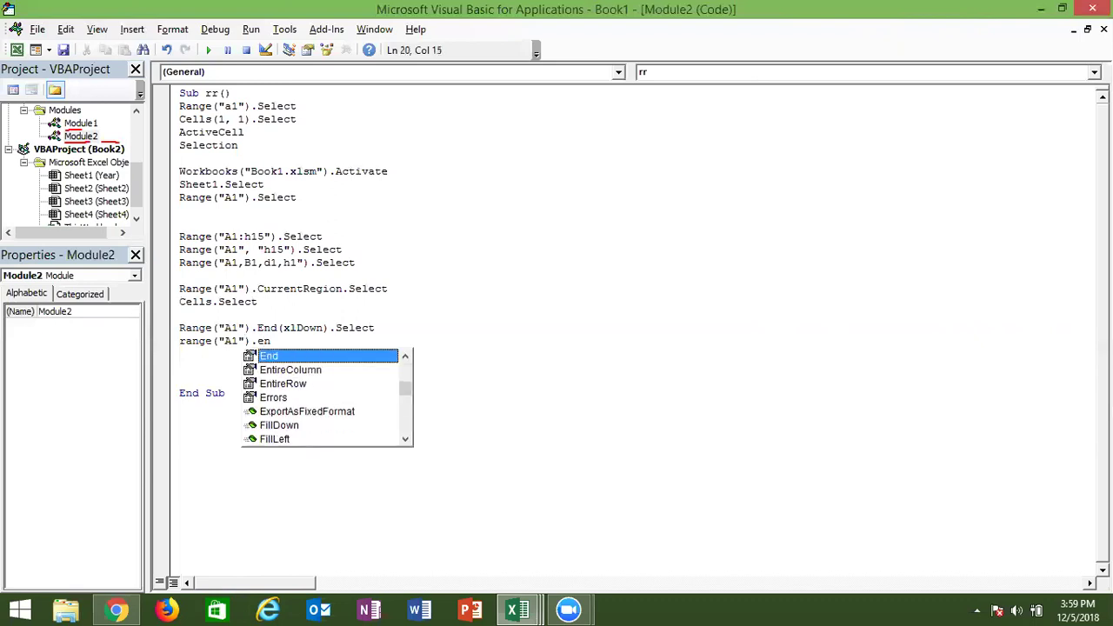
{"action": "key", "text": "Tab"}
{"action": "type", "text": "("}
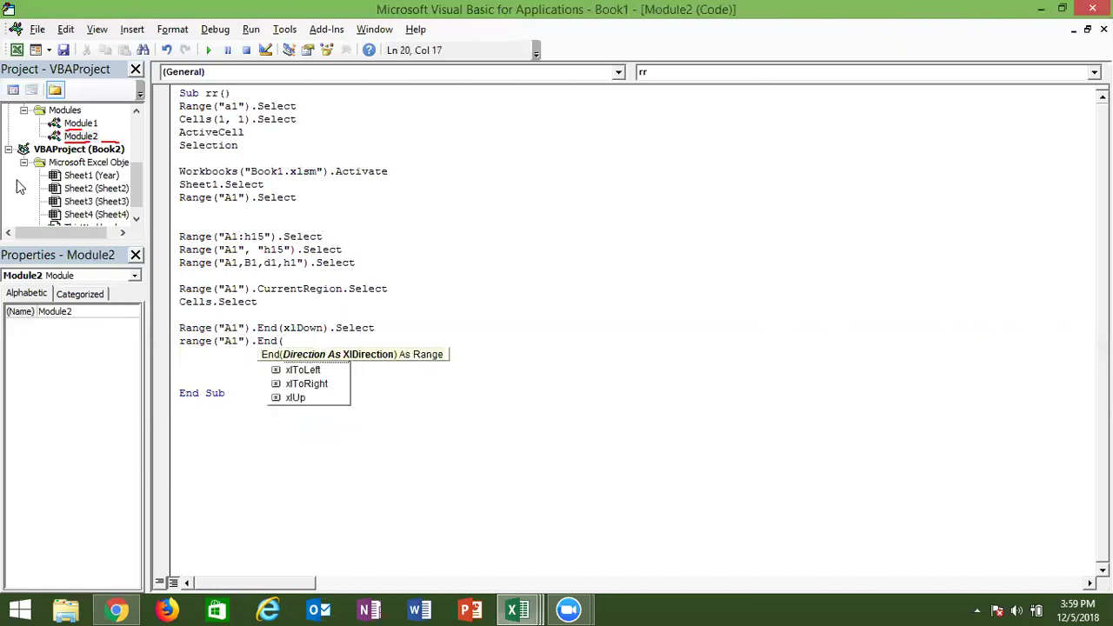
{"action": "type", "text": "xlu"}
{"action": "key", "text": "Tab"}
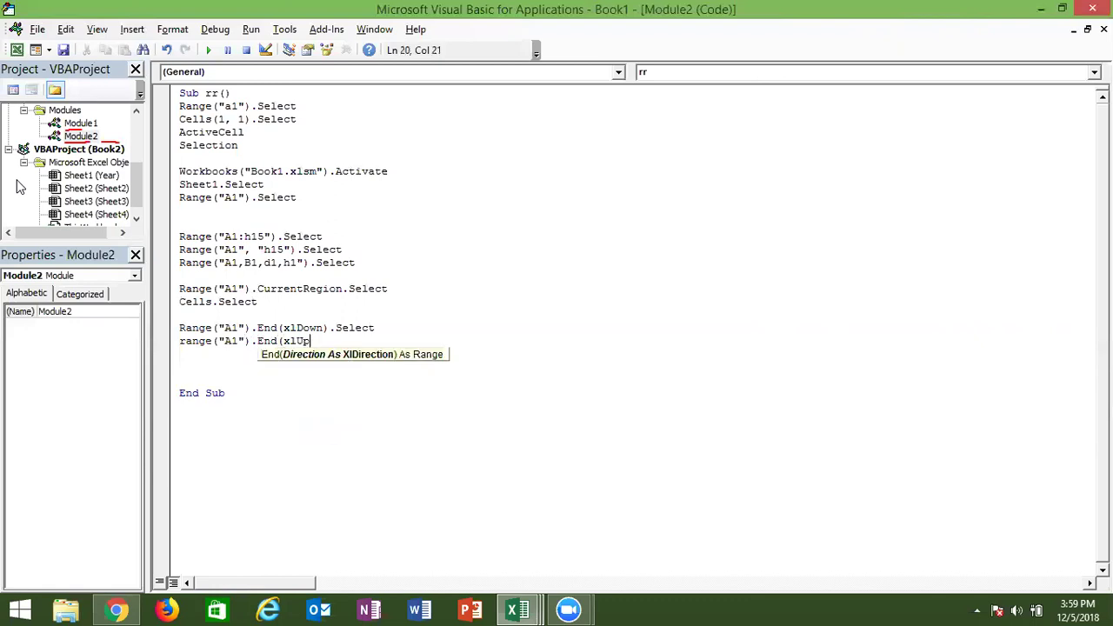
{"action": "type", "text": ").se"}
{"action": "key", "text": "Return"}
Dismiss the compile error and change that xlUp line's reference from A1 to A15.
{"action": "type", "text": "range(\"A1"}
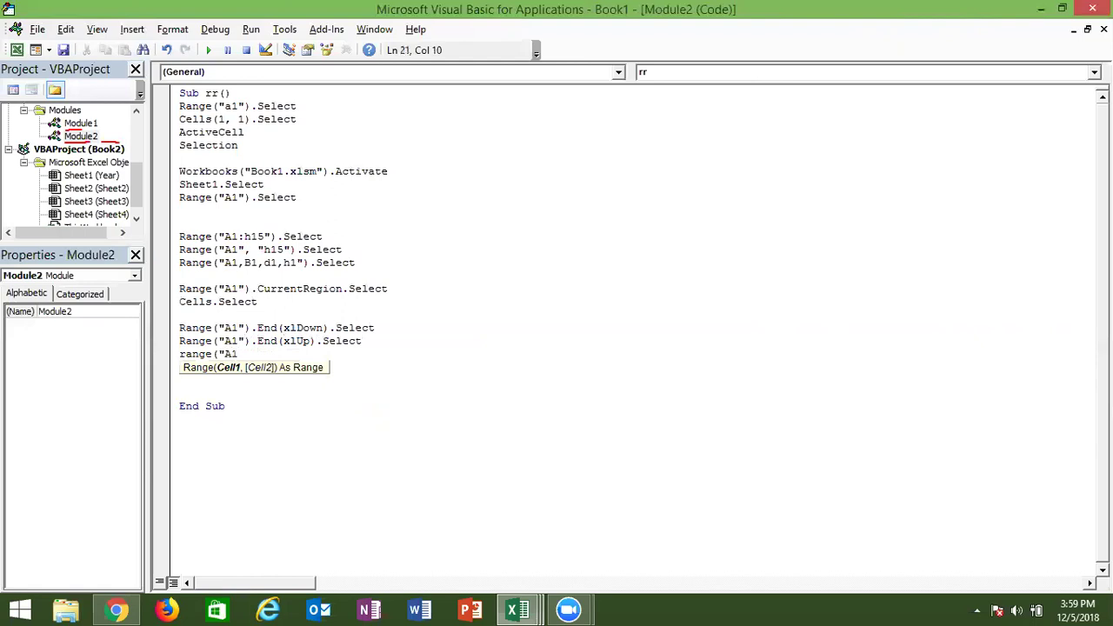
{"action": "left_click", "coordinate": [238, 348]}
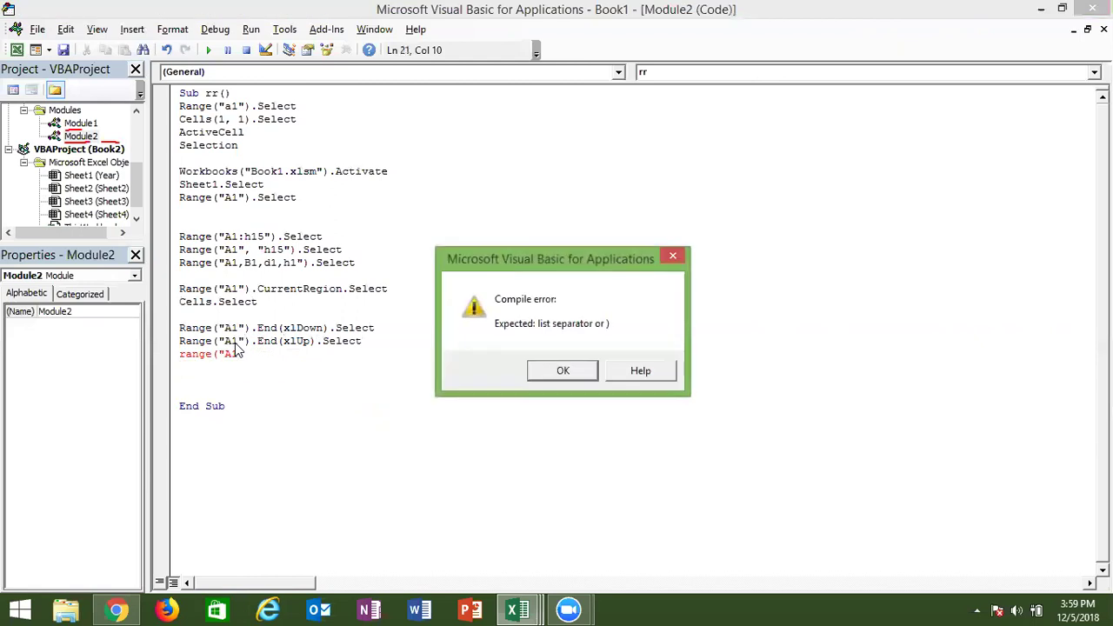
{"action": "key", "text": "Return"}
{"action": "left_click", "coordinate": [238, 341]}
{"action": "type", "text": "5"}
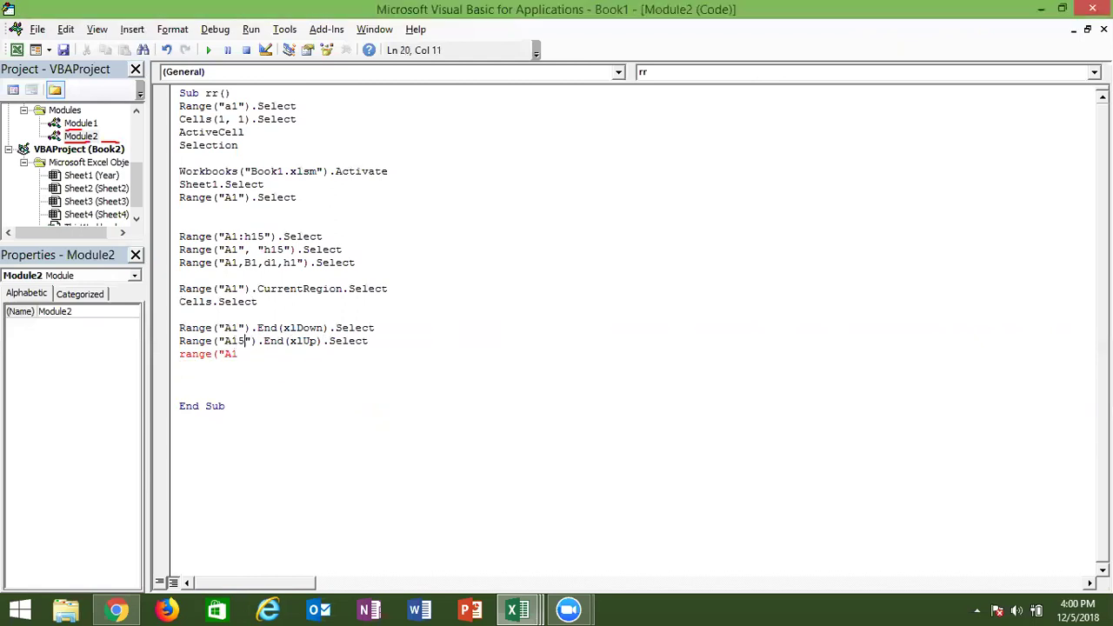
Finish the line Range("A1").End(xlToRight).Select and add a blank line before End Sub.
{"action": "left_click", "coordinate": [249, 353]}
{"action": "type", "text": "\")"}
{"action": "type", "text": ".e"}
{"action": "type", "text": "n"}
{"action": "key", "text": "Tab"}
{"action": "type", "text": "("}
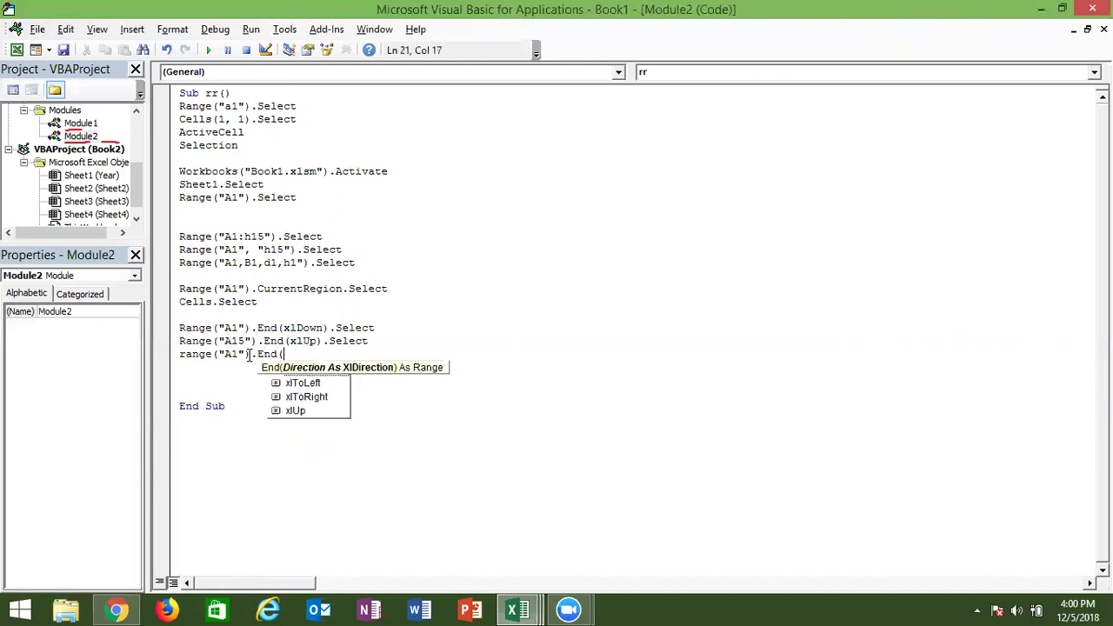
{"action": "key", "text": "Down"}
{"action": "key", "text": "Down"}
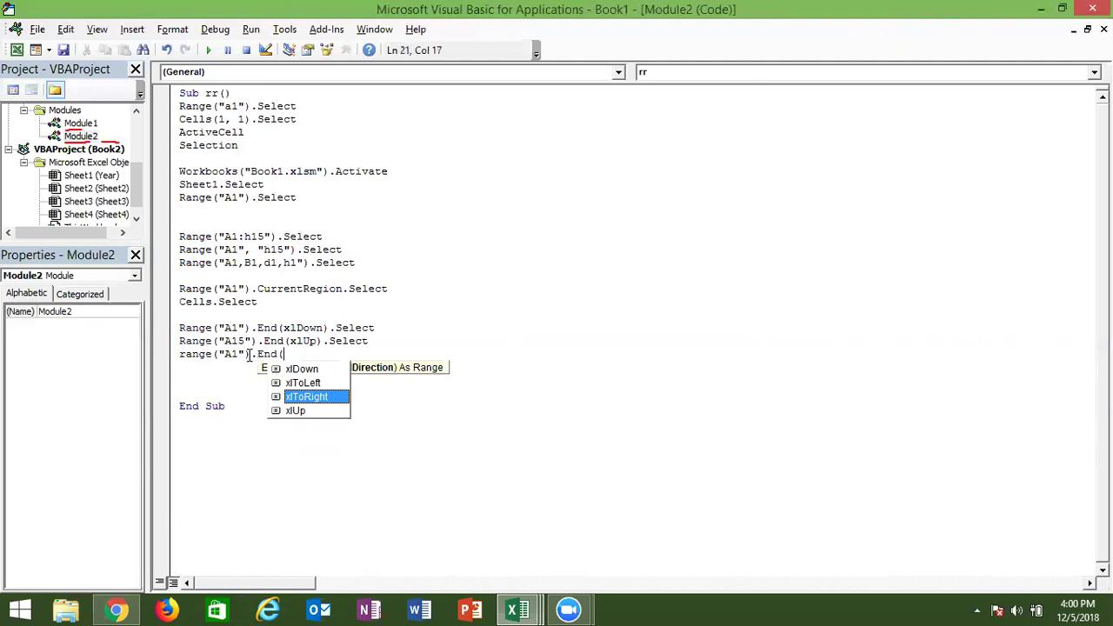
{"action": "key", "text": "Tab"}
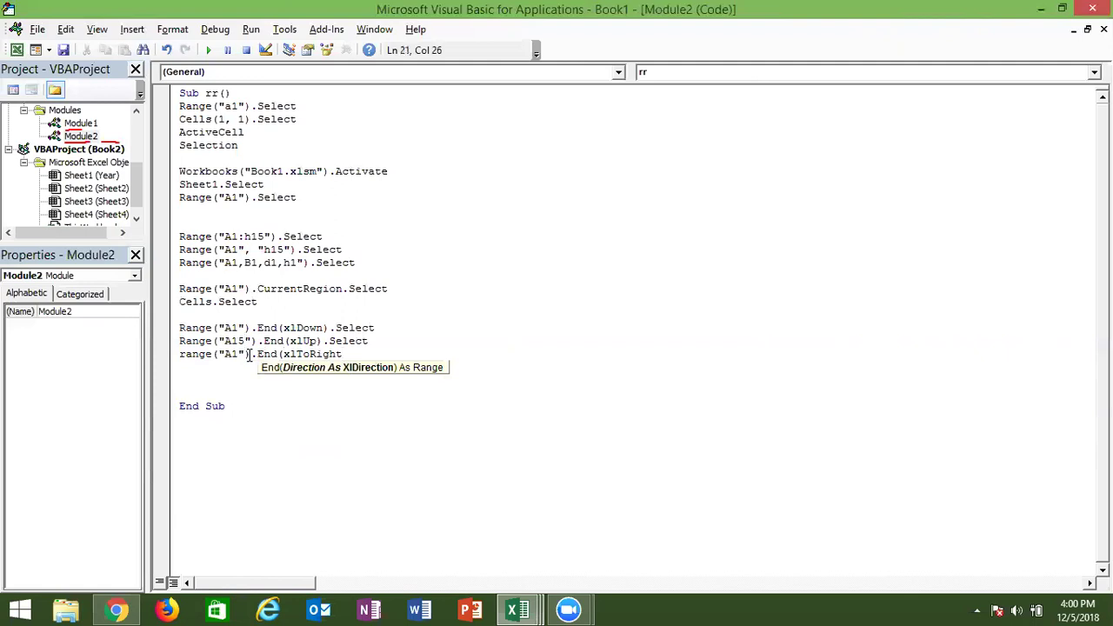
{"action": "type", "text": ").s"}
{"action": "key", "text": "Tab"}
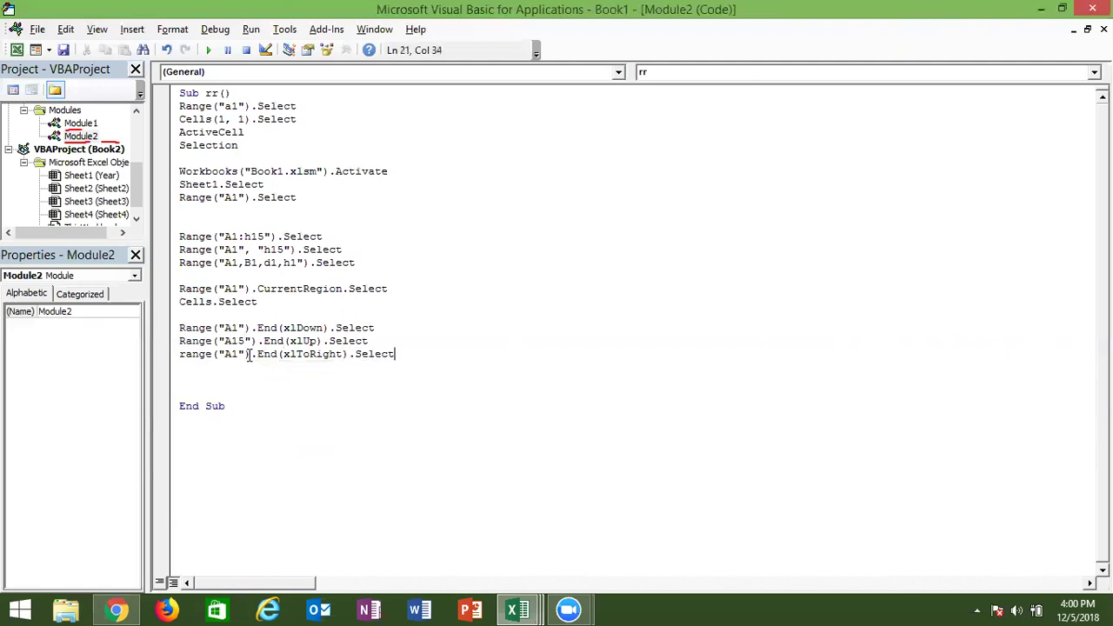
{"action": "key", "text": "Down"}
{"action": "key", "text": "Down"}
{"action": "key", "text": "Return"}
{"action": "key", "text": "Return"}
{"action": "key", "text": "alt+F11"}
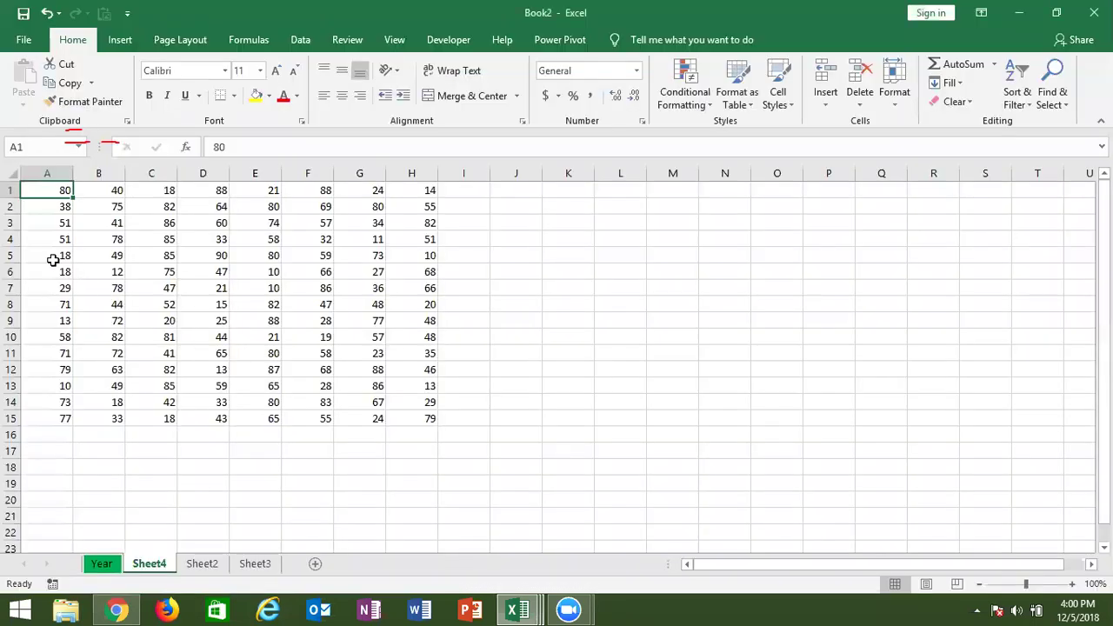
Clear the value 18 from cell A5 on Sheet4.
{"action": "left_click", "coordinate": [53, 260]}
{"action": "key", "text": "Delete"}
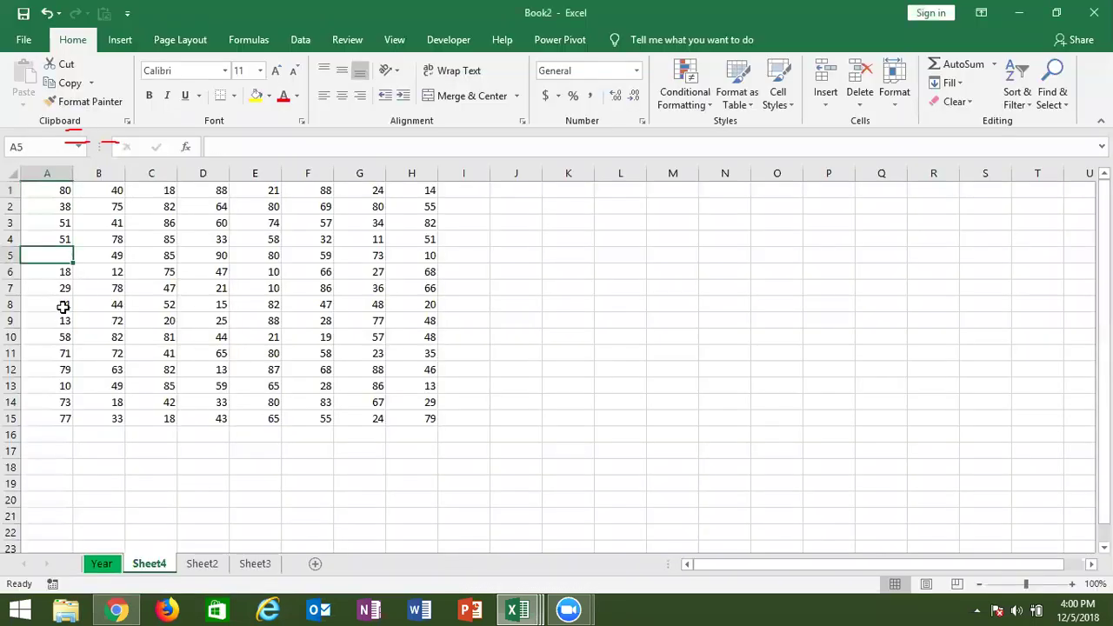
{"action": "left_click", "coordinate": [55, 418]}
{"action": "left_click", "coordinate": [54, 192]}
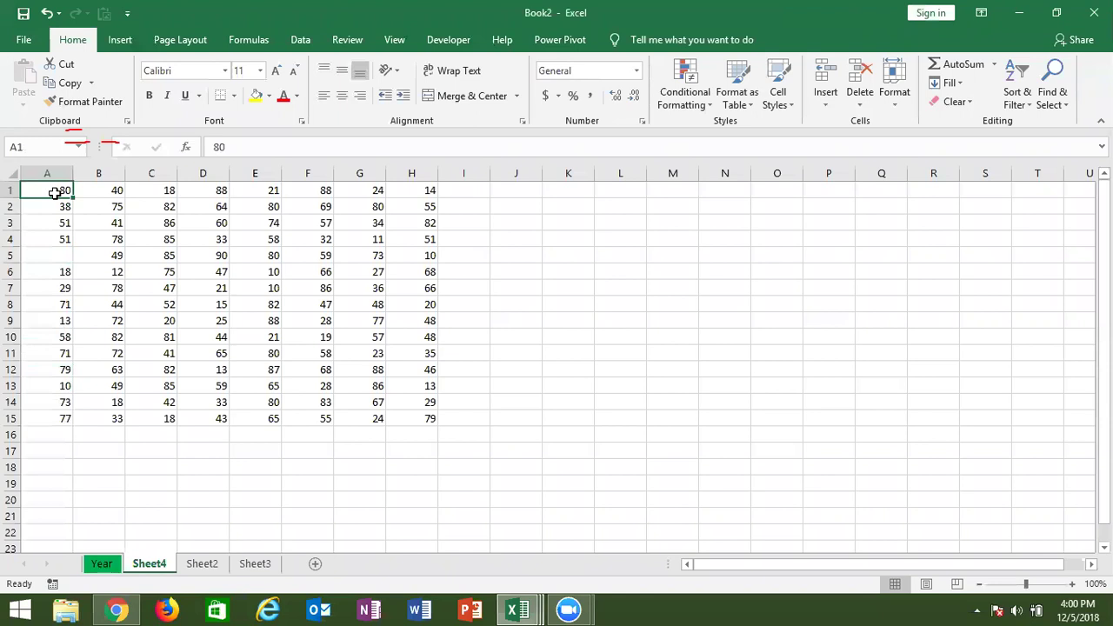
Test Ctrl+Down/Up around the A5 gap and from the last row back to A15.
{"action": "key", "text": "ctrl+Down"}
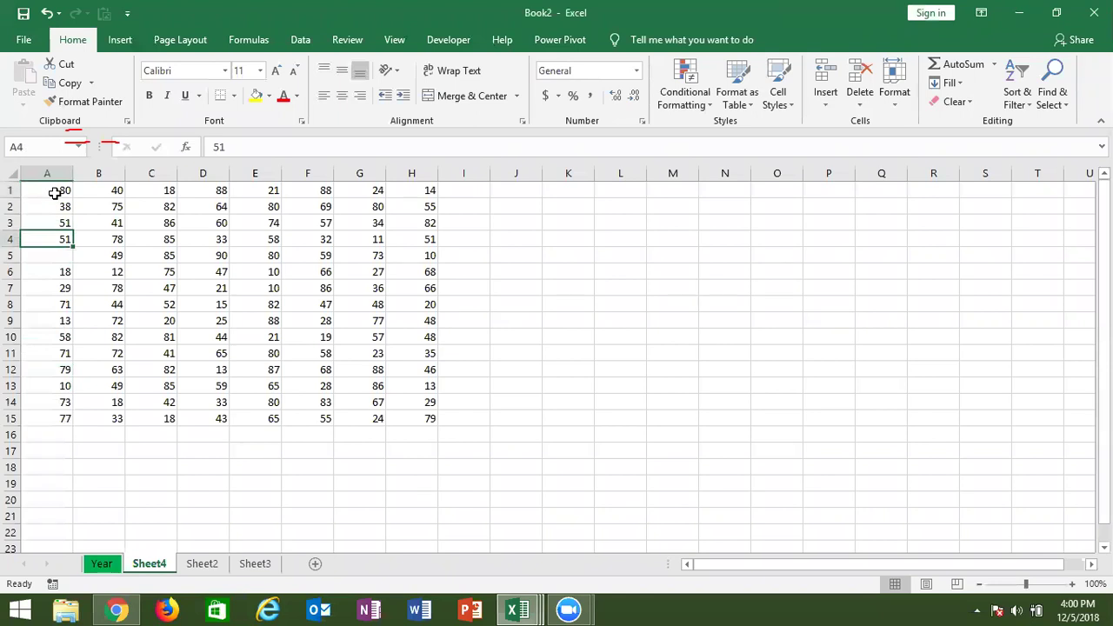
{"action": "key", "text": "ctrl+Up"}
{"action": "key", "text": "ctrl+Down"}
{"action": "left_click", "coordinate": [38, 492]}
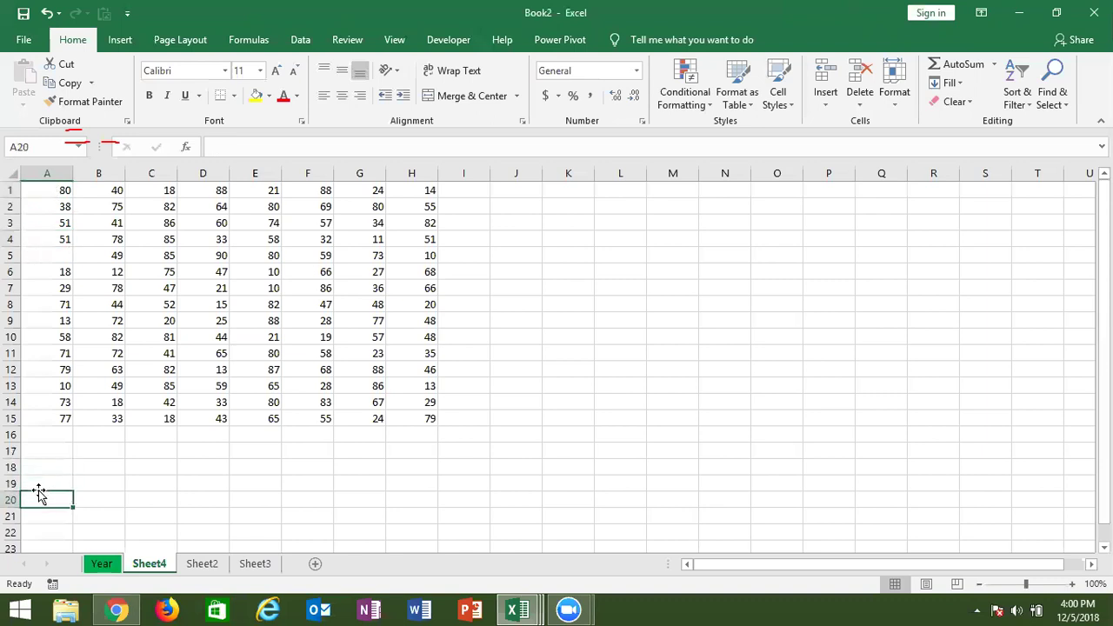
{"action": "key", "text": "Down"}
{"action": "key", "text": "Down"}
{"action": "key", "text": "Down"}
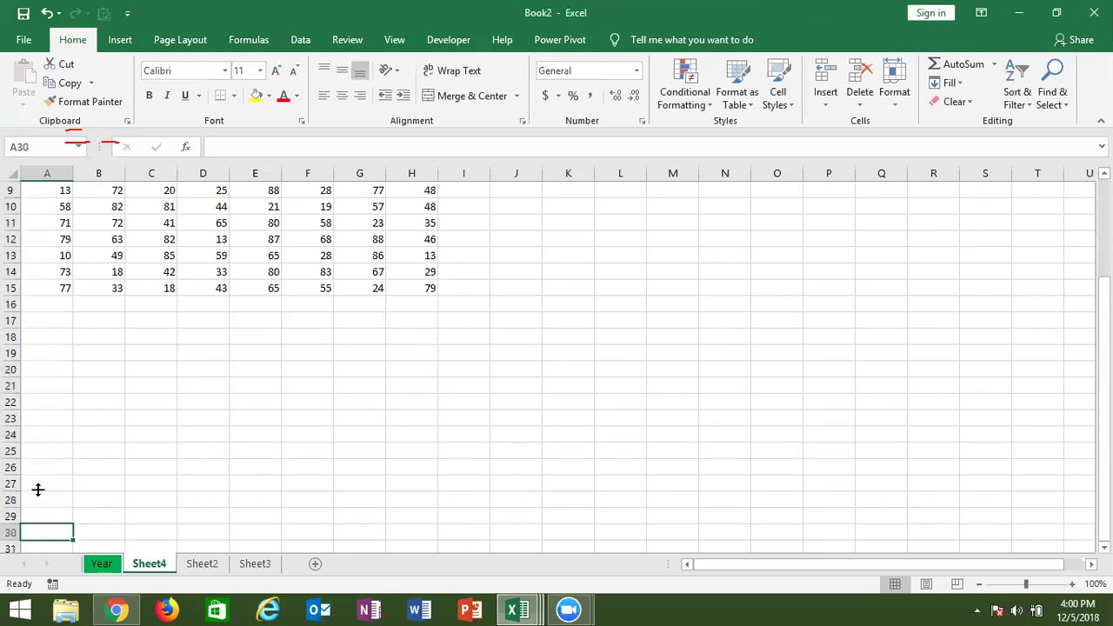
{"action": "key", "text": "ctrl+Down"}
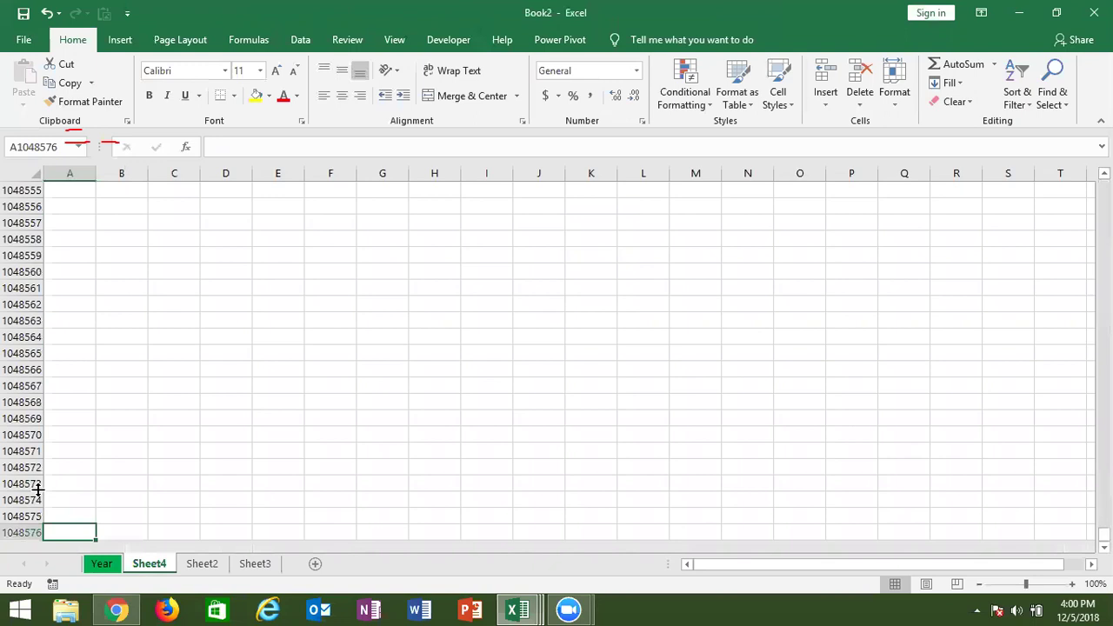
{"action": "key", "text": "ctrl+Up"}
{"action": "left_click_drag", "start_coordinate": [1103, 521], "coordinate": [1103, 376]}
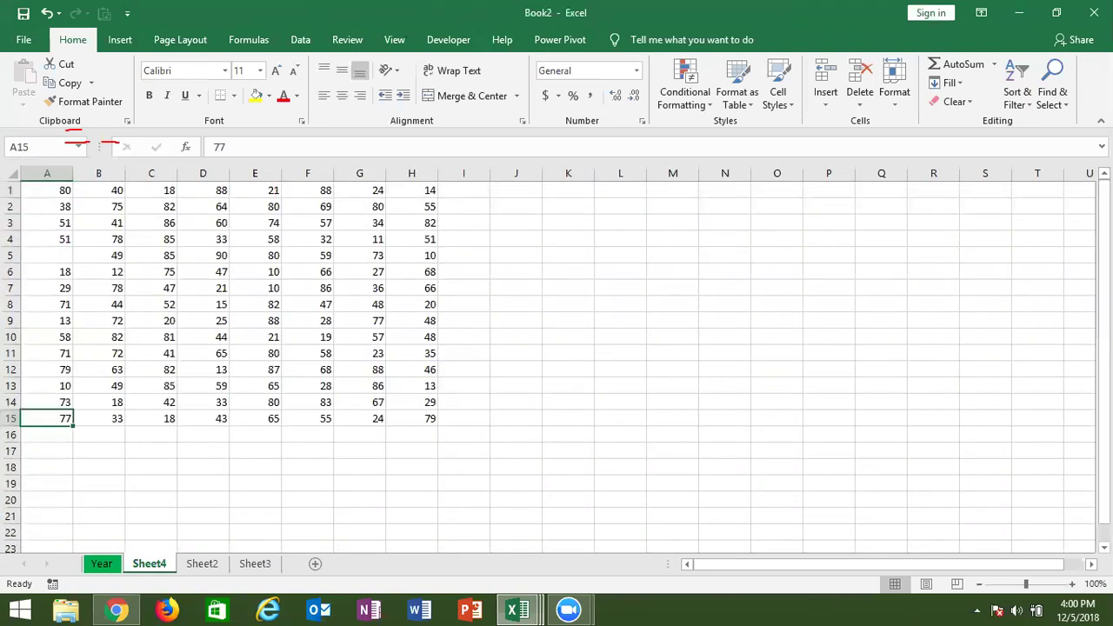
Add Range("A65000").End(xlUp).Select on line 23 of rr.
{"action": "key", "text": "alt+Tab"}
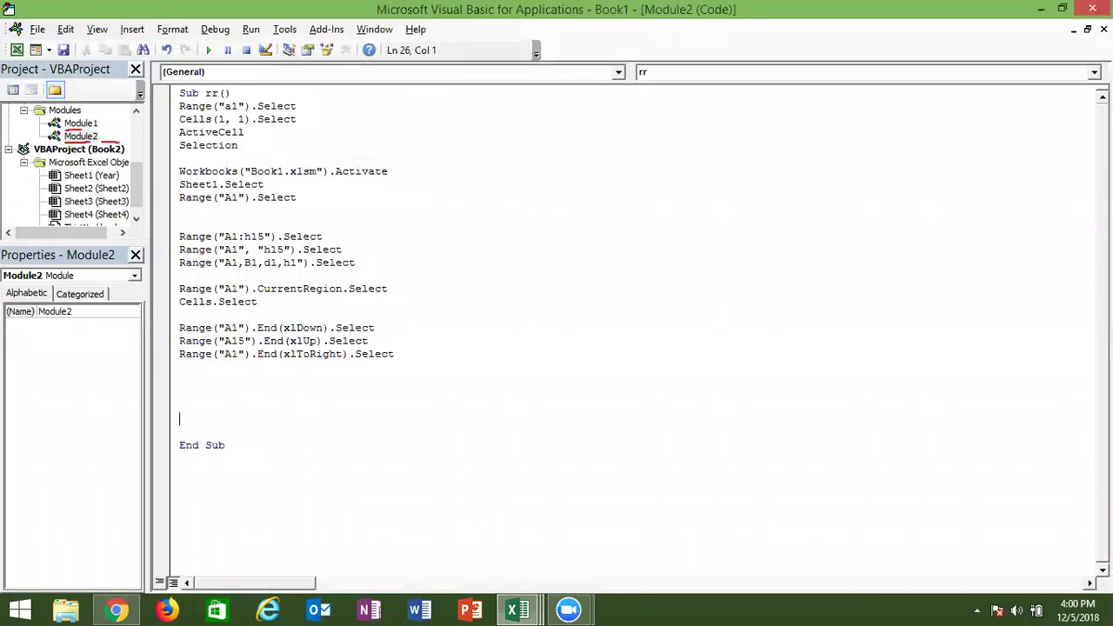
{"action": "left_click", "coordinate": [179, 379]}
{"action": "type", "text": "range("}
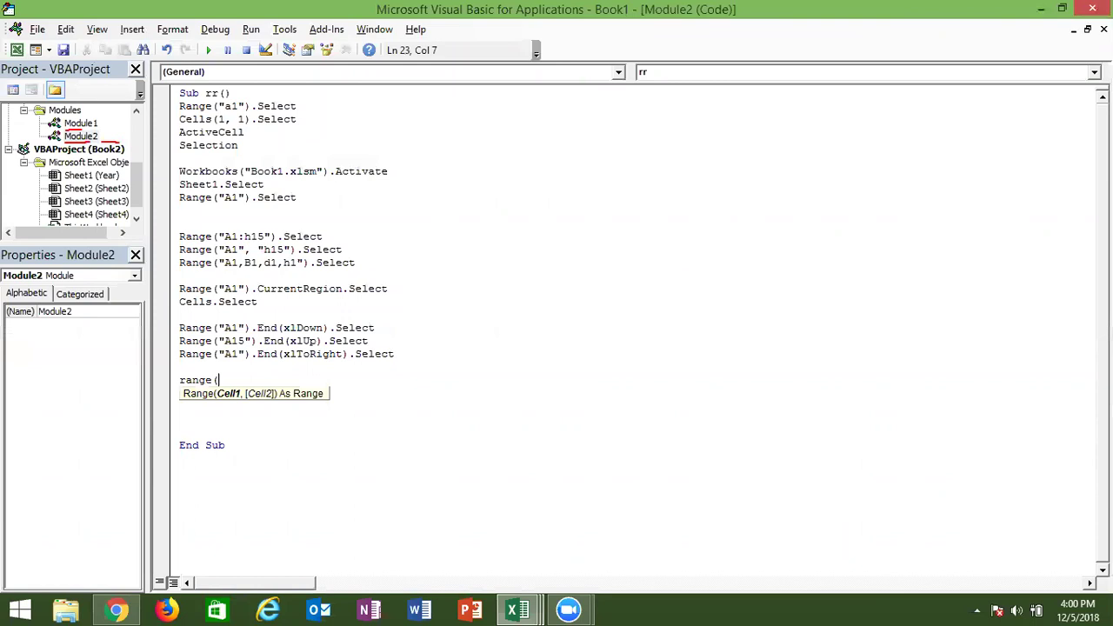
{"action": "type", "text": "\"A65000"}
{"action": "type", "text": "\")"}
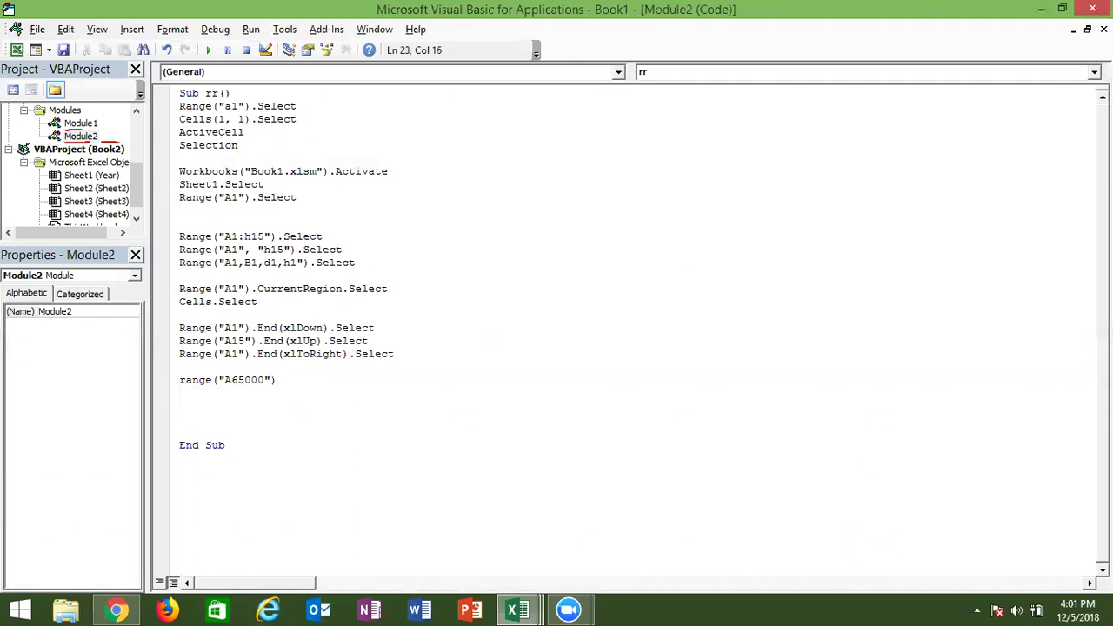
{"action": "type", "text": ".e"}
{"action": "key", "text": "Tab"}
{"action": "type", "text": "("}
{"action": "key", "text": "Down"}
{"action": "key", "text": "Down"}
{"action": "key", "text": "Down"}
{"action": "key", "text": "Down"}
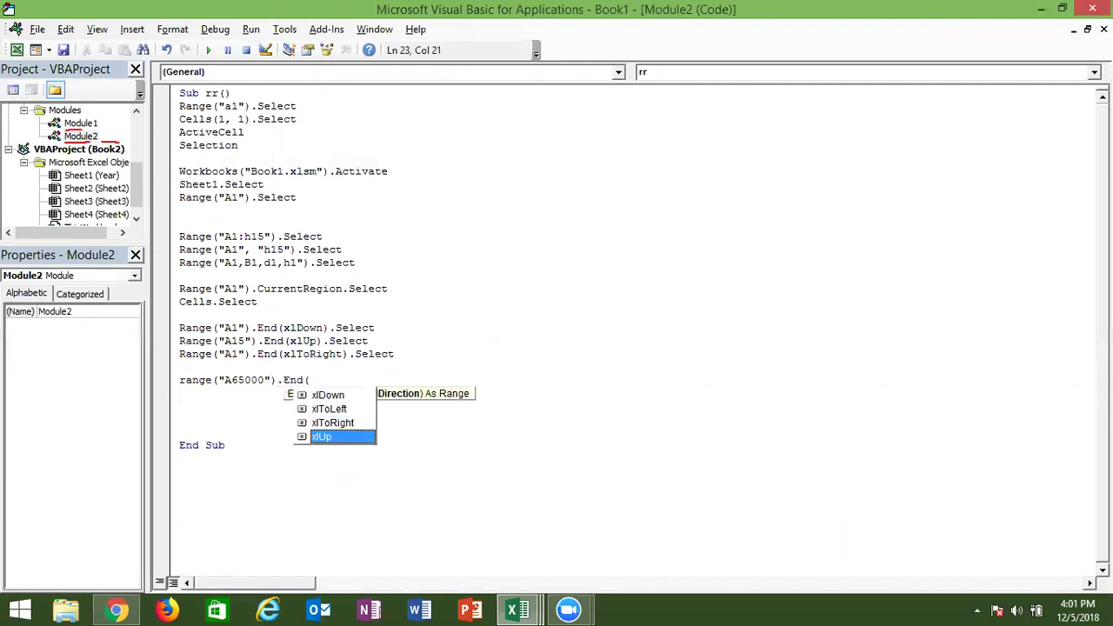
{"action": "key", "text": "Tab"}
{"action": "type", "text": ").se"}
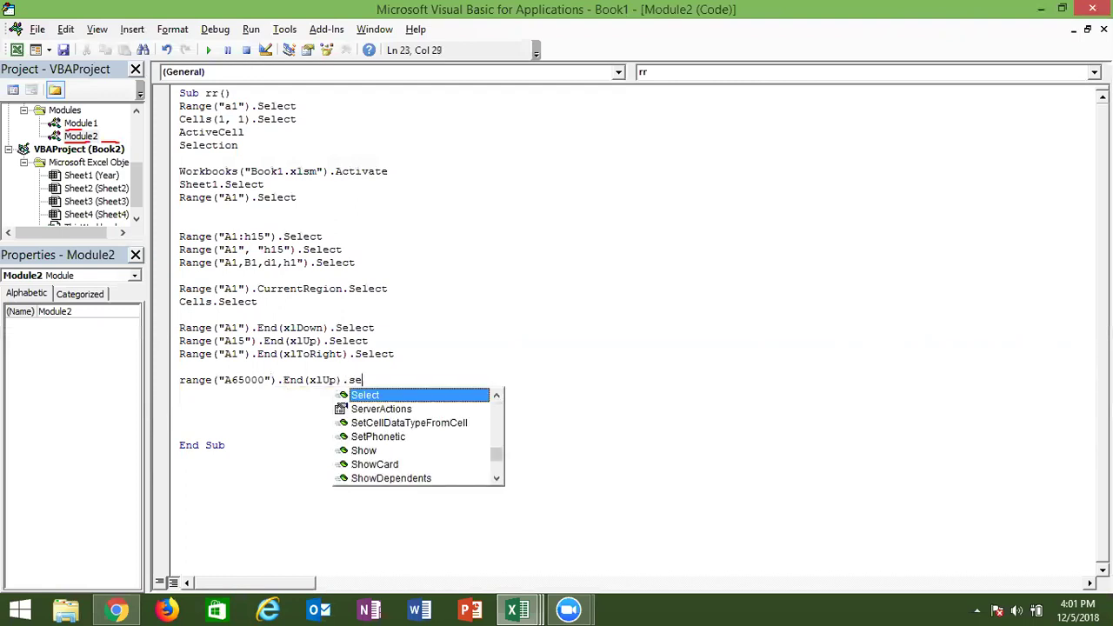
{"action": "key", "text": "Return"}
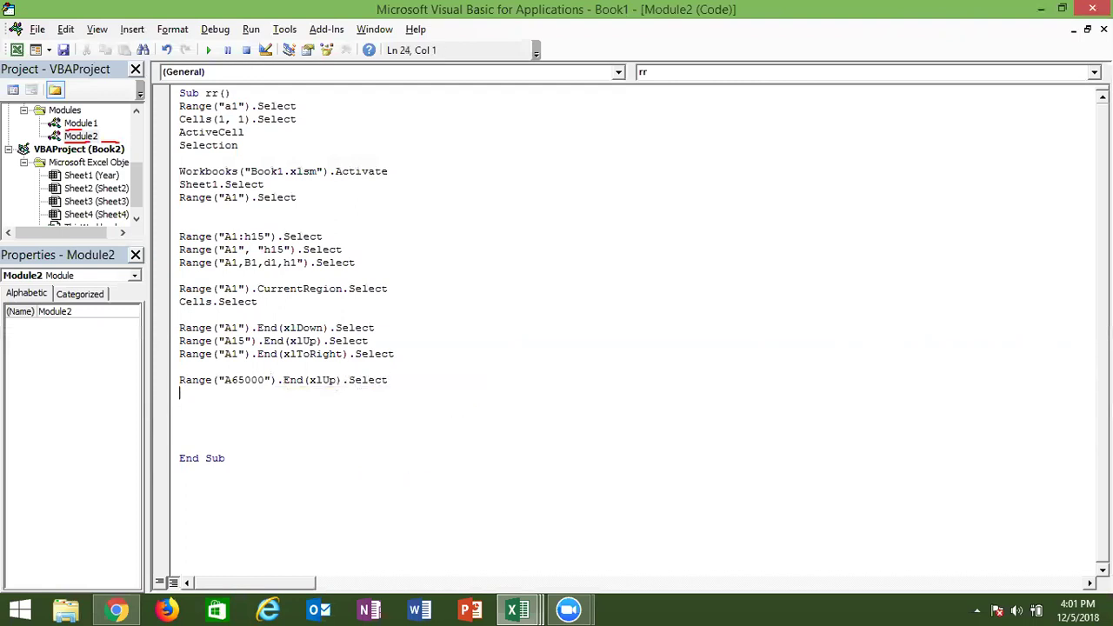
In Excel, test Ctrl+Right/Left and Ctrl+Shift+Left along row 1 from H1.
{"action": "key", "text": "alt+F11"}
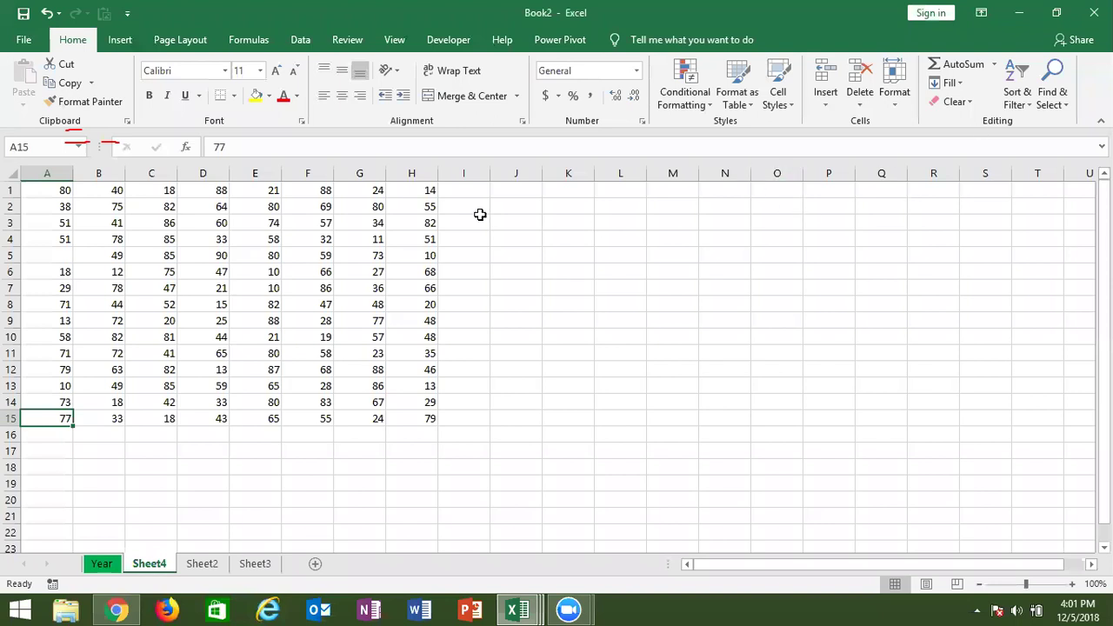
{"action": "left_click", "coordinate": [409, 189]}
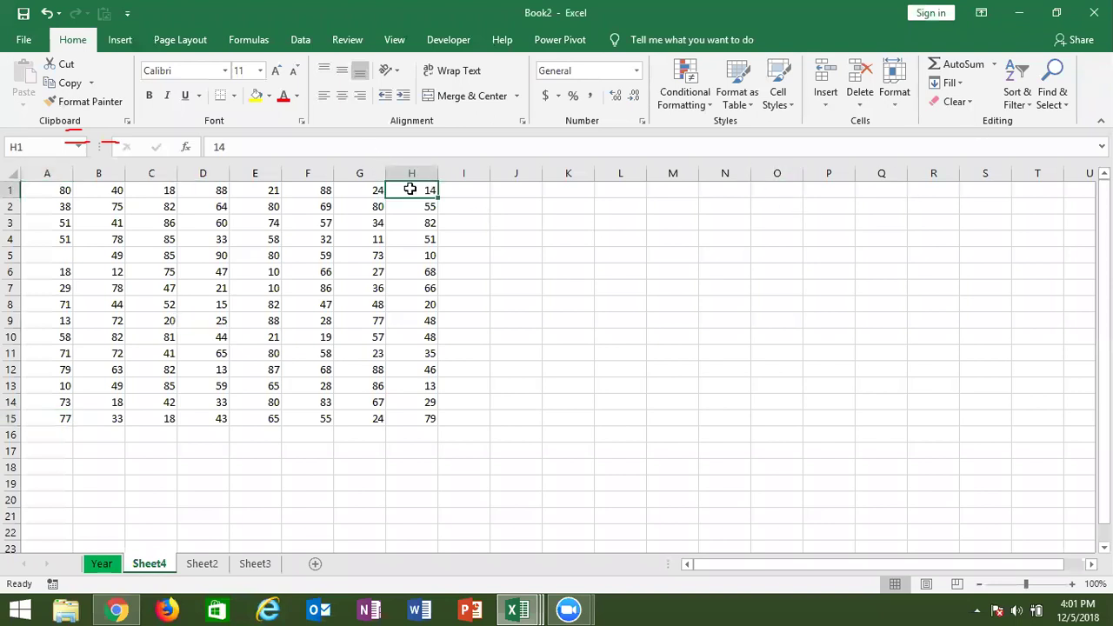
{"action": "key", "text": "ctrl+Right"}
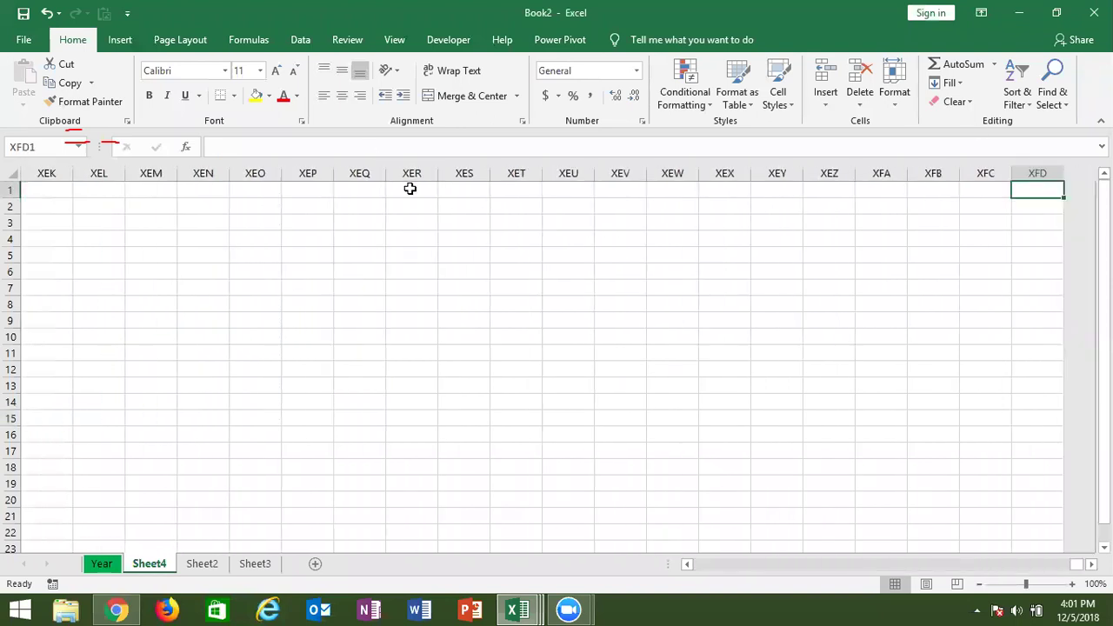
{"action": "key", "text": "ctrl+Left"}
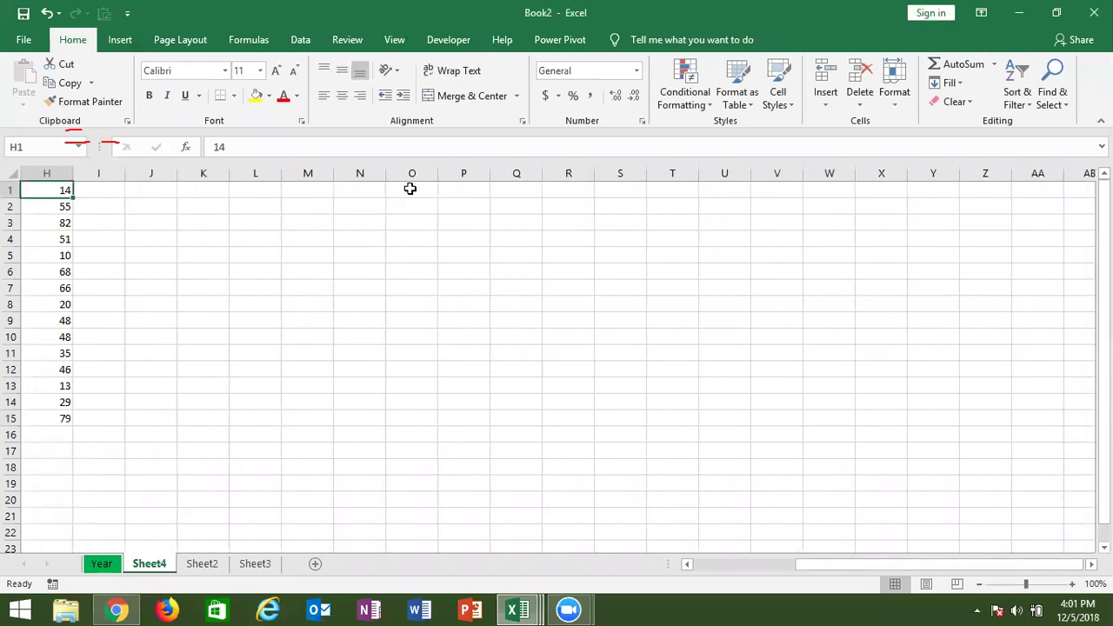
{"action": "key", "text": "ctrl+shift+Left"}
{"action": "key", "text": "Down"}
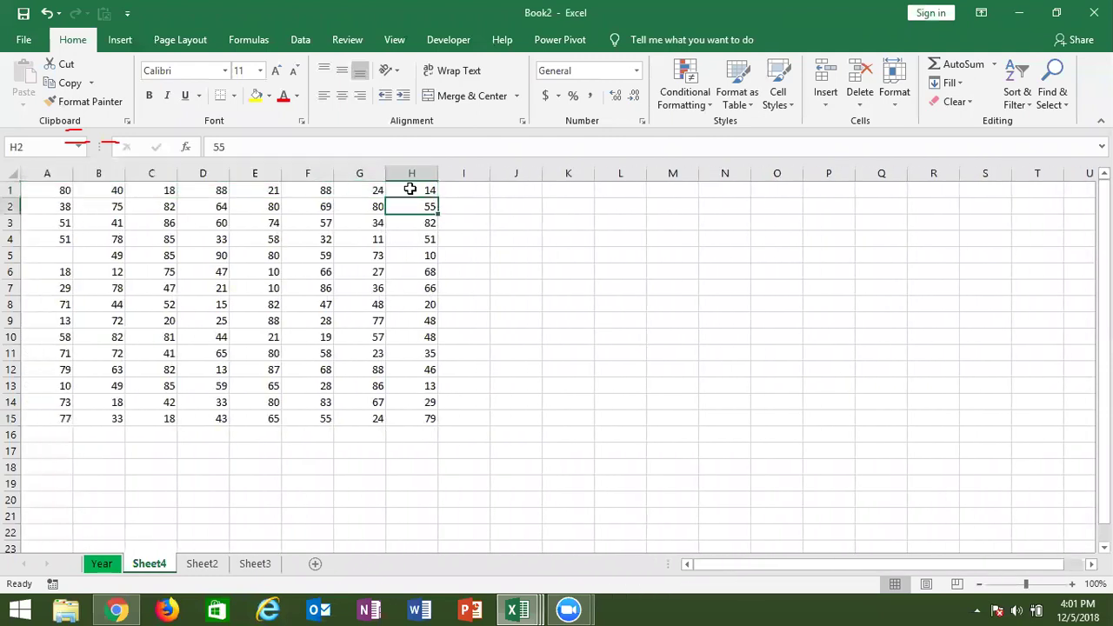
{"action": "key", "text": "alt+F11"}
{"action": "key", "text": "alt+F11"}
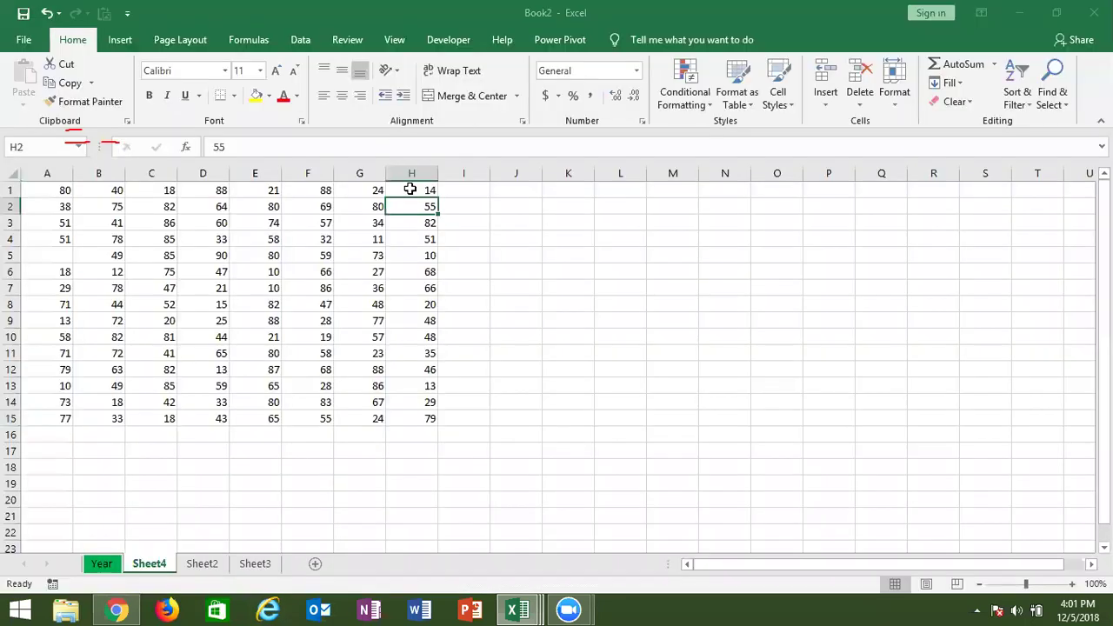
Enter 52 in the empty cell A5.
{"action": "key", "text": "Left"}
{"action": "key", "text": "ctrl+Left"}
{"action": "key", "text": "ctrl+Down"}
{"action": "key", "text": "Down"}
{"action": "type", "text": "52"}
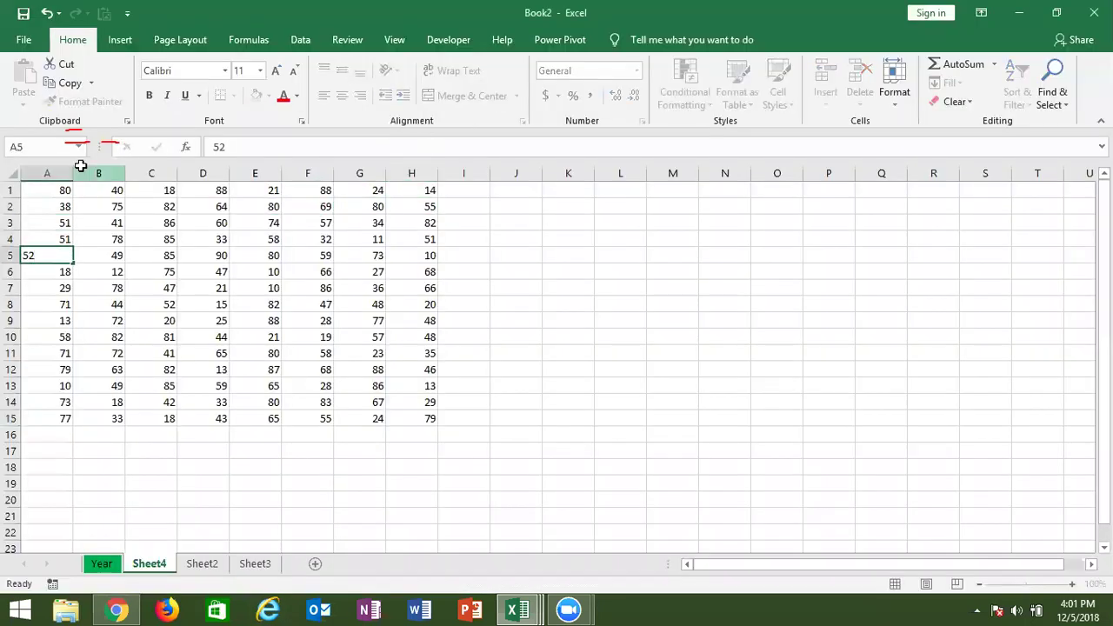
{"action": "left_click", "coordinate": [85, 173]}
Select A1:H15 with Ctrl+Shift+Right and Ctrl+Shift+Down, then start a new code line.
{"action": "left_click", "coordinate": [60, 187]}
{"action": "key", "text": "ctrl+shift+Right"}
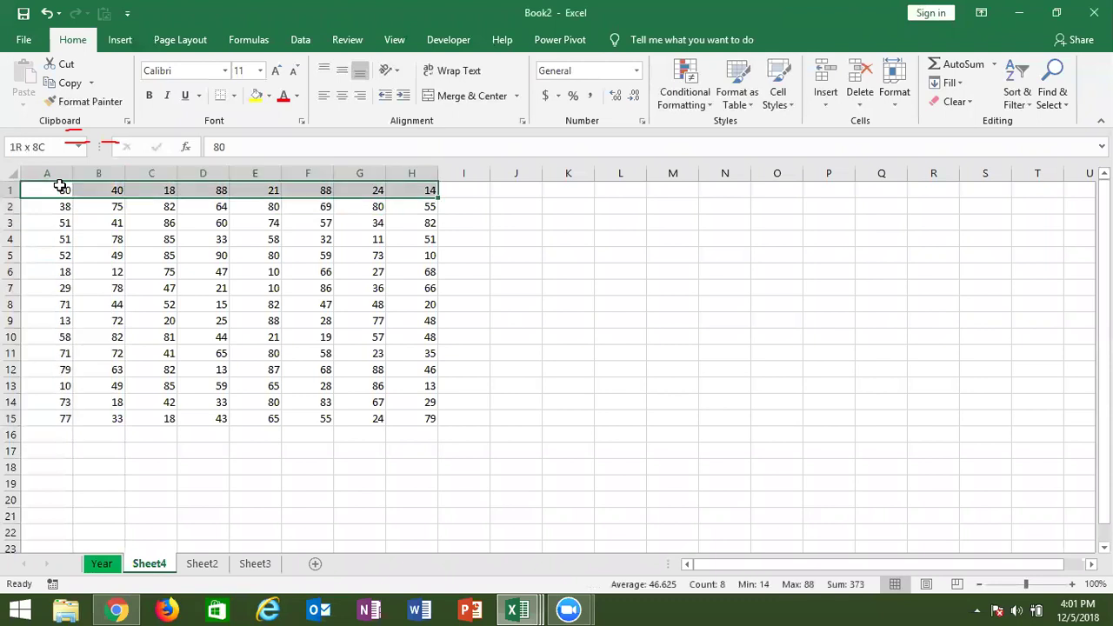
{"action": "key", "text": "ctrl+shift+Down"}
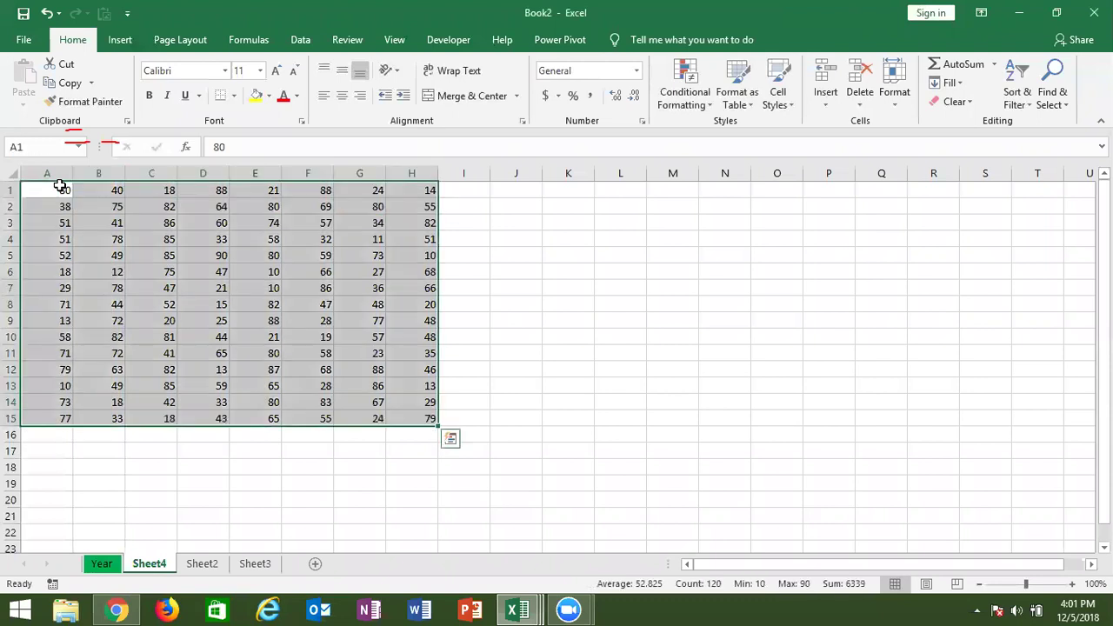
{"action": "left_click", "coordinate": [60, 186]}
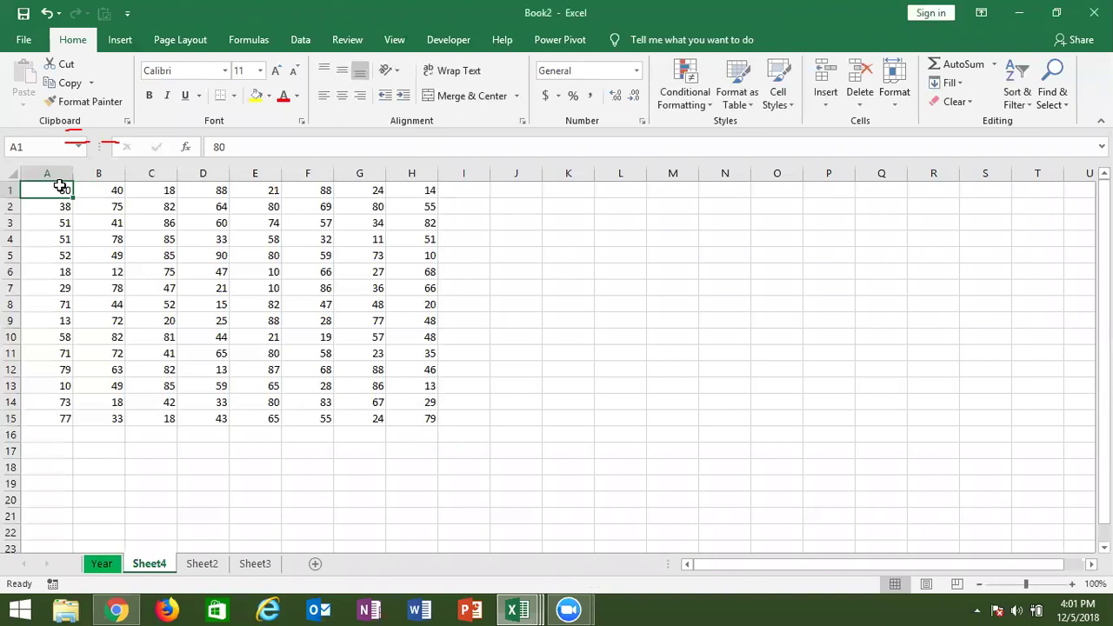
{"action": "key", "text": "ctrl+shift+Right"}
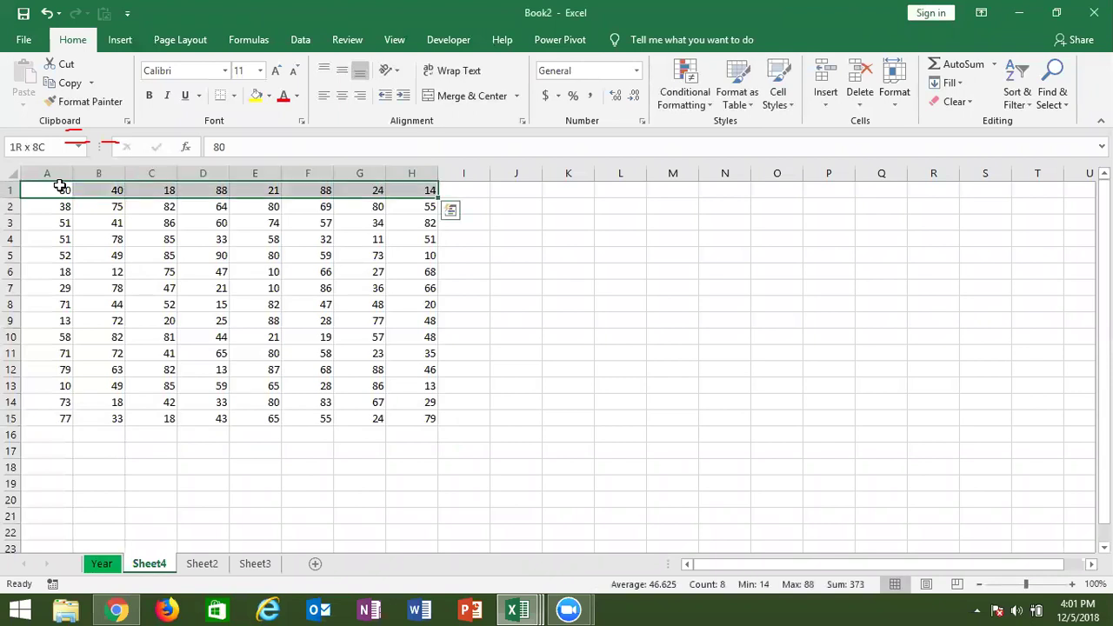
{"action": "key", "text": "ctrl+shift+Down"}
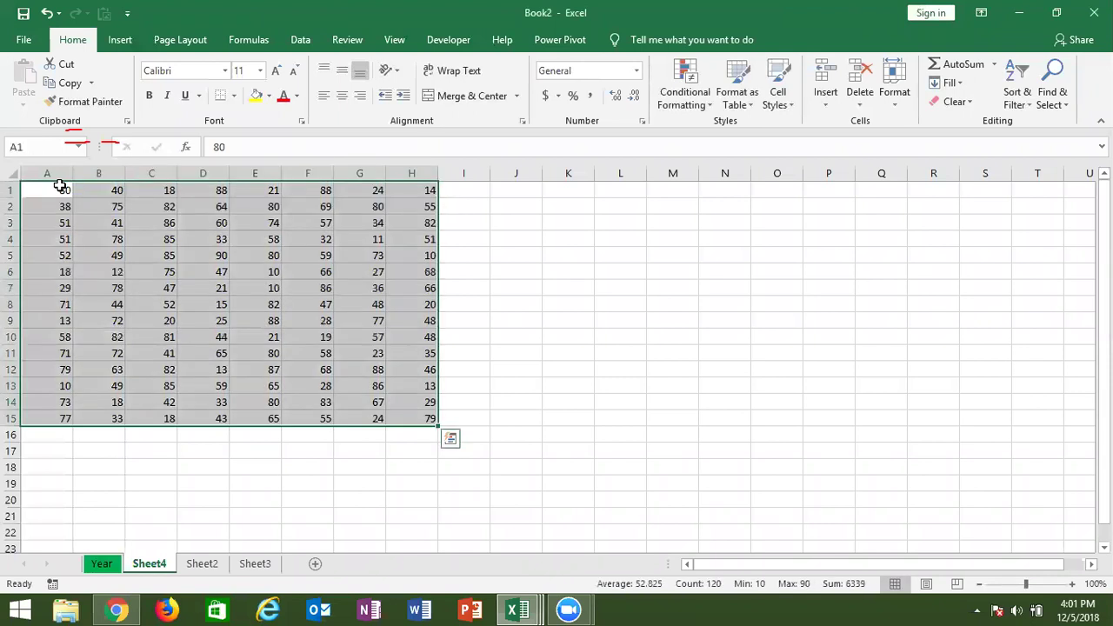
{"action": "key", "text": "alt+Tab"}
{"action": "key", "text": "Return"}
Type Range("a1", Range("A1").End(xlToLeft)).Select as line 25 of rr.
{"action": "type", "text": "range"}
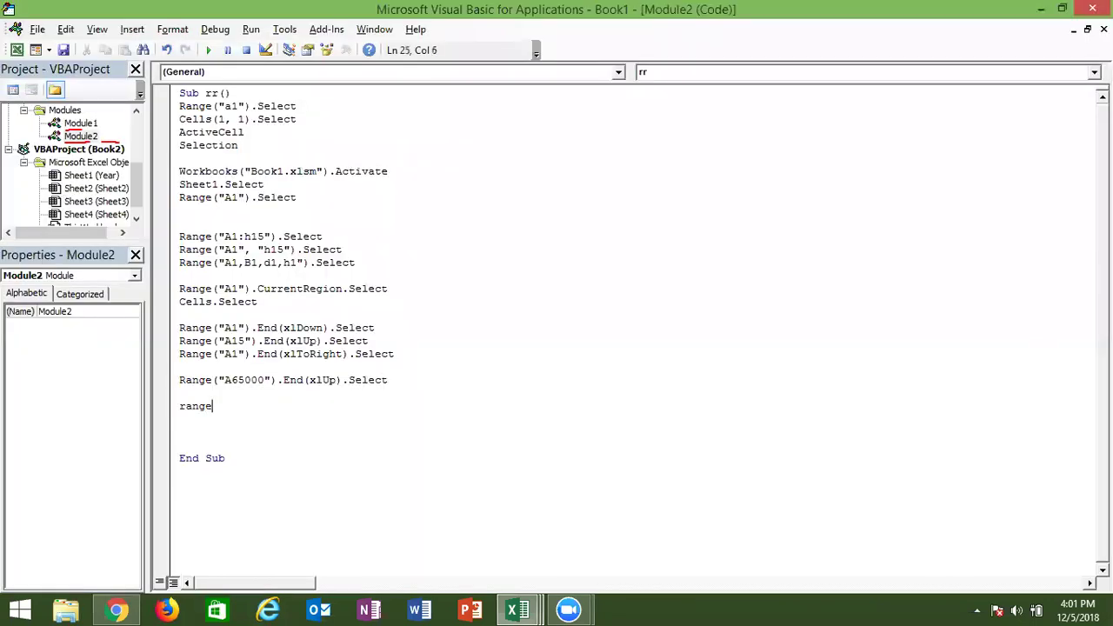
{"action": "type", "text": "(\"a1\","}
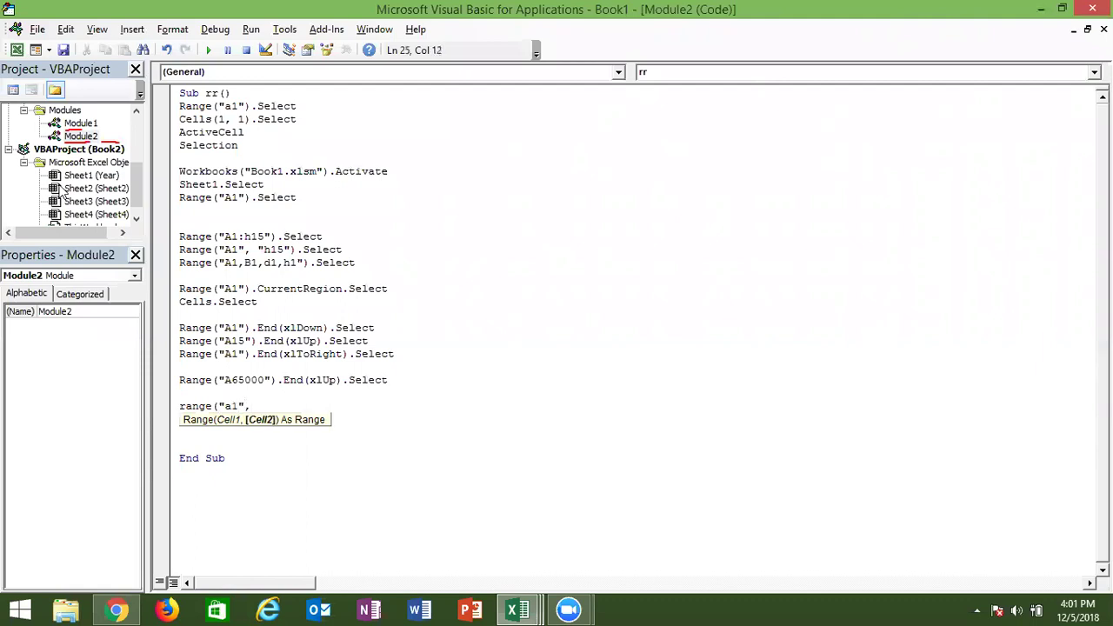
{"action": "type", "text": "range"}
{"action": "type", "text": "(\"A1\").en"}
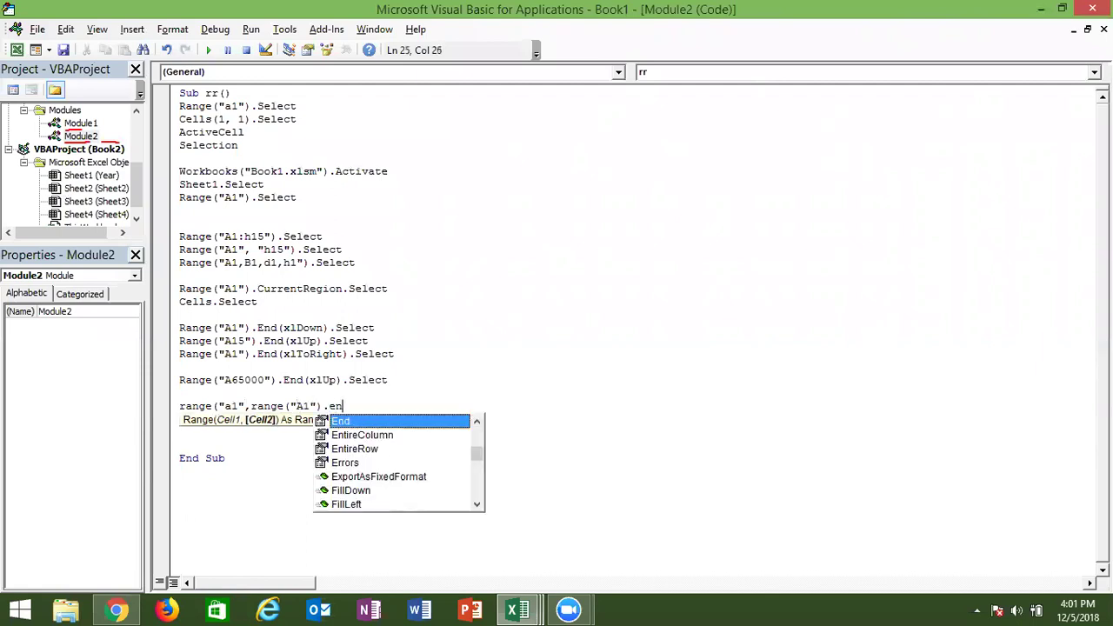
{"action": "key", "text": "Tab"}
{"action": "type", "text": "("}
{"action": "key", "text": "Down"}
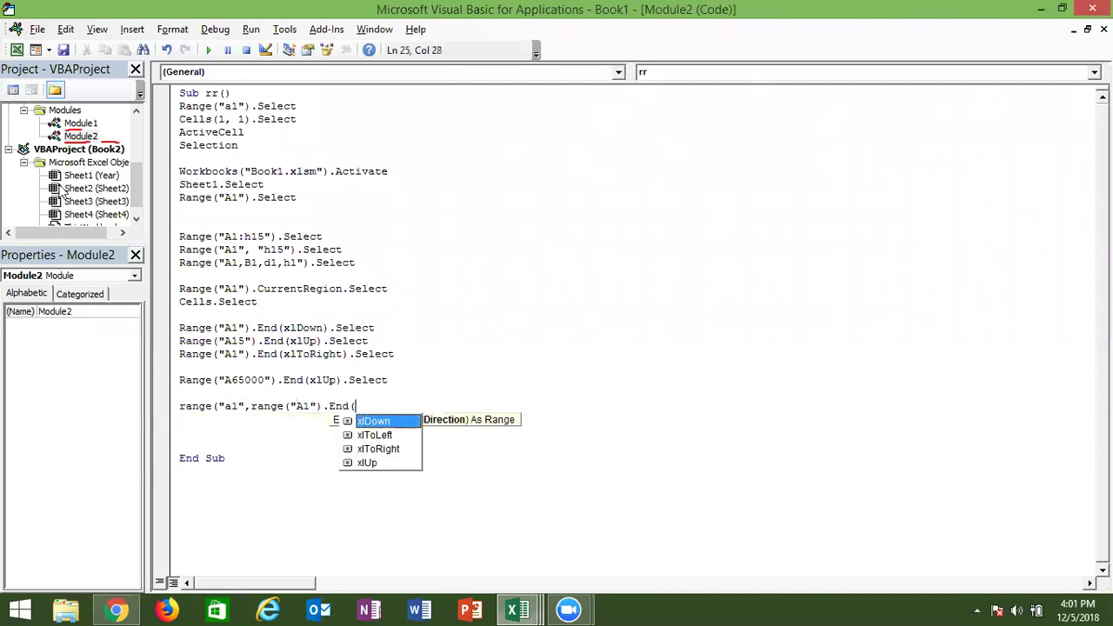
{"action": "key", "text": "Down"}
{"action": "key", "text": "Tab"}
{"action": "type", "text": ")"}
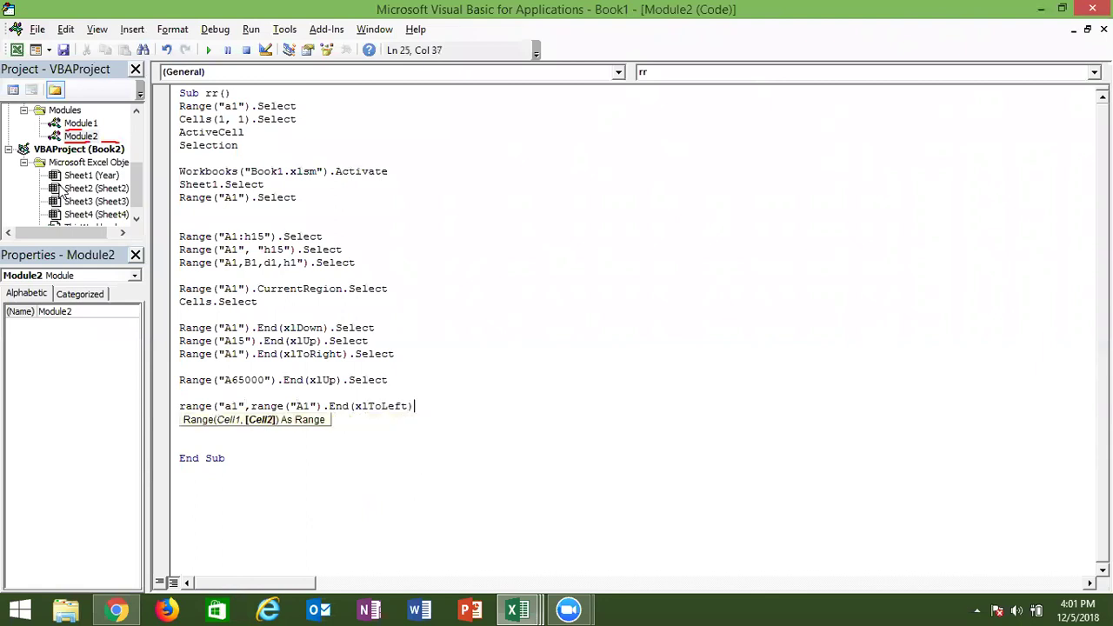
{"action": "type", "text": ").se"}
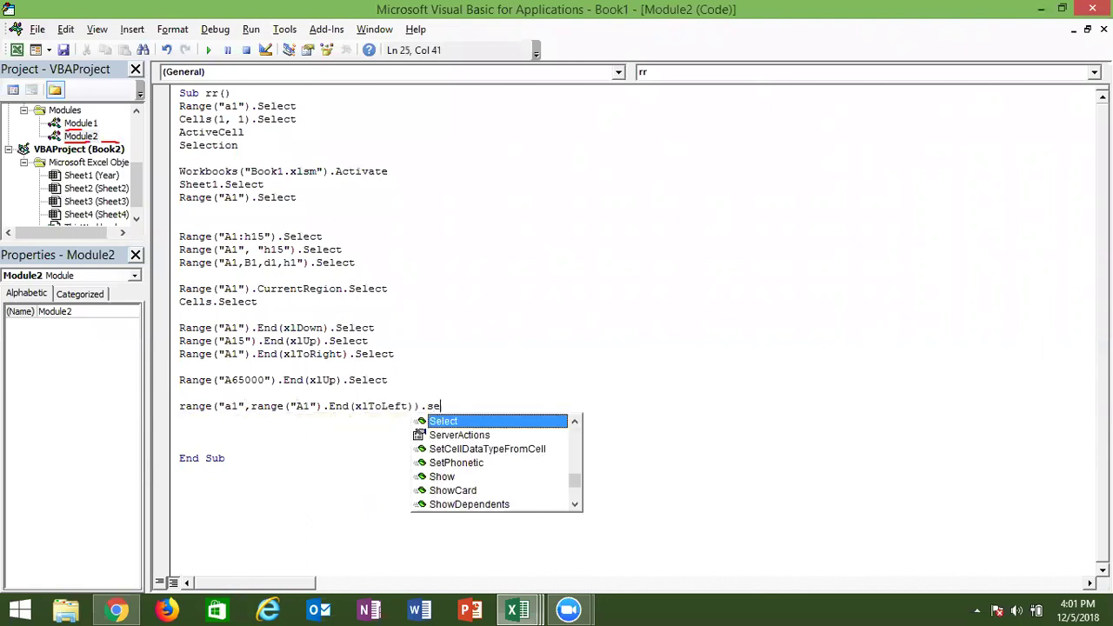
{"action": "key", "text": "Tab"}
{"action": "left_click", "coordinate": [219, 429]}
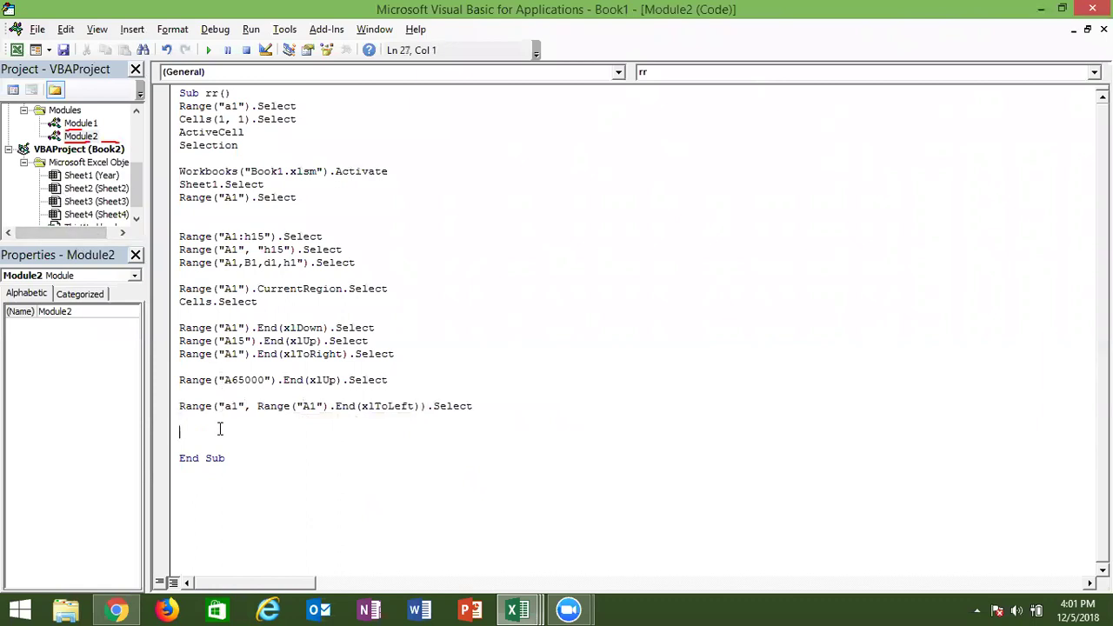
Set a breakpoint on the Range("A1", "h15").Select line and review the range arguments.
{"action": "left_click", "coordinate": [161, 249]}
{"action": "left_click_drag", "start_coordinate": [224, 249], "coordinate": [237, 250]}
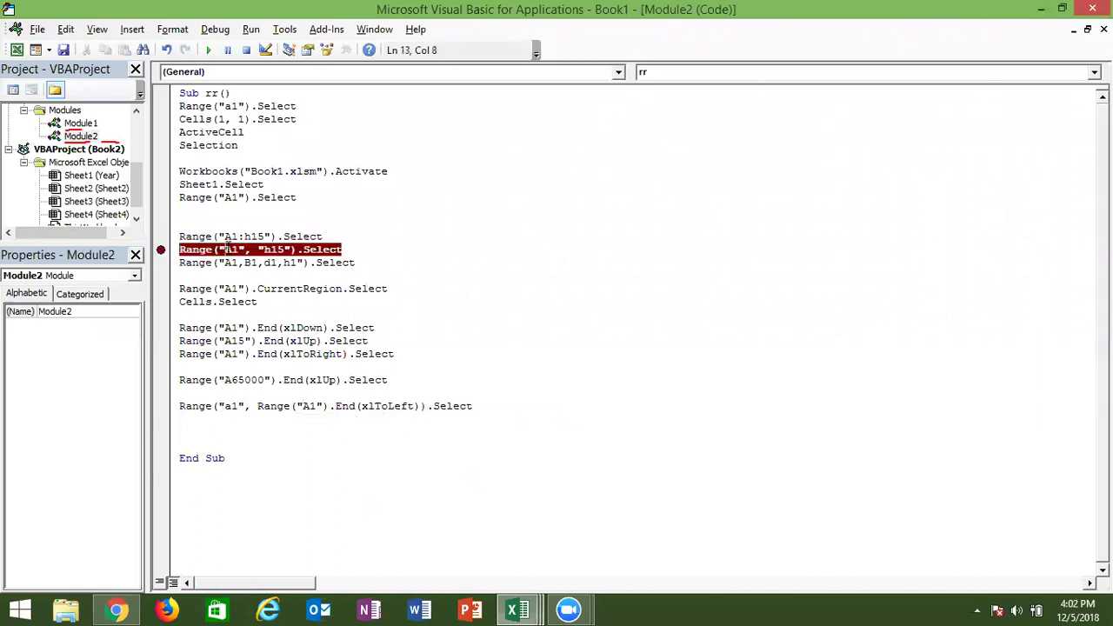
{"action": "double_click", "coordinate": [272, 250]}
{"action": "left_click", "coordinate": [228, 406]}
{"action": "double_click", "coordinate": [230, 409]}
{"action": "mouse_move", "coordinate": [257, 406]}
{"action": "left_mouse_down"}
{"action": "mouse_move", "coordinate": [385, 420]}
{"action": "mouse_move", "coordinate": [421, 403]}
{"action": "left_mouse_up"}
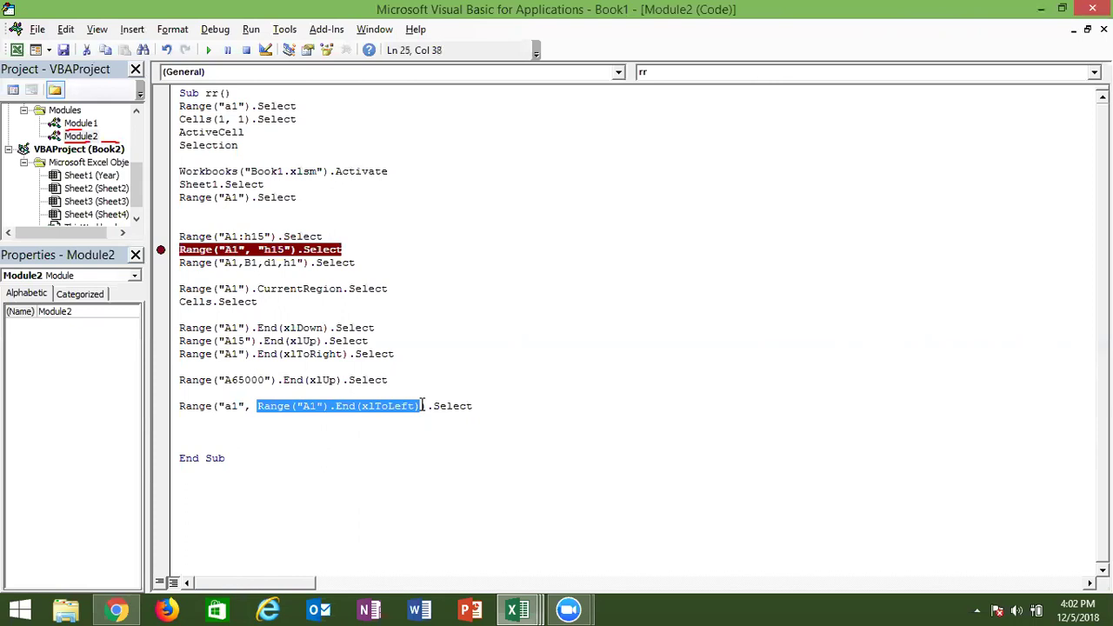
{"action": "left_click", "coordinate": [241, 425]}
{"action": "key", "text": "Up"}
{"action": "key", "text": "alt+F11"}
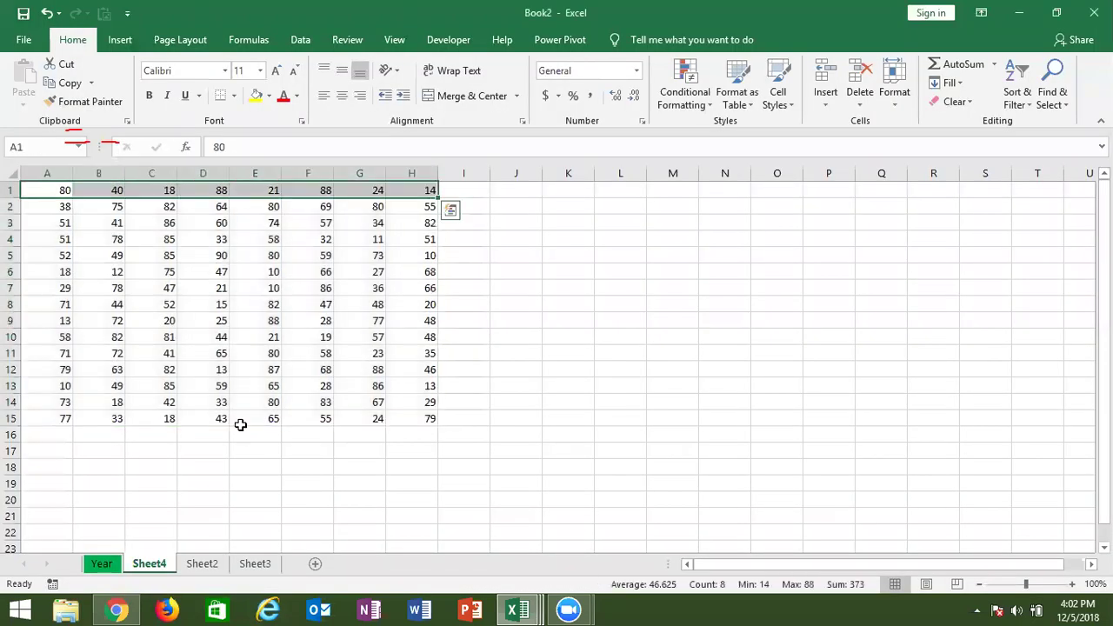
{"action": "key", "text": "alt+F11"}
Add Range(Selection, Selection.End(xlDown)).Select below the xlToLeft line and view the workbook.
{"action": "type", "text": "range"}
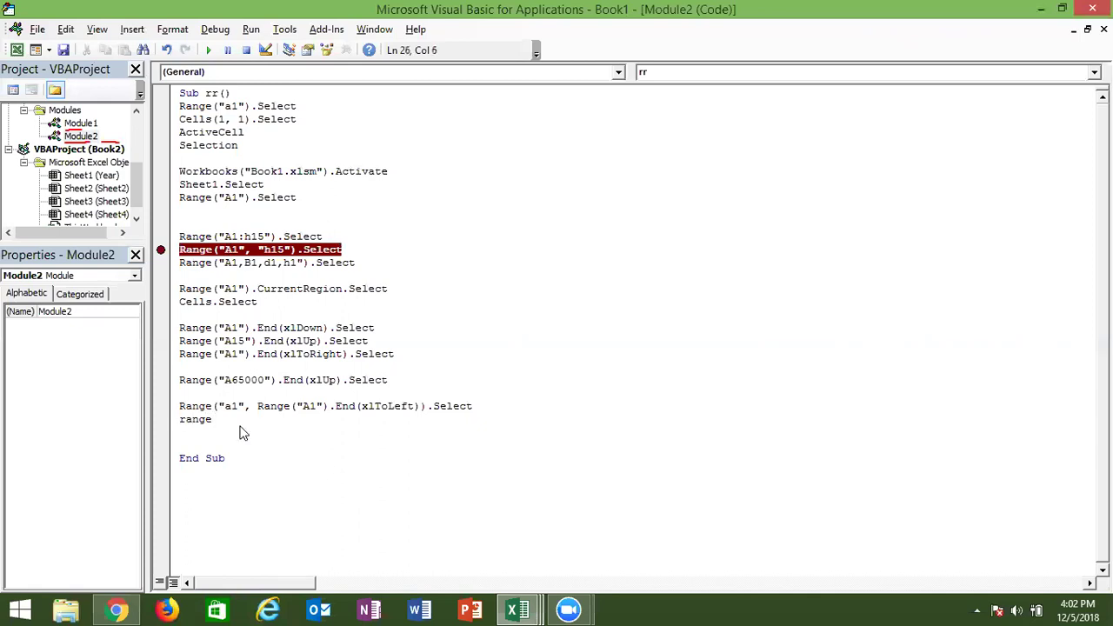
{"action": "type", "text": "(\"A"}
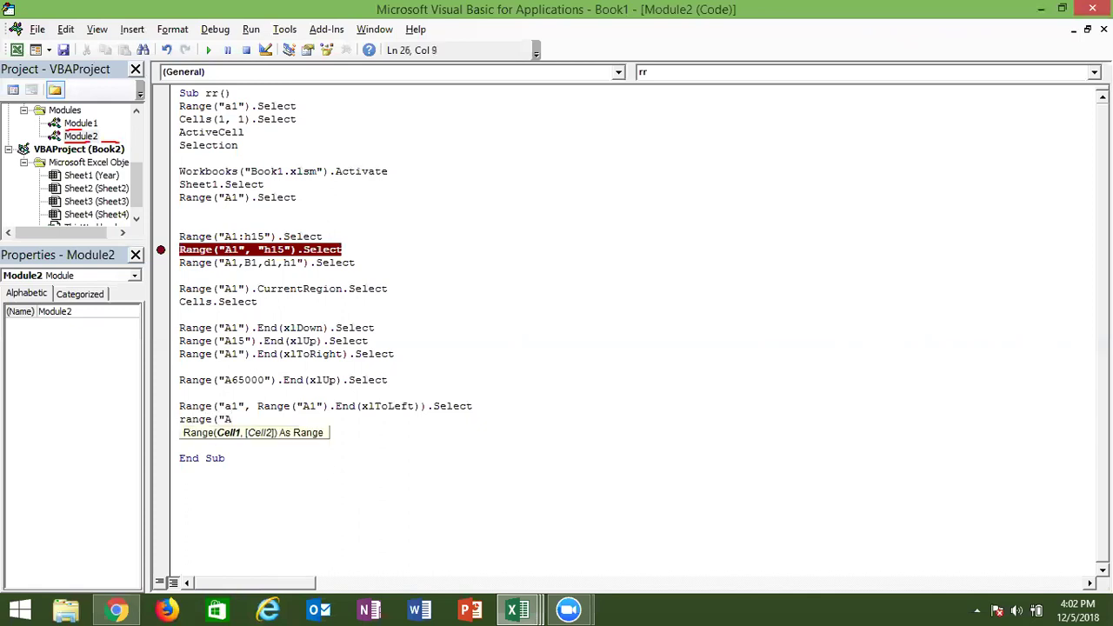
{"action": "key", "text": "BackSpace"}
{"action": "key", "text": "BackSpace"}
{"action": "type", "text": "selection,selec"}
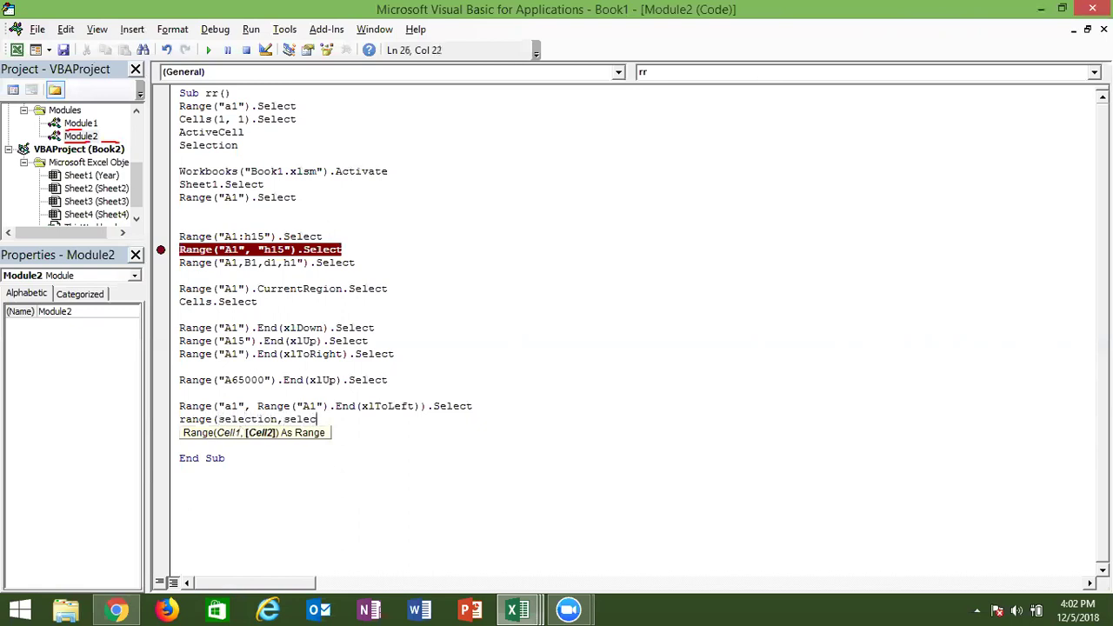
{"action": "type", "text": "tion.end(xldown)"}
{"action": "type", "text": ").sele"}
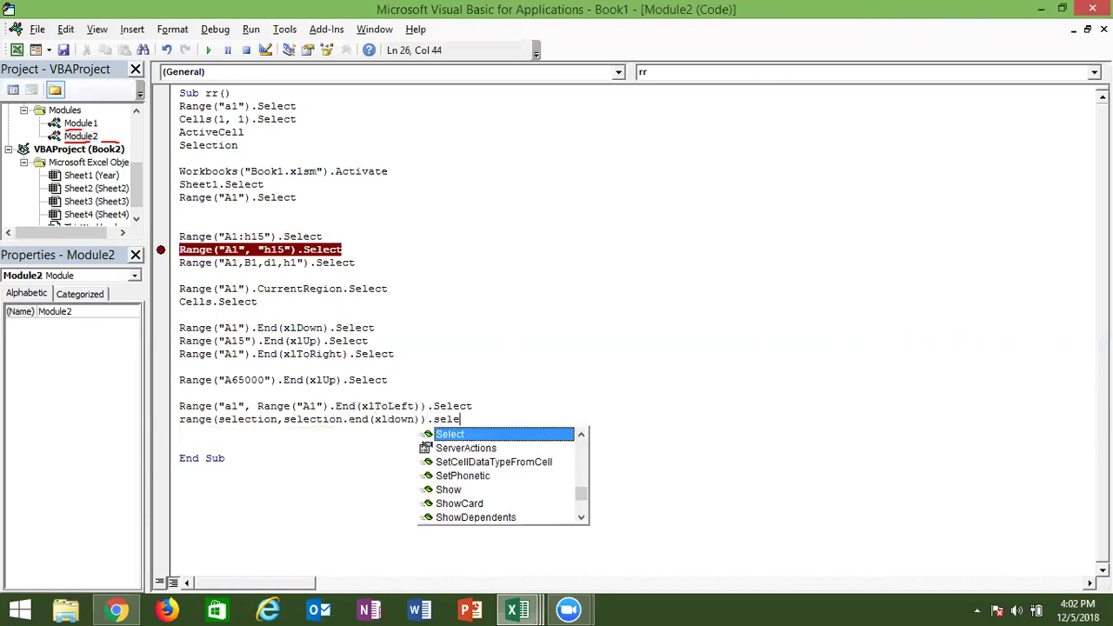
{"action": "type", "text": "ct"}
{"action": "key", "text": "Return"}
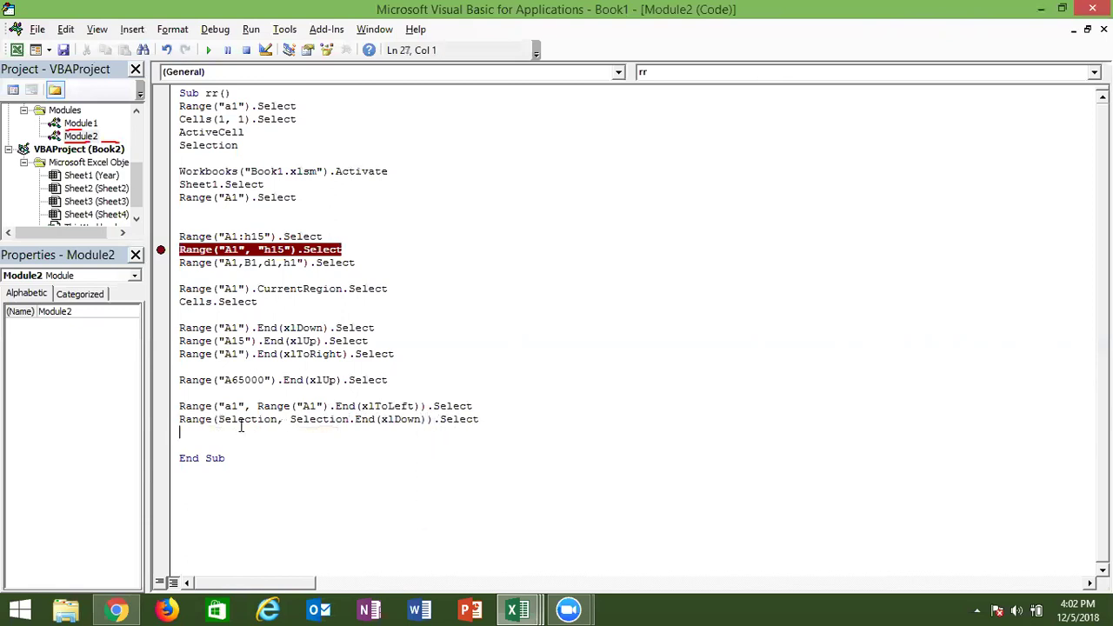
{"action": "key", "text": "alt+F11"}
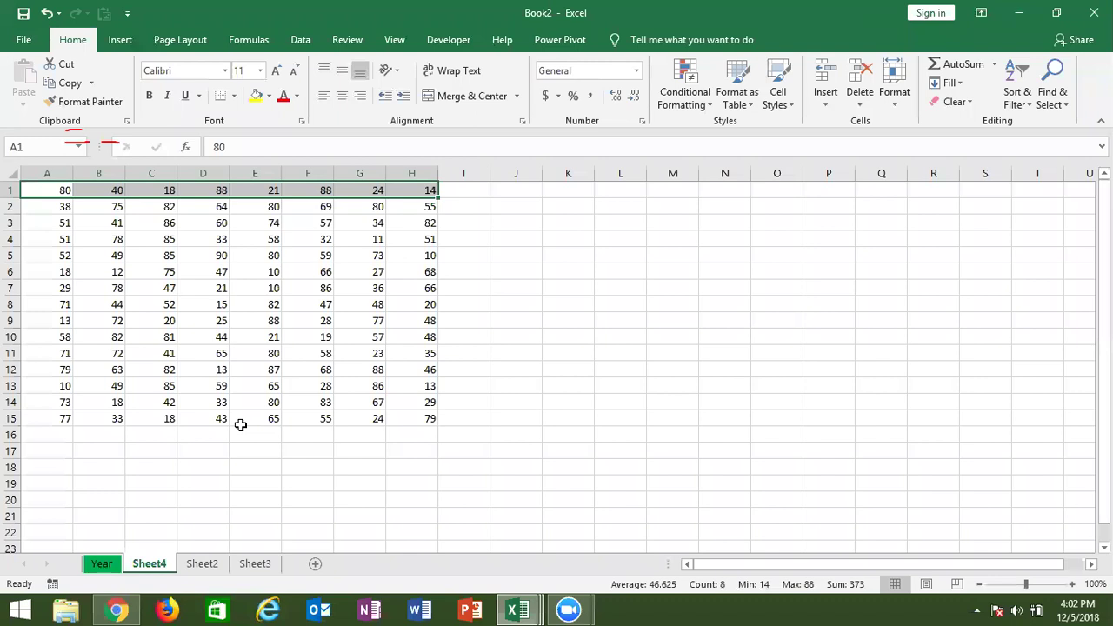
Extend the selection down, drag the value 29 out of A7, and select the data block.
{"action": "key", "text": "ctrl+shift+Down"}
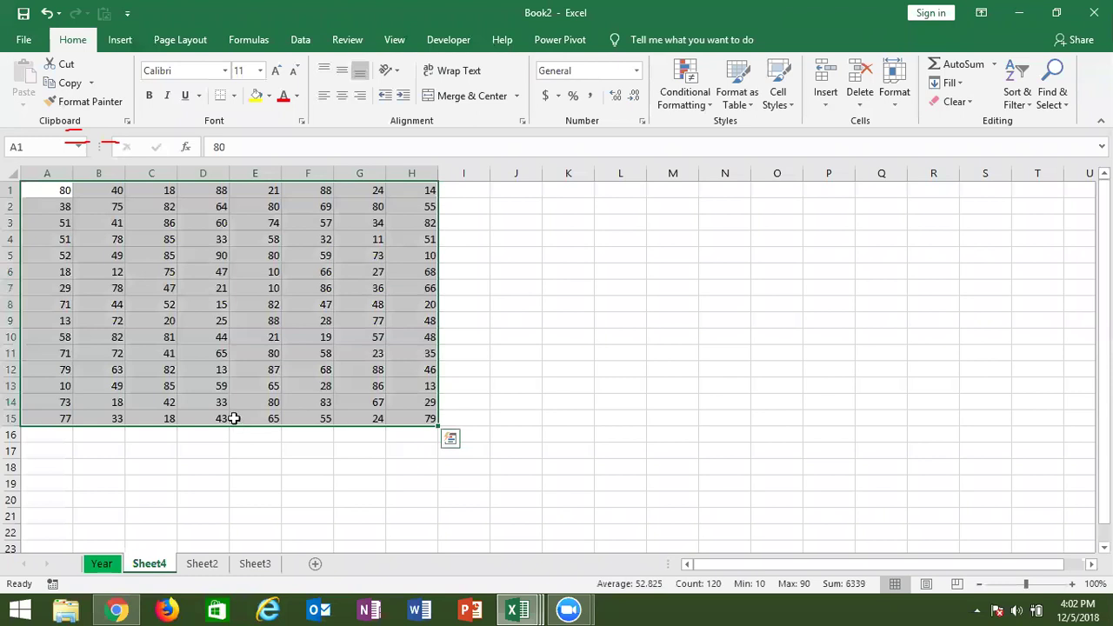
{"action": "left_click", "coordinate": [56, 284]}
{"action": "left_click_drag", "start_coordinate": [55, 283], "coordinate": [261, 191]}
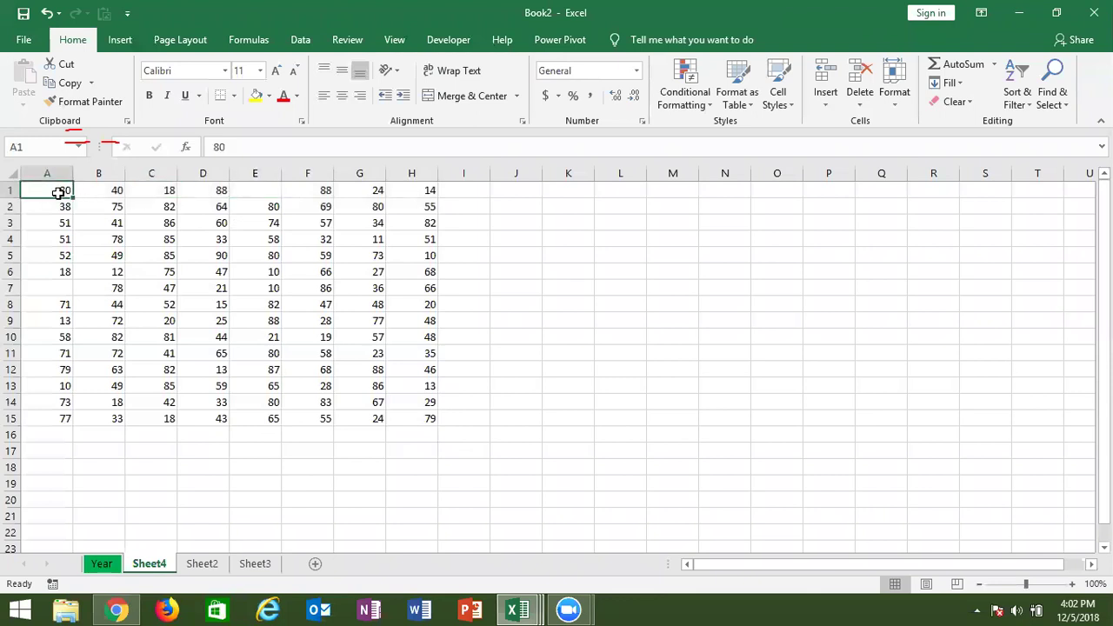
{"action": "key", "text": "ctrl+shift+Right"}
{"action": "key", "text": "shift+Down"}
{"action": "key", "text": "shift+Down"}
{"action": "key", "text": "shift+Down"}
{"action": "key", "text": "shift+Down"}
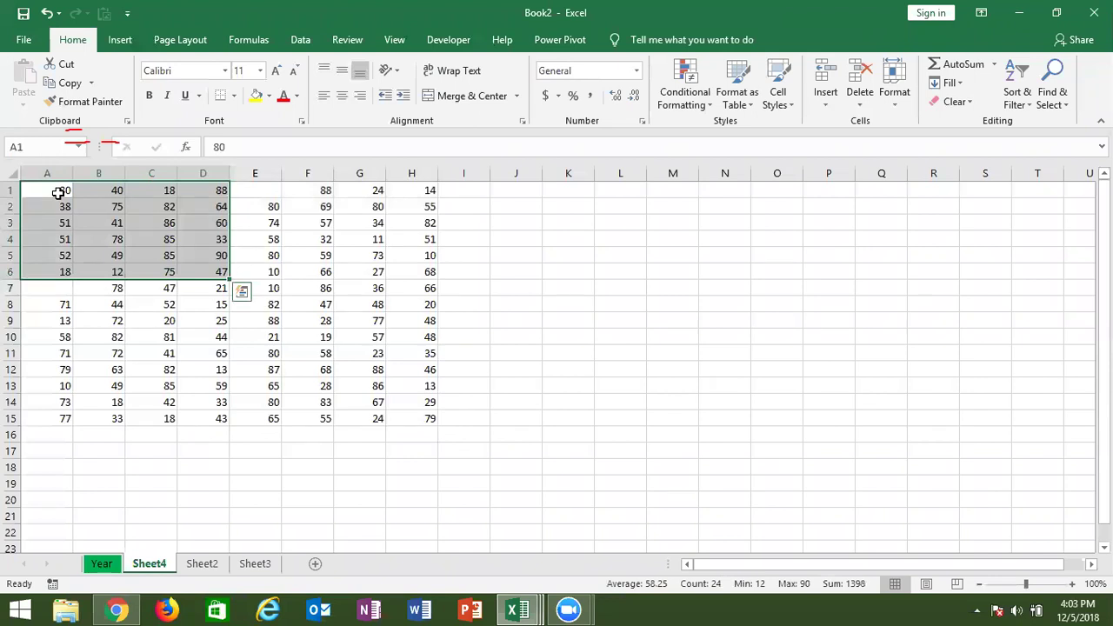
{"action": "key", "text": "alt+F11"}
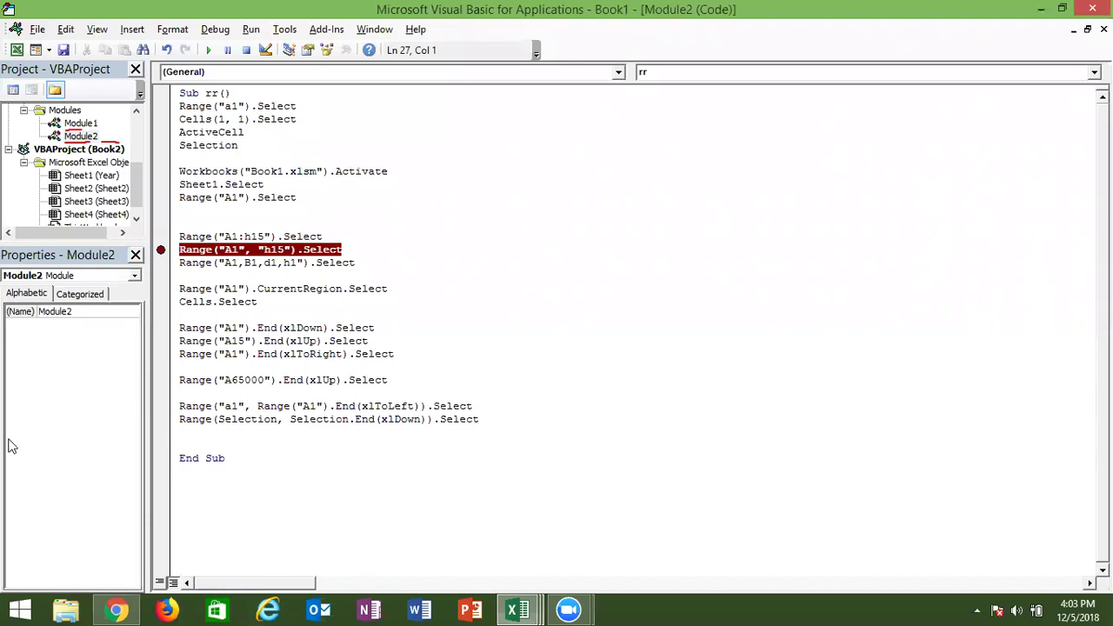
Remove both breakpoints and add blank lines before End Sub.
{"action": "left_click", "coordinate": [160, 262]}
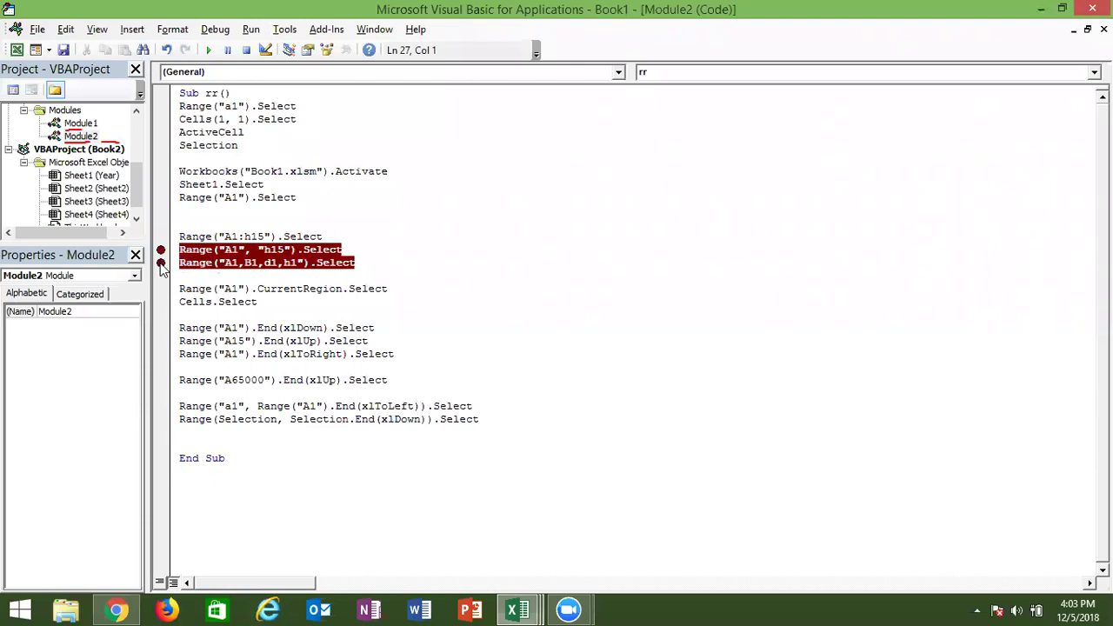
{"action": "left_click", "coordinate": [161, 263]}
{"action": "left_click", "coordinate": [161, 250]}
{"action": "key", "text": "Return"}
{"action": "key", "text": "Return"}
{"action": "key", "text": "Return"}
{"action": "key", "text": "Up"}
{"action": "left_click", "coordinate": [179, 445]}
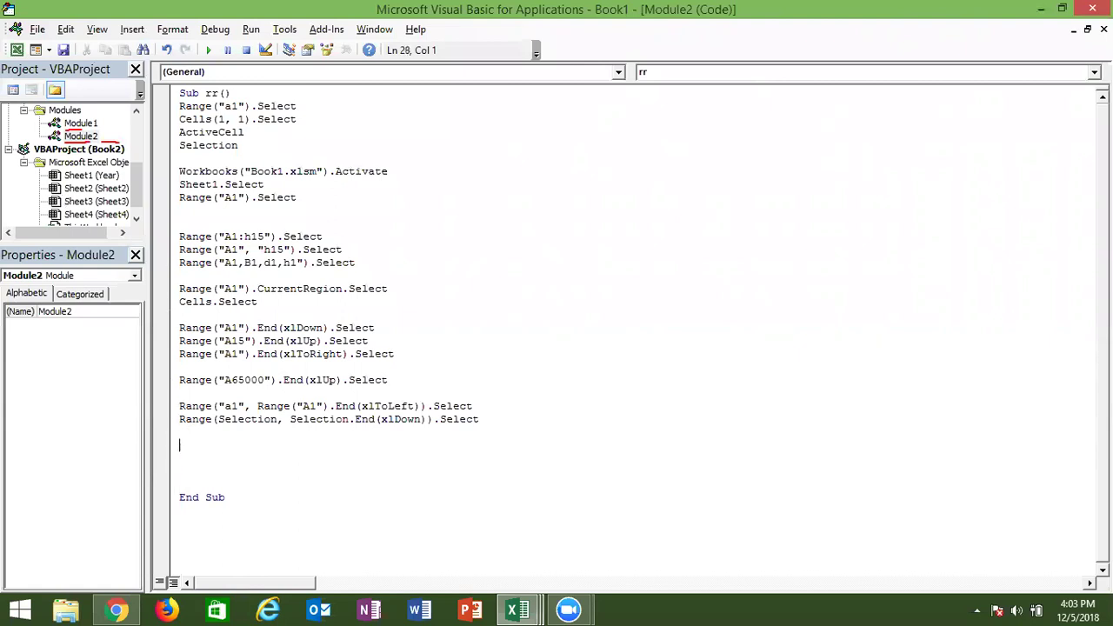
Type r = Range("A65000").End(xlUp).Row and inspect its variable, reference and direction.
{"action": "type", "text": "r"}
{"action": "type", "text": "=range(\"A65000\""}
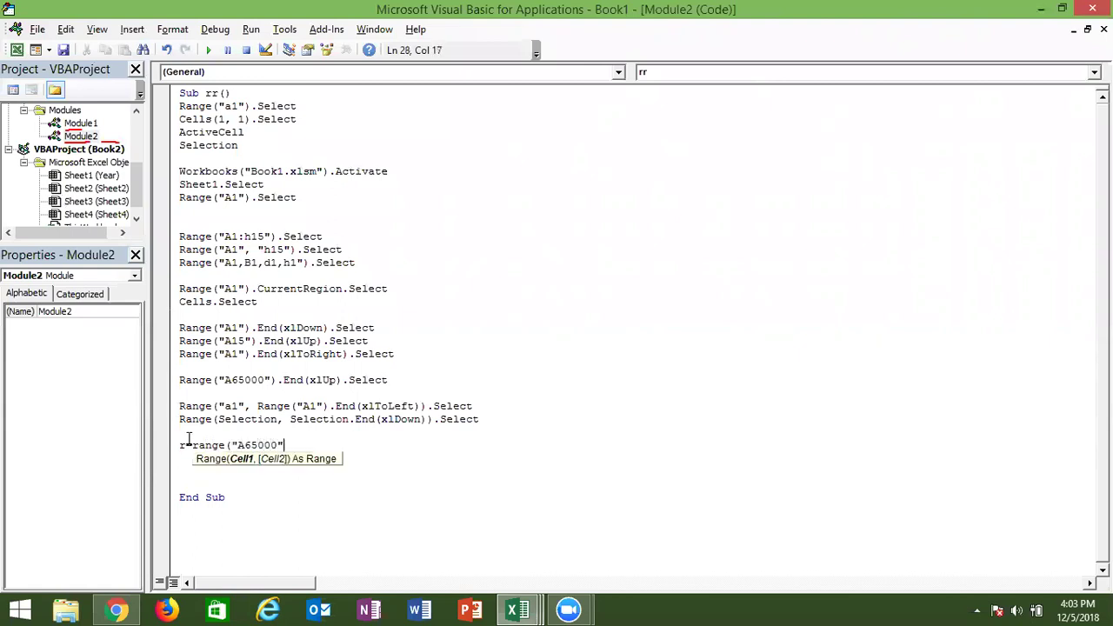
{"action": "type", "text": ").en"}
{"action": "key", "text": "Tab"}
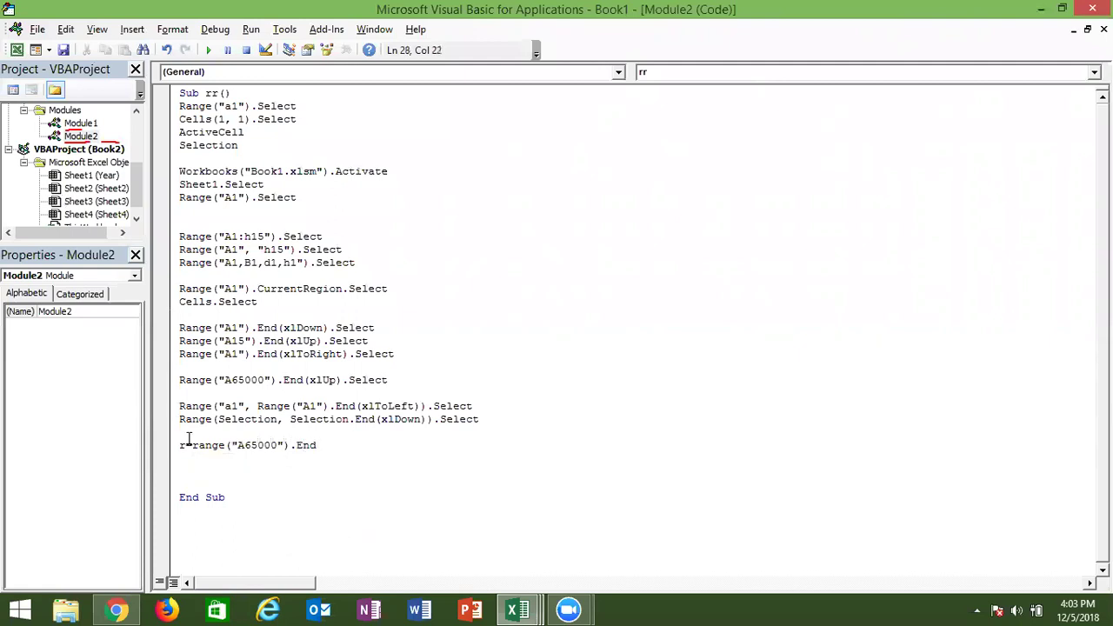
{"action": "type", "text": "("}
{"action": "key", "text": "Down"}
{"action": "key", "text": "Down"}
{"action": "key", "text": "Down"}
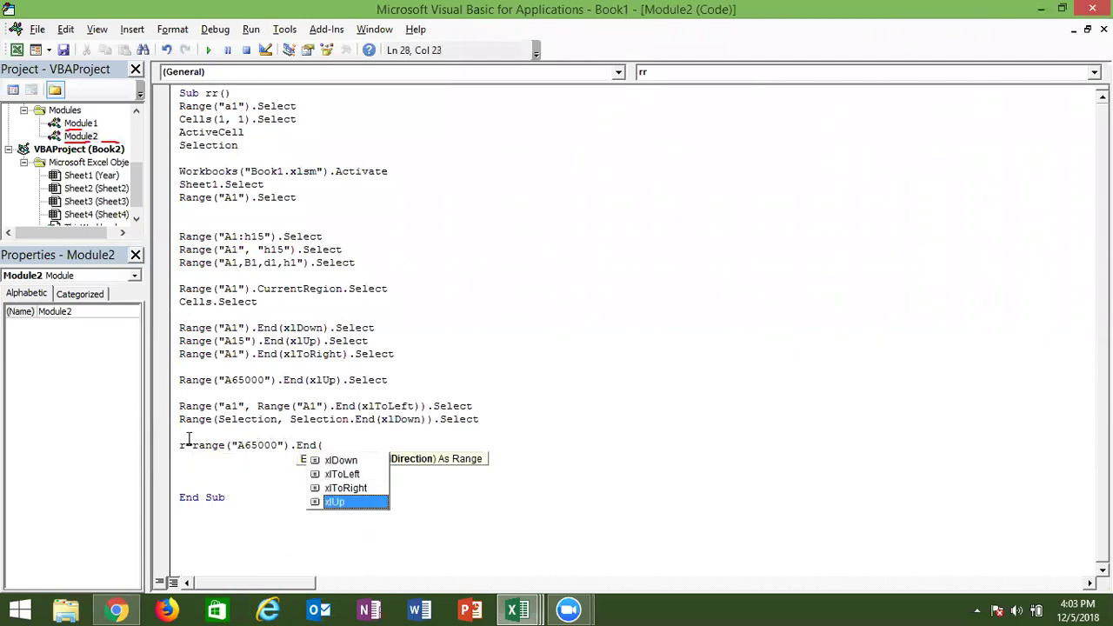
{"action": "key", "text": "Tab"}
{"action": "type", "text": ").ro"}
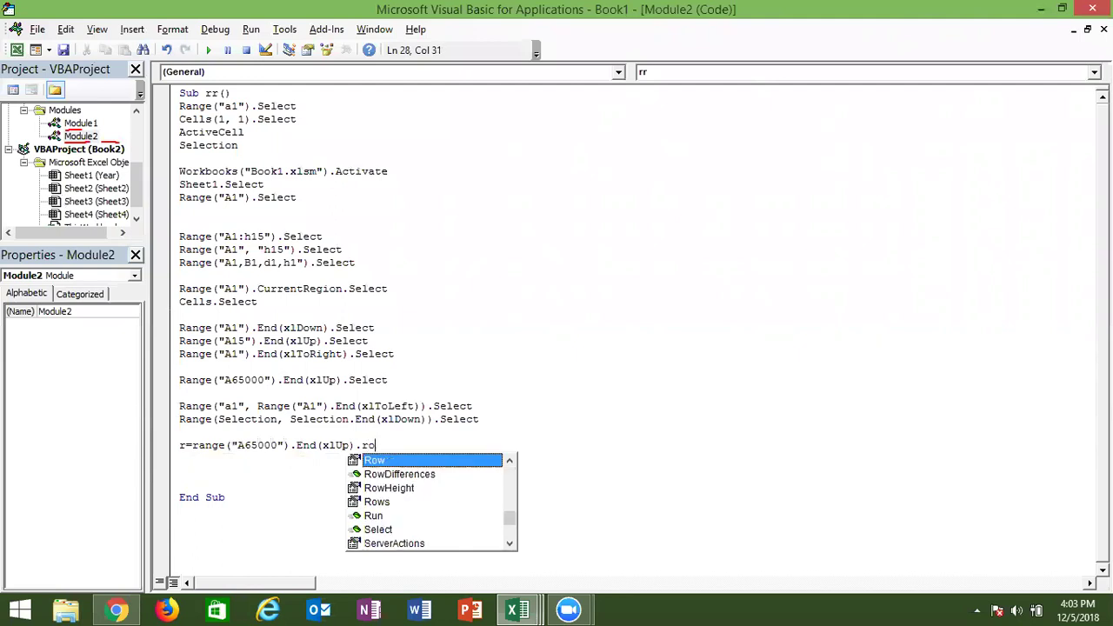
{"action": "key", "text": "Tab"}
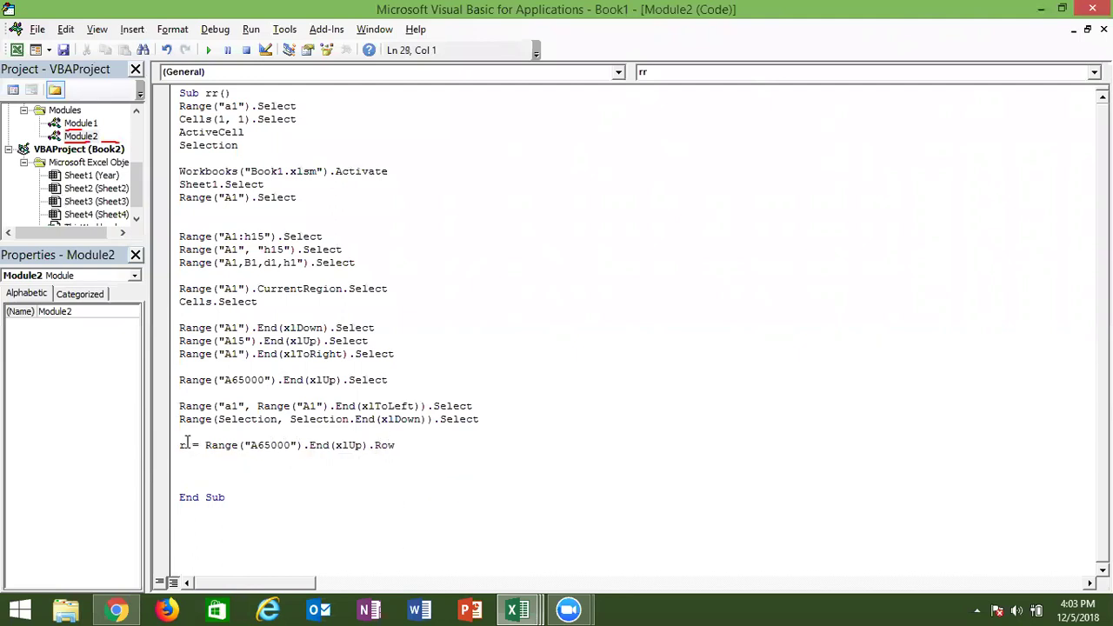
{"action": "left_click_drag", "start_coordinate": [180, 445], "coordinate": [186, 444]}
{"action": "key", "text": "Down"}
{"action": "double_click", "coordinate": [261, 447]}
{"action": "left_click", "coordinate": [342, 447]}
{"action": "key", "text": "alt+F11"}
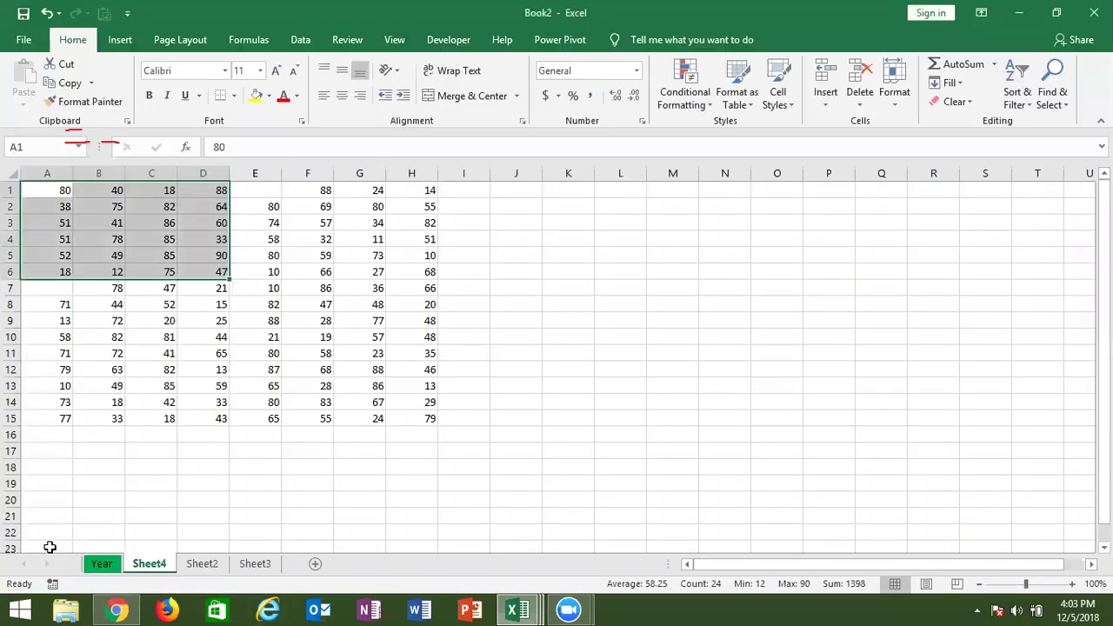
{"action": "left_click", "coordinate": [52, 533]}
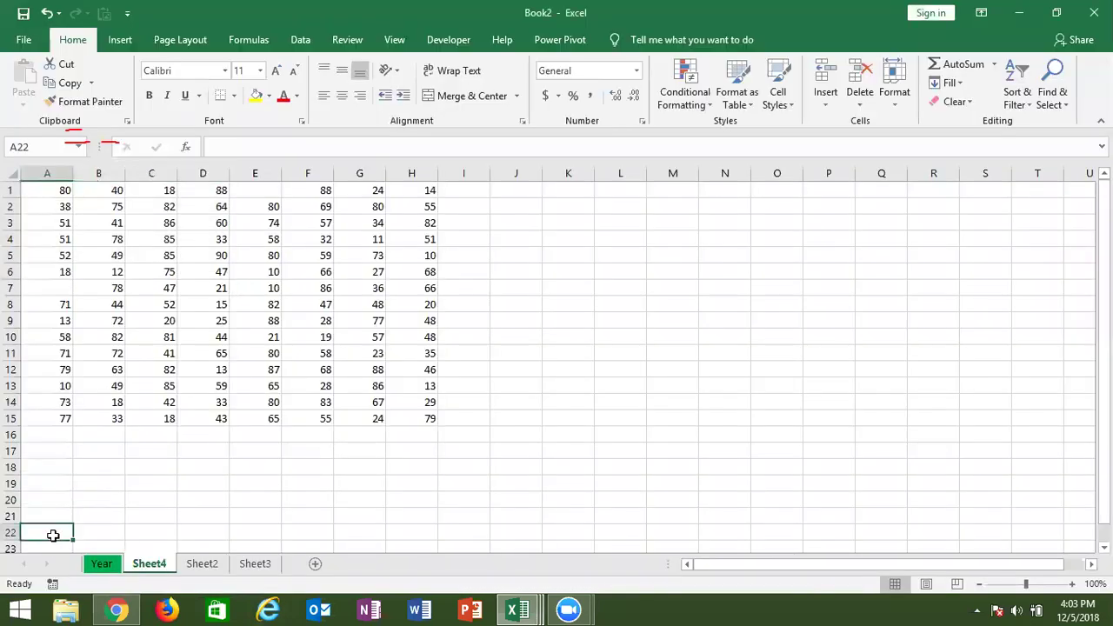
{"action": "key", "text": "ctrl+Up"}
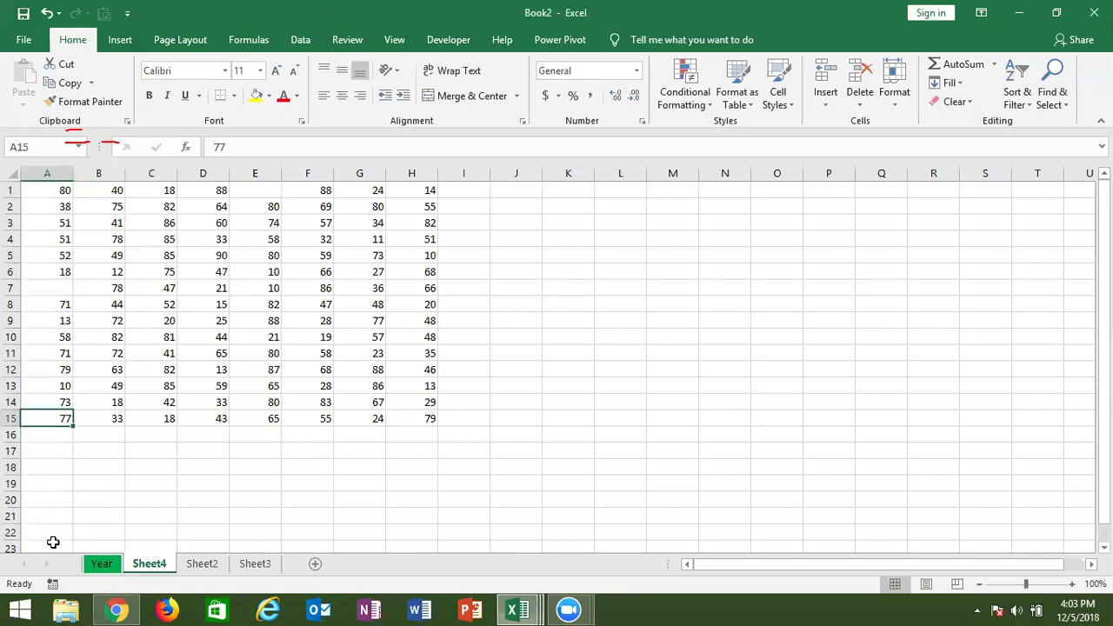
{"action": "key", "text": "alt+F11"}
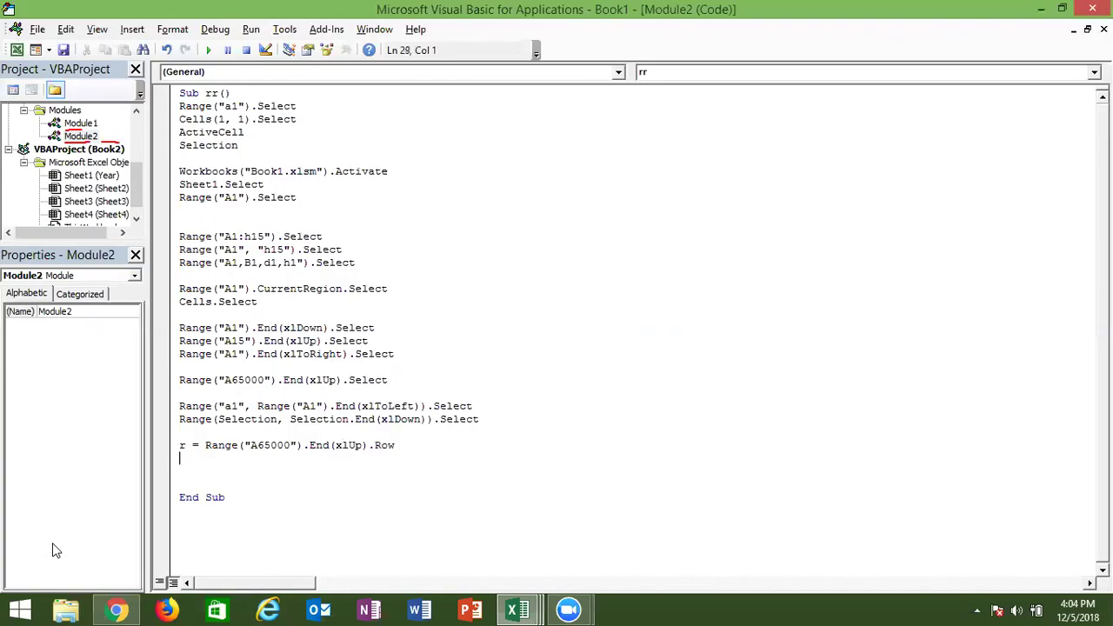
{"action": "key", "text": "Up"}
{"action": "key", "text": "End"}
{"action": "key", "text": "Left"}
{"action": "key", "text": "Left"}
{"action": "key", "text": "Left"}
{"action": "key", "text": "ctrl+Left"}
{"action": "key", "text": "ctrl+Left"}
{"action": "key", "text": "ctrl+Left"}
{"action": "key", "text": "ctrl+Left"}
{"action": "key", "text": "ctrl+Left"}
{"action": "key", "text": "shift+Right"}
{"action": "key", "text": "Right"}
{"action": "key", "text": "Right"}
{"action": "key", "text": "Right"}
{"action": "key", "text": "Right"}
{"action": "key", "text": "shift+Right"}
{"action": "key", "text": "ctrl+shift+Right"}
{"action": "key", "text": "ctrl+shift+Right"}
{"action": "key", "text": "ctrl+shift+Right"}
{"action": "key", "text": "ctrl+shift+Right"}
{"action": "key", "text": "ctrl+shift+Right"}
{"action": "key", "text": "ctrl+shift+Right"}
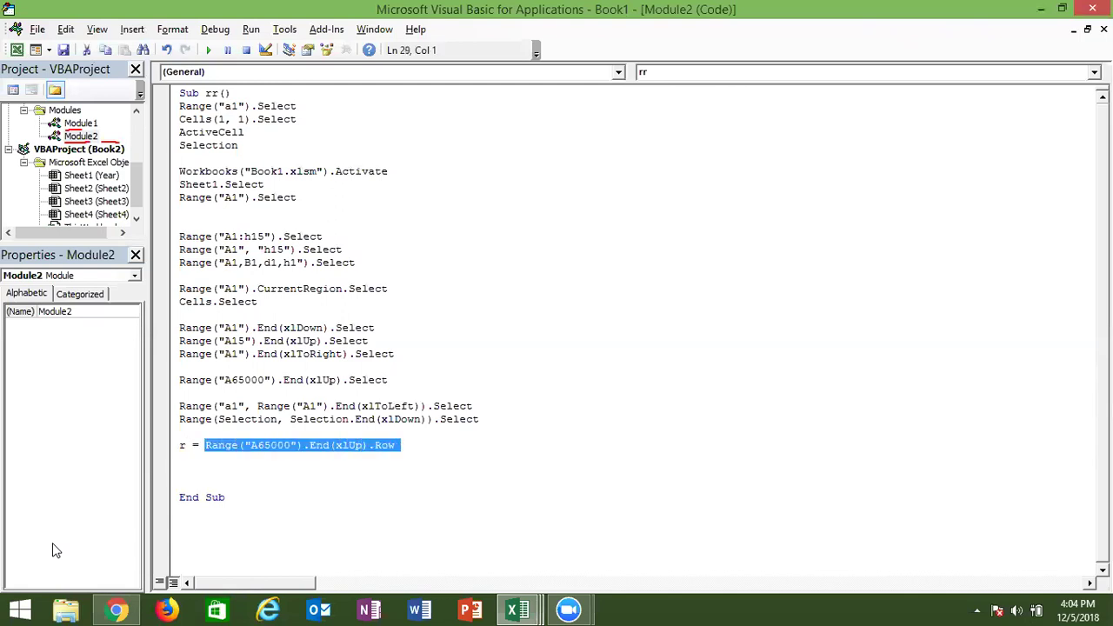
{"action": "left_click", "coordinate": [187, 449]}
{"action": "double_click", "coordinate": [187, 450]}
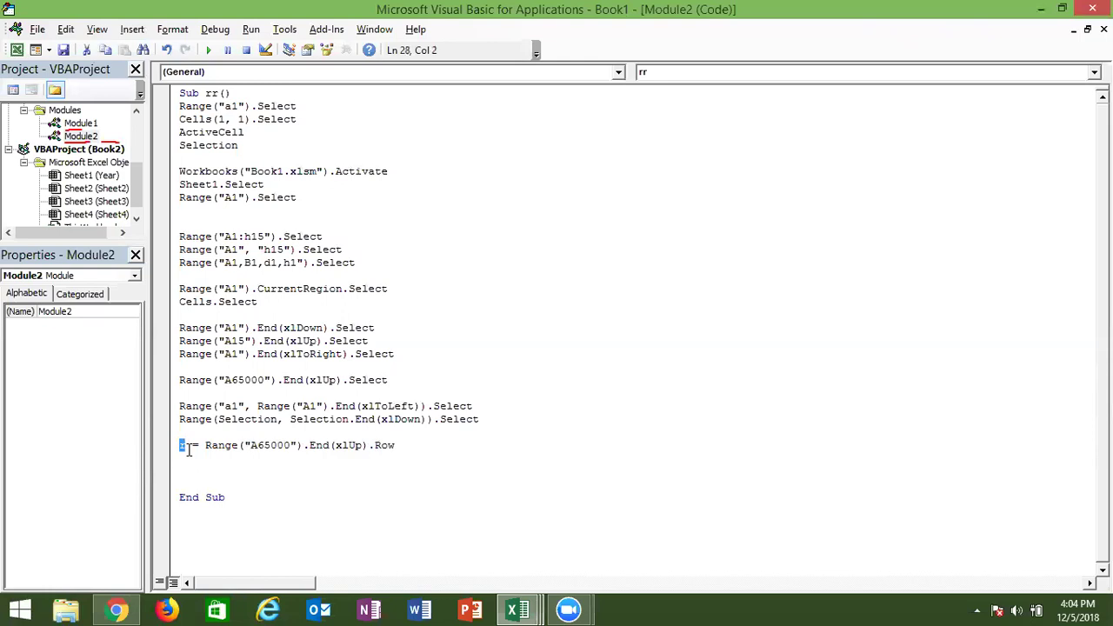
{"action": "key", "text": "Down"}
{"action": "key", "text": "Up"}
{"action": "key", "text": "Right"}
{"action": "key", "text": "Right"}
{"action": "key", "text": "Right"}
{"action": "key", "text": "Right"}
{"action": "key", "text": "shift+Right"}
{"action": "key", "text": "shift+Right"}
{"action": "key", "text": "shift+Right"}
{"action": "key", "text": "shift+Right"}
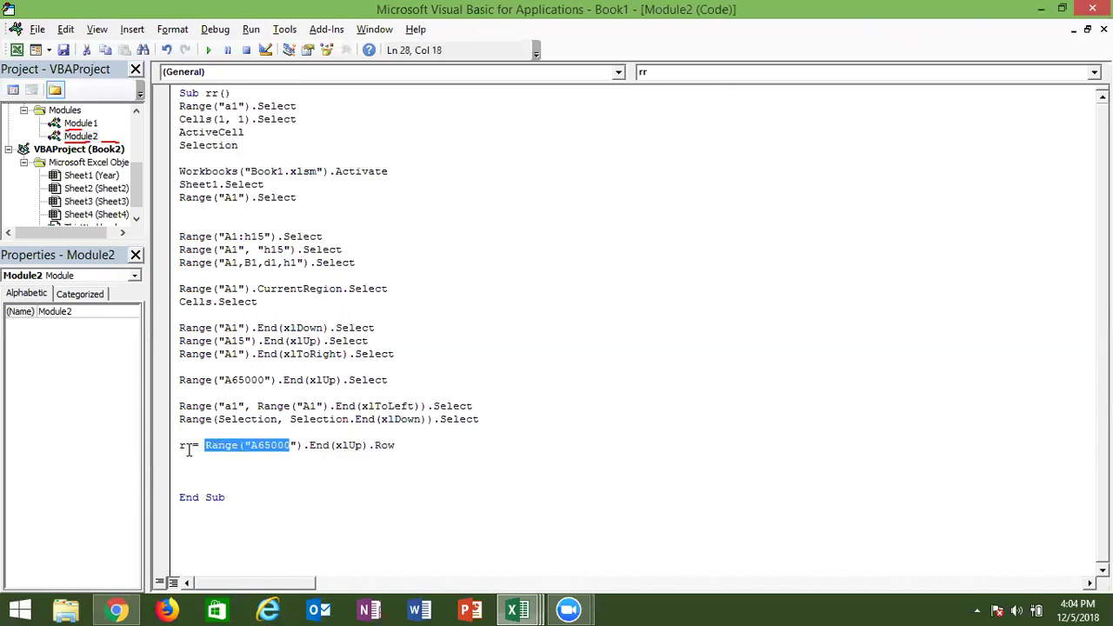
{"action": "key", "text": "shift+Right"}
{"action": "key", "text": "shift+Right"}
{"action": "key", "text": "shift+Right"}
{"action": "key", "text": "shift+Right"}
{"action": "key", "text": "shift+Right"}
{"action": "key", "text": "shift+Right"}
{"action": "key", "text": "shift+Right"}
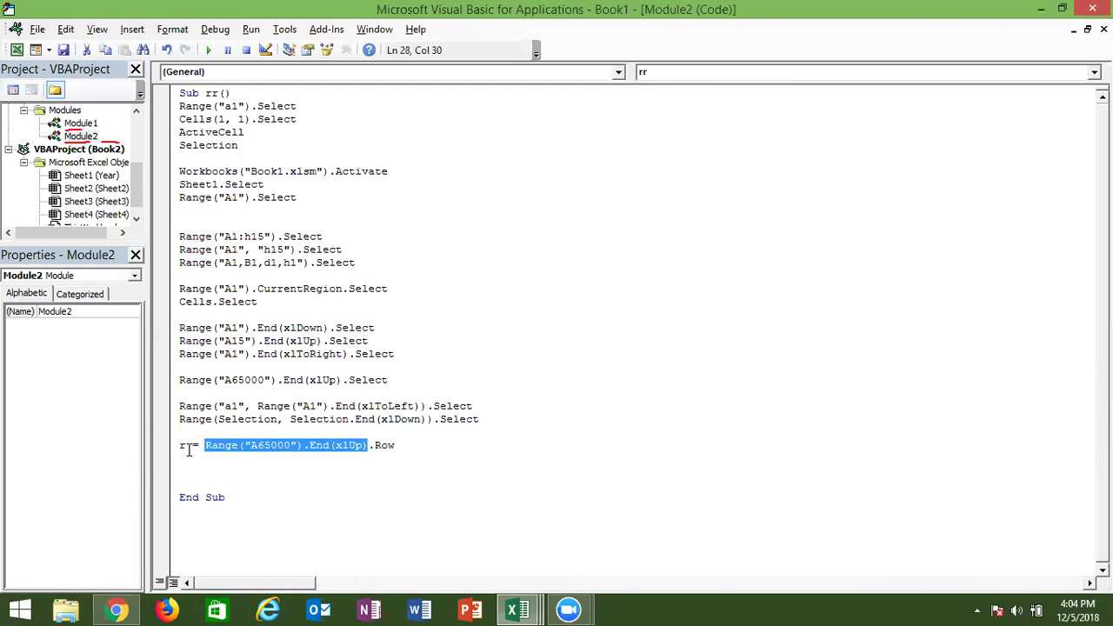
{"action": "key", "text": "alt+Tab"}
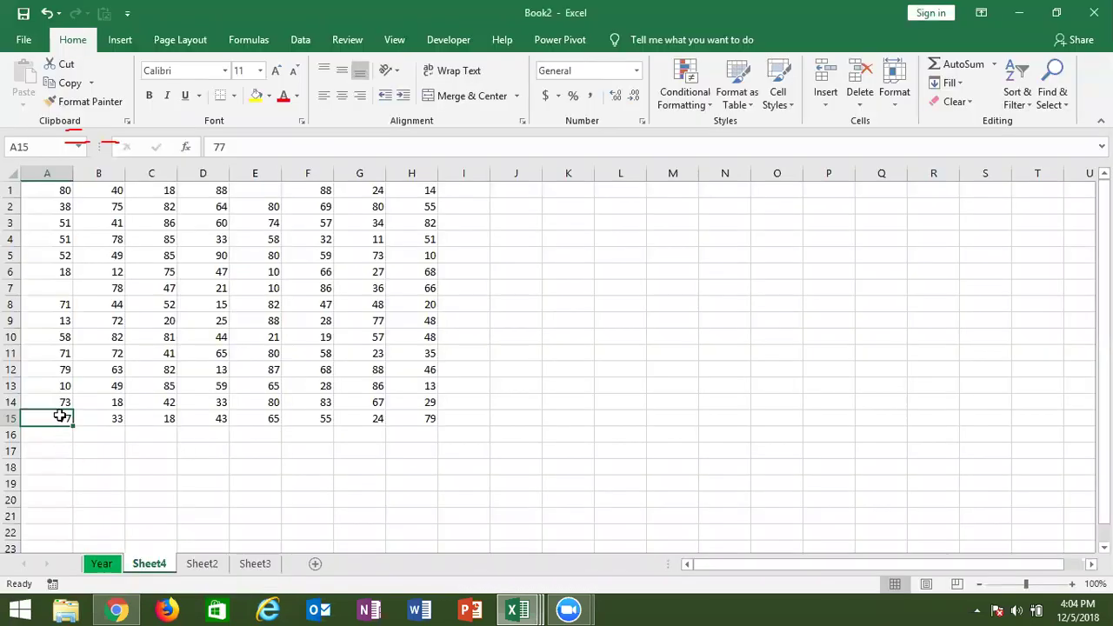
{"action": "left_click", "coordinate": [27, 146]}
{"action": "type", "text": "a65"}
{"action": "type", "text": "000"}
{"action": "key", "text": "Return"}
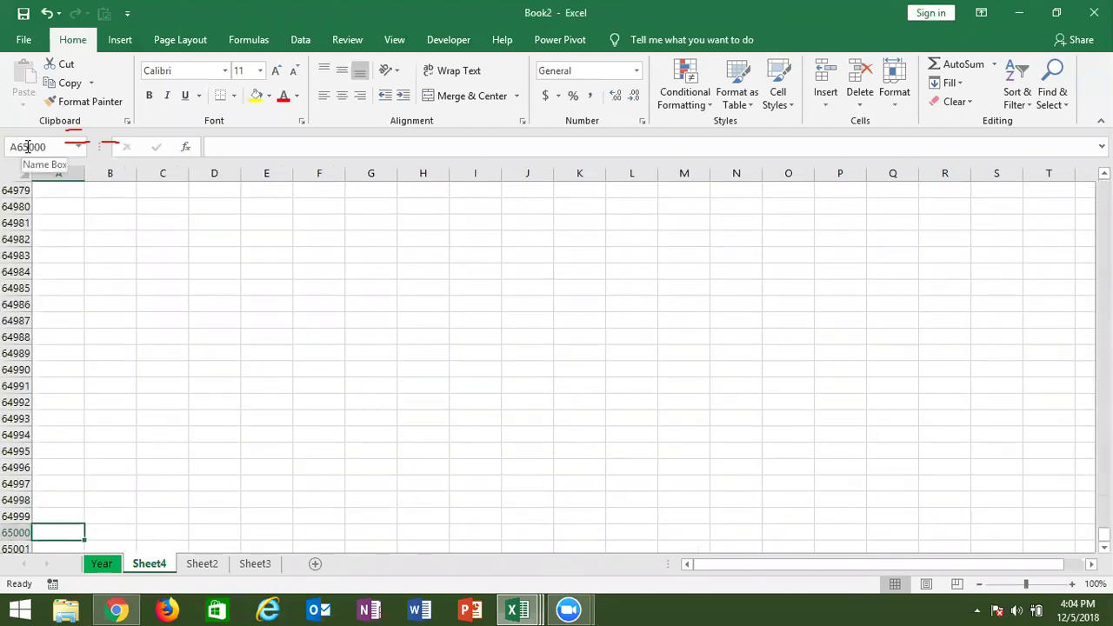
{"action": "key", "text": "ctrl+Up"}
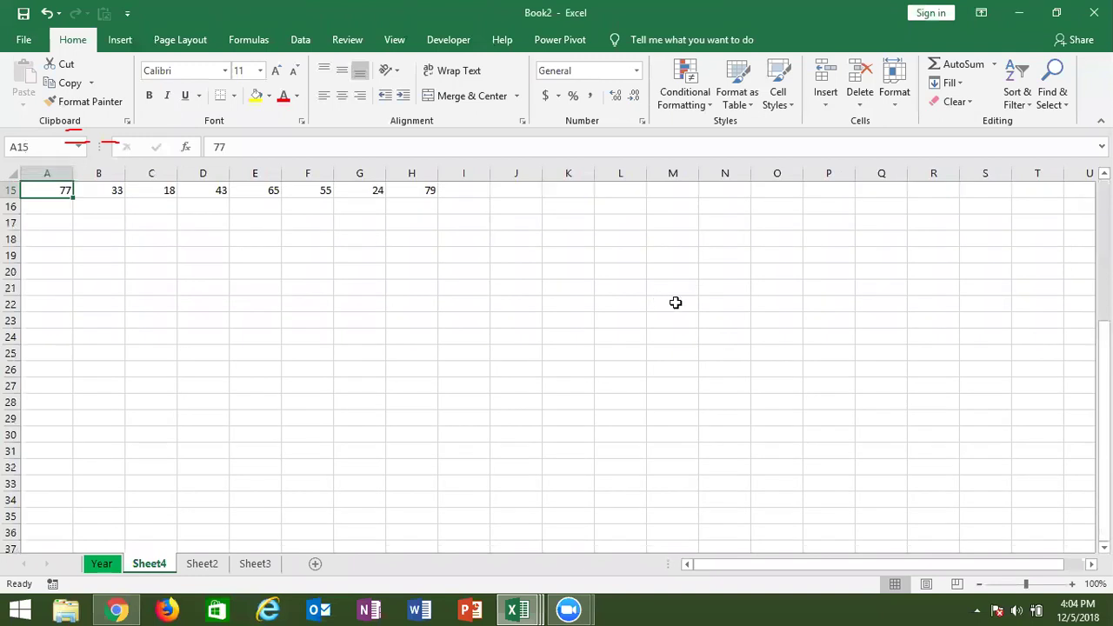
{"action": "left_click_drag", "start_coordinate": [1104, 464], "coordinate": [1104, 369]}
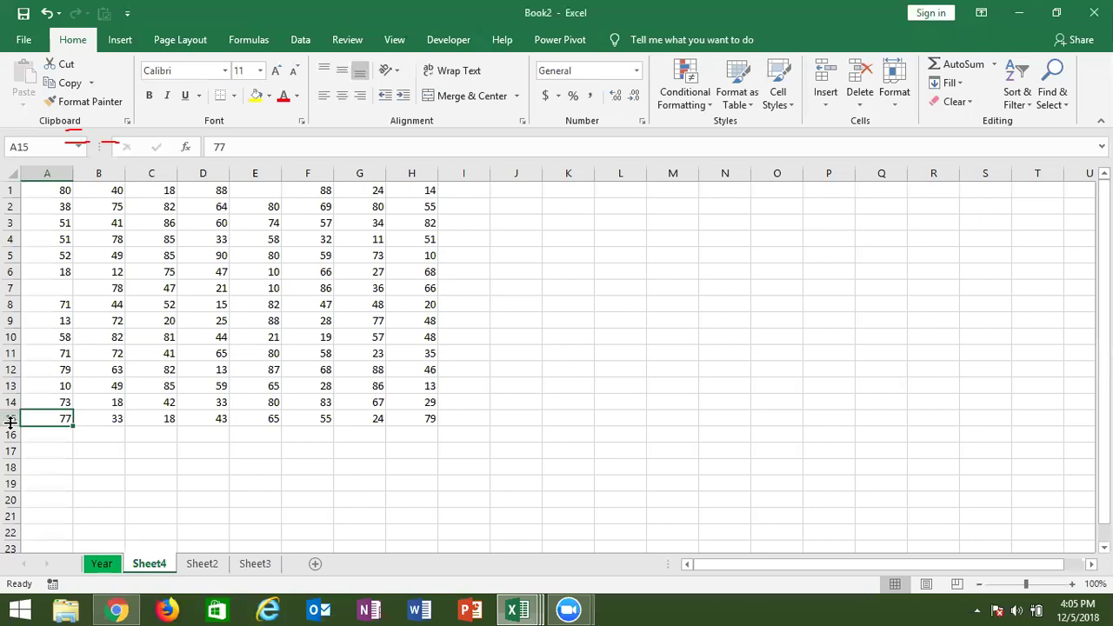
{"action": "key", "text": "alt+F11"}
{"action": "double_click", "coordinate": [182, 445]}
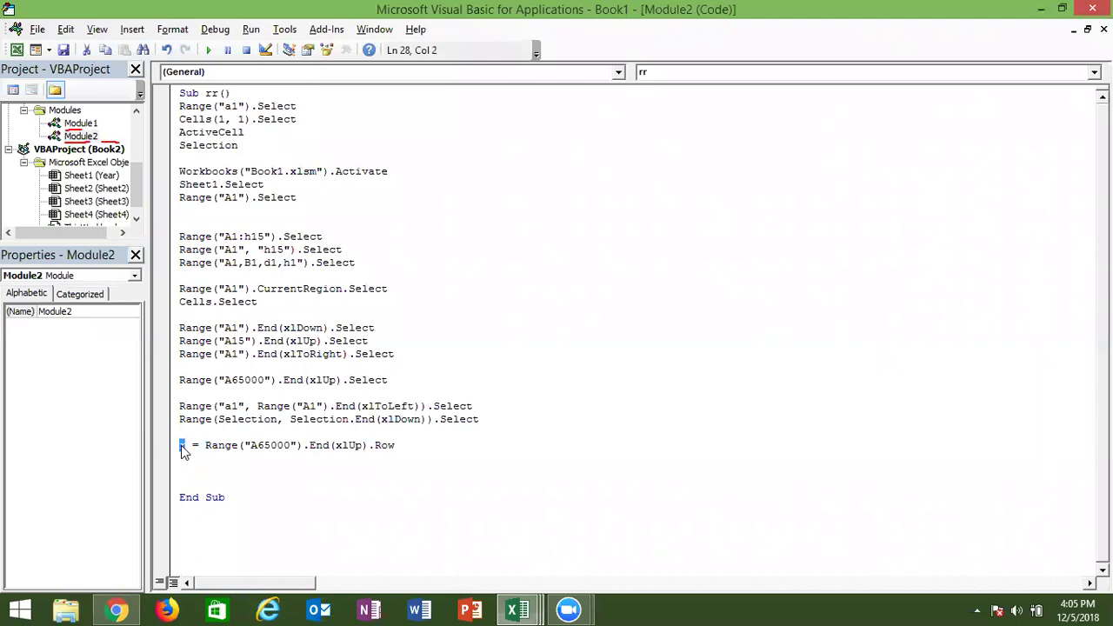
{"action": "type", "text": "r"}
{"action": "double_click", "coordinate": [384, 445]}
{"action": "double_click", "coordinate": [358, 446]}
{"action": "left_click", "coordinate": [184, 445]}
{"action": "double_click", "coordinate": [183, 446]}
Add c = Range("xfd1").End(xlToRight).Column below the r line in Sub rr, then switch to Excel.
{"action": "key", "text": "Down"}
{"action": "type", "text": "c=range("}
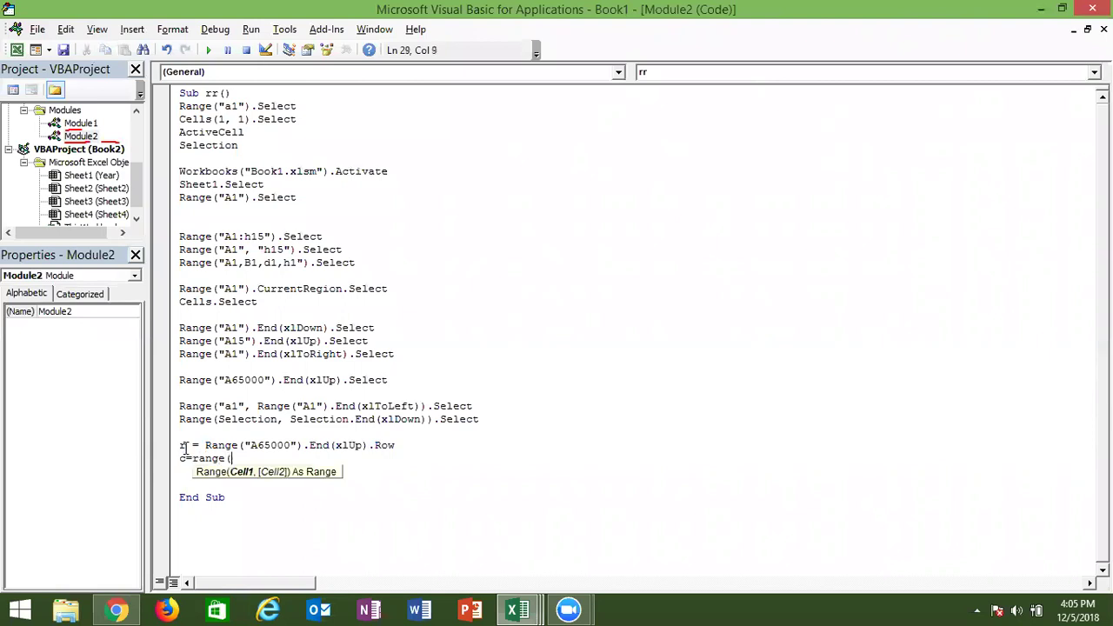
{"action": "type", "text": "\"xfd1\")"}
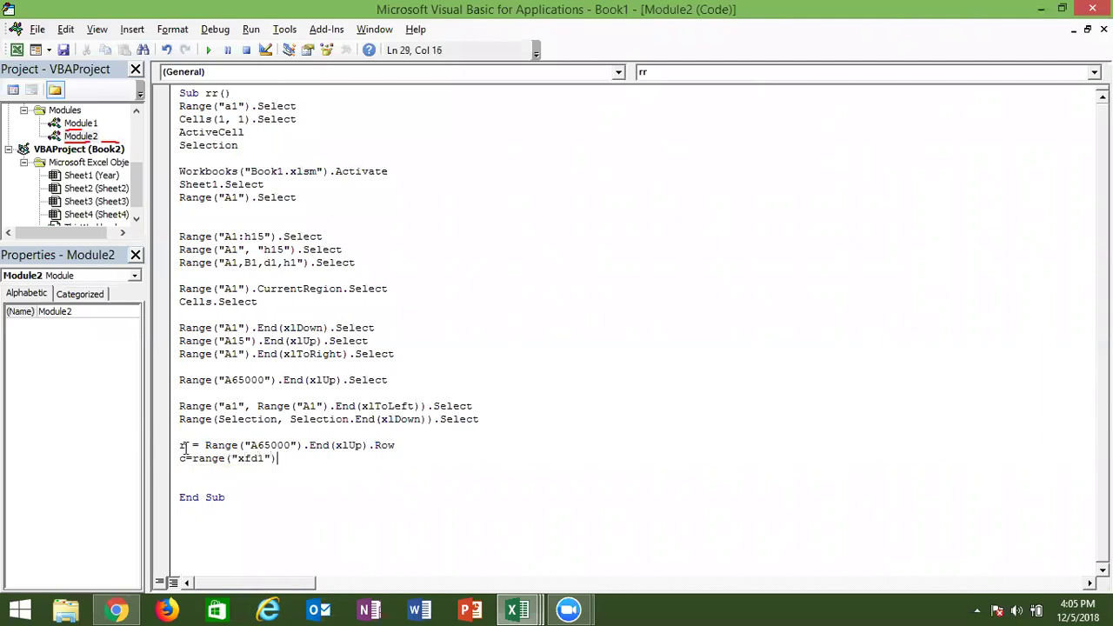
{"action": "type", "text": ".en"}
{"action": "key", "text": "Tab"}
{"action": "type", "text": "(xltor"}
{"action": "key", "text": "Tab"}
{"action": "type", "text": ")"}
{"action": "type", "text": ".co"}
{"action": "key", "text": "Tab"}
{"action": "key", "text": "Return"}
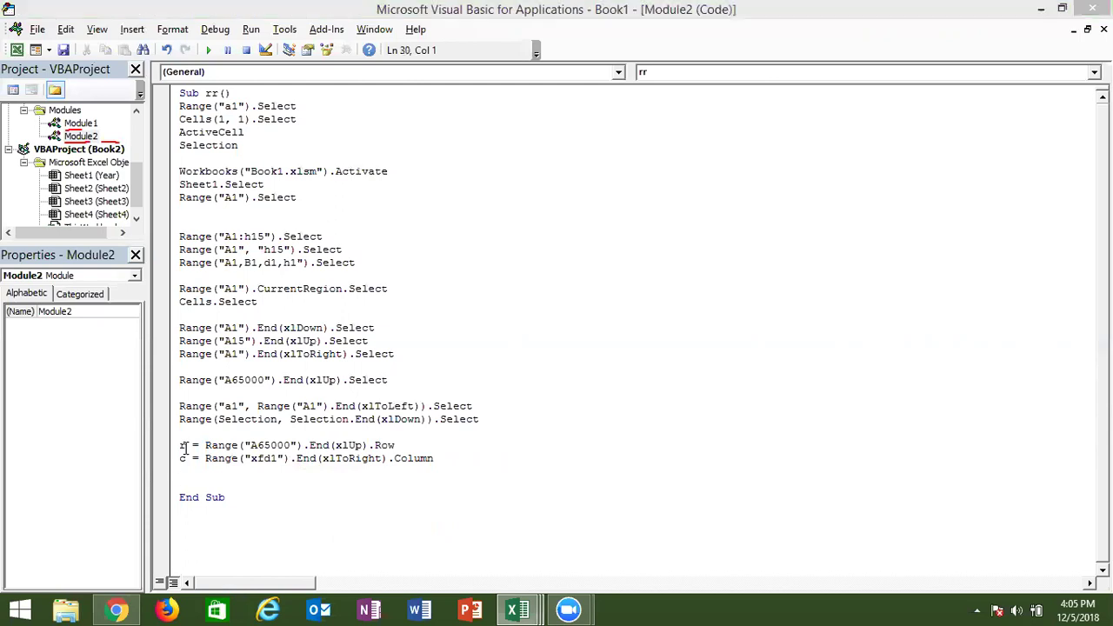
{"action": "key", "text": "alt+F11"}
Confirm Sheet4's row 1 data ends at column H by jumping right and back, then scroll to columns A–H.
{"action": "left_click", "coordinate": [532, 191]}
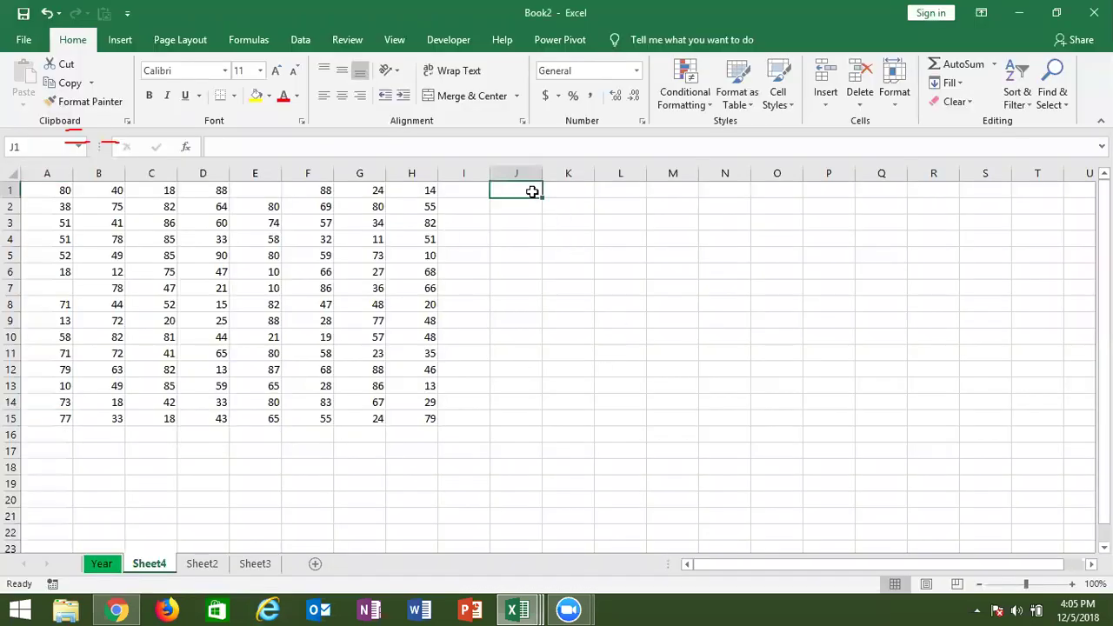
{"action": "key", "text": "ctrl+Right"}
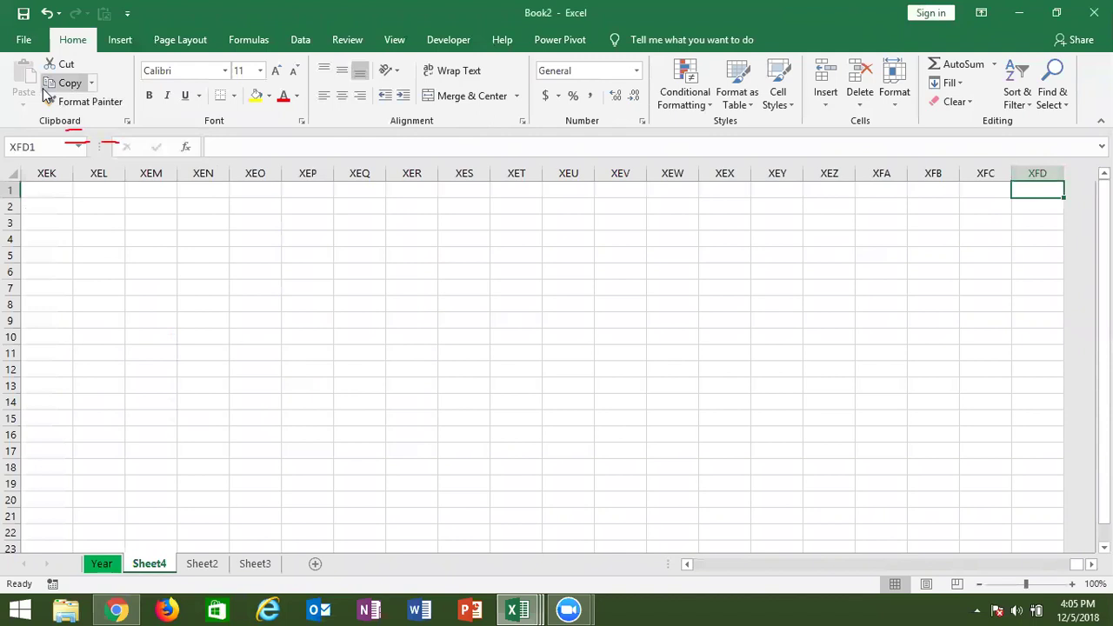
{"action": "key", "text": "ctrl+Left"}
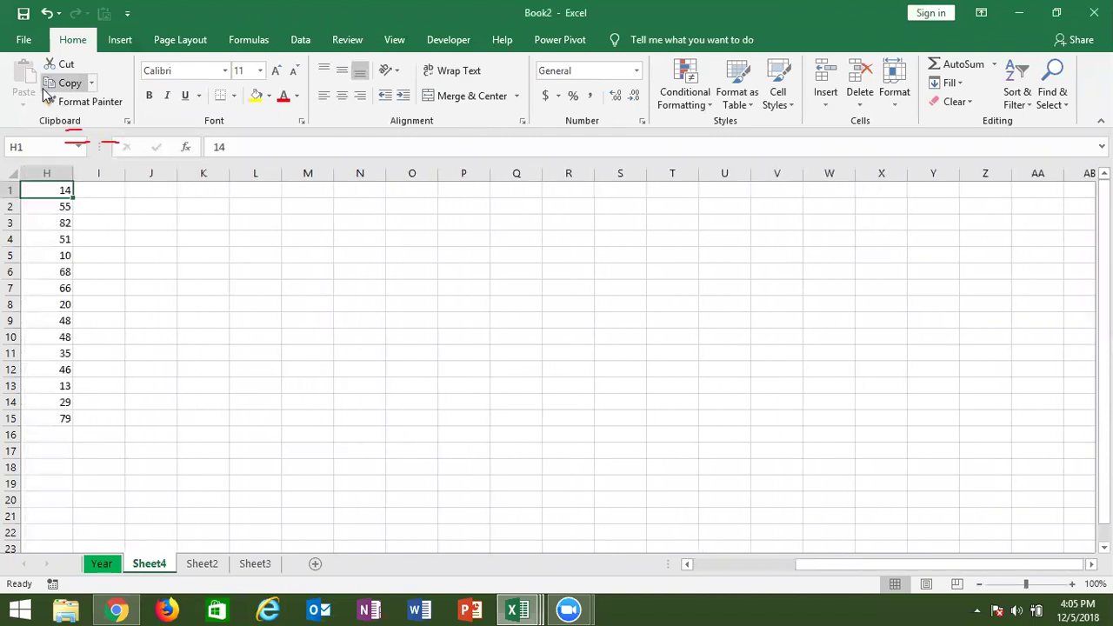
{"action": "left_click_drag", "start_coordinate": [824, 572], "coordinate": [698, 565]}
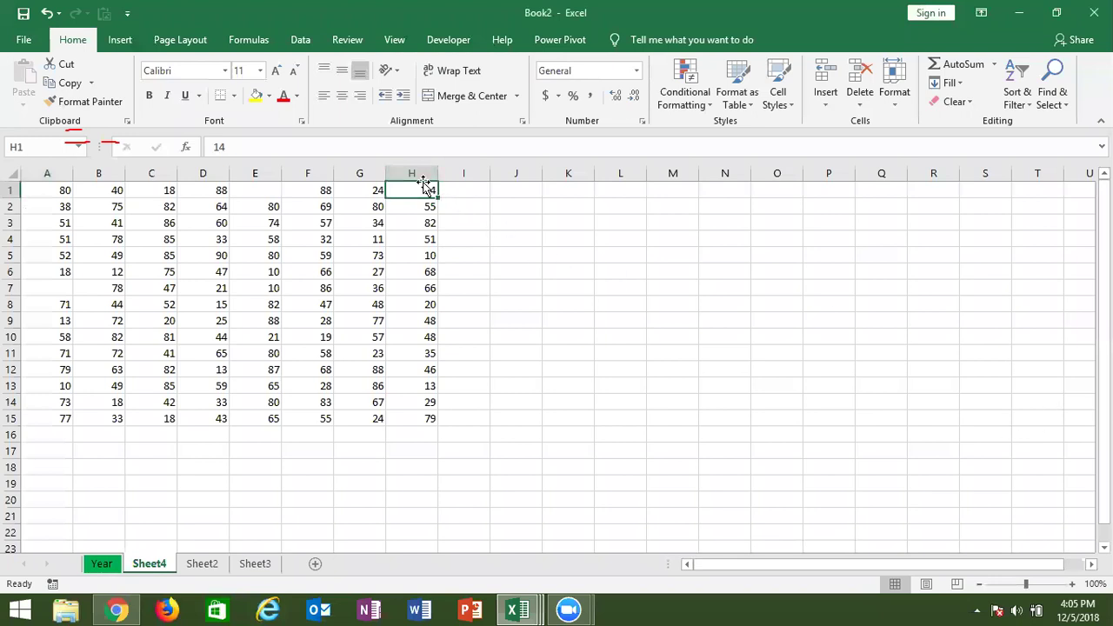
Review the r and c variables in Sub rr and set a breakpoint on Cells(1, 1).Select.
{"action": "key", "text": "alt+F11"}
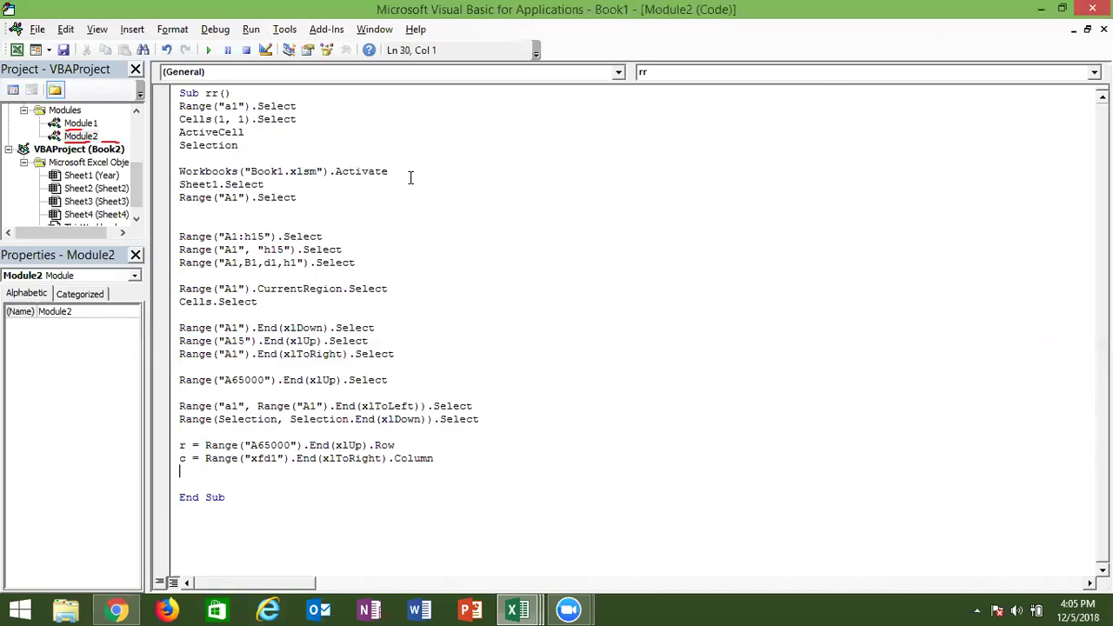
{"action": "double_click", "coordinate": [183, 458]}
{"action": "double_click", "coordinate": [183, 445]}
{"action": "double_click", "coordinate": [183, 458]}
{"action": "left_click", "coordinate": [160, 121]}
{"action": "left_click", "coordinate": [160, 121]}
{"action": "left_click", "coordinate": [219, 122]}
{"action": "double_click", "coordinate": [221, 119]}
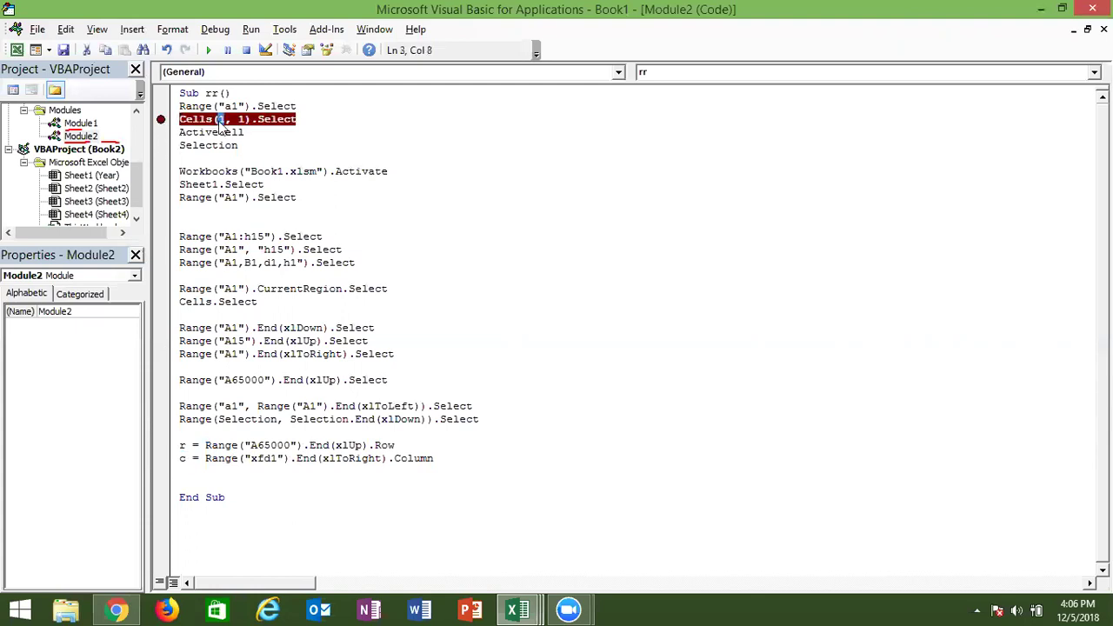
{"action": "left_click", "coordinate": [237, 120]}
Add Range("A1", Cells(r, c)).Select before End Sub and review the new line.
{"action": "left_click", "coordinate": [199, 472]}
{"action": "key", "text": "Return"}
{"action": "type", "text": "range(\"A"}
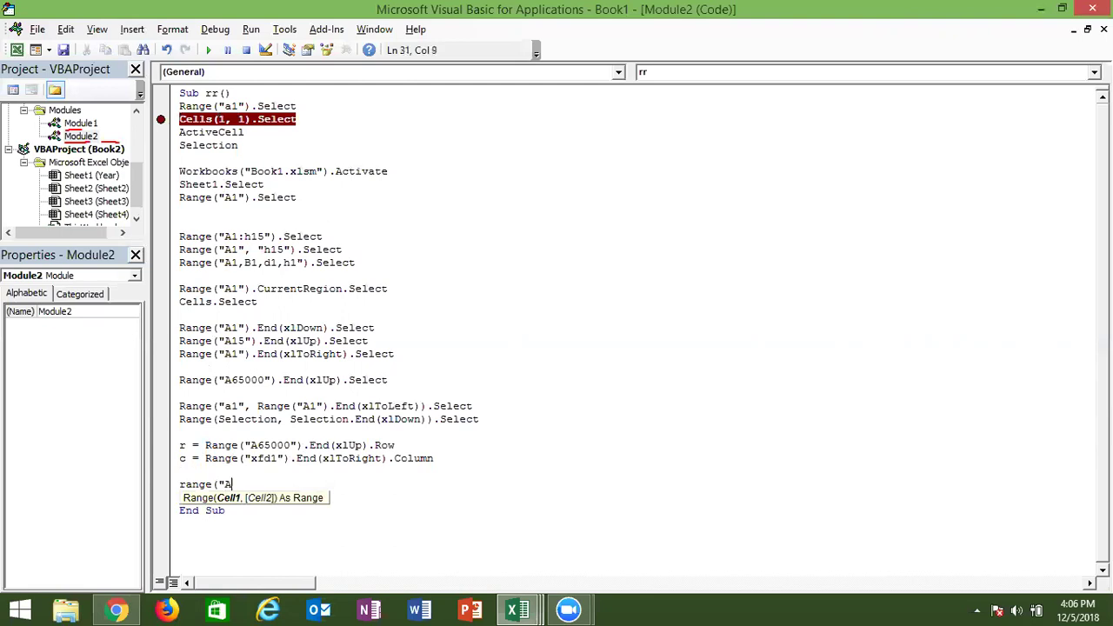
{"action": "type", "text": "1\""}
{"action": "type", "text": ",cells"}
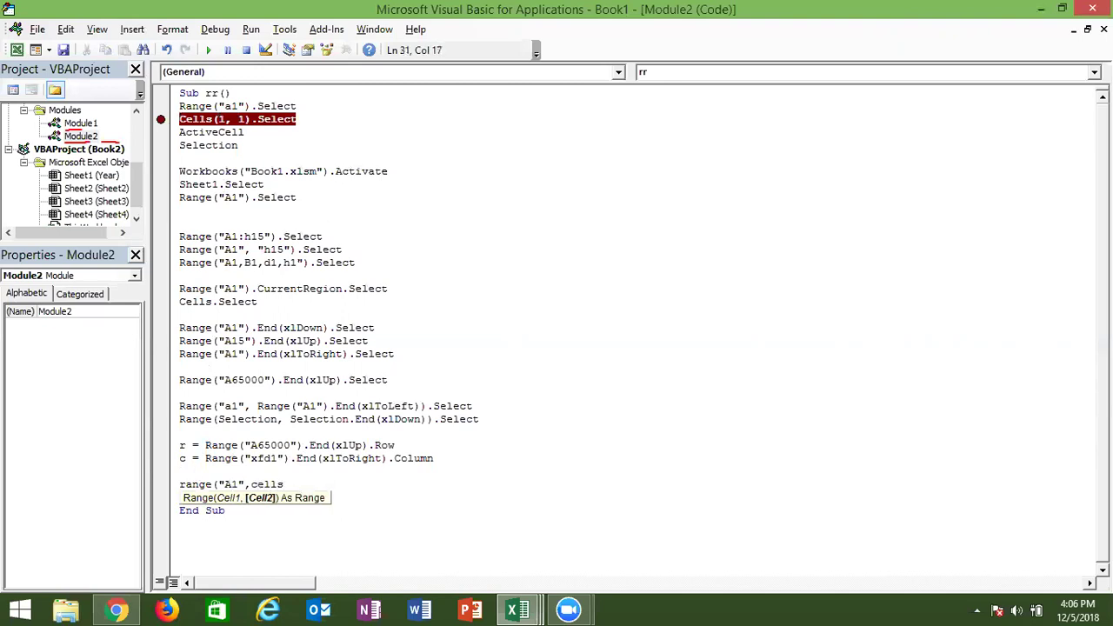
{"action": "type", "text": "(r,c))"}
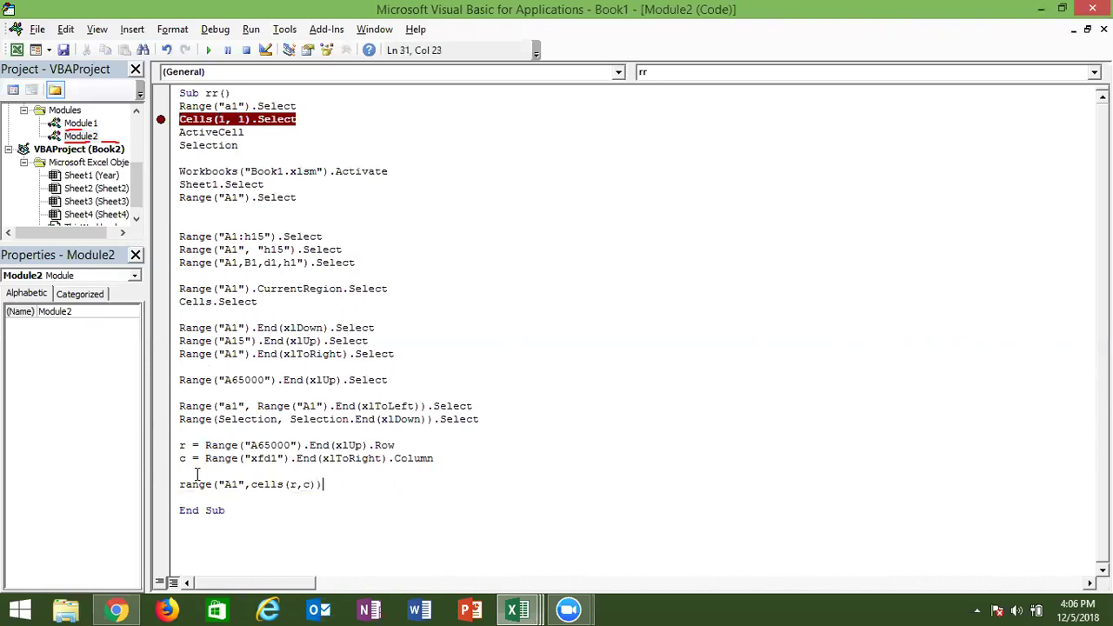
{"action": "type", "text": ".sel"}
{"action": "key", "text": "Tab"}
{"action": "key", "text": "Return"}
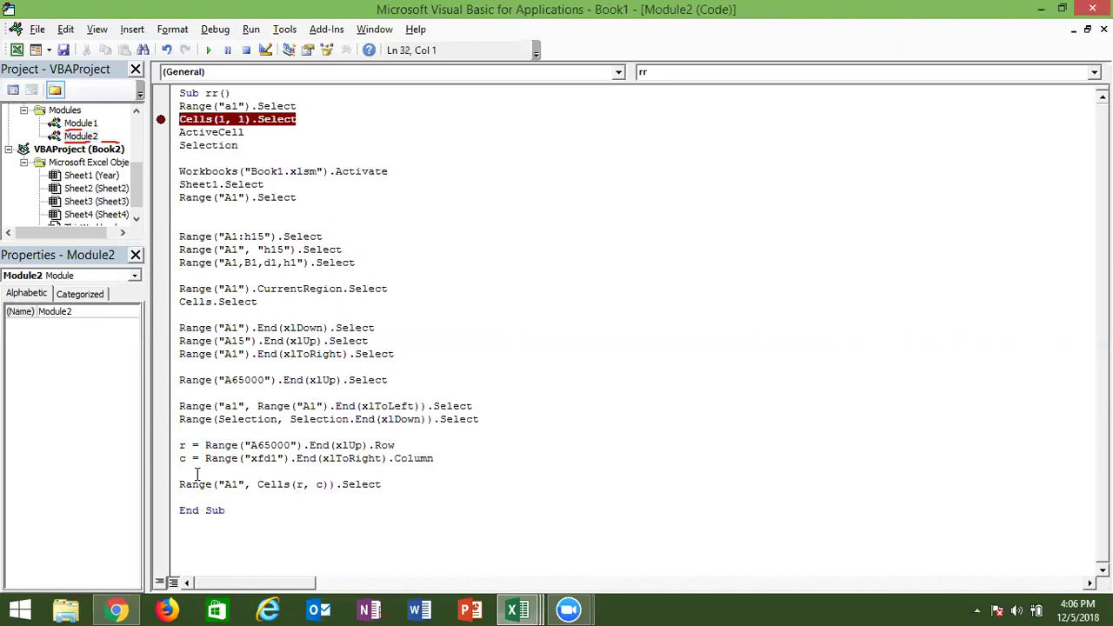
{"action": "key", "text": "Up"}
{"action": "key", "text": "Up"}
{"action": "key", "text": "Up"}
{"action": "key", "text": "Left"}
{"action": "key", "text": "Left"}
{"action": "key", "text": "Left"}
{"action": "key", "text": "Left"}
{"action": "key", "text": "Left"}
{"action": "key", "text": "Left"}
{"action": "key", "text": "Left"}
{"action": "key", "text": "Left"}
{"action": "key", "text": "Left"}
{"action": "double_click", "coordinate": [203, 487]}
{"action": "double_click", "coordinate": [228, 486]}
{"action": "double_click", "coordinate": [270, 487]}
{"action": "key", "text": "alt+F11"}
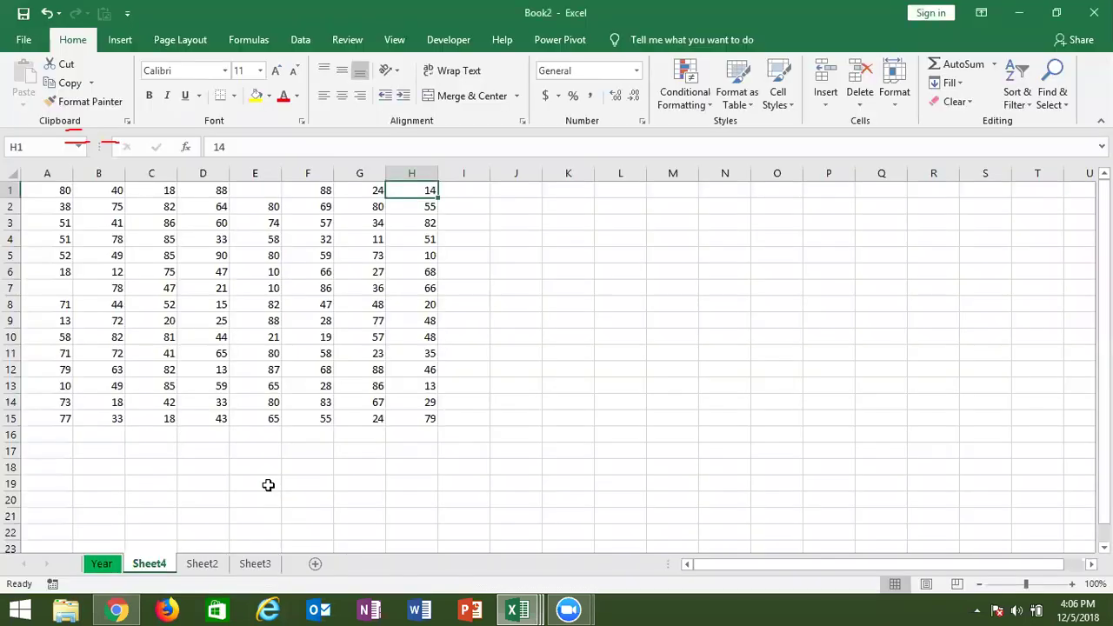
On Sheet4, select A1:H1, column H, H15 and the A1:H15 block, then settle on E1.
{"action": "left_click", "coordinate": [53, 196], "text": "shift"}
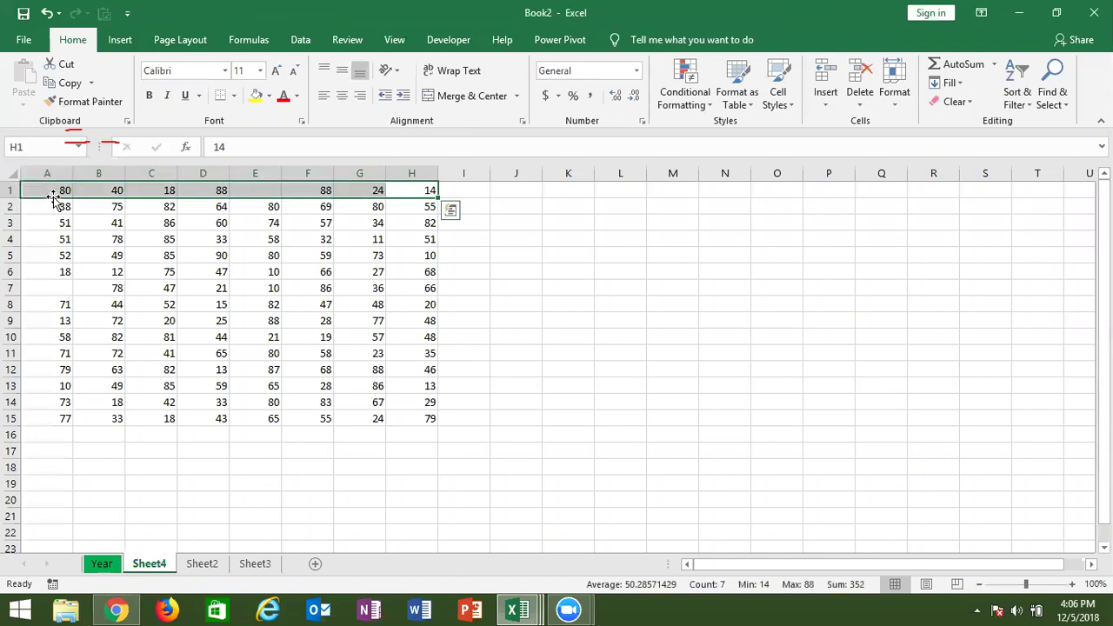
{"action": "left_click", "coordinate": [427, 173]}
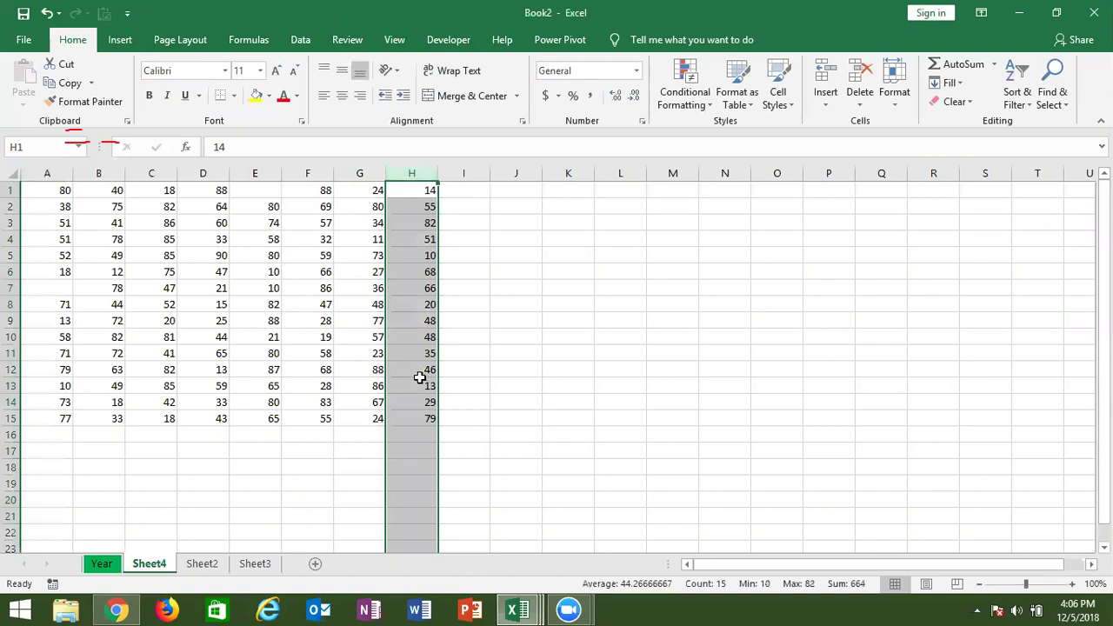
{"action": "left_click", "coordinate": [424, 413]}
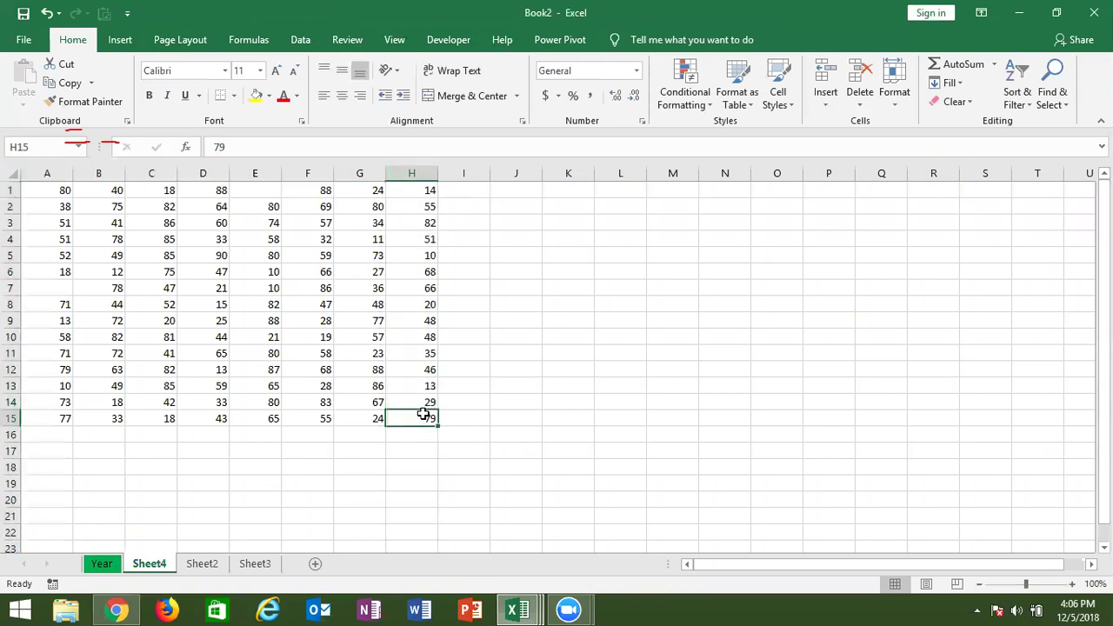
{"action": "left_click", "coordinate": [53, 197]}
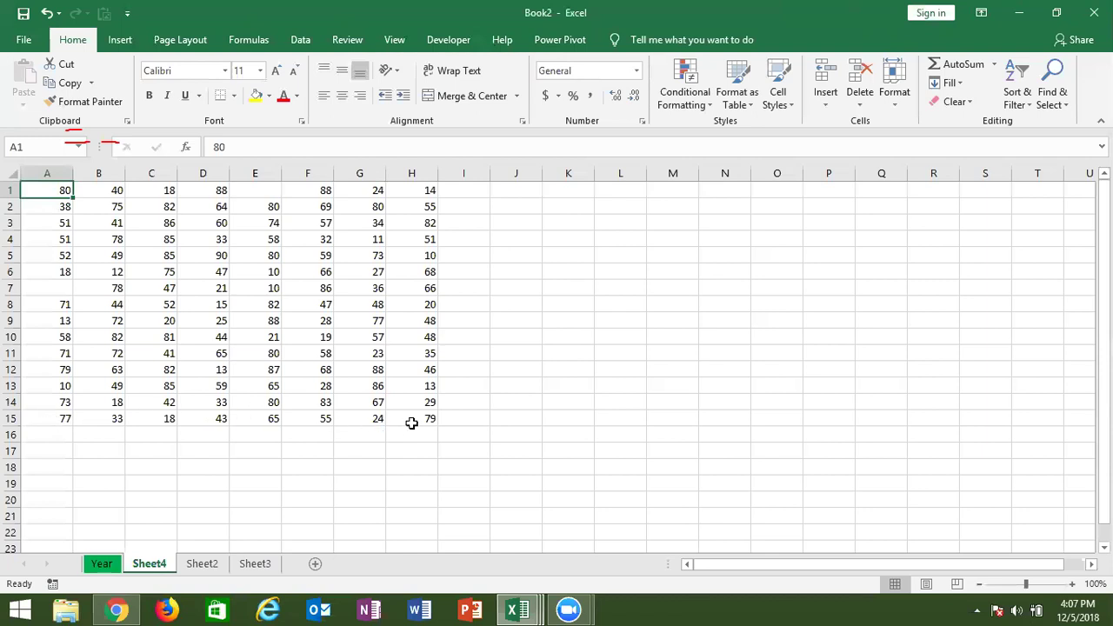
{"action": "left_click_drag", "start_coordinate": [47, 423], "coordinate": [411, 423]}
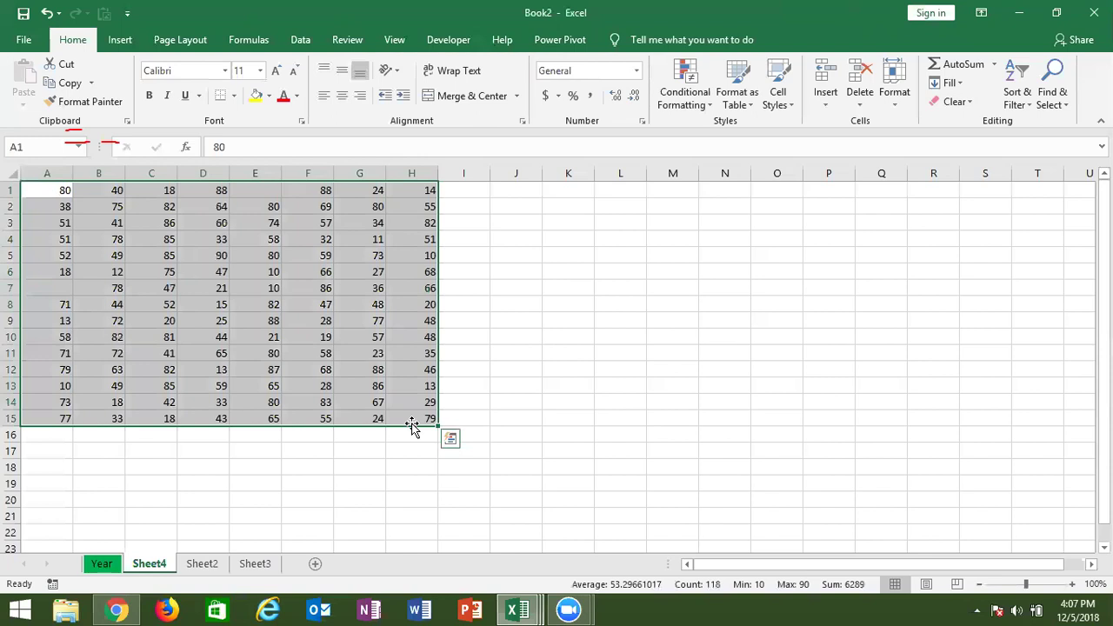
{"action": "left_click", "coordinate": [256, 190]}
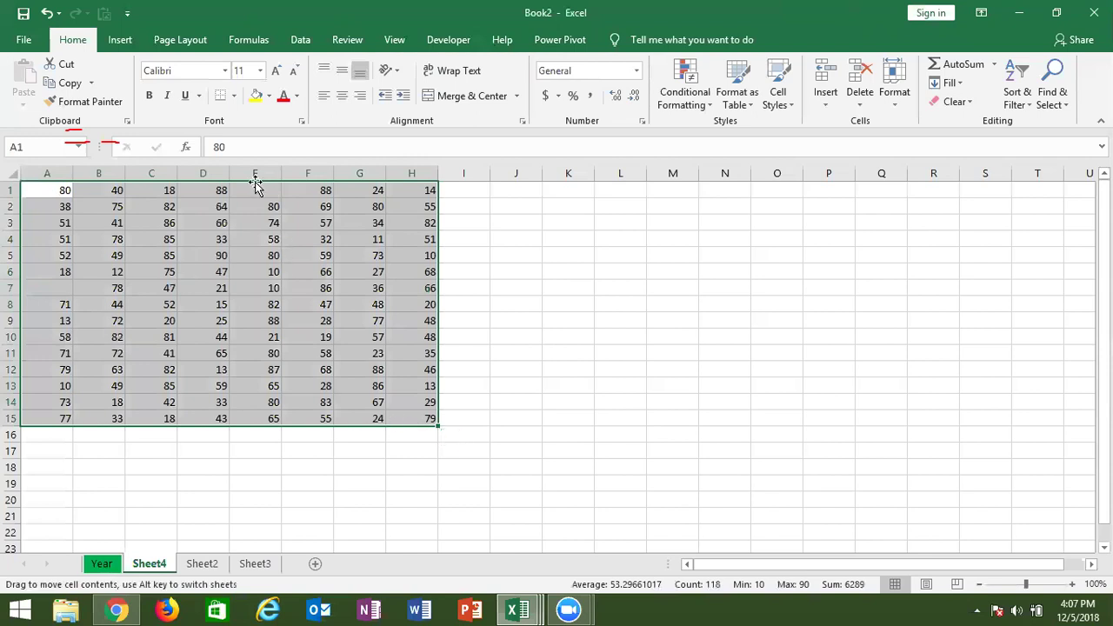
{"action": "left_click", "coordinate": [257, 190]}
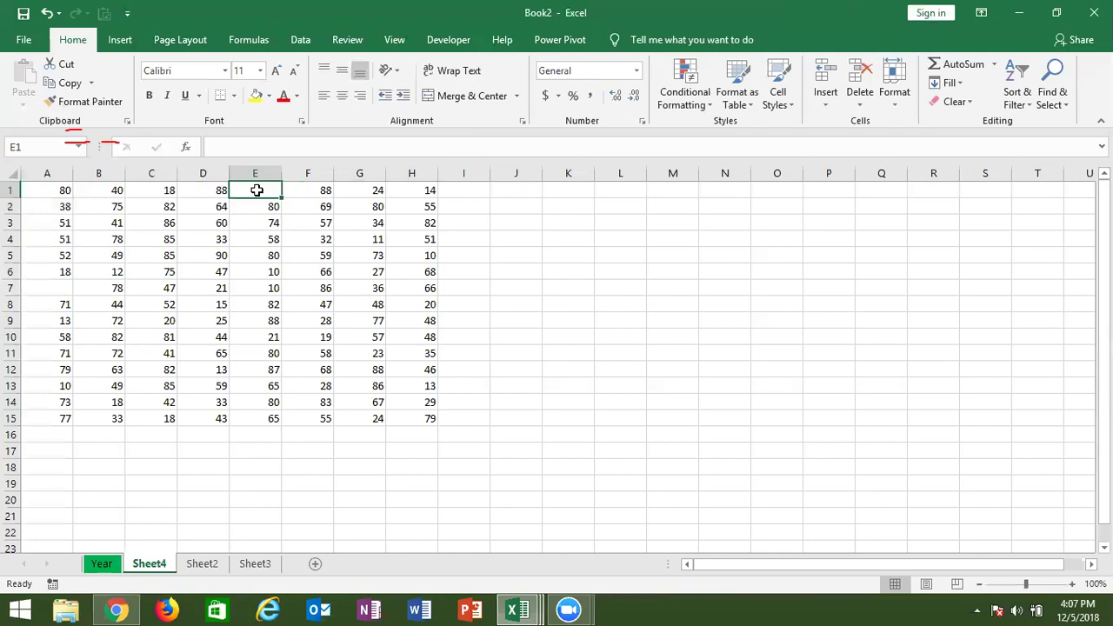
{"action": "key", "text": "alt+F11"}
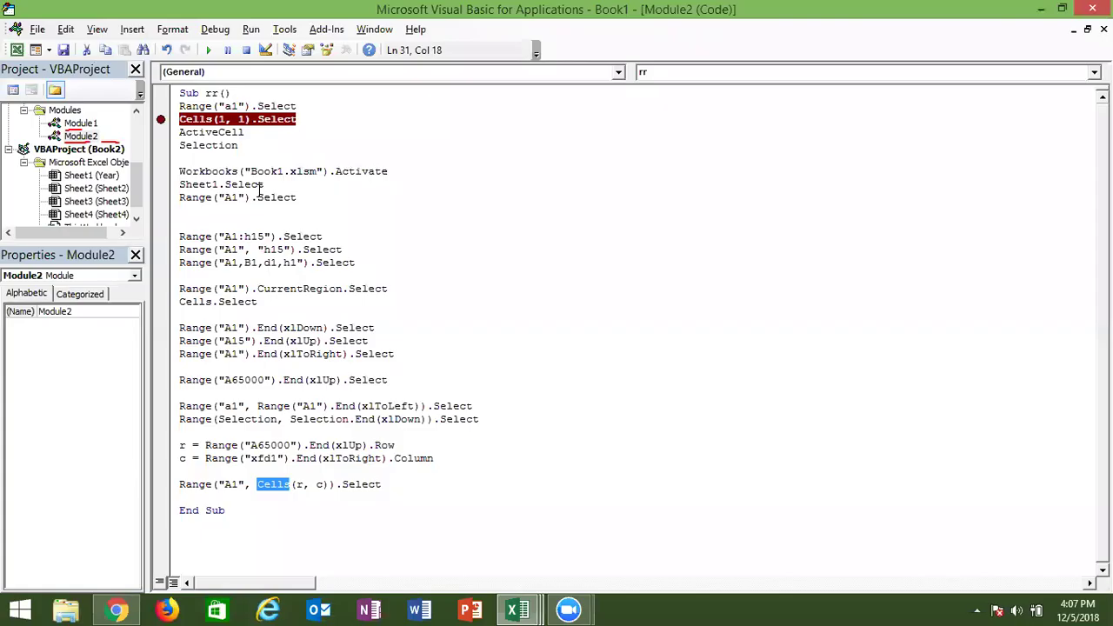
Remove the breakpoint on Cells(1, 1).Select and highlight the body of Sub rr.
{"action": "left_click", "coordinate": [162, 122]}
{"action": "left_click", "coordinate": [236, 517]}
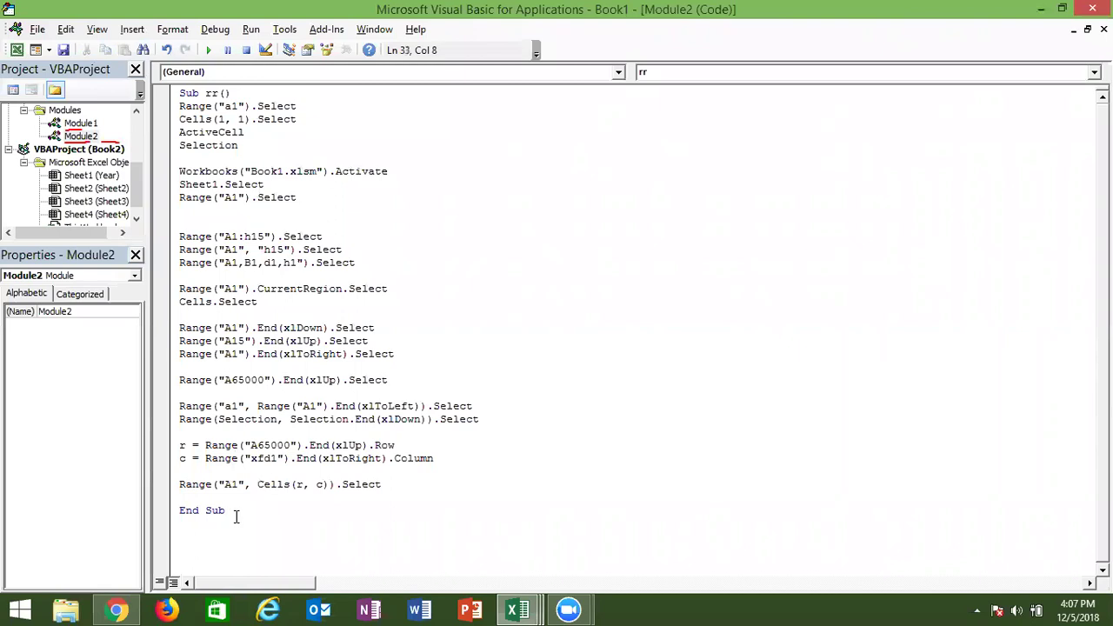
{"action": "key", "text": "shift+Up"}
{"action": "key", "text": "shift+Up"}
{"action": "key", "text": "shift+Up"}
{"action": "key", "text": "shift+Up"}
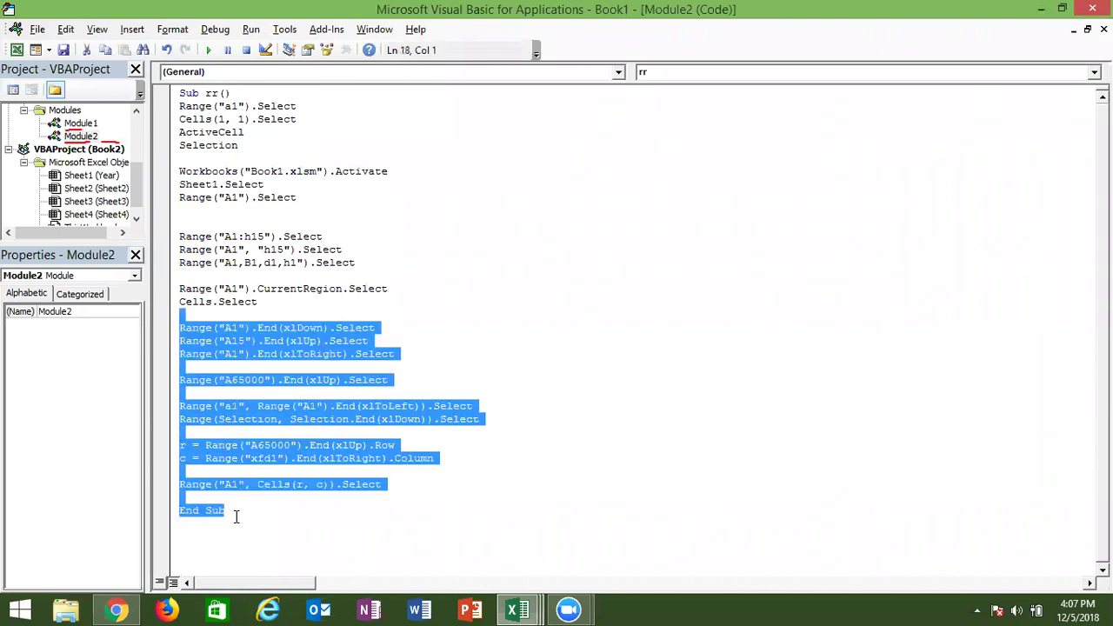
{"action": "key", "text": "shift+Up"}
{"action": "key", "text": "shift+Up"}
{"action": "key", "text": "shift+Up"}
{"action": "key", "text": "shift+Right"}
{"action": "key", "text": "shift+Right"}
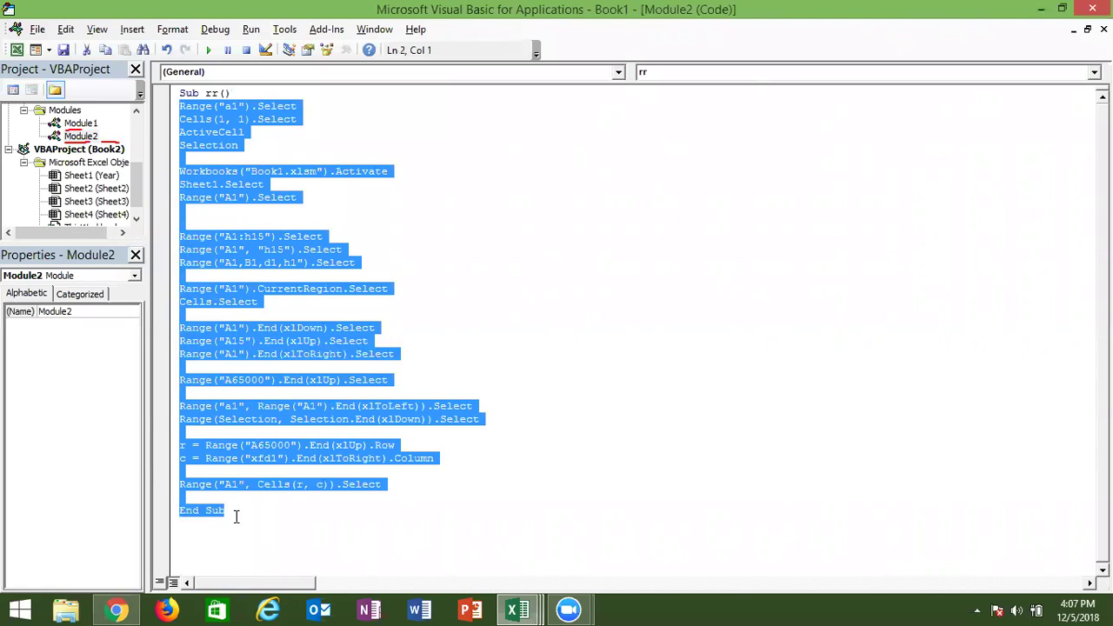
{"action": "left_click", "coordinate": [236, 516]}
Start a new procedure Sub rr_1() below End Sub of rr.
{"action": "key", "text": "Return"}
{"action": "key", "text": "Return"}
{"action": "key", "text": "Return"}
{"action": "key", "text": "Return"}
{"action": "key", "text": "Return"}
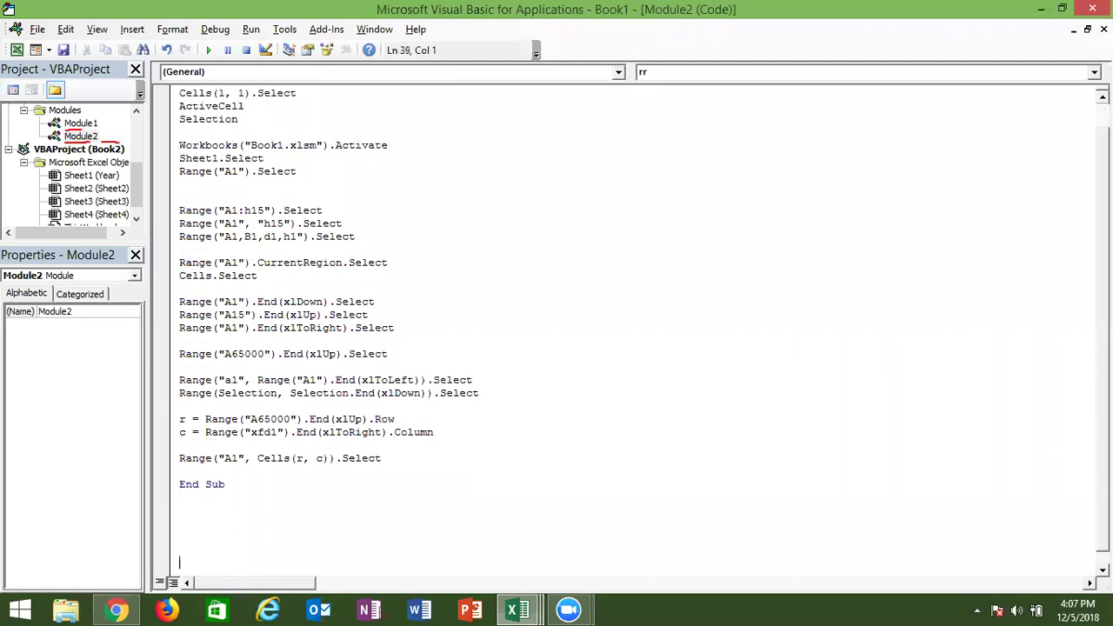
{"action": "key", "text": "Return"}
{"action": "key", "text": "Return"}
{"action": "key", "text": "Return"}
{"action": "key", "text": "Up"}
{"action": "key", "text": "Up"}
{"action": "key", "text": "Up"}
{"action": "key", "text": "Up"}
{"action": "key", "text": "Up"}
{"action": "key", "text": "Up"}
{"action": "type", "text": "sub rr("}
{"action": "key", "text": "BackSpace"}
{"action": "type", "text": "()"}
{"action": "key", "text": "BackSpace"}
{"action": "key", "text": "BackSpace"}
{"action": "type", "text": "_1()"}
{"action": "key", "text": "Return"}
{"action": "key", "text": "Return"}
{"action": "key", "text": "Return"}
{"action": "key", "text": "Return"}
{"action": "key", "text": "Return"}
{"action": "key", "text": "Up"}
{"action": "key", "text": "Up"}
{"action": "key", "text": "Up"}
{"action": "key", "text": "Up"}
{"action": "key", "text": "alt+F11"}
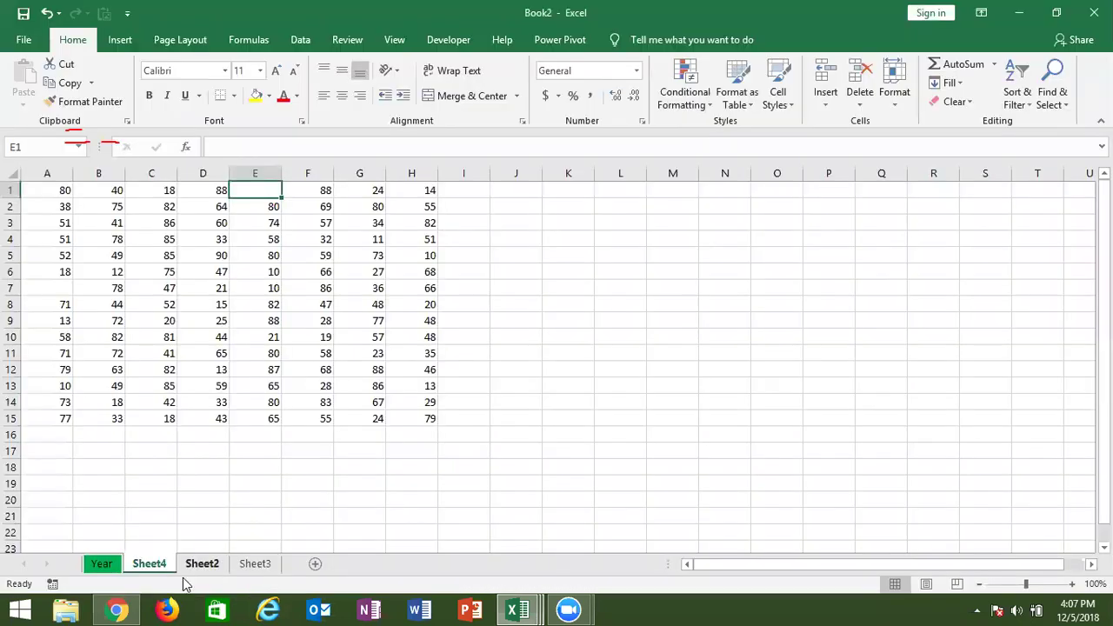
Select A1 on Sheet2, then write Range("A1").Value = "Name" in rr_1.
{"action": "left_click", "coordinate": [202, 563]}
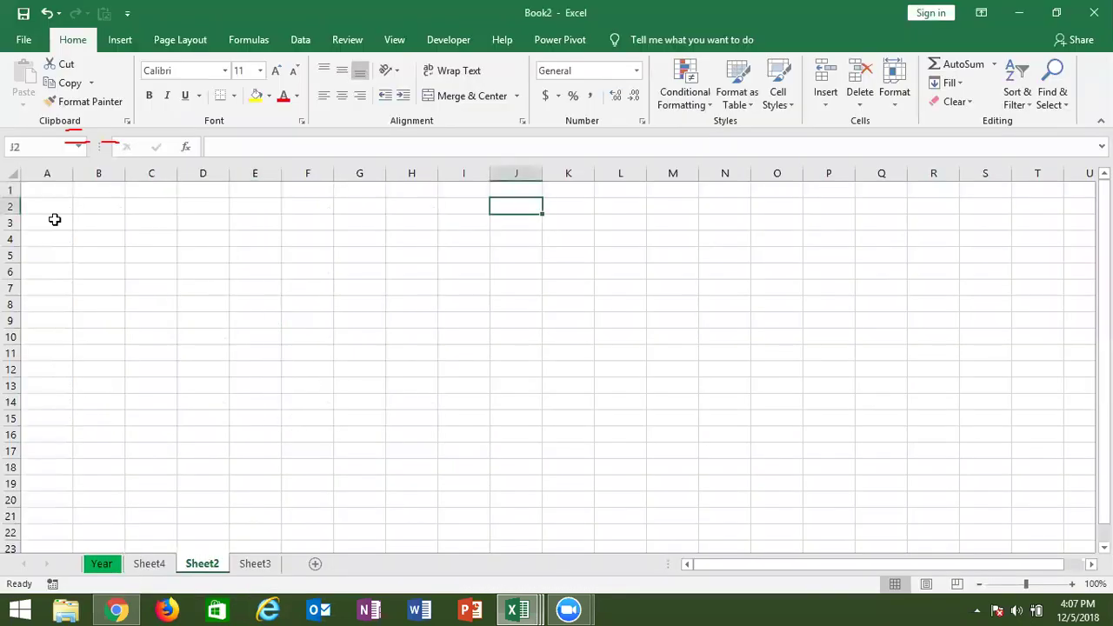
{"action": "left_click", "coordinate": [51, 189]}
{"action": "key", "text": "alt+F11"}
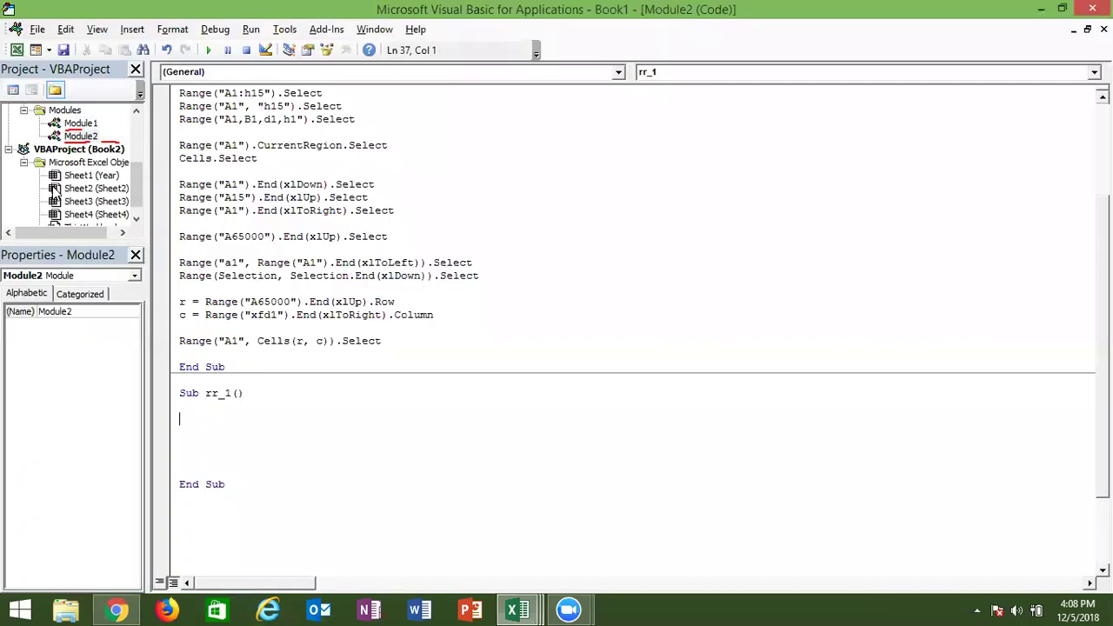
{"action": "type", "text": "range("}
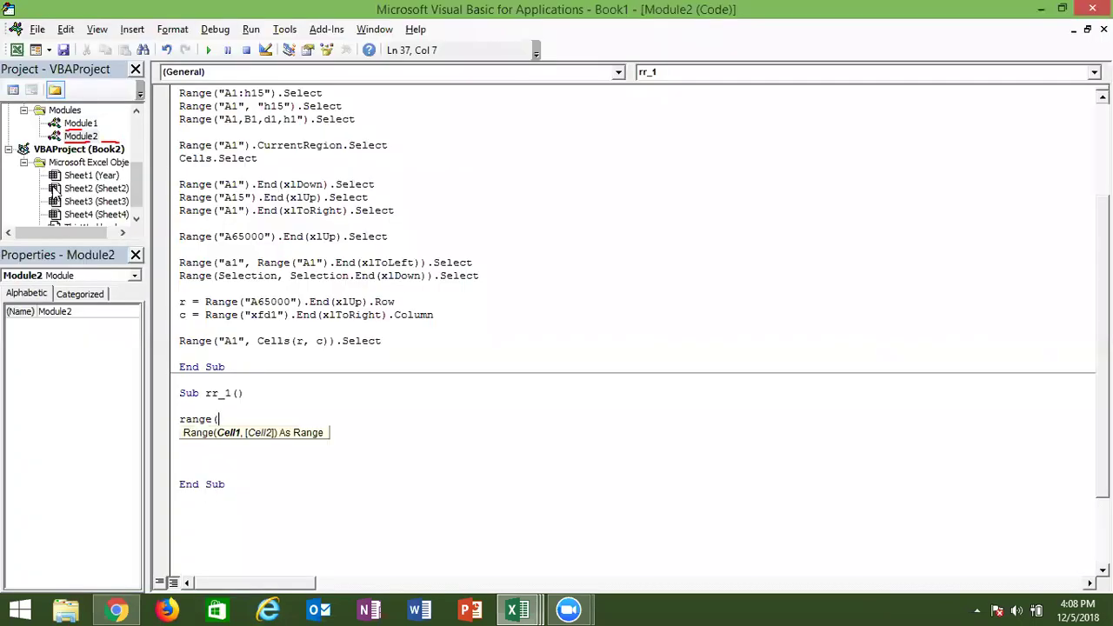
{"action": "type", "text": "\"a1\""}
{"action": "type", "text": ")."}
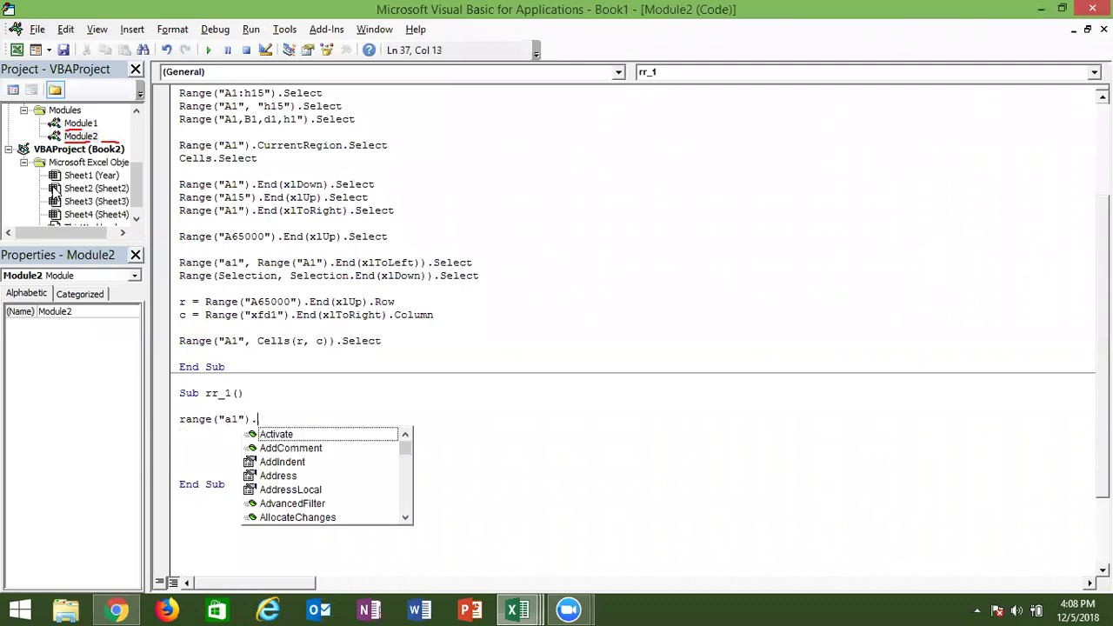
{"action": "type", "text": "v"}
{"action": "key", "text": "Tab"}
{"action": "key", "text": "BackSpace"}
{"action": "key", "text": "BackSpace"}
{"action": "key", "text": "BackSpace"}
{"action": "key", "text": "BackSpace"}
{"action": "key", "text": "BackSpace"}
{"action": "key", "text": "BackSpace"}
{"action": "key", "text": "BackSpace"}
{"action": "key", "text": "BackSpace"}
{"action": "type", "text": "."}
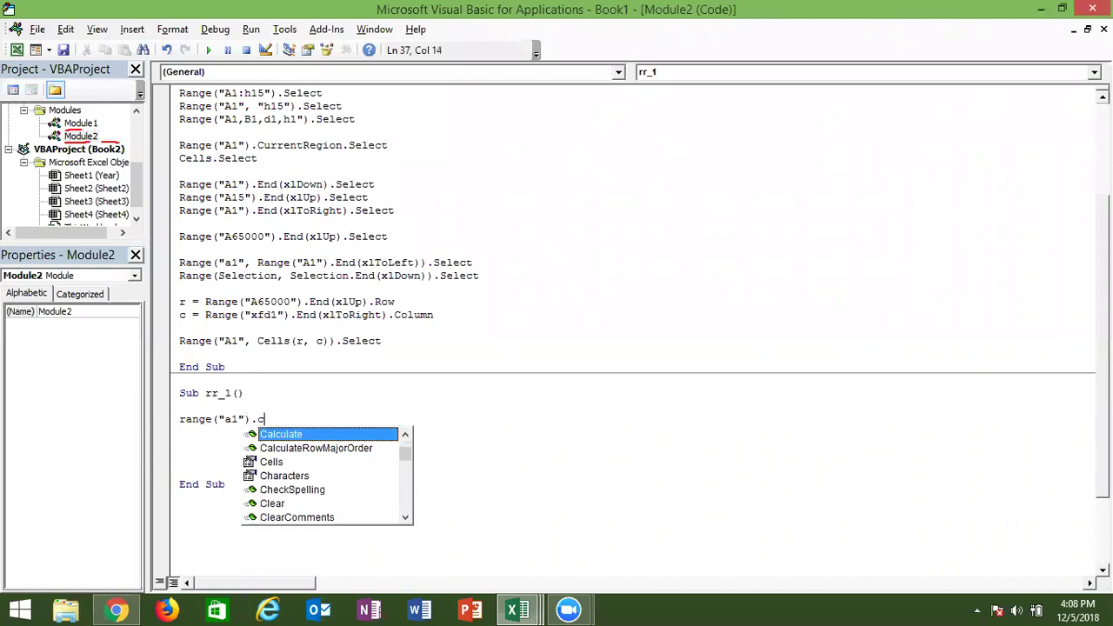
{"action": "type", "text": "v"}
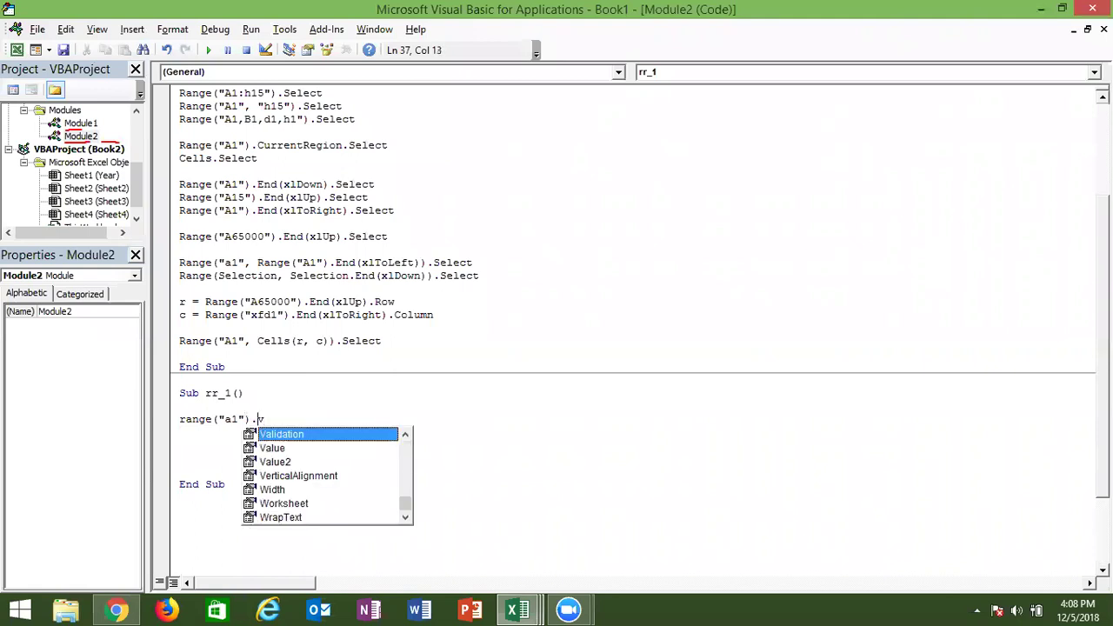
{"action": "key", "text": "Down"}
{"action": "key", "text": "Tab"}
{"action": "type", "text": "= \"Name\""}
{"action": "key", "text": "Return"}
Add Range("A1") = "Name" and Range("A1").Formula = "Name" lines to rr_1.
{"action": "type", "text": "range"}
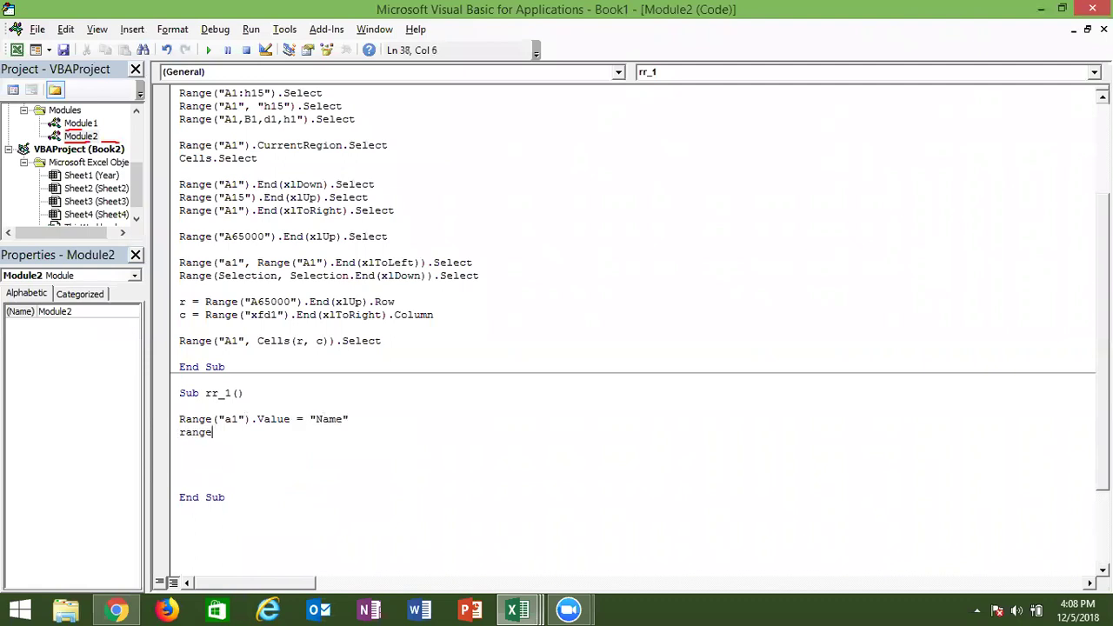
{"action": "type", "text": "(\"A1\")"}
{"action": "type", "text": ".v"}
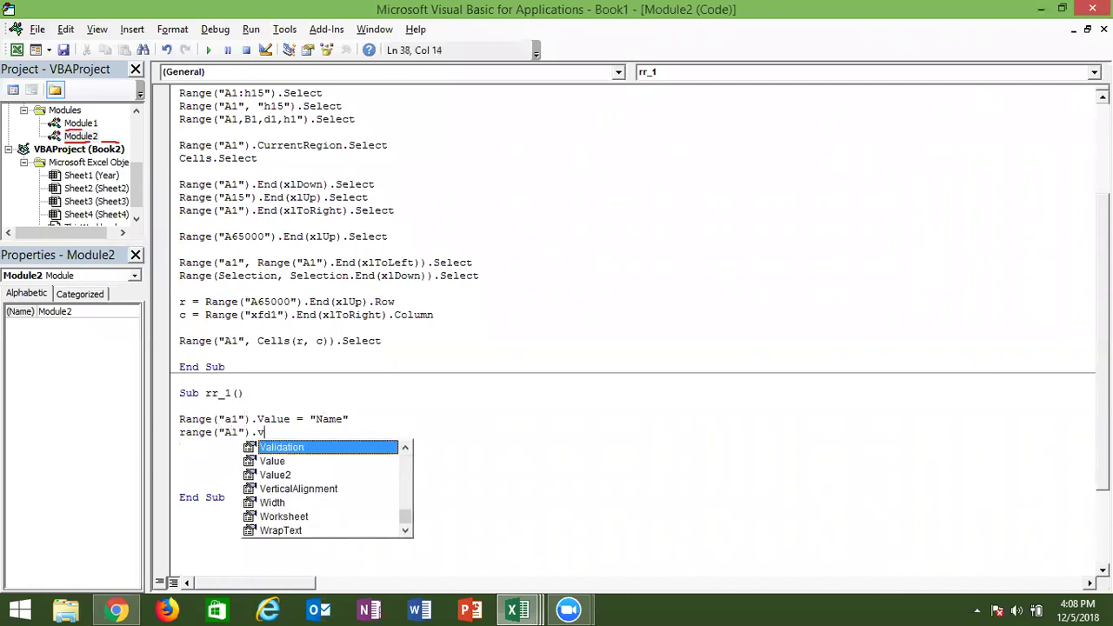
{"action": "key", "text": "BackSpace"}
{"action": "key", "text": "BackSpace"}
{"action": "type", "text": "= \"Name"}
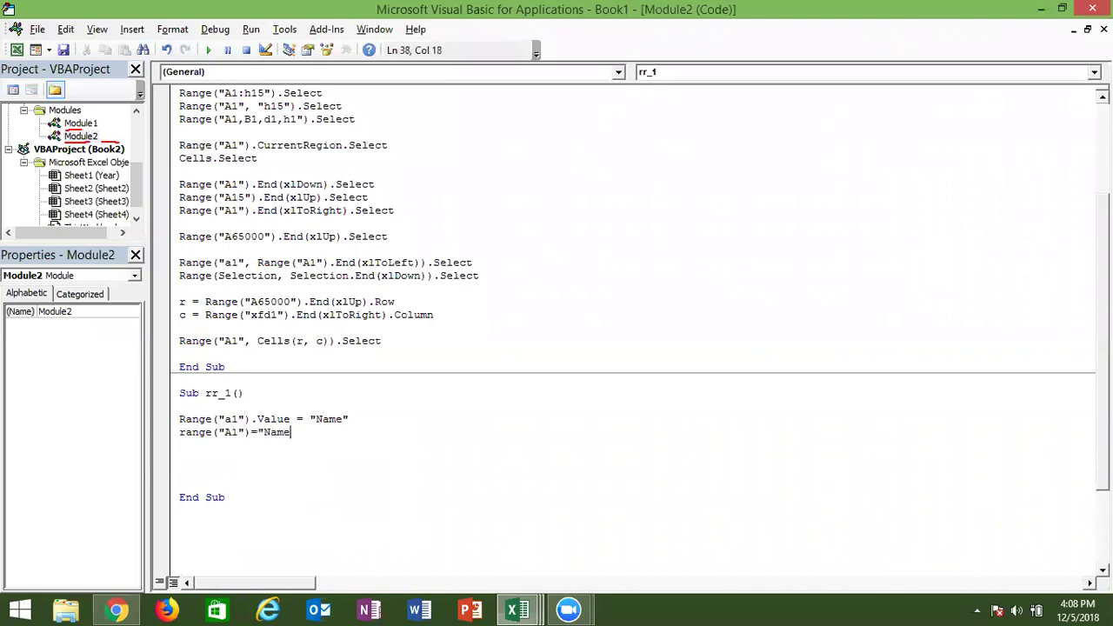
{"action": "key", "text": "Return"}
{"action": "type", "text": "range(\"A1\")"}
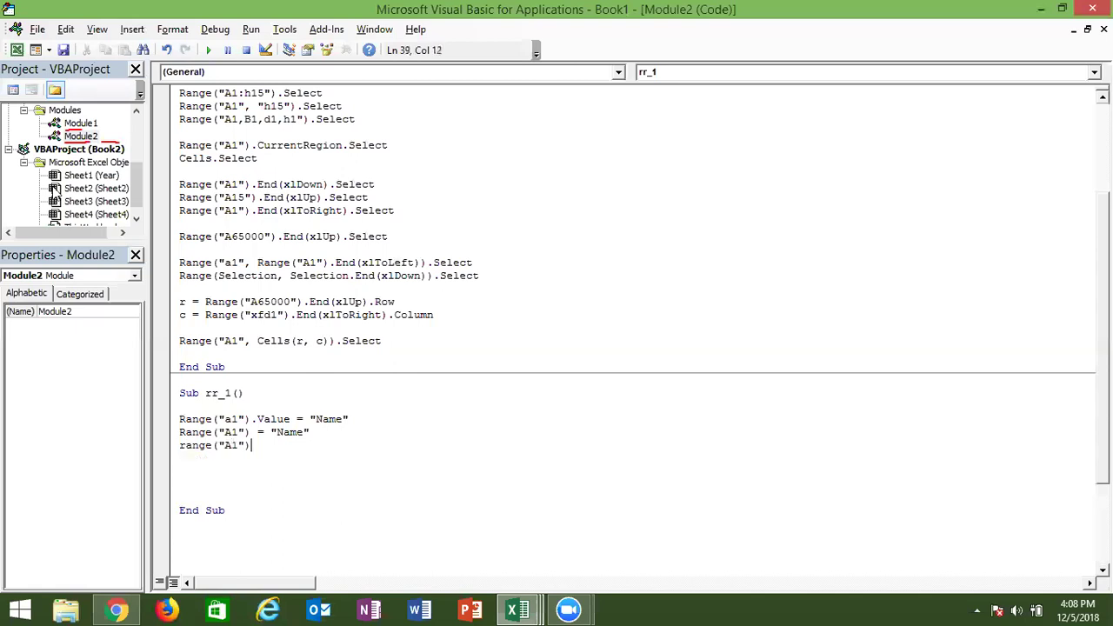
{"action": "type", "text": ".for"}
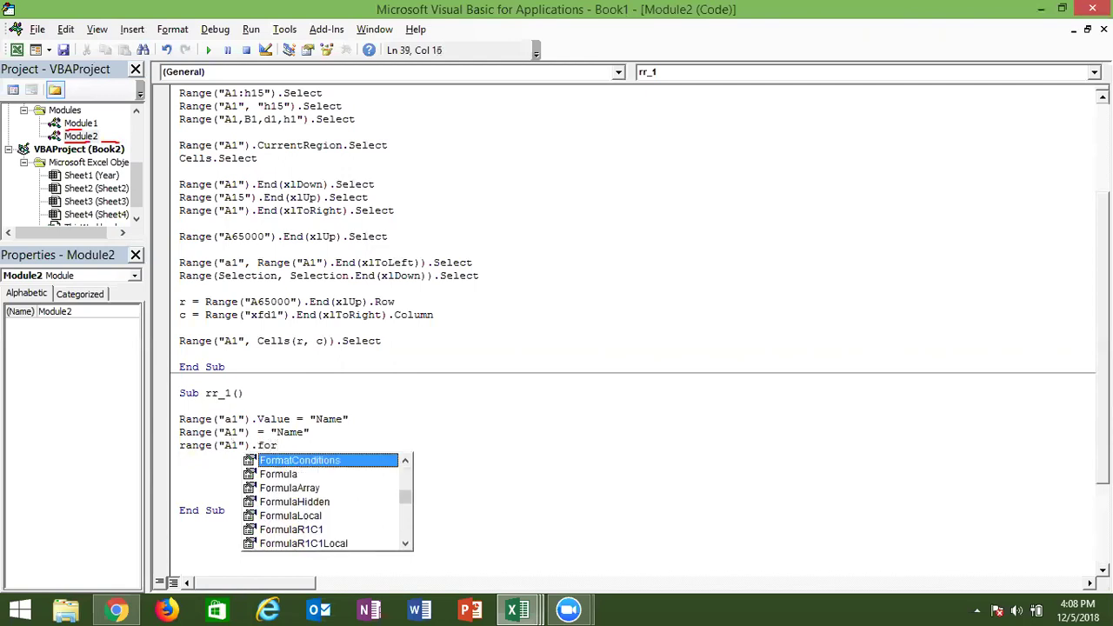
{"action": "key", "text": "Down"}
{"action": "key", "text": "Tab"}
{"action": "type", "text": "= \"Name\""}
{"action": "key", "text": "Return"}
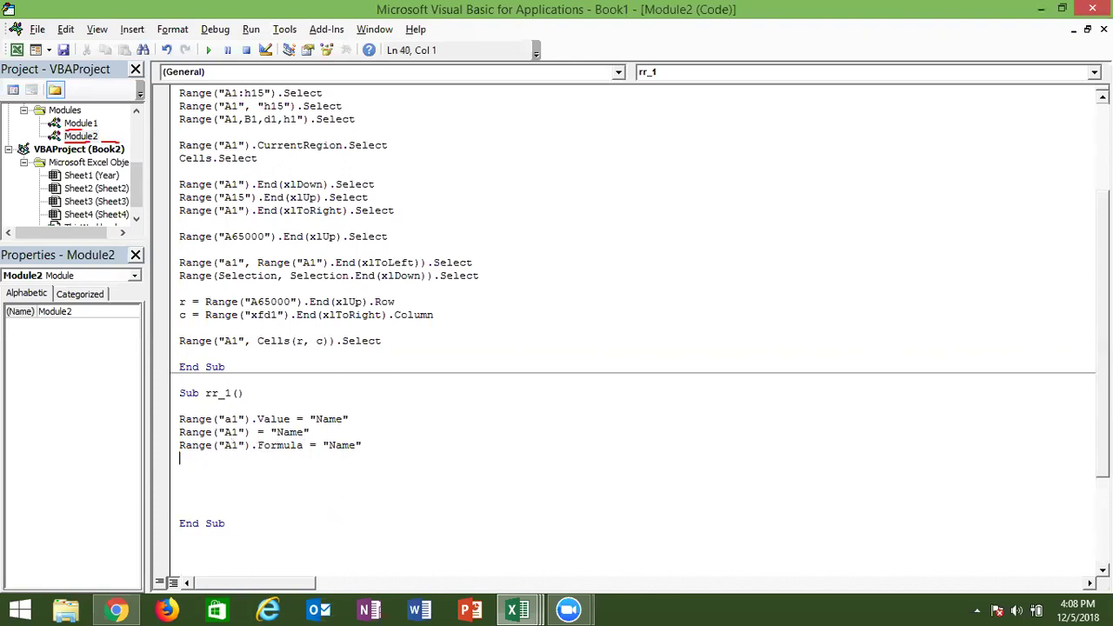
Highlight the three A1 assignment lines for comparison and add a blank line before End Sub.
{"action": "left_click", "coordinate": [179, 432]}
{"action": "key", "text": "shift+Down"}
{"action": "key", "text": "shift+Down"}
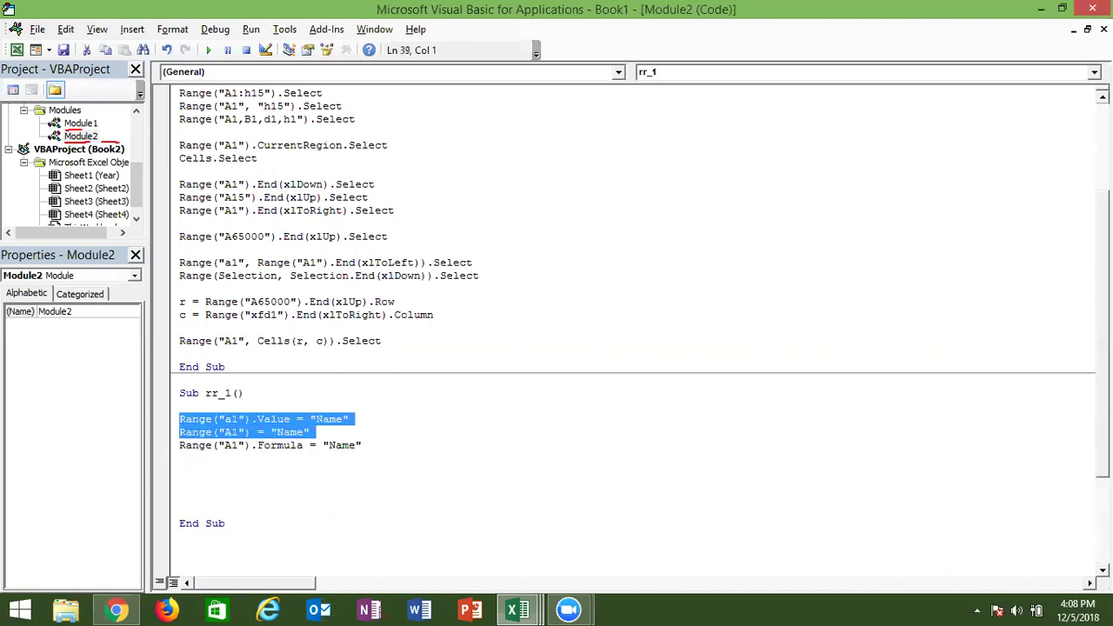
{"action": "key", "text": "shift+Down"}
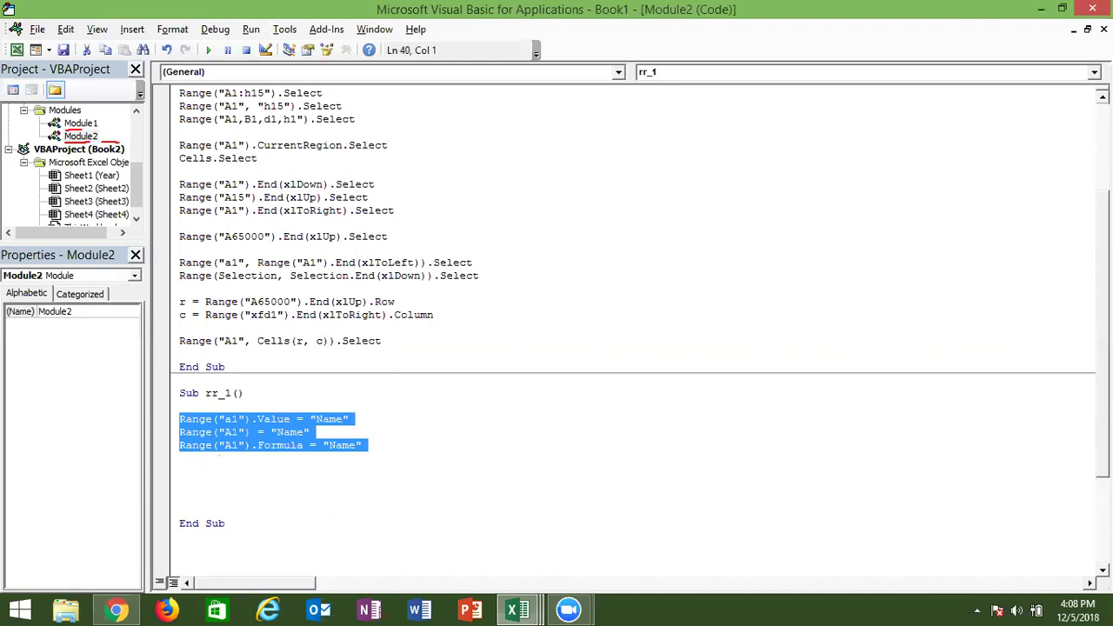
{"action": "key", "text": "Down"}
{"action": "key", "text": "Return"}
{"action": "key", "text": "alt+F11"}
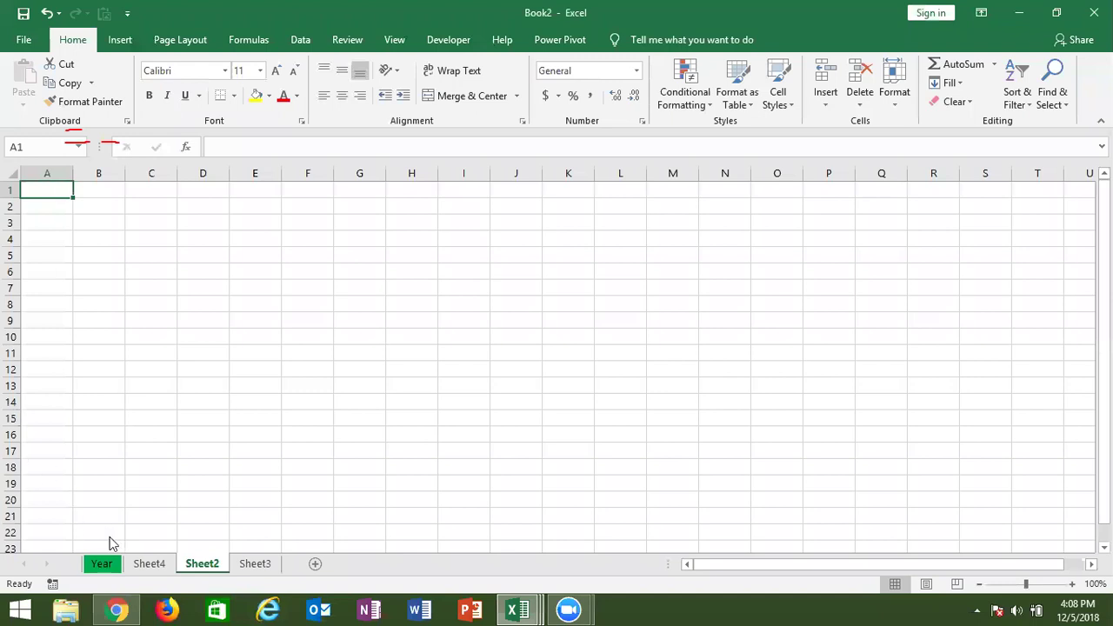
{"action": "key", "text": "alt+F11"}
Write Sheets("Sheet4").Range("A1").Value = "Name" into rr_1.
{"action": "type", "text": "sheets(\"Sheet4\")."}
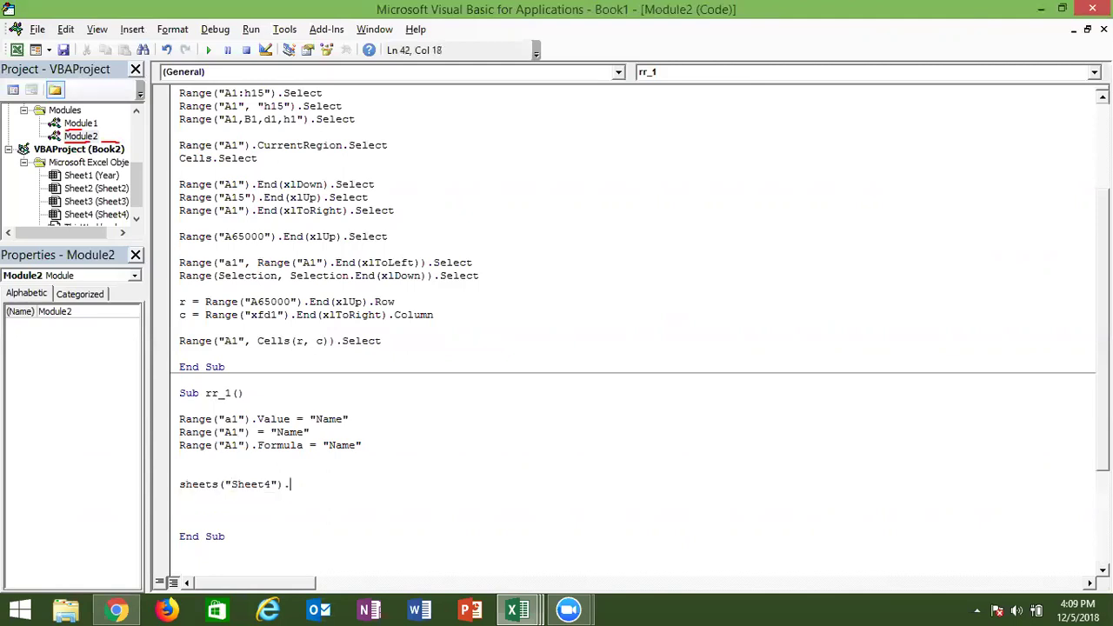
{"action": "type", "text": "range(\"A1\").value = \"Name"}
{"action": "key", "text": "Return"}
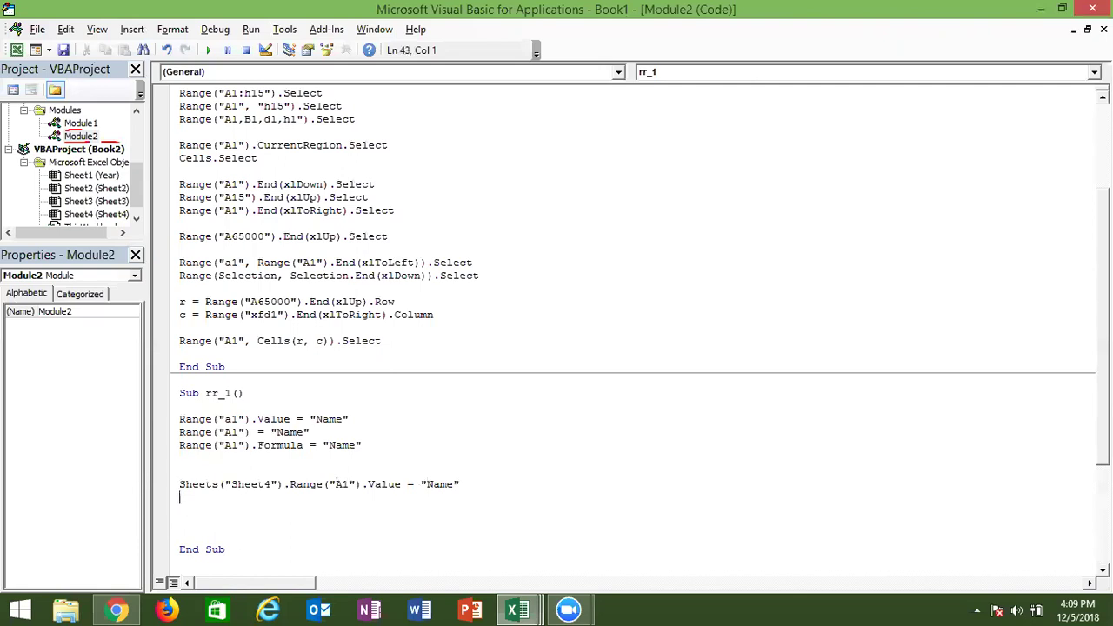
{"action": "key", "text": "Up"}
{"action": "key", "text": "Up"}
{"action": "key", "text": "Up"}
{"action": "key", "text": "Up"}
{"action": "key", "text": "Up"}
{"action": "key", "text": "Up"}
{"action": "key", "text": "Up"}
{"action": "key", "text": "Up"}
{"action": "key", "text": "Up"}
{"action": "key", "text": "Up"}
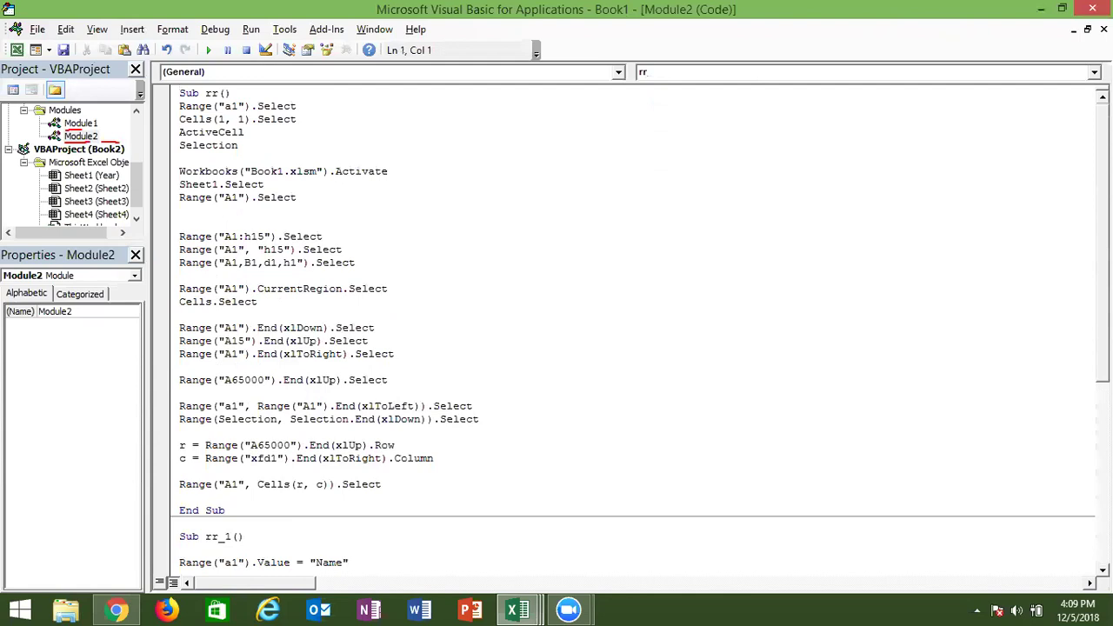
Highlight the Sheet1.Select and Range("A1").Select lines in Sub rr to review them.
{"action": "key", "text": "Down"}
{"action": "key", "text": "Down"}
{"action": "key", "text": "Down"}
{"action": "key", "text": "Down"}
{"action": "key", "text": "Down"}
{"action": "key", "text": "shift+Down"}
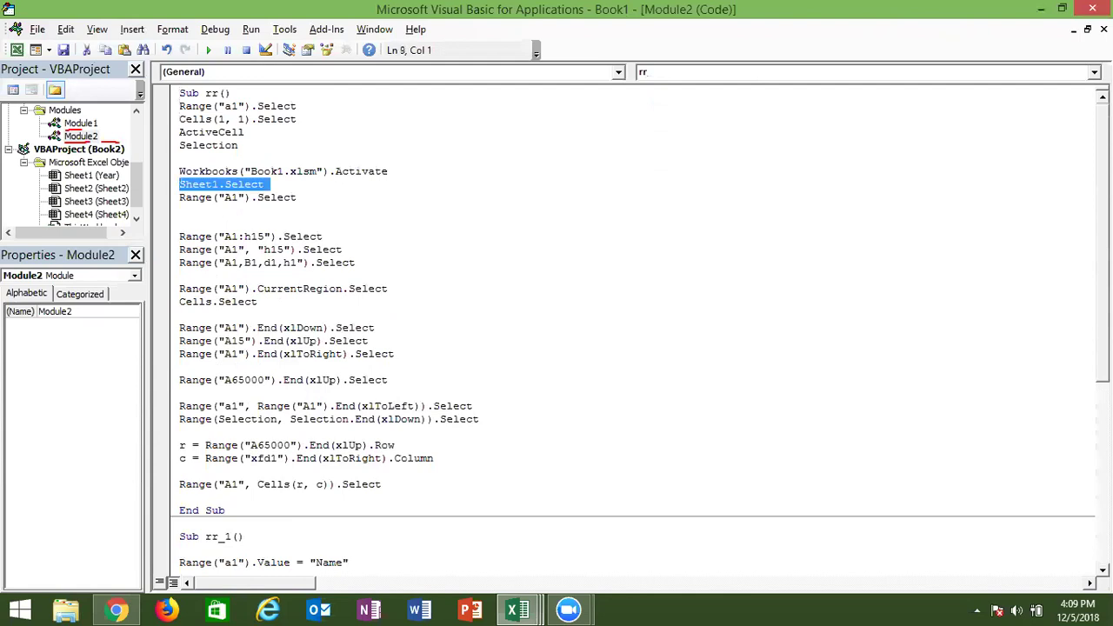
{"action": "key", "text": "Home"}
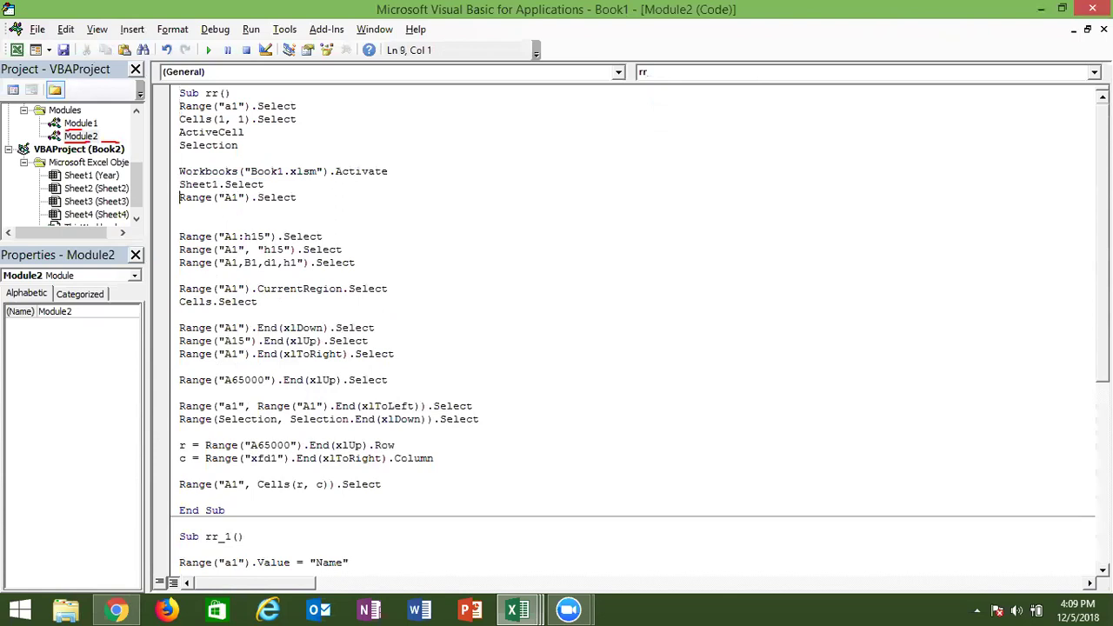
{"action": "key", "text": "shift+Down"}
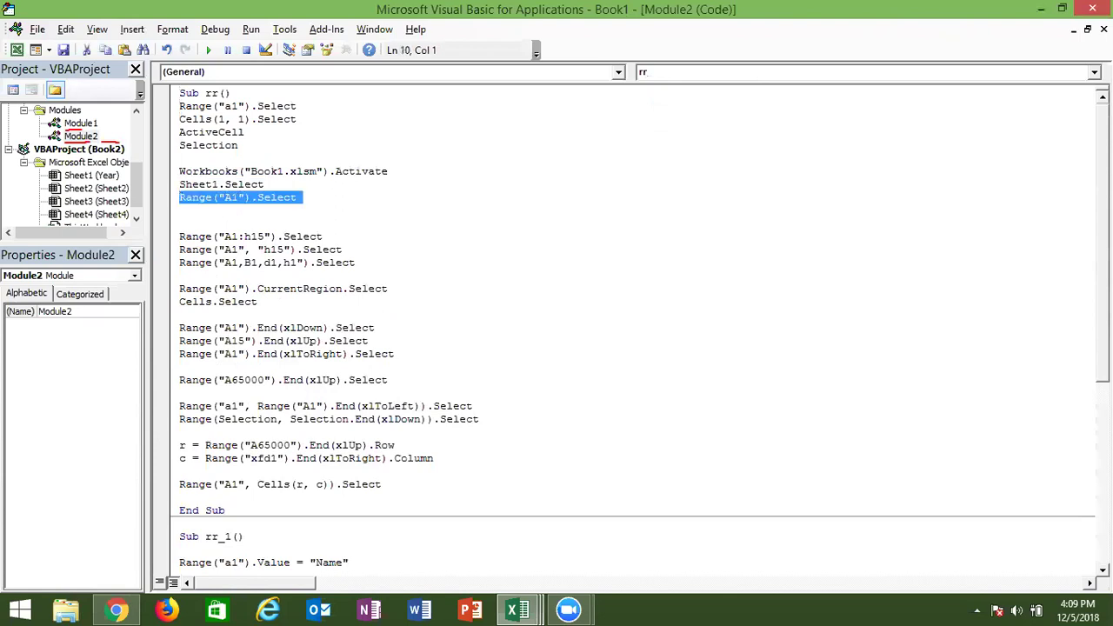
{"action": "key", "text": "Up"}
{"action": "key", "text": "Up"}
{"action": "key", "text": "Right"}
{"action": "key", "text": "Right"}
{"action": "key", "text": "Right"}
{"action": "key", "text": "Right"}
{"action": "key", "text": "Right"}
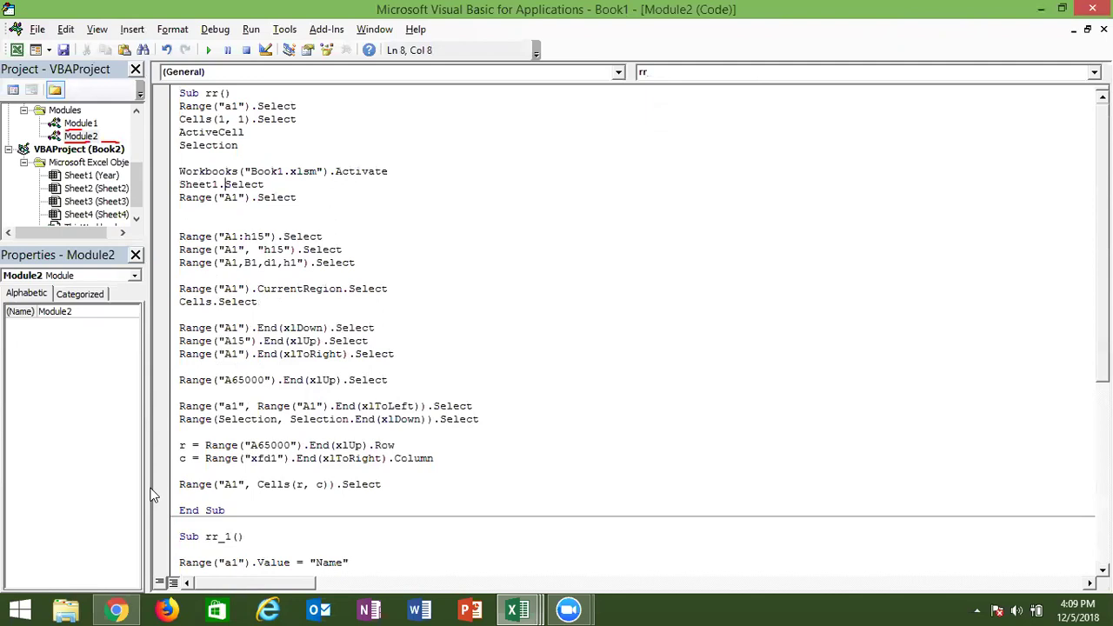
{"action": "key", "text": "Down"}
{"action": "key", "text": "Down"}
{"action": "key", "text": "Down"}
{"action": "key", "text": "Up"}
{"action": "key", "text": "Up"}
{"action": "key", "text": "Up"}
Insert a test line Sheet1.Range("A1").Select below the select statements.
{"action": "key", "text": "Return"}
{"action": "type", "text": "sheet1"}
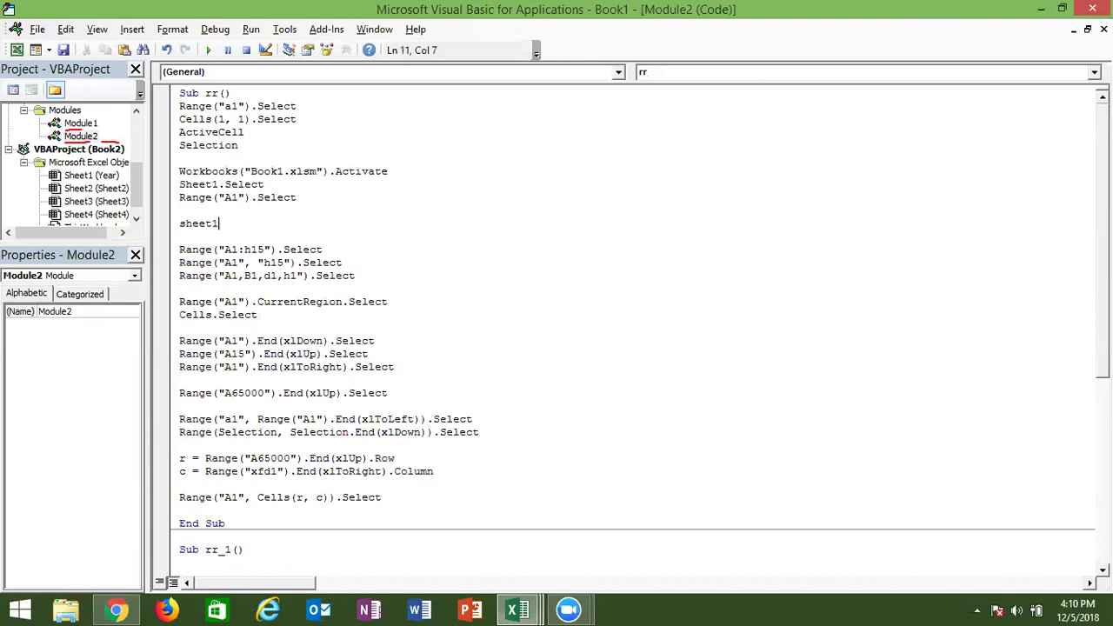
{"action": "type", "text": ".en"}
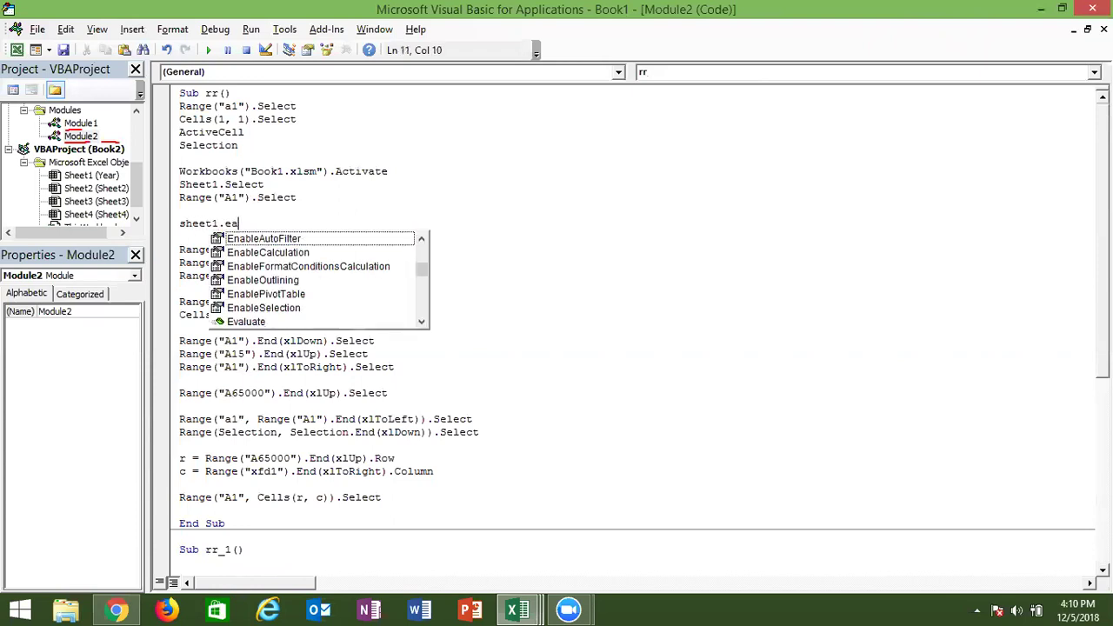
{"action": "key", "text": "BackSpace"}
{"action": "key", "text": "BackSpace"}
{"action": "type", "text": "ra"}
{"action": "key", "text": "Tab"}
{"action": "type", "text": "(\"A1\").s"}
{"action": "key", "text": "Tab"}
Delete the Sheet1.Range("A1").Select test line and reselect the two original select lines.
{"action": "key", "text": "Down"}
{"action": "key", "text": "Down"}
{"action": "key", "text": "Up"}
{"action": "key", "text": "Up"}
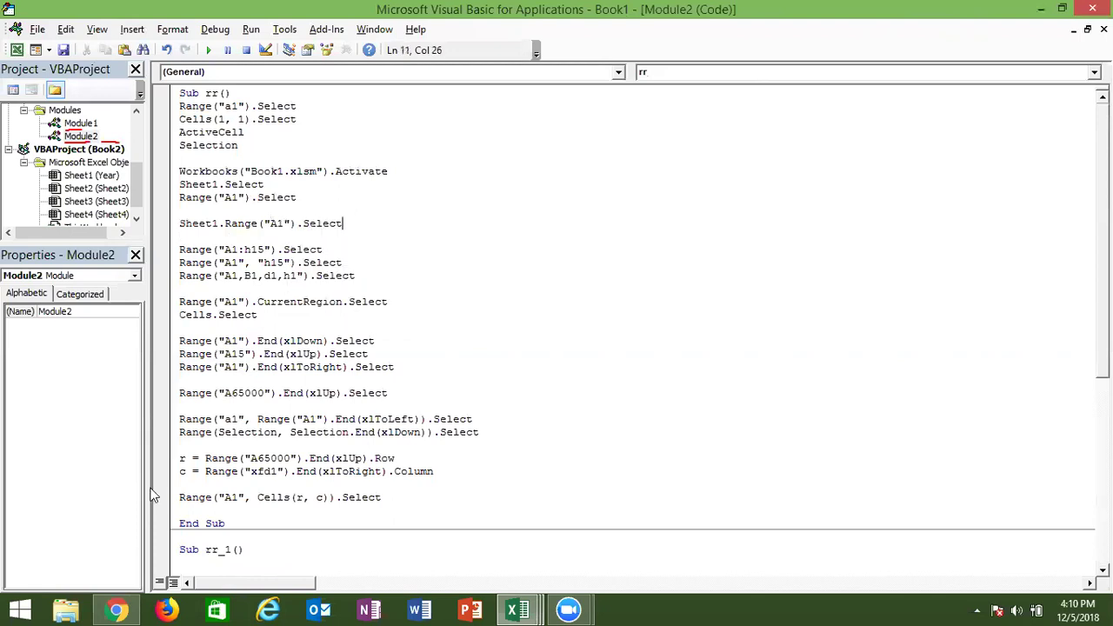
{"action": "key", "text": "shift+Left"}
{"action": "key", "text": "shift+Left"}
{"action": "key", "text": "shift+Left"}
{"action": "key", "text": "shift+Left"}
{"action": "key", "text": "shift+Left"}
{"action": "key", "text": "shift+Left"}
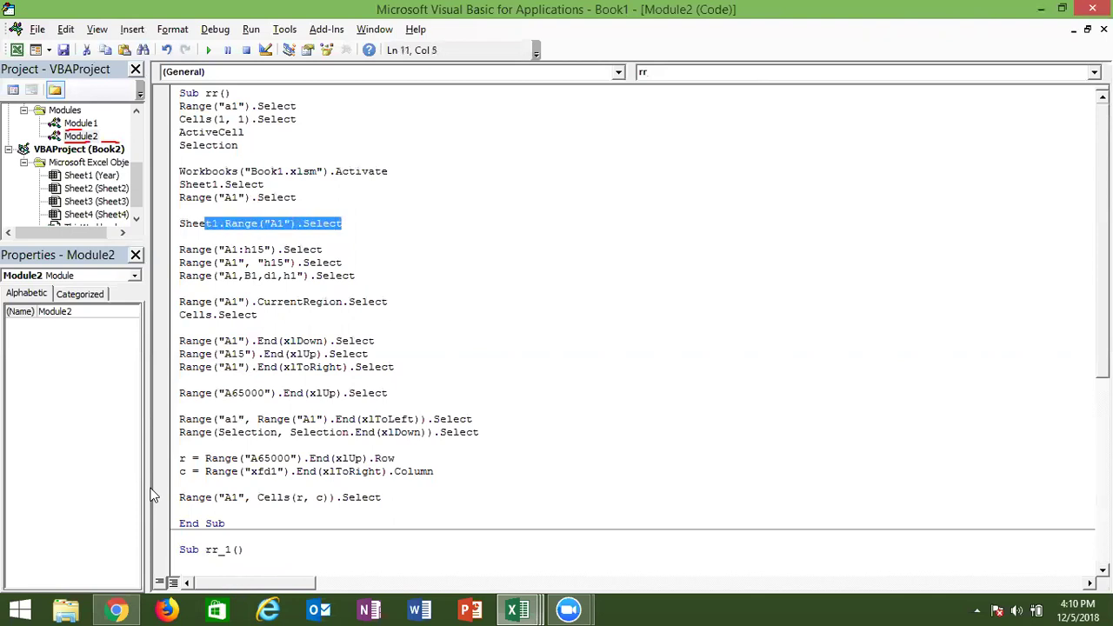
{"action": "key", "text": "shift+Left"}
{"action": "key", "text": "shift+Left"}
{"action": "key", "text": "shift+Left"}
{"action": "key", "text": "shift+Down"}
{"action": "key", "text": "shift+Down"}
{"action": "key", "text": "Delete"}
{"action": "key", "text": "Up"}
{"action": "key", "text": "Up"}
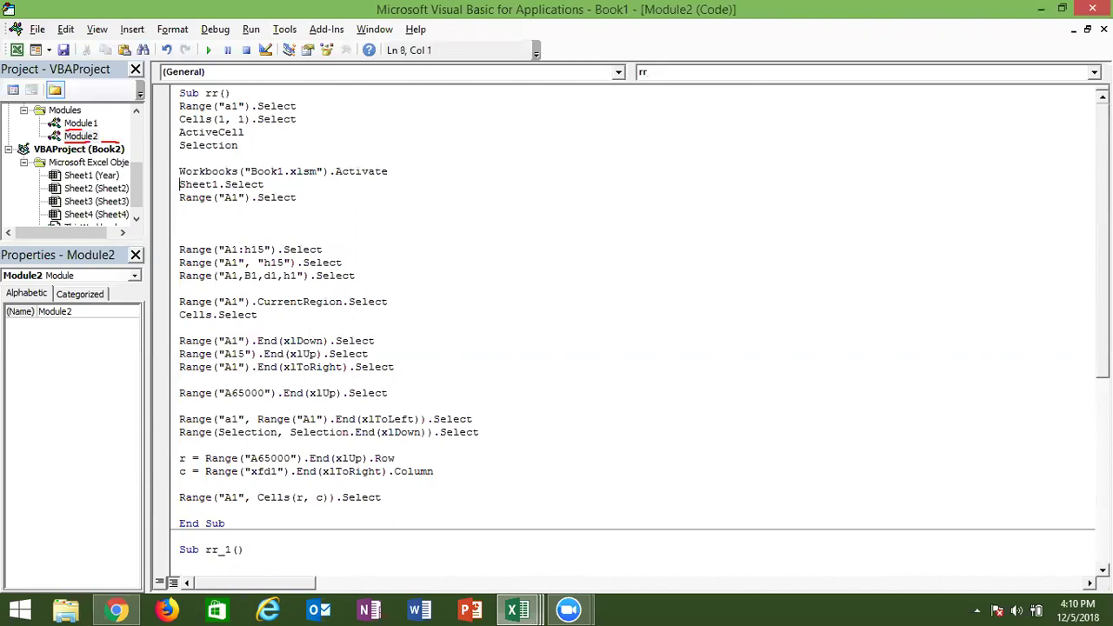
{"action": "key", "text": "End"}
{"action": "key", "text": "shift+Home"}
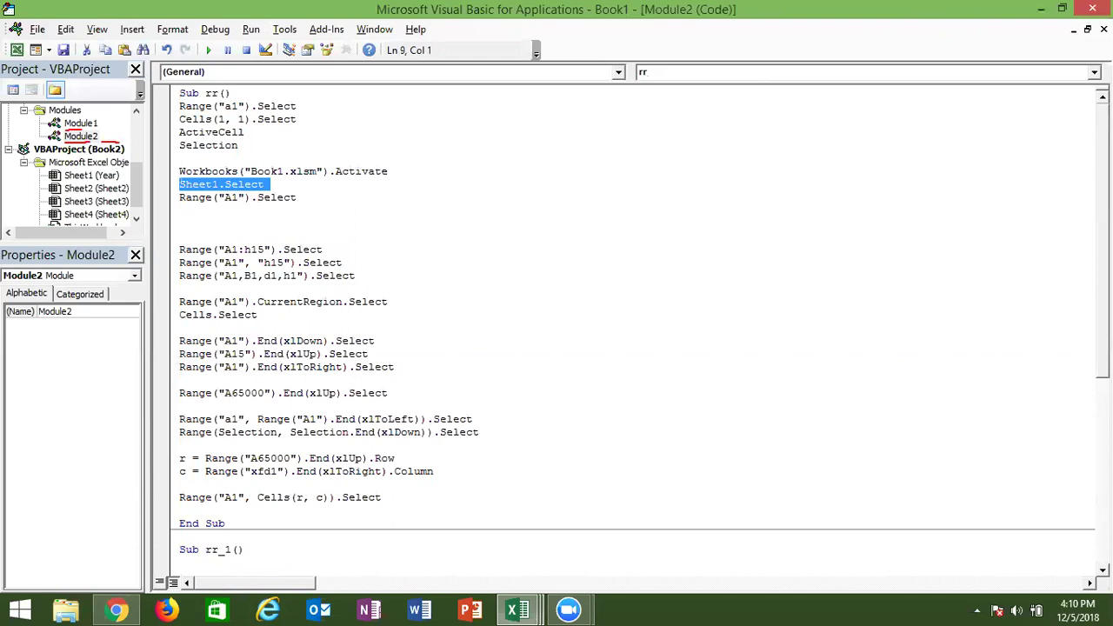
{"action": "key", "text": "Down"}
{"action": "key", "text": "End"}
{"action": "key", "text": "shift+Home"}
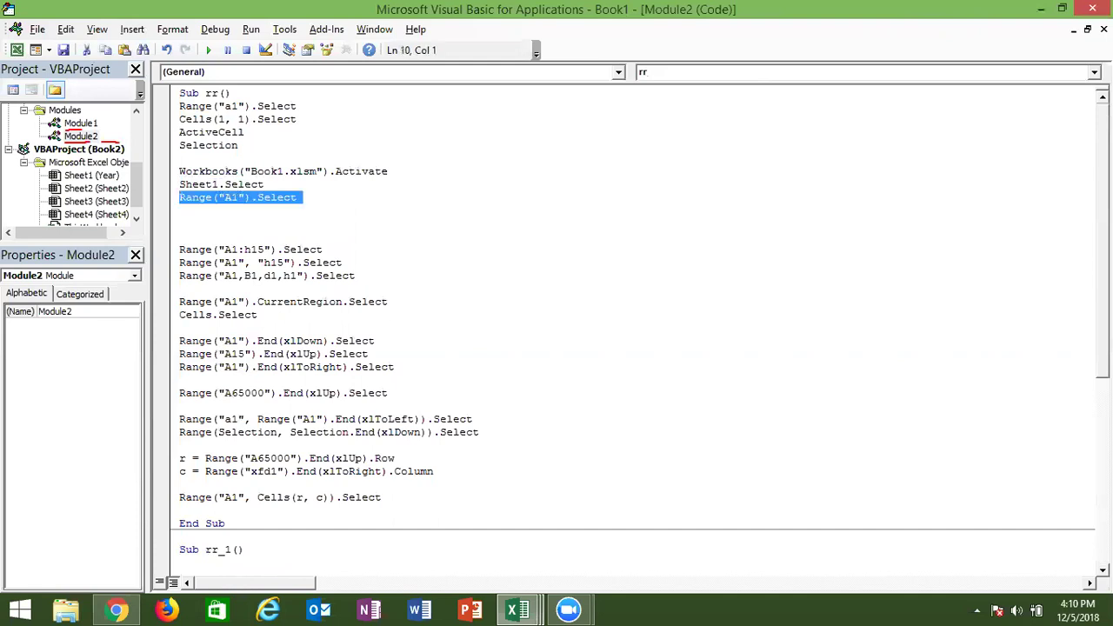
{"action": "key", "text": "alt+F11"}
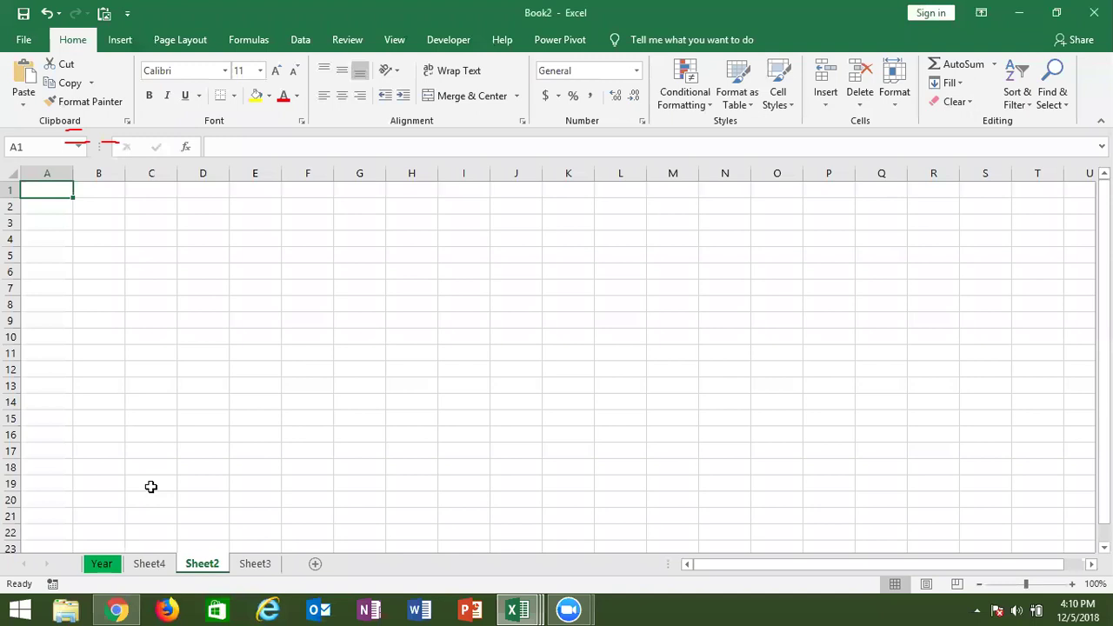
Back in the editor, select the Sheets("Sheet4") statement at the end of rr_1.
{"action": "key", "text": "alt+F11"}
{"action": "key", "text": "ctrl+End"}
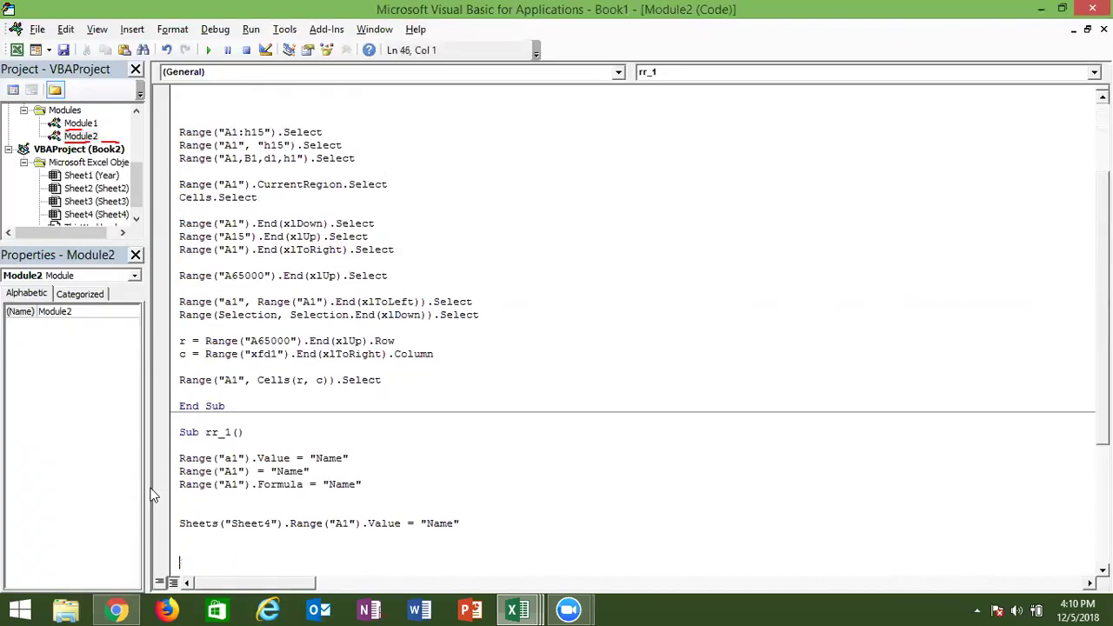
{"action": "key", "text": "ctrl+End"}
{"action": "key", "text": "Up"}
{"action": "key", "text": "Up"}
{"action": "key", "text": "Up"}
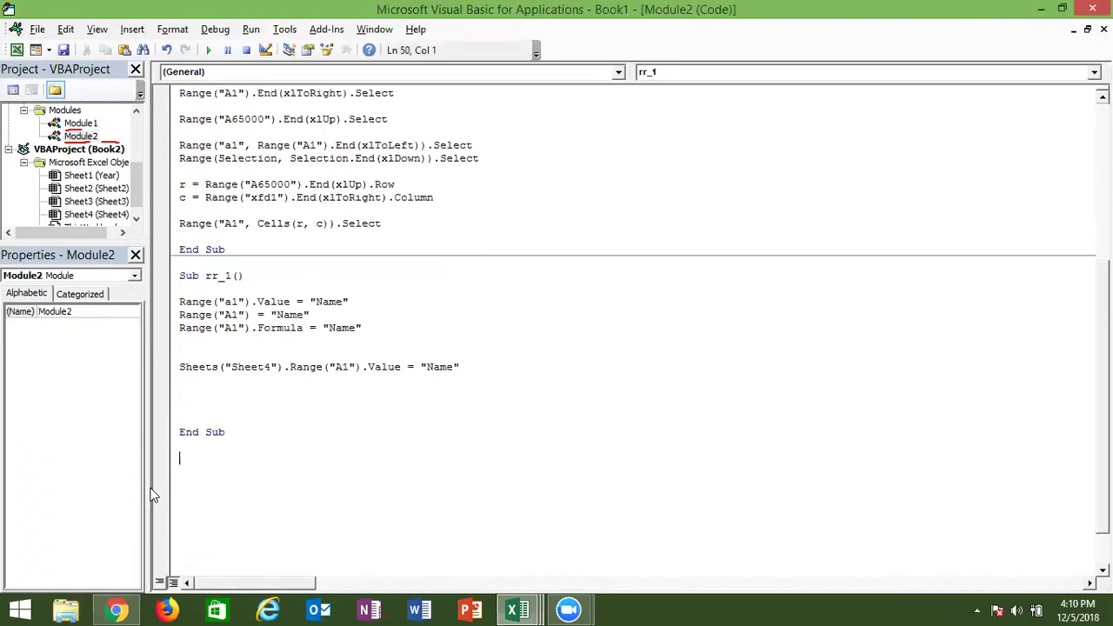
{"action": "double_click", "coordinate": [386, 368]}
{"action": "key", "text": "Left"}
{"action": "key", "text": "ctrl+Left"}
{"action": "key", "text": "ctrl+Left"}
{"action": "key", "text": "ctrl+Left"}
{"action": "key", "text": "ctrl+Left"}
{"action": "key", "text": "Up"}
{"action": "key", "text": "Up"}
{"action": "key", "text": "Down"}
{"action": "key", "text": "shift+Right"}
{"action": "key", "text": "shift+Right"}
{"action": "key", "text": "shift+Right"}
{"action": "key", "text": "shift+Right"}
{"action": "key", "text": "shift+Right"}
{"action": "key", "text": "shift+Right"}
{"action": "key", "text": "shift+Right"}
{"action": "key", "text": "shift+Right"}
{"action": "key", "text": "shift+Right"}
{"action": "key", "text": "shift+Right"}
{"action": "key", "text": "shift+Right"}
{"action": "key", "text": "shift+Right"}
{"action": "key", "text": "shift+Right"}
{"action": "key", "text": "shift+Right"}
{"action": "key", "text": "shift+Right"}
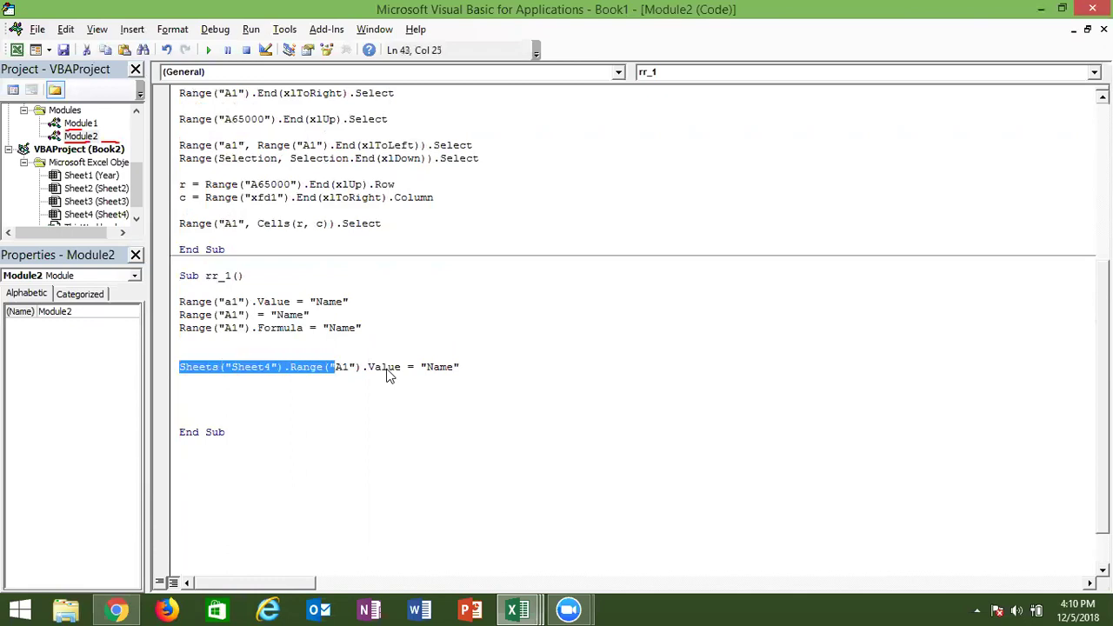
{"action": "key", "text": "shift+Right"}
{"action": "key", "text": "shift+Right"}
{"action": "key", "text": "shift+Right"}
{"action": "key", "text": "shift+Right"}
{"action": "key", "text": "shift+Right"}
{"action": "key", "text": "shift+Right"}
{"action": "key", "text": "shift+Right"}
{"action": "key", "text": "shift+Right"}
{"action": "key", "text": "shift+Right"}
{"action": "key", "text": "shift+Right"}
{"action": "key", "text": "shift+Right"}
{"action": "key", "text": "shift+Right"}
{"action": "key", "text": "ctrl+c"}
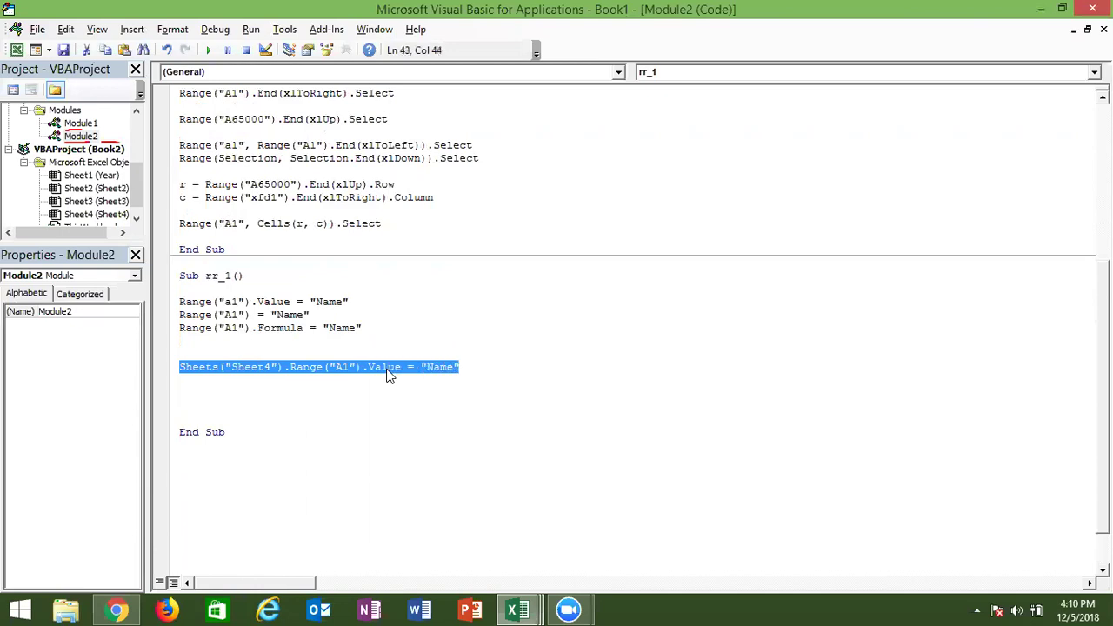
Begin a new line below it referencing workbooks("Book2.
{"action": "key", "text": "Down"}
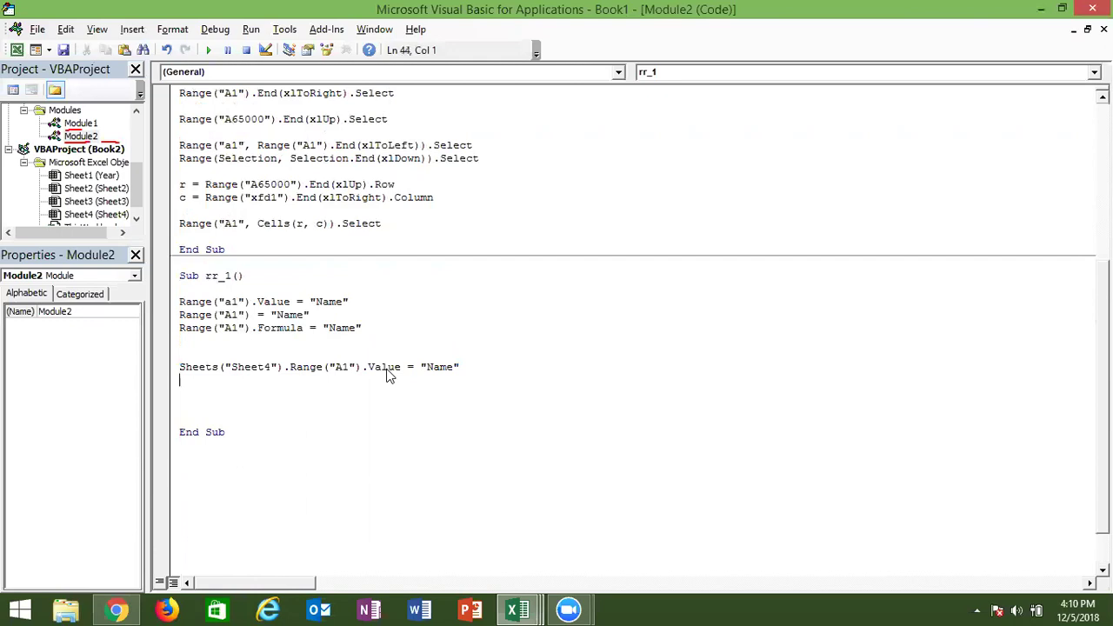
{"action": "key", "text": "Return"}
{"action": "type", "text": "wor"}
{"action": "type", "text": "kbooks("}
{"action": "type", "text": "\"Book"}
{"action": "type", "text": "1"}
{"action": "key", "text": "BackSpace"}
Complete the line Workbooks("Book2.xlsx").Sheets("Sheet4").Range("A1").Value = "Name".
{"action": "type", "text": "2.xs"}
{"action": "key", "text": "BackSpace"}
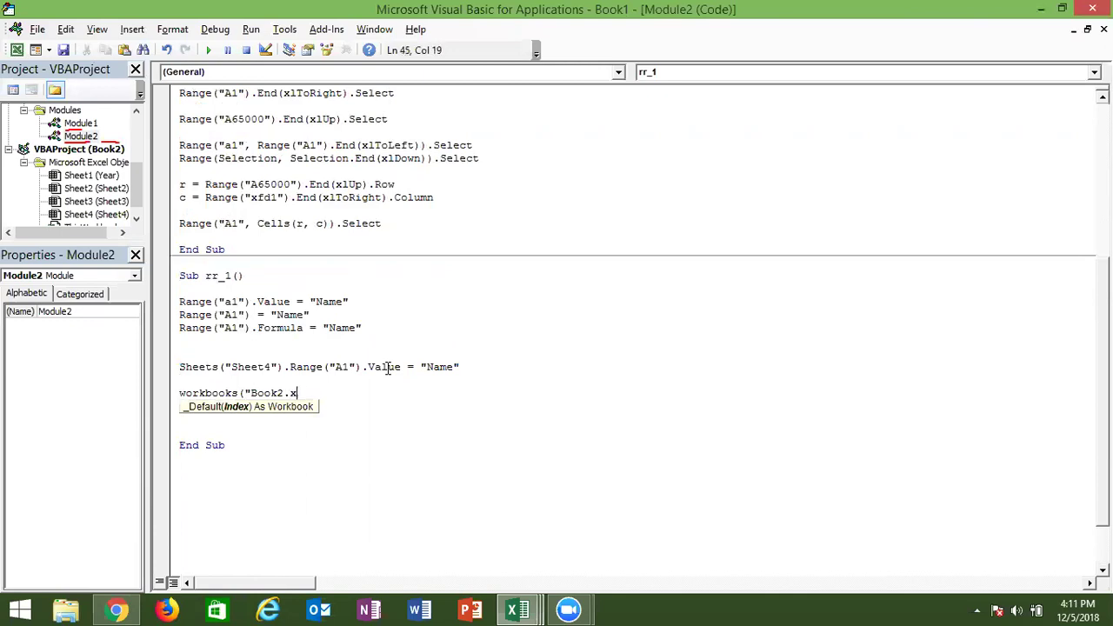
{"action": "type", "text": "lsx\")"}
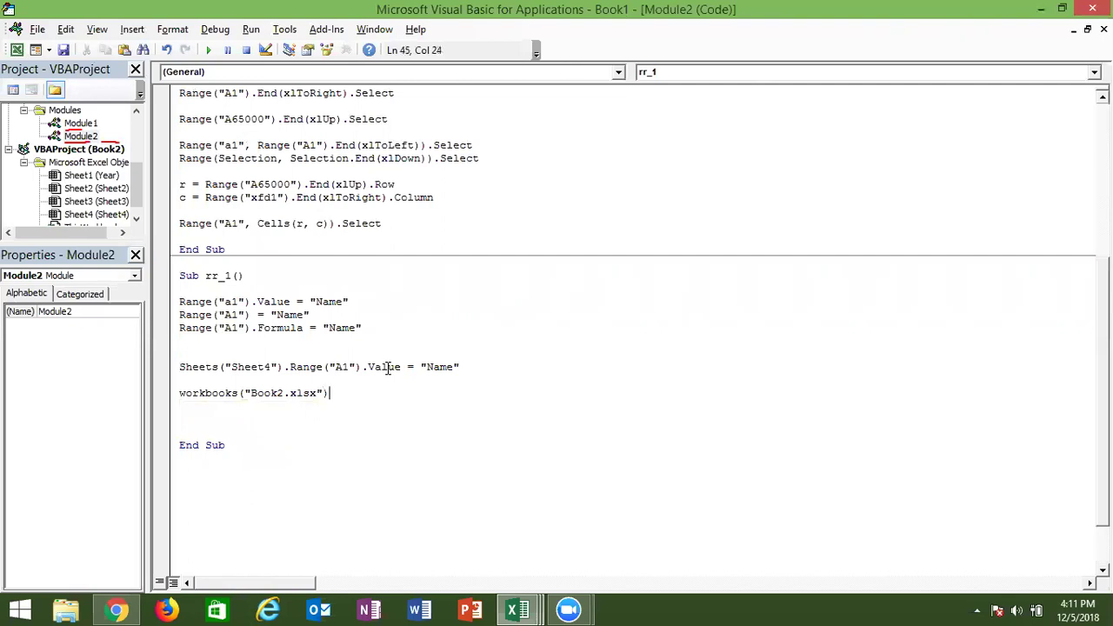
{"action": "type", "text": "."}
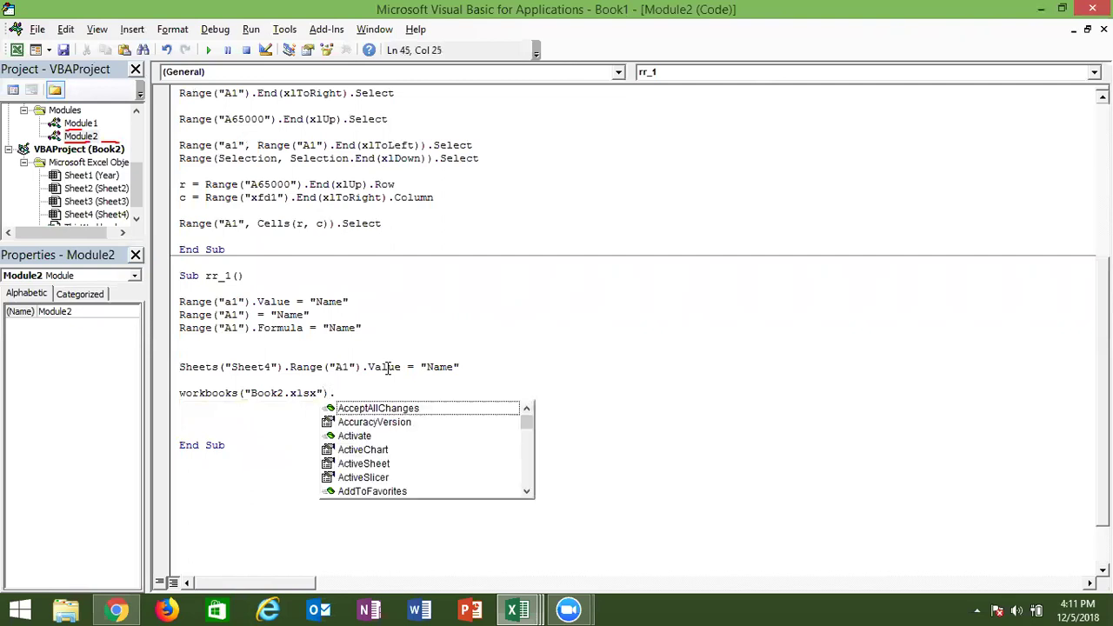
{"action": "key", "text": "ctrl+v"}
{"action": "key", "text": "Down"}
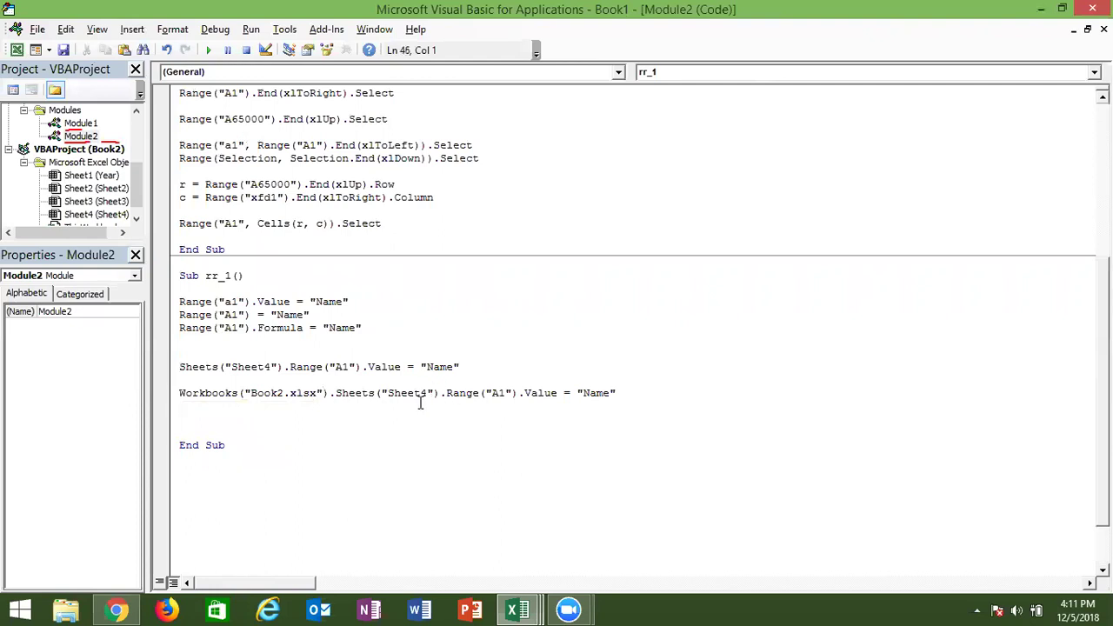
Remove the blank line above the Workbooks line and highlight its Workbooks("Book2.xlsx") part.
{"action": "key", "text": "shift+Up"}
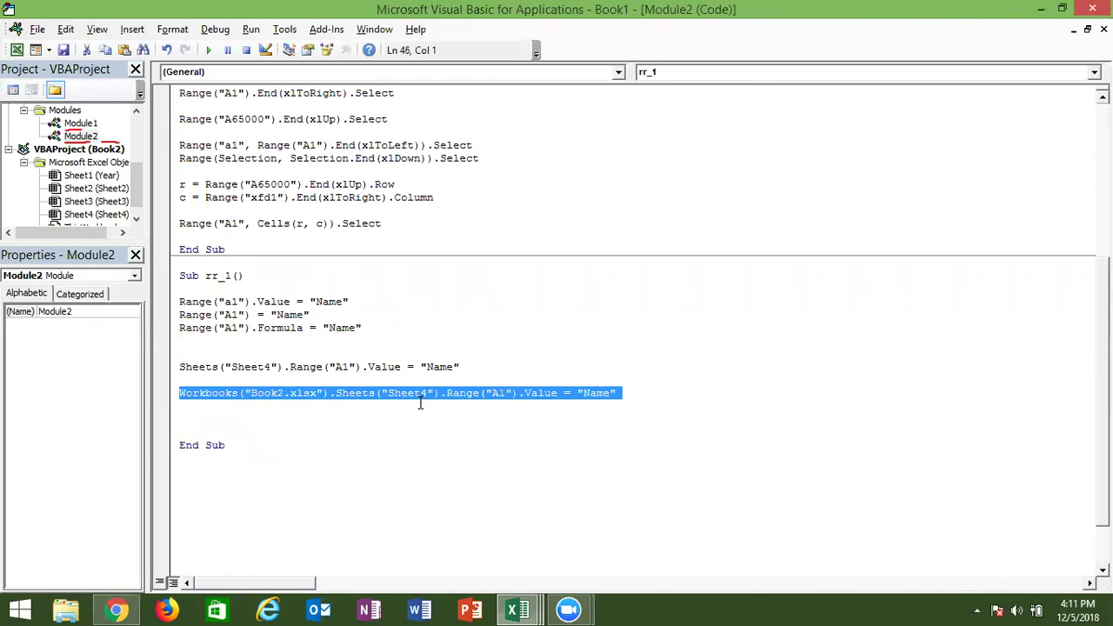
{"action": "key", "text": "Up"}
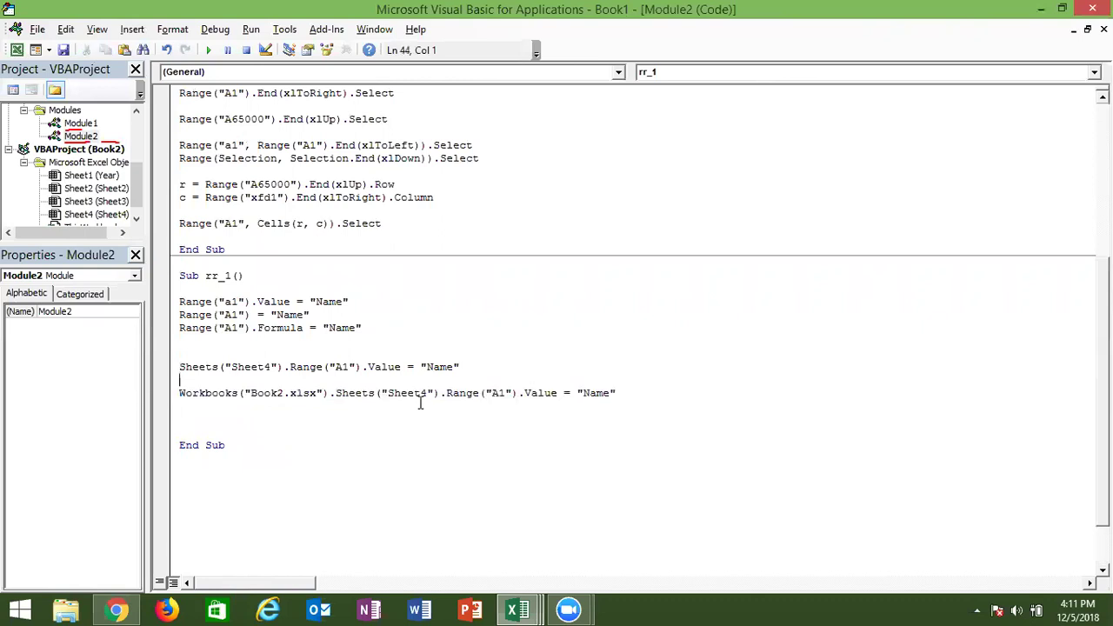
{"action": "key", "text": "Delete"}
{"action": "key", "text": "Up"}
{"action": "key", "text": "Down"}
{"action": "key", "text": "shift+Down"}
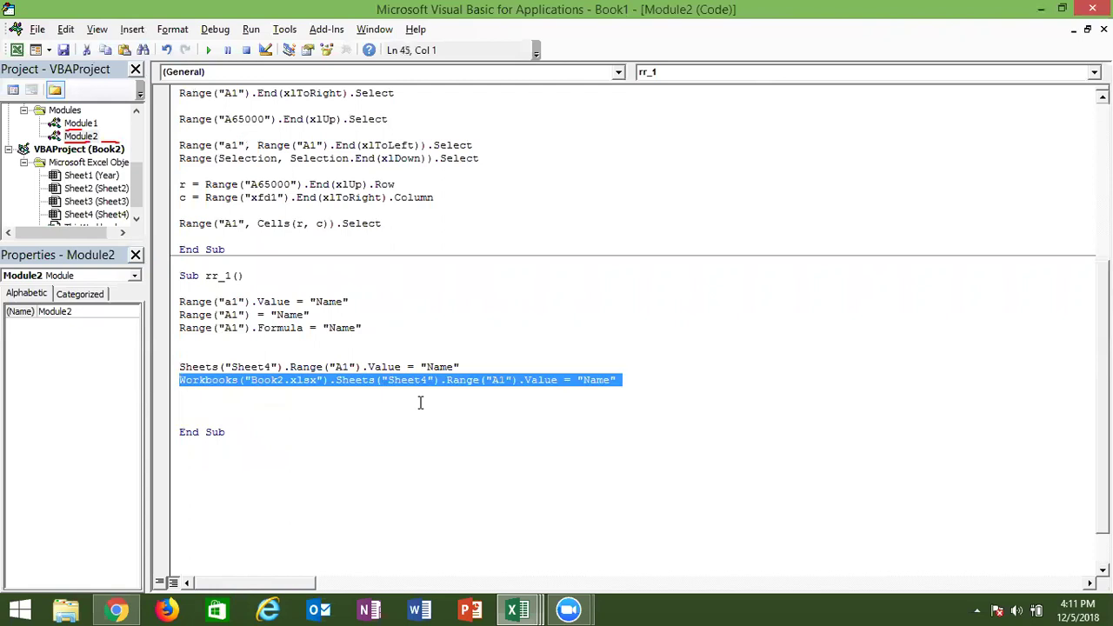
{"action": "key", "text": "shift+Up"}
{"action": "key", "text": "shift+Right"}
{"action": "key", "text": "shift+Right"}
{"action": "key", "text": "shift+Right"}
{"action": "key", "text": "shift+Right"}
{"action": "key", "text": "shift+Right"}
{"action": "key", "text": "shift+Right"}
{"action": "key", "text": "shift+Right"}
{"action": "key", "text": "shift+Right"}
{"action": "key", "text": "shift+Right"}
{"action": "key", "text": "shift+Right"}
{"action": "key", "text": "shift+Right"}
{"action": "key", "text": "shift+Right"}
{"action": "key", "text": "shift+Right"}
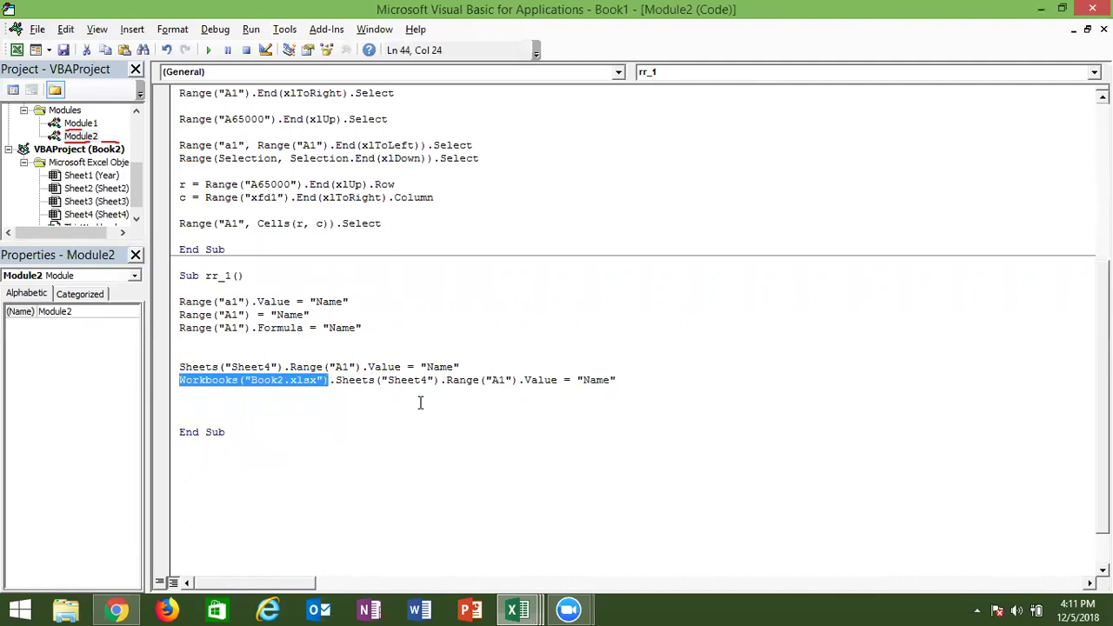
Insert blank lines above End Sub in rr_1, then switch to Excel's Book2.
{"action": "key", "text": "Down"}
{"action": "key", "text": "Up"}
{"action": "key", "text": "Up"}
{"action": "key", "text": "Up"}
{"action": "key", "text": "Up"}
{"action": "key", "text": "Up"}
{"action": "key", "text": "Up"}
{"action": "key", "text": "Up"}
{"action": "key", "text": "Up"}
{"action": "key", "text": "Down"}
{"action": "key", "text": "Down"}
{"action": "key", "text": "Down"}
{"action": "key", "text": "Down"}
{"action": "key", "text": "Down"}
{"action": "key", "text": "Down"}
{"action": "key", "text": "Down"}
{"action": "key", "text": "Up"}
{"action": "key", "text": "Up"}
{"action": "key", "text": "Up"}
{"action": "key", "text": "Up"}
{"action": "key", "text": "Up"}
{"action": "key", "text": "Up"}
{"action": "key", "text": "Up"}
{"action": "key", "text": "Return"}
{"action": "key", "text": "Return"}
{"action": "key", "text": "Return"}
{"action": "key", "text": "Return"}
{"action": "key", "text": "Up"}
{"action": "key", "text": "Up"}
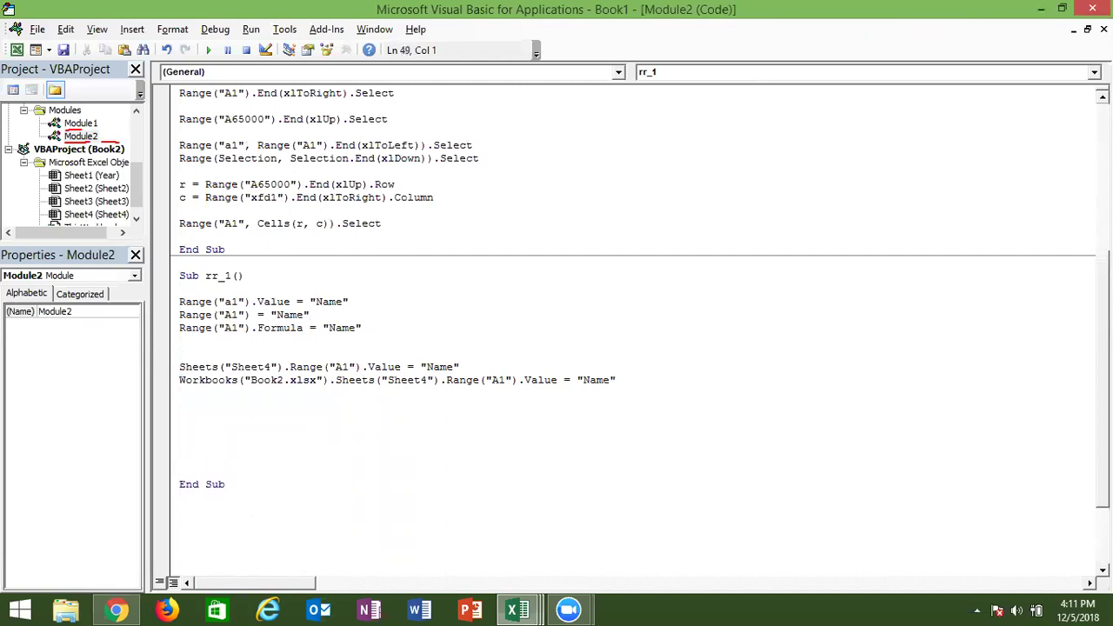
{"action": "key", "text": "alt+F11"}
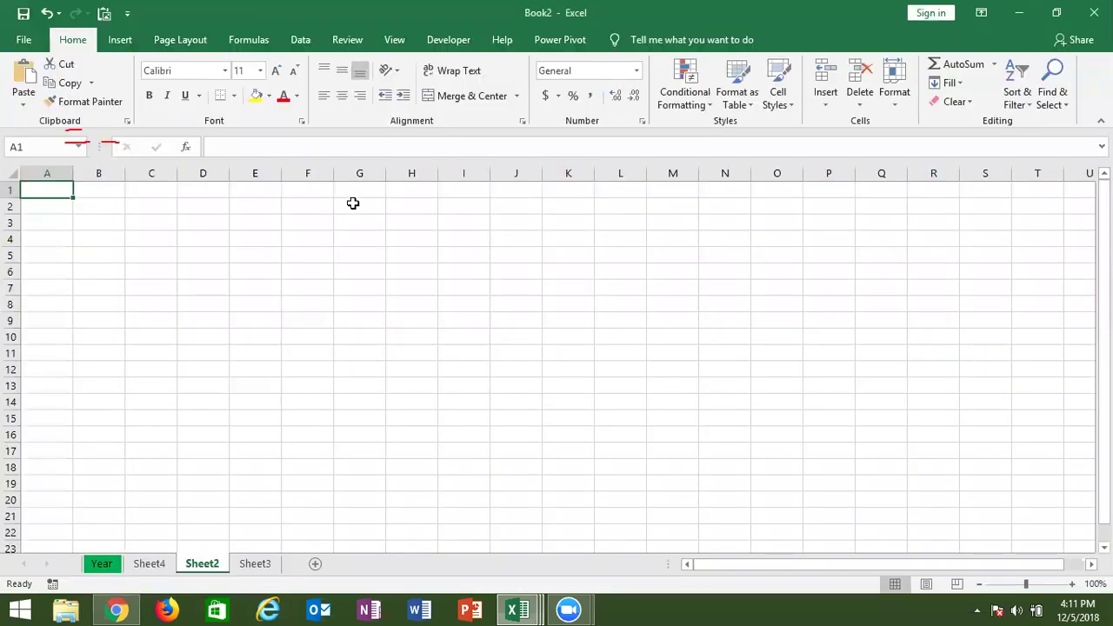
Enter 50 in cell H1, then type 5 in A1 and clear it again.
{"action": "left_click", "coordinate": [403, 188]}
{"action": "type", "text": "50"}
{"action": "key", "text": "Return"}
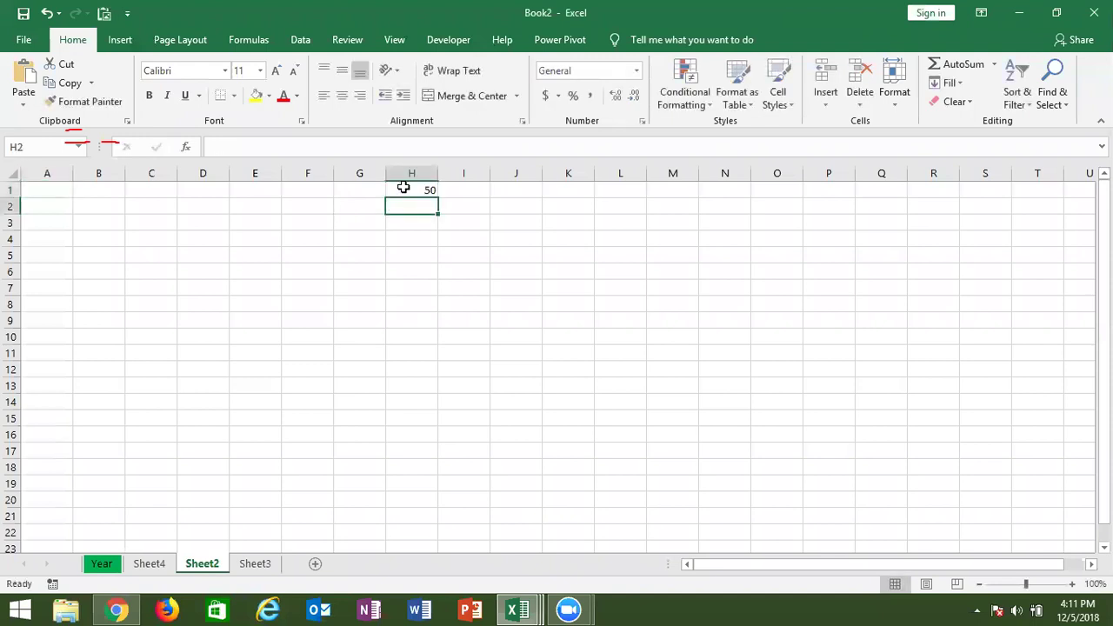
{"action": "left_click", "coordinate": [419, 191]}
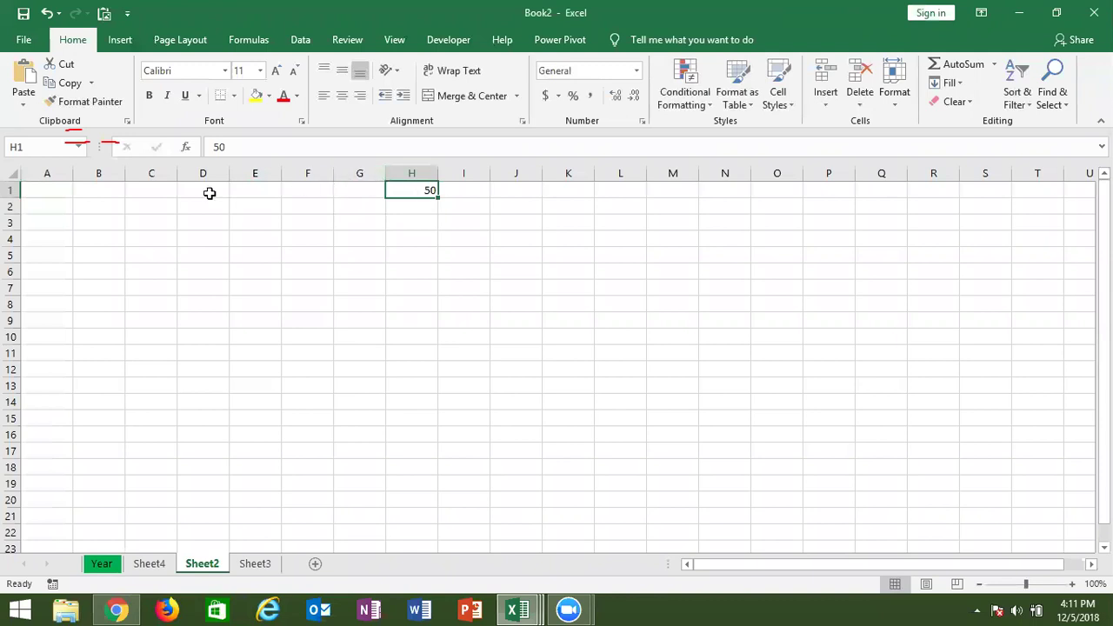
{"action": "left_click", "coordinate": [70, 189]}
{"action": "type", "text": "5"}
{"action": "key", "text": "Return"}
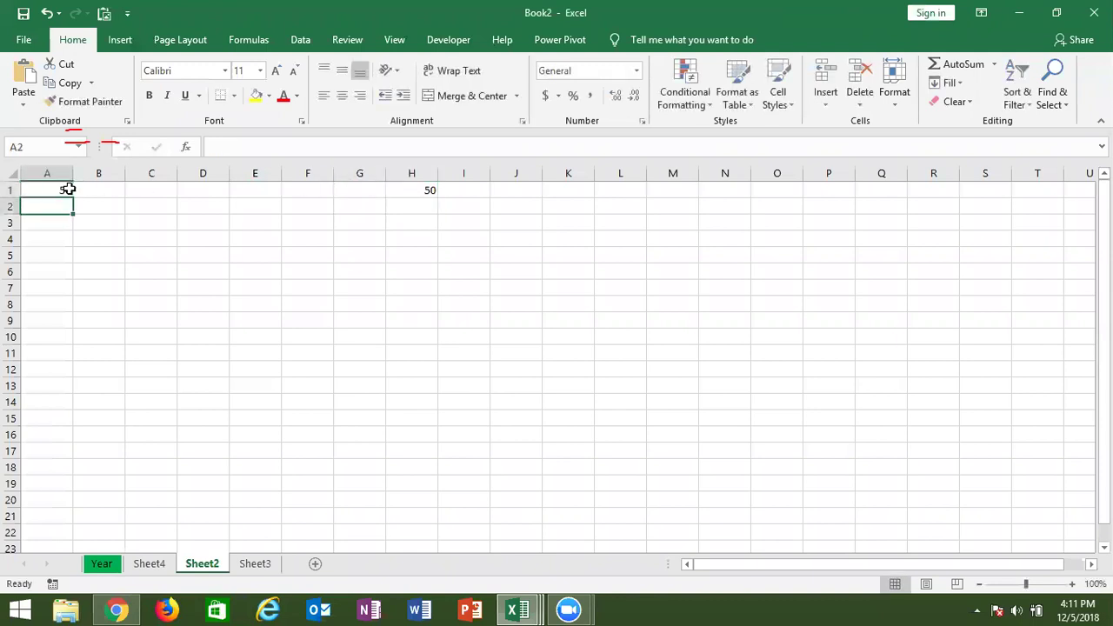
{"action": "left_click", "coordinate": [68, 188]}
{"action": "key", "text": "BackSpace"}
Bring the VBA editor back and start typing range("A1").v on the new line.
{"action": "key", "text": "alt+Tab"}
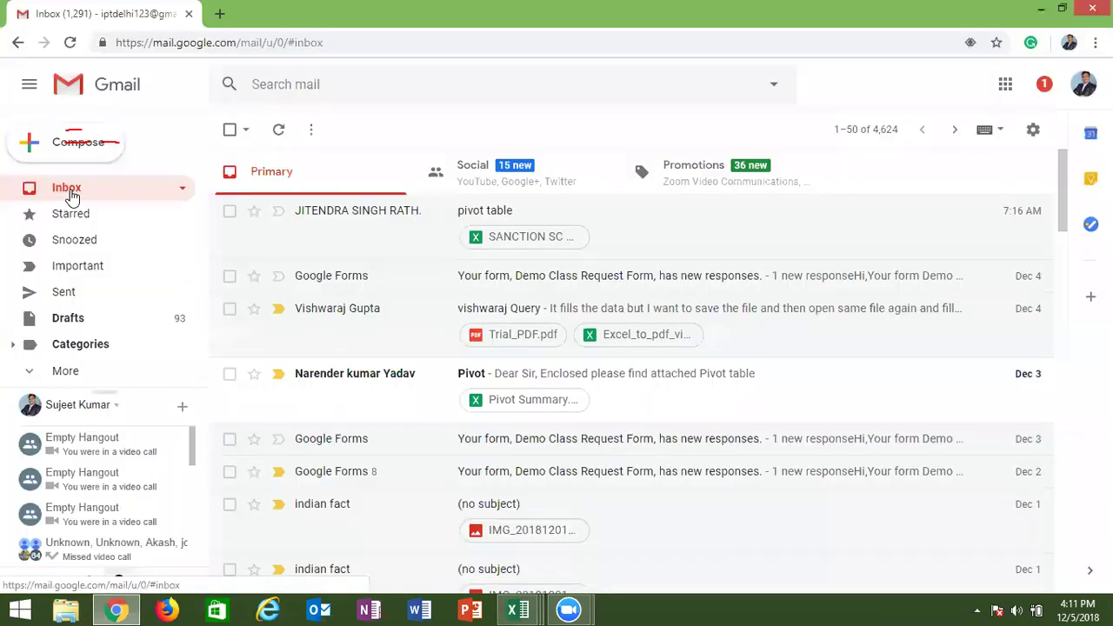
{"action": "key", "text": "alt+Tab"}
{"action": "key", "text": "alt+Tab"}
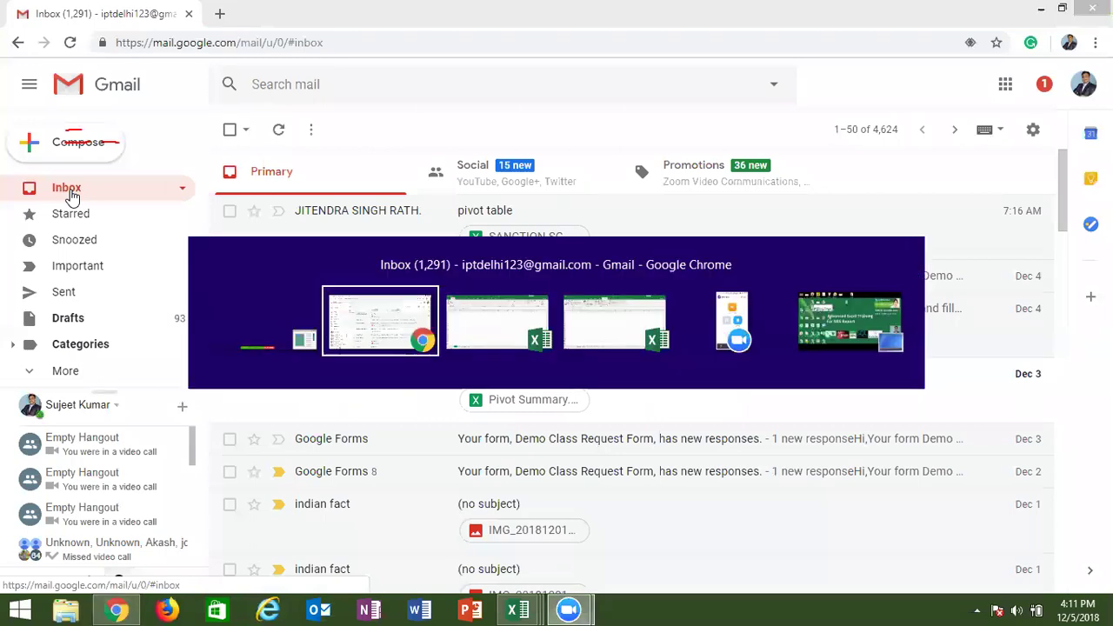
{"action": "key", "text": "alt+Tab"}
{"action": "key", "text": "alt+Tab"}
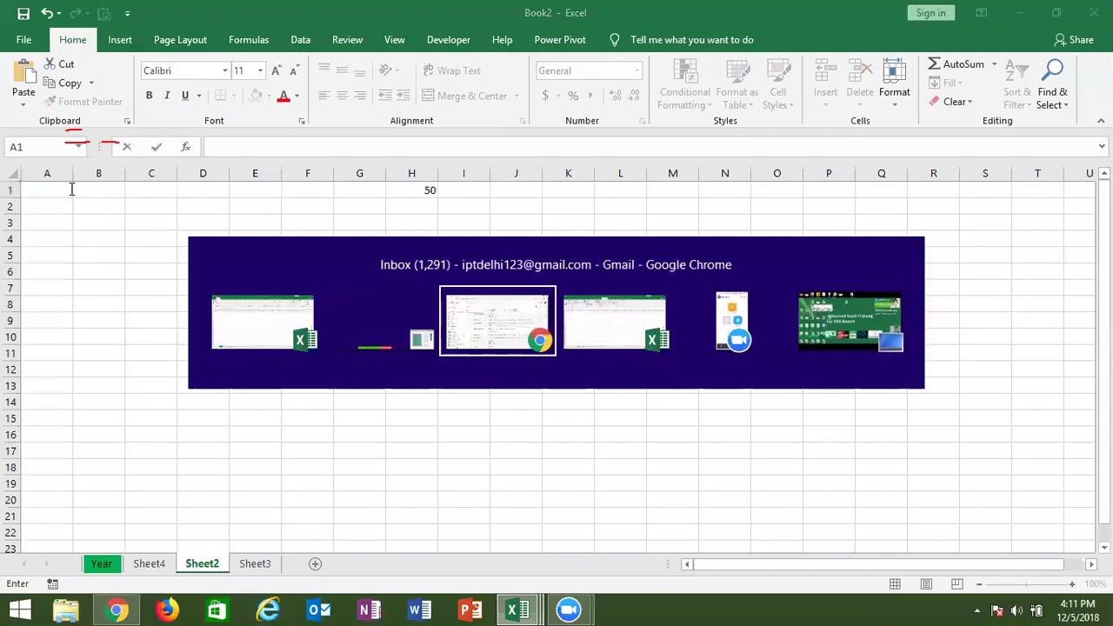
{"action": "key", "text": "alt+Tab"}
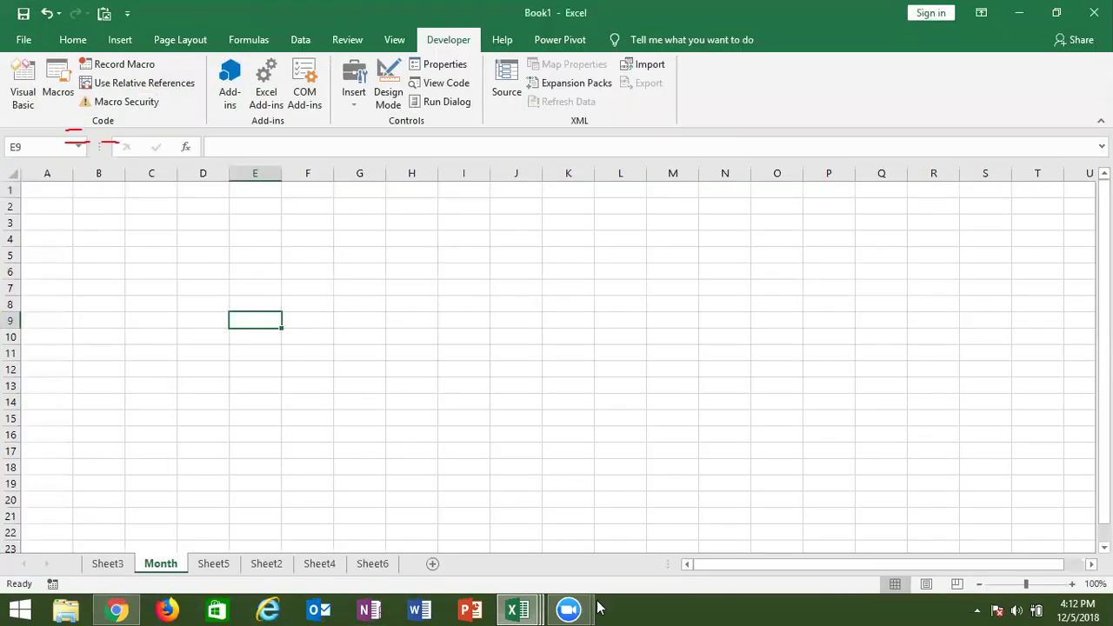
{"action": "mouse_move", "coordinate": [512, 609]}
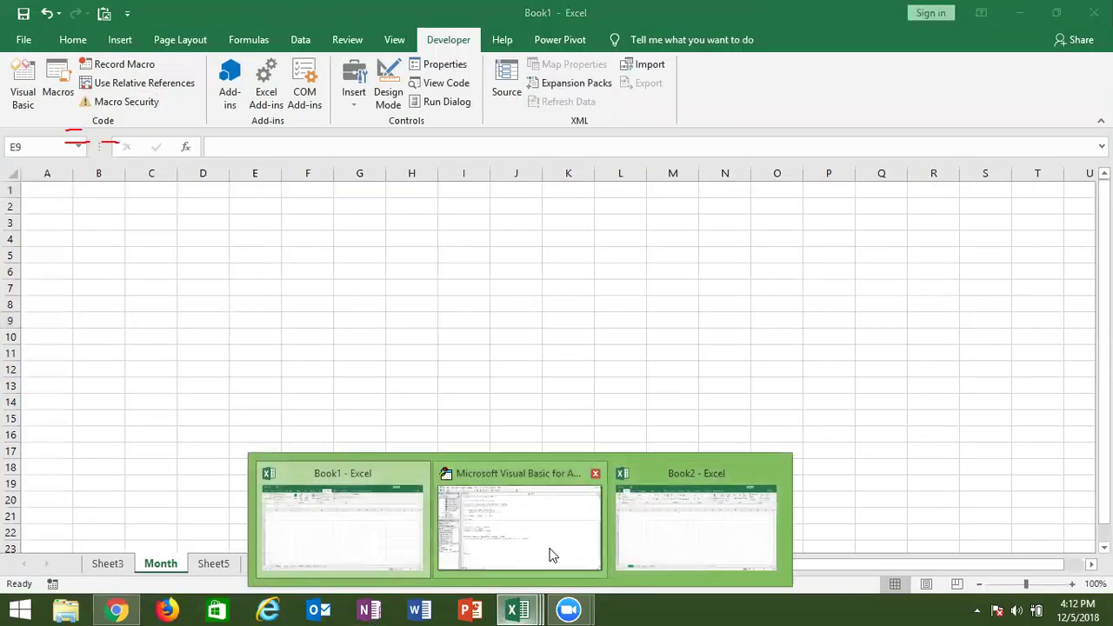
{"action": "left_click", "coordinate": [551, 553]}
{"action": "type", "text": "range(\"A1\")"}
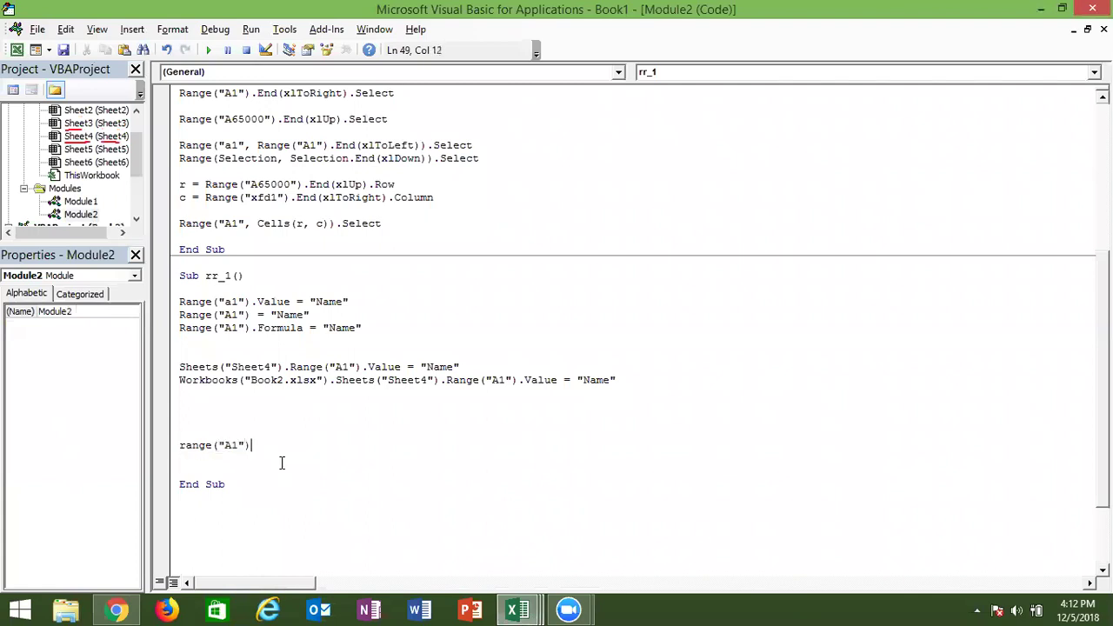
{"action": "type", "text": "."}
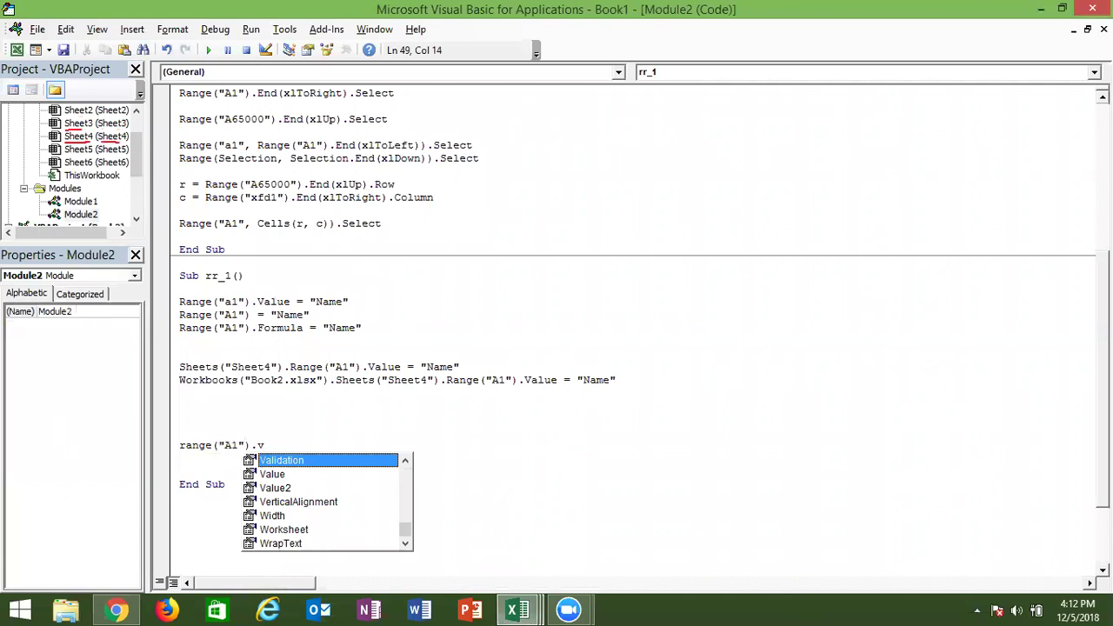
{"action": "type", "text": "v"}
Complete the line Range("A1").Value = Range("h1").Value using IntelliSense.
{"action": "key", "text": "Tab"}
{"action": "type", "text": "=range"}
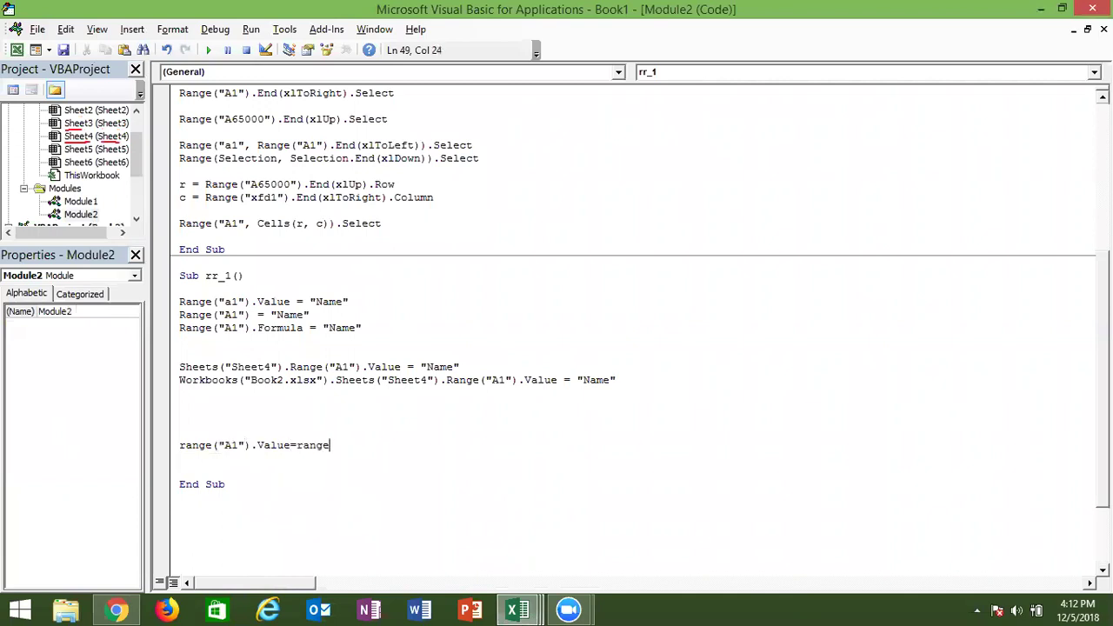
{"action": "type", "text": "(\"h1\")."}
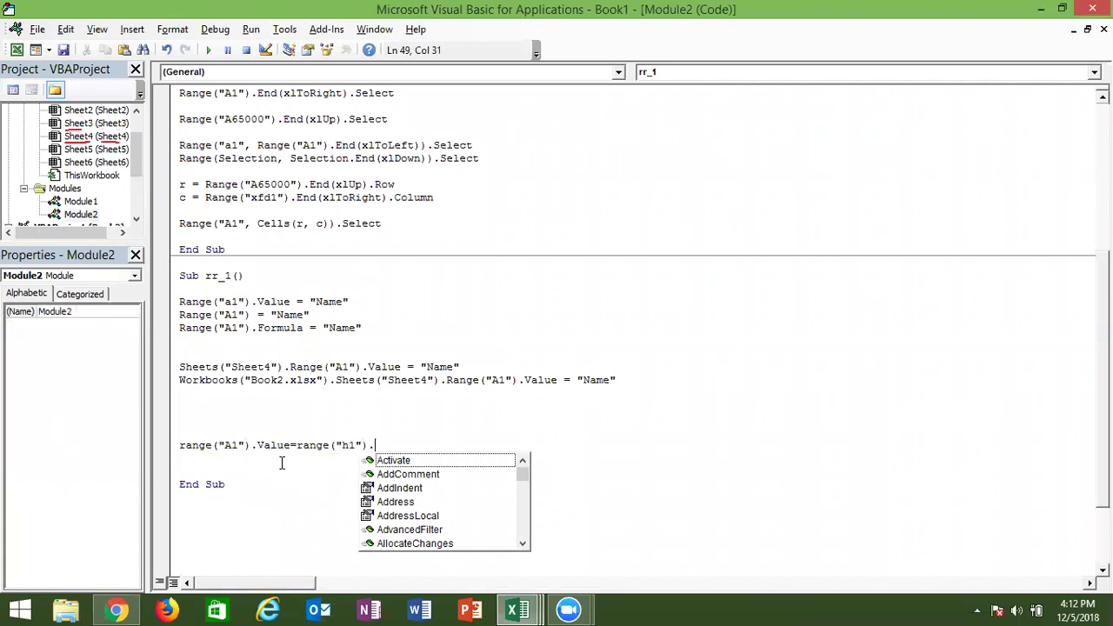
{"action": "type", "text": "v"}
{"action": "key", "text": "Down"}
{"action": "key", "text": "Tab"}
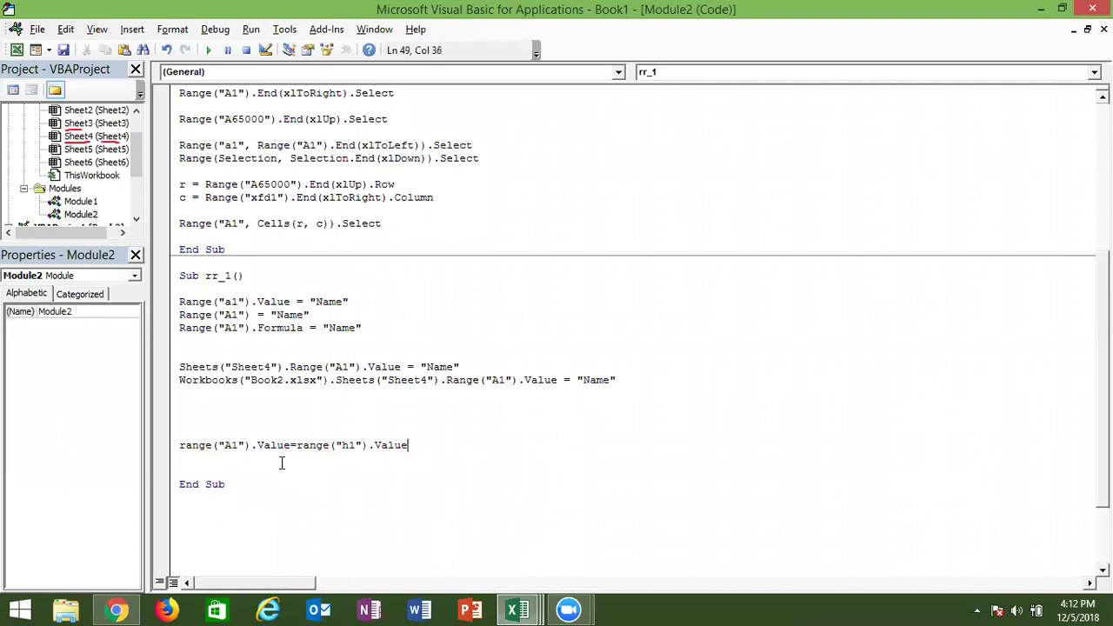
{"action": "left_click", "coordinate": [265, 470]}
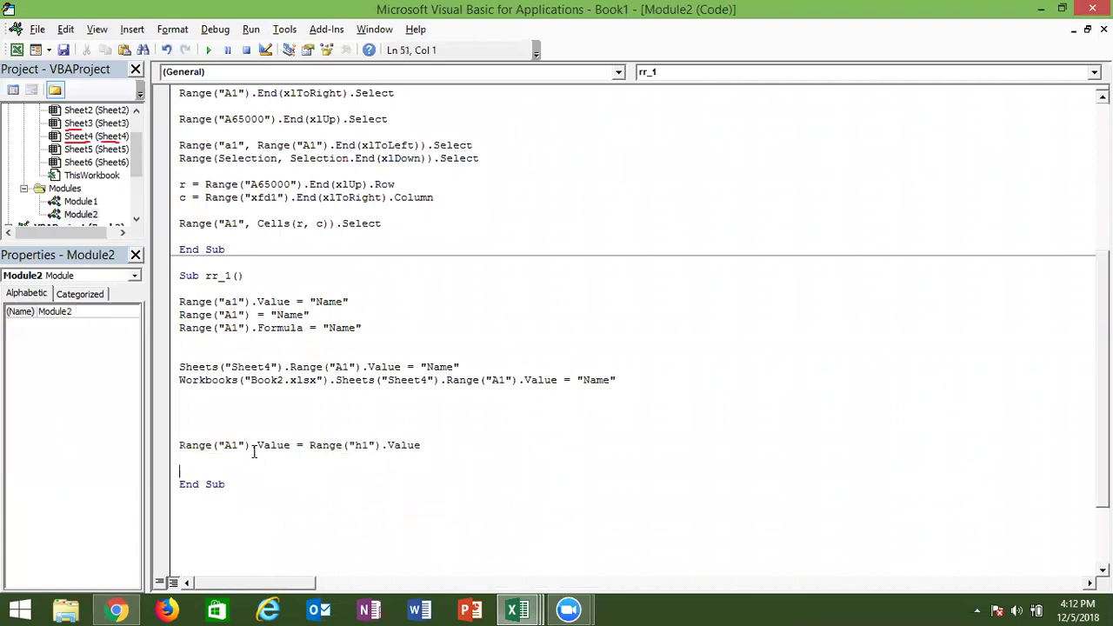
Highlight the Range("A1").Value target and the Range("h1").Value source to explain each side.
{"action": "left_click_drag", "start_coordinate": [290, 445], "coordinate": [171, 446]}
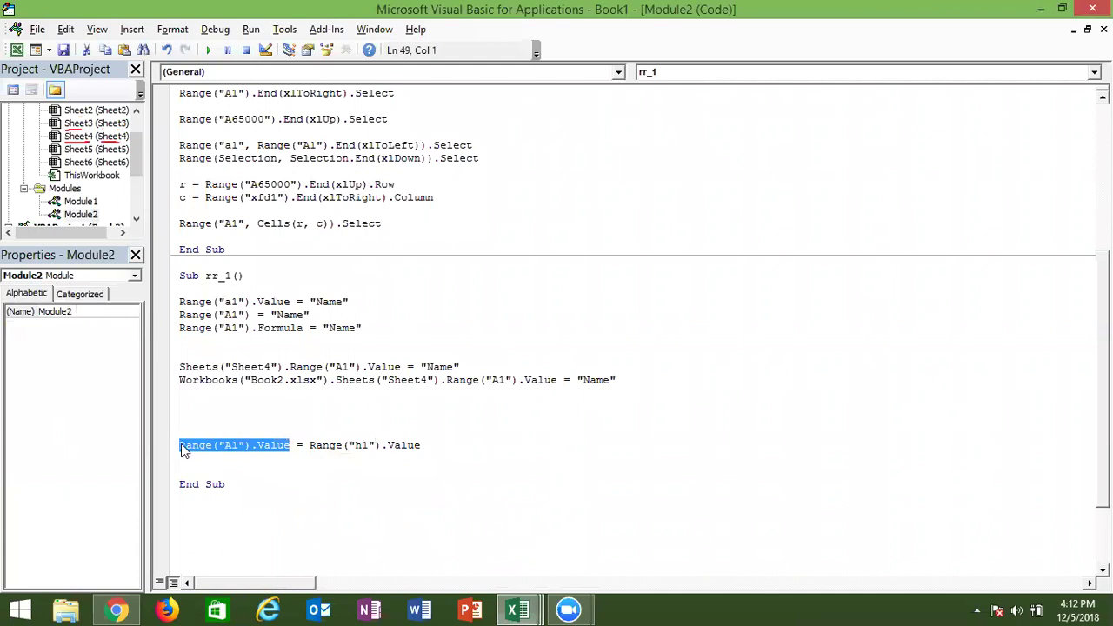
{"action": "left_click_drag", "start_coordinate": [309, 445], "coordinate": [463, 446]}
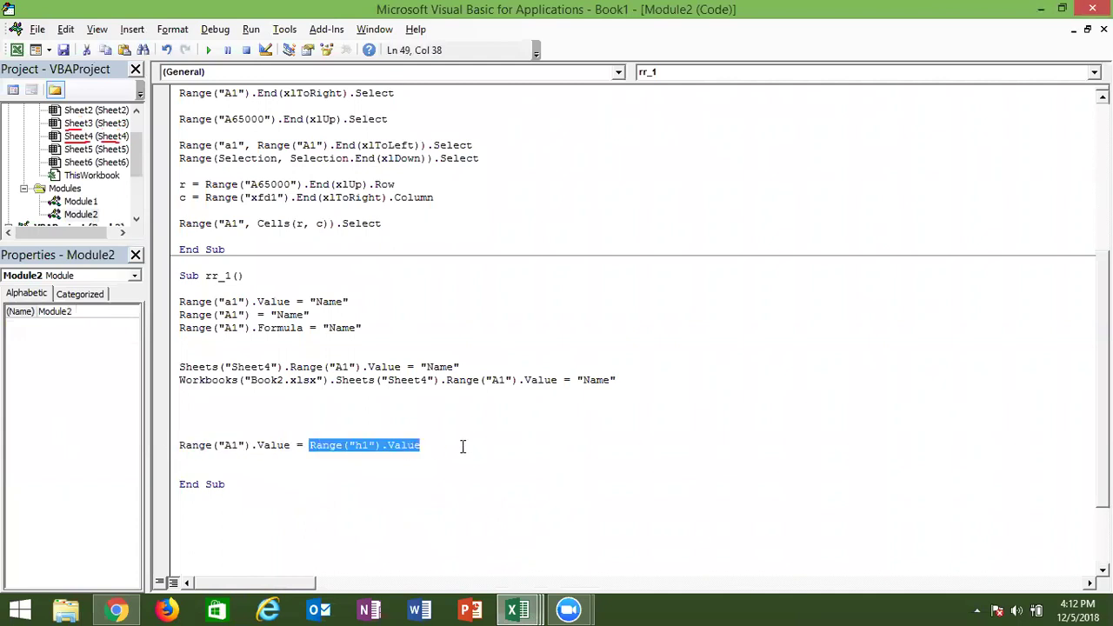
{"action": "left_click", "coordinate": [283, 445]}
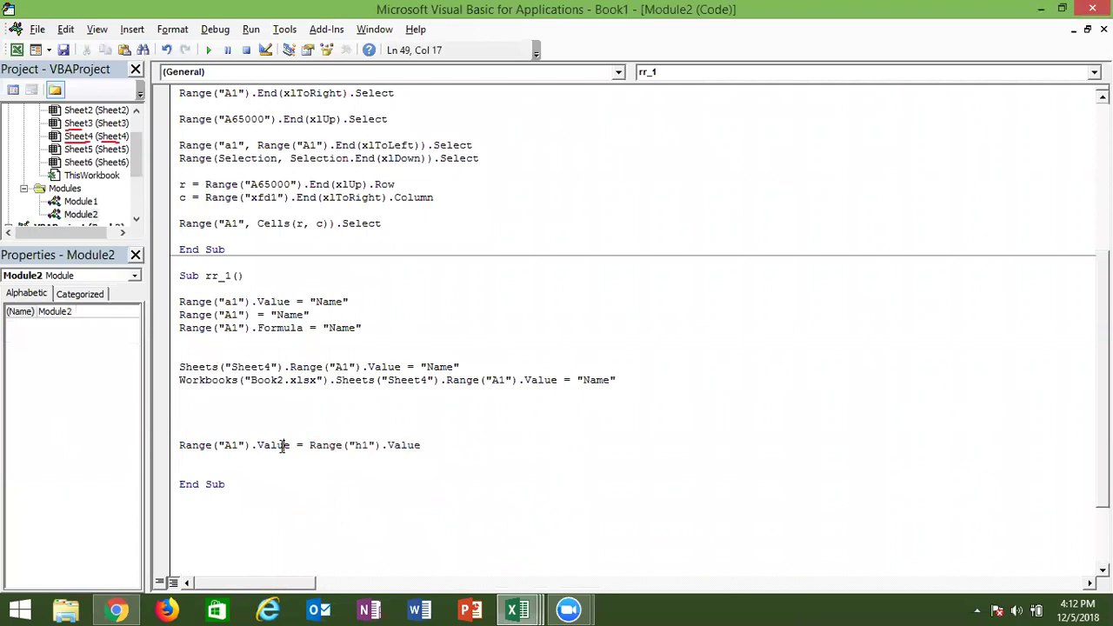
{"action": "left_click_drag", "start_coordinate": [293, 445], "coordinate": [174, 446]}
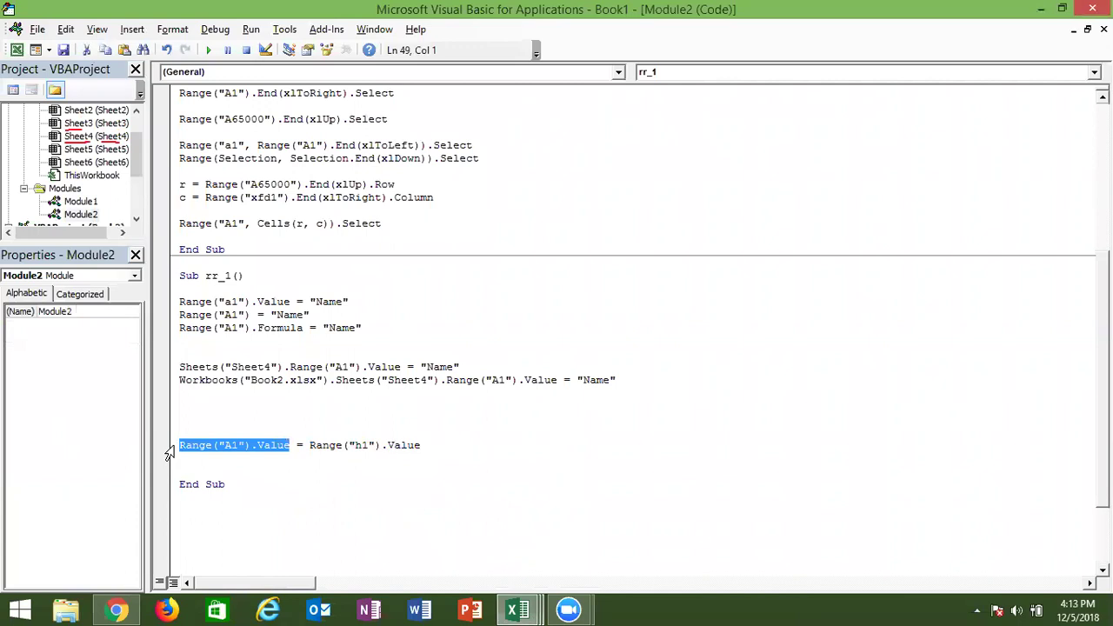
Delete the extra blank lines between the Workbooks line and the Range line.
{"action": "left_click", "coordinate": [169, 453]}
{"action": "key", "text": "Up"}
{"action": "key", "text": "Up"}
{"action": "key", "text": "Up"}
{"action": "key", "text": "Up"}
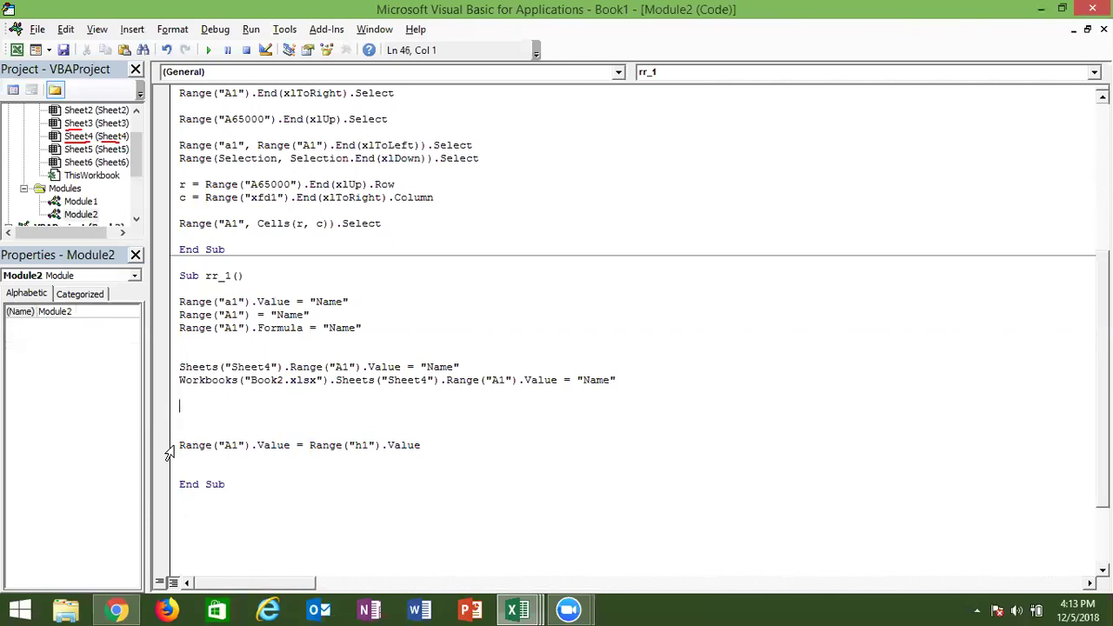
{"action": "key", "text": "Up"}
{"action": "key", "text": "Up"}
{"action": "key", "text": "Delete"}
{"action": "key", "text": "Delete"}
{"action": "key", "text": "Delete"}
{"action": "key", "text": "Down"}
{"action": "key", "text": "Down"}
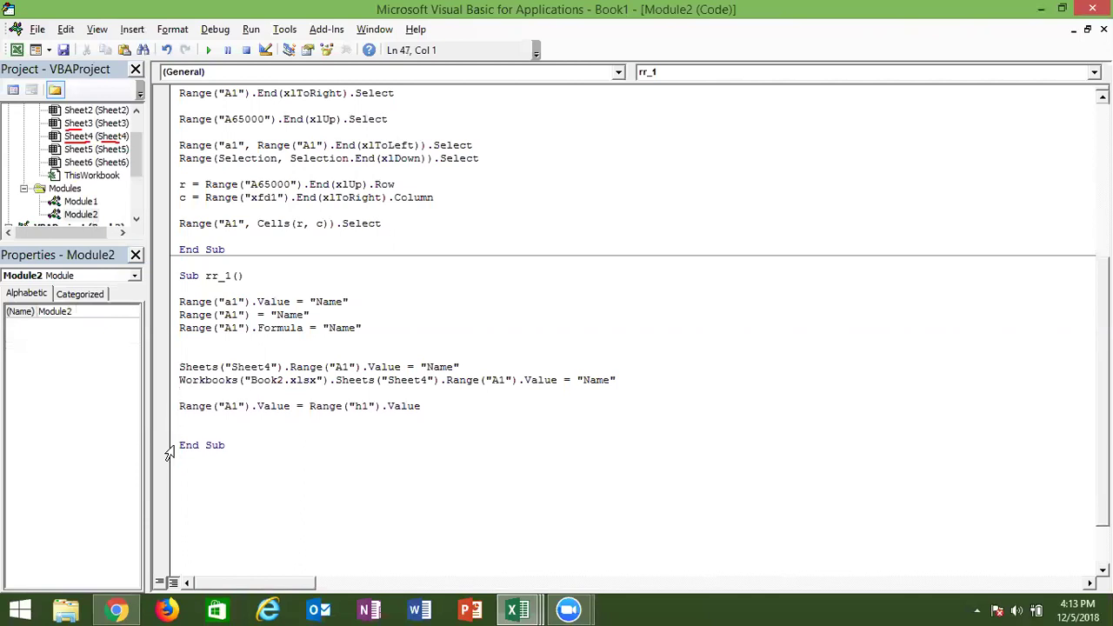
{"action": "key", "text": "Down"}
Select the whole Range("A1").Value = Range("h1").Value line for copying, then switch to Excel.
{"action": "key", "text": "Up"}
{"action": "key", "text": "Up"}
{"action": "key", "text": "shift+Down"}
{"action": "key", "text": "shift+Up"}
{"action": "key", "text": "shift+Down"}
{"action": "key", "text": "alt+F11"}
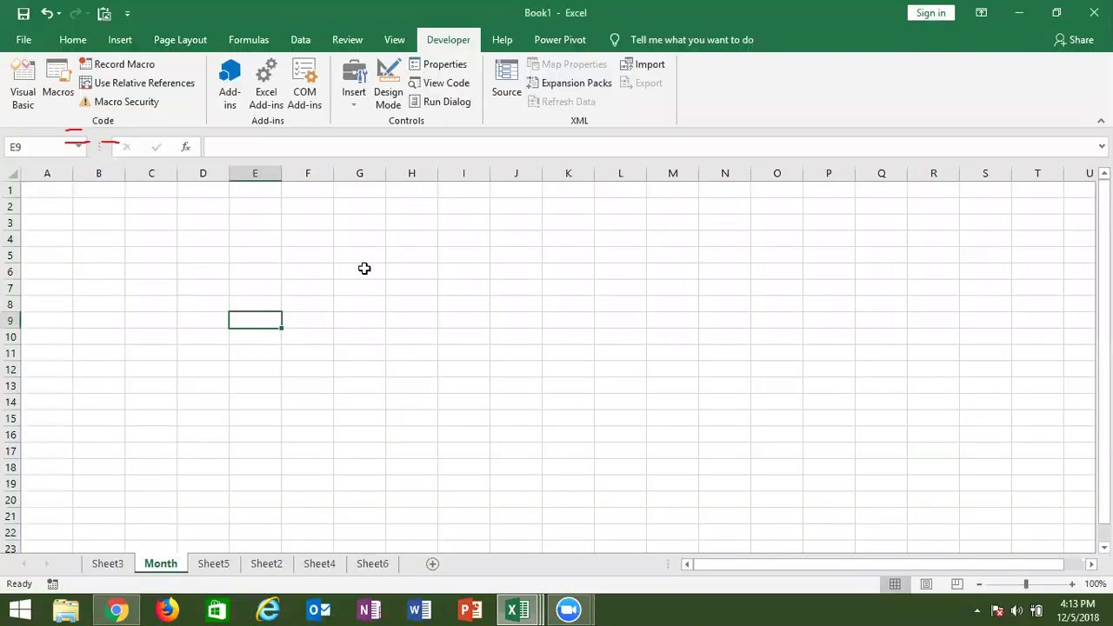
Enter =20+50 in H1 on Book1's Month sheet so it shows 70.
{"action": "left_click", "coordinate": [413, 191]}
{"action": "type", "text": "="}
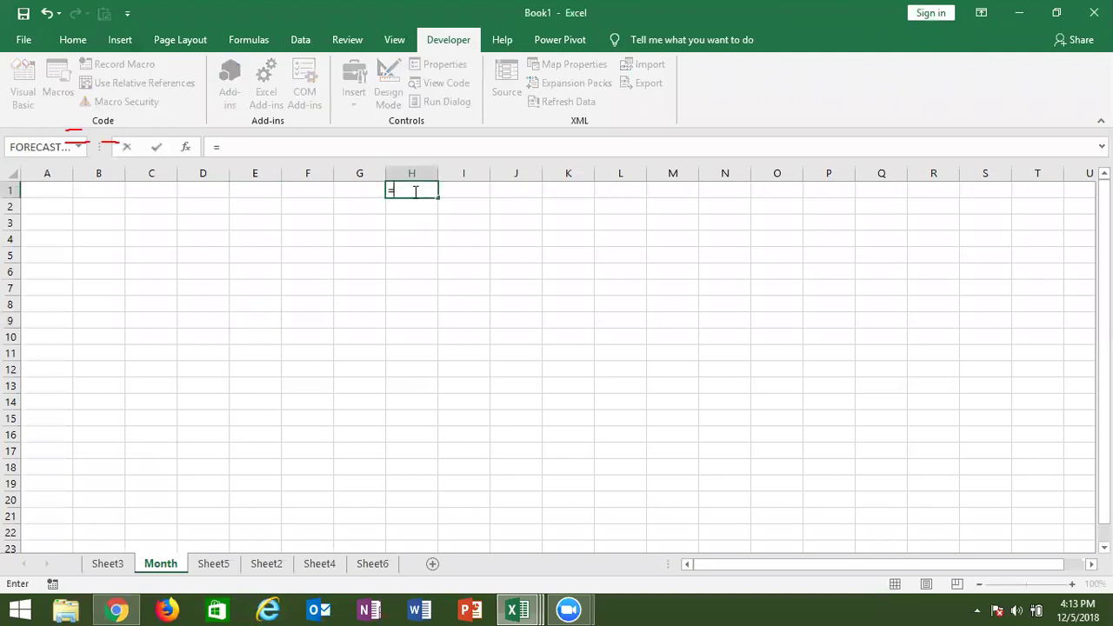
{"action": "type", "text": "20+50"}
{"action": "key", "text": "Return"}
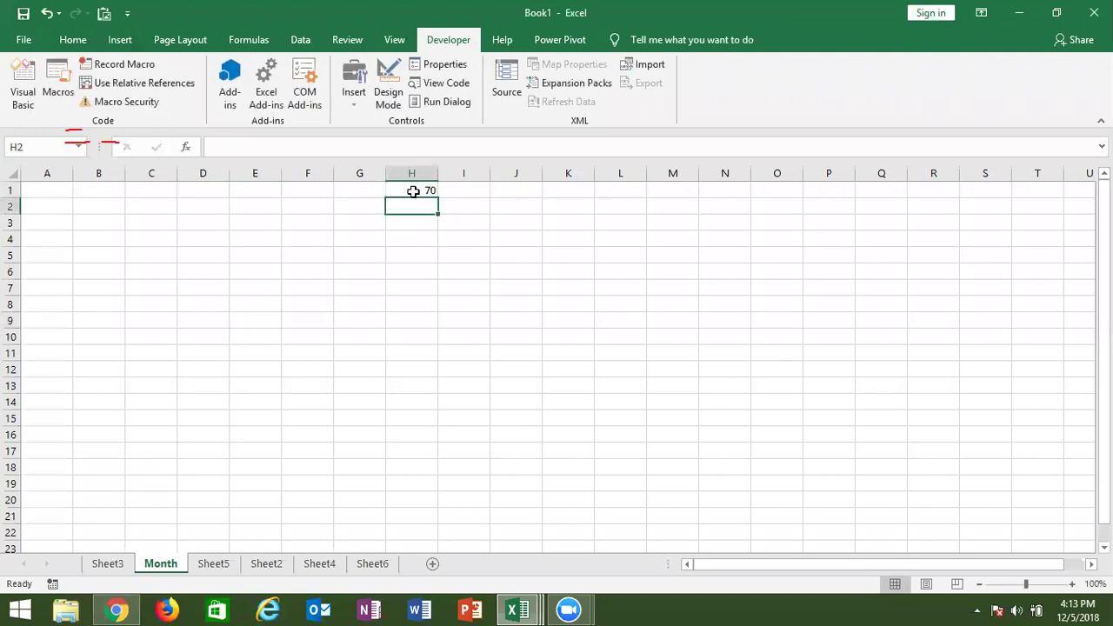
{"action": "key", "text": "alt+Tab"}
{"action": "key", "text": "shift+Up"}
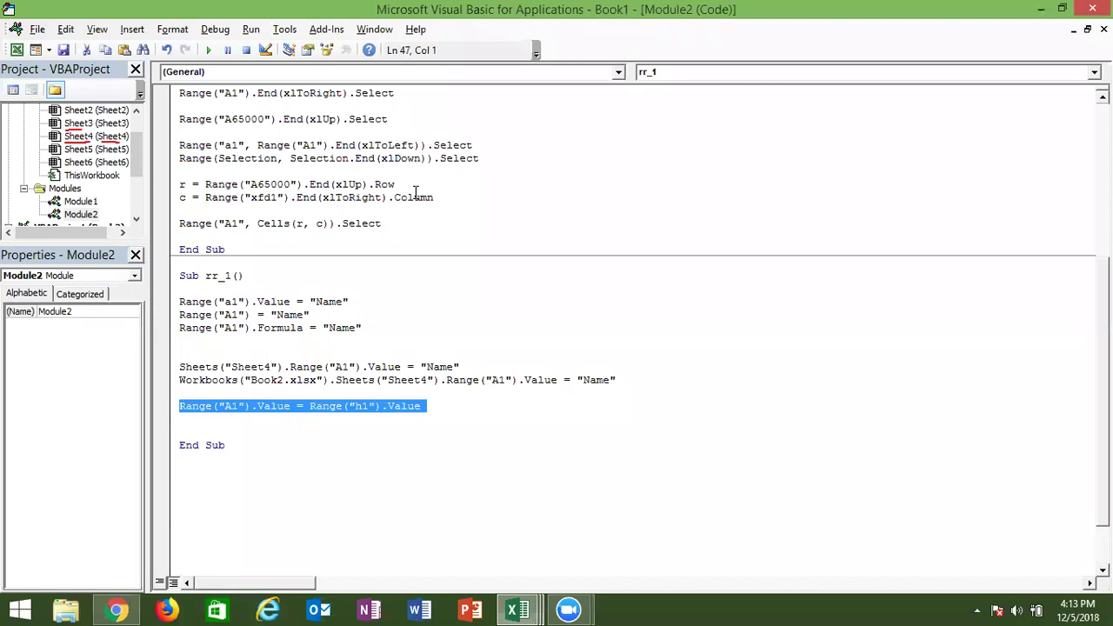
{"action": "key", "text": "alt+Tab"}
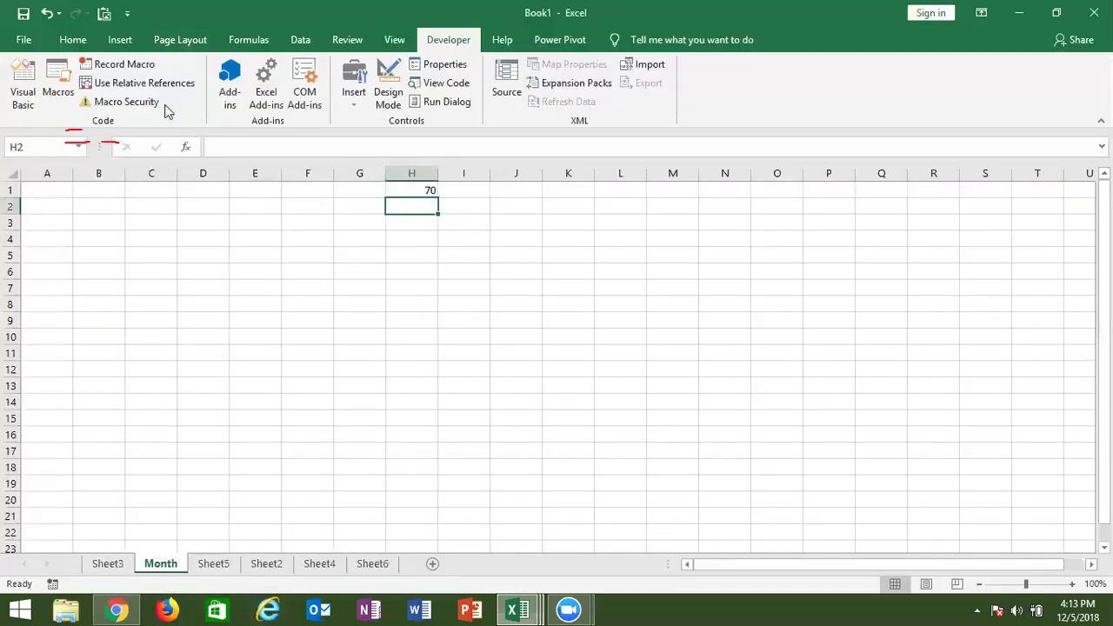
Enter 70 in A1, then paste a duplicate Range line into rr_1.
{"action": "left_click", "coordinate": [64, 180]}
{"action": "left_click", "coordinate": [60, 192]}
{"action": "type", "text": "70"}
{"action": "key", "text": "Return"}
{"action": "key", "text": "alt+Tab"}
{"action": "key", "text": "ctrl+c"}
{"action": "key", "text": "ctrl+v"}
{"action": "key", "text": "ctrl+v"}
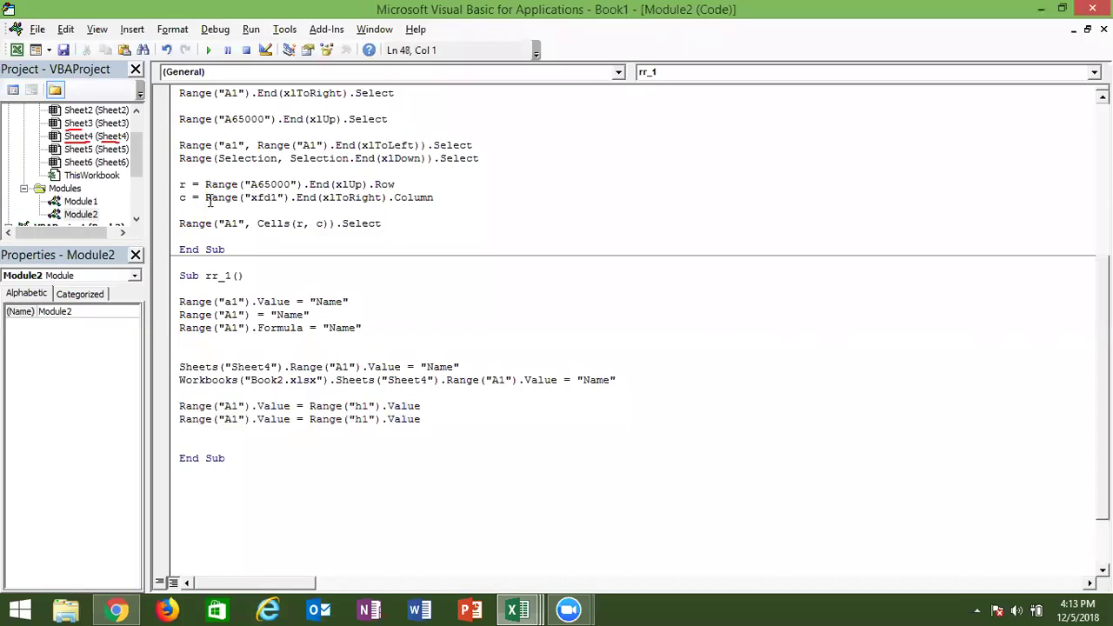
Change the copied line to Range("A1").Value = Range("h1").Formula.
{"action": "double_click", "coordinate": [402, 419]}
{"action": "key", "text": "BackSpace"}
{"action": "key", "text": "BackSpace"}
{"action": "type", "text": ".fo"}
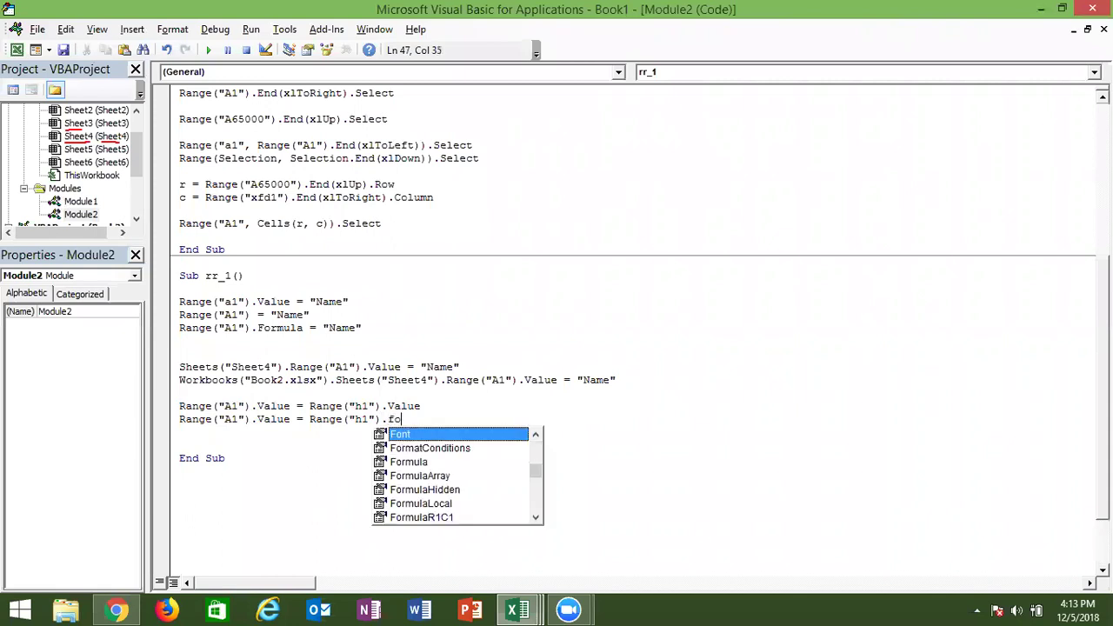
{"action": "key", "text": "Down"}
{"action": "key", "text": "Down"}
{"action": "key", "text": "Return"}
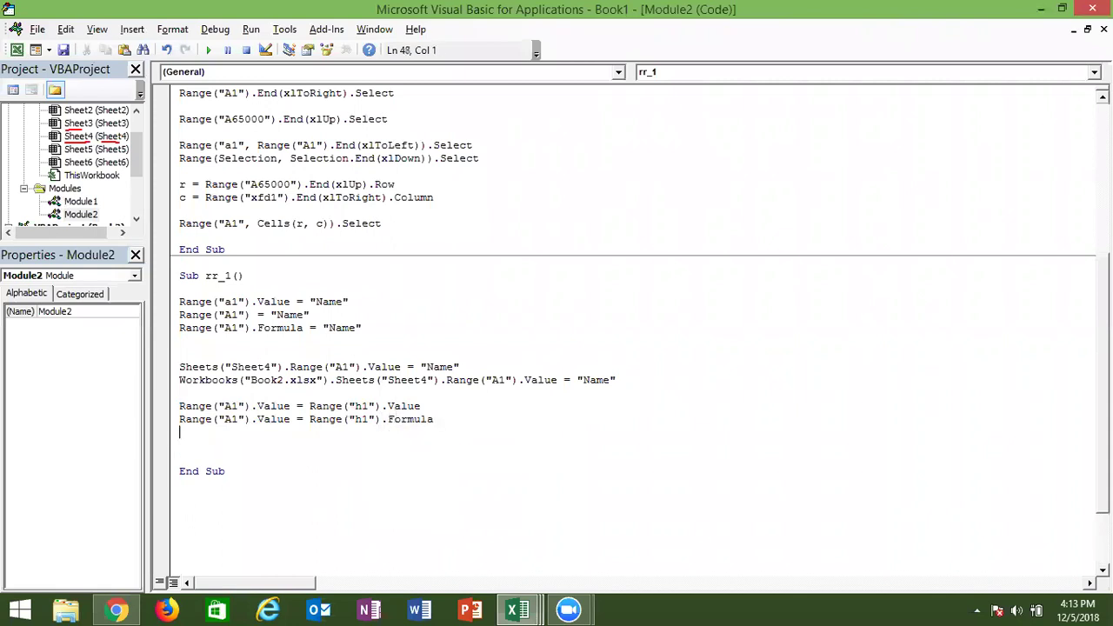
Replace A1 on the Month sheet with =20+50, showing 70, then return to the code.
{"action": "key", "text": "alt+F11"}
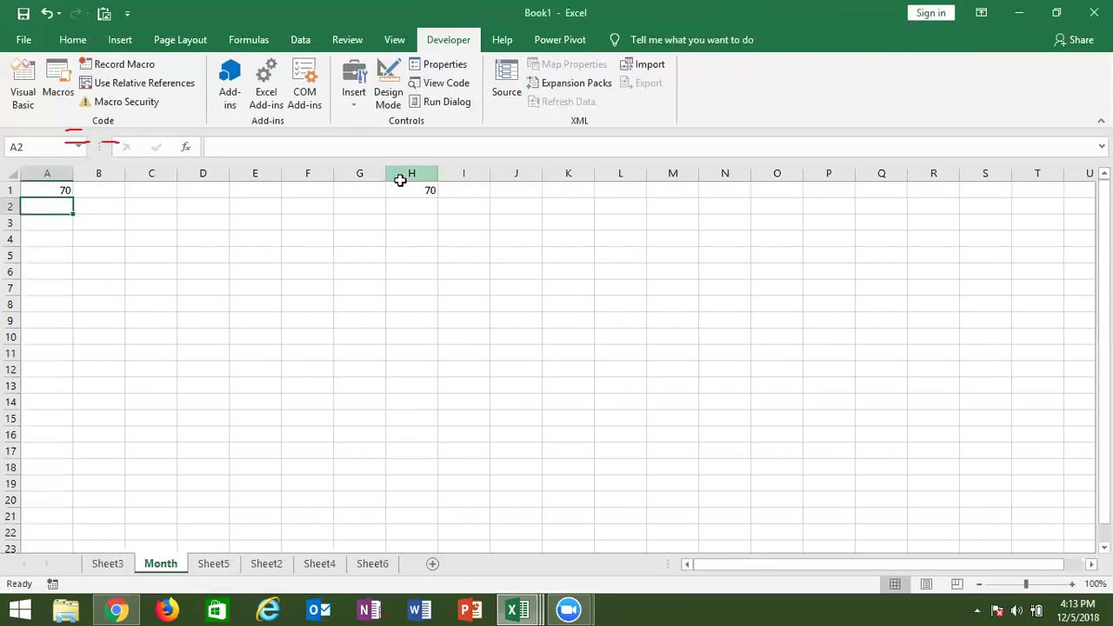
{"action": "left_click", "coordinate": [400, 176]}
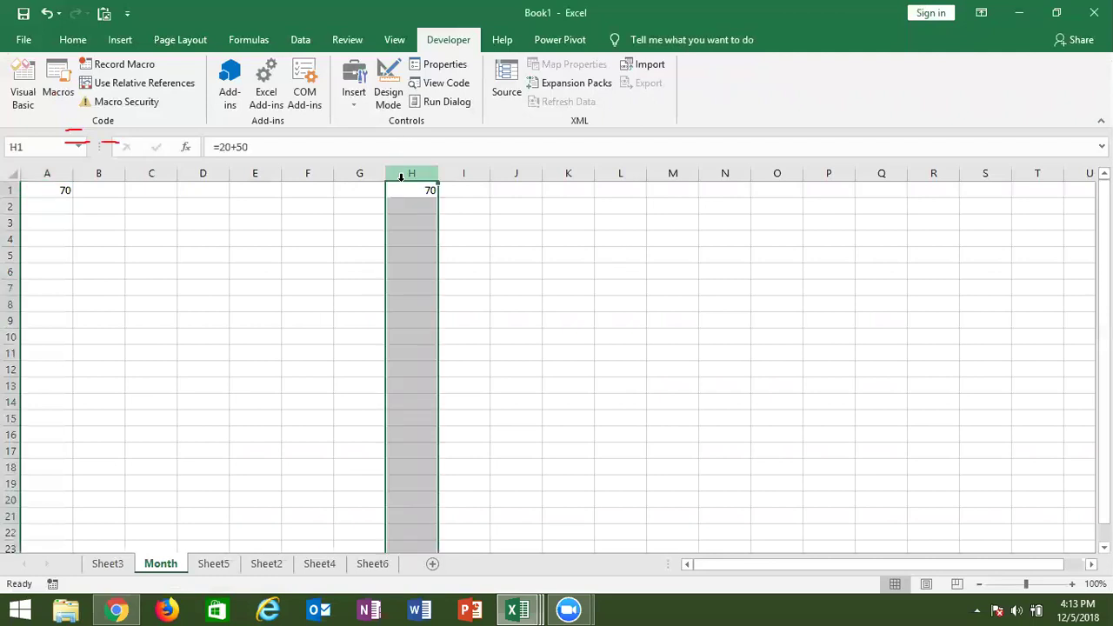
{"action": "double_click", "coordinate": [44, 188]}
{"action": "type", "text": "=20+50"}
{"action": "key", "text": "Return"}
{"action": "key", "text": "Up"}
{"action": "key", "text": "Right"}
{"action": "key", "text": "Right"}
{"action": "key", "text": "Right"}
{"action": "key", "text": "Right"}
{"action": "key", "text": "Right"}
{"action": "key", "text": "Right"}
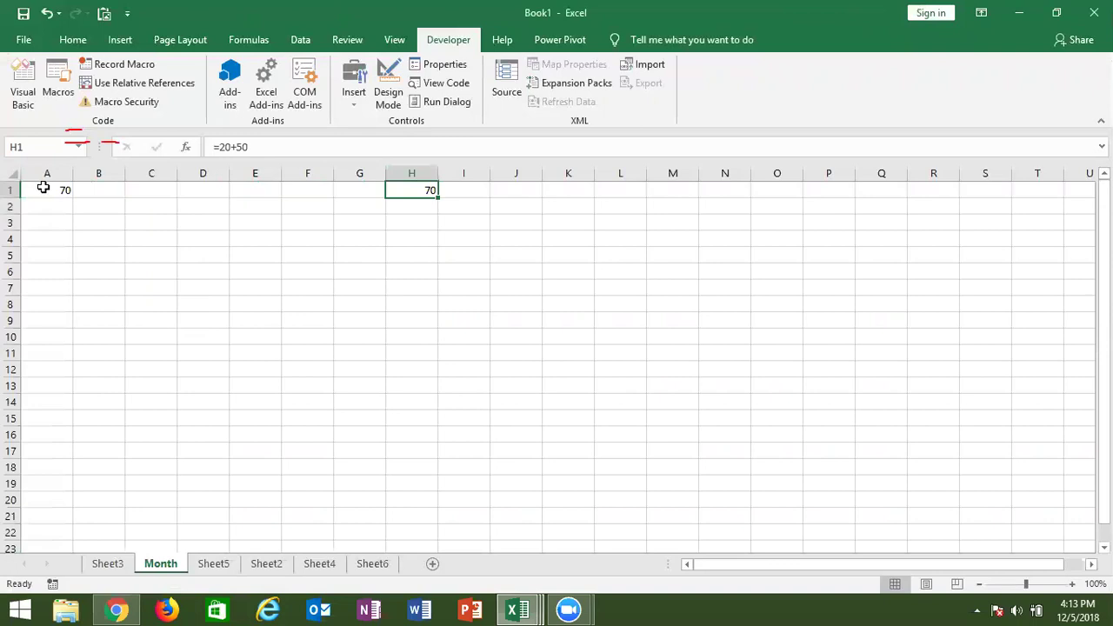
{"action": "key", "text": "alt+F11"}
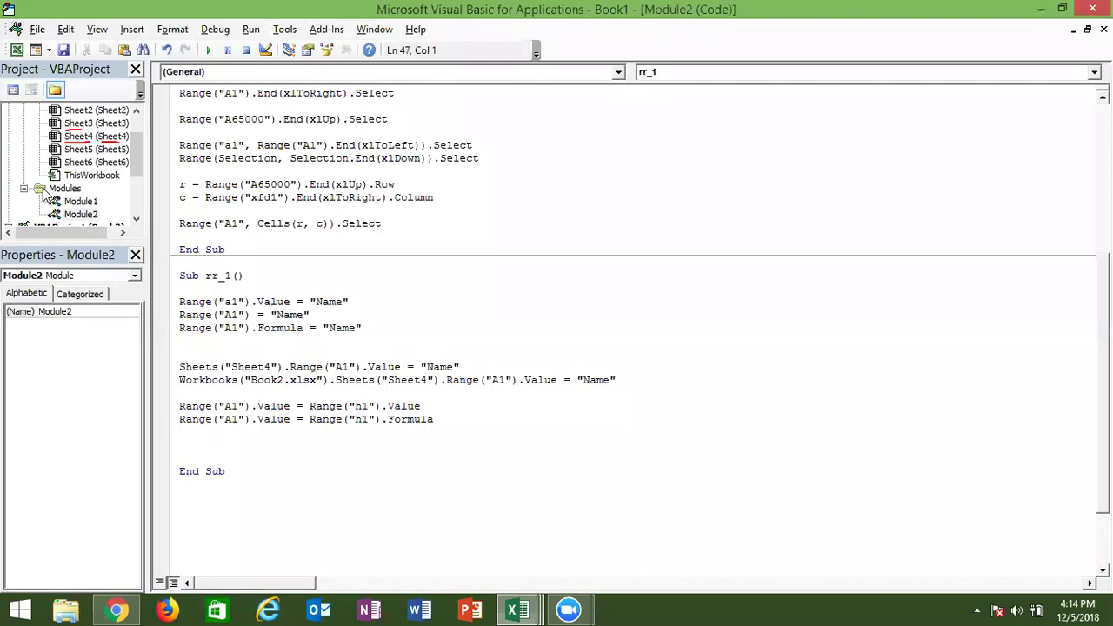
Select the two rr_1 lines that read from h1, then move to the blank line below.
{"action": "key", "text": "shift+Down"}
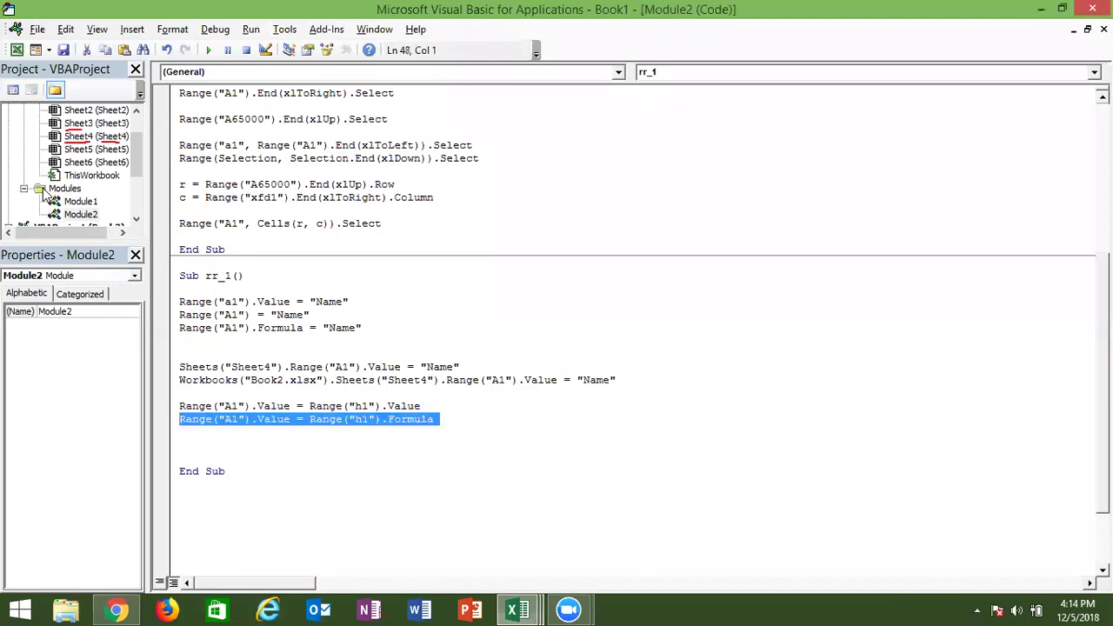
{"action": "key", "text": "Up"}
{"action": "key", "text": "Up"}
{"action": "key", "text": "shift+Down"}
{"action": "key", "text": "shift+Down"}
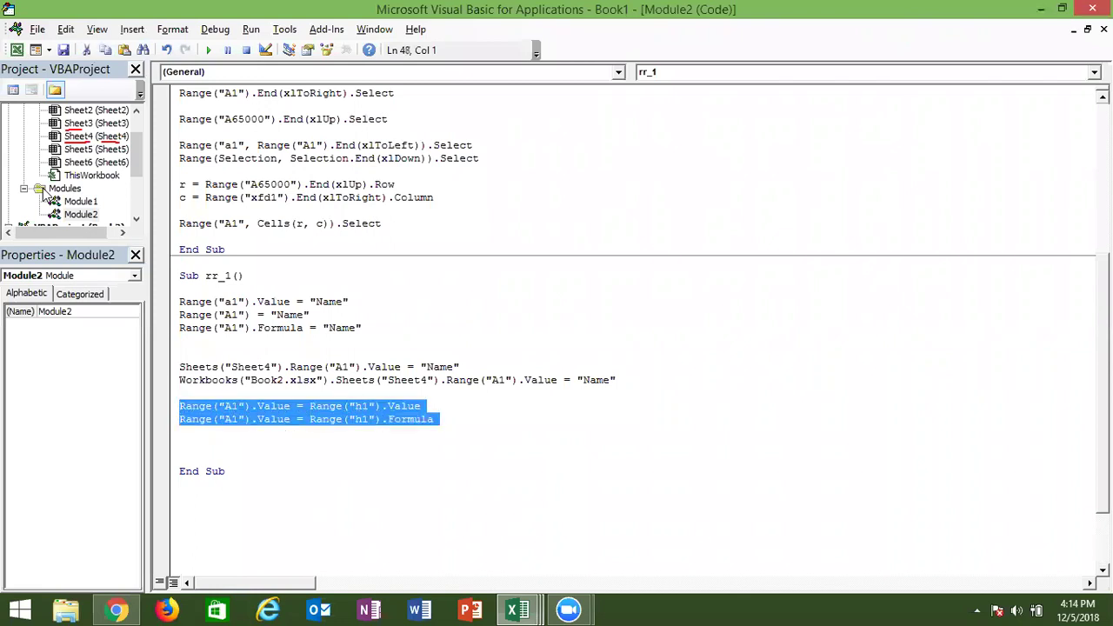
{"action": "key", "text": "Down"}
{"action": "key", "text": "alt+F11"}
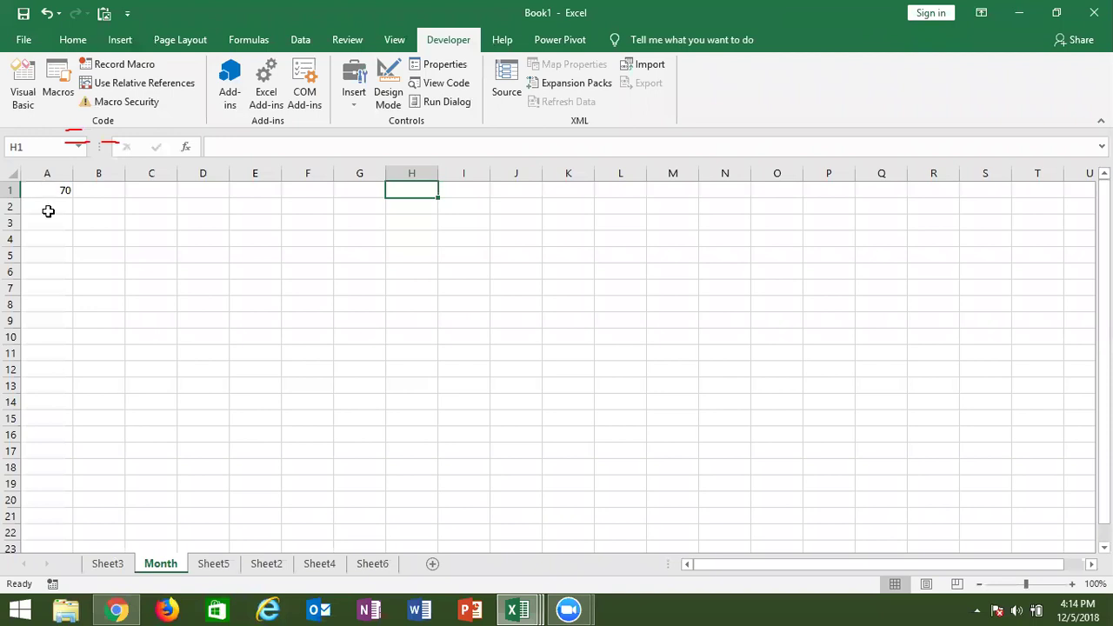
Enter 85, 36, 52 and 63 in A2:A5 and try totalling the column in A6.
{"action": "left_click", "coordinate": [48, 208]}
{"action": "type", "text": "85 36 52 63"}
{"action": "key", "text": "Return"}
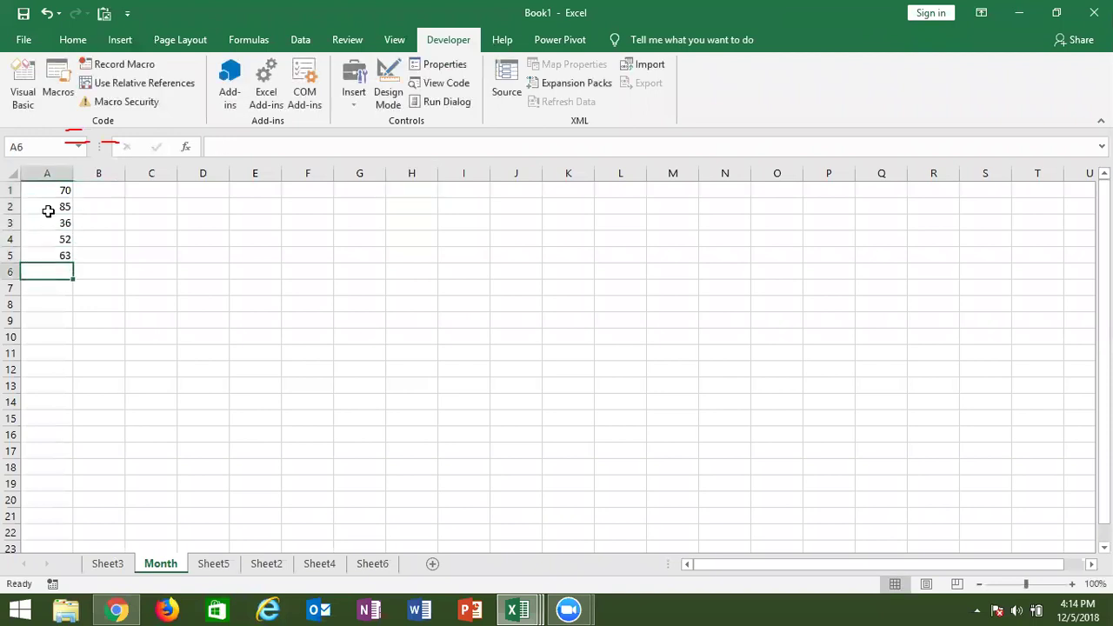
{"action": "type", "text": "=SUM("}
{"action": "key", "text": "Up"}
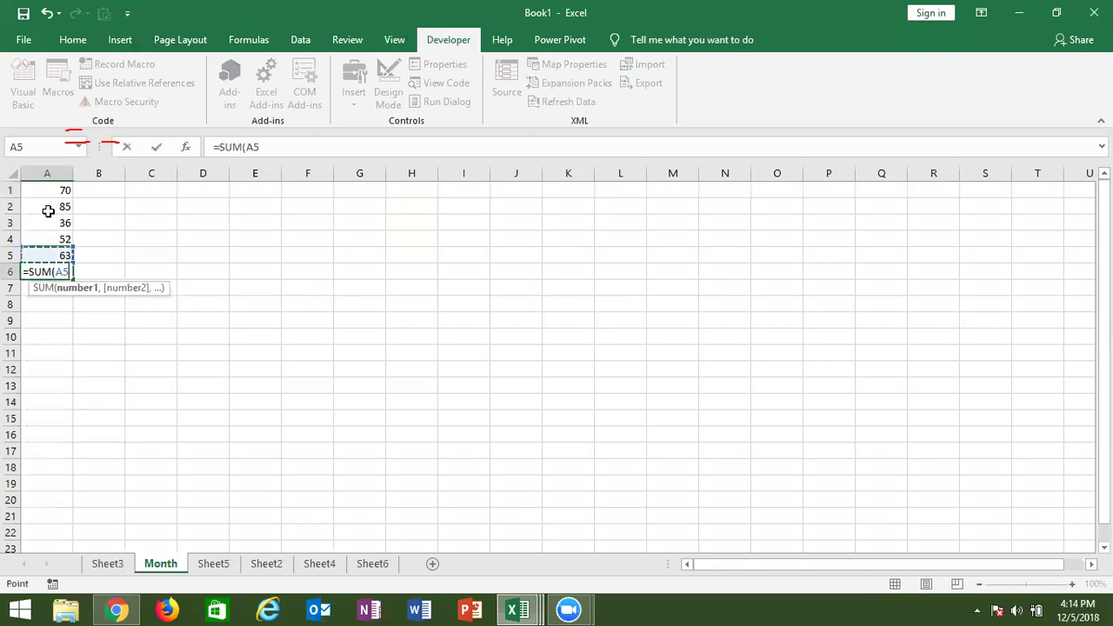
{"action": "key", "text": "shift+Up"}
{"action": "key", "text": "shift+Up"}
{"action": "key", "text": "shift+Up"}
{"action": "key", "text": "shift+Up"}
{"action": "key", "text": "Return"}
{"action": "key", "text": "Up"}
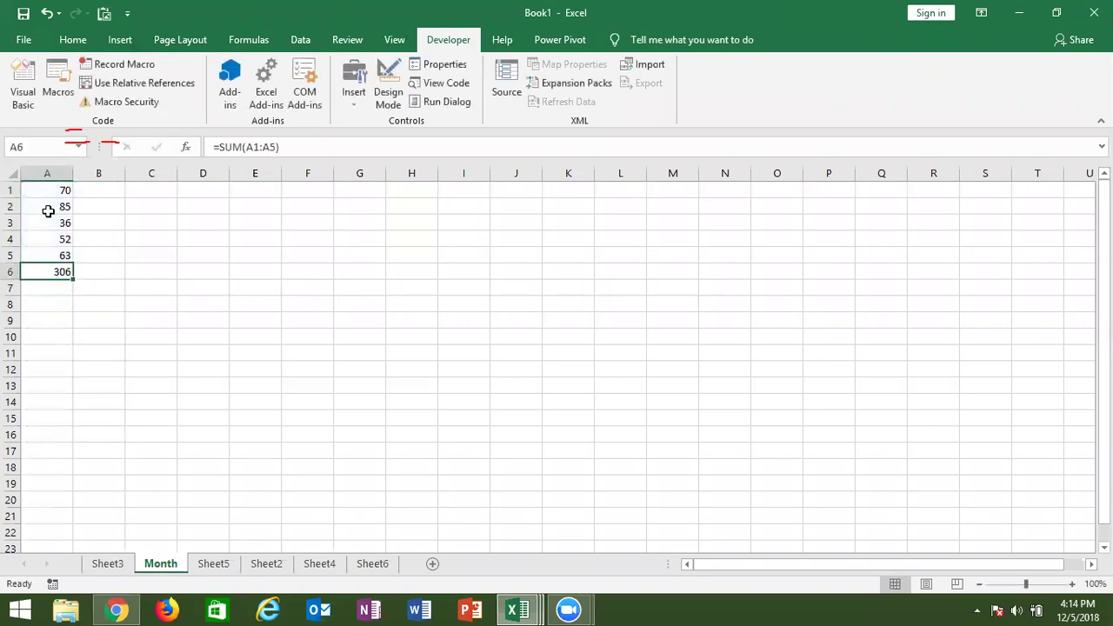
{"action": "key", "text": "Delete"}
{"action": "key", "text": "Up"}
{"action": "key", "text": "shift+Up"}
{"action": "key", "text": "shift+Up"}
{"action": "key", "text": "shift+Up"}
{"action": "key", "text": "Down"}
{"action": "type", "text": "352"}
{"action": "key", "text": "Return"}
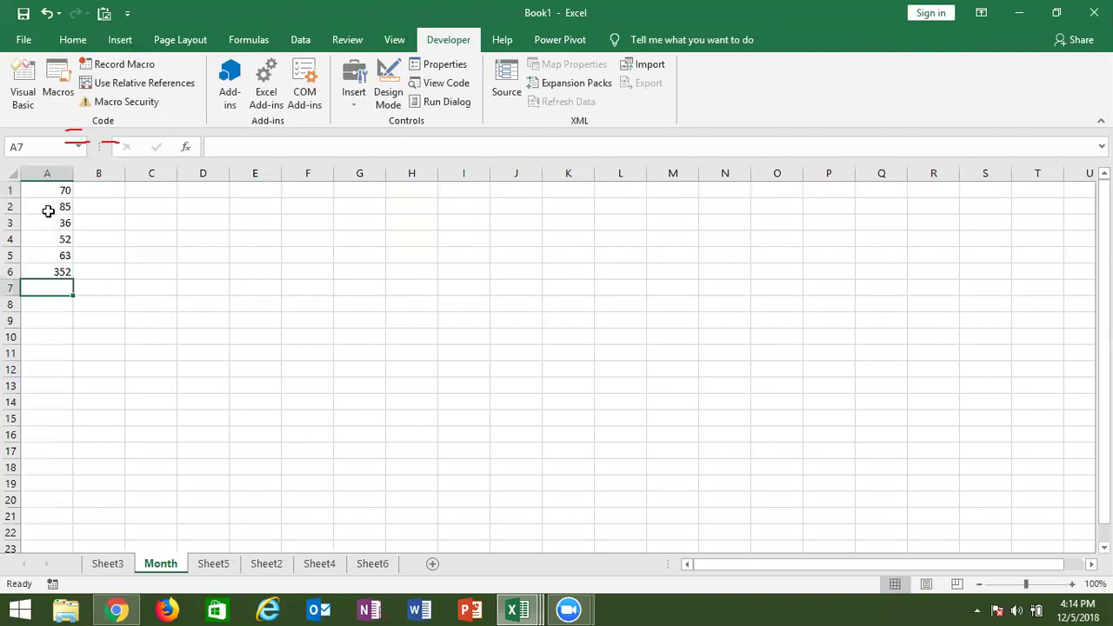
Total A1:A5 in A6 with AutoSum as =SUM(A1:A5), then begin a new range( line.
{"action": "key", "text": "Up"}
{"action": "key", "text": "Delete"}
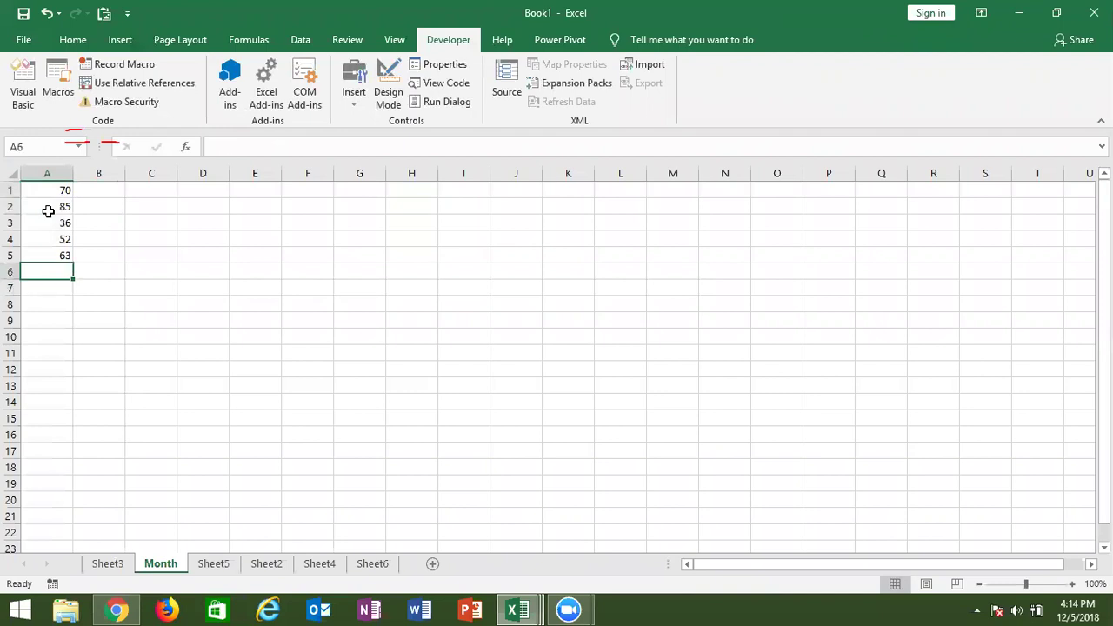
{"action": "key", "text": "alt+equal"}
{"action": "key", "text": "Return"}
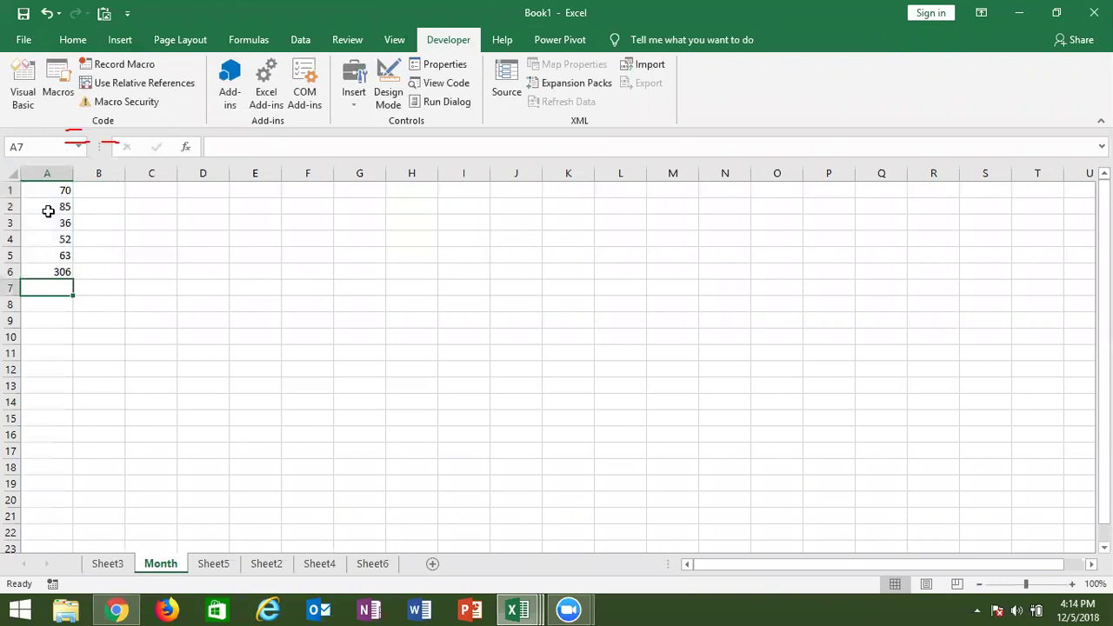
{"action": "key", "text": "Up"}
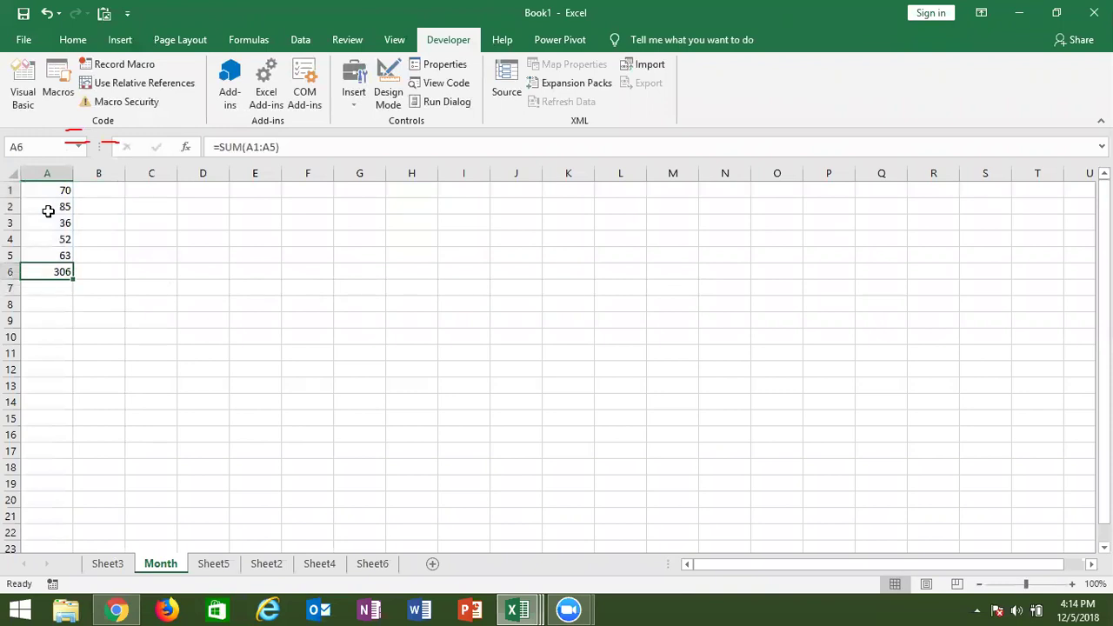
{"action": "left_click", "coordinate": [306, 145]}
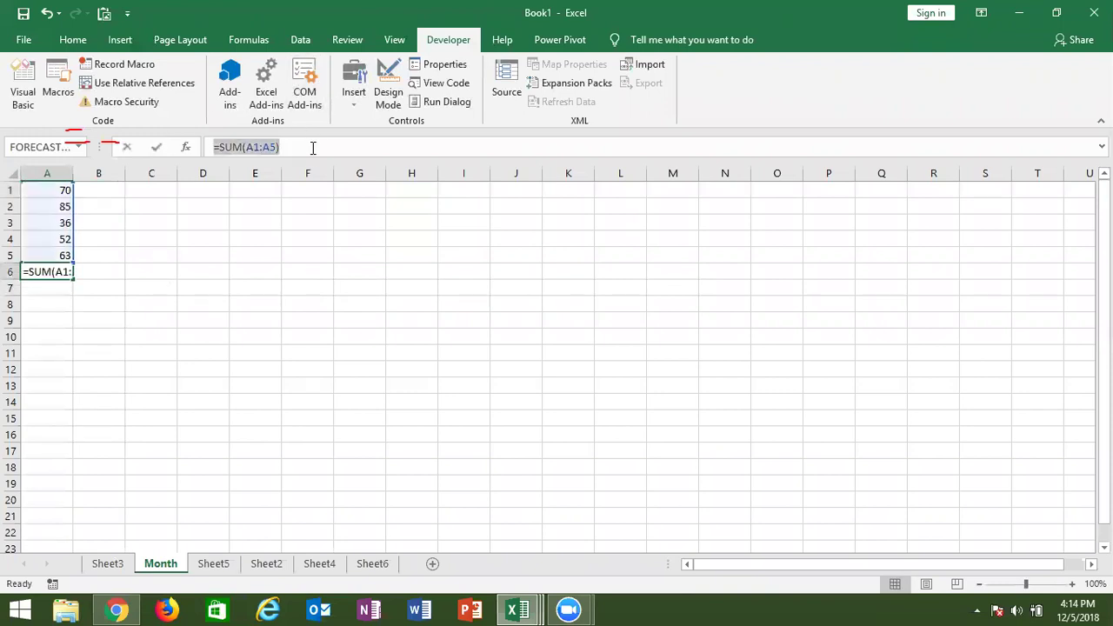
{"action": "key", "text": "Escape"}
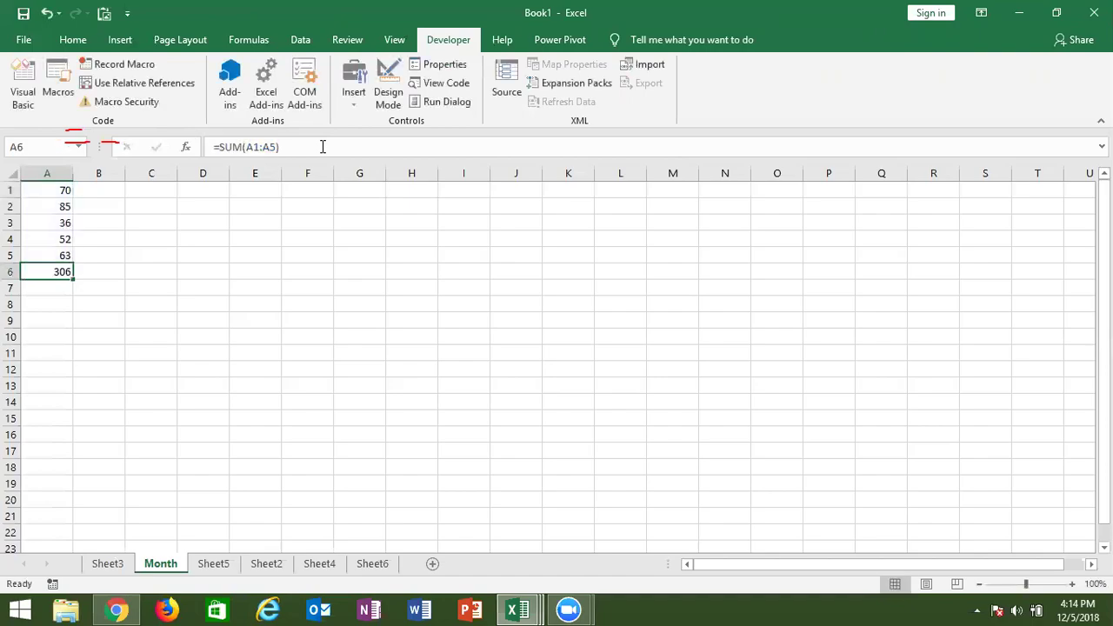
{"action": "key", "text": "alt+F11"}
{"action": "type", "text": "range"}
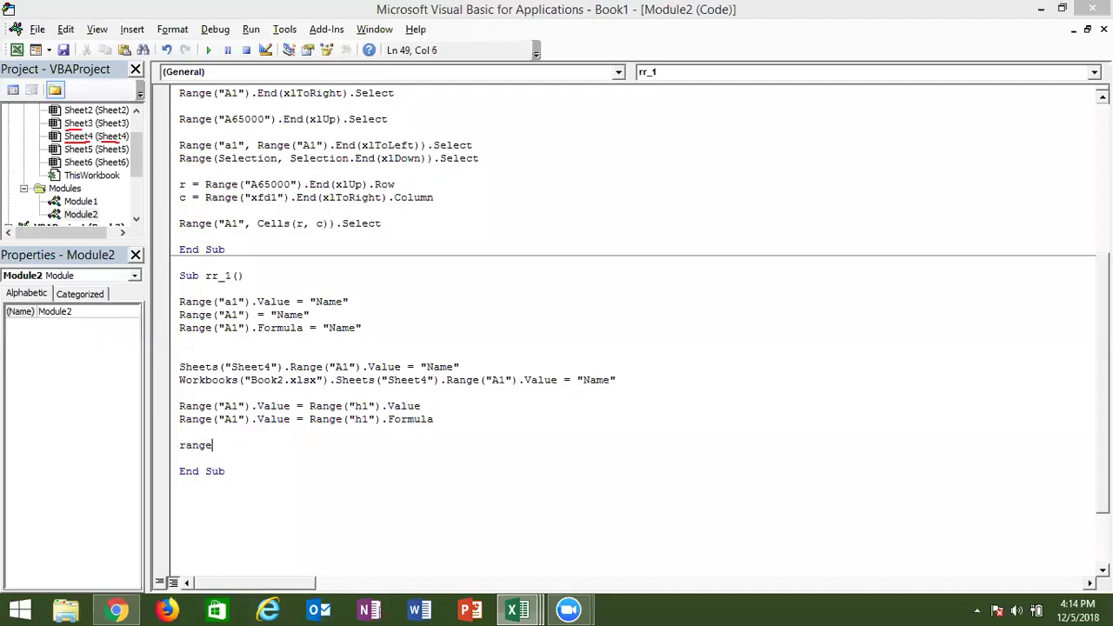
{"action": "type", "text": "("}
Add the line Range("a6").Value = "=SUM(A1:A5)" to rr_1.
{"action": "key", "text": "alt+F11"}
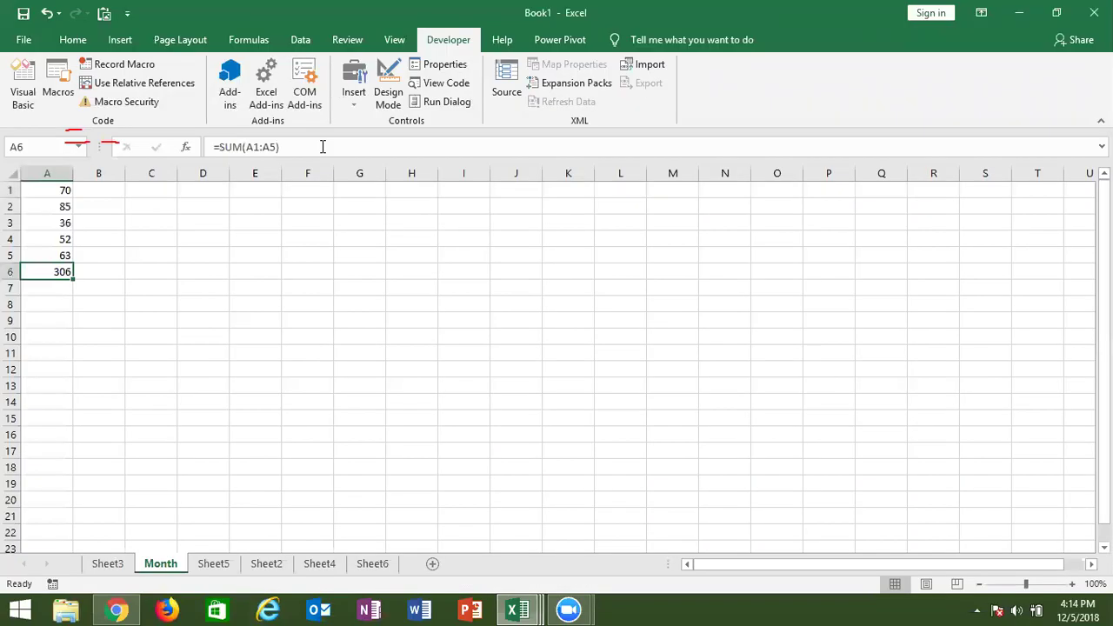
{"action": "key", "text": "alt+F11"}
{"action": "type", "text": "\"a6\")"}
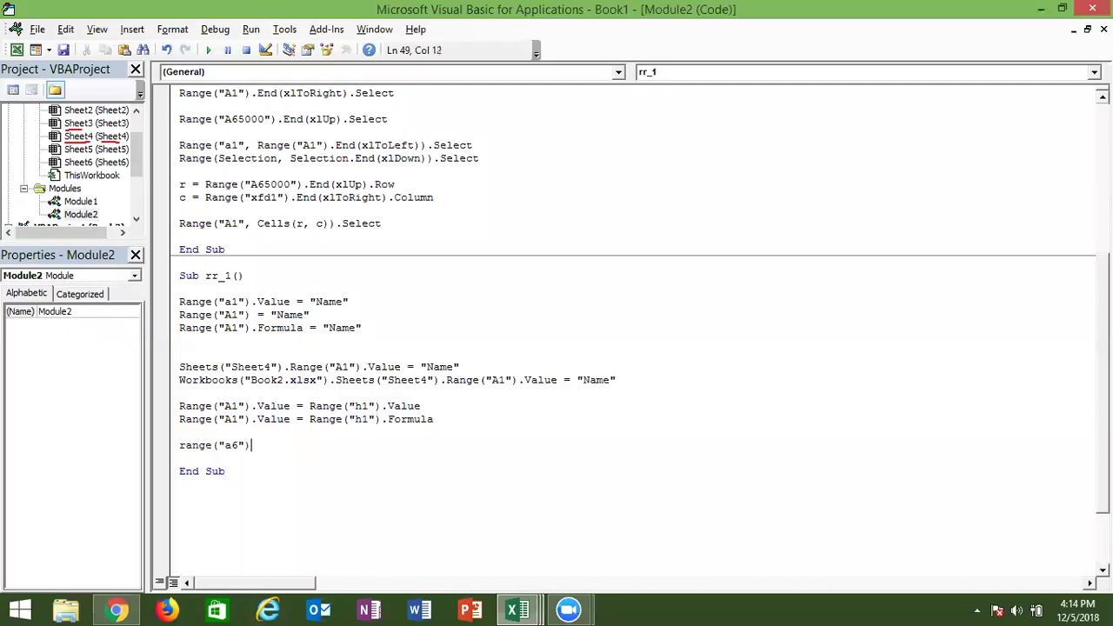
{"action": "type", "text": ".v"}
{"action": "key", "text": "Down"}
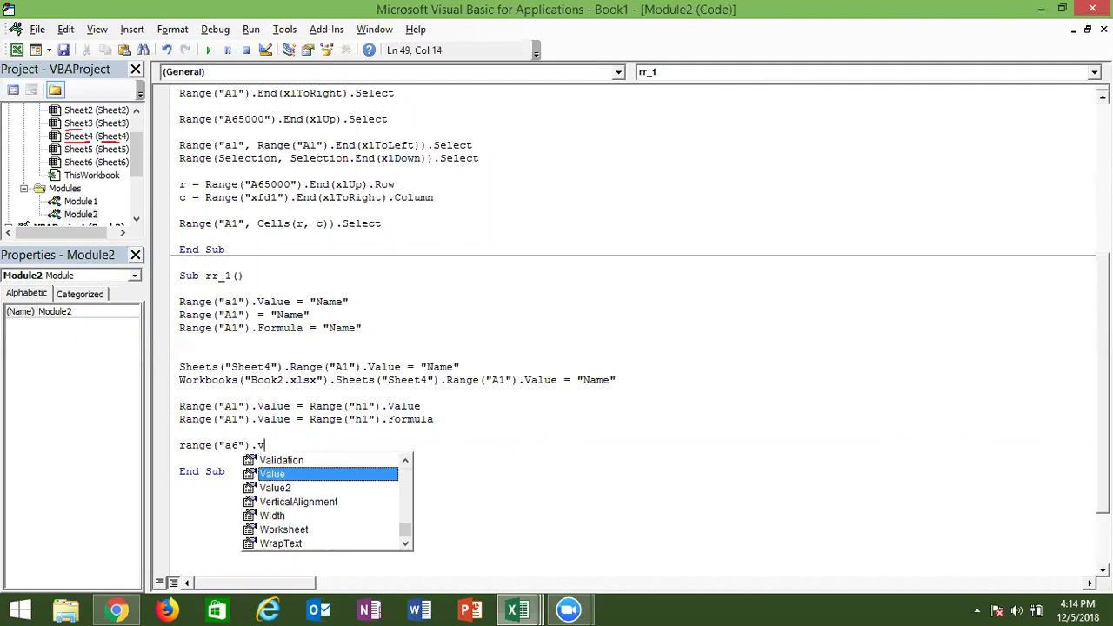
{"action": "key", "text": "Tab"}
{"action": "type", "text": "=\"=SUM(A1:A5)\""}
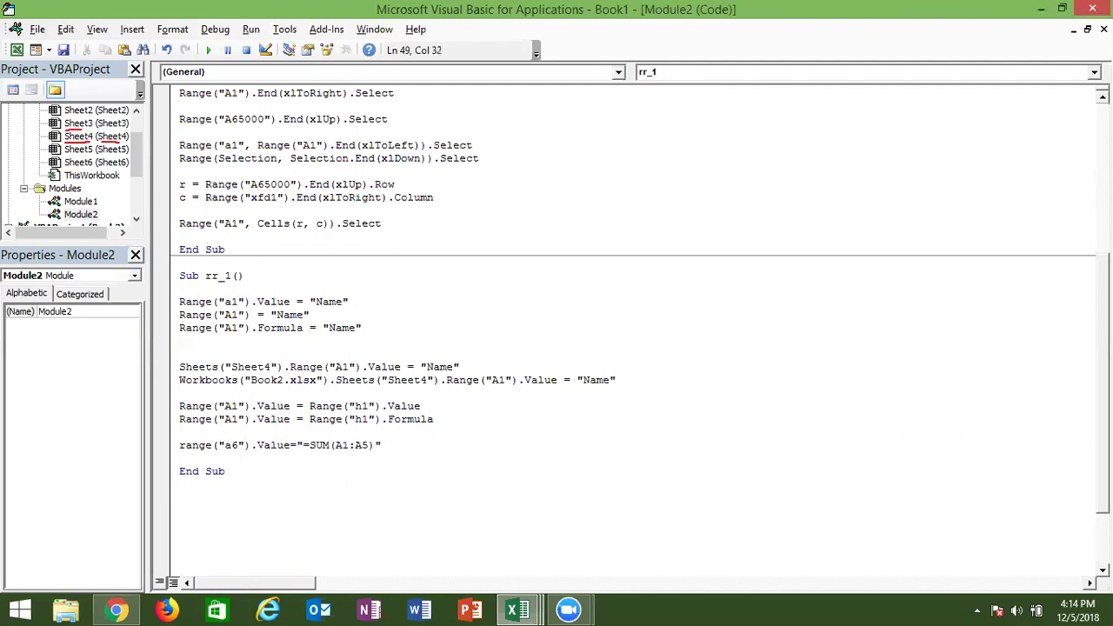
{"action": "key", "text": "Return"}
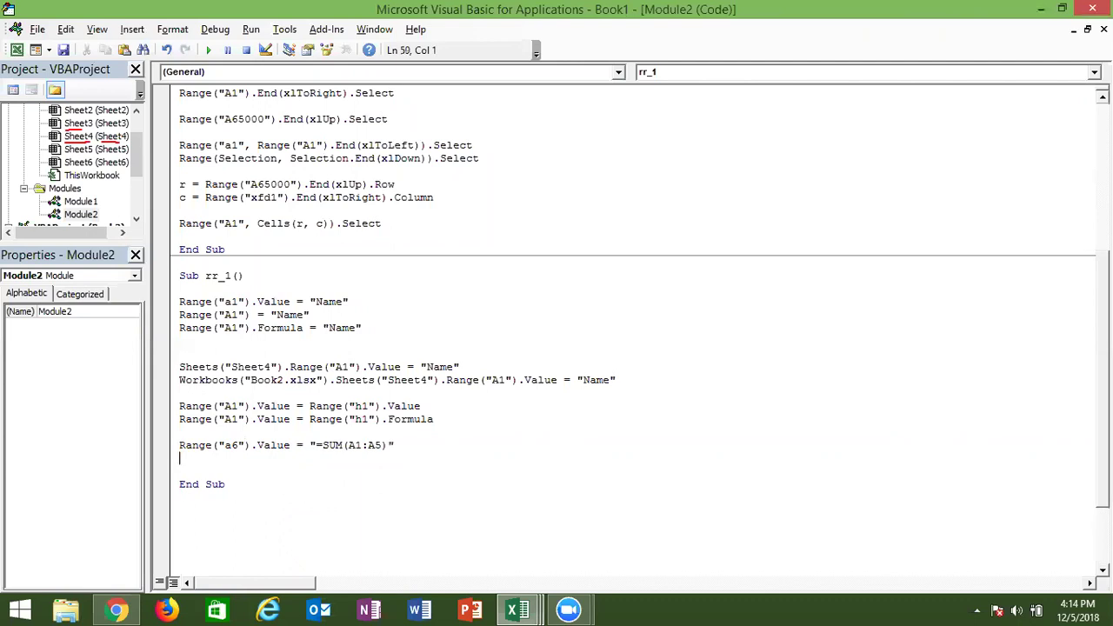
Clear A6 on the Month sheet and begin an IF formula in B1.
{"action": "key", "text": "alt+F11"}
{"action": "key", "text": "Delete"}
{"action": "key", "text": "Up"}
{"action": "key", "text": "Up"}
{"action": "key", "text": "Up"}
{"action": "key", "text": "Up"}
{"action": "key", "text": "Up"}
{"action": "key", "text": "Right"}
{"action": "type", "text": "="}
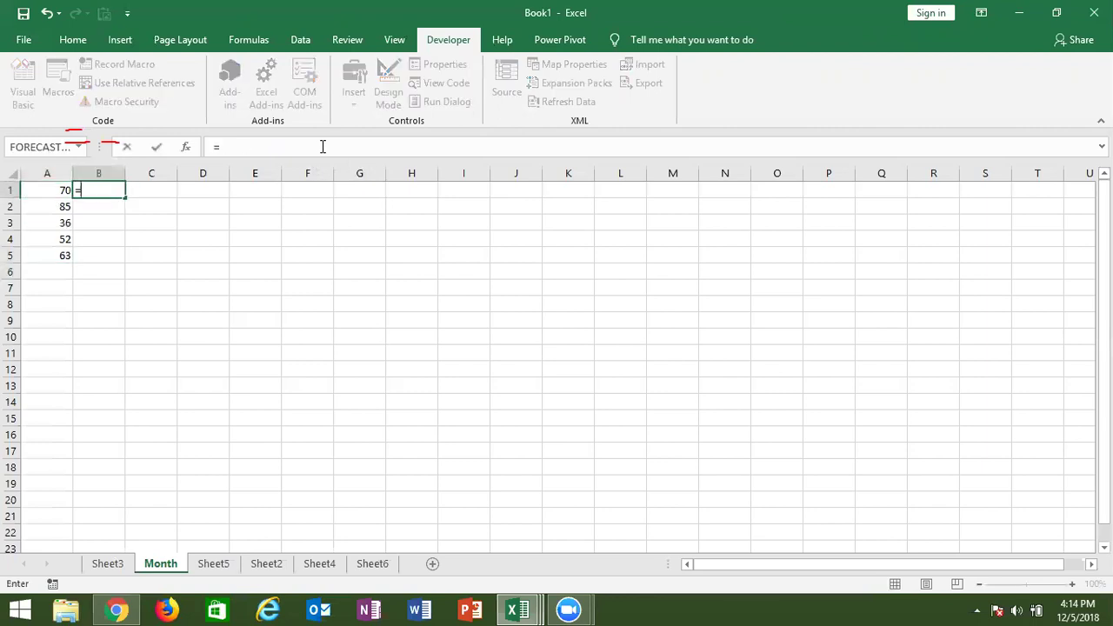
{"action": "type", "text": "i"}
{"action": "key", "text": "Tab"}
Finish B1 as =IF(A1>50,"OK","Pending"), which displays OK.
{"action": "key", "text": "Left"}
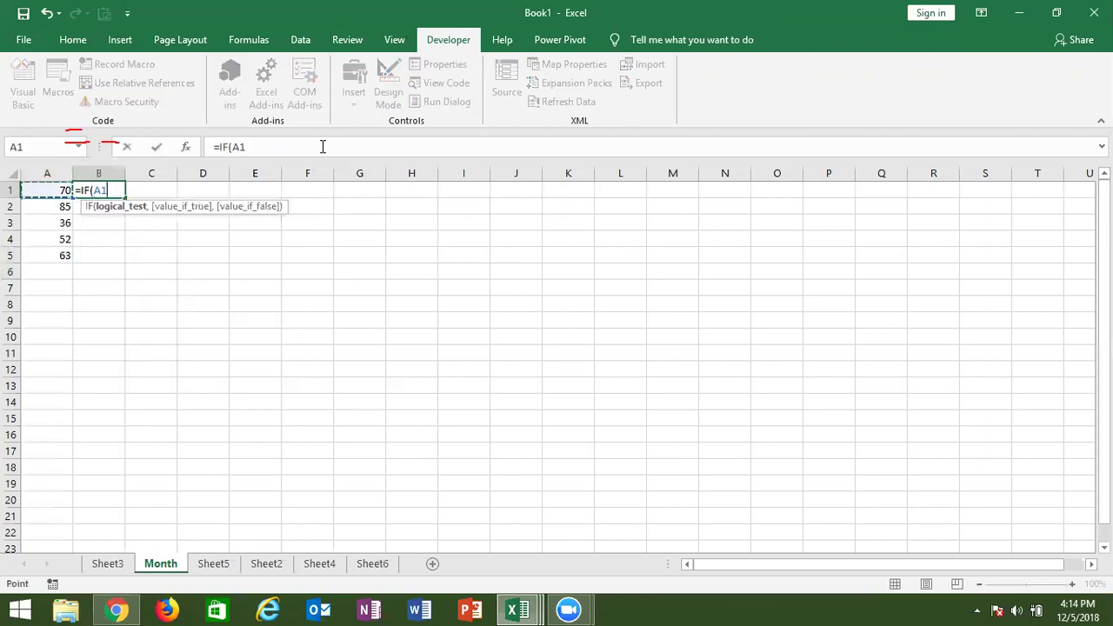
{"action": "type", "text": ">50,\""}
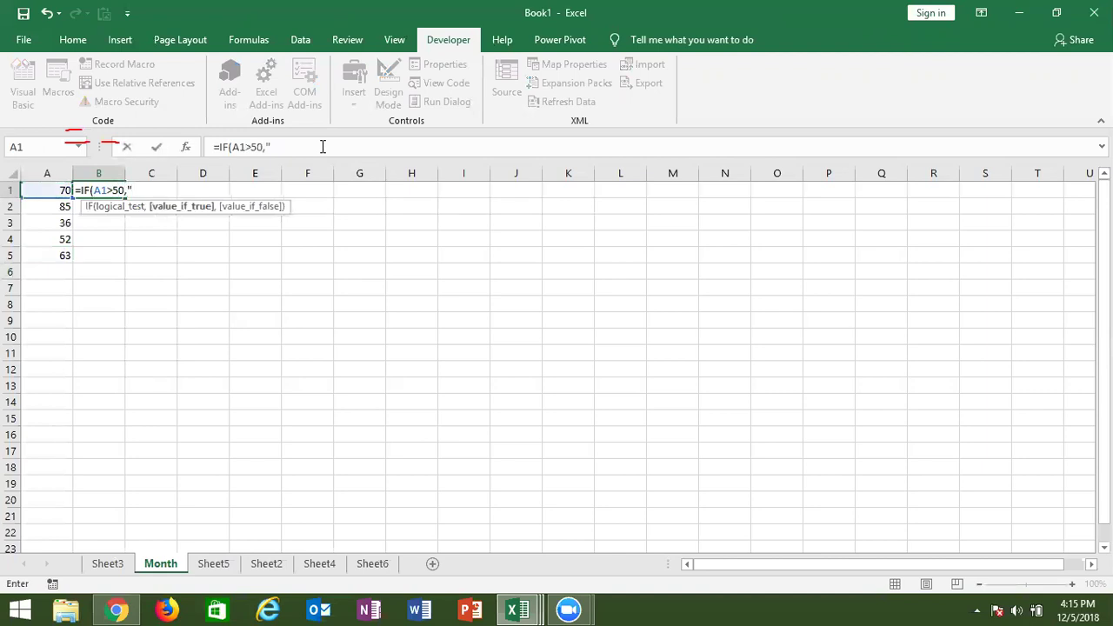
{"action": "type", "text": "OK\",\"Pending\")"}
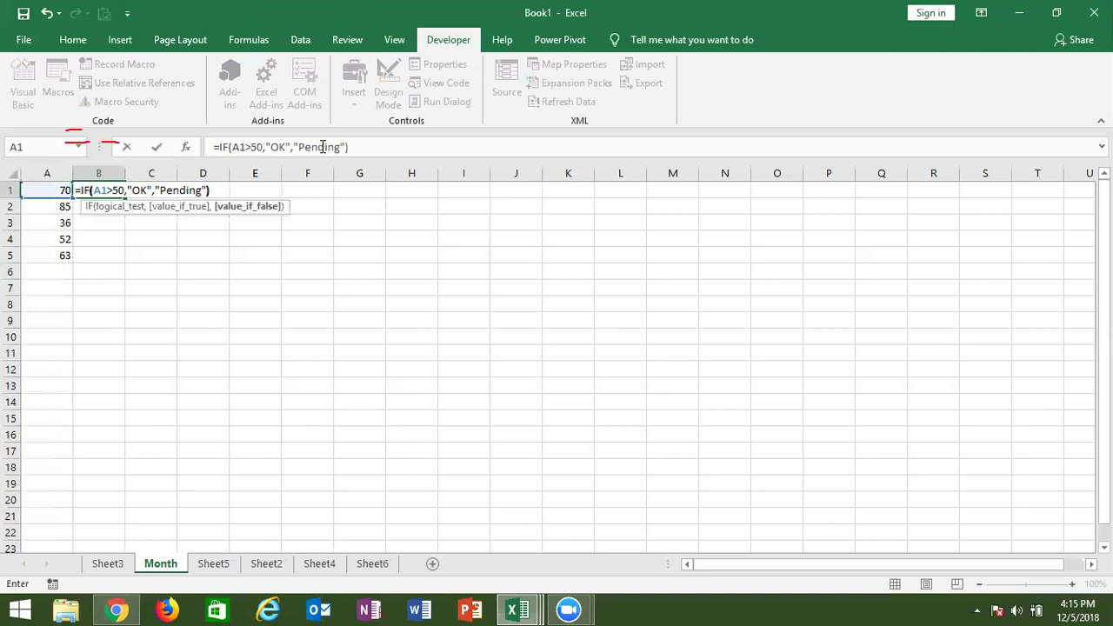
{"action": "key", "text": "Return"}
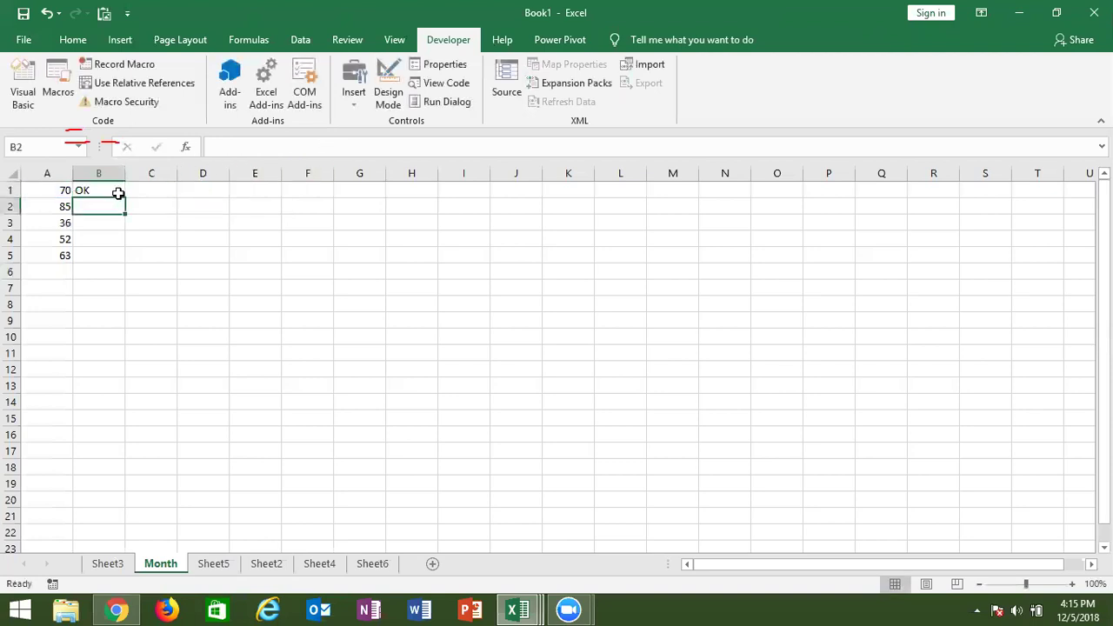
Select B1's formula text in the formula bar, then return to the macro code.
{"action": "left_click", "coordinate": [117, 191]}
{"action": "left_click_drag", "start_coordinate": [352, 146], "coordinate": [209, 145]}
{"action": "key", "text": "ctrl+c"}
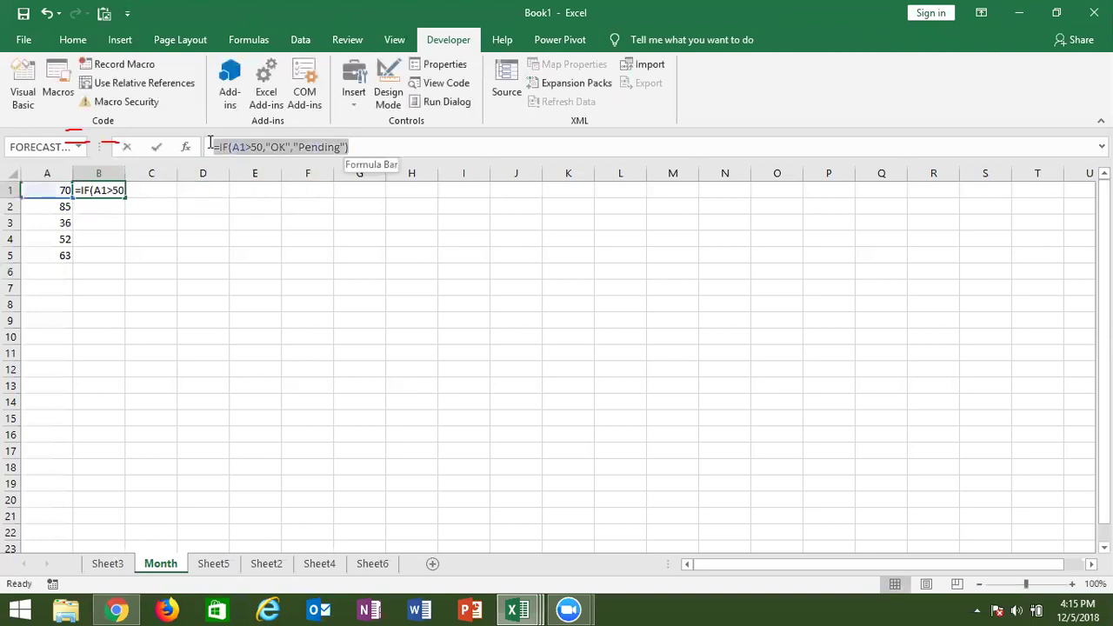
{"action": "key", "text": "Escape"}
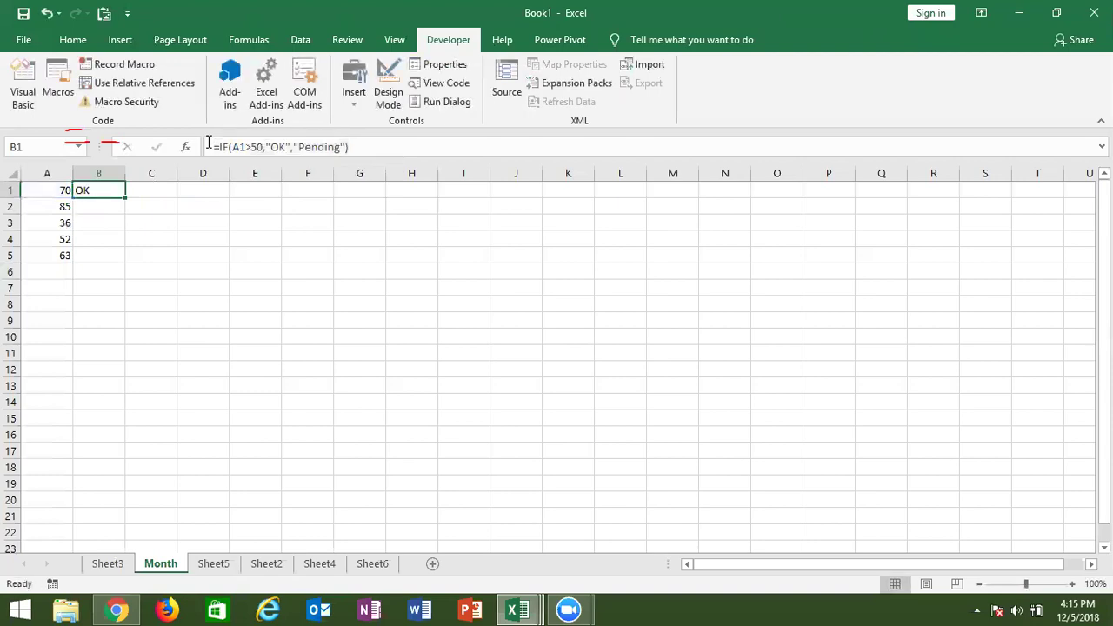
{"action": "key", "text": "alt+F11"}
Add a Range("B1").Value line in rr_1 that assigns the pasted IF formula as a string.
{"action": "type", "text": "range(\"B1\""}
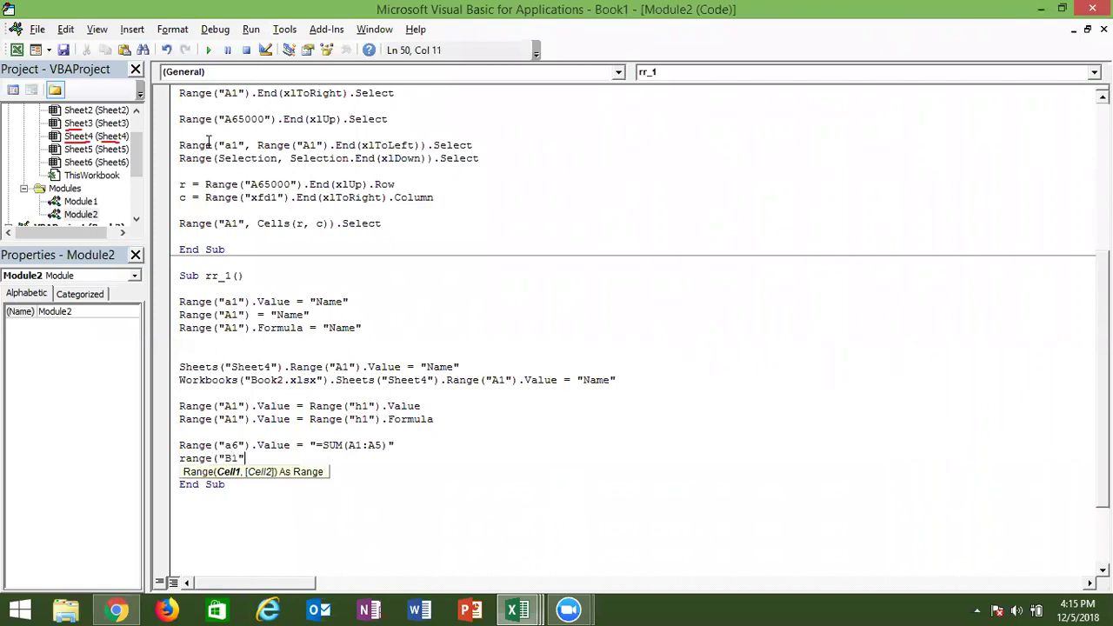
{"action": "type", "text": ").v"}
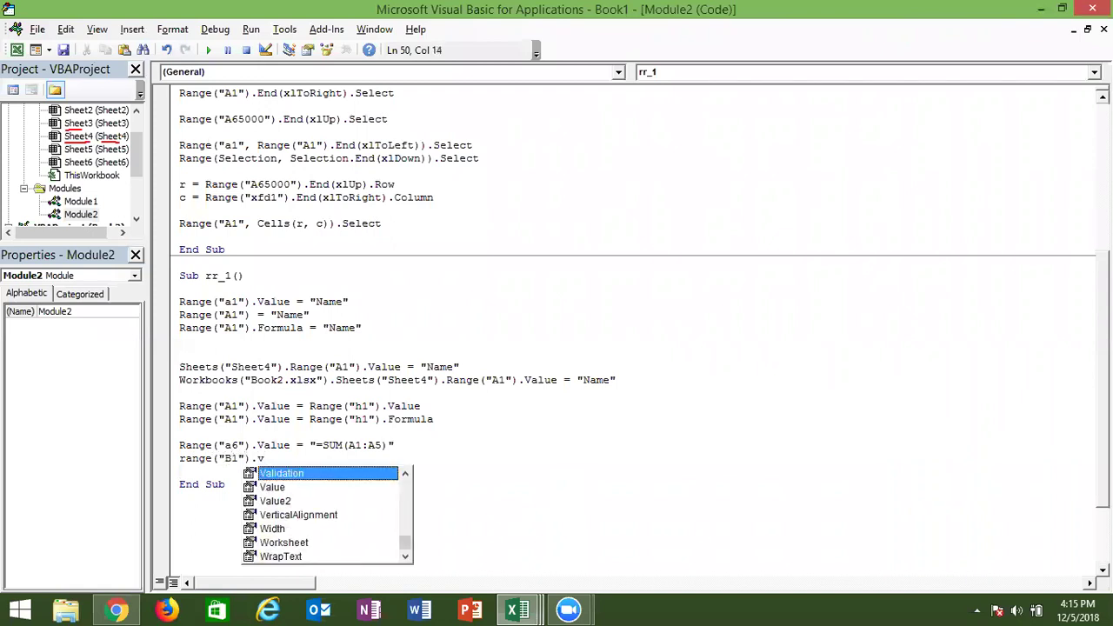
{"action": "type", "text": "a"}
{"action": "key", "text": "Tab"}
{"action": "type", "text": "=\""}
{"action": "key", "text": "ctrl+v"}
{"action": "type", "text": "\""}
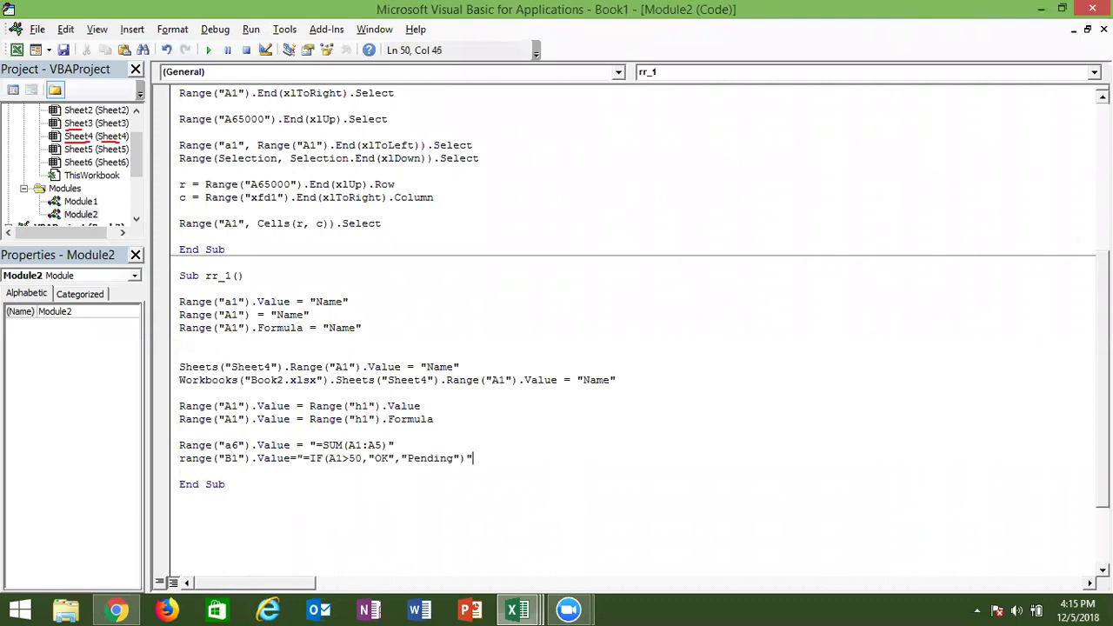
Fix the compile error by doubling the quotes around OK and Pending in the IF line.
{"action": "left_click", "coordinate": [284, 458]}
{"action": "left_click", "coordinate": [306, 476]}
{"action": "left_click", "coordinate": [563, 371]}
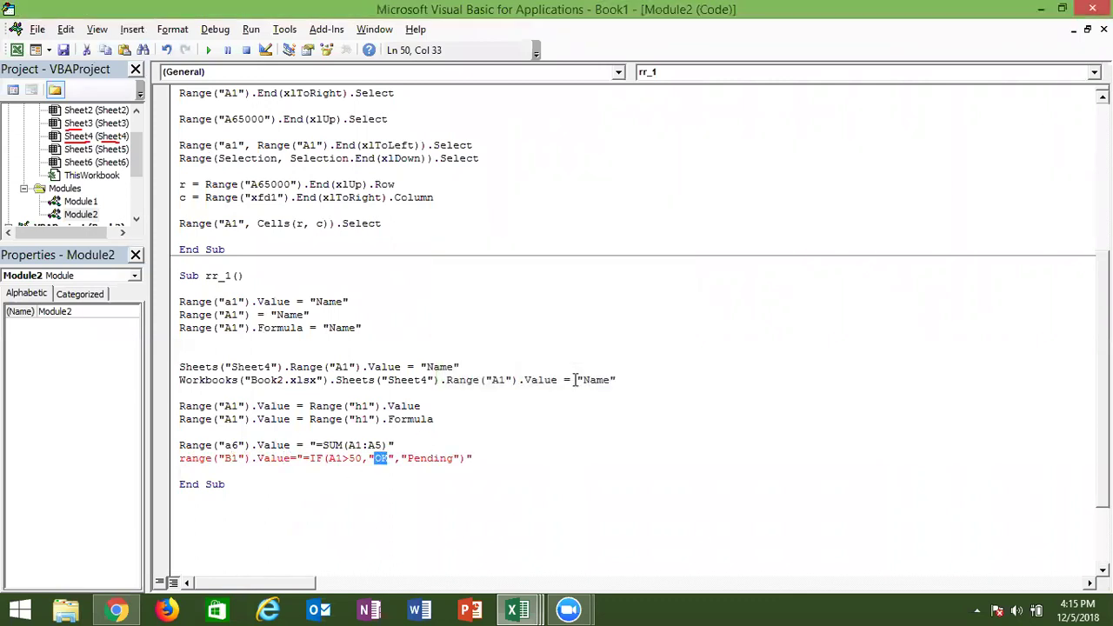
{"action": "left_click", "coordinate": [368, 458]}
{"action": "type", "text": "\""}
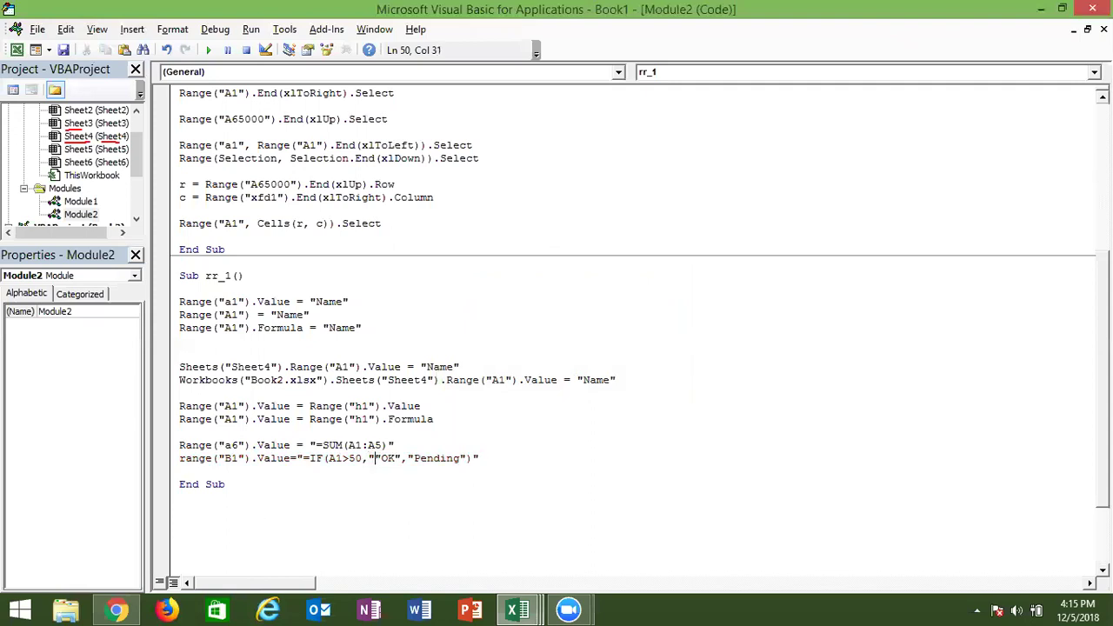
{"action": "left_click", "coordinate": [402, 459]}
{"action": "type", "text": "\"OK"}
{"action": "left_click", "coordinate": [415, 458]}
{"action": "type", "text": "\""}
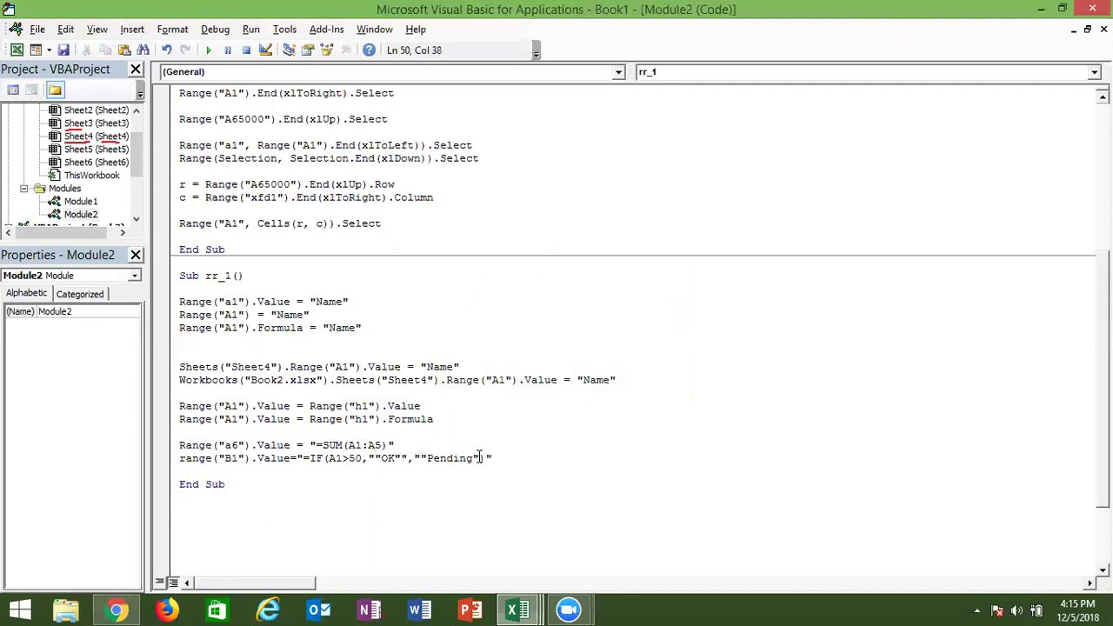
{"action": "type", "text": "\""}
{"action": "left_click", "coordinate": [465, 492]}
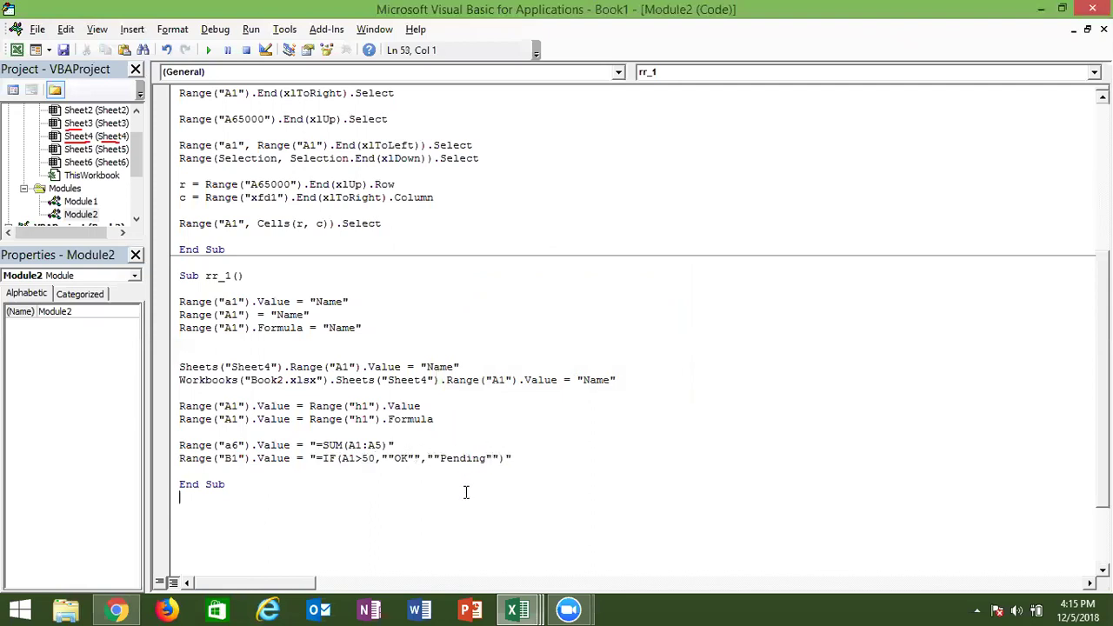
{"action": "left_click_drag", "start_coordinate": [381, 458], "coordinate": [422, 458]}
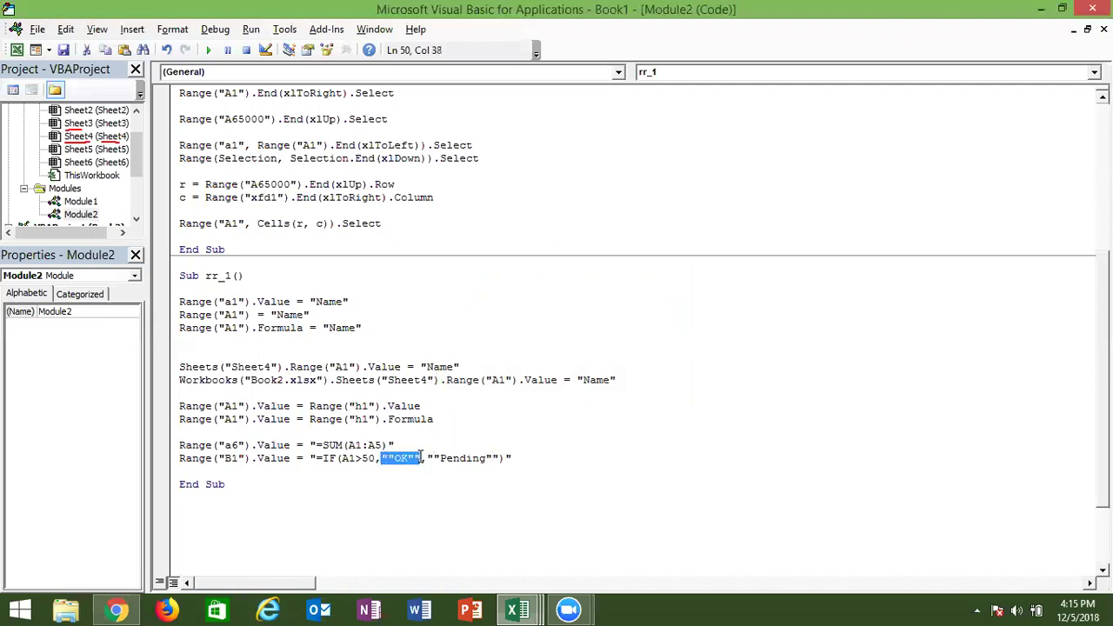
Check in Excel that B1 now shows OK from =IF(A1>50,"OK","Pending").
{"action": "key", "text": "alt+F11"}
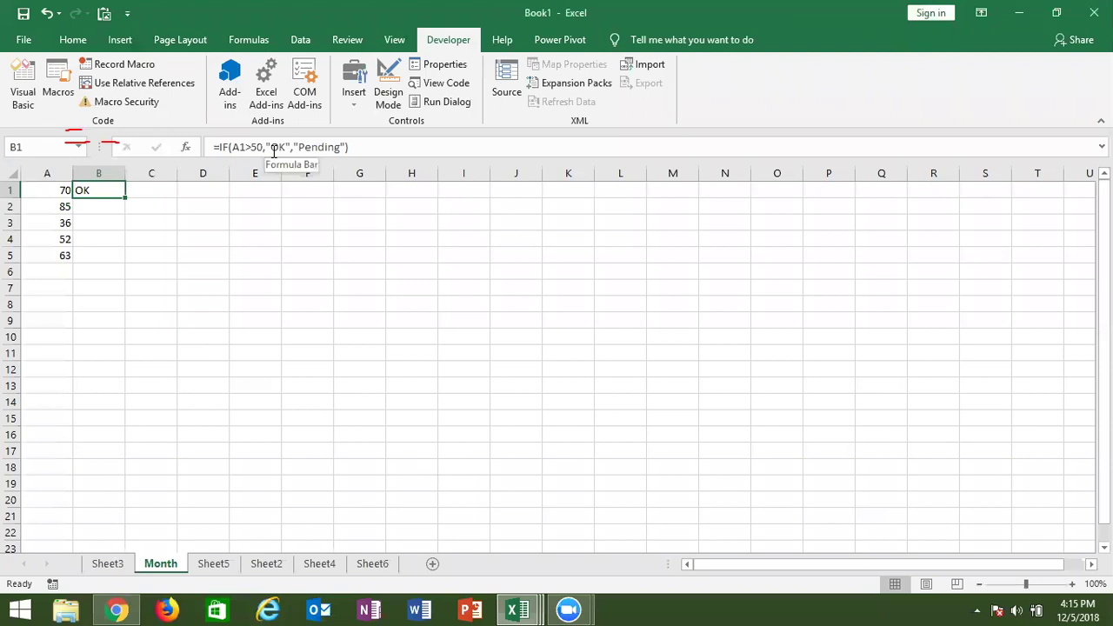
{"action": "left_click", "coordinate": [258, 243]}
{"action": "key", "text": "alt+F11"}
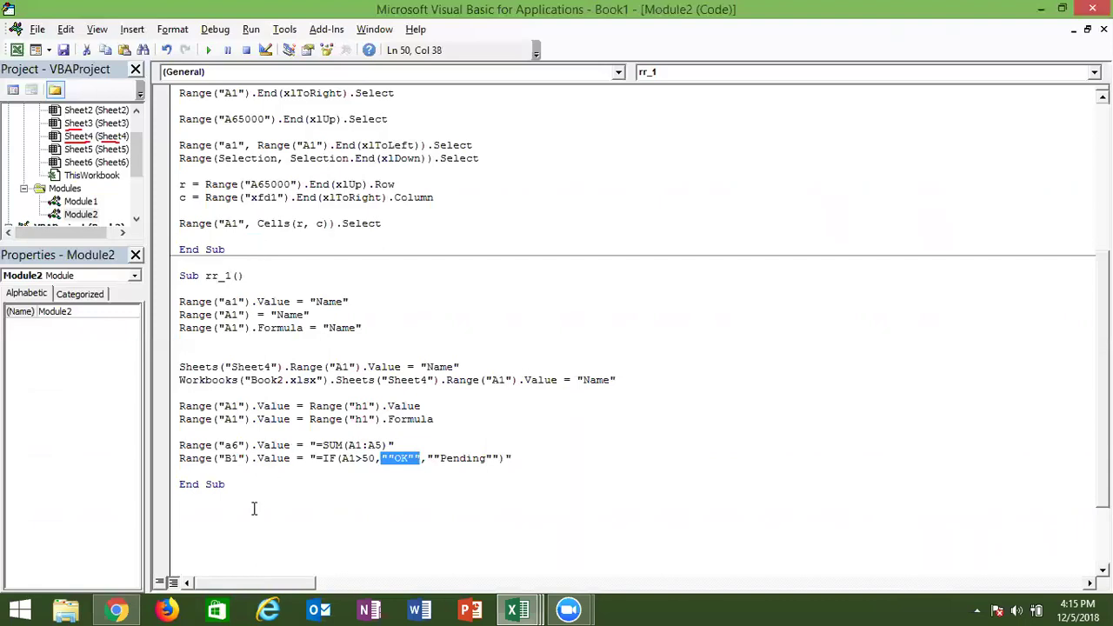
Add blank lines below End Sub, then add a new blank sheet in Excel.
{"action": "left_click", "coordinate": [254, 509]}
{"action": "key", "text": "Return"}
{"action": "key", "text": "Return"}
{"action": "key", "text": "Return"}
{"action": "key", "text": "Return"}
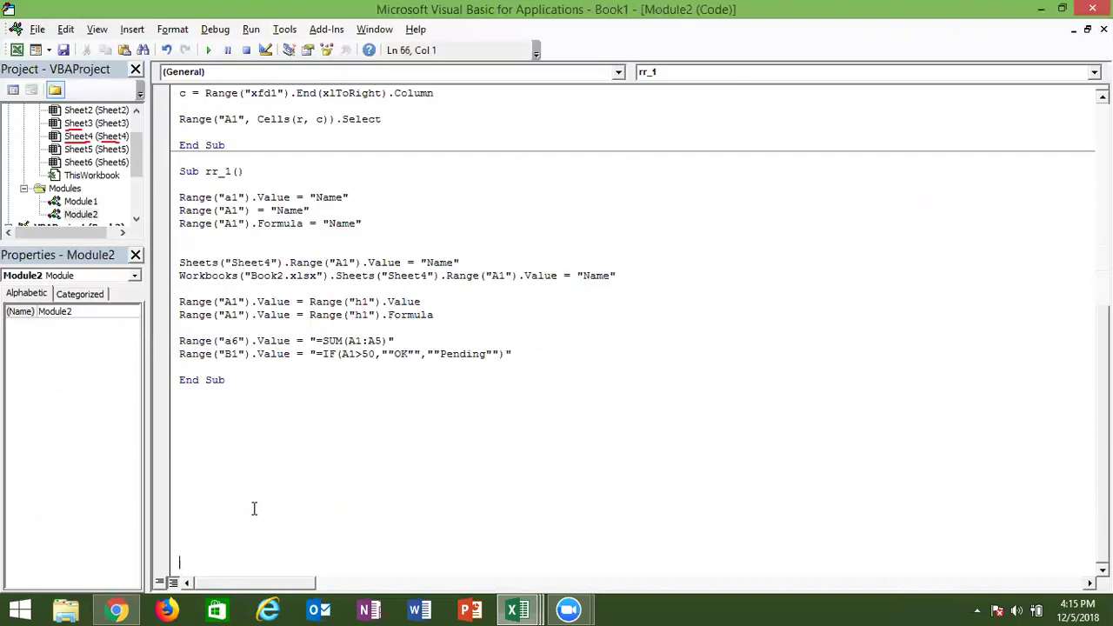
{"action": "key", "text": "alt+F11"}
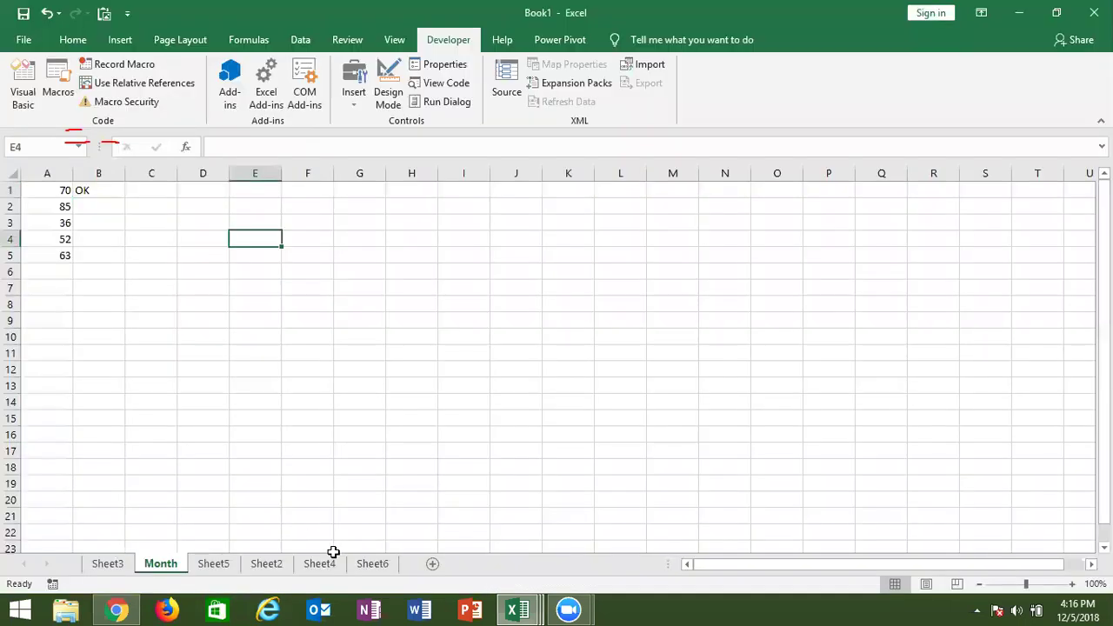
{"action": "left_click", "coordinate": [432, 564]}
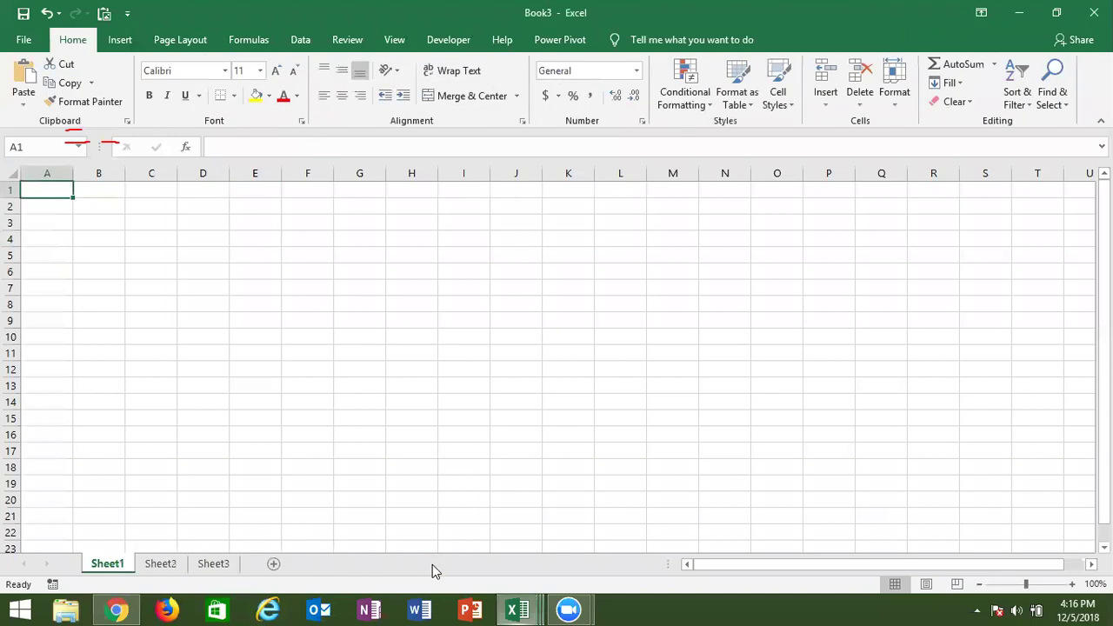
Rename Sheet1 to Form and Sheet2 to Data.
{"action": "double_click", "coordinate": [108, 563]}
{"action": "type", "text": "Form"}
{"action": "double_click", "coordinate": [150, 564]}
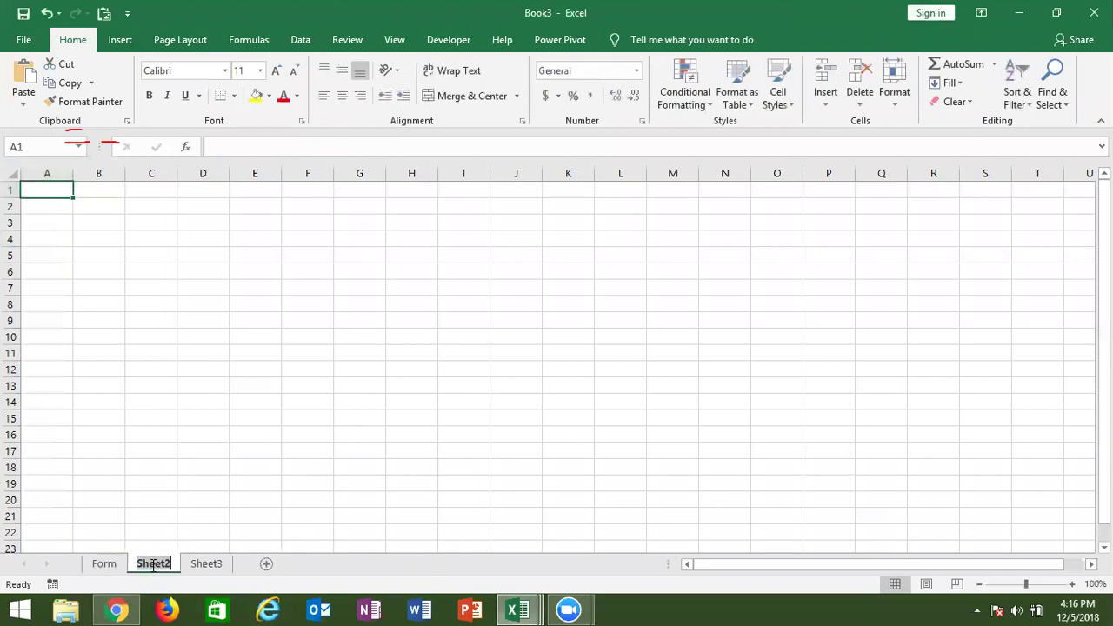
{"action": "type", "text": "Data"}
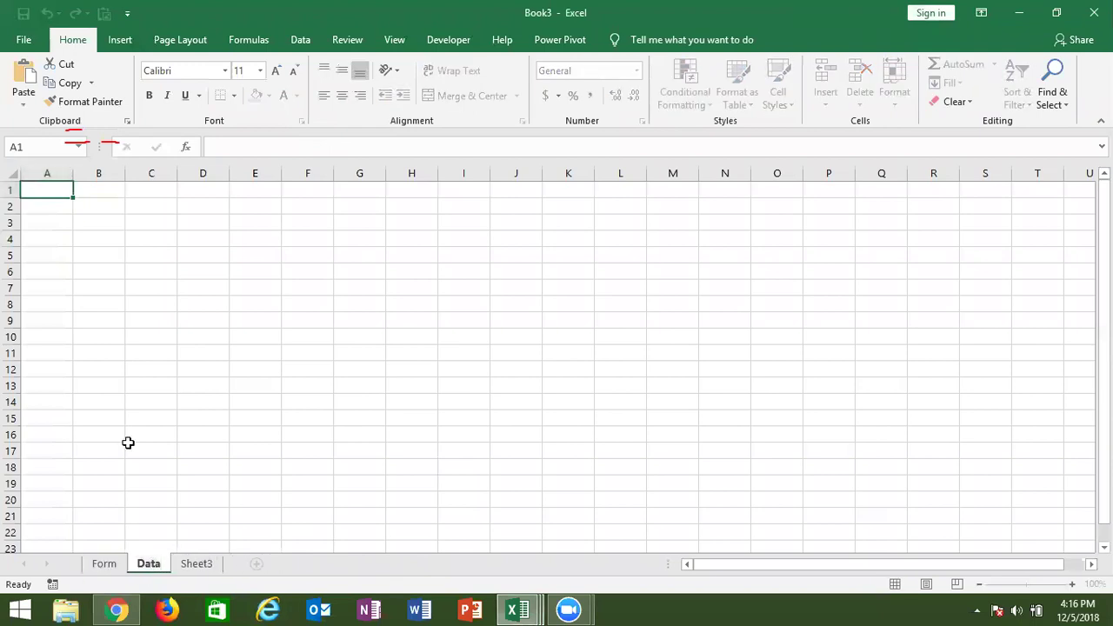
{"action": "left_click", "coordinate": [128, 447]}
On the Data sheet, enter headers Sr in A1 and Date in B1.
{"action": "left_click", "coordinate": [53, 195]}
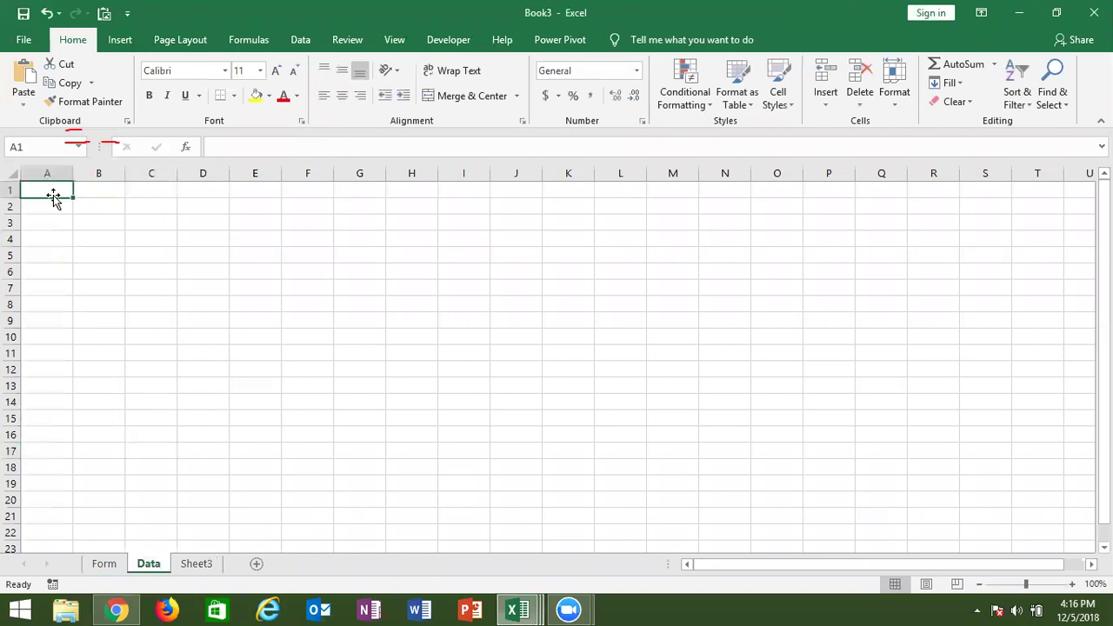
{"action": "type", "text": "S"}
{"action": "key", "text": "Tab"}
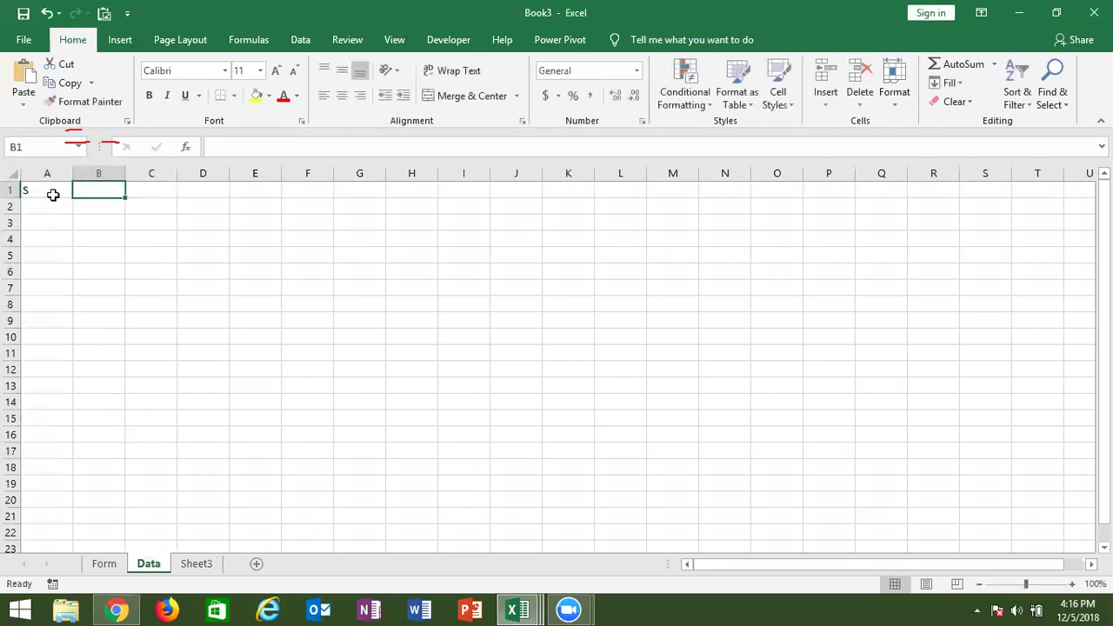
{"action": "left_click", "coordinate": [53, 195]}
{"action": "double_click", "coordinate": [53, 195]}
{"action": "key", "text": "Tab"}
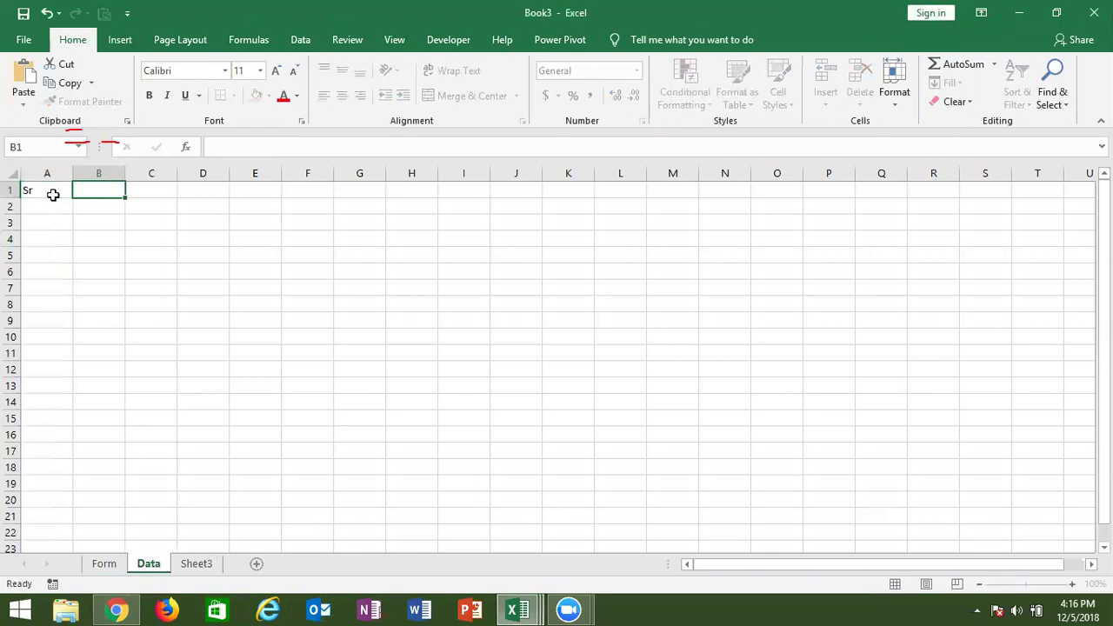
{"action": "type", "text": "Date"}
{"action": "key", "text": "Tab"}
Complete the header row with Time, Name, City and Amt in C1:F1.
{"action": "type", "text": "Tim"}
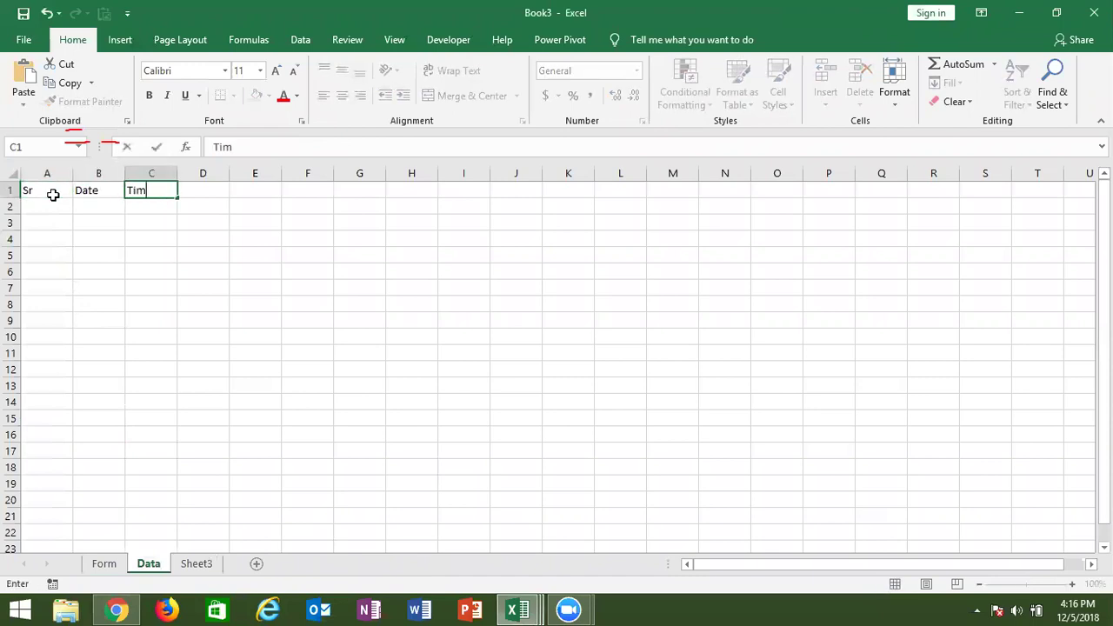
{"action": "key", "text": "Tab"}
{"action": "key", "text": "Left"}
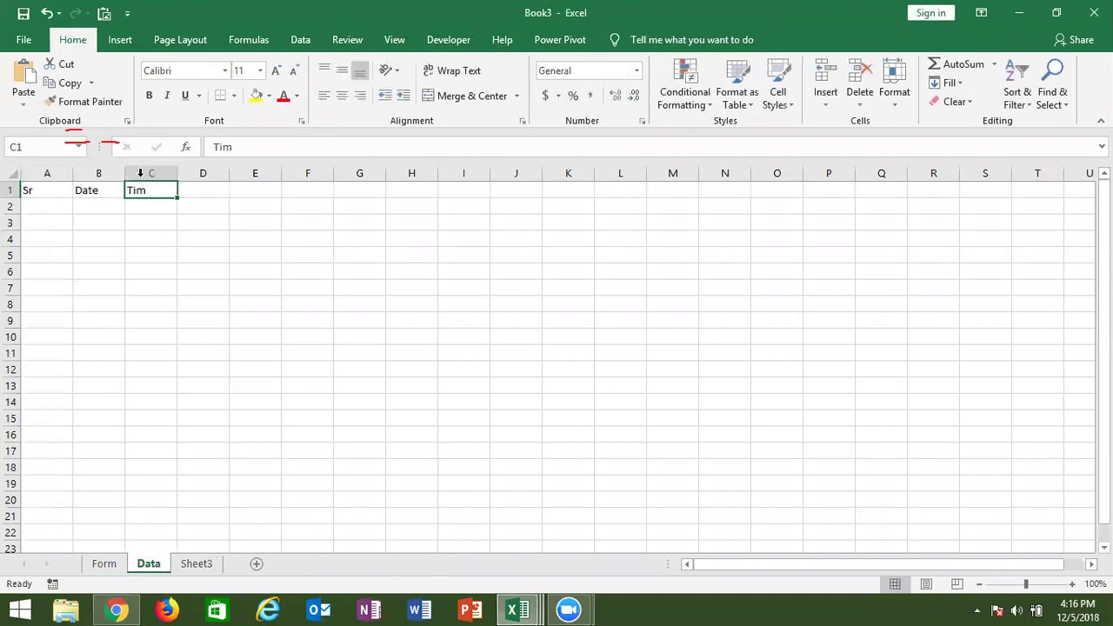
{"action": "left_click", "coordinate": [259, 142]}
{"action": "type", "text": "e"}
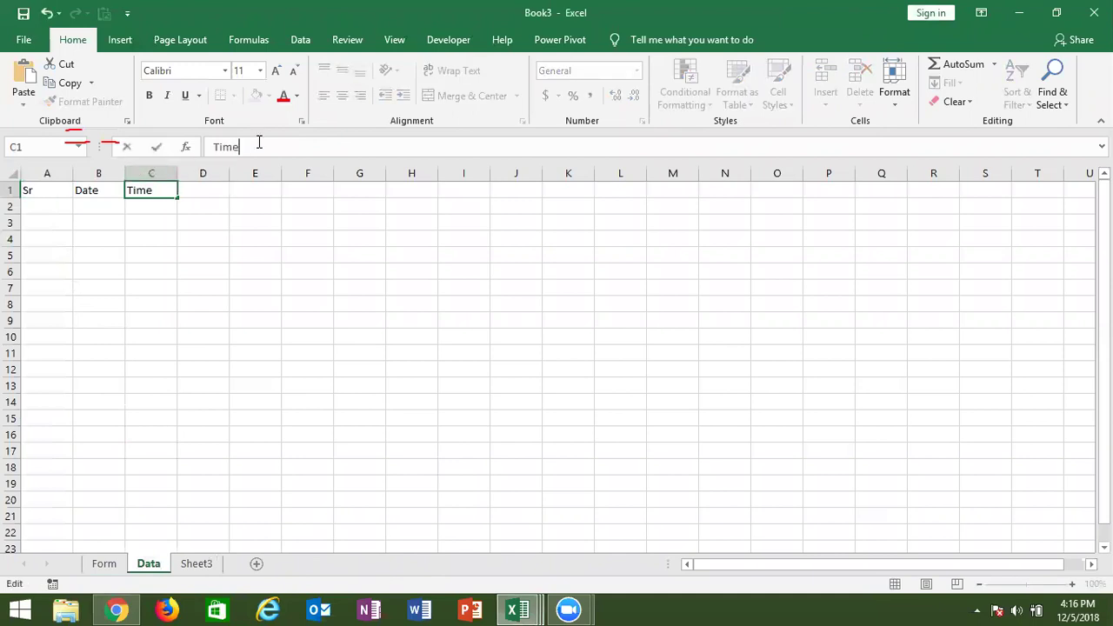
{"action": "key", "text": "Tab"}
{"action": "type", "text": "Name"}
{"action": "key", "text": "Tab"}
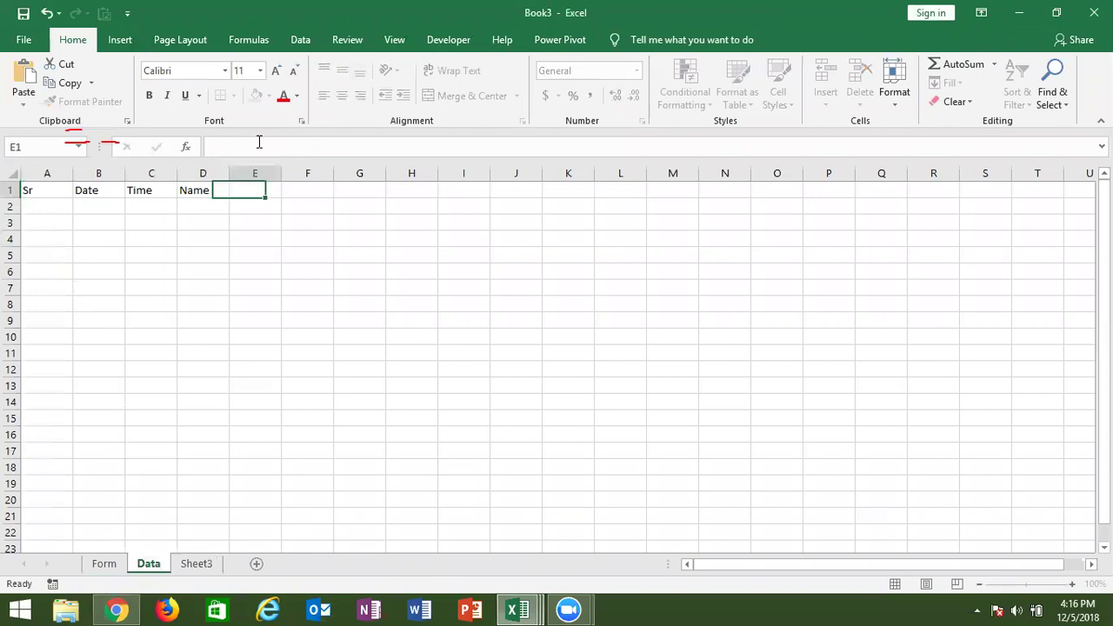
{"action": "type", "text": "City"}
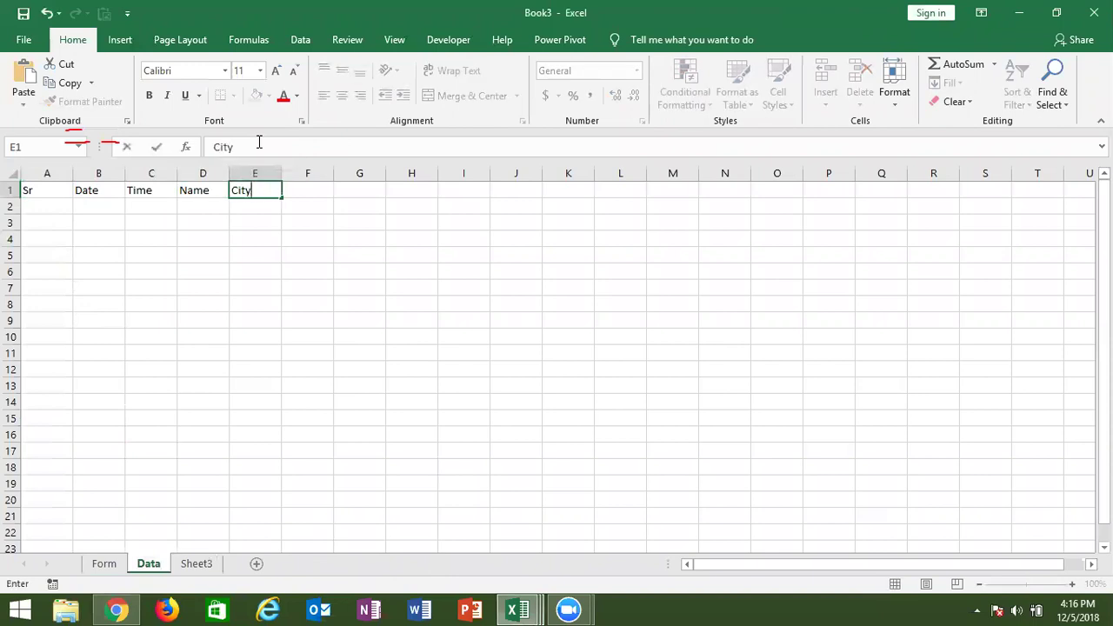
{"action": "key", "text": "Tab"}
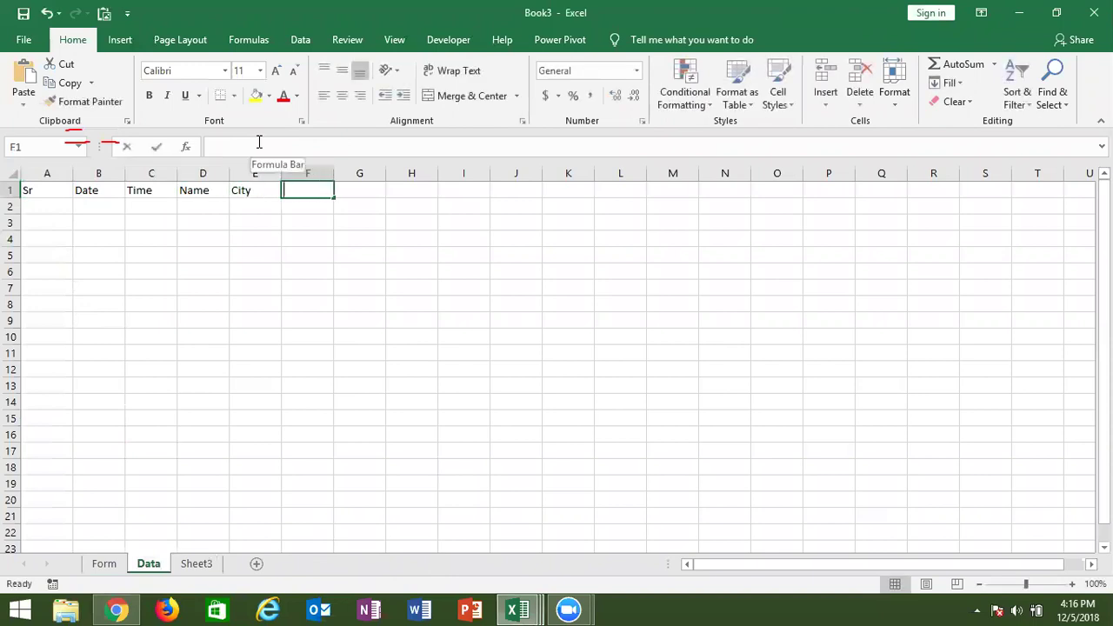
{"action": "type", "text": "Amt"}
{"action": "key", "text": "Return"}
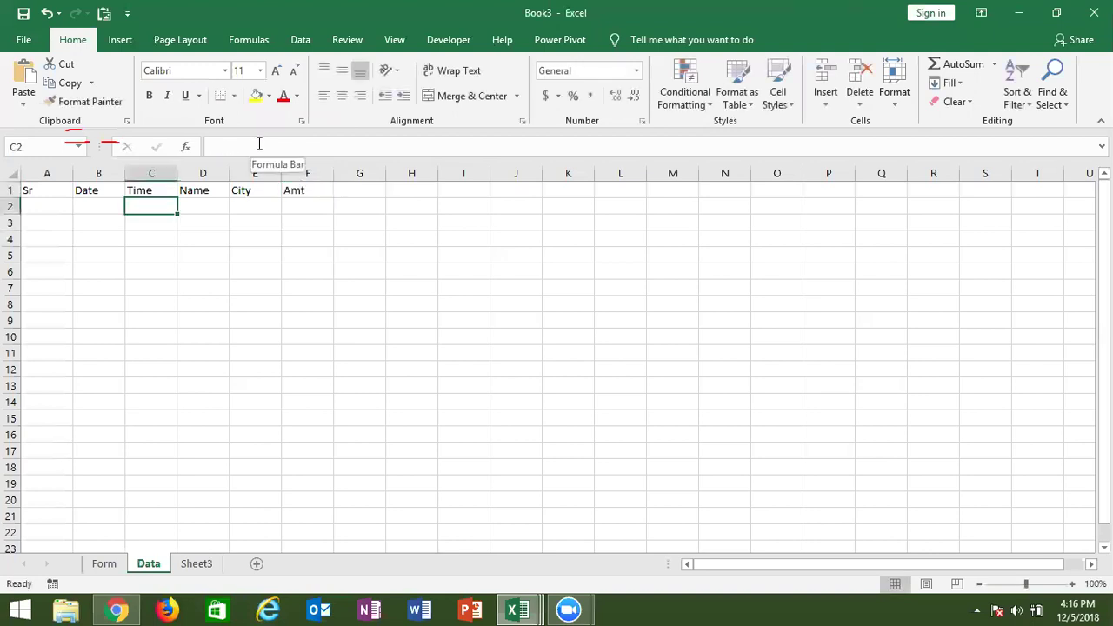
{"action": "left_click", "coordinate": [105, 569]}
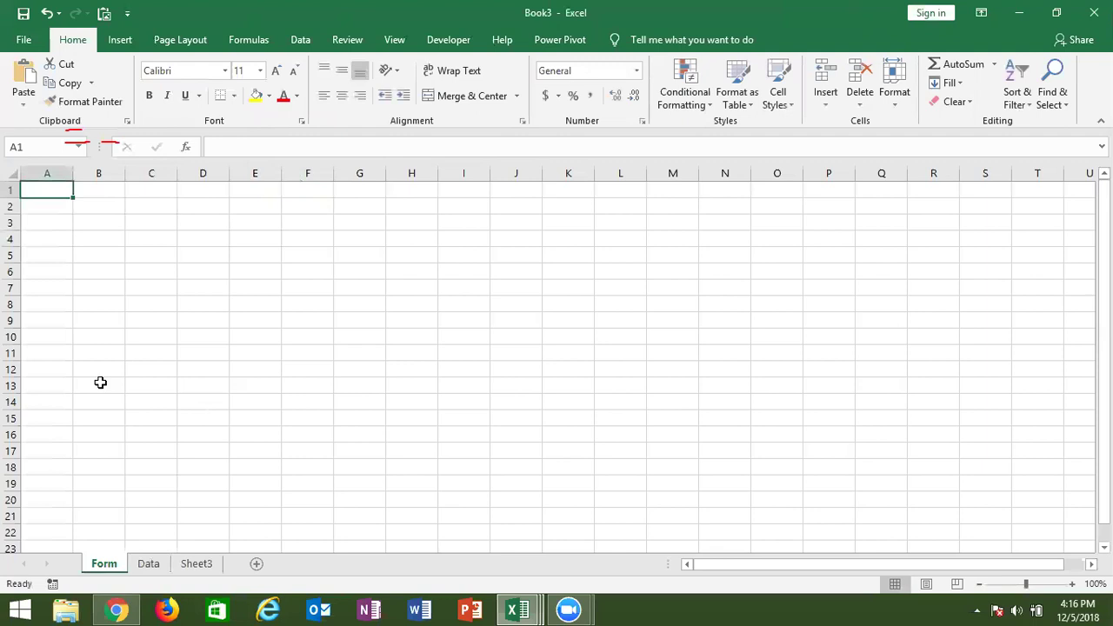
On the Form sheet, label A2, A4 and A6 as Name, City and Amt.
{"action": "key", "text": "Return"}
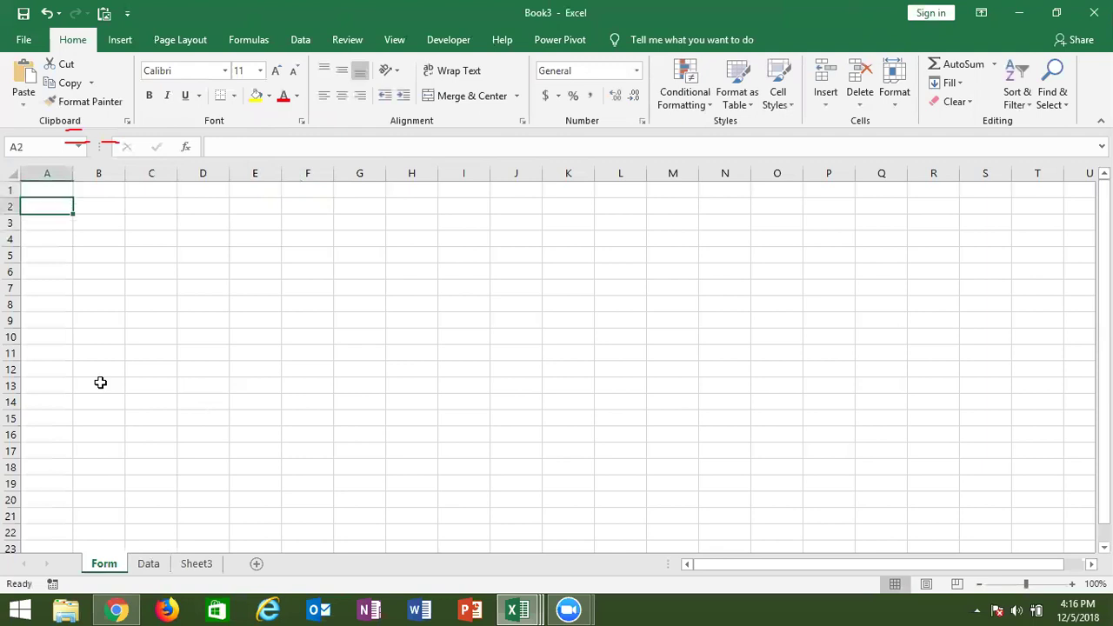
{"action": "type", "text": "Name"}
{"action": "key", "text": "Return"}
{"action": "key", "text": "Return"}
{"action": "type", "text": "City"}
{"action": "key", "text": "Tab"}
{"action": "key", "text": "Tab"}
{"action": "key", "text": "Down"}
{"action": "key", "text": "Down"}
{"action": "key", "text": "Left"}
{"action": "key", "text": "Left"}
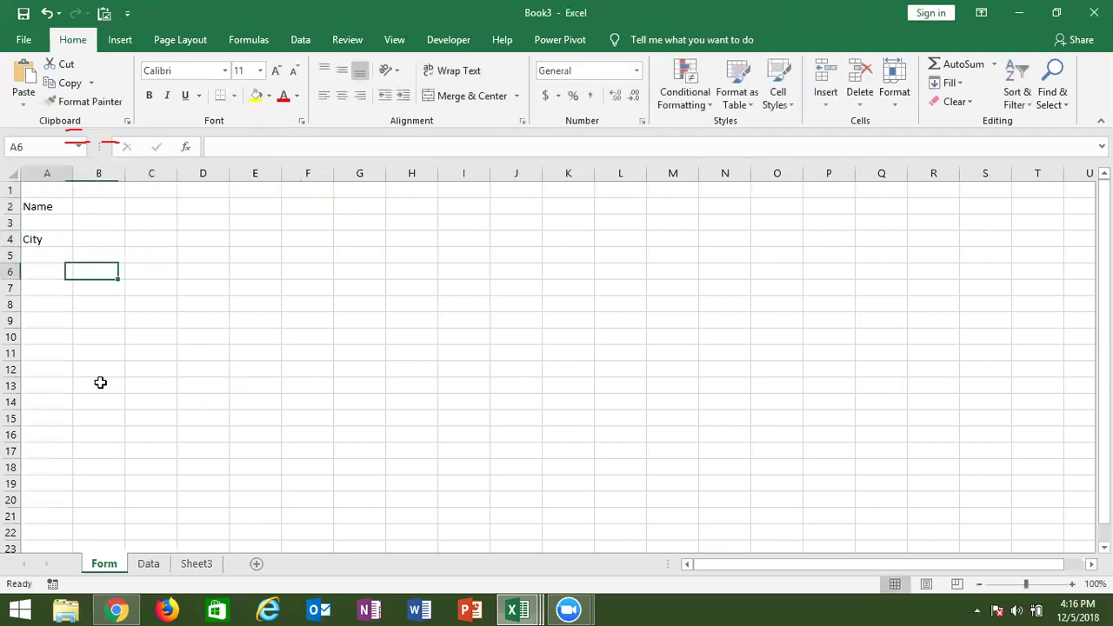
{"action": "type", "text": "MAI"}
{"action": "key", "text": "BackSpace"}
{"action": "key", "text": "BackSpace"}
{"action": "key", "text": "BackSpace"}
{"action": "type", "text": "Amt"}
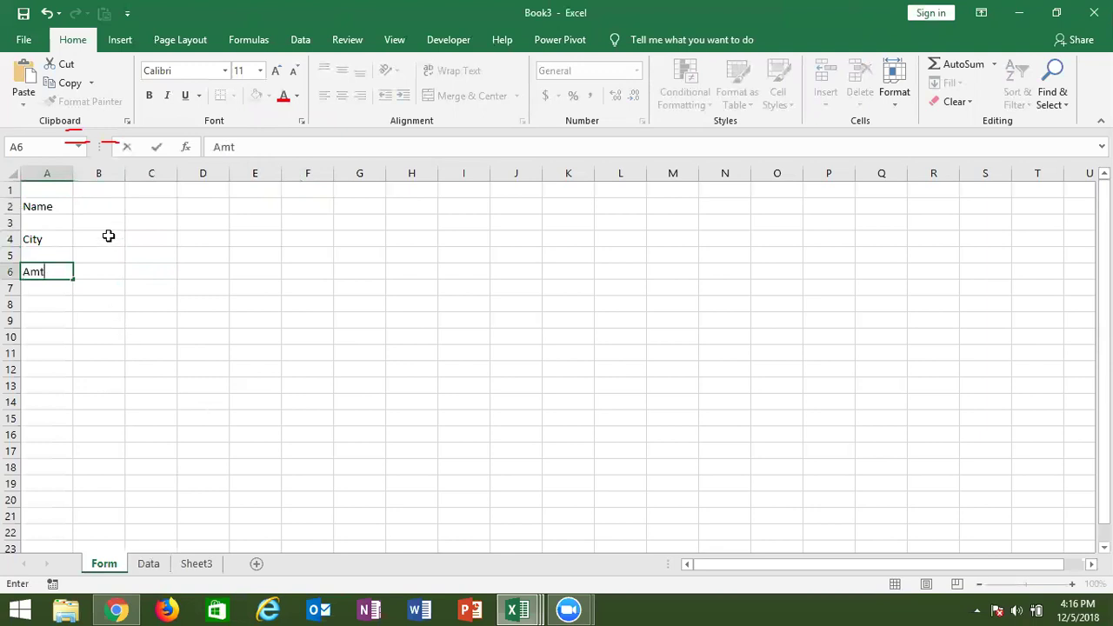
Fill cells B2, B4 and B6 yellow and widen column B.
{"action": "left_click", "coordinate": [107, 203]}
{"action": "left_click", "coordinate": [256, 95]}
{"action": "left_click", "coordinate": [98, 238]}
{"action": "left_click", "coordinate": [256, 95]}
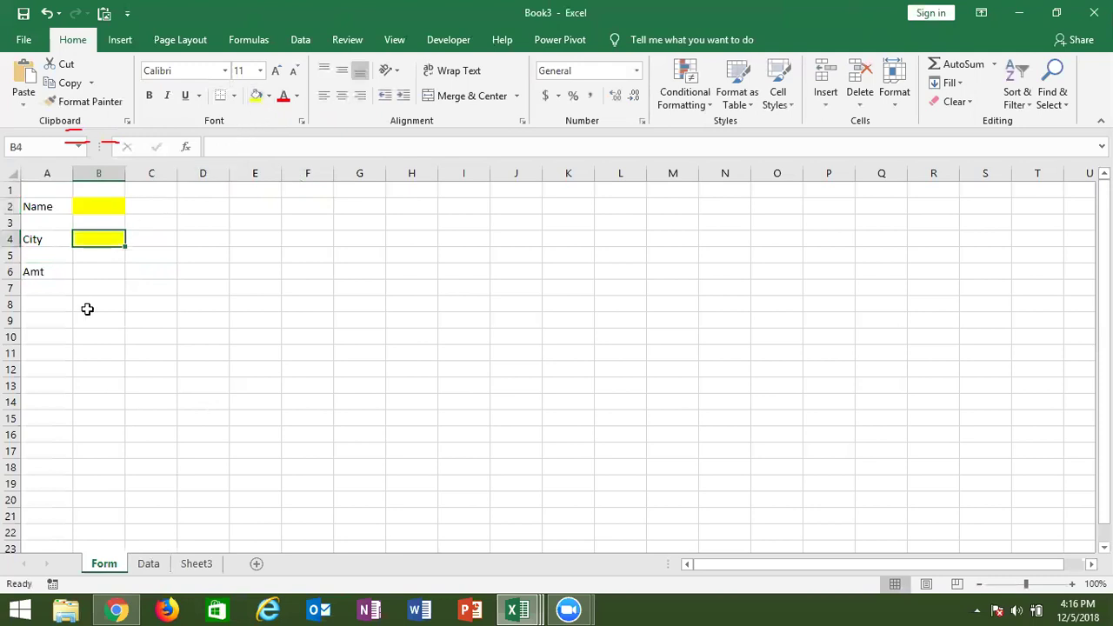
{"action": "left_click", "coordinate": [99, 270]}
{"action": "left_click", "coordinate": [256, 95]}
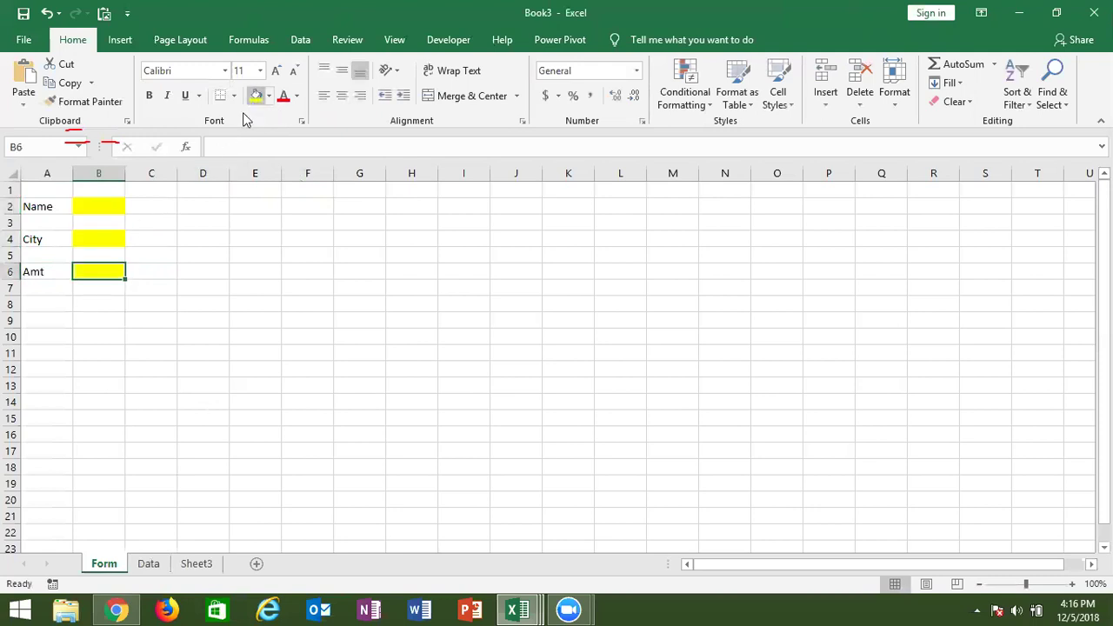
{"action": "left_click", "coordinate": [143, 305]}
{"action": "left_click_drag", "start_coordinate": [125, 175], "coordinate": [188, 180]}
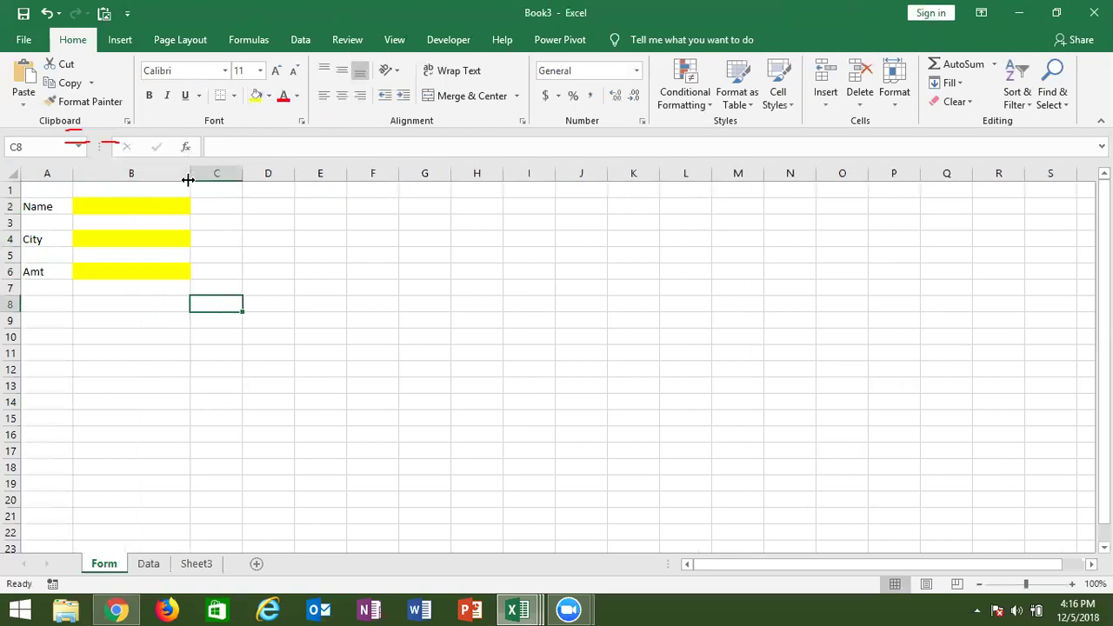
Enter sample values: a name in B2, Noida in B4 and 6526 in B6.
{"action": "left_click", "coordinate": [167, 202]}
{"action": "type", "text": "Puja"}
{"action": "left_click", "coordinate": [146, 240]}
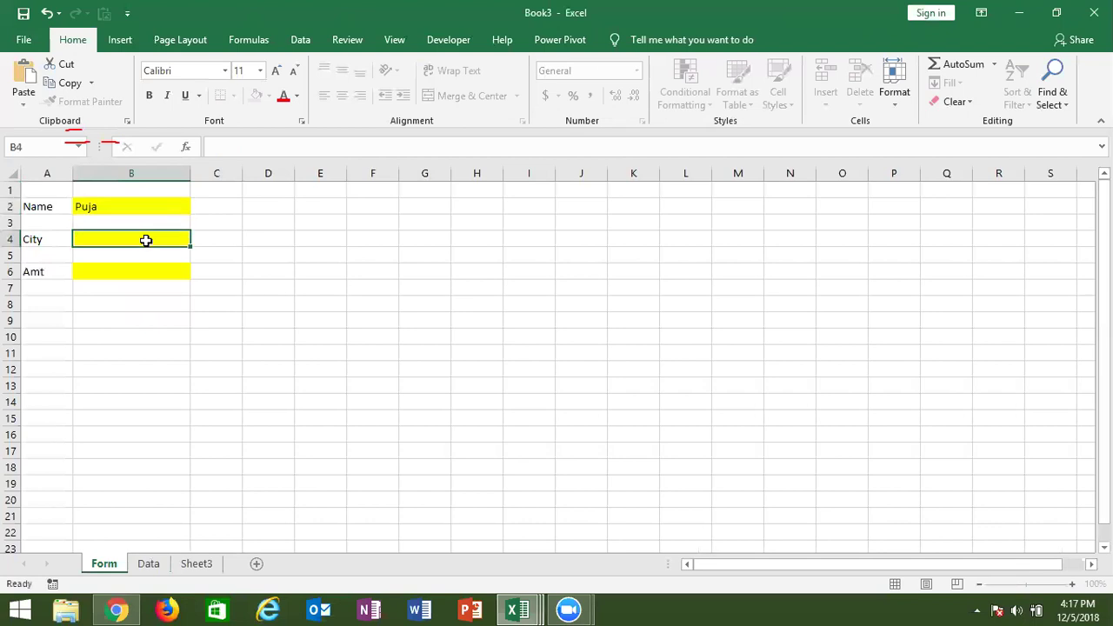
{"action": "type", "text": "Noida"}
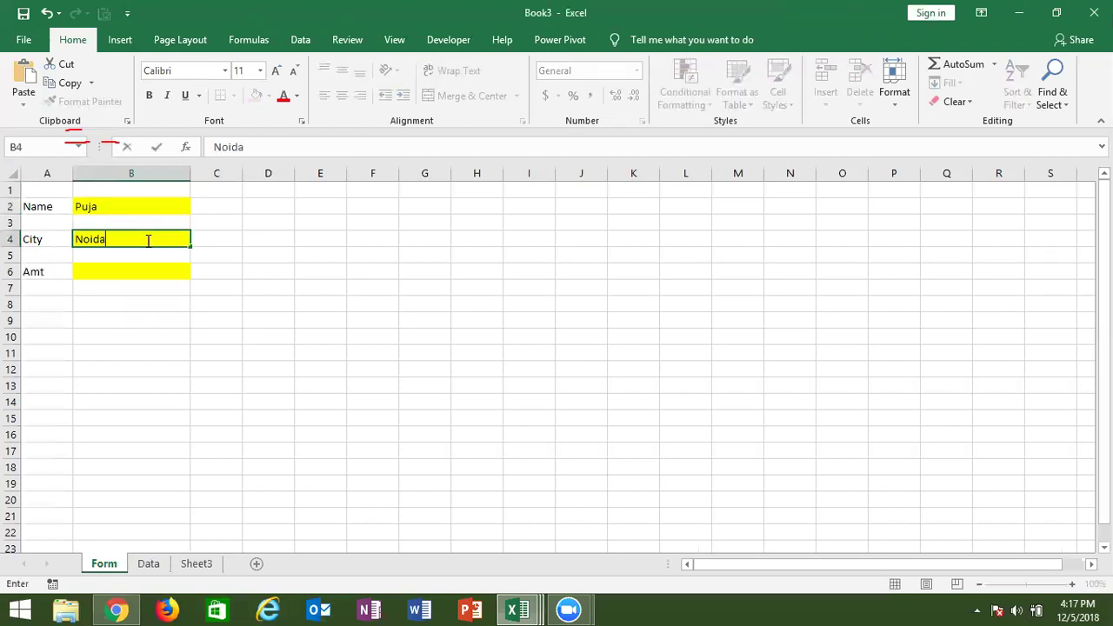
{"action": "left_click", "coordinate": [126, 271]}
{"action": "type", "text": "6526"}
{"action": "left_click", "coordinate": [155, 323]}
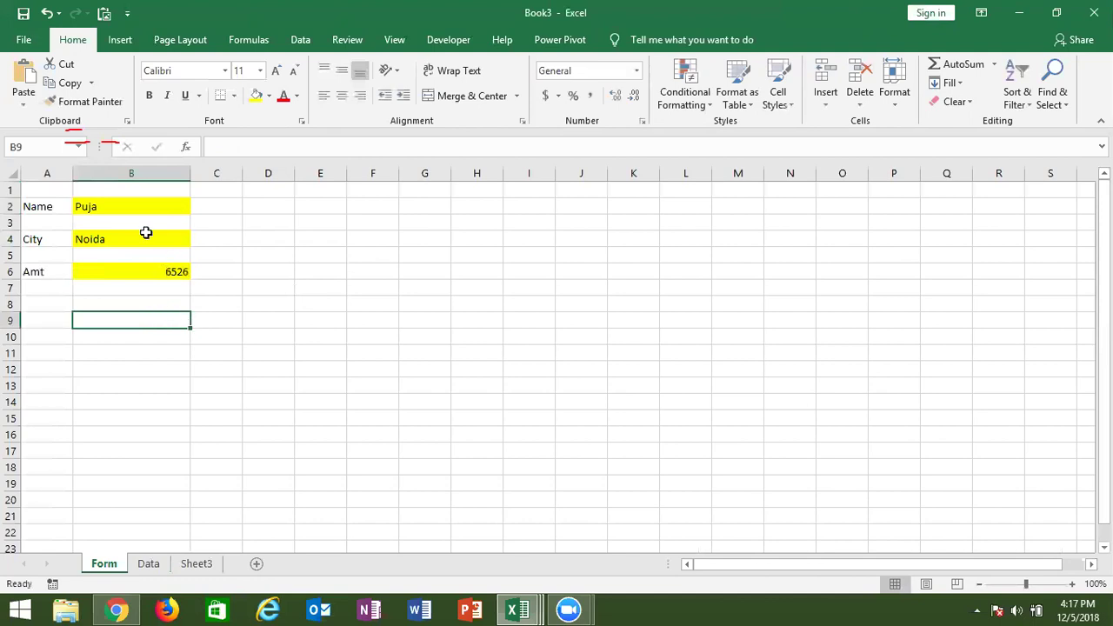
Review the Data sheet's empty entry row A2:F2 under the Sr, Date and Time headers.
{"action": "left_click", "coordinate": [148, 563]}
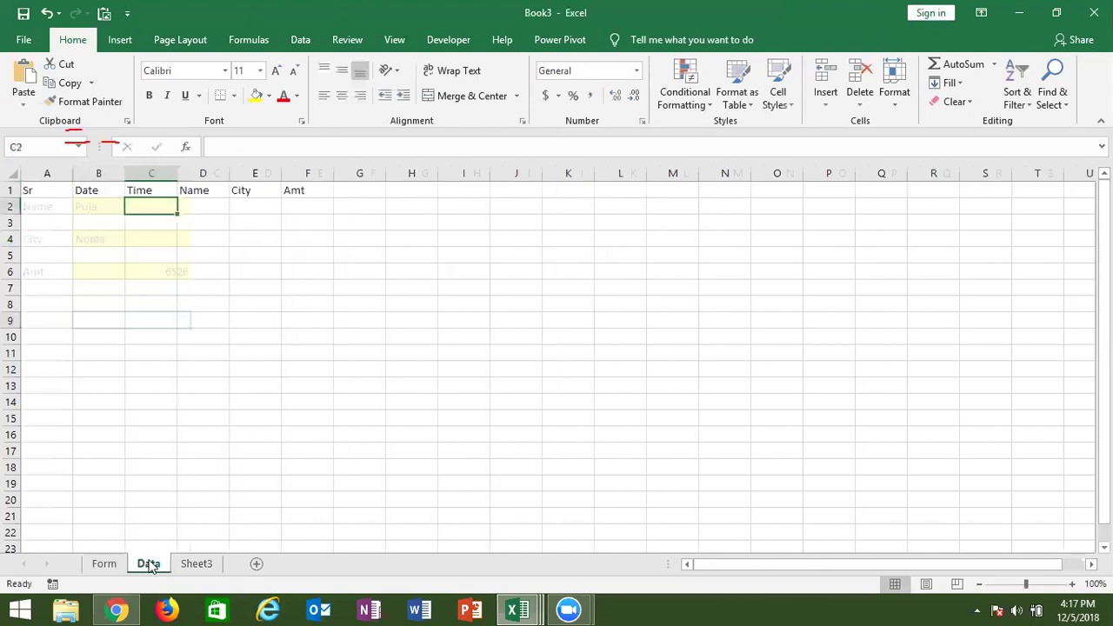
{"action": "left_click_drag", "start_coordinate": [51, 209], "coordinate": [286, 206]}
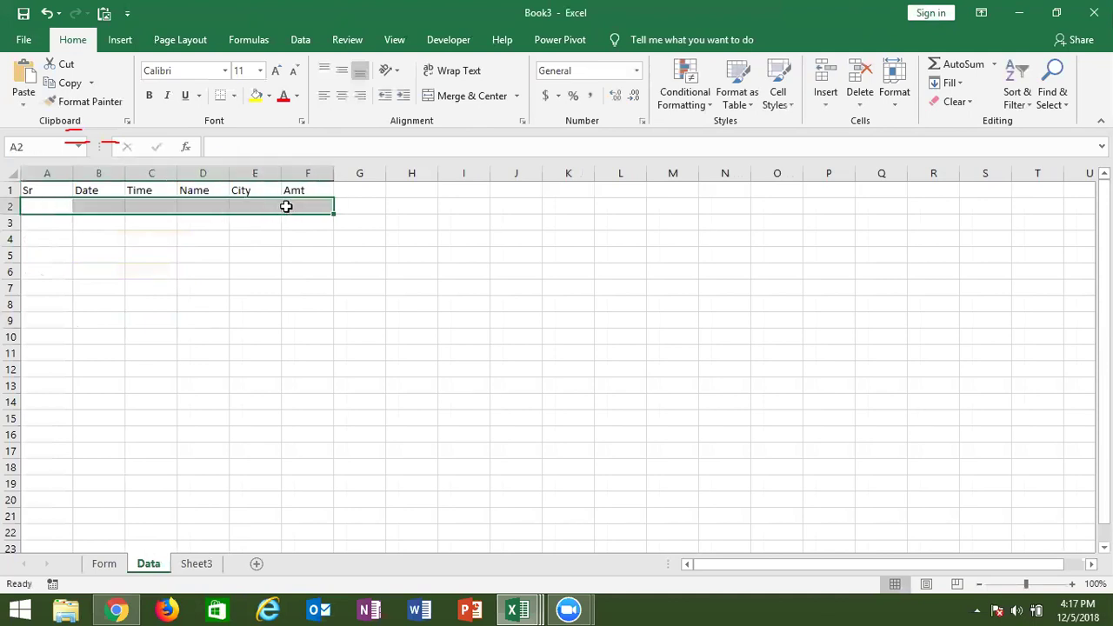
{"action": "left_click", "coordinate": [37, 202]}
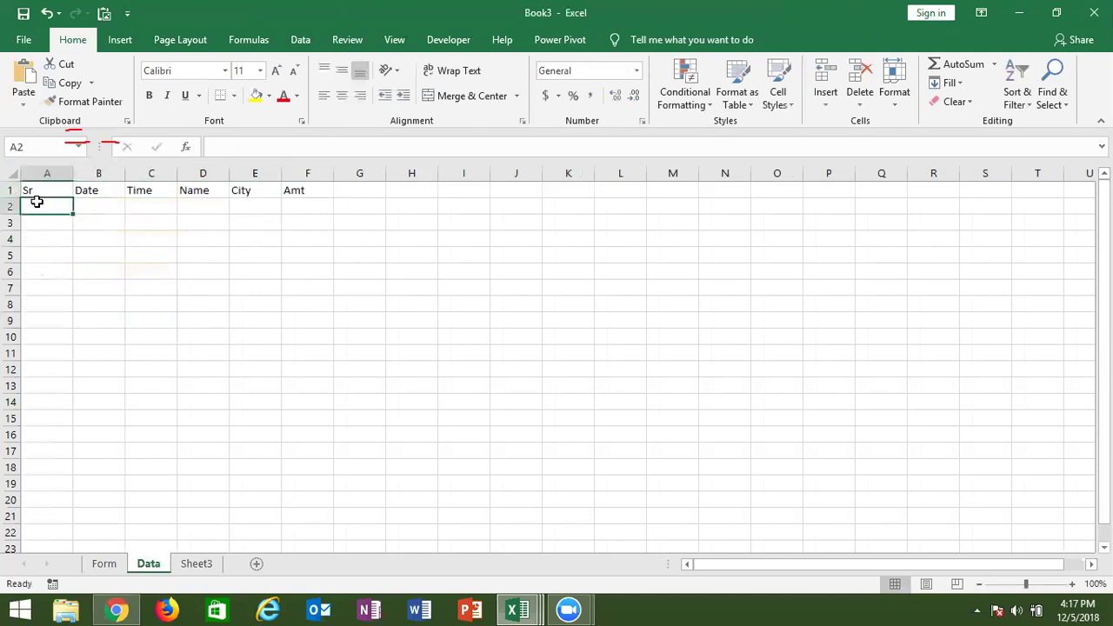
{"action": "left_click", "coordinate": [83, 206]}
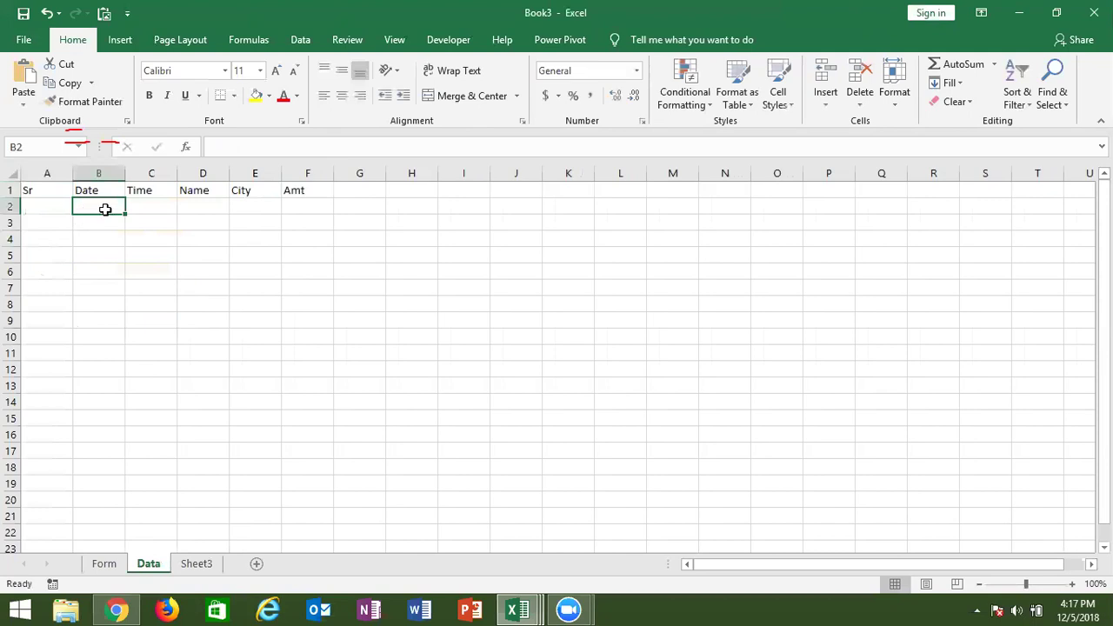
{"action": "left_click", "coordinate": [139, 209]}
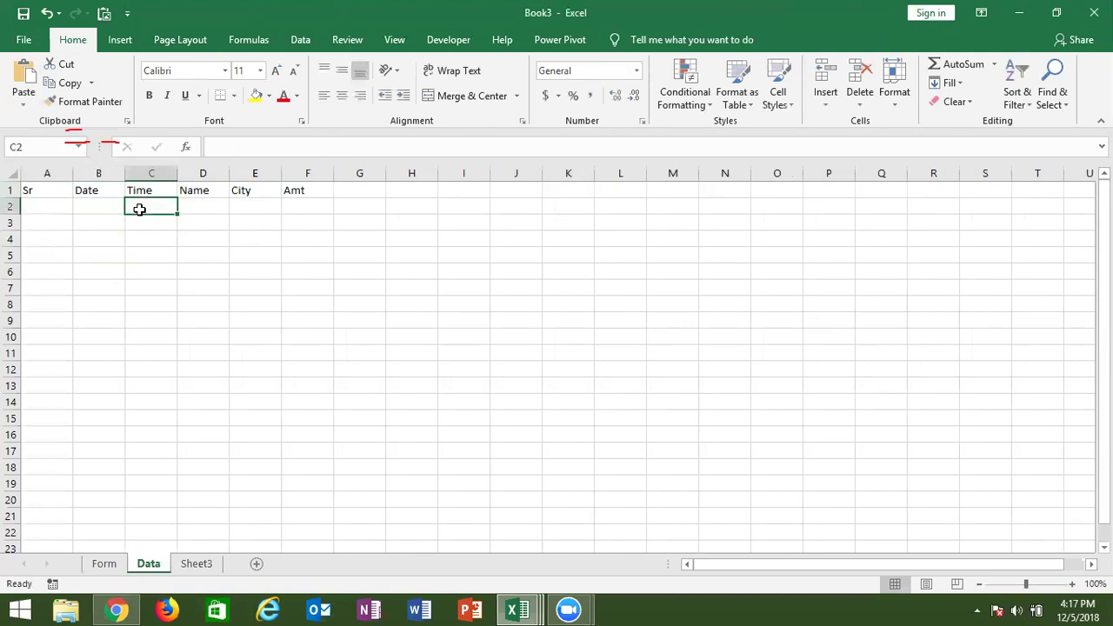
Bring up the VBA editor and look over the existing rr_1 macro code.
{"action": "key", "text": "ctrl+Tab"}
{"action": "key", "text": "ctrl+Tab"}
{"action": "key", "text": "ctrl+Tab"}
{"action": "key", "text": "ctrl+Tab"}
{"action": "key", "text": "alt+Tab"}
{"action": "mouse_move", "coordinate": [278, 402]}
{"action": "left_mouse_down"}
{"action": "mouse_move", "coordinate": [224, 144]}
{"action": "mouse_move", "coordinate": [189, 87]}
{"action": "left_mouse_up"}
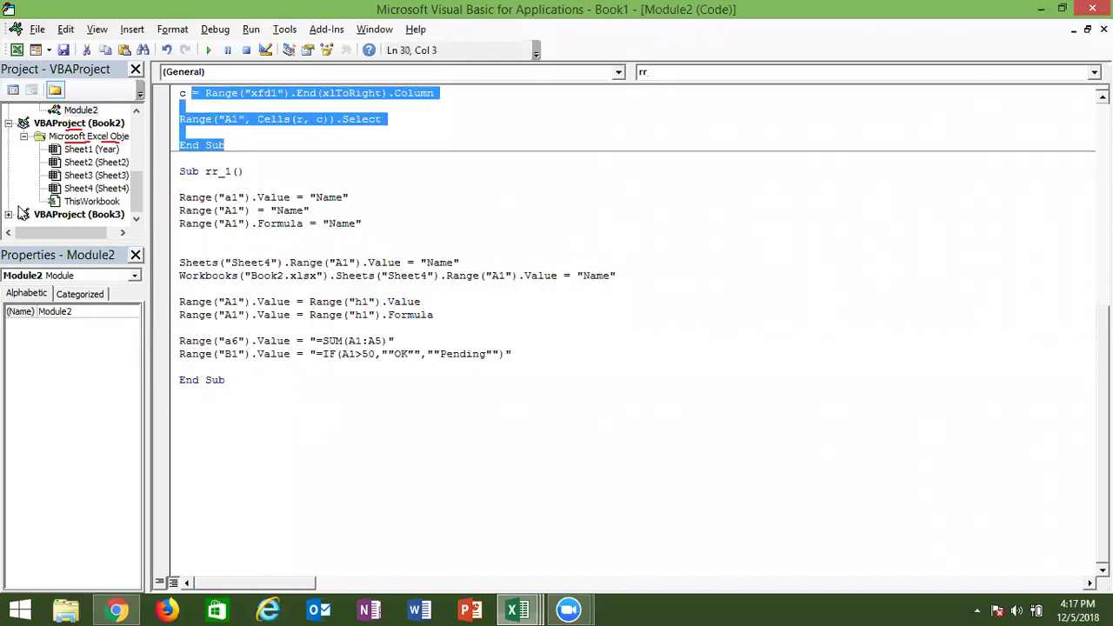
Add Module1 to Book3 containing an empty Sub data() procedure, then return to Excel.
{"action": "left_click", "coordinate": [9, 214]}
{"action": "left_click", "coordinate": [102, 190]}
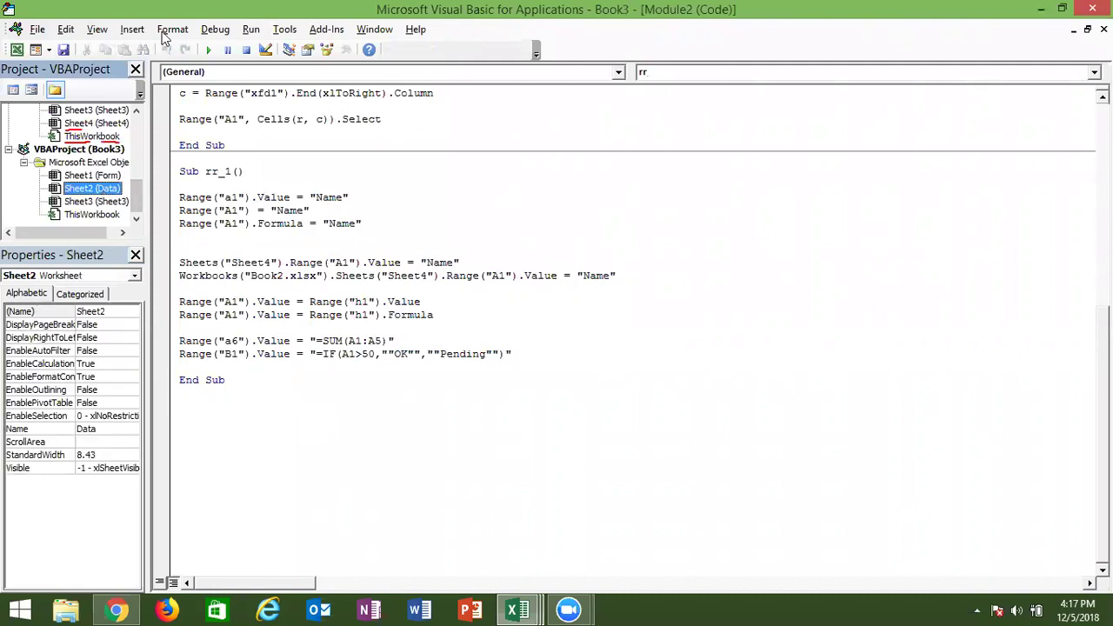
{"action": "left_click", "coordinate": [132, 29]}
{"action": "left_click", "coordinate": [159, 84]}
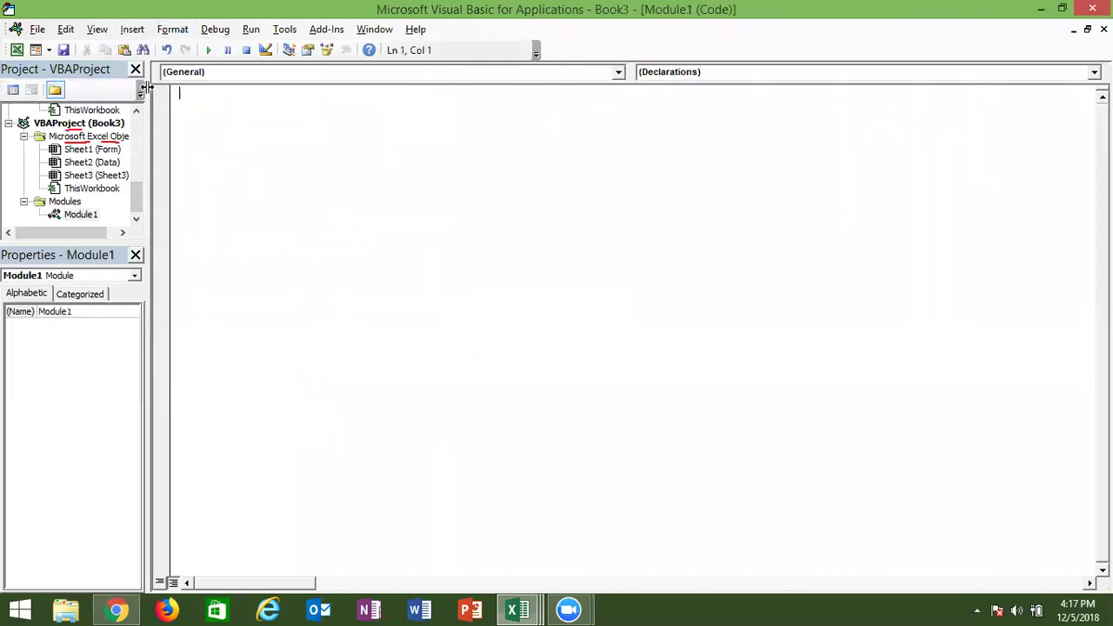
{"action": "type", "text": "sub "}
{"action": "type", "text": "data"}
{"action": "type", "text": "()"}
{"action": "key", "text": "Return"}
{"action": "key", "text": "Return"}
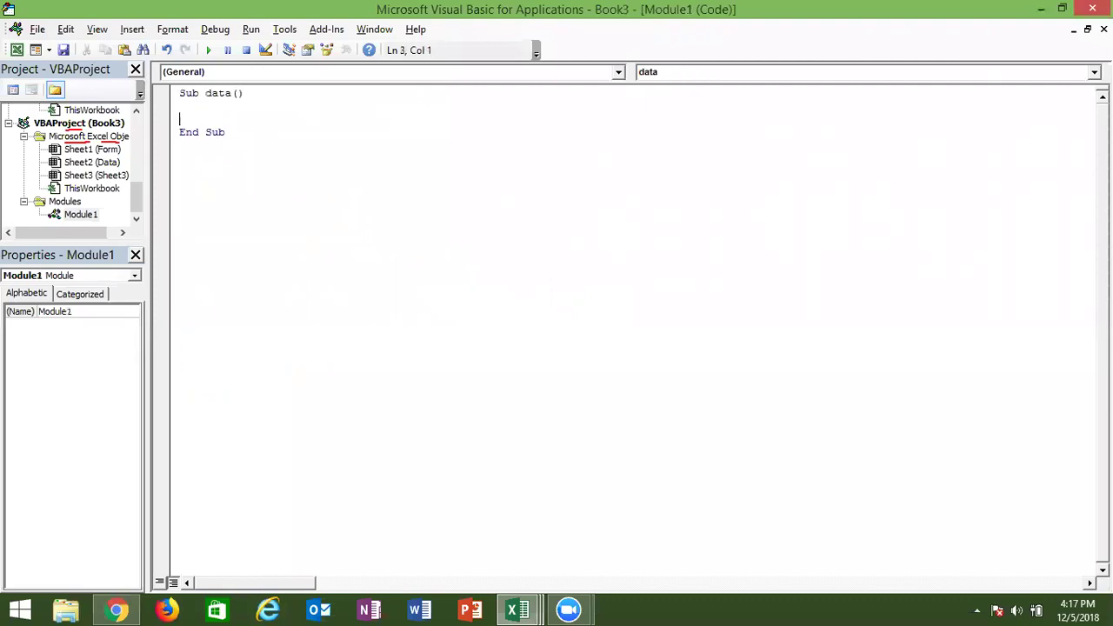
{"action": "key", "text": "Up"}
{"action": "key", "text": "Up"}
{"action": "key", "text": "alt+Tab"}
Begin an ID assignment line in the macro, then abandon it and return to Excel.
{"action": "key", "text": "Left"}
{"action": "key", "text": "Left"}
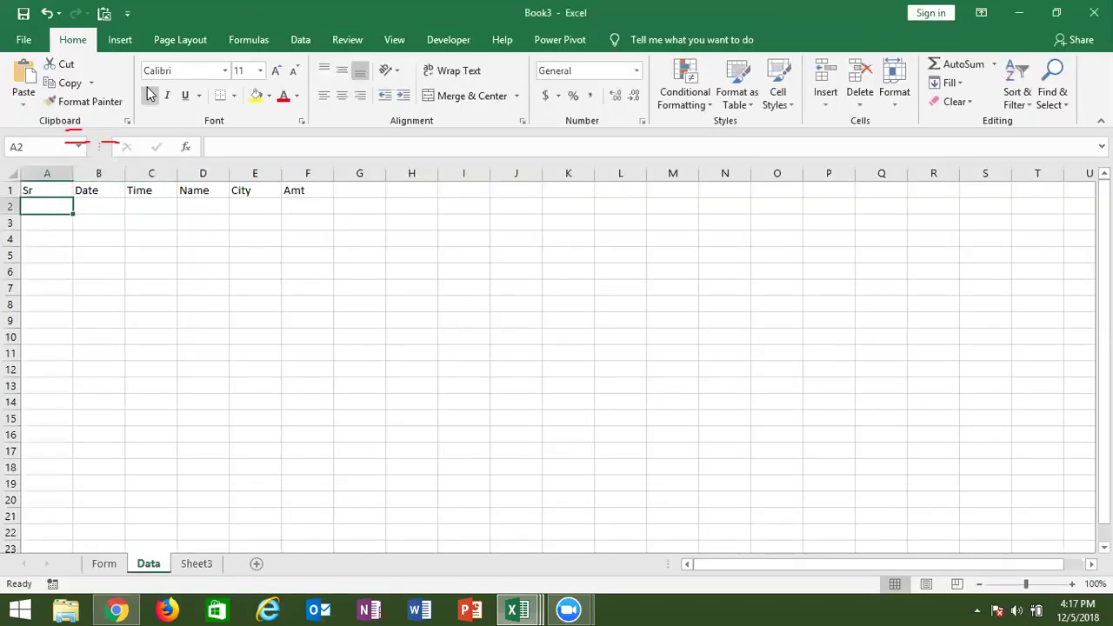
{"action": "key", "text": "alt+Tab"}
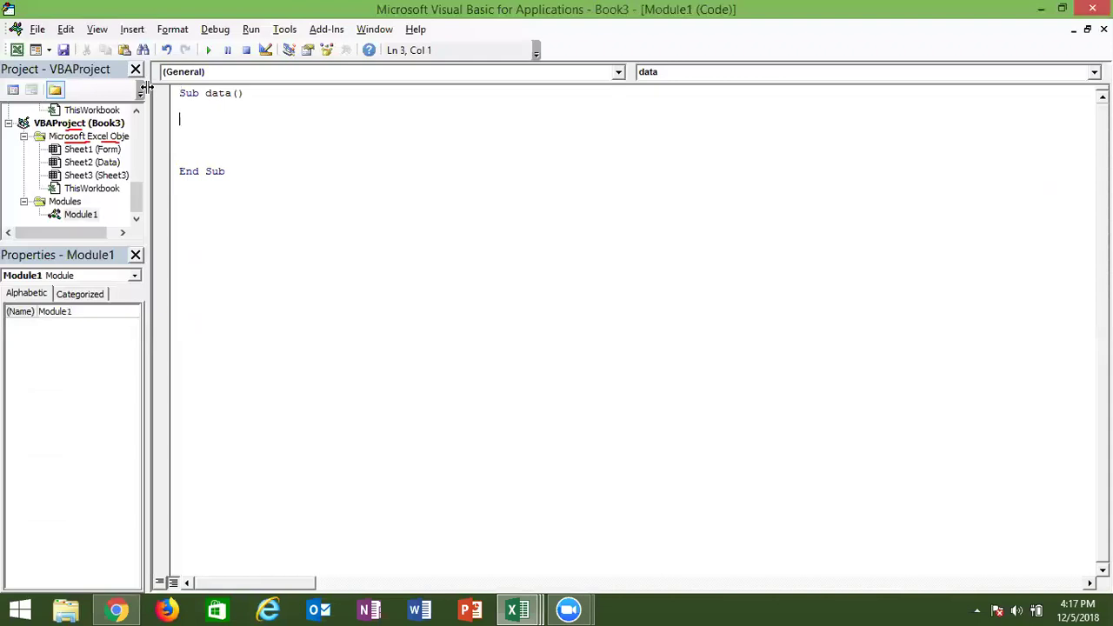
{"action": "type", "text": "ID"}
{"action": "type", "text": "=applica"}
{"action": "key", "text": "BackSpace"}
{"action": "key", "text": "BackSpace"}
{"action": "key", "text": "BackSpace"}
{"action": "key", "text": "BackSpace"}
{"action": "key", "text": "BackSpace"}
{"action": "key", "text": "BackSpace"}
{"action": "key", "text": "BackSpace"}
{"action": "key", "text": "BackSpace"}
{"action": "key", "text": "BackSpace"}
{"action": "key", "text": "alt+F11"}
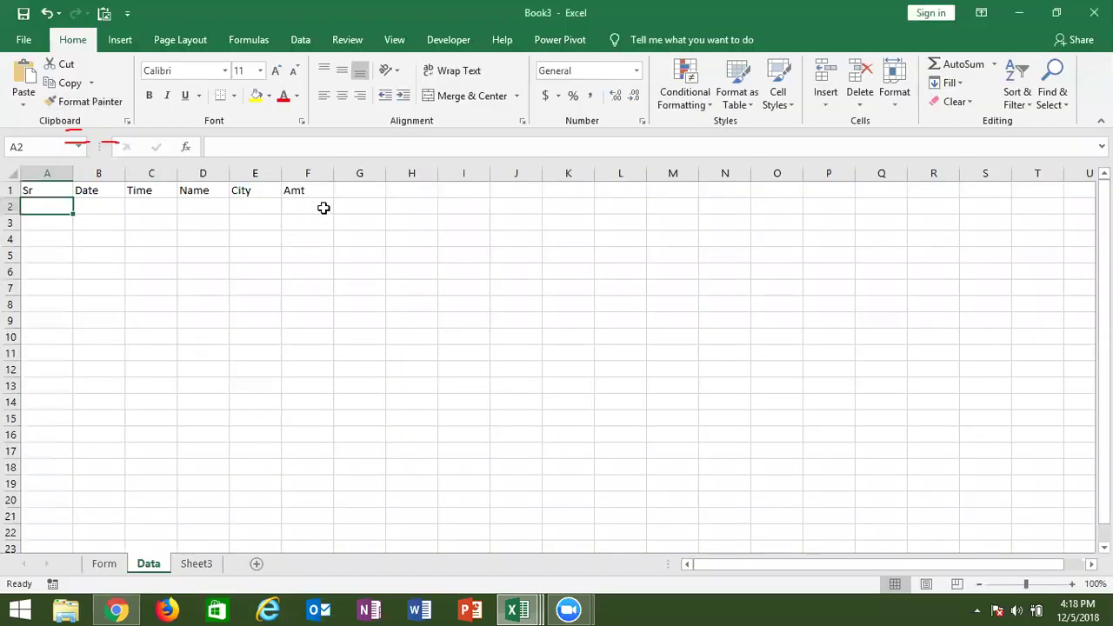
Enter the test formula =MAX(A:A)+1 in cell G2 of the Data sheet.
{"action": "left_click", "coordinate": [354, 206]}
{"action": "type", "text": "=max"}
{"action": "key", "text": "Tab"}
{"action": "left_click", "coordinate": [46, 172]}
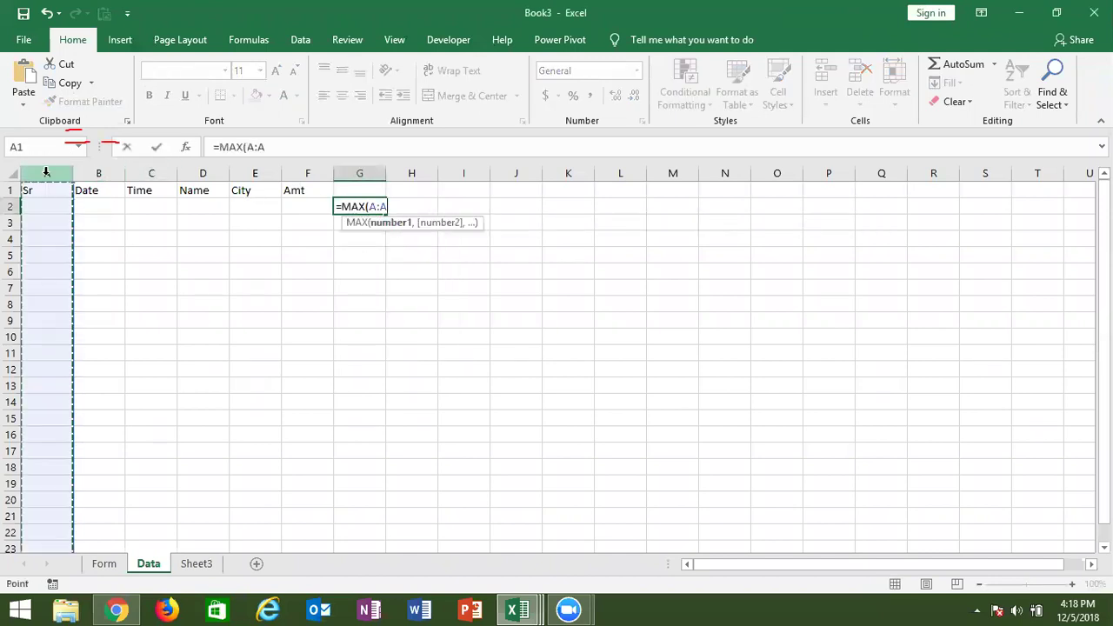
{"action": "type", "text": ")+1"}
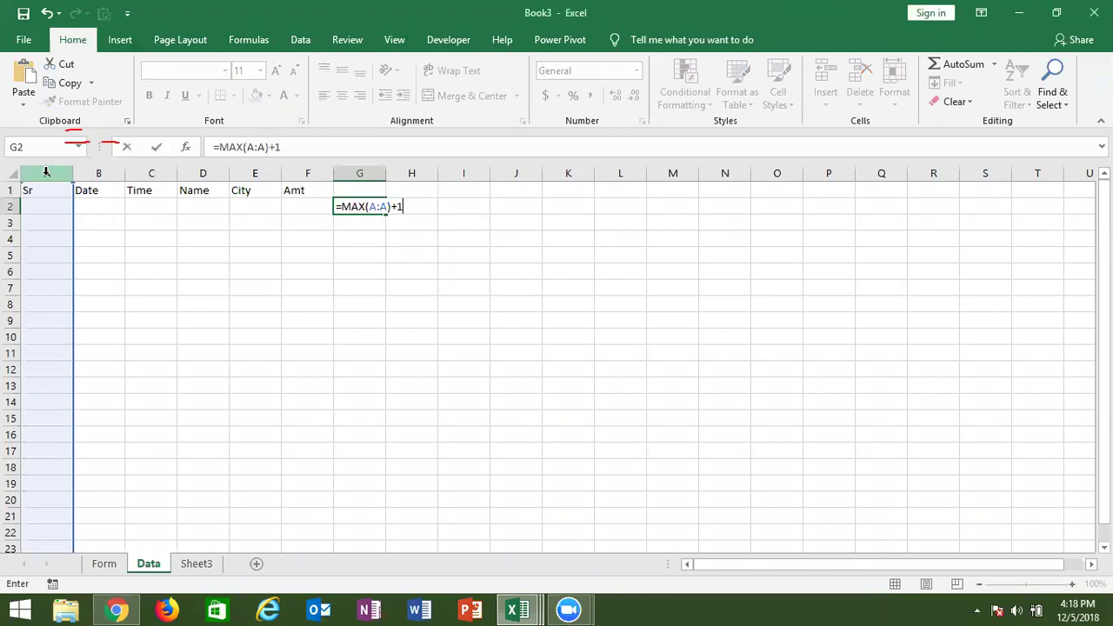
{"action": "key", "text": "Return"}
{"action": "key", "text": "Up"}
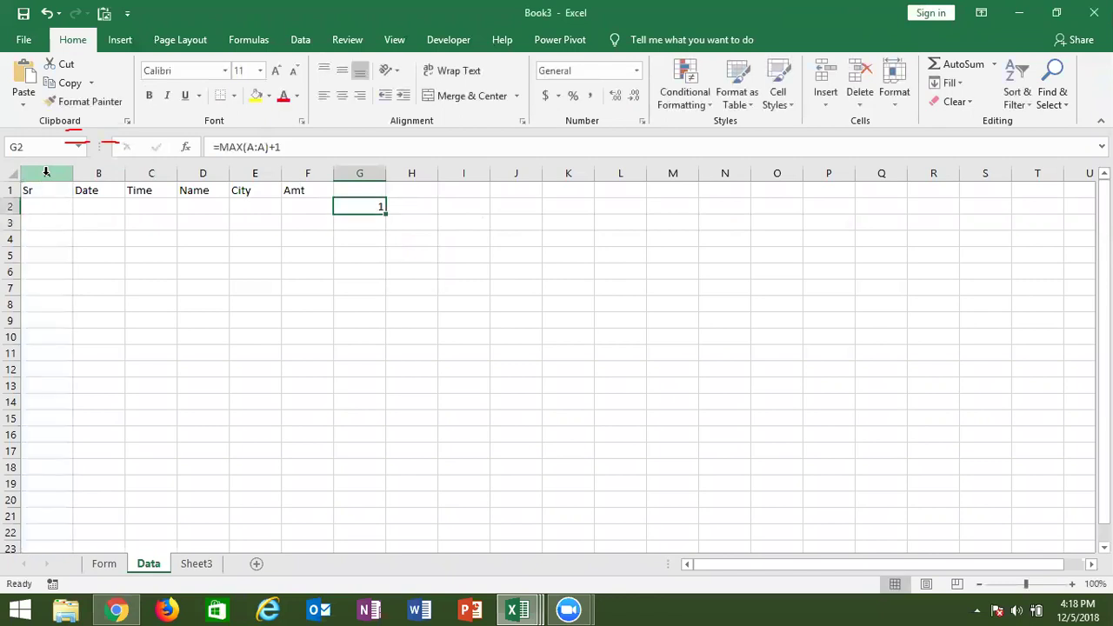
Test the formula with 1, 2, 3 in A2:A4 and confirm G2 shows 4.
{"action": "left_click_drag", "start_coordinate": [40, 217], "coordinate": [73, 184]}
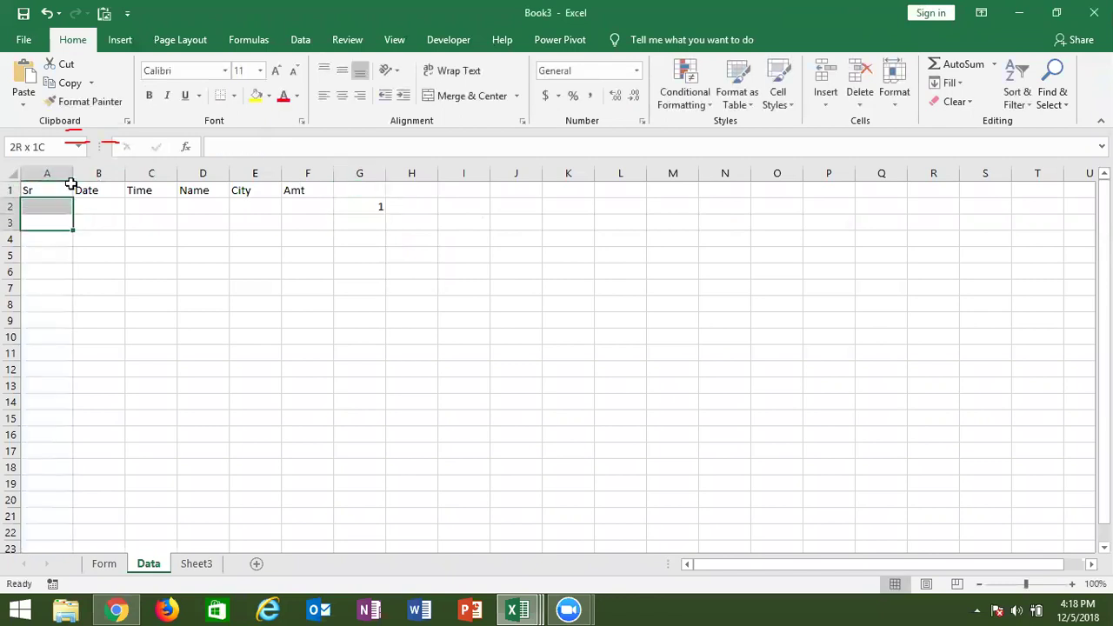
{"action": "left_click", "coordinate": [61, 203]}
{"action": "type", "text": "1"}
{"action": "key", "text": "Return"}
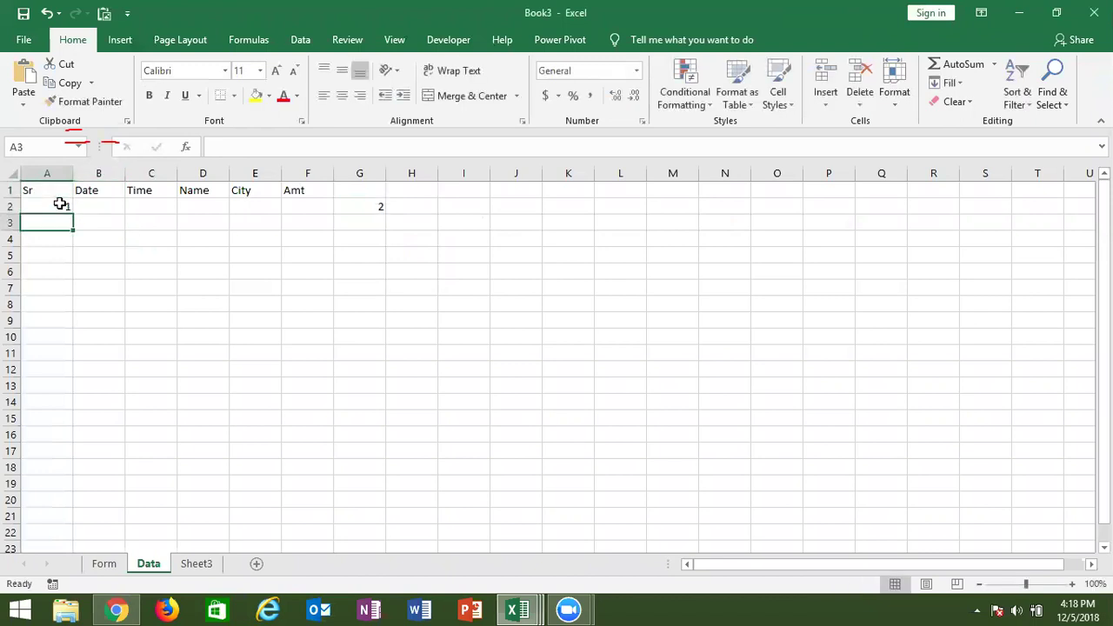
{"action": "type", "text": "2"}
{"action": "key", "text": "Return"}
{"action": "type", "text": "3"}
{"action": "key", "text": "Return"}
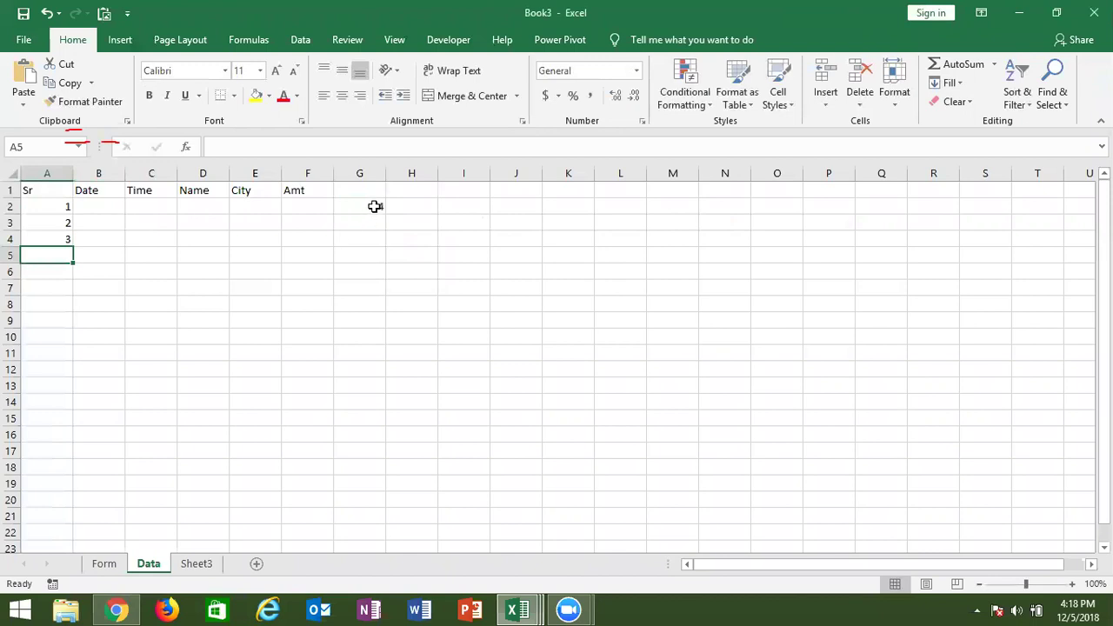
{"action": "left_click", "coordinate": [374, 206]}
Clear the test values in A2:A4 and the G2 formula.
{"action": "left_click", "coordinate": [64, 206]}
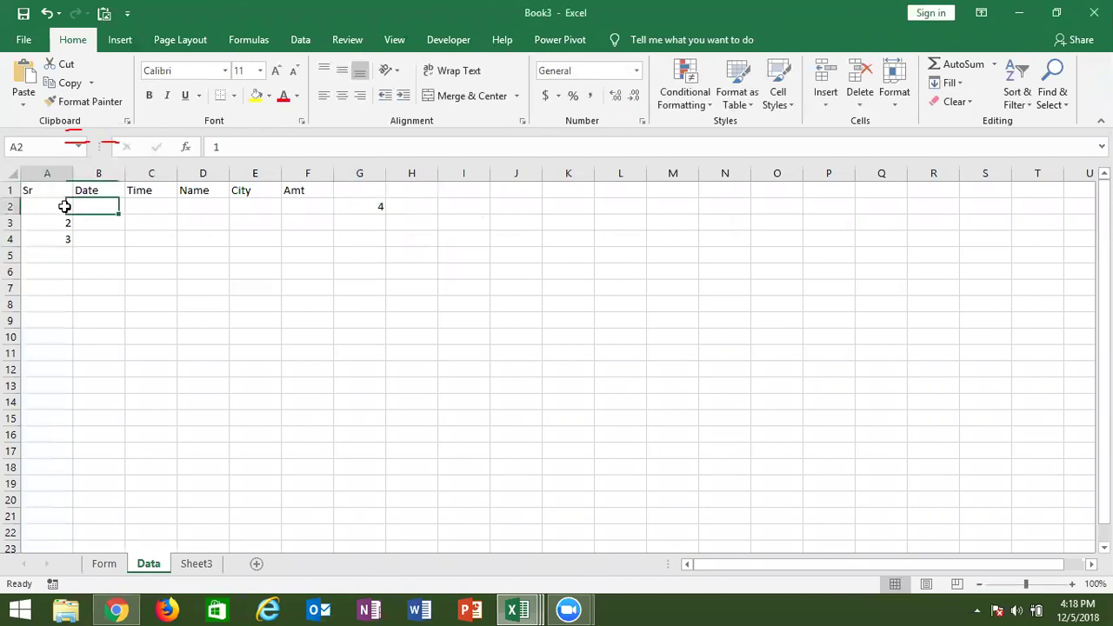
{"action": "key", "text": "ctrl+shift+Down"}
{"action": "key", "text": "Delete"}
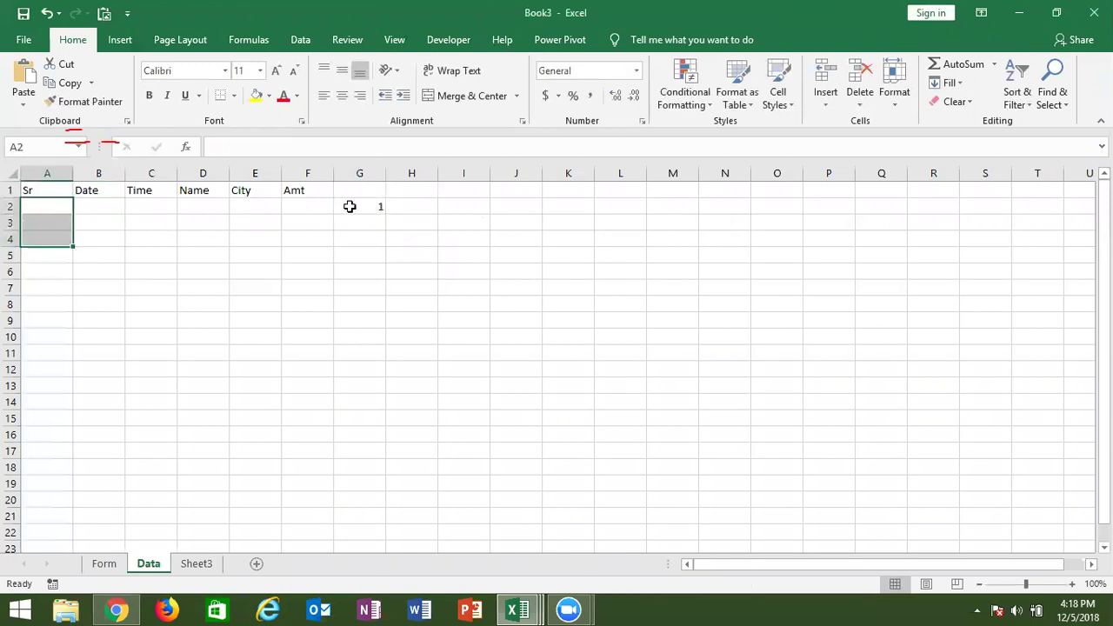
{"action": "left_click", "coordinate": [352, 205]}
{"action": "key", "text": "Delete"}
{"action": "key", "text": "alt+Tab"}
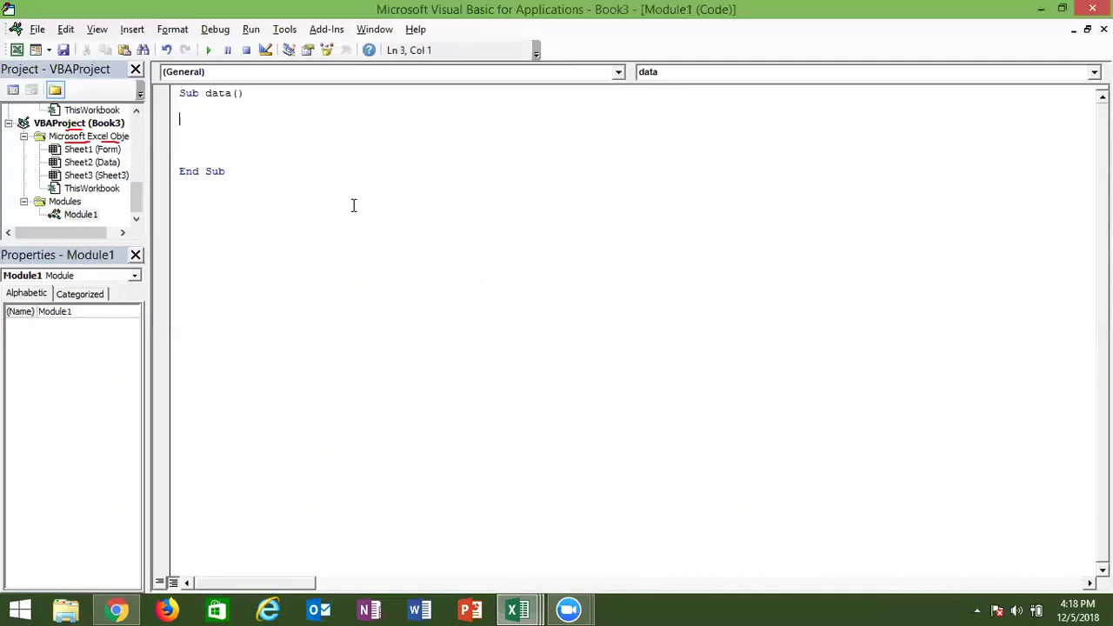
Start the ID assignment in the macro, discarding Max and Len attempts for Application.
{"action": "type", "text": "ID=max"}
{"action": "type", "text": "("}
{"action": "key", "text": "BackSpace"}
{"action": "key", "text": "BackSpace"}
{"action": "key", "text": "BackSpace"}
{"action": "key", "text": "BackSpace"}
{"action": "type", "text": "len("}
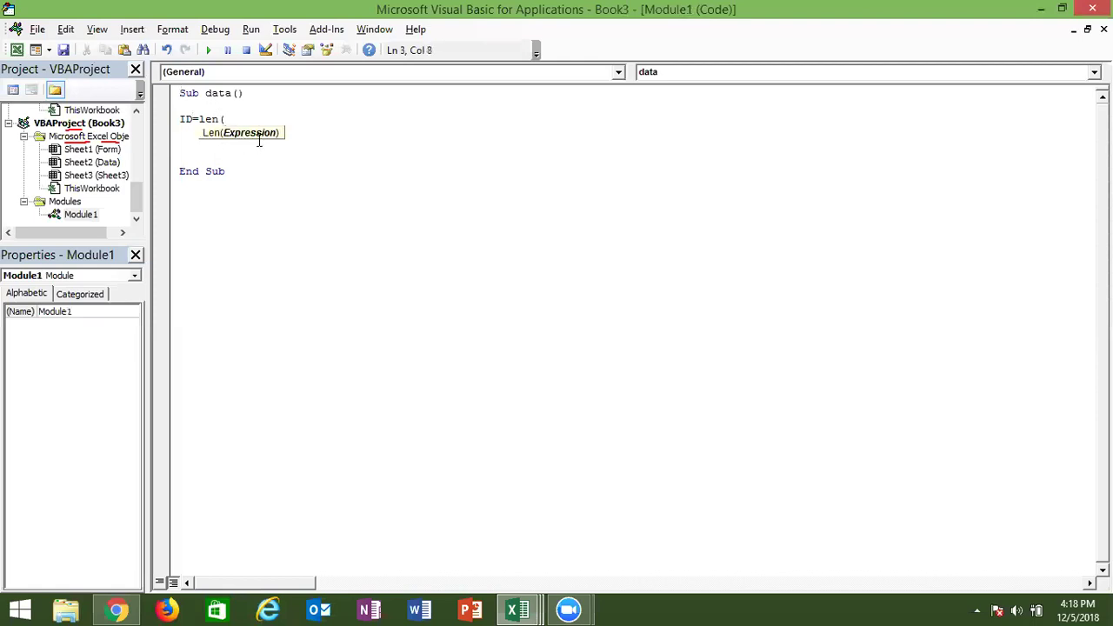
{"action": "key", "text": "BackSpace"}
{"action": "key", "text": "BackSpace"}
{"action": "key", "text": "BackSpace"}
{"action": "key", "text": "BackSpace"}
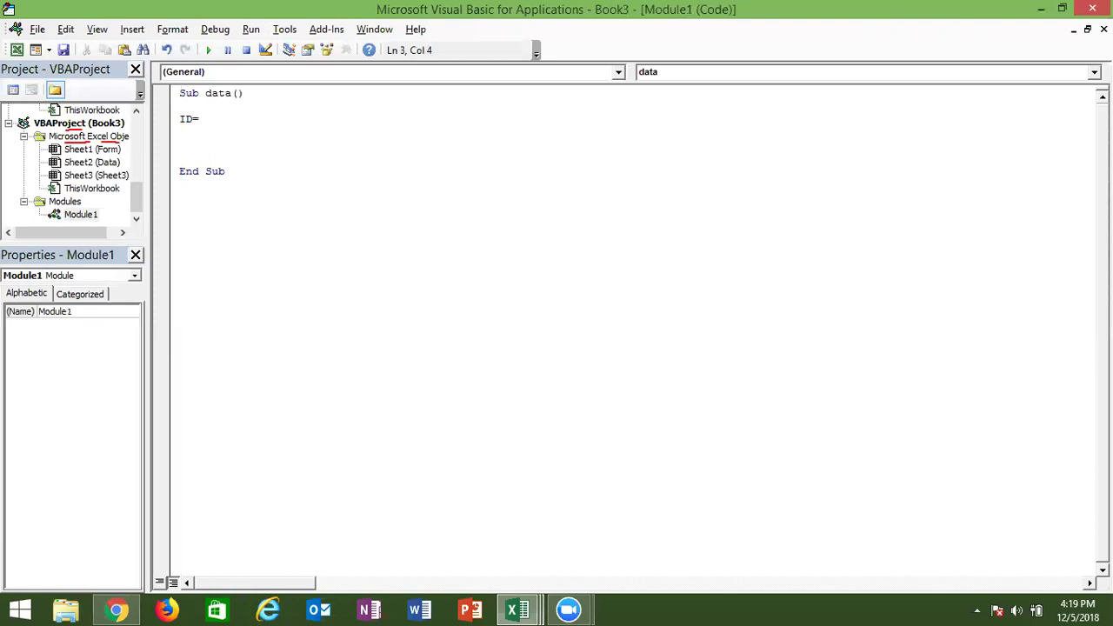
{"action": "type", "text": "applicat"}
{"action": "type", "text": "ion"}
{"action": "key", "text": "BackSpace"}
{"action": "type", "text": "n/"}
{"action": "key", "text": "BackSpace"}
Complete ID = Application.WorksheetFunction.Max(Sheets("Data").Range("A:A")) and add a blank line.
{"action": "type", "text": "."}
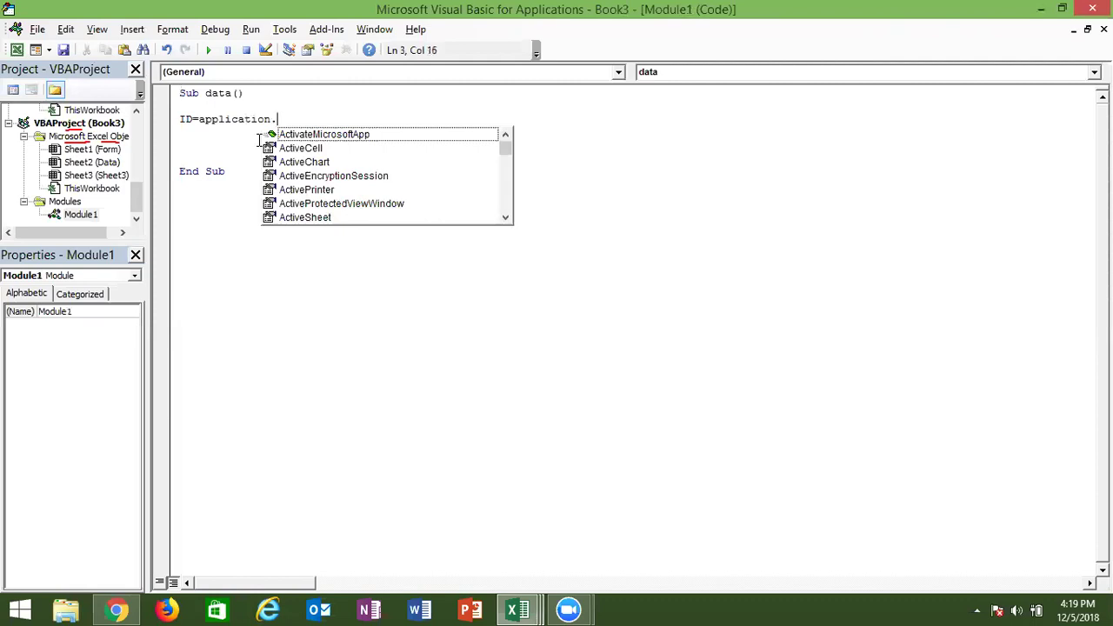
{"action": "type", "text": "wo"}
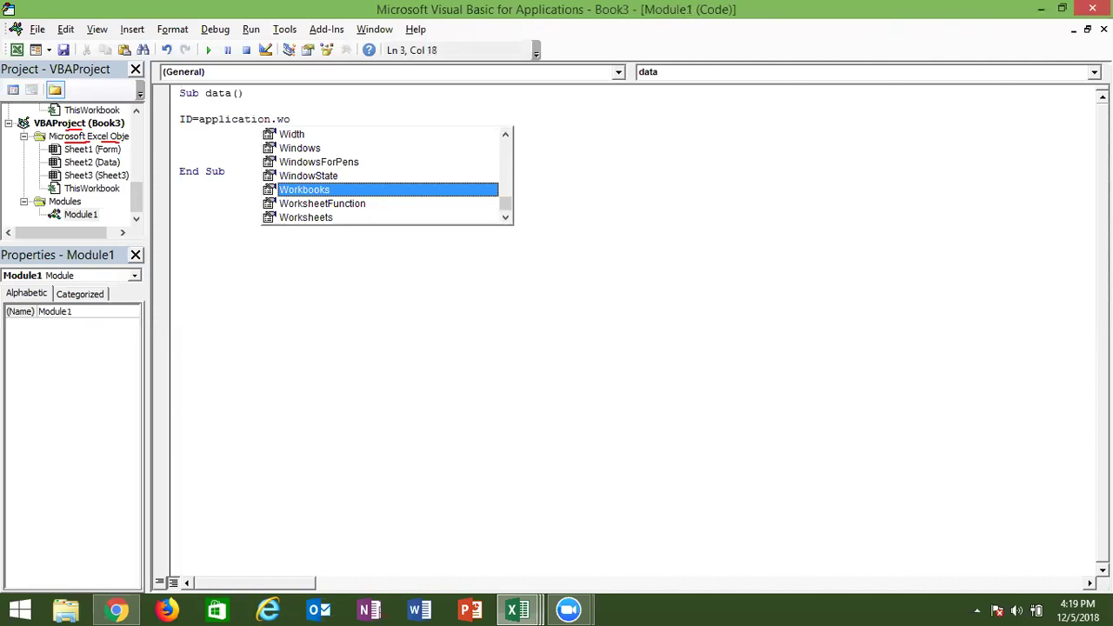
{"action": "key", "text": "Down"}
{"action": "key", "text": "Tab"}
{"action": "type", "text": "."}
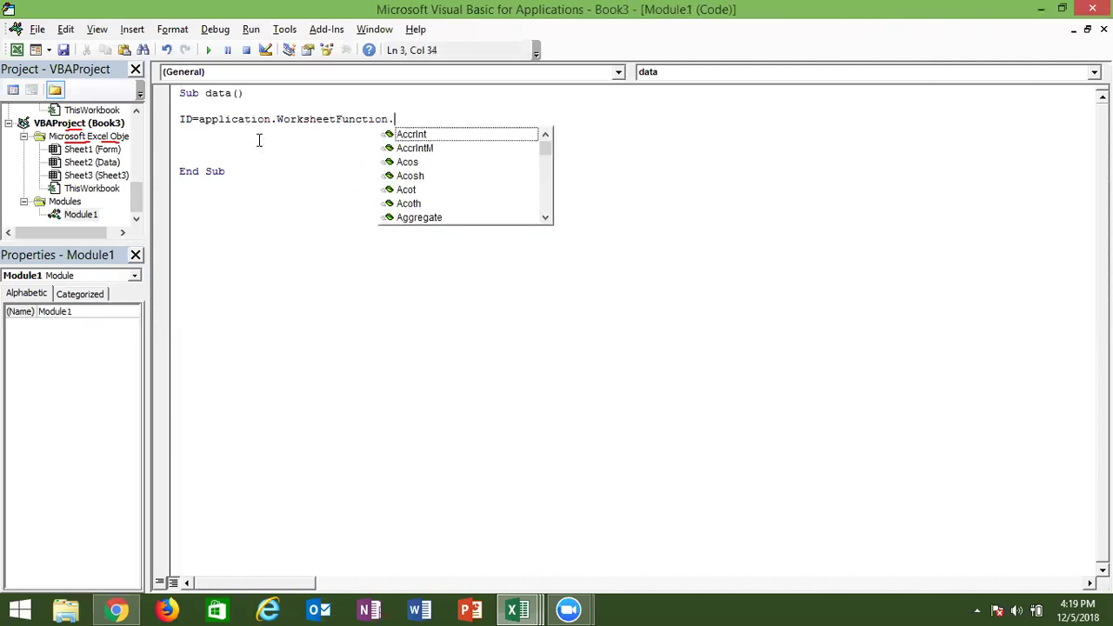
{"action": "type", "text": "m"}
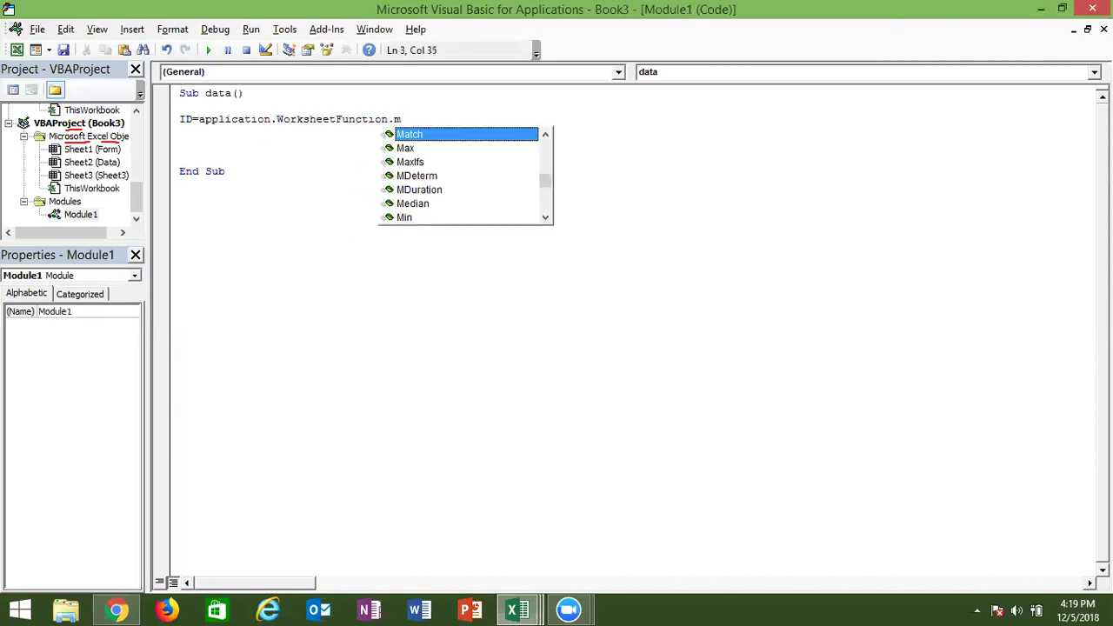
{"action": "key", "text": "Down"}
{"action": "key", "text": "Tab"}
{"action": "type", "text": "("}
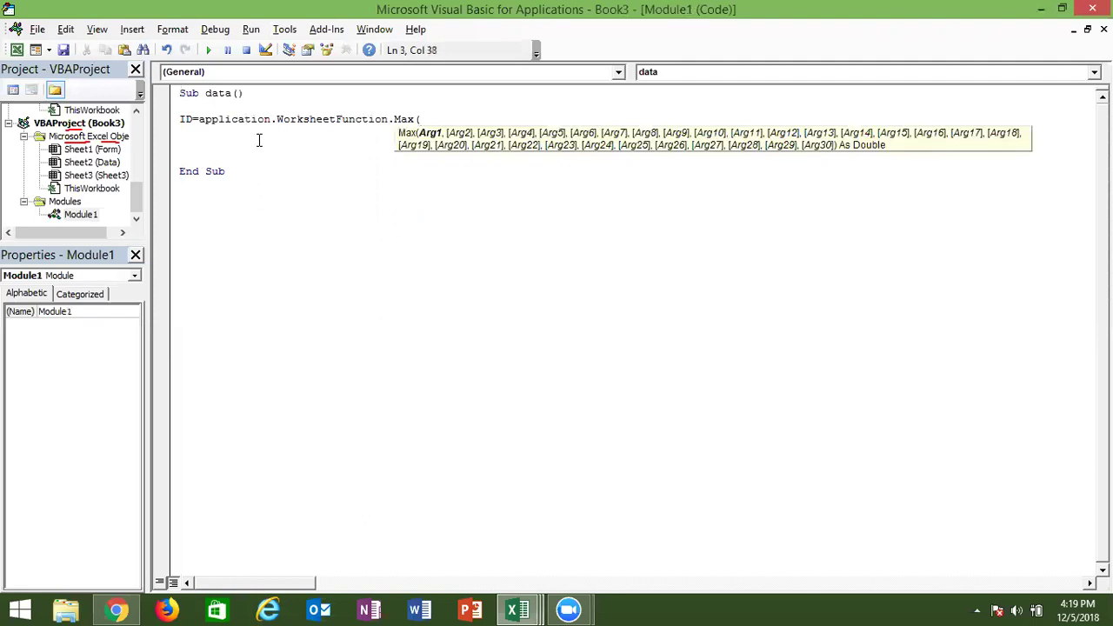
{"action": "type", "text": "sheets(\"Data\""}
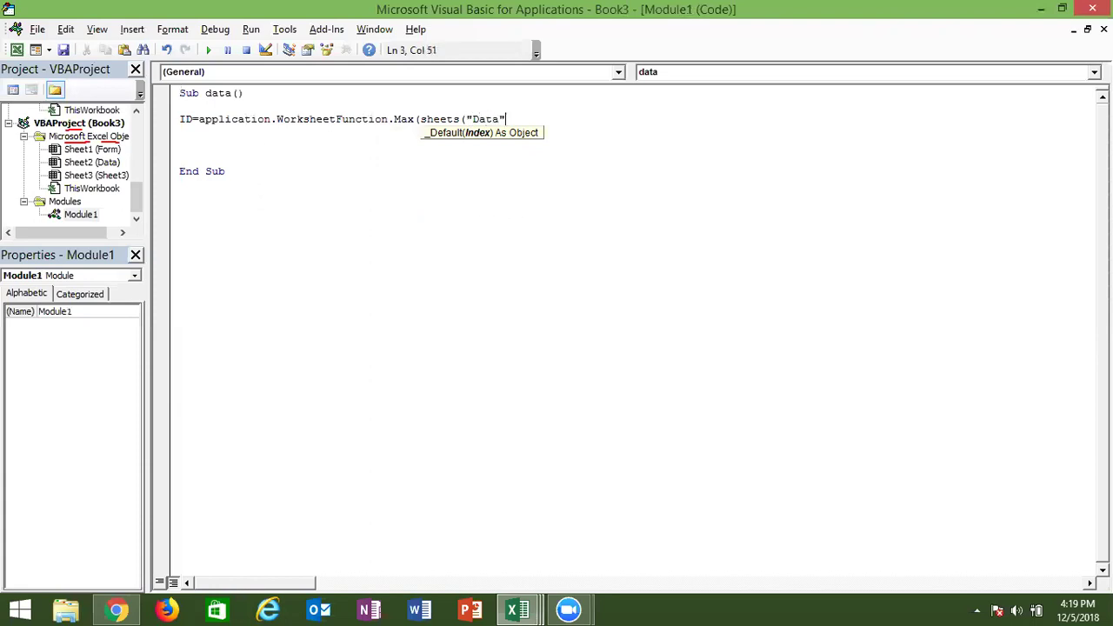
{"action": "type", "text": ").range("}
{"action": "type", "text": "\"A:A\""}
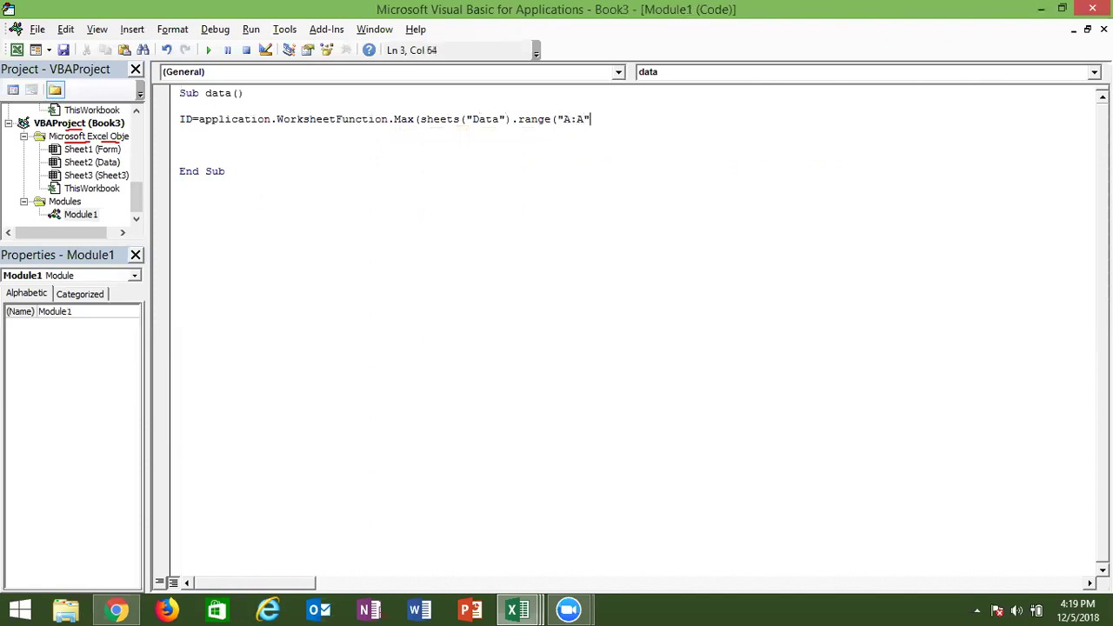
{"action": "type", "text": ")"}
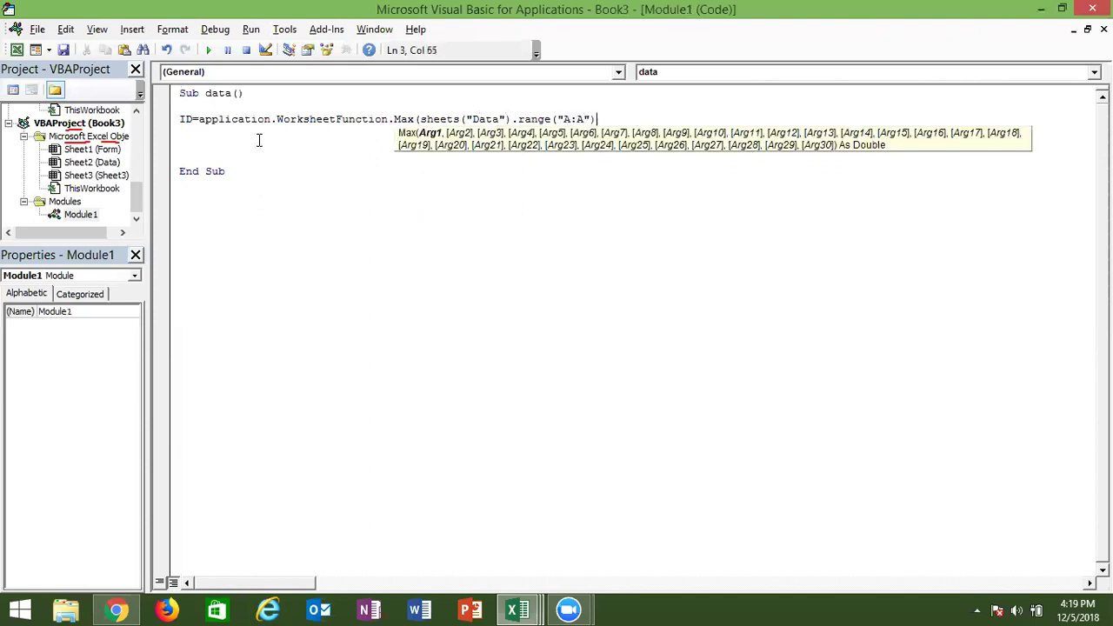
{"action": "type", "text": ")"}
{"action": "left_click", "coordinate": [253, 145]}
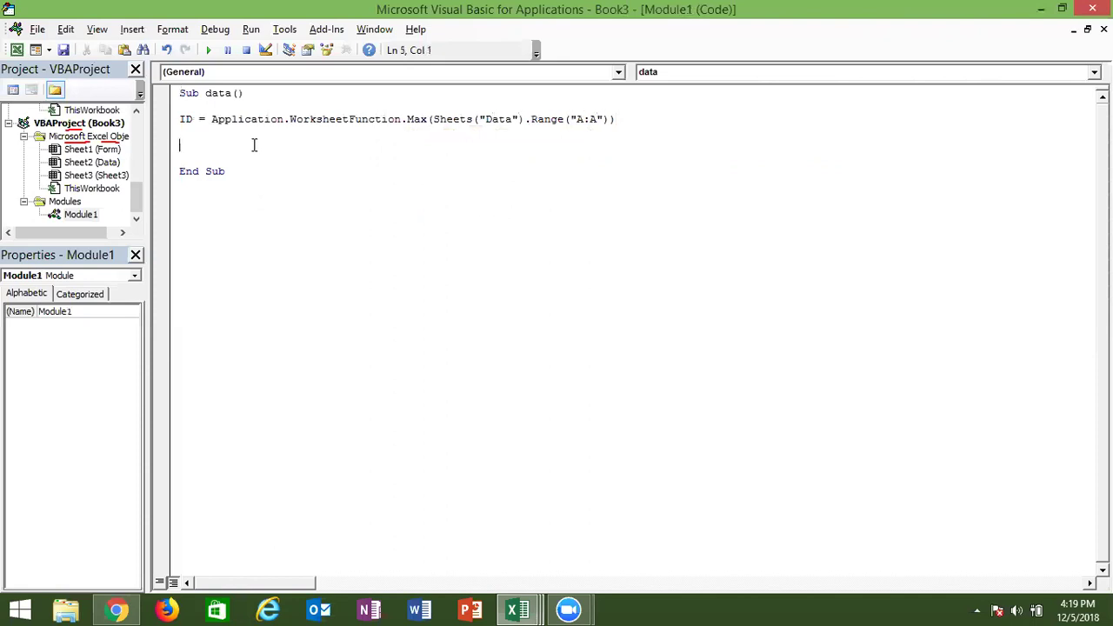
{"action": "key", "text": "Return"}
Write Sheets("Data").Range("A65000").End(xlUp).Offset(1,0).Value = ID + 1, fixing the xlUp typo.
{"action": "key", "text": "alt+F11"}
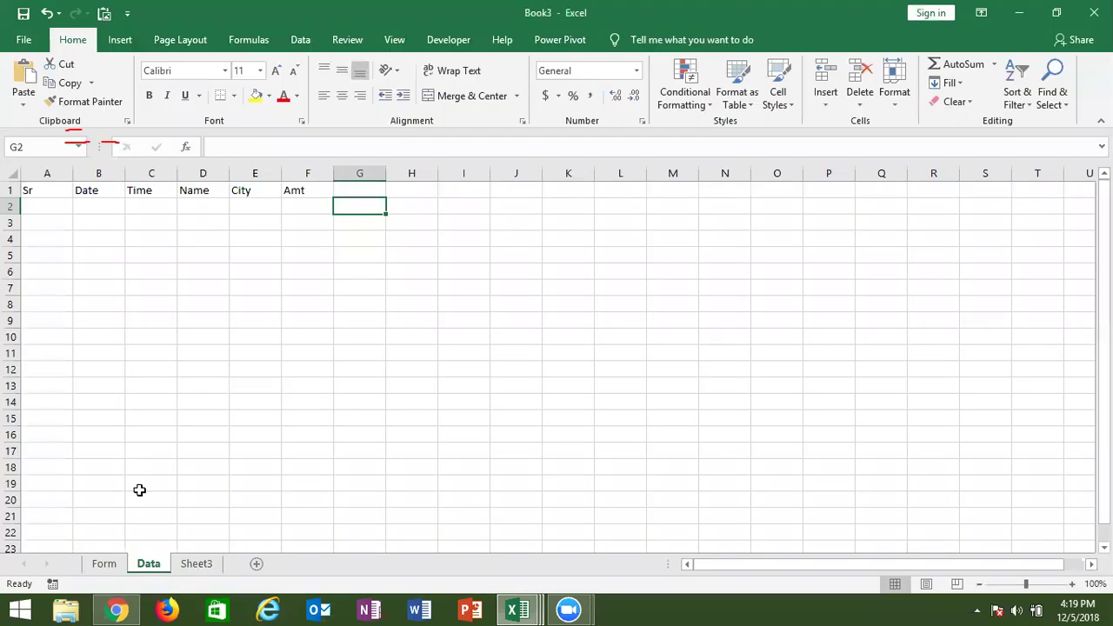
{"action": "left_click", "coordinate": [51, 205]}
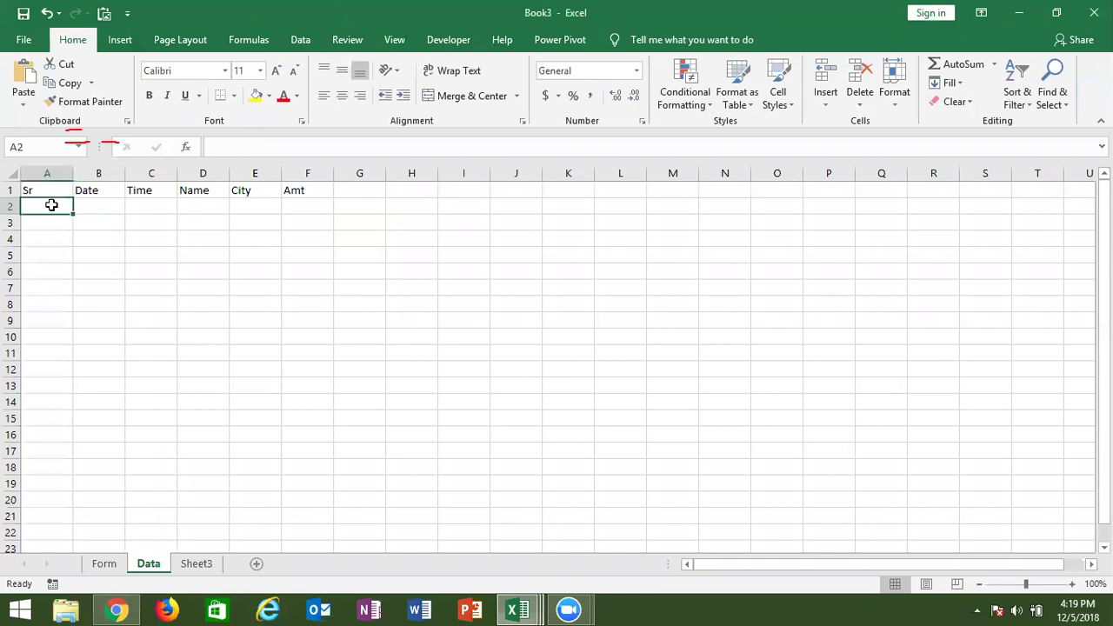
{"action": "key", "text": "alt+F11"}
{"action": "type", "text": "sheet"}
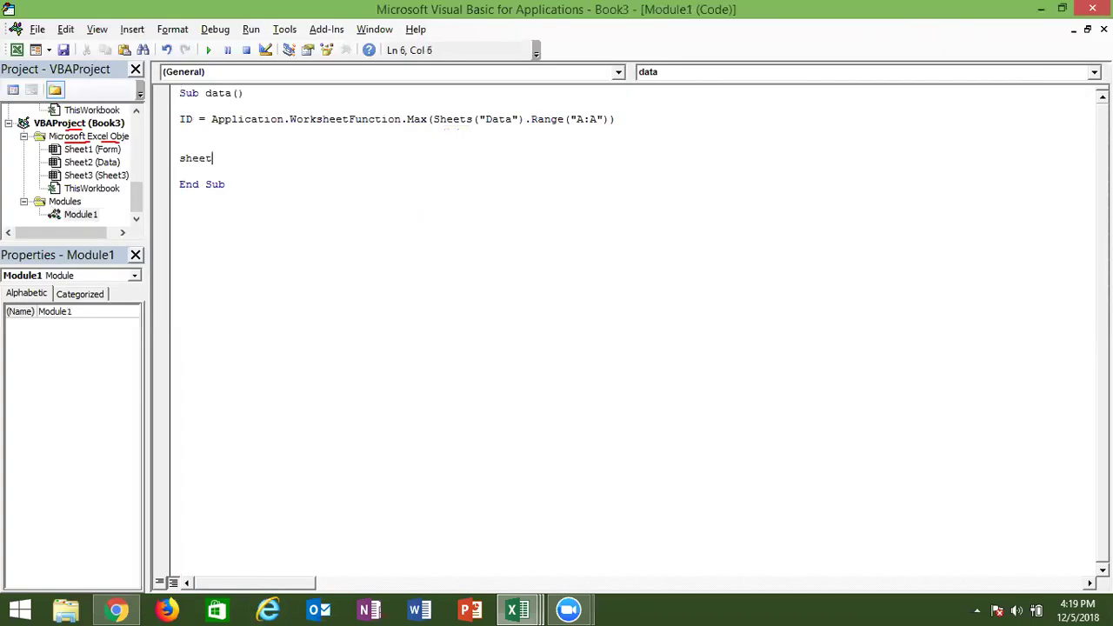
{"action": "type", "text": "s(\"Data\").range(\"A65000"}
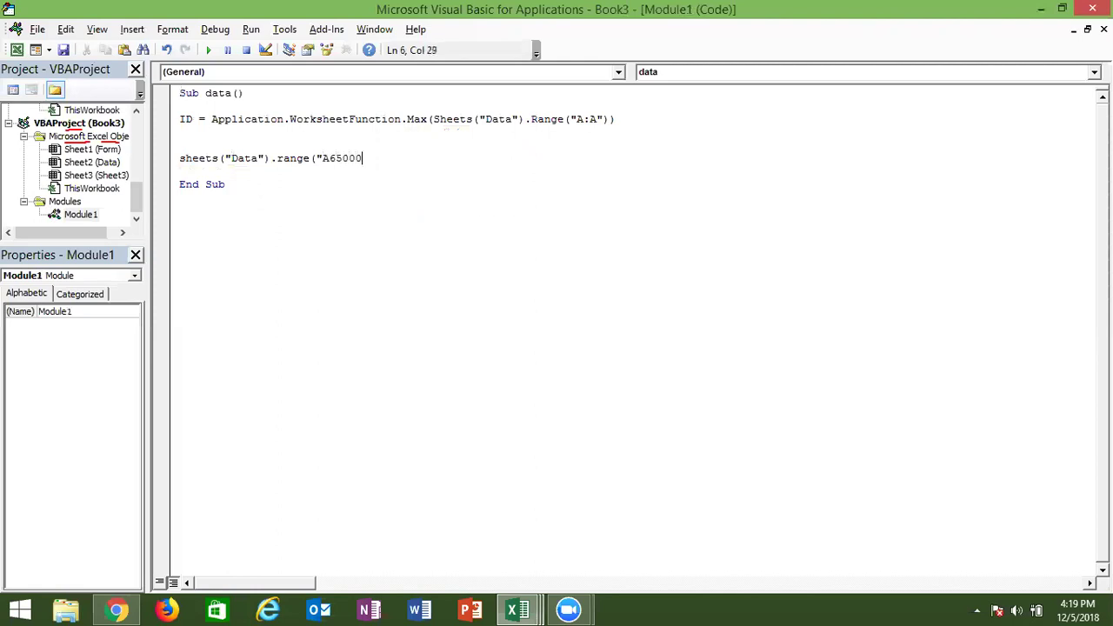
{"action": "type", "text": "\").end("}
{"action": "type", "text": "xp"}
{"action": "type", "text": "up"}
{"action": "type", "text": ")"}
{"action": "type", "text": "."}
{"action": "left_click", "coordinate": [421, 158]}
{"action": "key", "text": "BackSpace"}
{"action": "type", "text": "l"}
{"action": "left_click", "coordinate": [447, 158]}
{"action": "type", "text": "offset(1,0).value"}
{"action": "key", "text": "BackSpace"}
{"action": "key", "text": "BackSpace"}
{"action": "type", "text": "ue"}
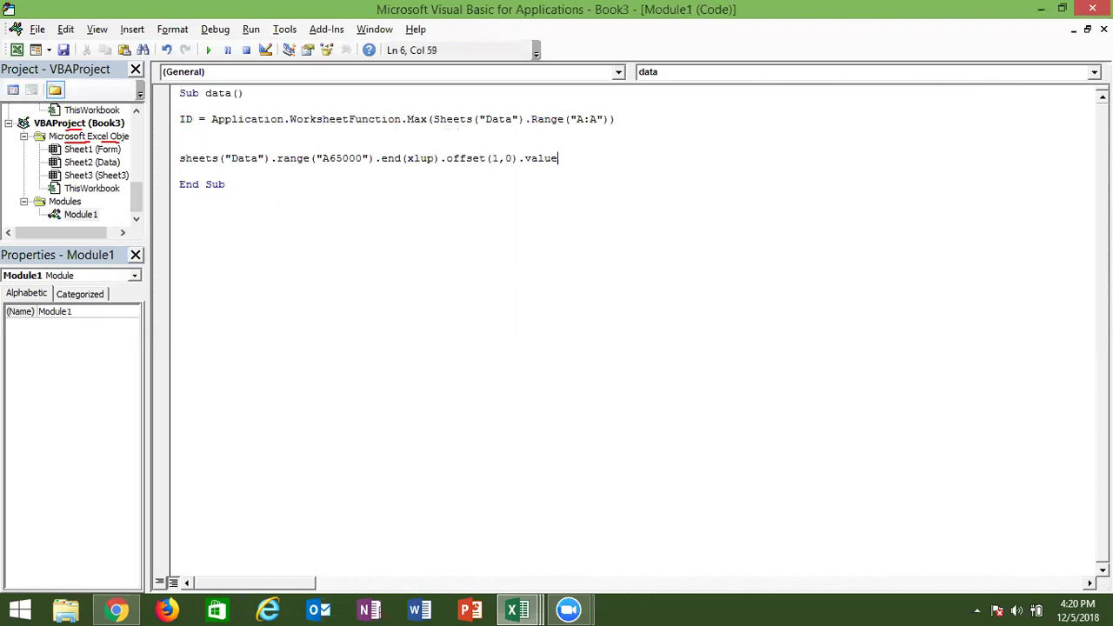
{"action": "type", "text": "=id+1"}
{"action": "key", "text": "Return"}
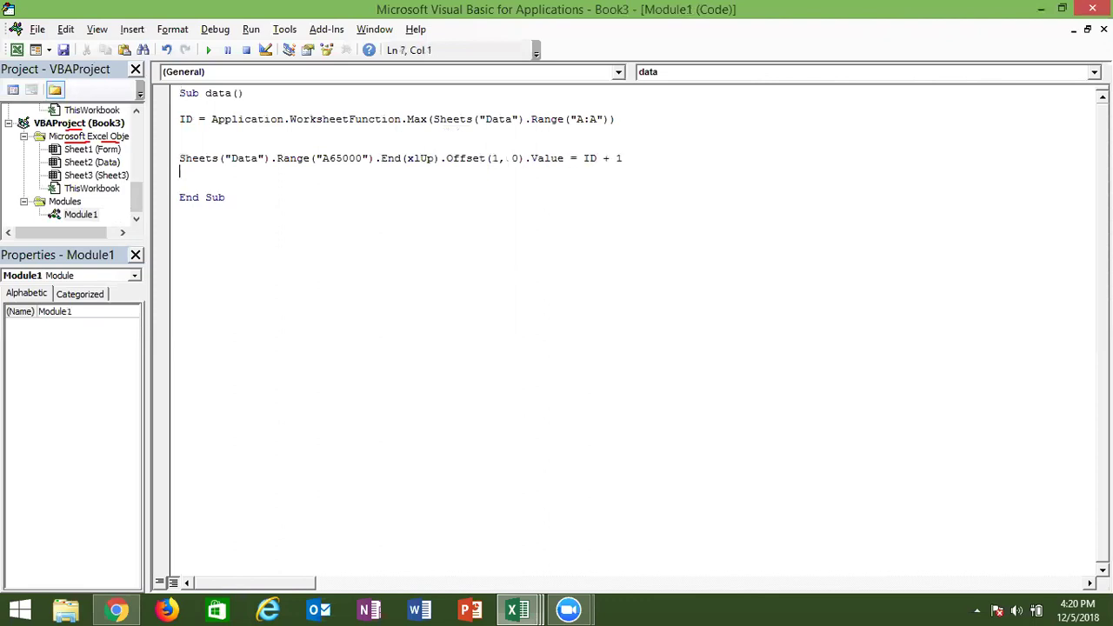
Test Ctrl+Down/Ctrl+Up in column A and enter serial number 1 in A2.
{"action": "key", "text": "alt+F11"}
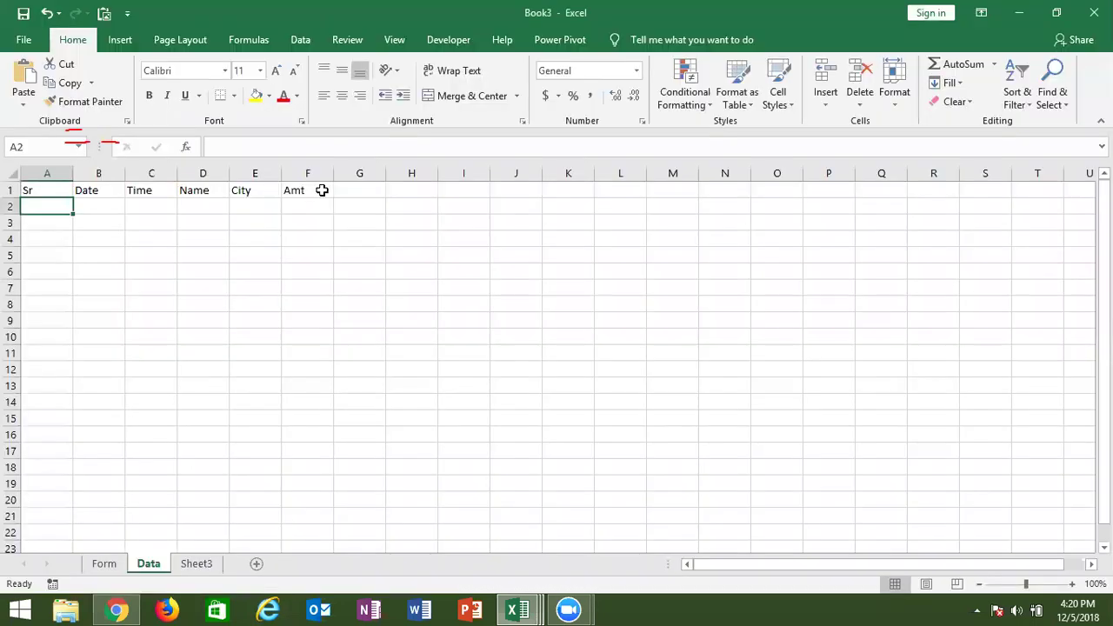
{"action": "left_click", "coordinate": [60, 540]}
{"action": "key", "text": "ctrl+Down"}
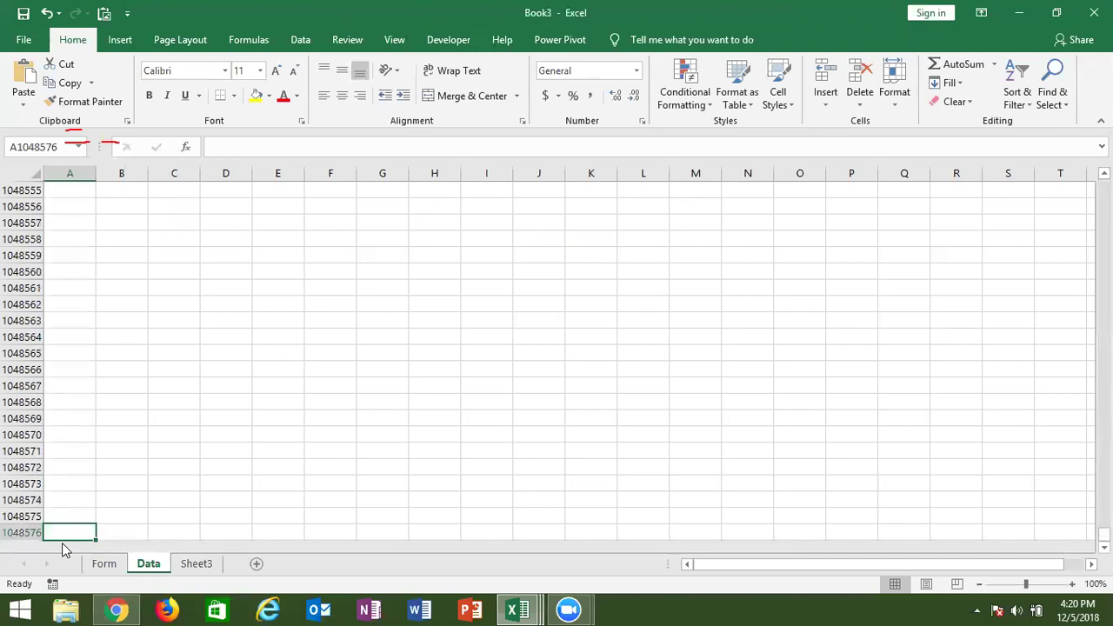
{"action": "key", "text": "ctrl+Up"}
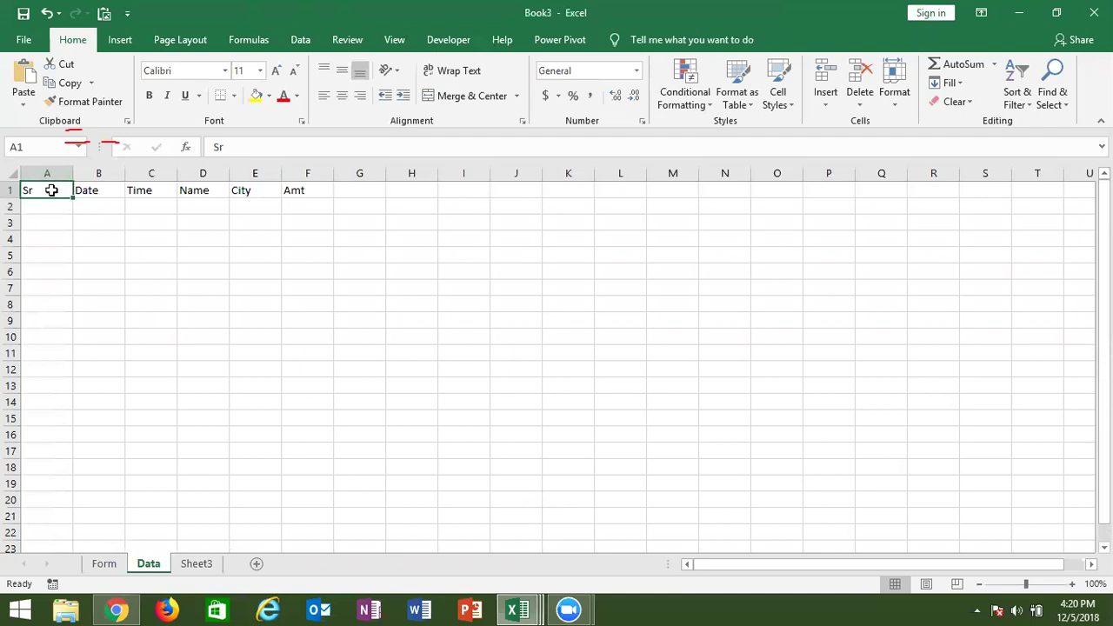
{"action": "key", "text": "Down"}
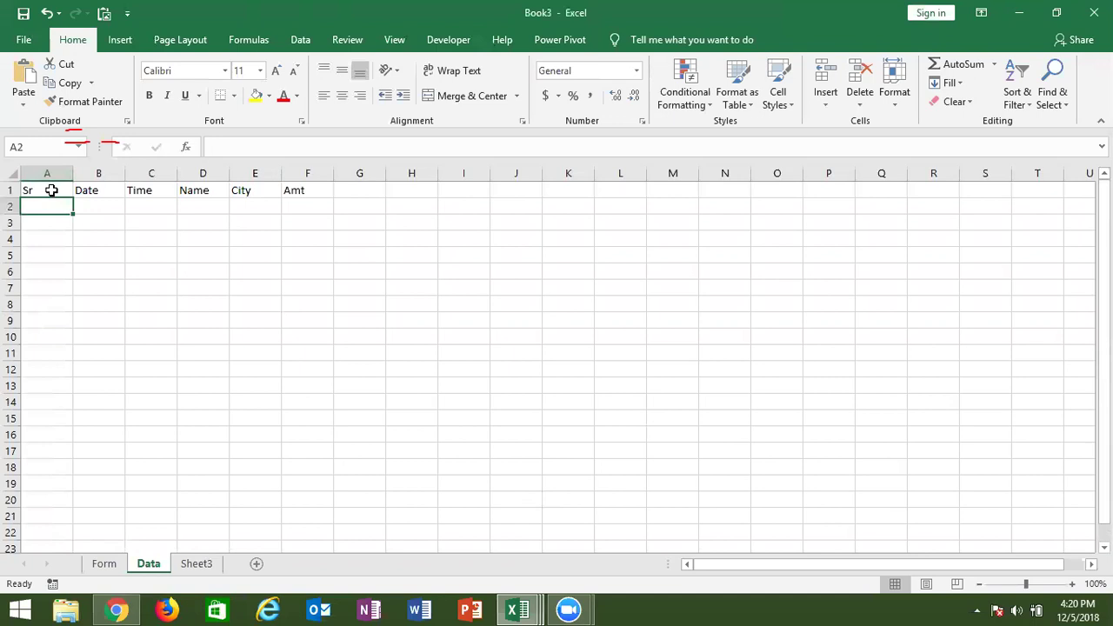
{"action": "type", "text": "1"}
{"action": "key", "text": "Return"}
Duplicate the ID + 1 line and change its Offset to (0, 1).
{"action": "key", "text": "alt+Tab"}
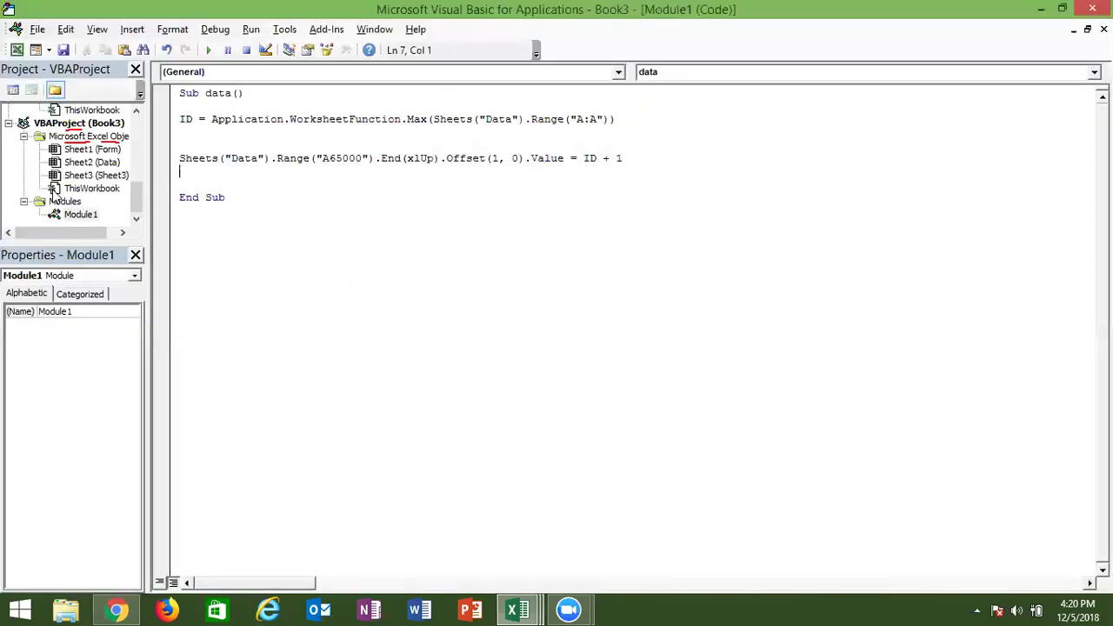
{"action": "key", "text": "shift+End"}
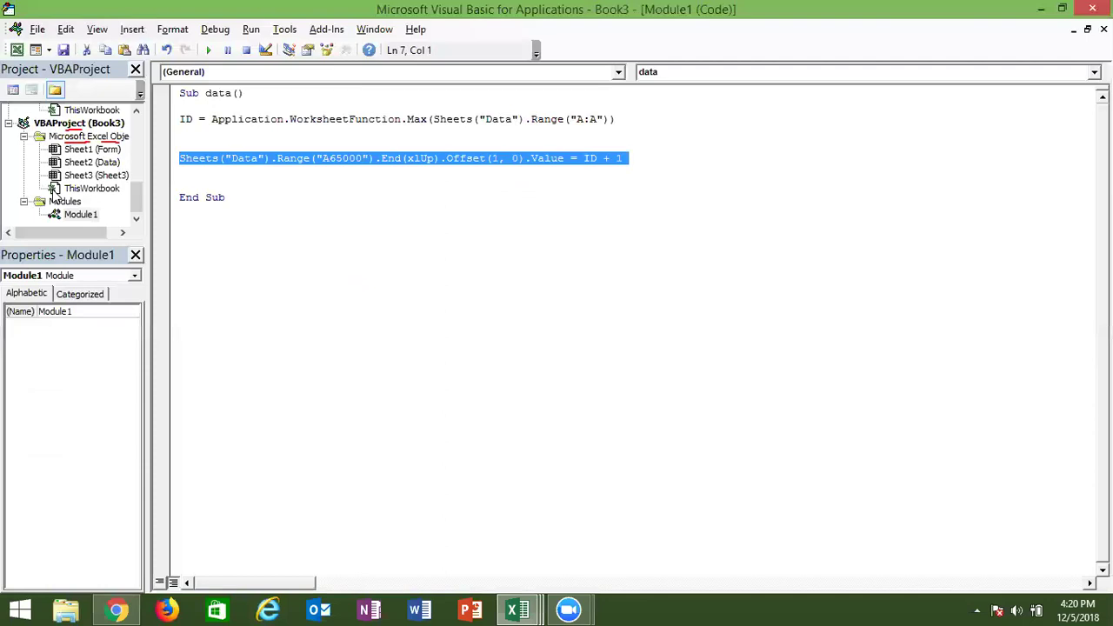
{"action": "key", "text": "ctrl+c"}
{"action": "key", "text": "ctrl+v"}
{"action": "key", "text": "ctrl+v"}
{"action": "left_click", "coordinate": [500, 171]}
{"action": "key", "text": "BackSpace"}
{"action": "type", "text": "0"}
{"action": "left_click", "coordinate": [512, 171]}
{"action": "key", "text": "BackSpace"}
{"action": "type", "text": "1"}
Replace ID + 1 with Date in the duplicated line.
{"action": "left_click", "coordinate": [653, 172]}
{"action": "left_click_drag", "start_coordinate": [653, 173], "coordinate": [583, 171]}
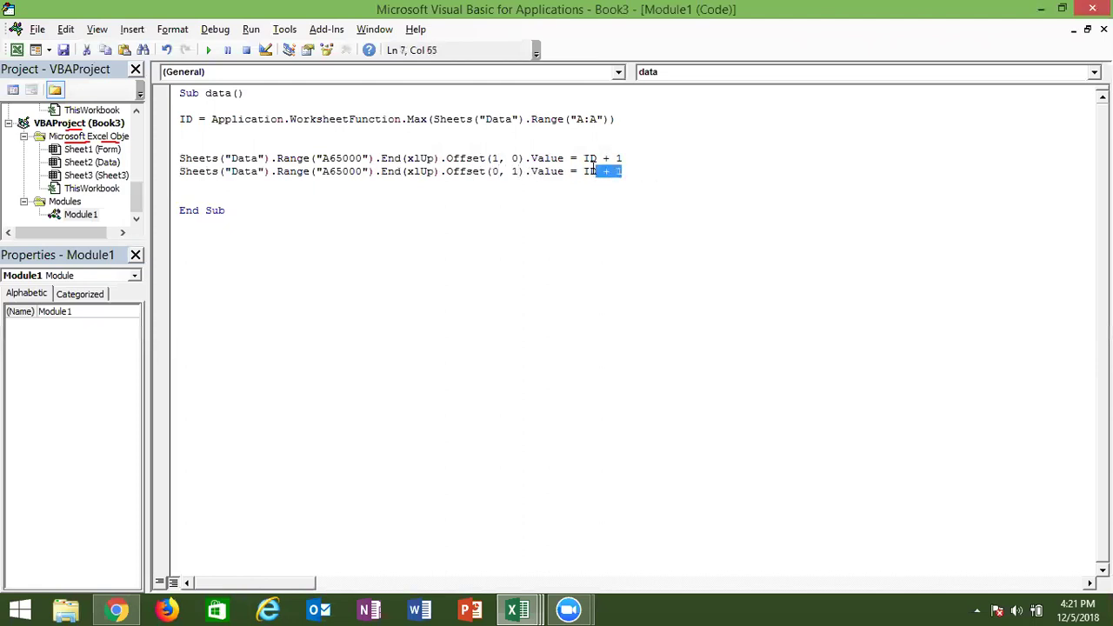
{"action": "type", "text": "toda"}
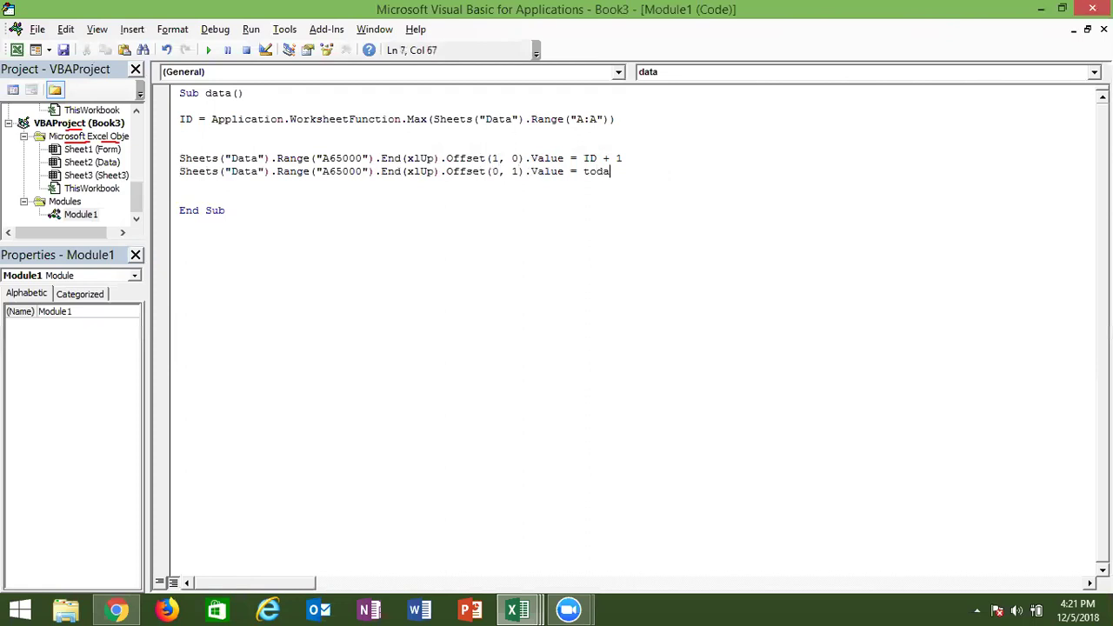
{"action": "key", "text": "BackSpace"}
{"action": "key", "text": "BackSpace"}
{"action": "key", "text": "BackSpace"}
{"action": "key", "text": "BackSpace"}
{"action": "type", "text": "date"}
{"action": "key", "text": "Return"}
{"action": "key", "text": "alt+F11"}
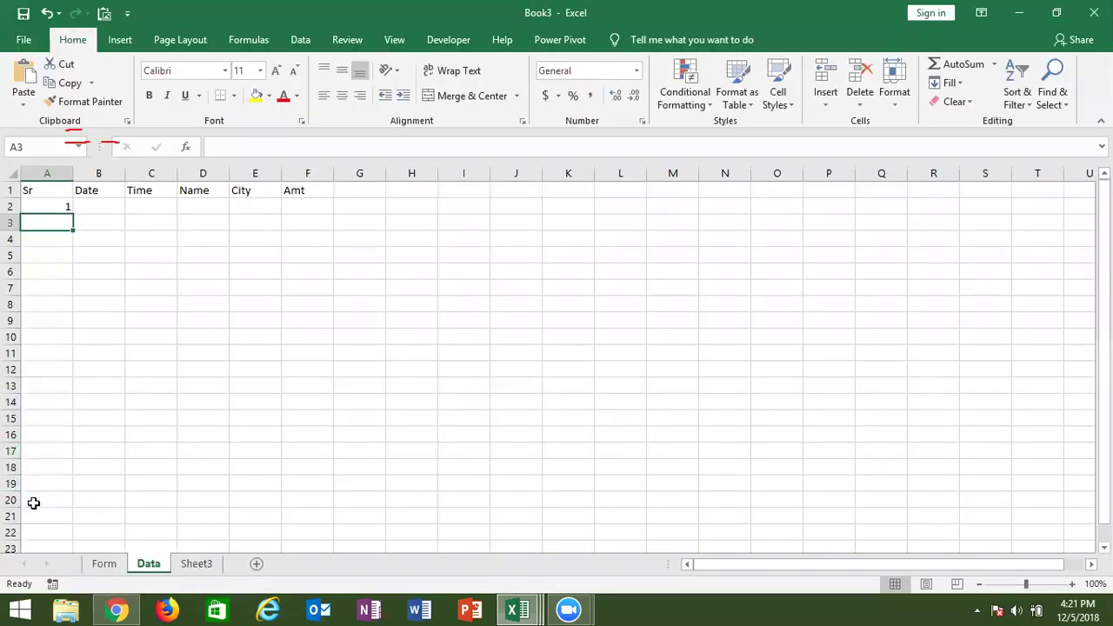
Enter today's date 12/5/2018 in B2, beside serial 1 in A2.
{"action": "left_click", "coordinate": [35, 526]}
{"action": "key", "text": "ctrl+Down"}
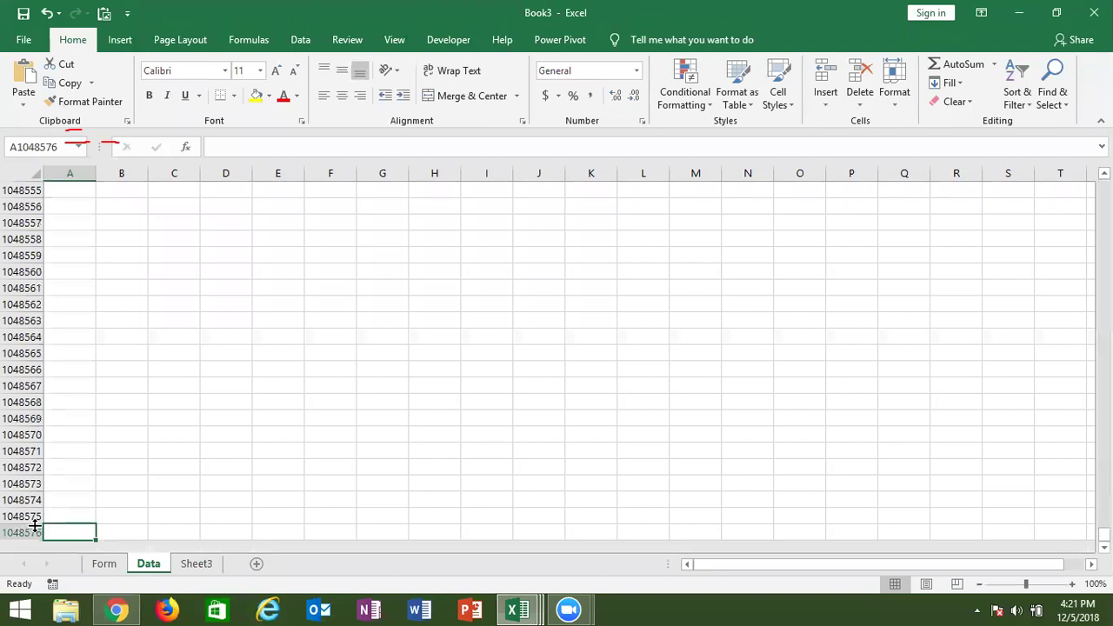
{"action": "key", "text": "ctrl+Up"}
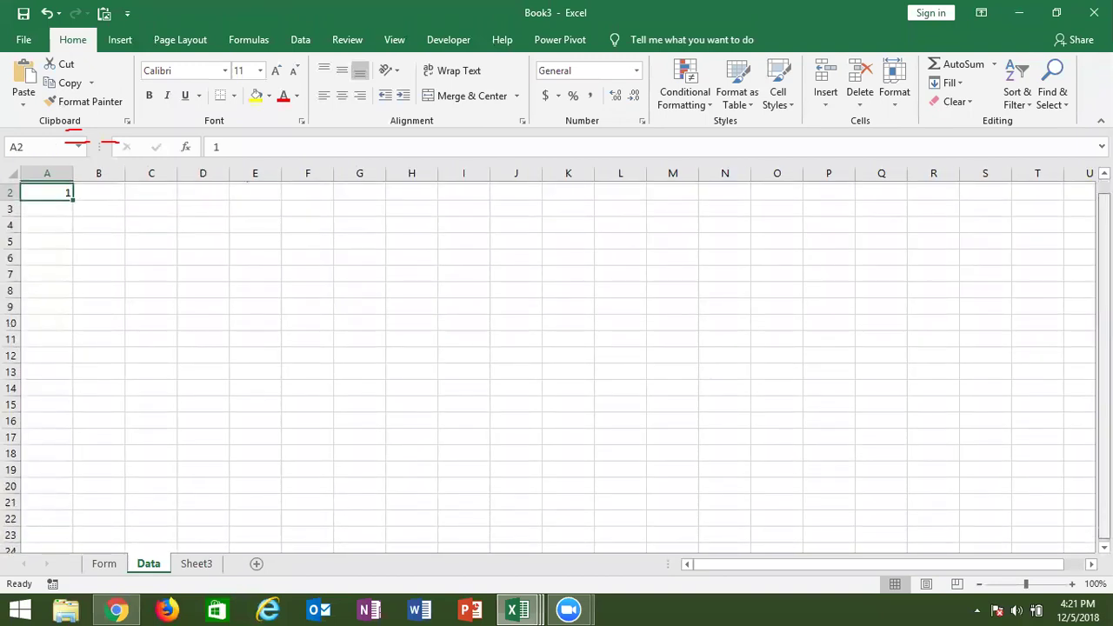
{"action": "scroll", "coordinate": [1003, 281], "scroll_direction": "up", "scroll_amount": 1}
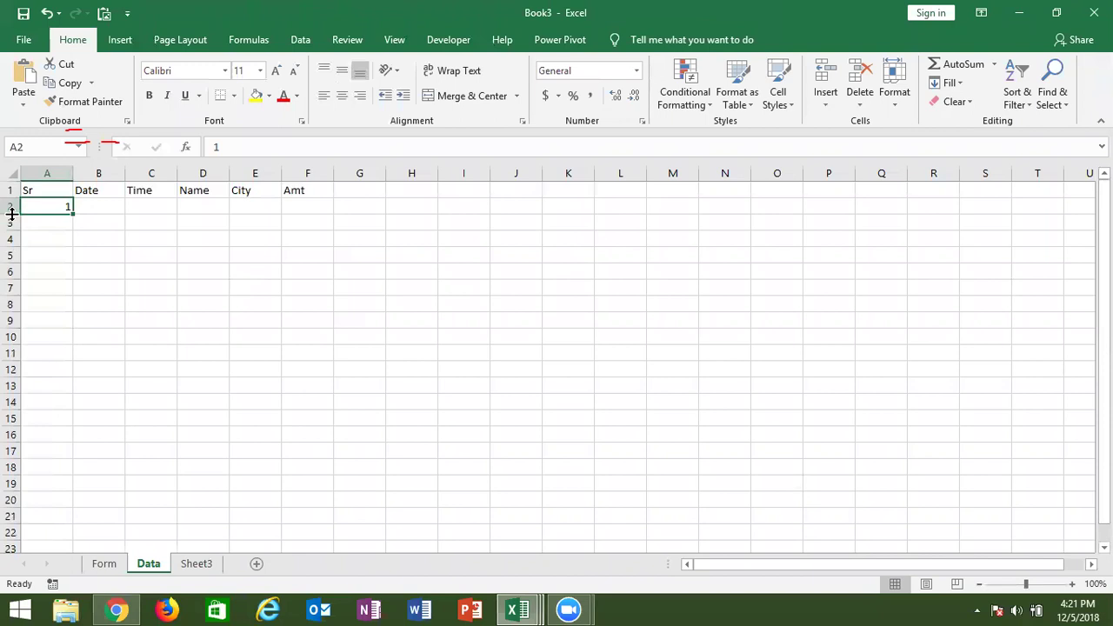
{"action": "key", "text": "Down"}
{"action": "key", "text": "Up"}
{"action": "key", "text": "Right"}
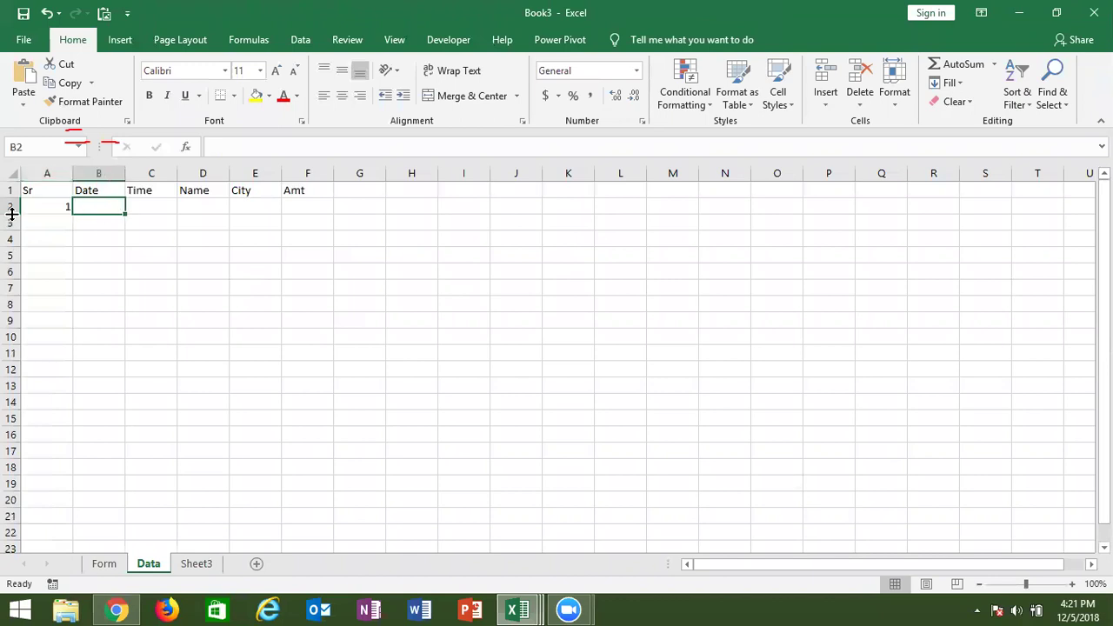
{"action": "key", "text": "ctrl+semicolon"}
{"action": "key", "text": "Tab"}
{"action": "key", "text": "Left"}
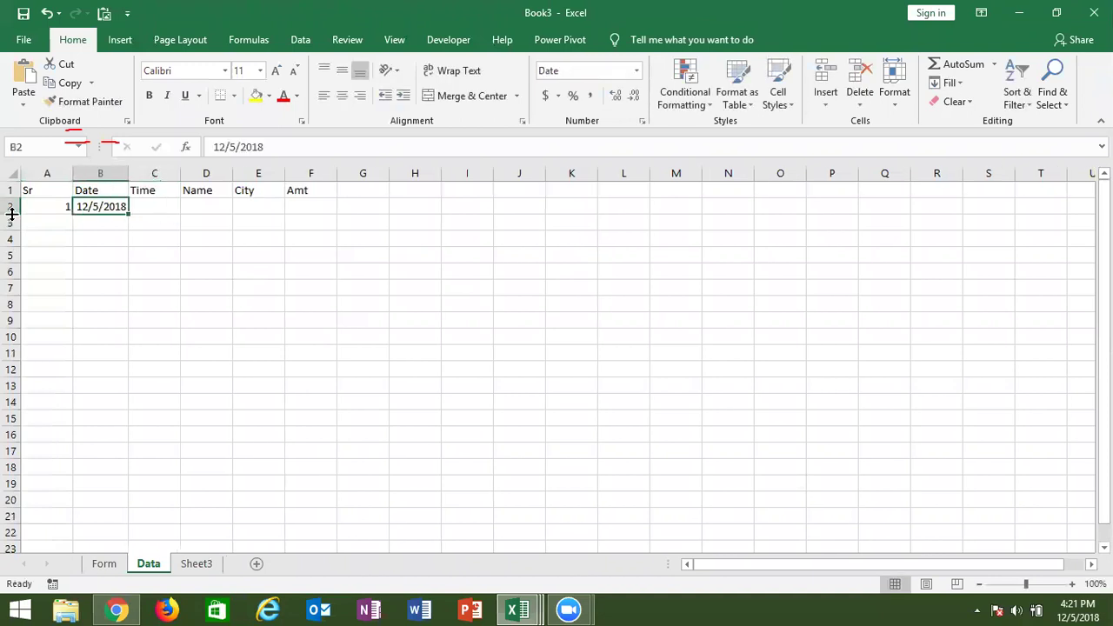
{"action": "key", "text": "alt+F11"}
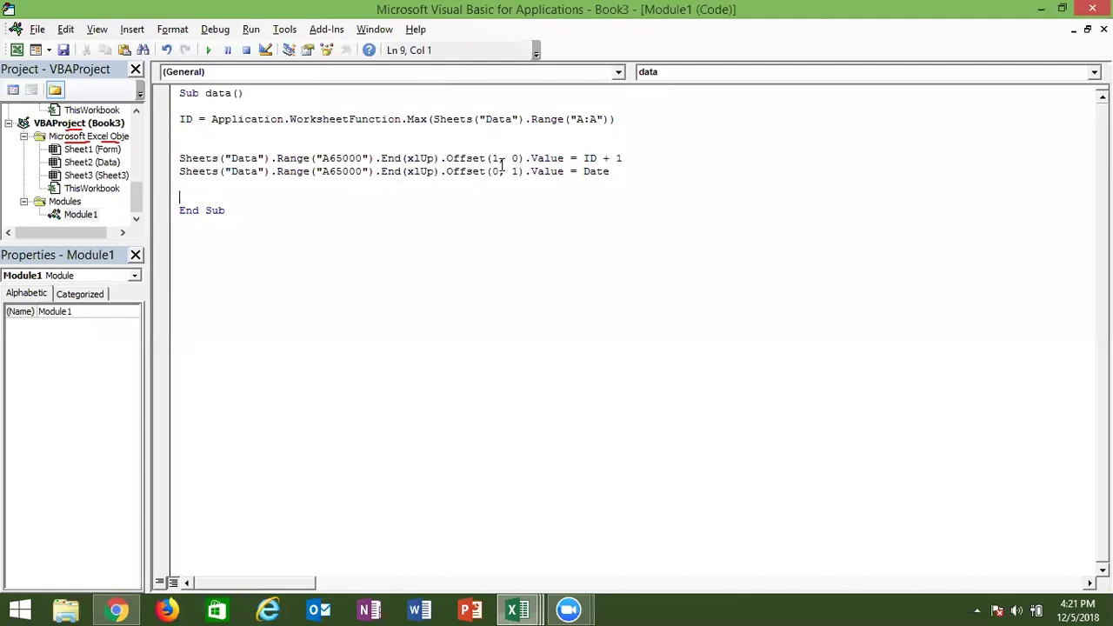
Compare the row offsets, 1 in the ID line and 0 in the Date line.
{"action": "double_click", "coordinate": [497, 159]}
{"action": "left_click", "coordinate": [513, 158]}
{"action": "double_click", "coordinate": [493, 171]}
{"action": "left_click", "coordinate": [515, 171]}
{"action": "double_click", "coordinate": [493, 171]}
Check that the Data sheet shows 12/5/2018 beside serial 1 in row 2.
{"action": "key", "text": "alt+F11"}
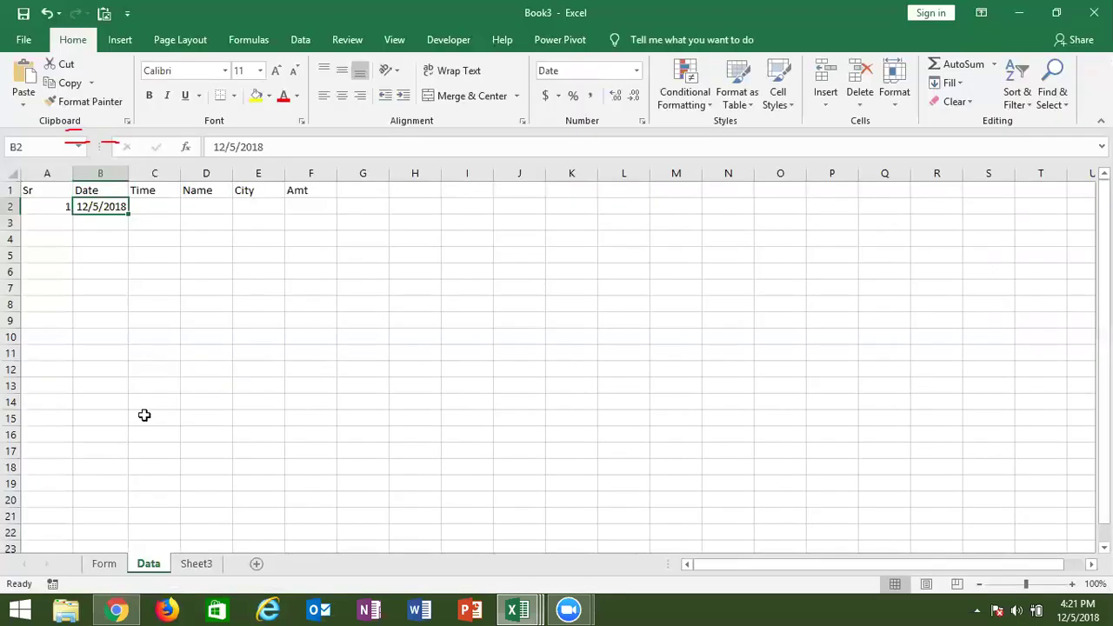
{"action": "left_click", "coordinate": [29, 408]}
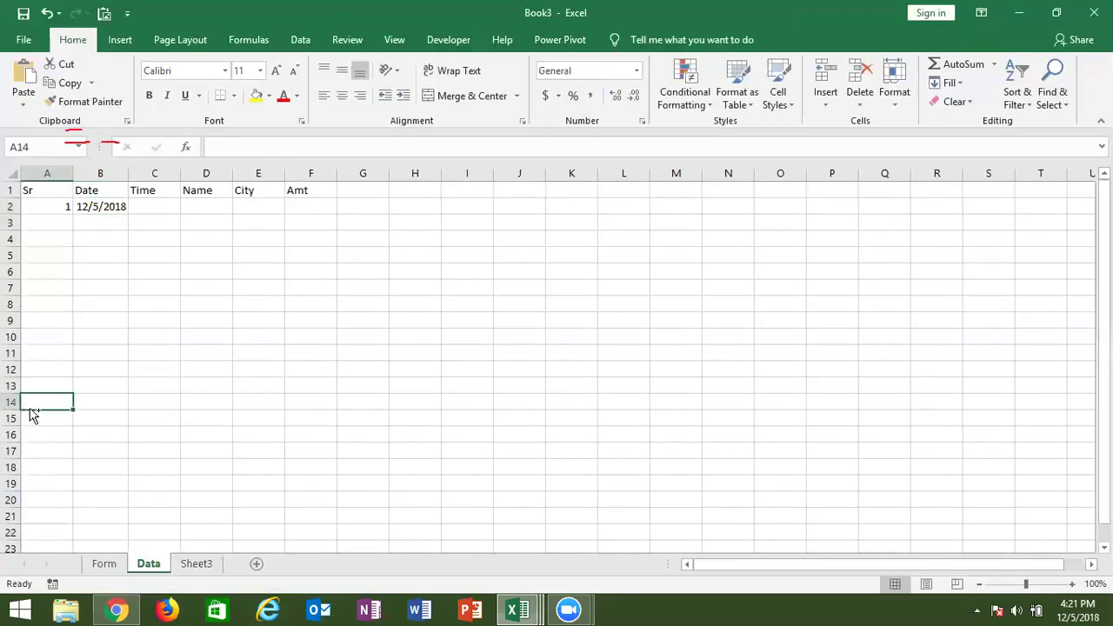
{"action": "key", "text": "ctrl+Up"}
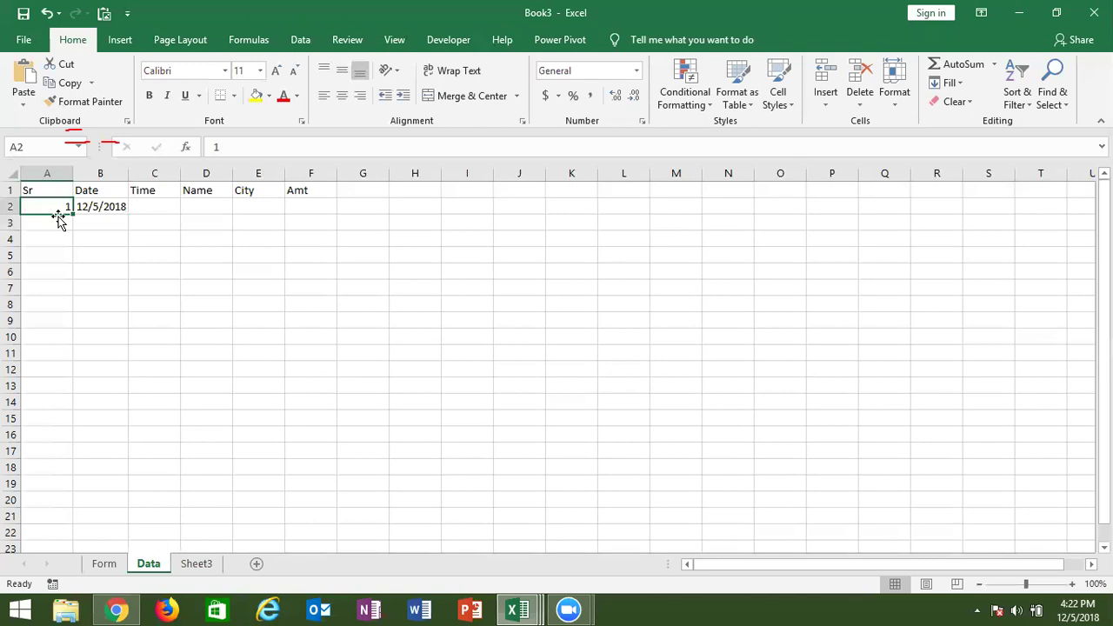
{"action": "key", "text": "Right"}
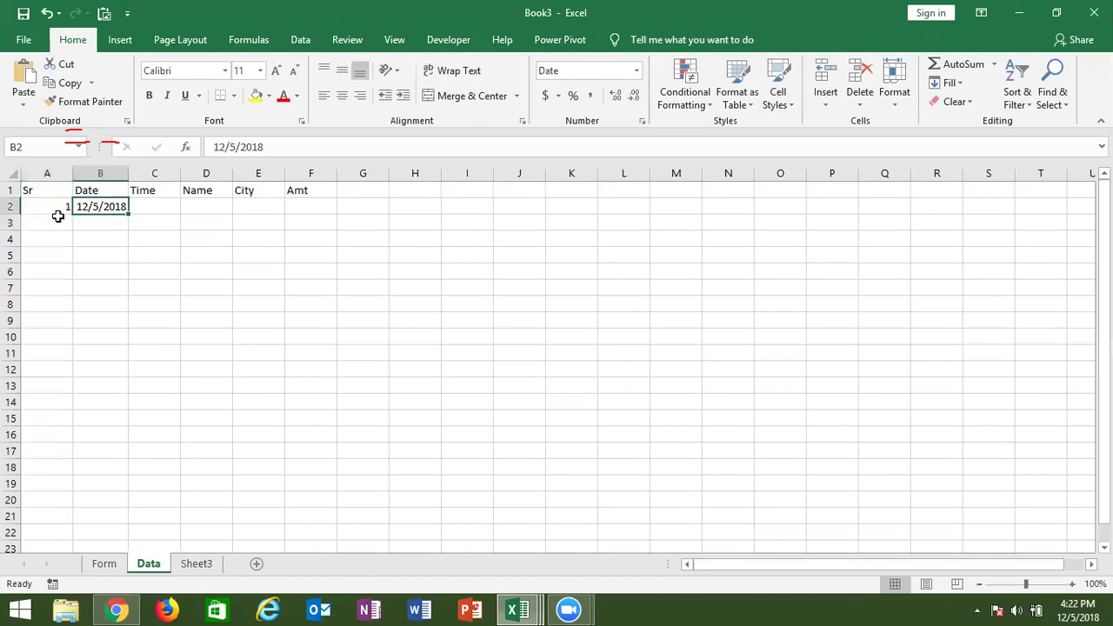
{"action": "key", "text": "alt+F11"}
{"action": "key", "text": "Left"}
{"action": "key", "text": "Left"}
{"action": "key", "text": "Left"}
{"action": "key", "text": "Left"}
{"action": "key", "text": "Left"}
{"action": "key", "text": "Left"}
{"action": "key", "text": "Left"}
{"action": "key", "text": "Left"}
{"action": "key", "text": "Left"}
{"action": "key", "text": "Left"}
{"action": "key", "text": "Left"}
{"action": "key", "text": "Left"}
{"action": "key", "text": "Left"}
{"action": "key", "text": "Left"}
{"action": "key", "text": "Left"}
{"action": "key", "text": "Left"}
{"action": "key", "text": "Left"}
{"action": "key", "text": "Left"}
Duplicate the Date line, changing it to Offset(0, 2).Value = Now.
{"action": "key", "text": "shift+Down"}
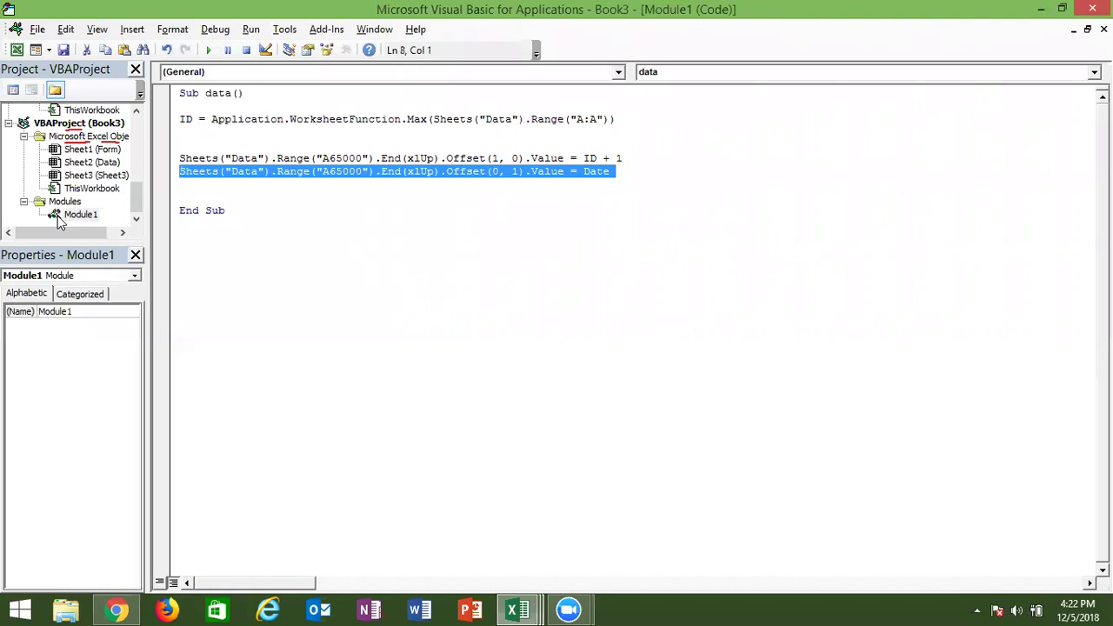
{"action": "key", "text": "ctrl+c"}
{"action": "key", "text": "ctrl+v"}
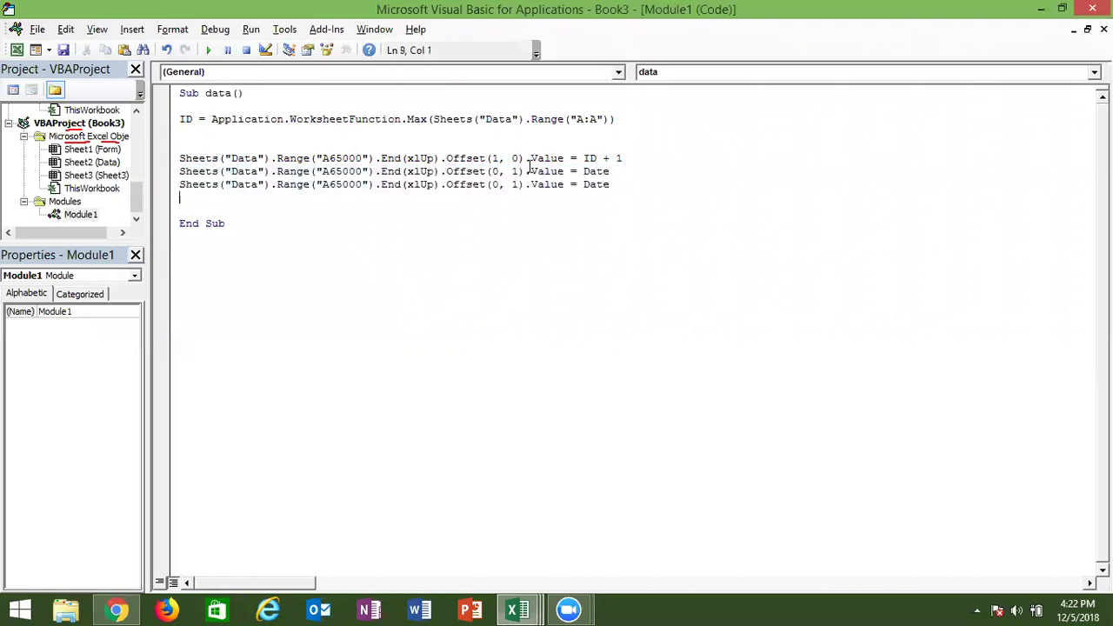
{"action": "double_click", "coordinate": [516, 184]}
{"action": "type", "text": "2"}
{"action": "double_click", "coordinate": [615, 185]}
{"action": "key", "text": "BackSpace"}
{"action": "type", "text": "now"}
{"action": "key", "text": "Down"}
Locate C2 under the Time header on Data and select empty cell J3.
{"action": "key", "text": "alt+F11"}
{"action": "key", "text": "Down"}
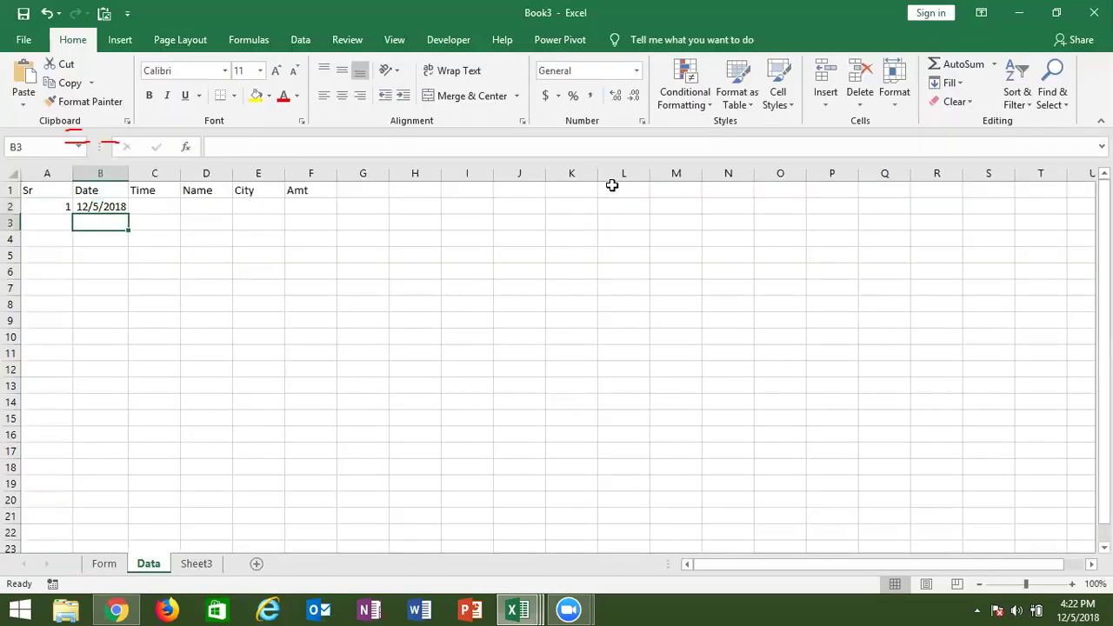
{"action": "key", "text": "Up"}
{"action": "key", "text": "Right"}
{"action": "key", "text": "Up"}
{"action": "key", "text": "Down"}
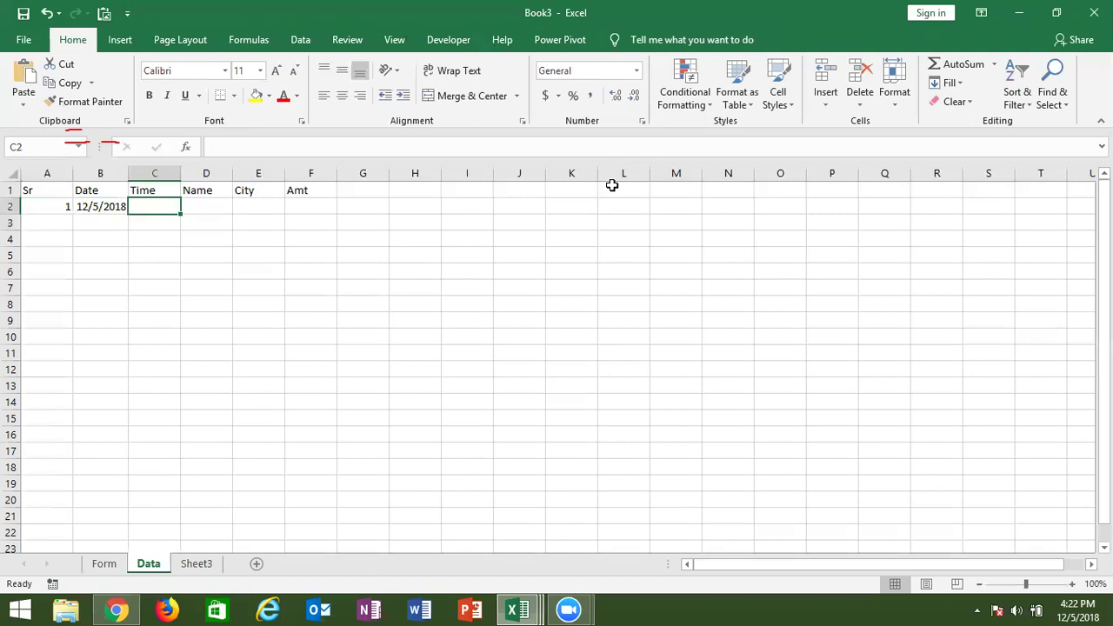
{"action": "key", "text": "alt+F11"}
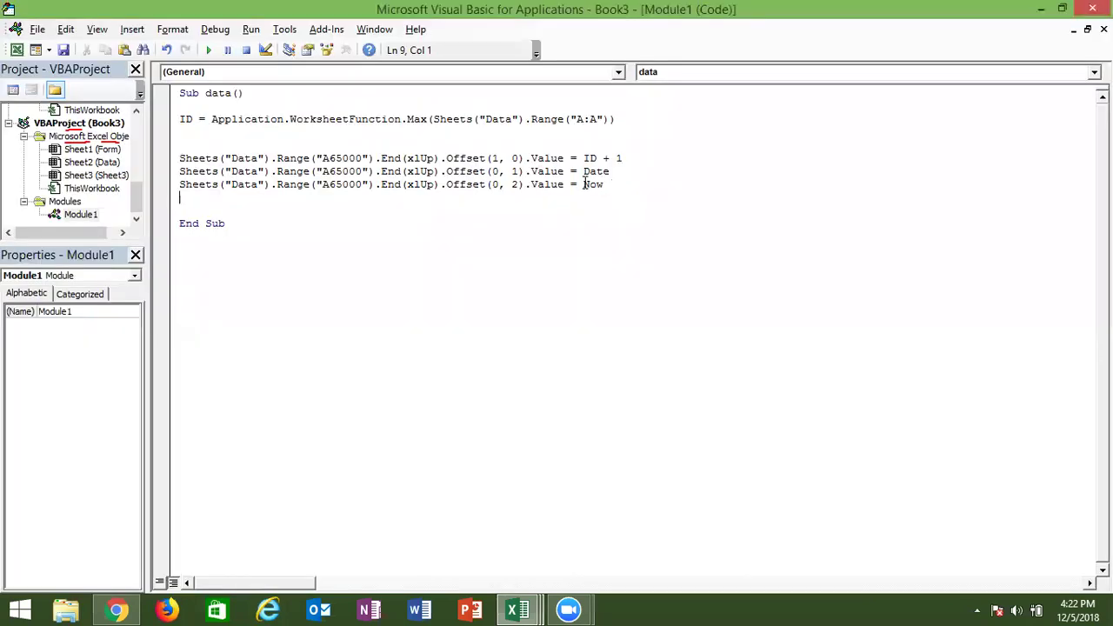
{"action": "key", "text": "alt+F11"}
{"action": "left_click", "coordinate": [500, 224]}
Enter =NOW() in J3 to show the current date and time.
{"action": "type", "text": "="}
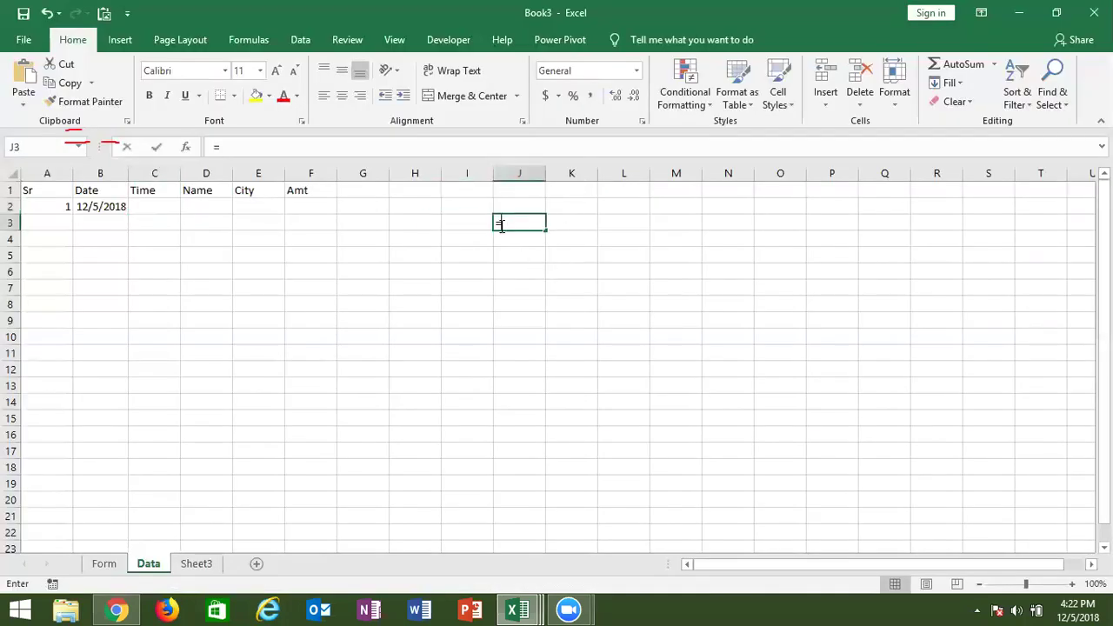
{"action": "type", "text": "n"}
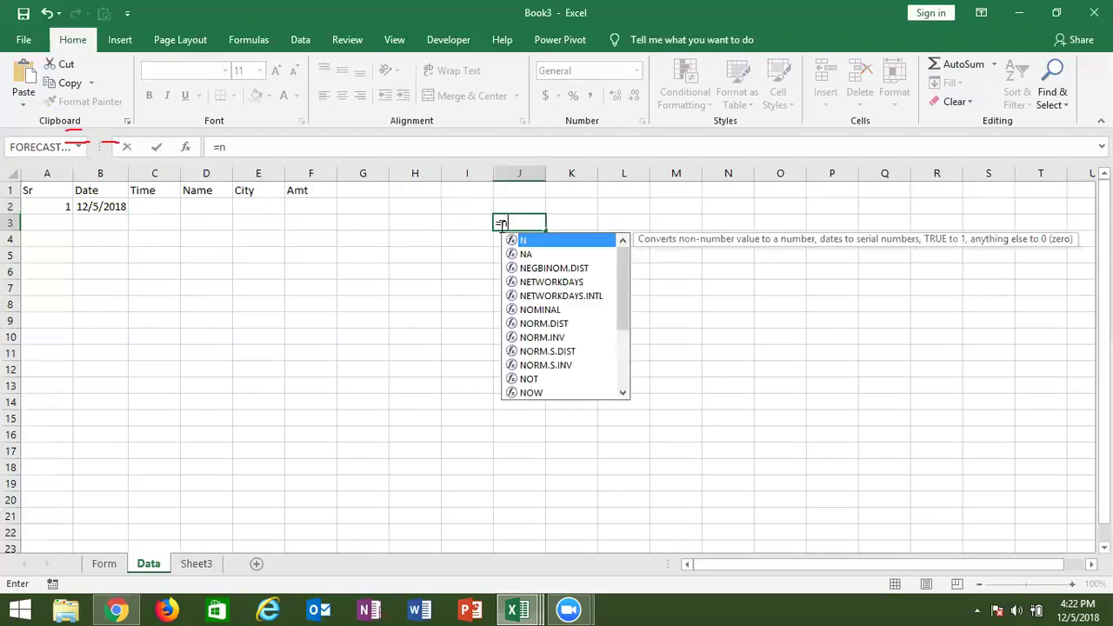
{"action": "type", "text": "ow"}
{"action": "key", "text": "Tab"}
{"action": "type", "text": ")"}
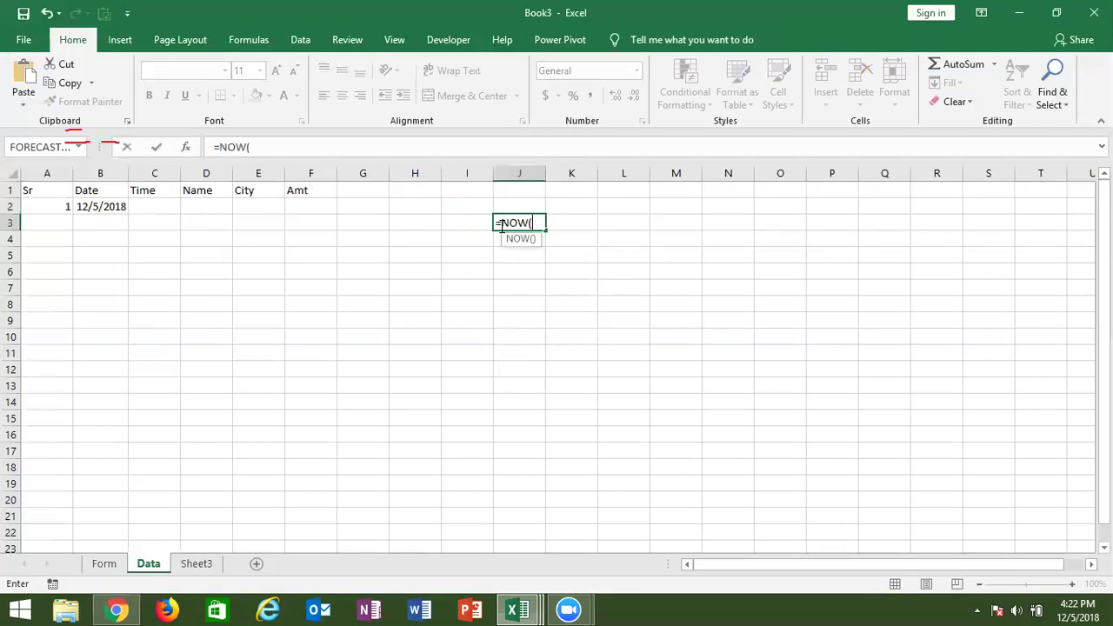
{"action": "key", "text": "Return"}
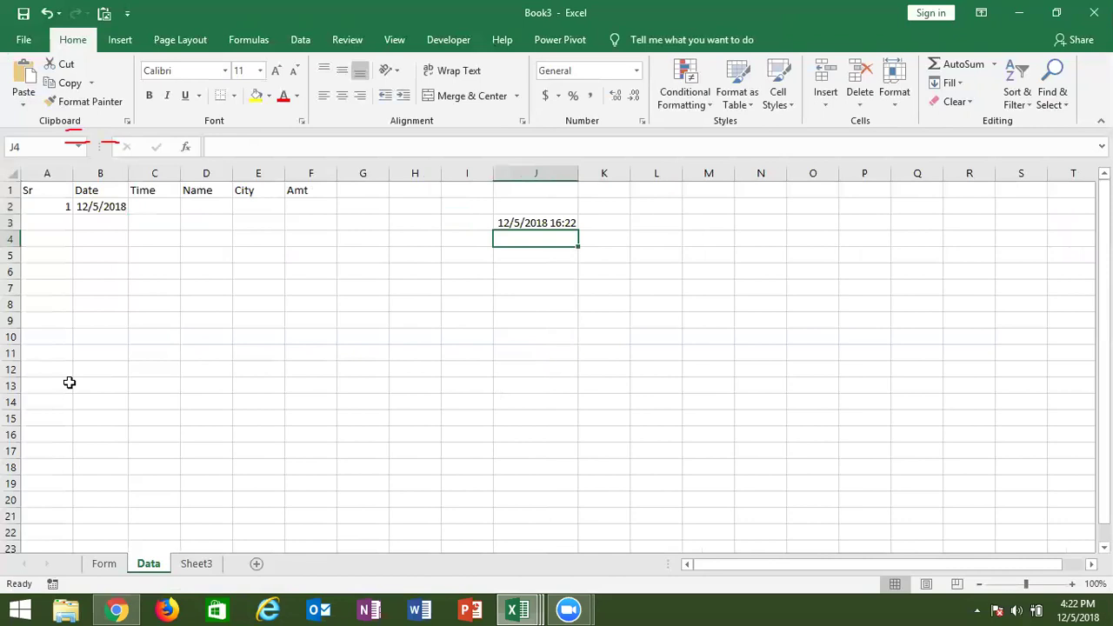
Enter =TEXT(J3,"hh:mm:ss") in J4 so it shows only the time, 16:23:02.
{"action": "type", "text": "="}
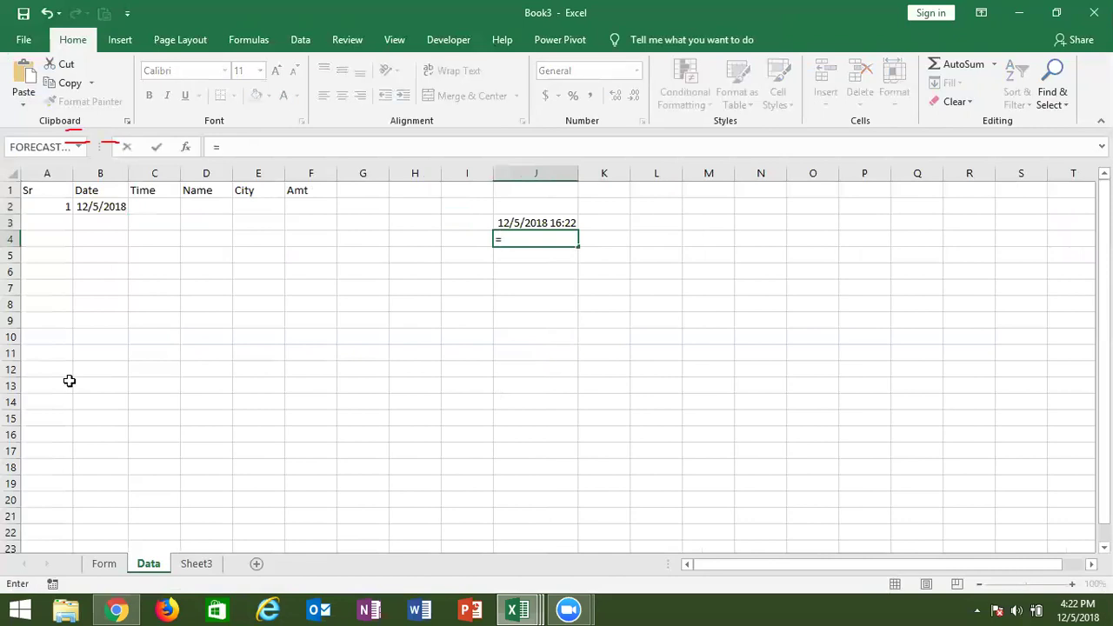
{"action": "type", "text": "te"}
{"action": "key", "text": "Tab"}
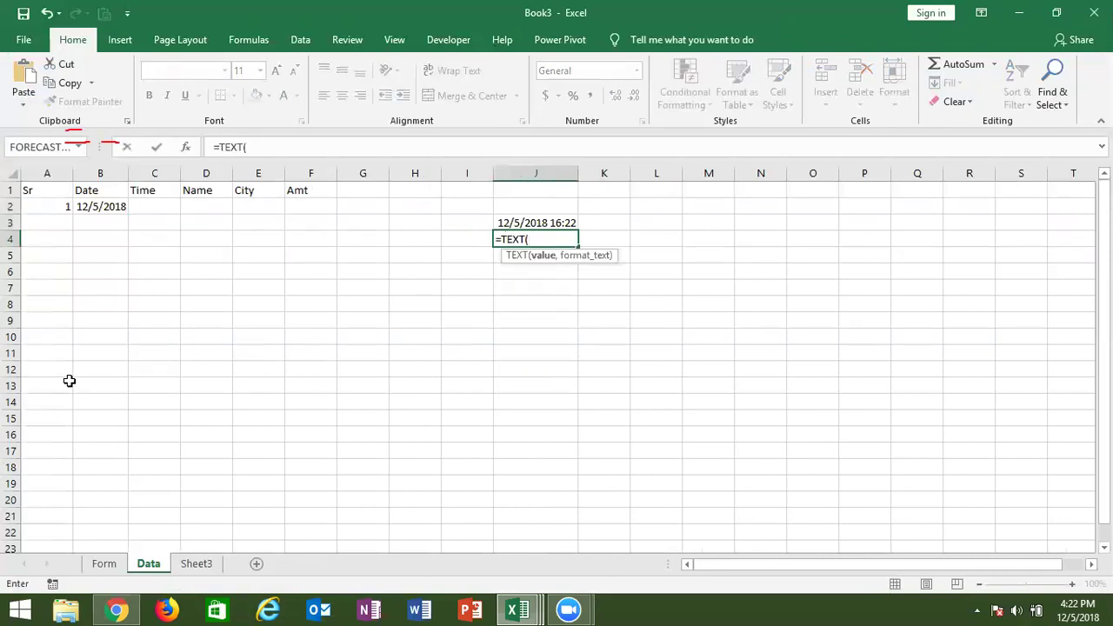
{"action": "key", "text": "Up"}
{"action": "type", "text": ",\"h"}
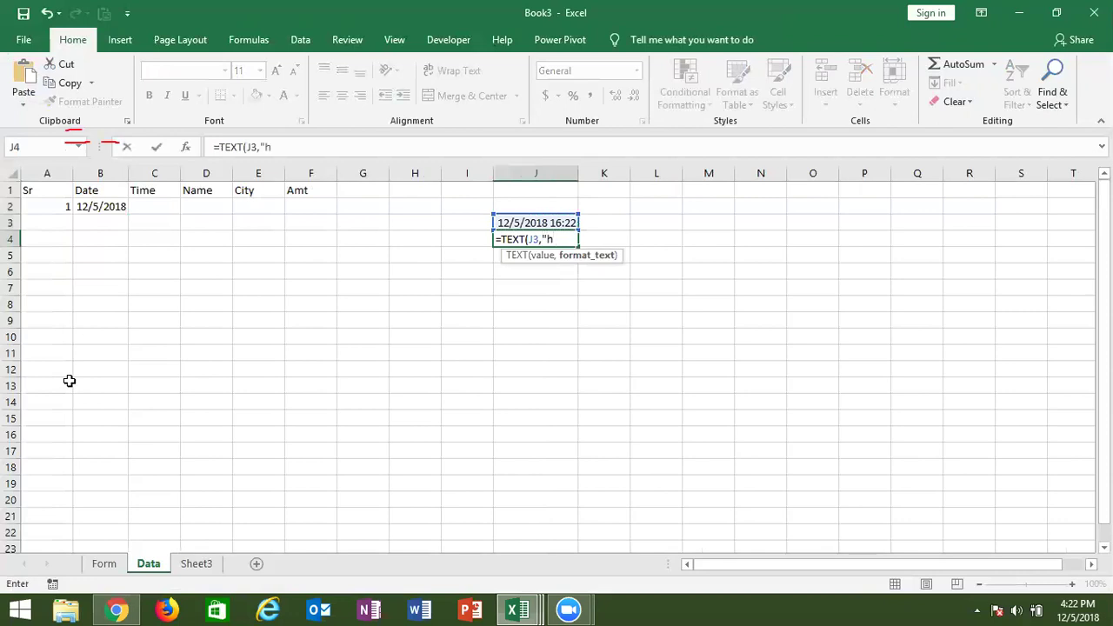
{"action": "type", "text": "h:mm"}
{"action": "type", "text": ":ss\""}
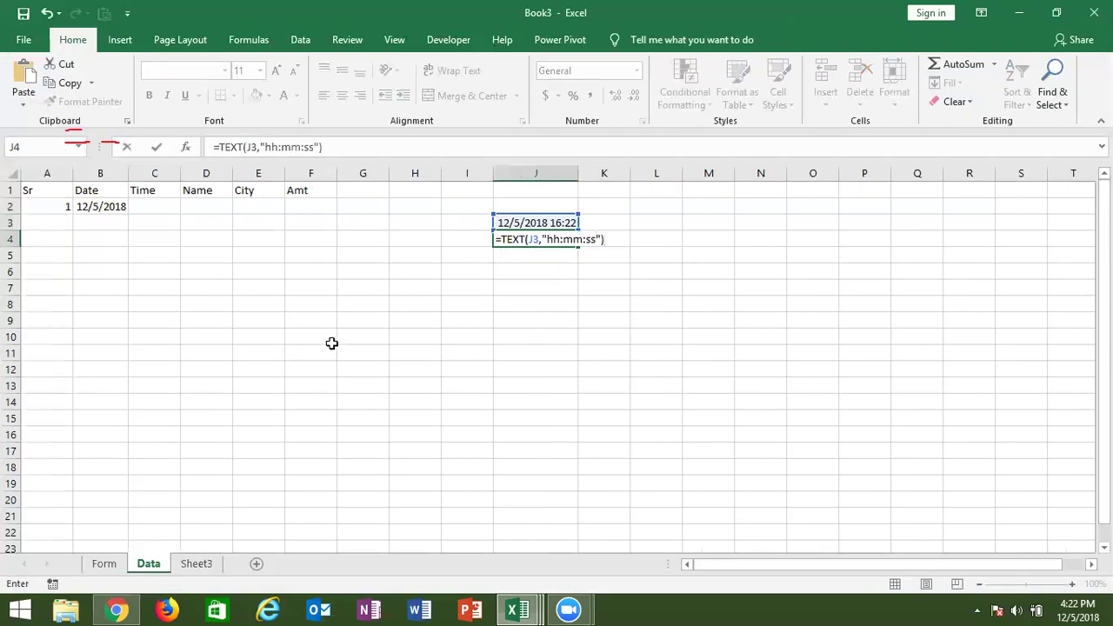
{"action": "key", "text": "Return"}
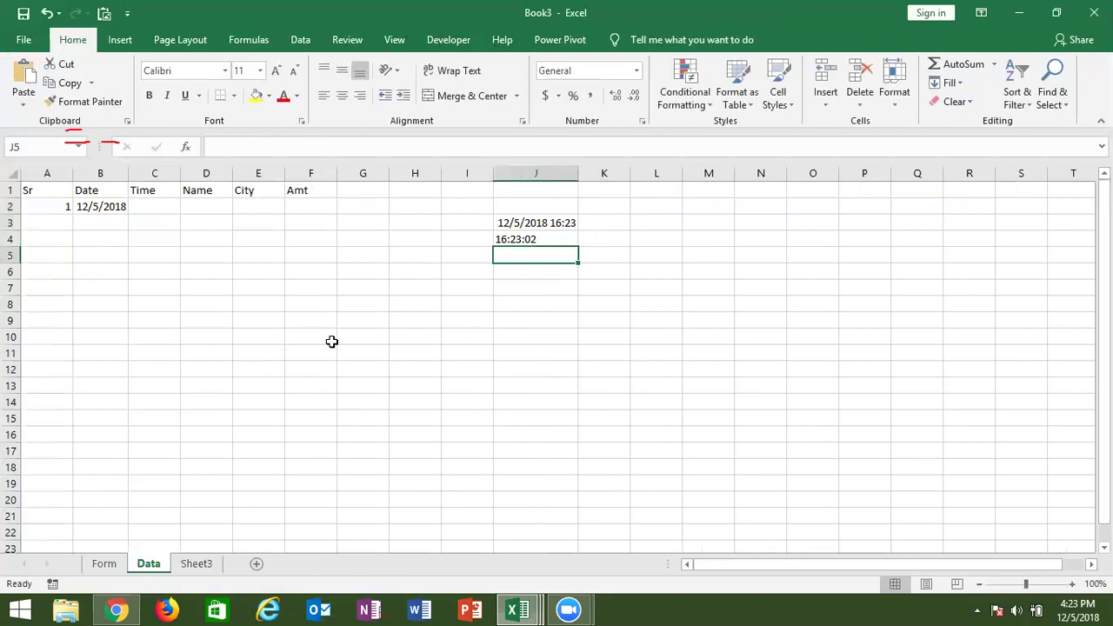
{"action": "key", "text": "Up"}
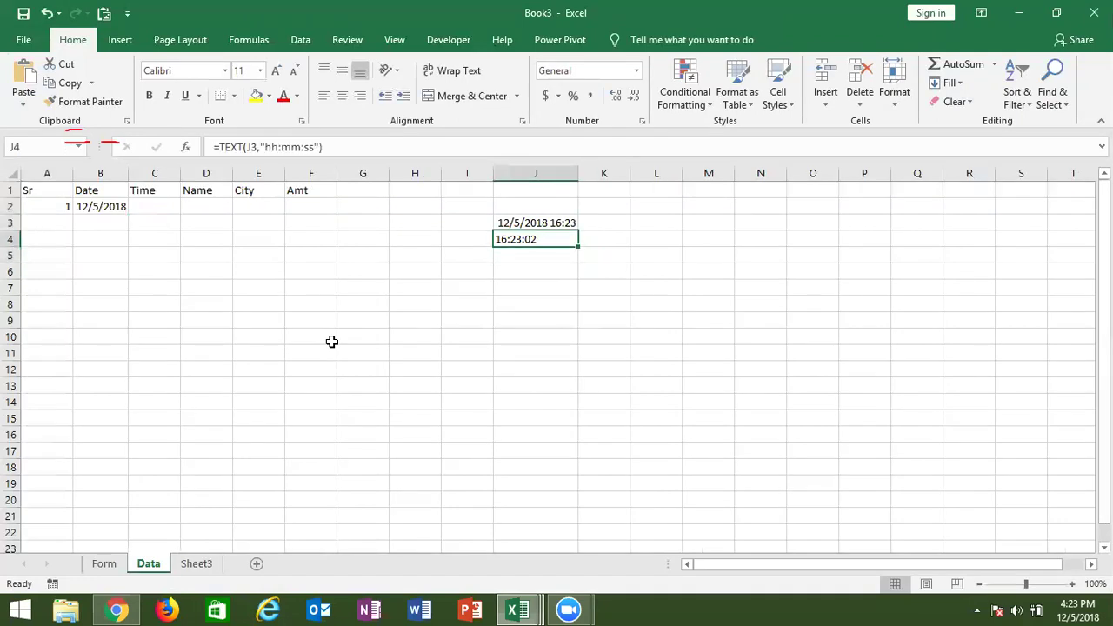
{"action": "key", "text": "Up"}
{"action": "key", "text": "Down"}
{"action": "key", "text": "alt+F11"}
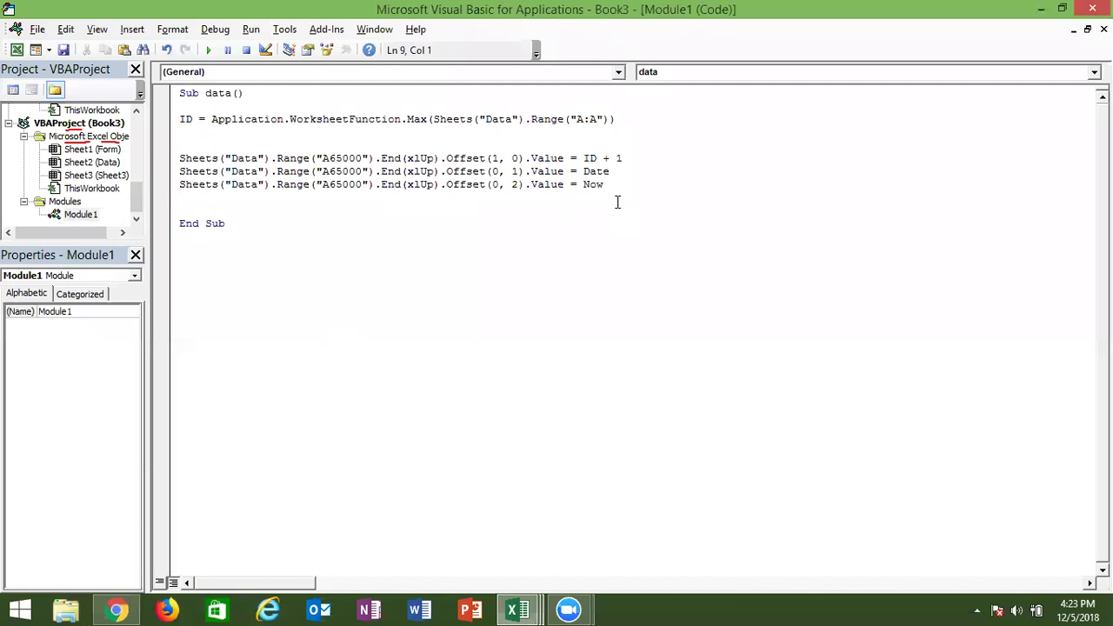
Make the time line store Format(Now, "HH:MM:SS") instead of Now.
{"action": "type", "text": "format("}
{"action": "left_click", "coordinate": [718, 184]}
{"action": "type", "text": ", \""}
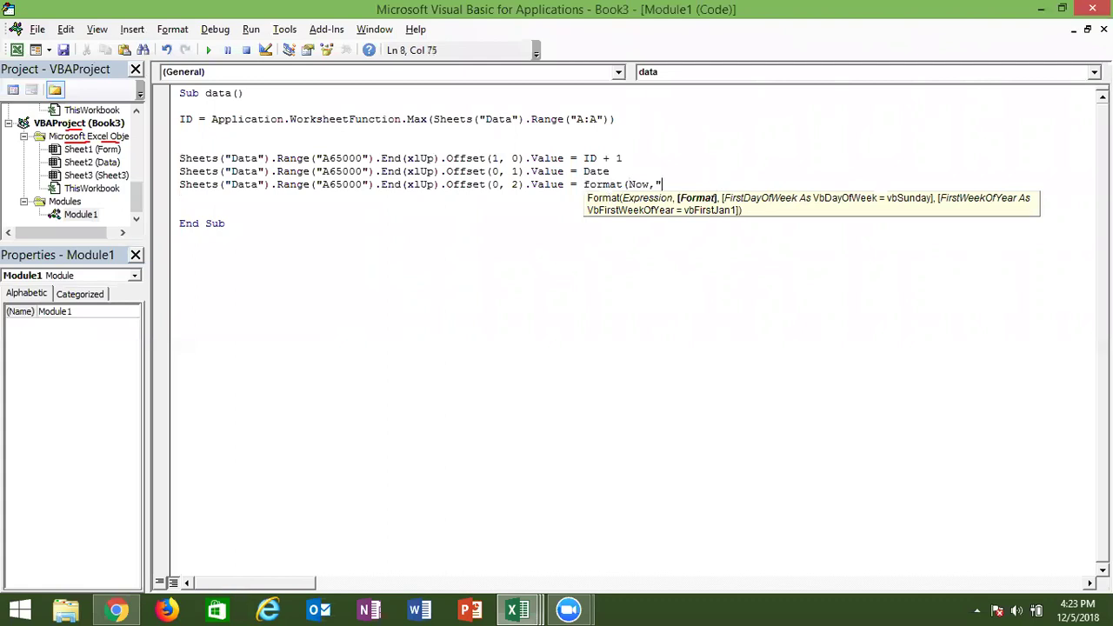
{"action": "type", "text": "HH:"}
{"action": "type", "text": "MM:SS"}
{"action": "type", "text": "\")"}
{"action": "left_click", "coordinate": [731, 235]}
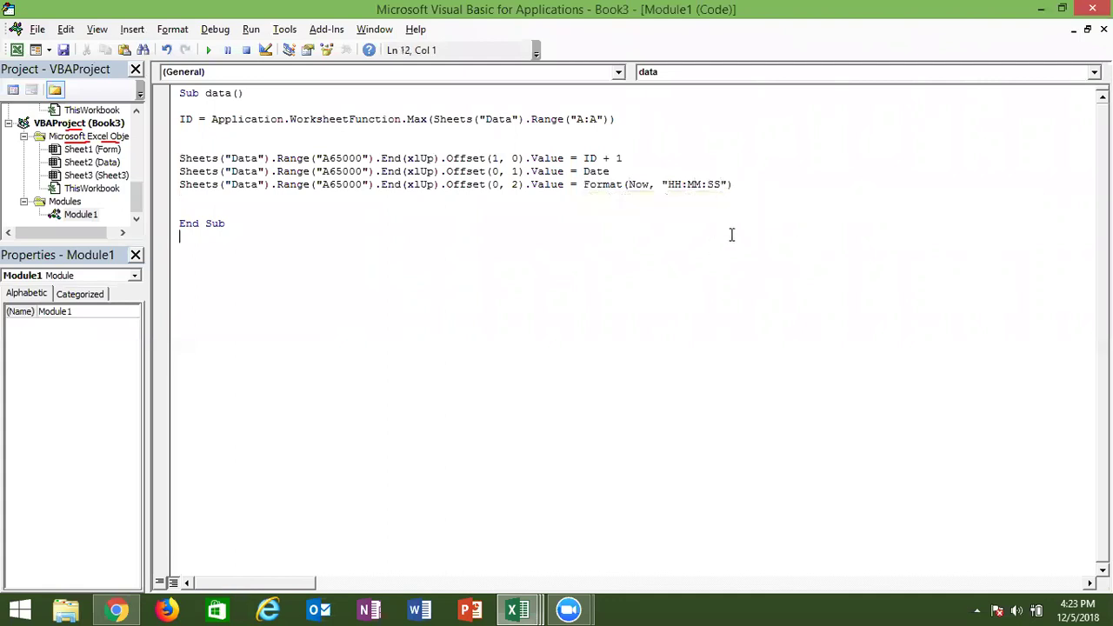
{"action": "double_click", "coordinate": [646, 187]}
Paste another Date line below and change its offset to Offset(0, 3).
{"action": "left_click", "coordinate": [220, 195]}
{"action": "type", "text": "Sheets(\"Data\").Range(\"A65000\").End(xlUp).Offset(0, 1).Value = Date"}
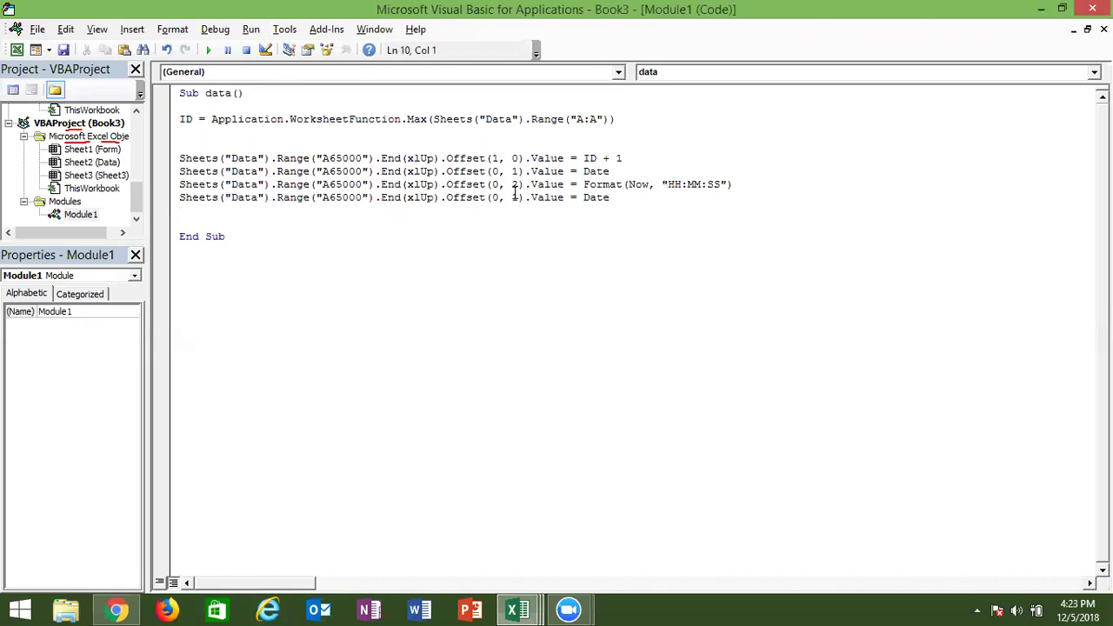
{"action": "double_click", "coordinate": [515, 193]}
{"action": "type", "text": "3"}
{"action": "key", "text": "alt+F11"}
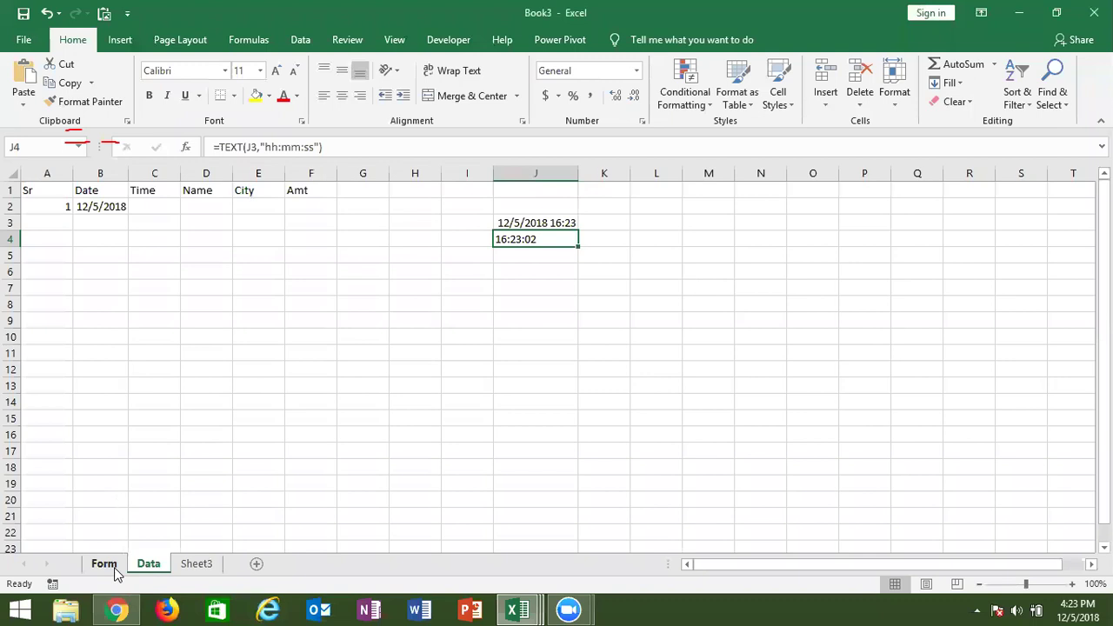
Make the fourth macro line write the form's Name entry, Range("B2").Value.
{"action": "left_click", "coordinate": [108, 565]}
{"action": "left_click", "coordinate": [131, 202]}
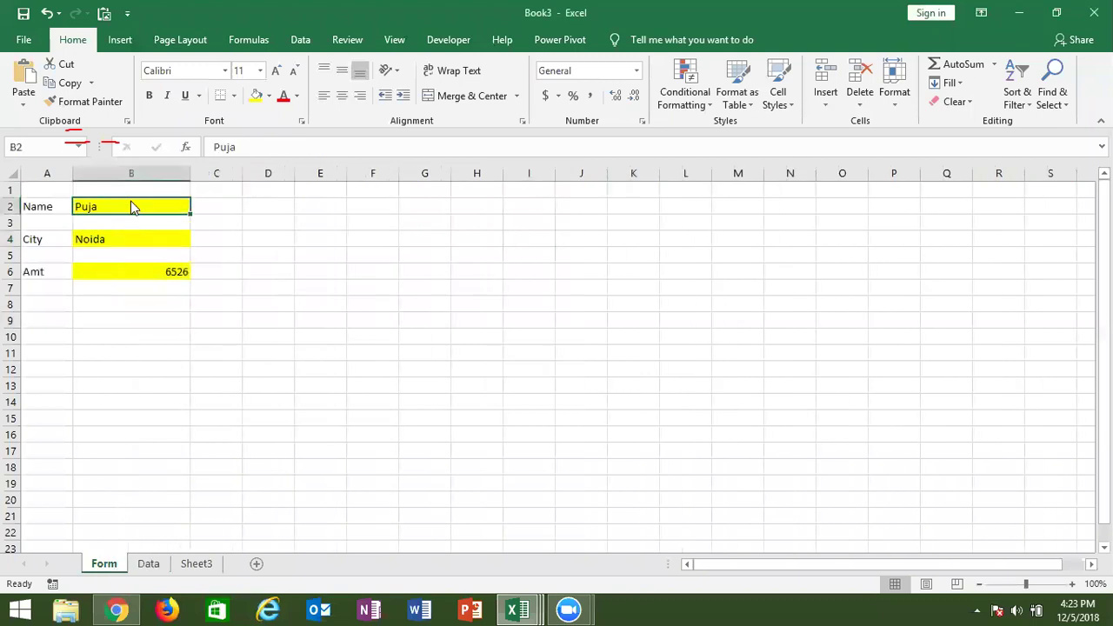
{"action": "key", "text": "alt+F11"}
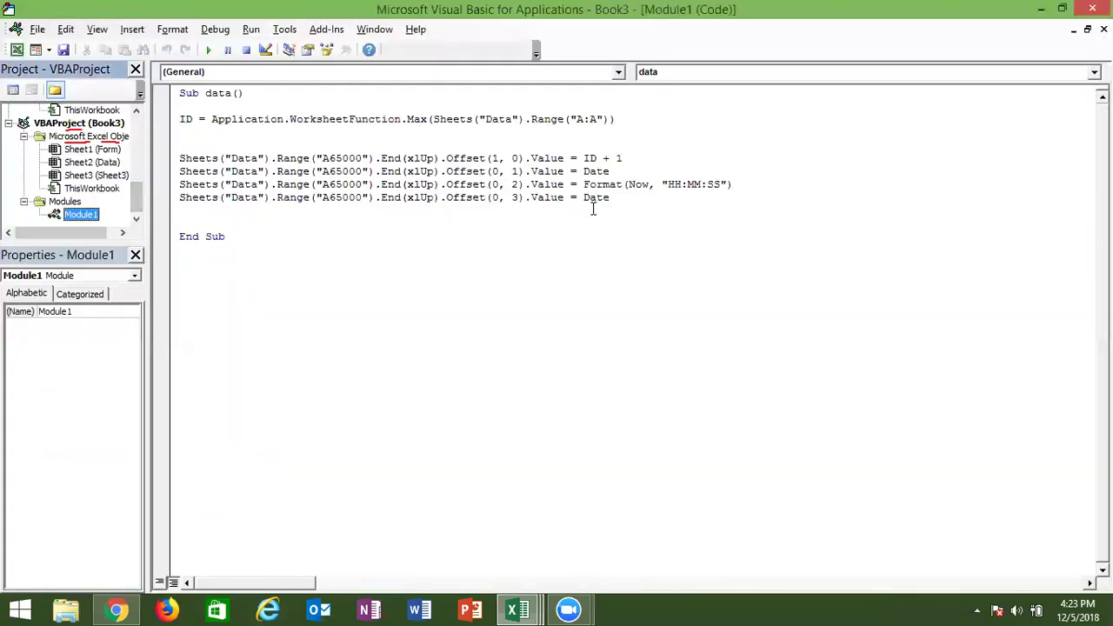
{"action": "double_click", "coordinate": [597, 199]}
{"action": "type", "text": "range"}
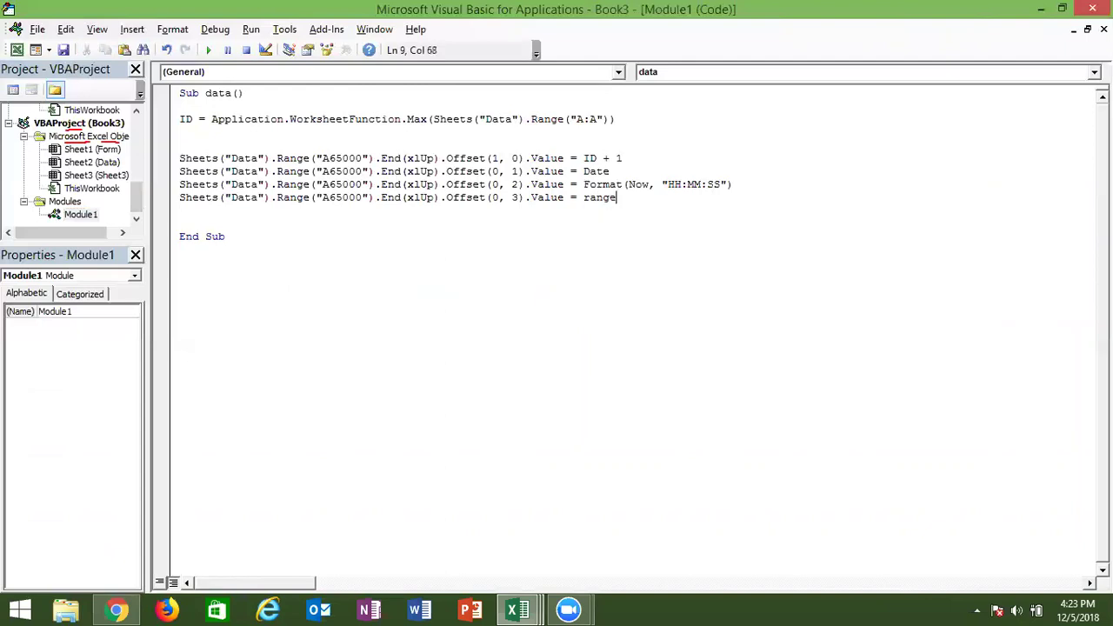
{"action": "type", "text": "(\"B2"}
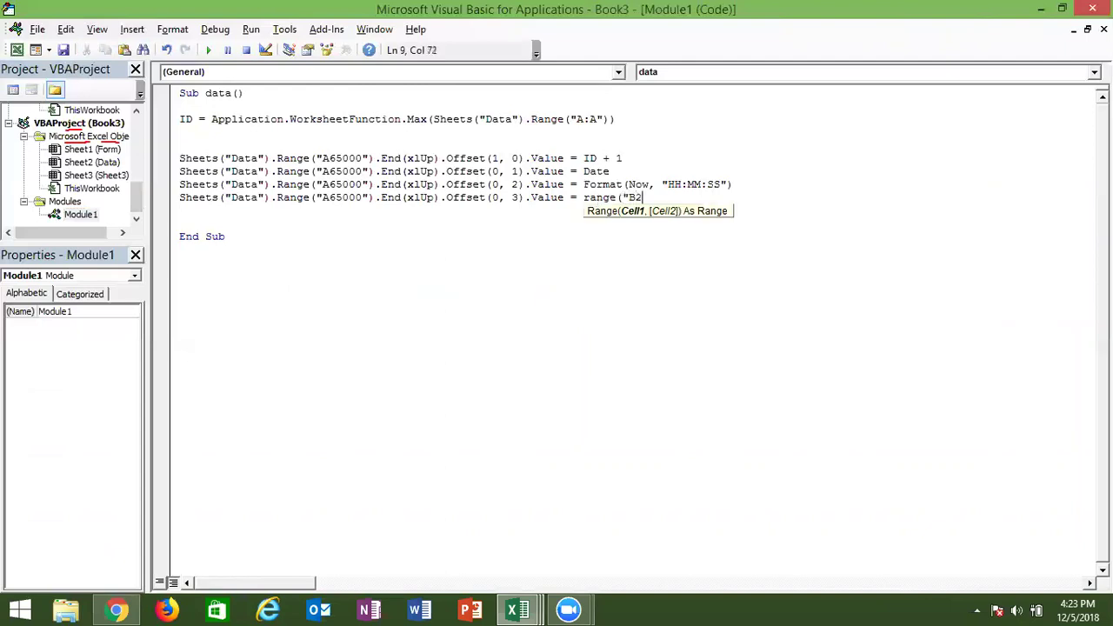
{"action": "type", "text": "\")"}
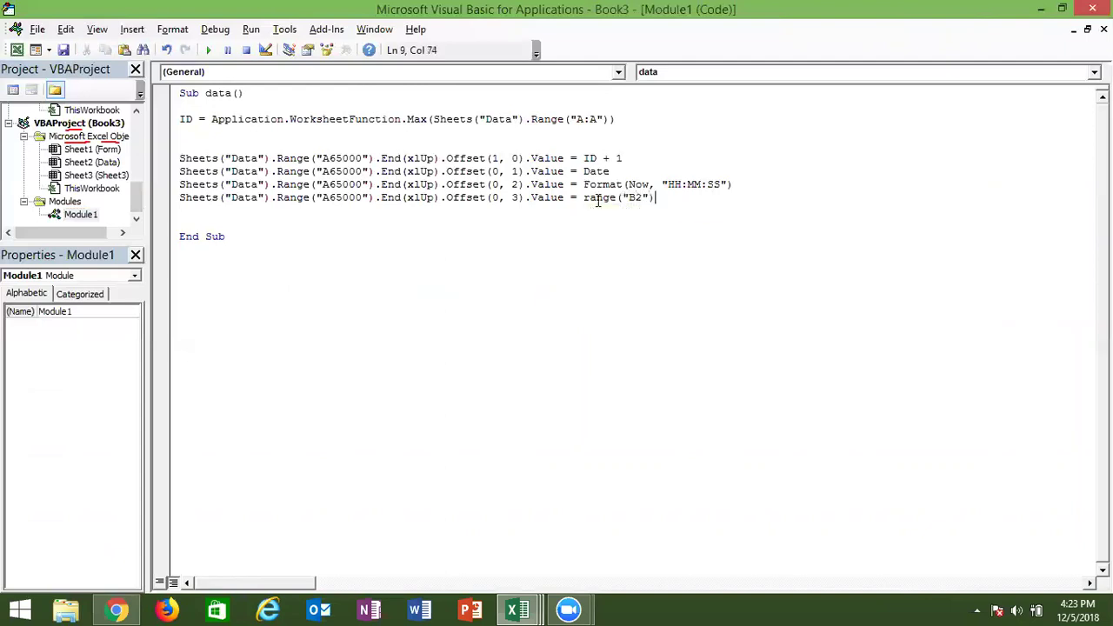
{"action": "type", "text": ".v"}
{"action": "key", "text": "Down"}
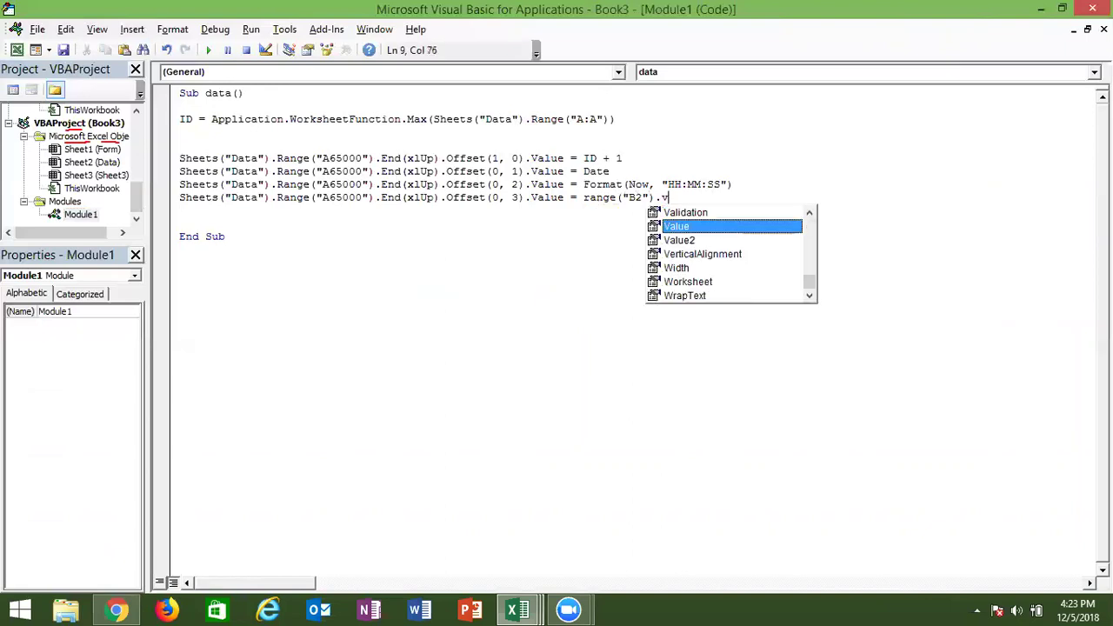
{"action": "key", "text": "Return"}
Paste a fifth Date line and change its offset to Offset(0, 4).
{"action": "type", "text": "Sheets(\"Data\").Range(\"A65000\").End(xlUp).Offset(0, 1).Value = Date"}
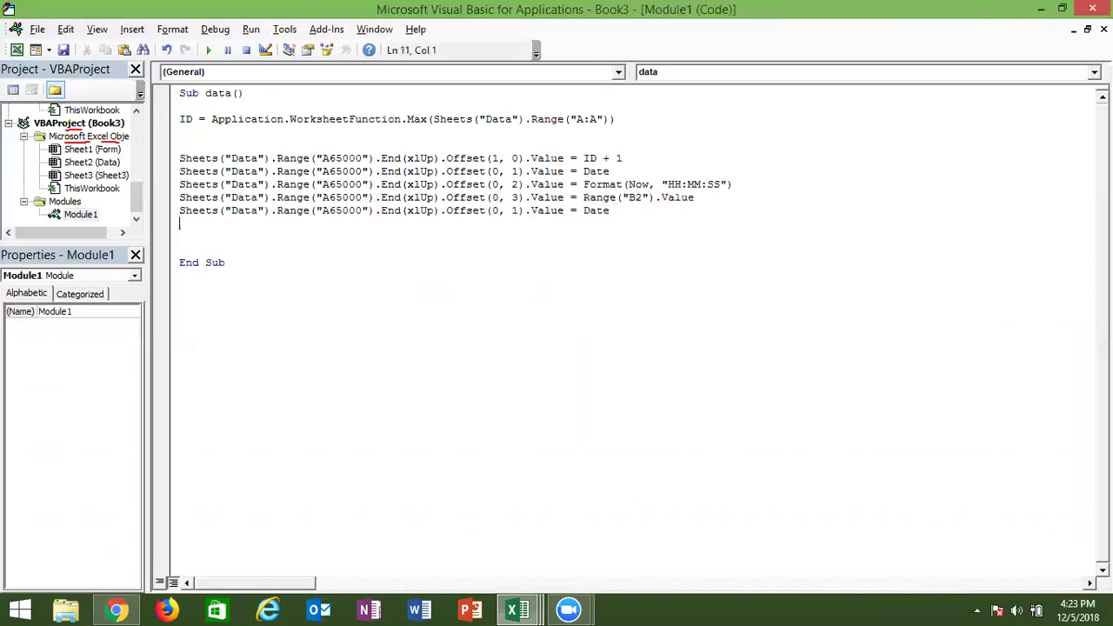
{"action": "double_click", "coordinate": [515, 211]}
{"action": "type", "text": "4"}
{"action": "double_click", "coordinate": [596, 210]}
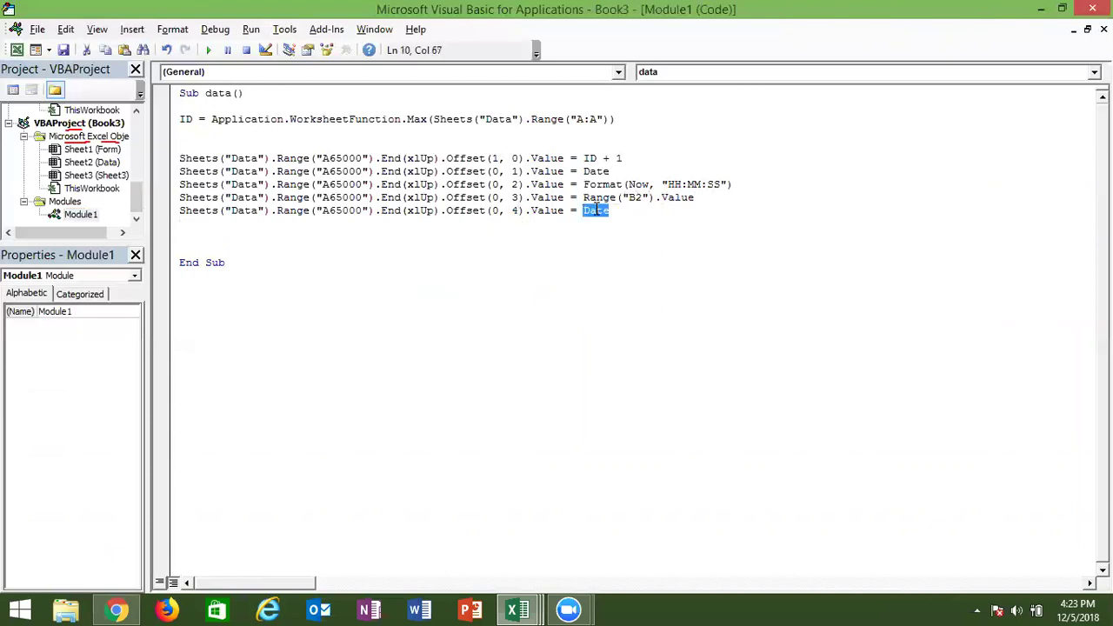
{"action": "key", "text": "alt+F11"}
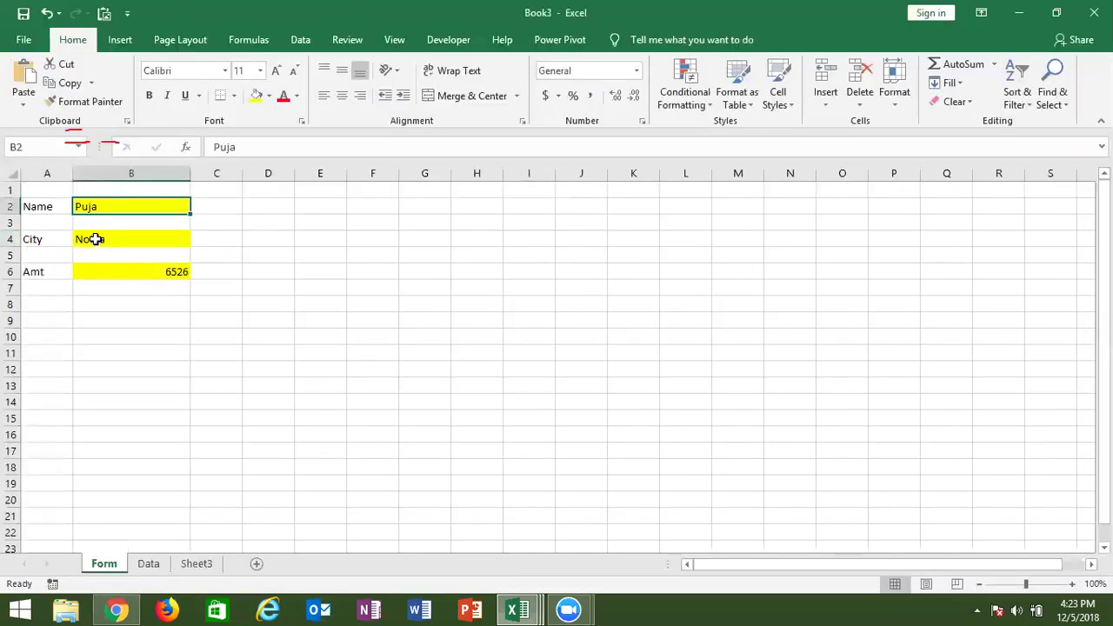
{"action": "key", "text": "alt+F11"}
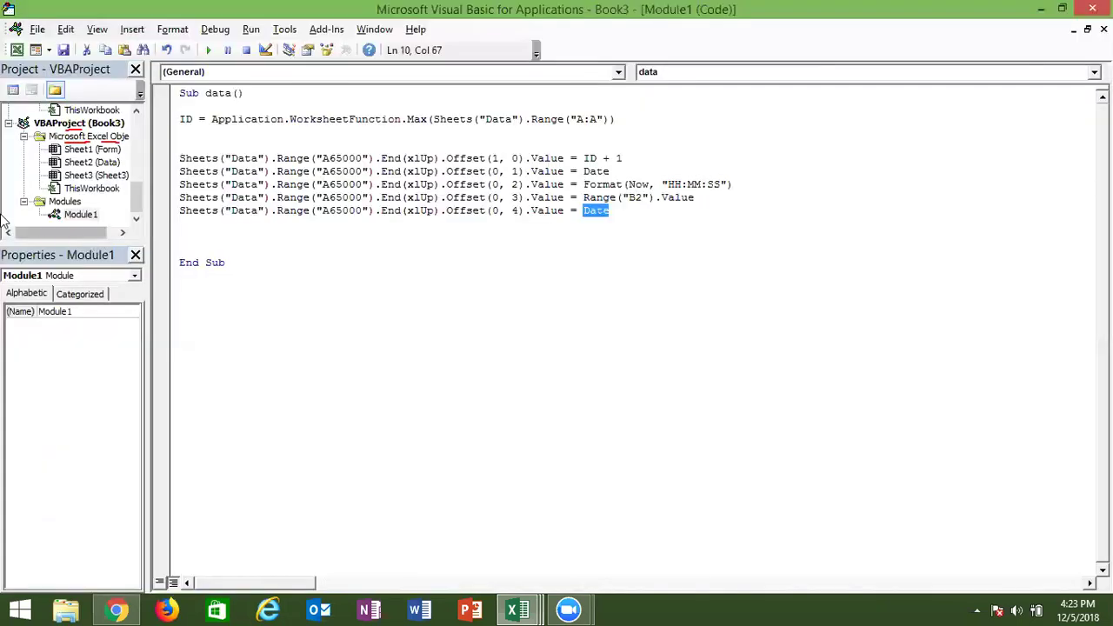
Replace the extra Date line with a copy writing Range("B4") to Offset(0, 4).
{"action": "left_click", "coordinate": [180, 211]}
{"action": "key", "text": "shift+Down"}
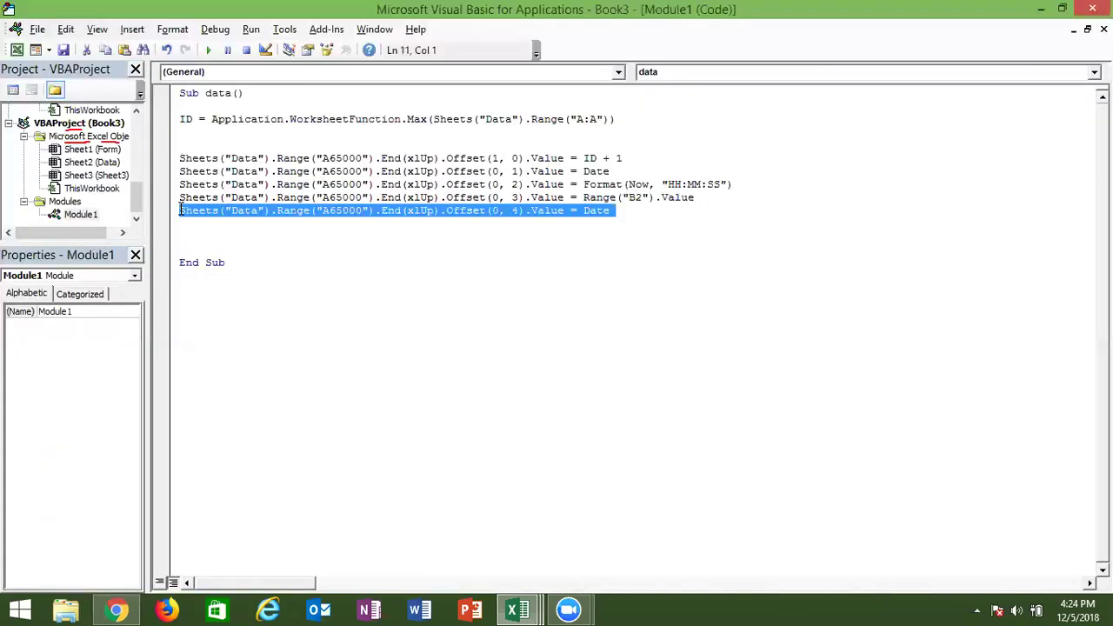
{"action": "key", "text": "Delete"}
{"action": "key", "text": "shift+Up"}
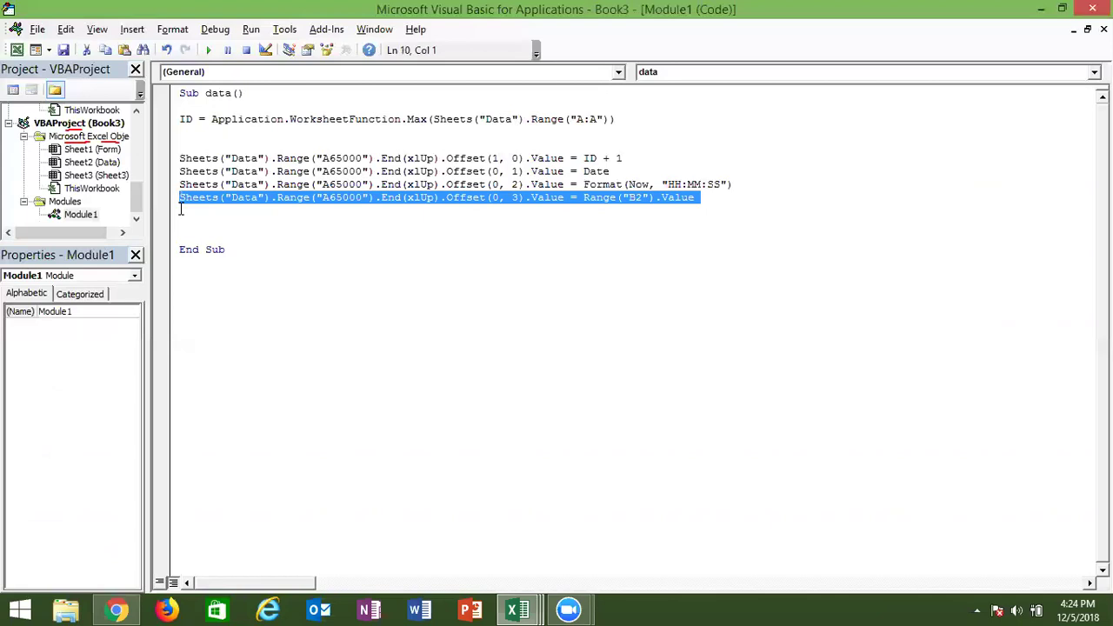
{"action": "key", "text": "ctrl+c"}
{"action": "key", "text": "ctrl+v"}
{"action": "key", "text": "ctrl+v"}
{"action": "double_click", "coordinate": [515, 210]}
{"action": "type", "text": "4"}
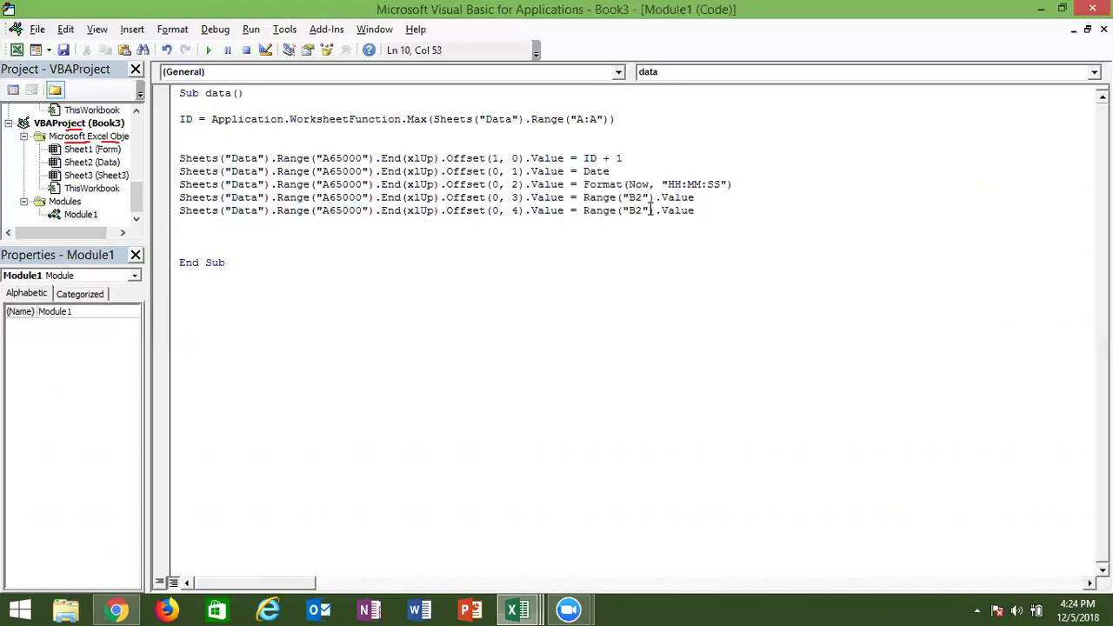
{"action": "key", "text": "BackSpace"}
{"action": "type", "text": "4"}
Add another copied line writing Range("B6") to Offset(0, 5).
{"action": "left_click", "coordinate": [343, 224]}
{"action": "key", "text": "ctrl+v"}
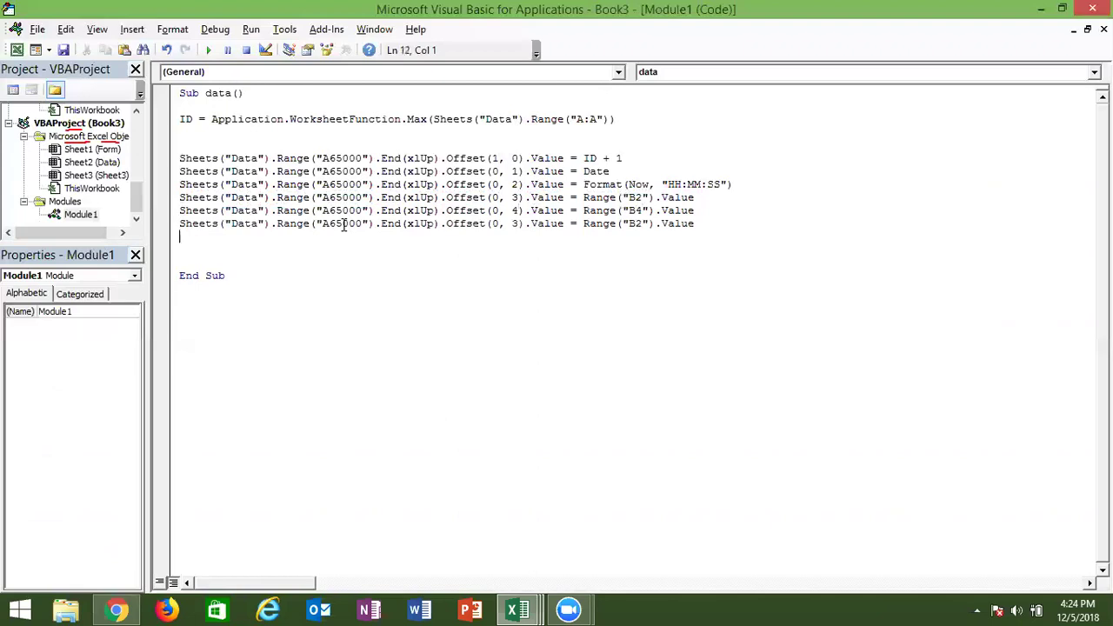
{"action": "double_click", "coordinate": [516, 223]}
{"action": "type", "text": "5"}
{"action": "key", "text": "BackSpace"}
{"action": "type", "text": "6"}
{"action": "left_click", "coordinate": [609, 253]}
Clear the test entries in Data rows 2–4, then start a new line after the Sheets block.
{"action": "key", "text": "Up"}
{"action": "key", "text": "Up"}
{"action": "key", "text": "Up"}
{"action": "key", "text": "Down"}
{"action": "key", "text": "Down"}
{"action": "key", "text": "Down"}
{"action": "key", "text": "alt+F11"}
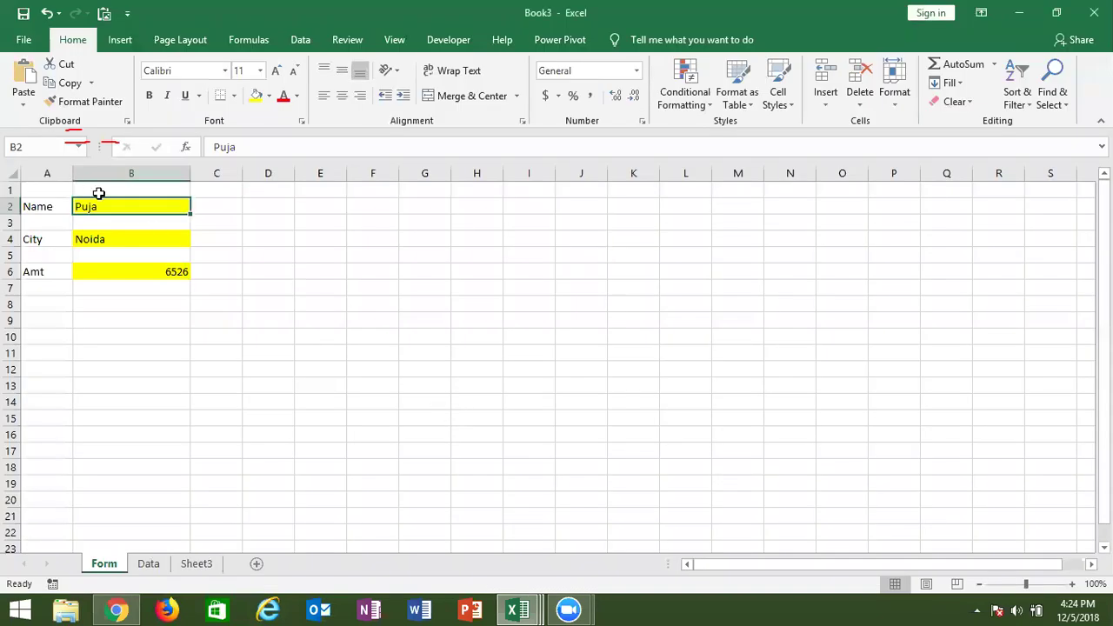
{"action": "left_click", "coordinate": [147, 563]}
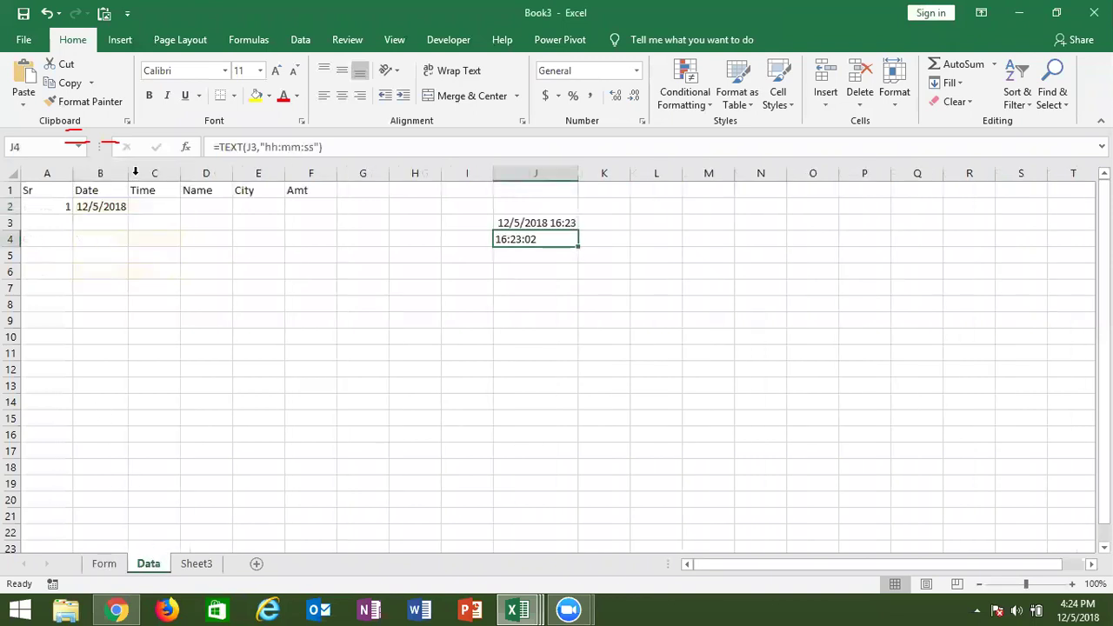
{"action": "left_click", "coordinate": [14, 206]}
{"action": "key", "text": "shift+Down"}
{"action": "key", "text": "shift+Down"}
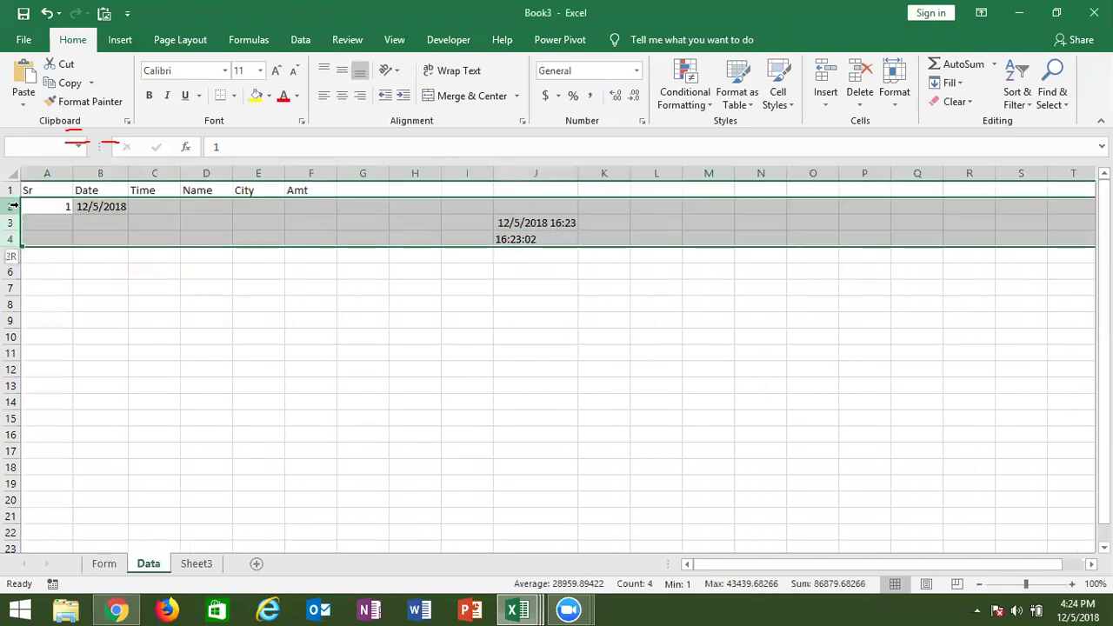
{"action": "key", "text": "Delete"}
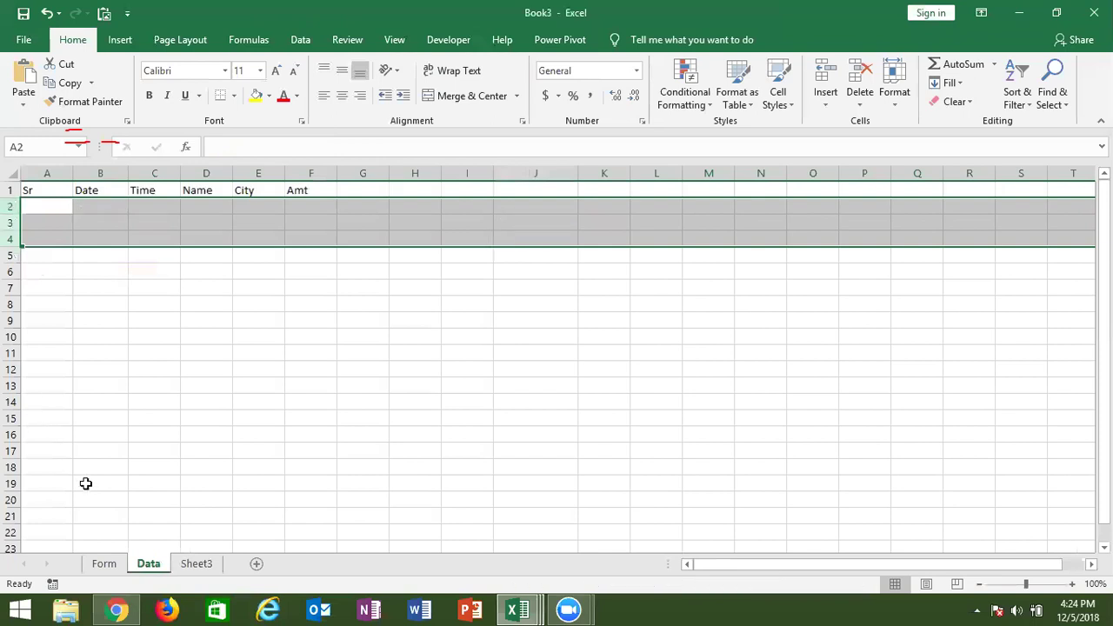
{"action": "left_click", "coordinate": [106, 567]}
{"action": "left_click", "coordinate": [148, 318]}
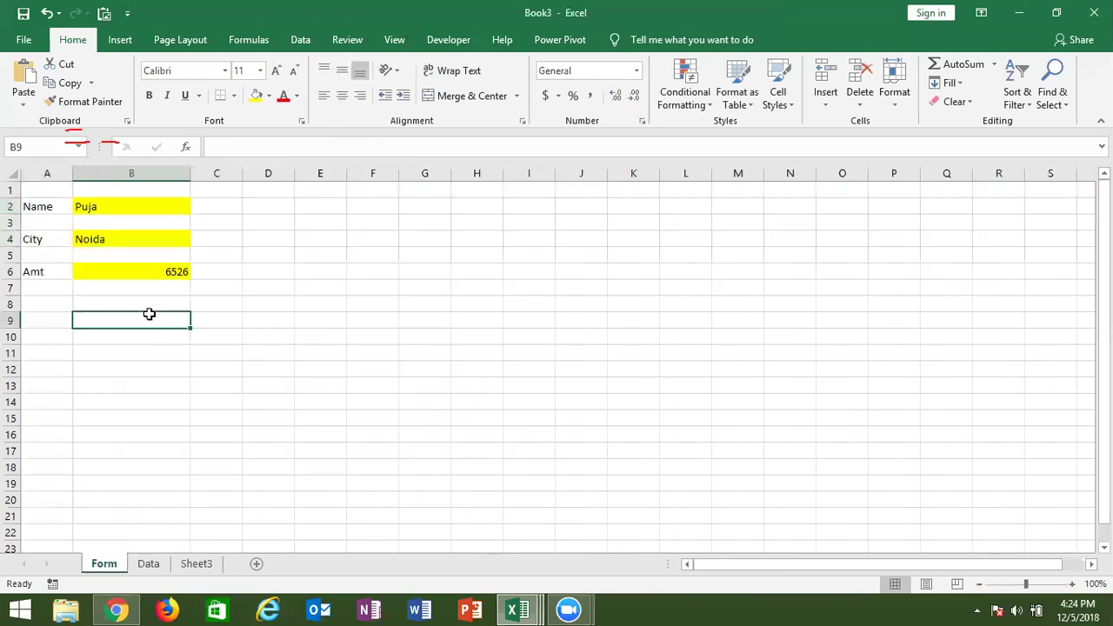
{"action": "key", "text": "alt+F11"}
{"action": "left_click", "coordinate": [248, 236]}
{"action": "key", "text": "Return"}
Add a MsgBox ("Data have Saved") line to the macro.
{"action": "type", "text": "msgbox(\"Data"}
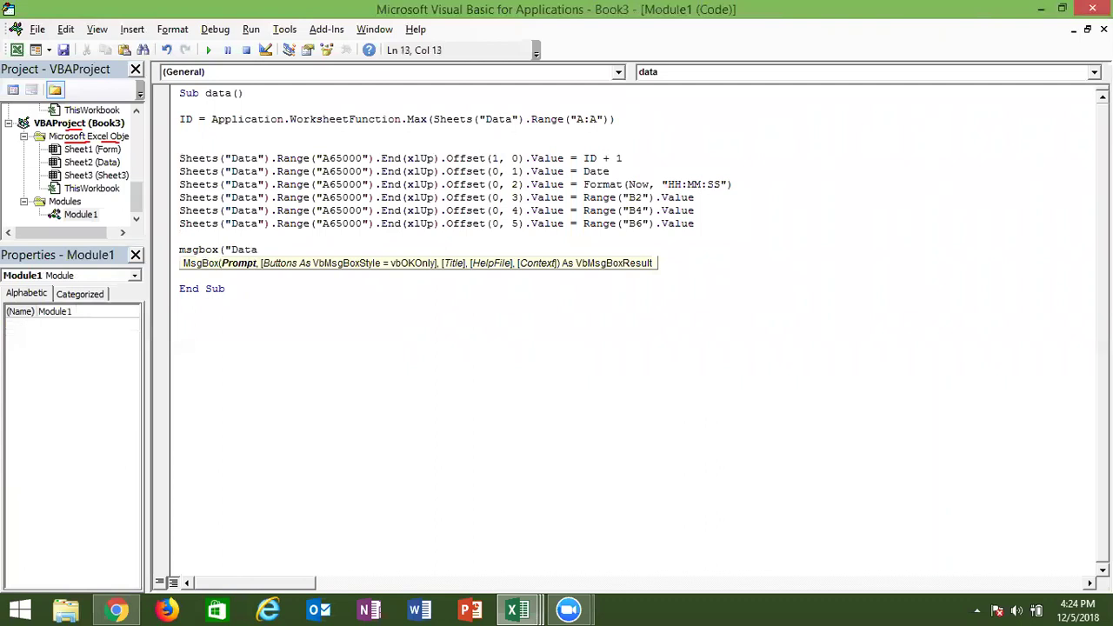
{"action": "type", "text": " have Saved"}
{"action": "type", "text": "\")"}
{"action": "key", "text": "Return"}
{"action": "key", "text": "alt+F11"}
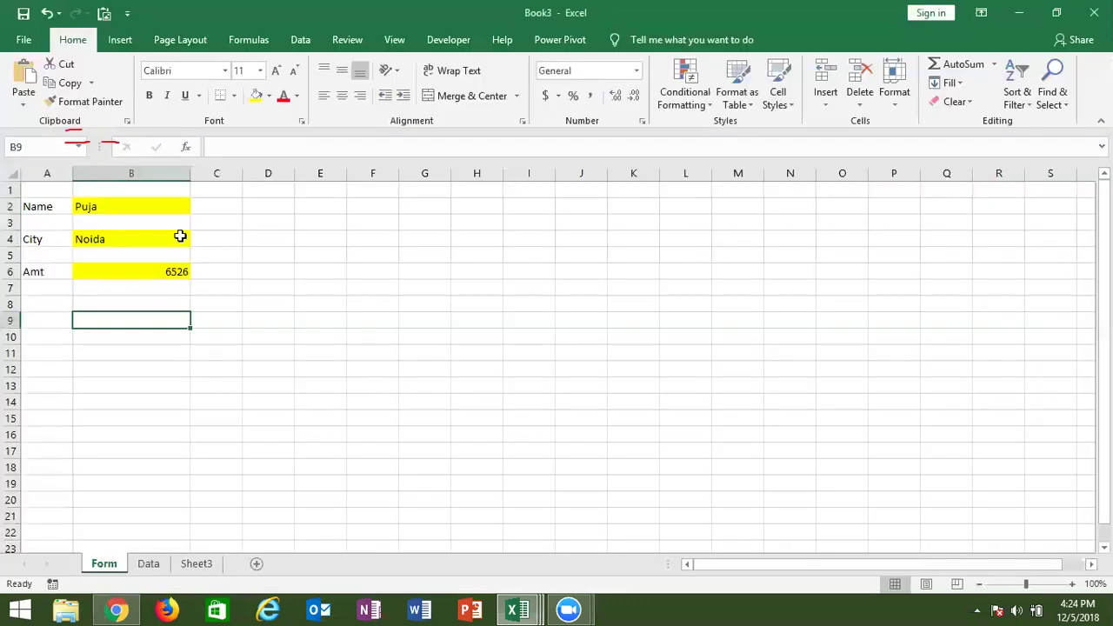
{"action": "left_click", "coordinate": [168, 213]}
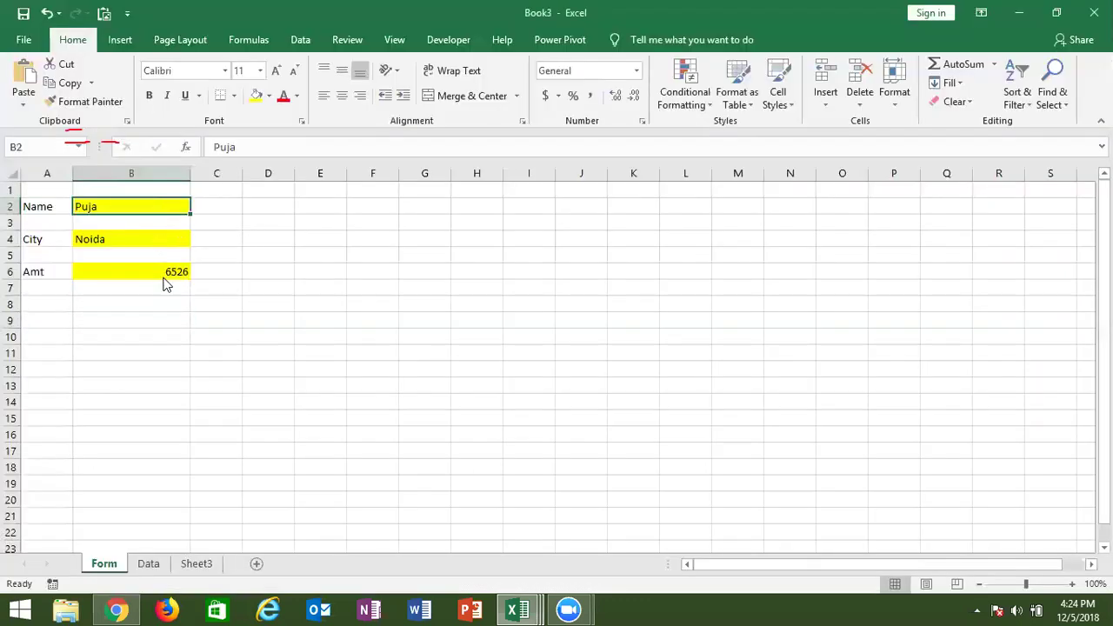
{"action": "key", "text": "alt+F11"}
Add a final line Range("B2,B4,B6").ClearComments to the macro.
{"action": "key", "text": "Return"}
{"action": "type", "text": "ra"}
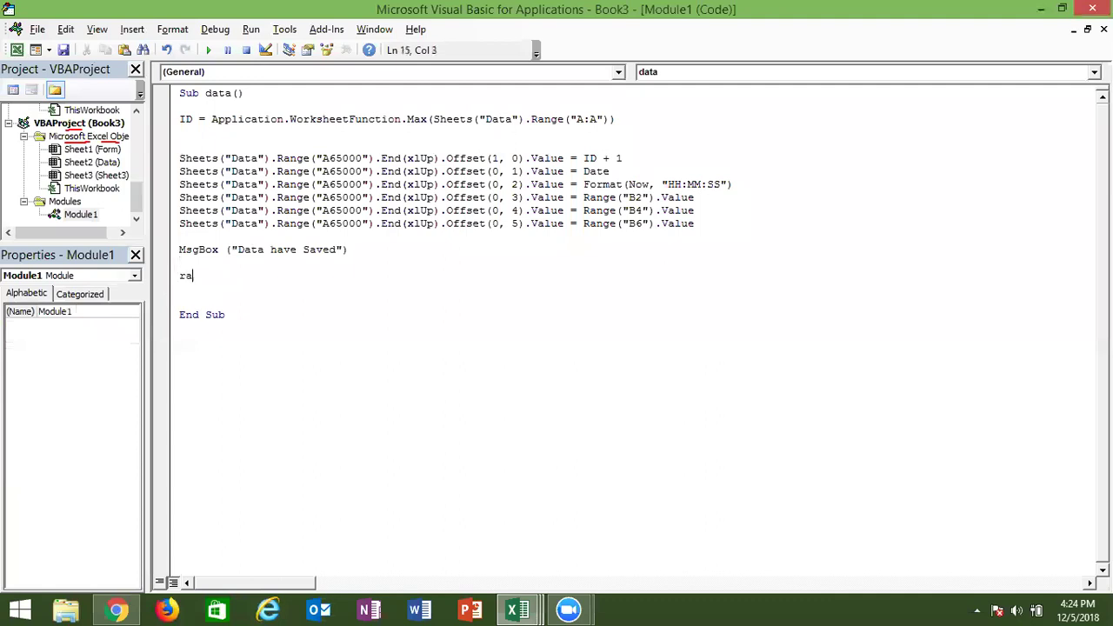
{"action": "type", "text": "nge(\"B2,B4,"}
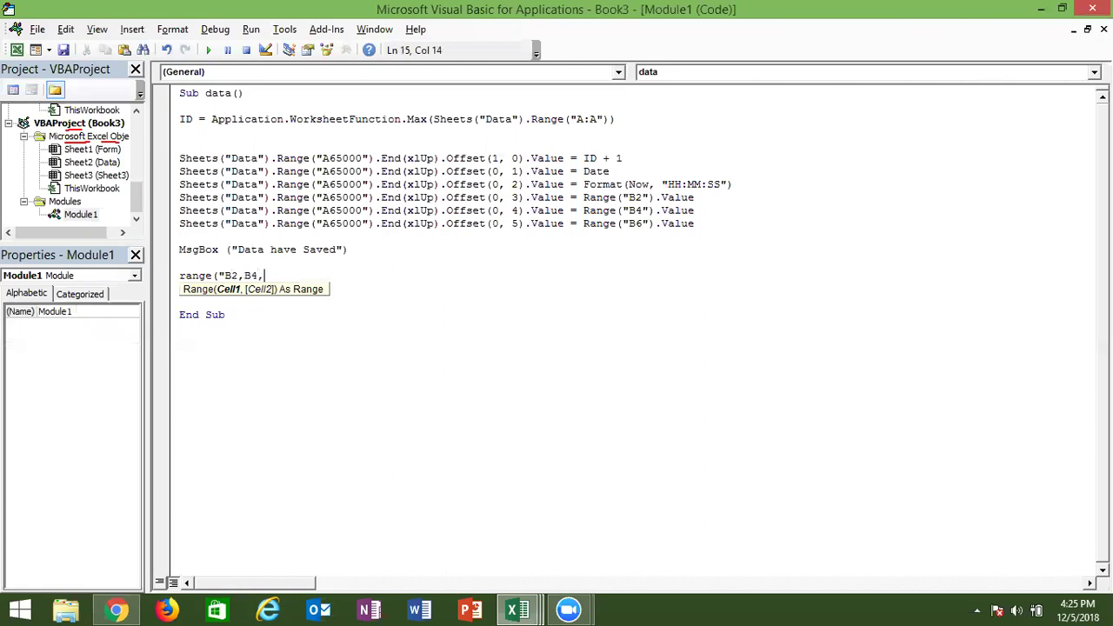
{"action": "type", "text": "B6"}
{"action": "type", "text": "\""}
{"action": "type", "text": ").cl"}
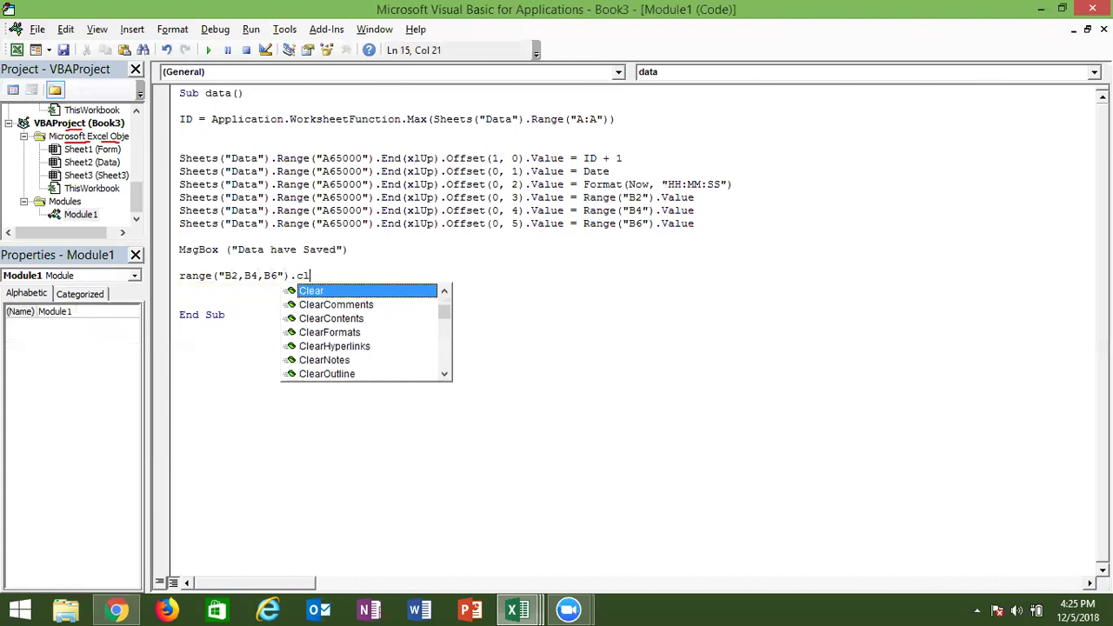
{"action": "key", "text": "Down"}
{"action": "key", "text": "Tab"}
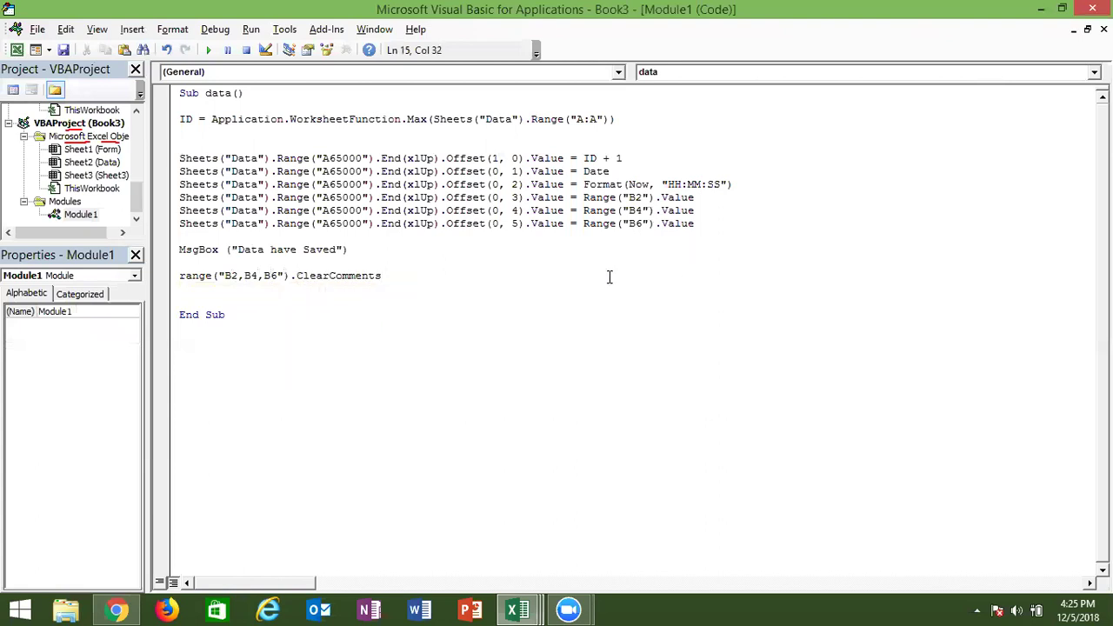
{"action": "left_click", "coordinate": [629, 261]}
{"action": "left_click_drag", "start_coordinate": [290, 275], "coordinate": [214, 276]}
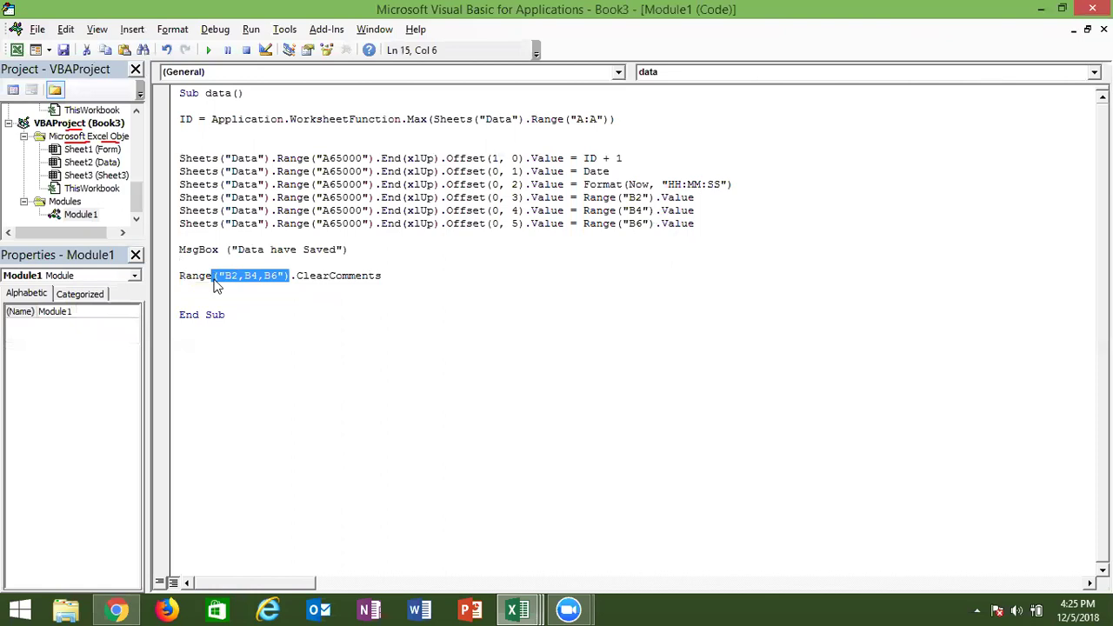
{"action": "left_click", "coordinate": [220, 293]}
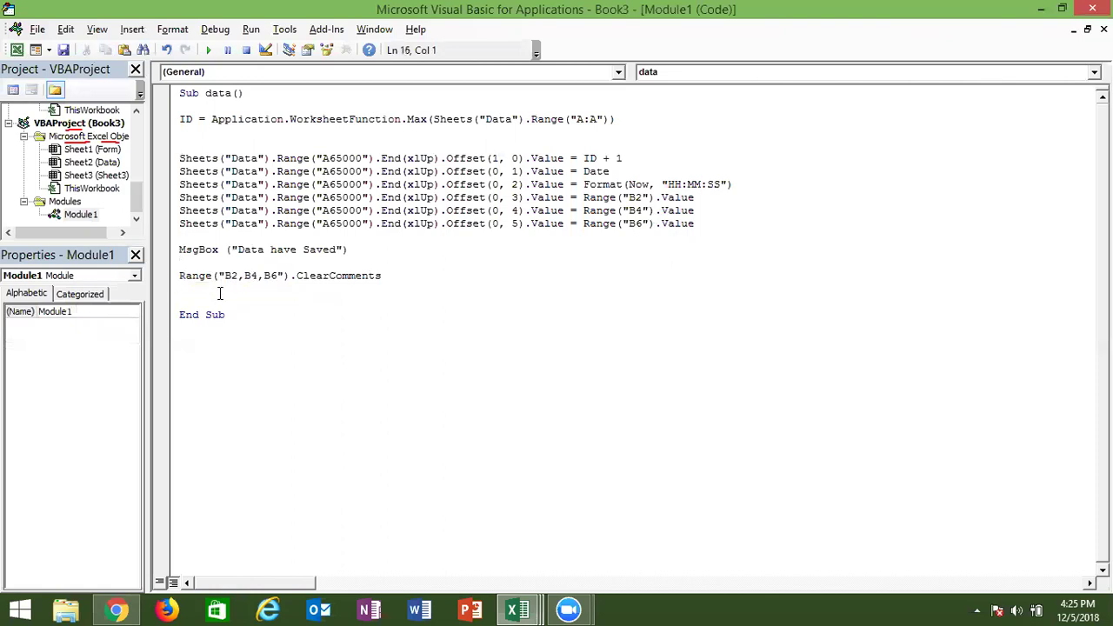
{"action": "key", "text": "alt+F11"}
{"action": "left_click", "coordinate": [236, 321]}
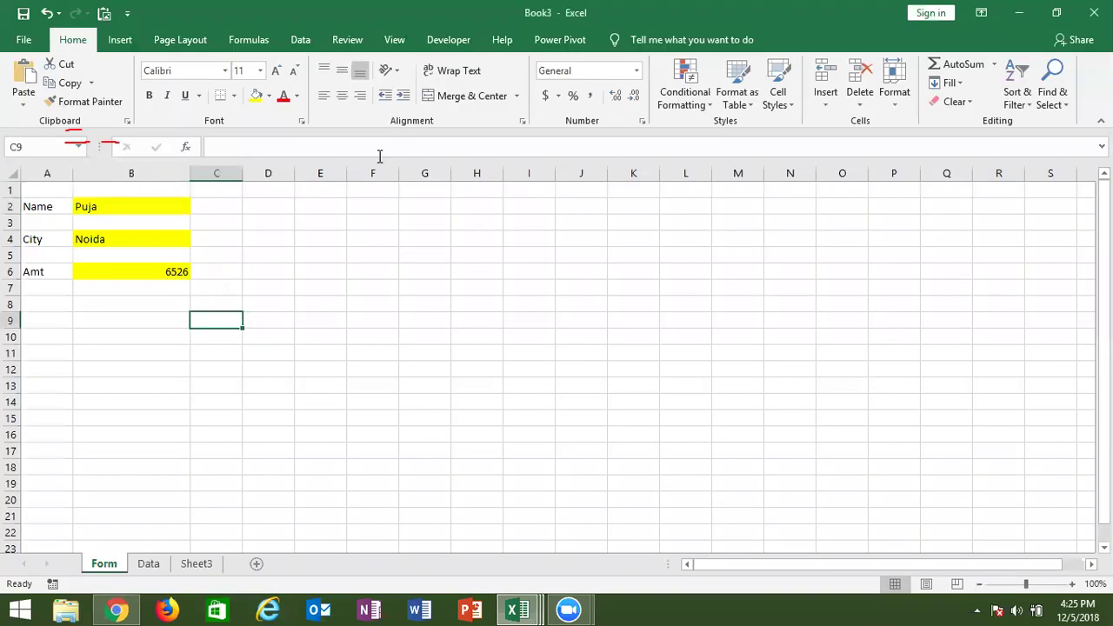
Draw a form button over cells C8 to D9 and assign it the data macro.
{"action": "left_click", "coordinate": [450, 44]}
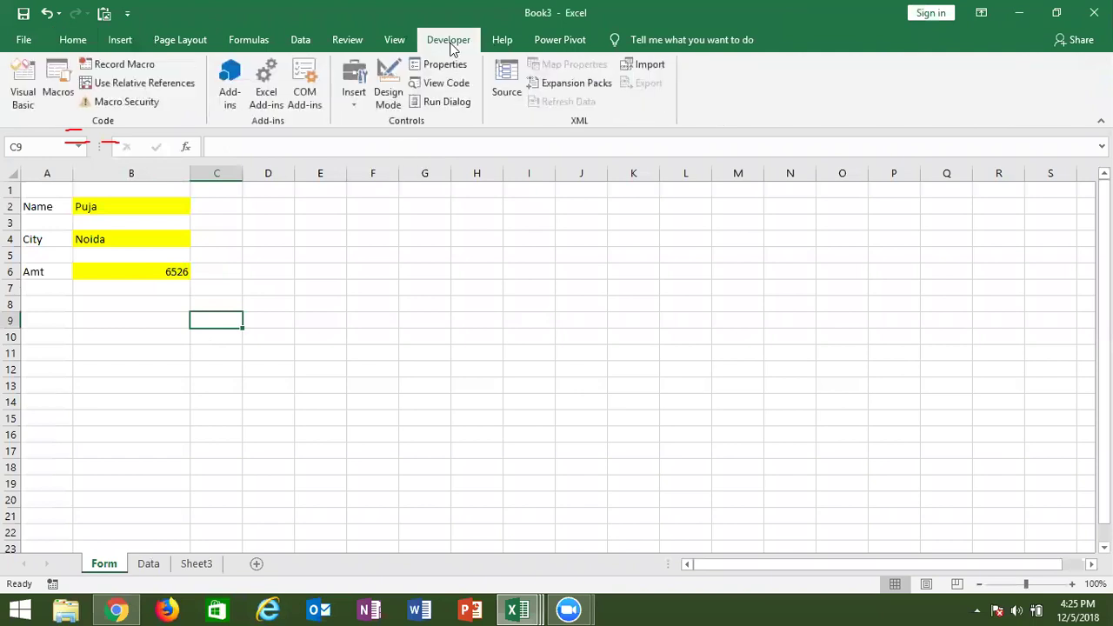
{"action": "left_click", "coordinate": [355, 97]}
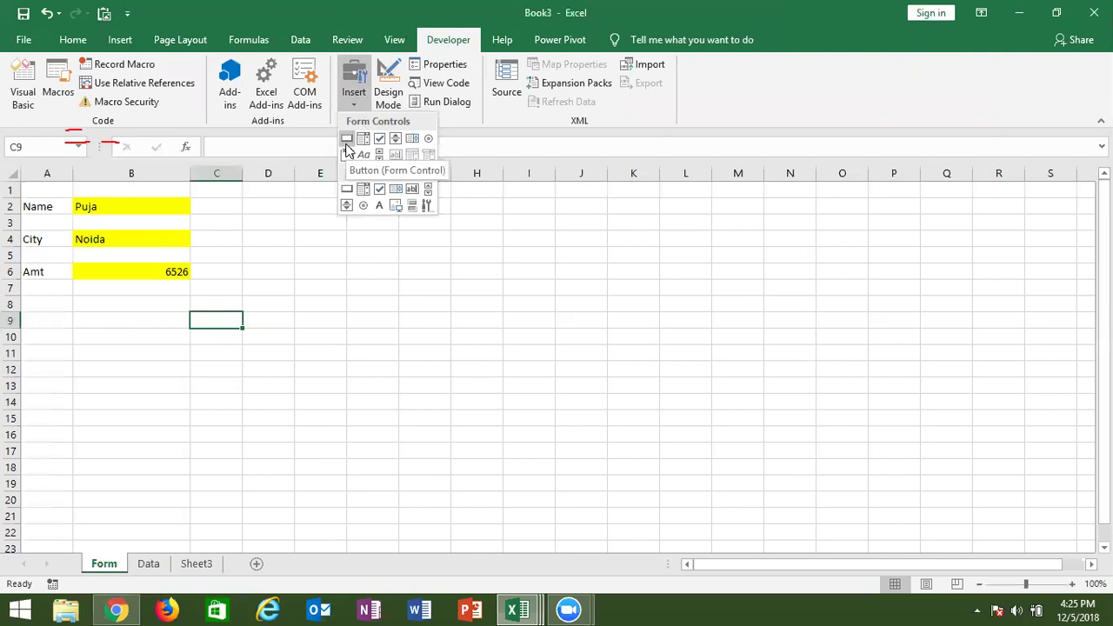
{"action": "left_click", "coordinate": [347, 140]}
{"action": "left_click_drag", "start_coordinate": [172, 297], "coordinate": [300, 329]}
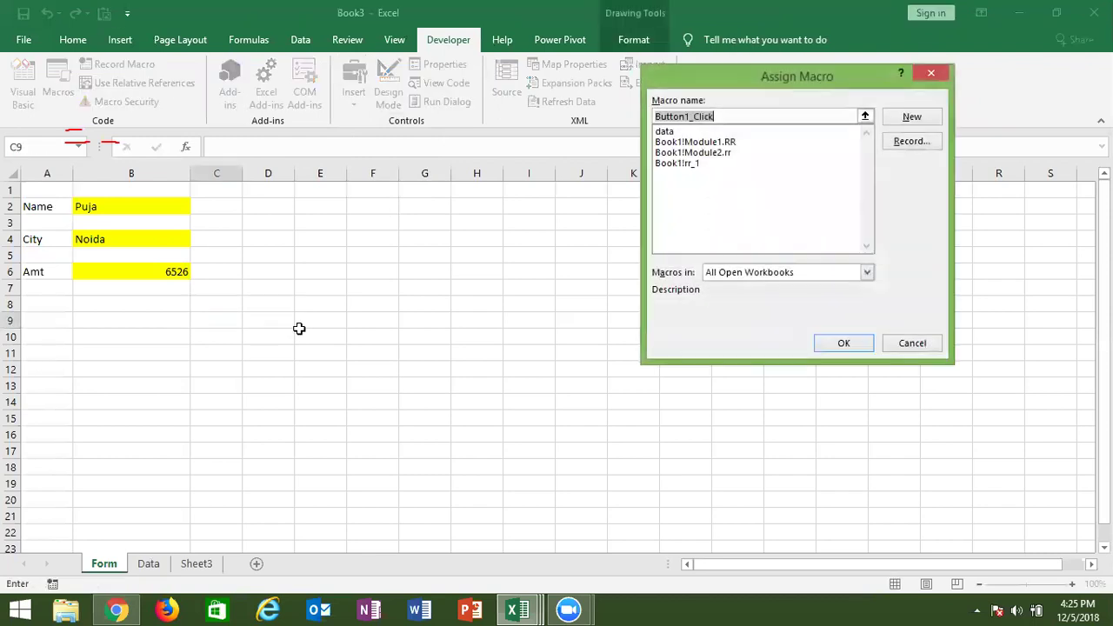
{"action": "left_click", "coordinate": [667, 132]}
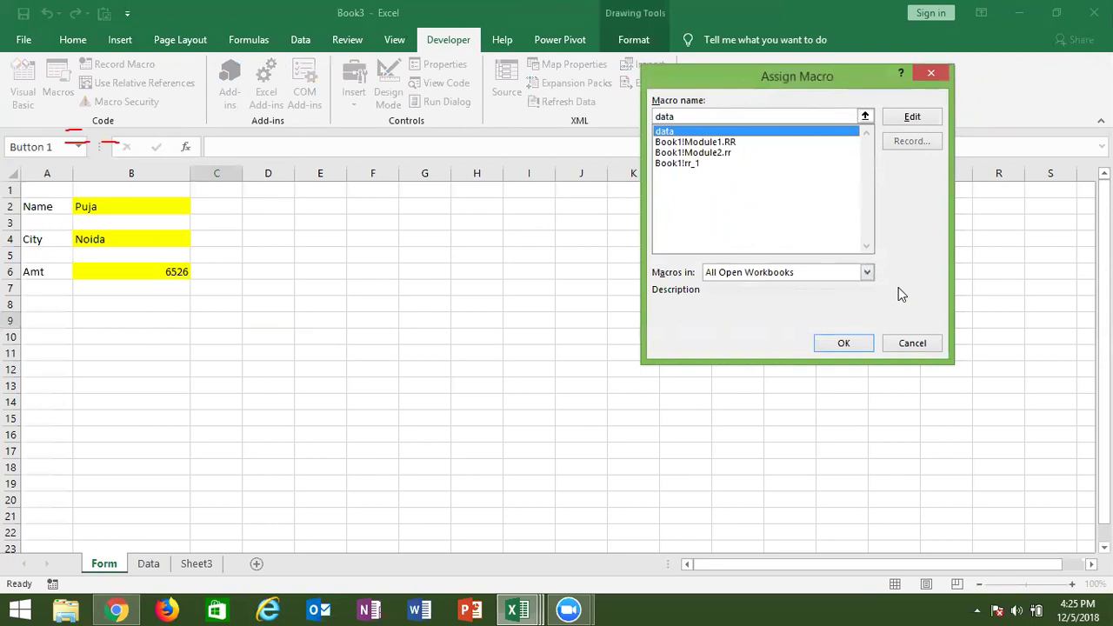
{"action": "left_click", "coordinate": [842, 343]}
{"action": "left_click", "coordinate": [373, 400]}
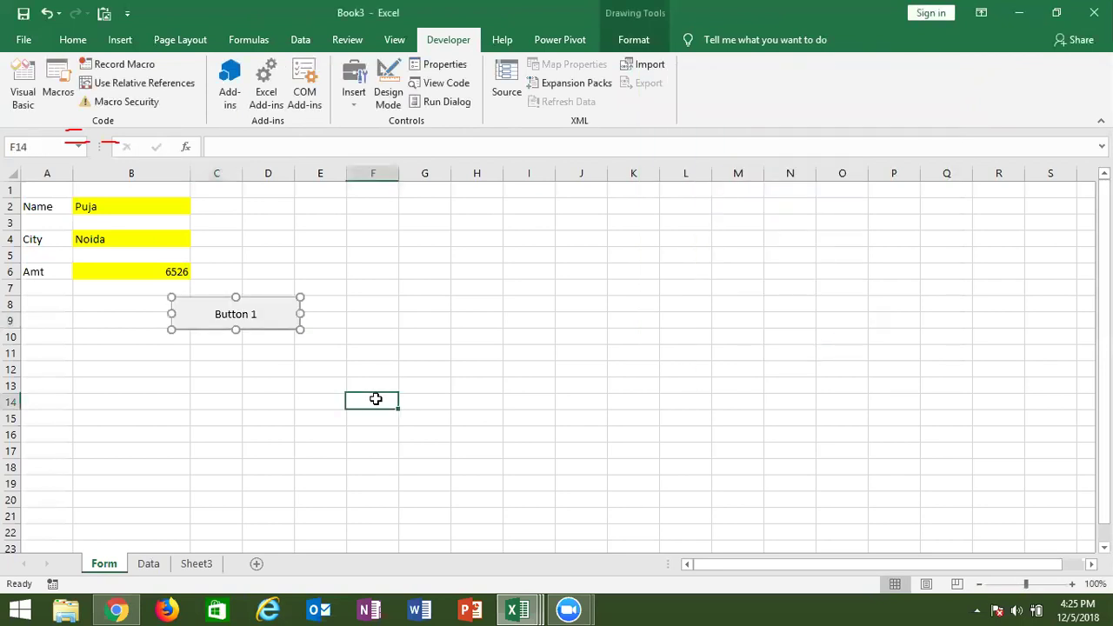
Change the button caption from Button 1 to Save.
{"action": "right_click", "coordinate": [254, 318]}
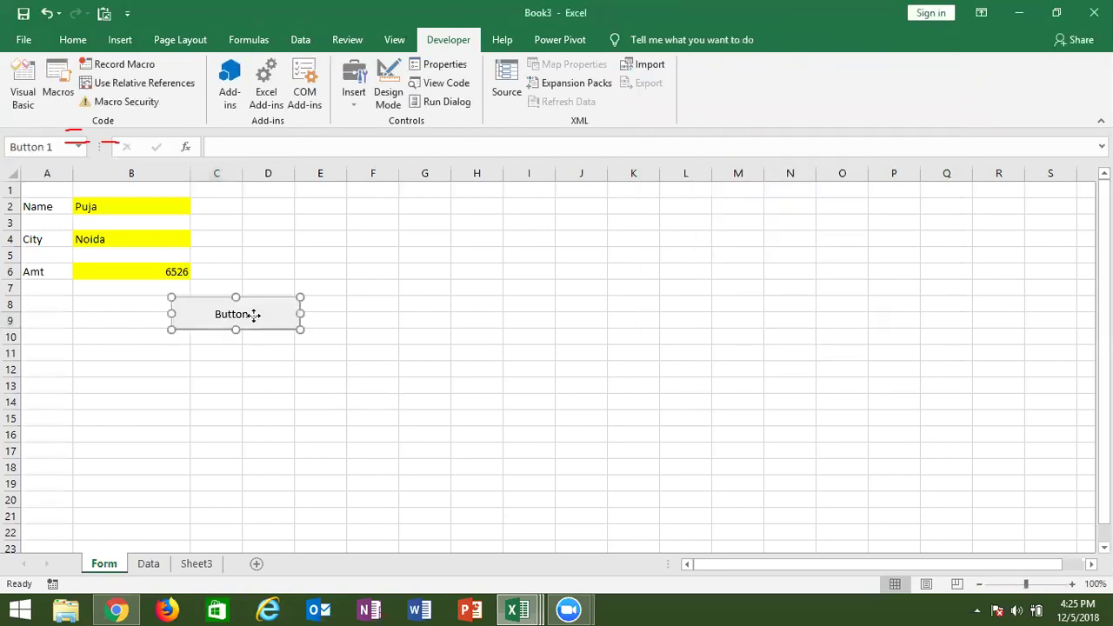
{"action": "left_click", "coordinate": [308, 387]}
{"action": "key", "text": "Delete"}
{"action": "key", "text": "Delete"}
{"action": "key", "text": "Delete"}
{"action": "key", "text": "Delete"}
{"action": "key", "text": "Delete"}
{"action": "key", "text": "Delete"}
{"action": "type", "text": "Save"}
{"action": "left_click", "coordinate": [307, 387]}
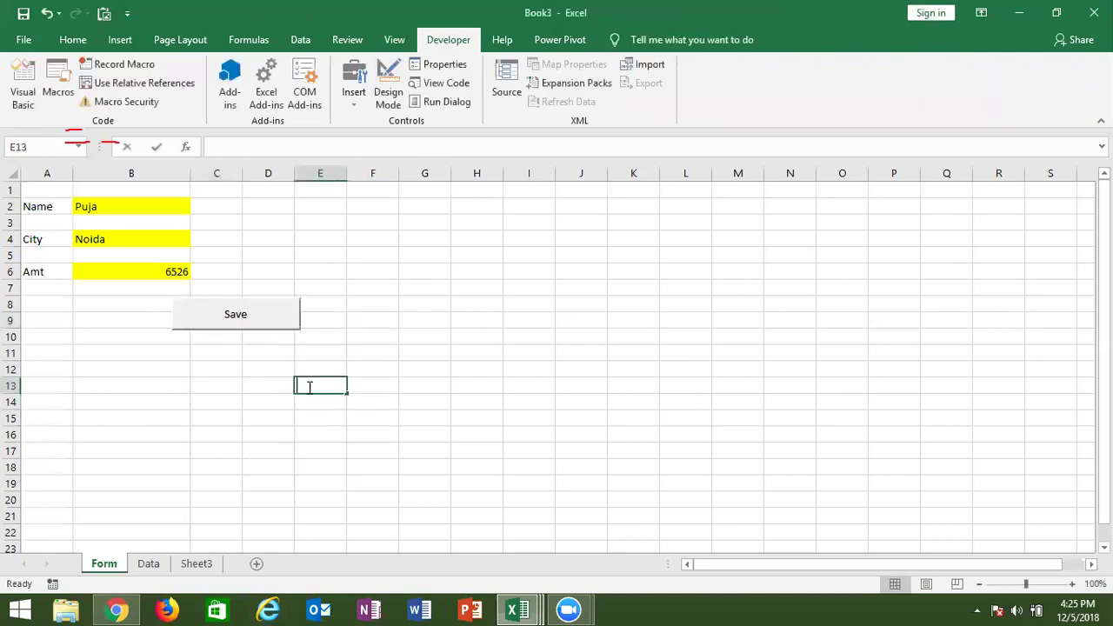
Run Save, dismiss the message, and confirm record 1 (Noida, 6526) in Data row 2.
{"action": "left_click", "coordinate": [254, 324]}
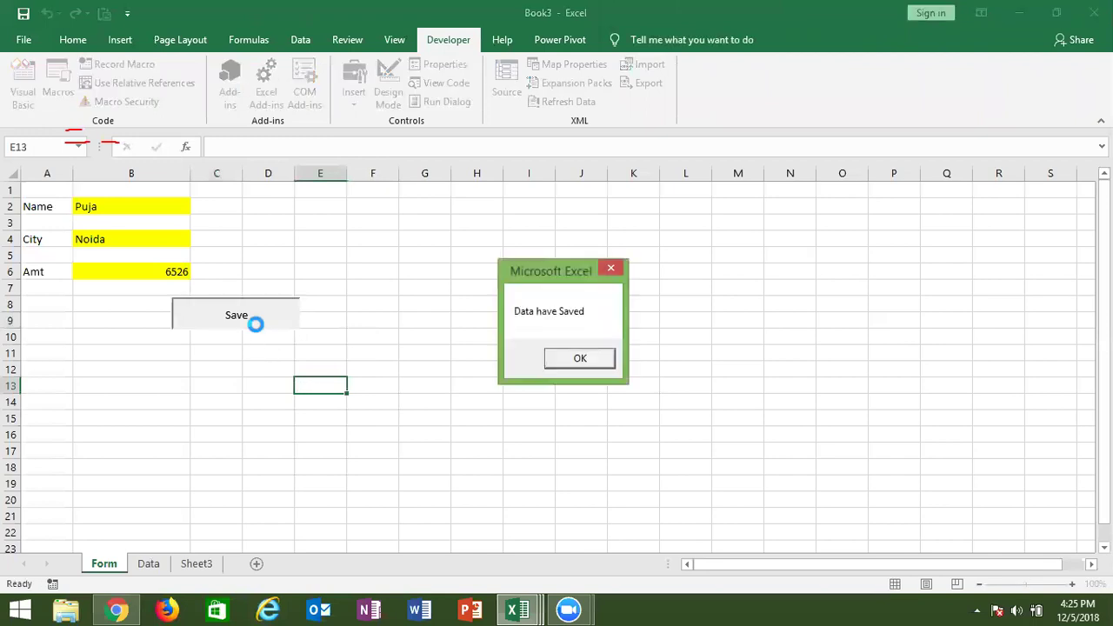
{"action": "left_click", "coordinate": [573, 365]}
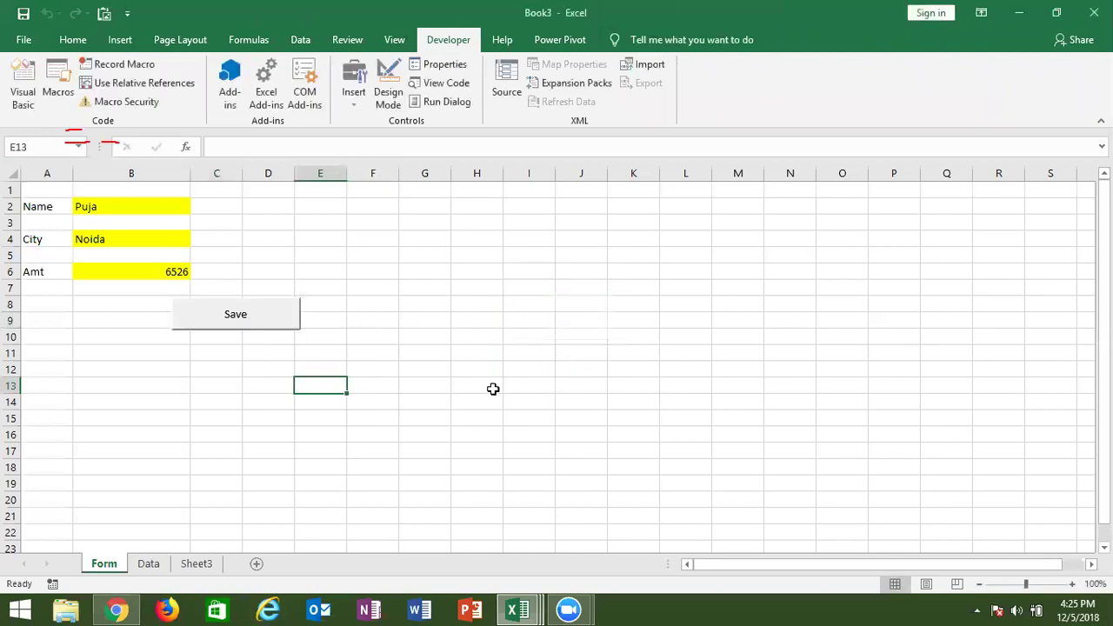
{"action": "left_click", "coordinate": [153, 563]}
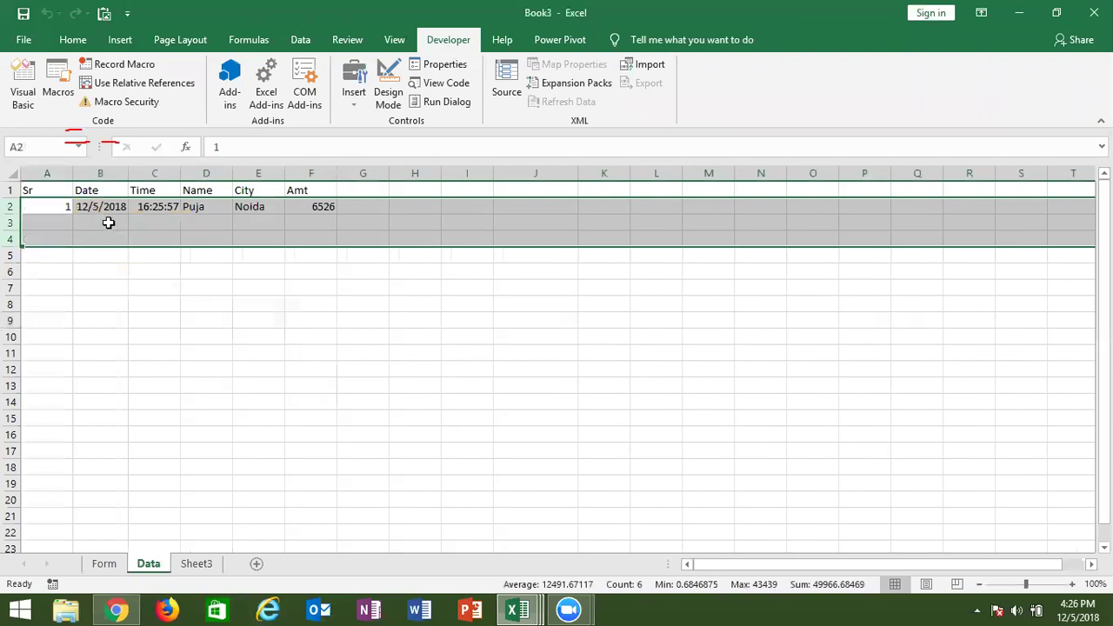
{"action": "left_click", "coordinate": [109, 222]}
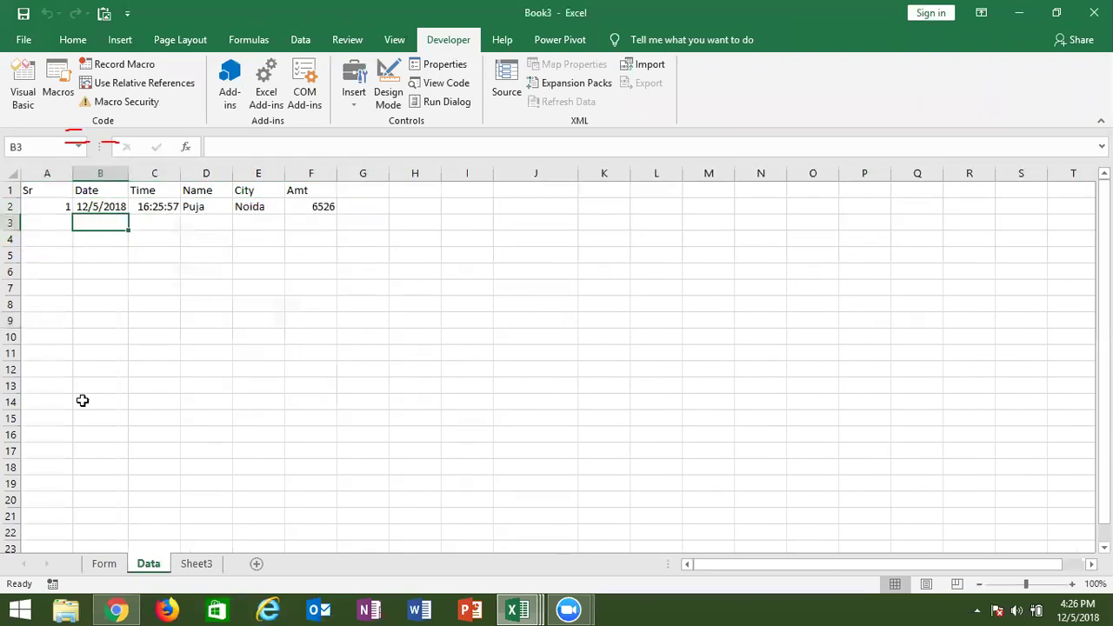
{"action": "left_click", "coordinate": [103, 562]}
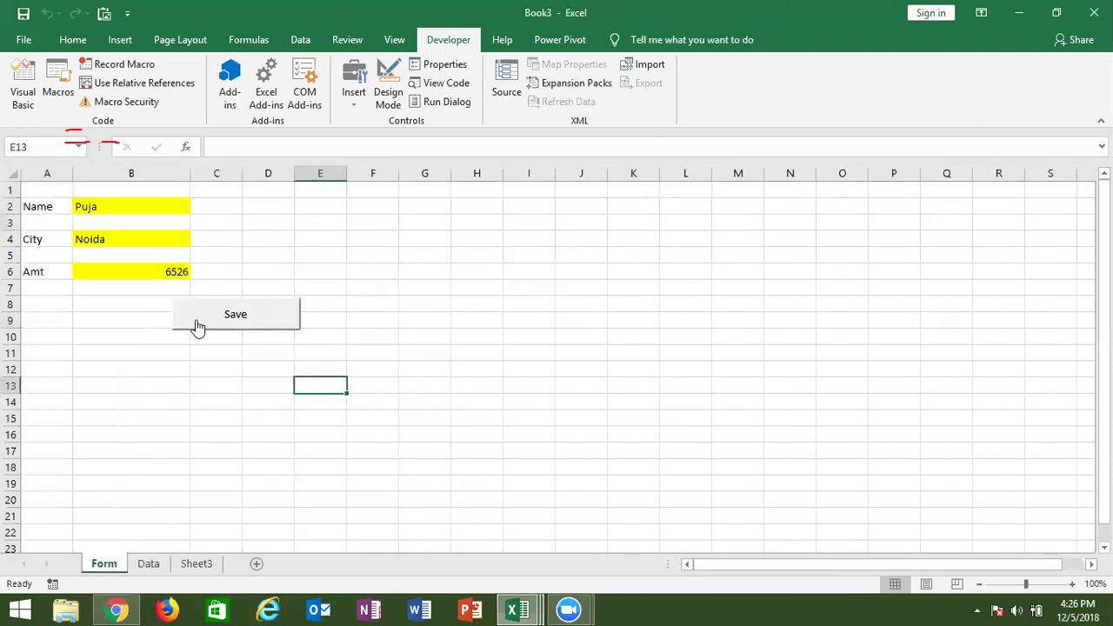
{"action": "left_click", "coordinate": [159, 400]}
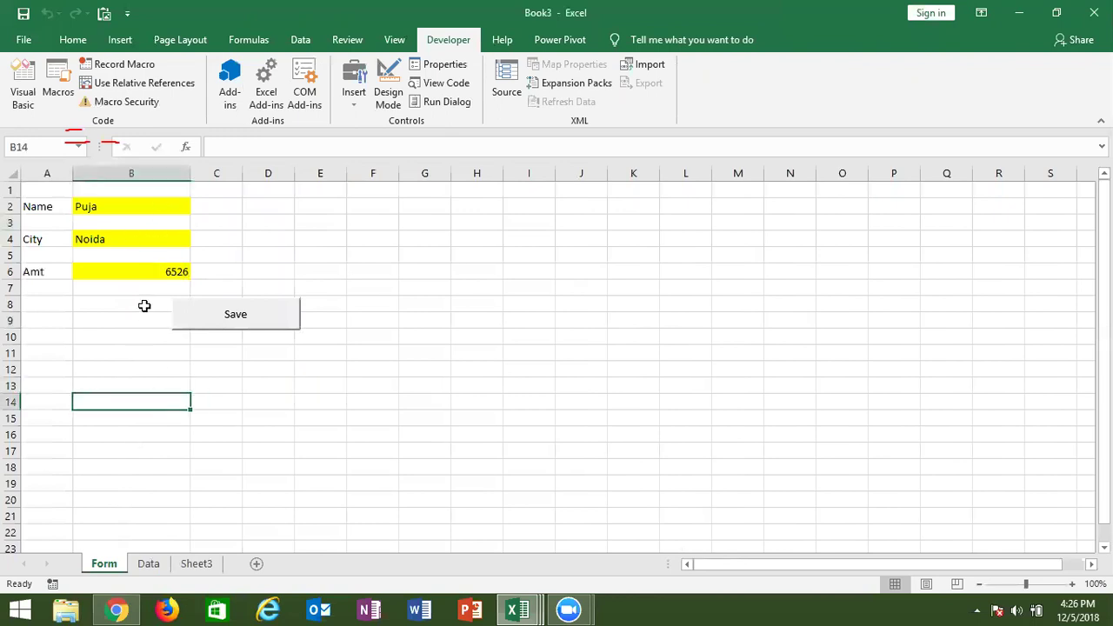
Change the last macro line from ClearComments to ClearContents.
{"action": "key", "text": "alt+F11"}
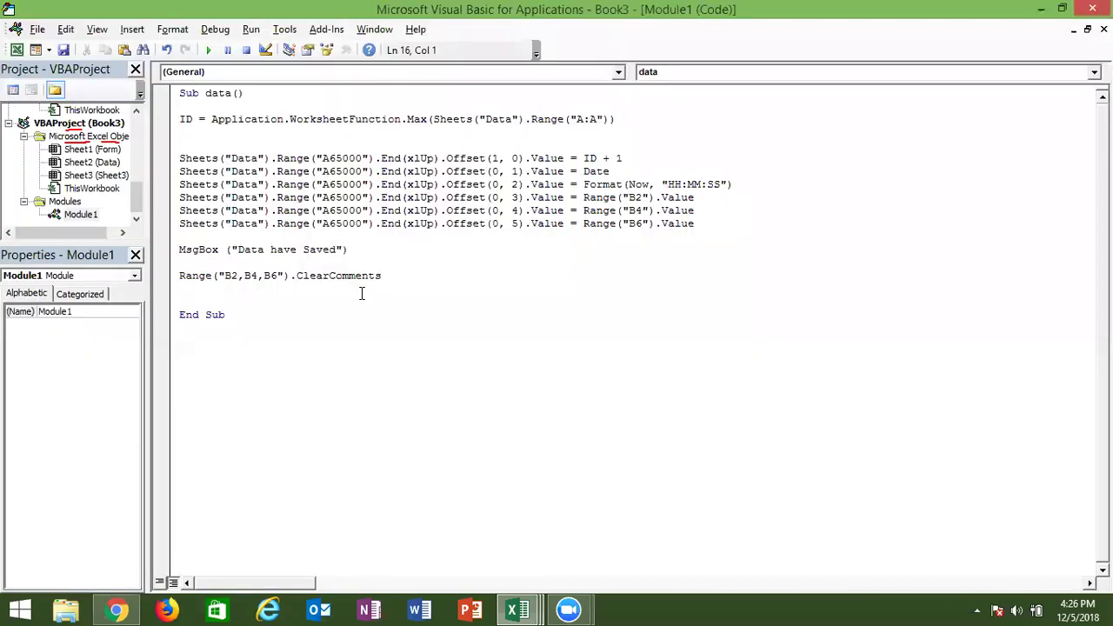
{"action": "key", "text": "BackSpace"}
{"action": "key", "text": "BackSpace"}
{"action": "key", "text": "BackSpace"}
{"action": "key", "text": "BackSpace"}
{"action": "key", "text": "BackSpace"}
{"action": "key", "text": "BackSpace"}
{"action": "type", "text": "."}
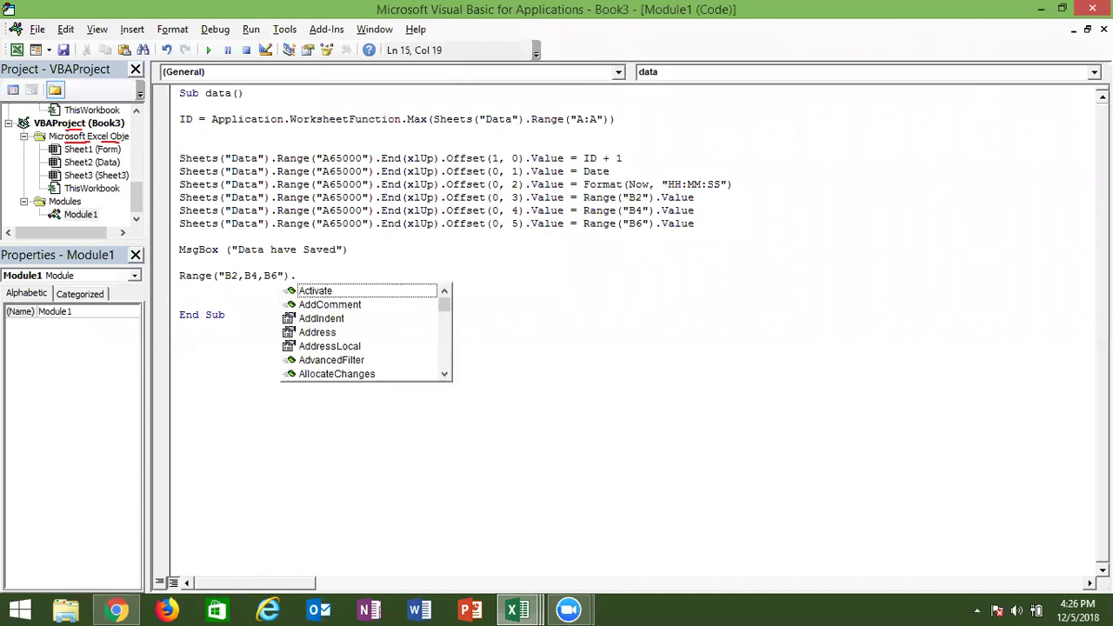
{"action": "type", "text": "cl"}
{"action": "key", "text": "Down"}
{"action": "key", "text": "Down"}
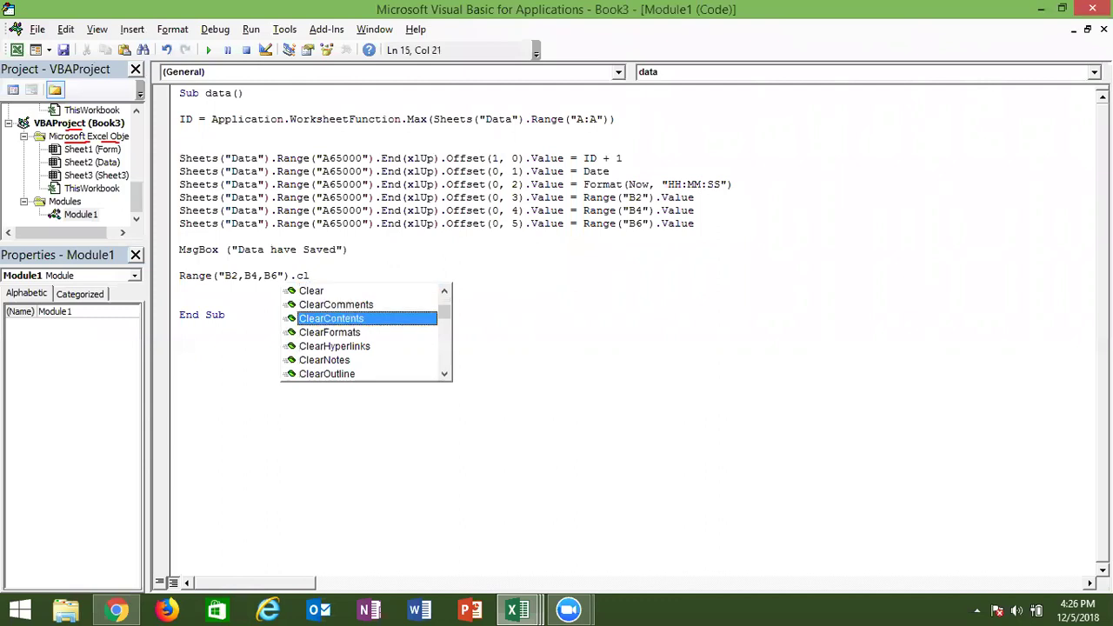
{"action": "key", "text": "Tab"}
{"action": "left_click", "coordinate": [405, 314]}
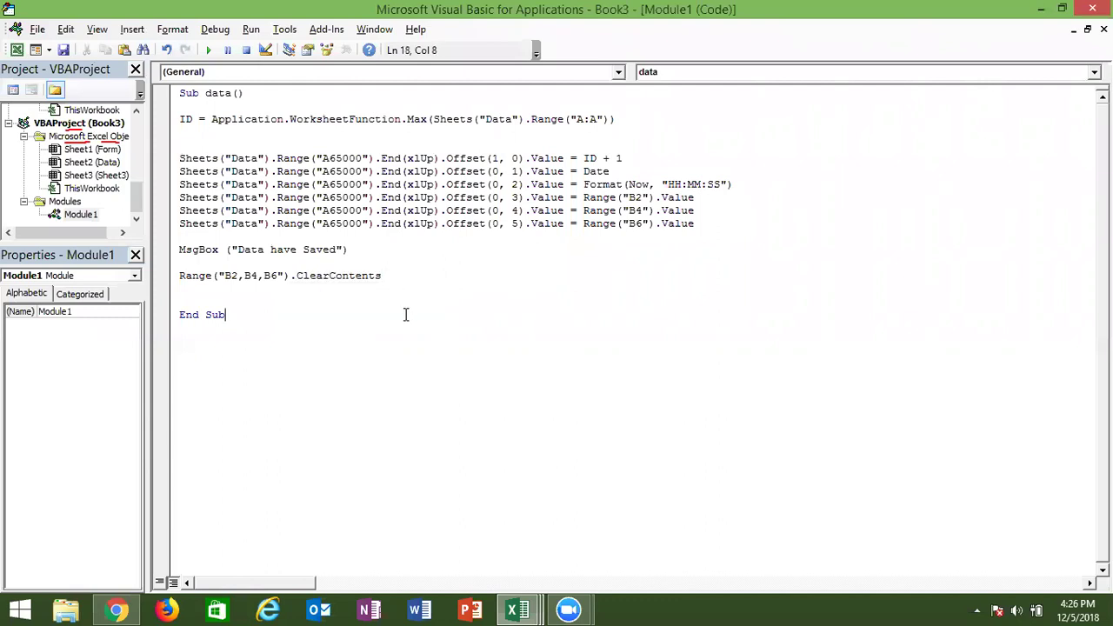
Review the Max-based ID line, the Date line and the Format(Now, "HH:MM:SS") line.
{"action": "left_click", "coordinate": [318, 130]}
{"action": "left_click_drag", "start_coordinate": [211, 118], "coordinate": [625, 119]}
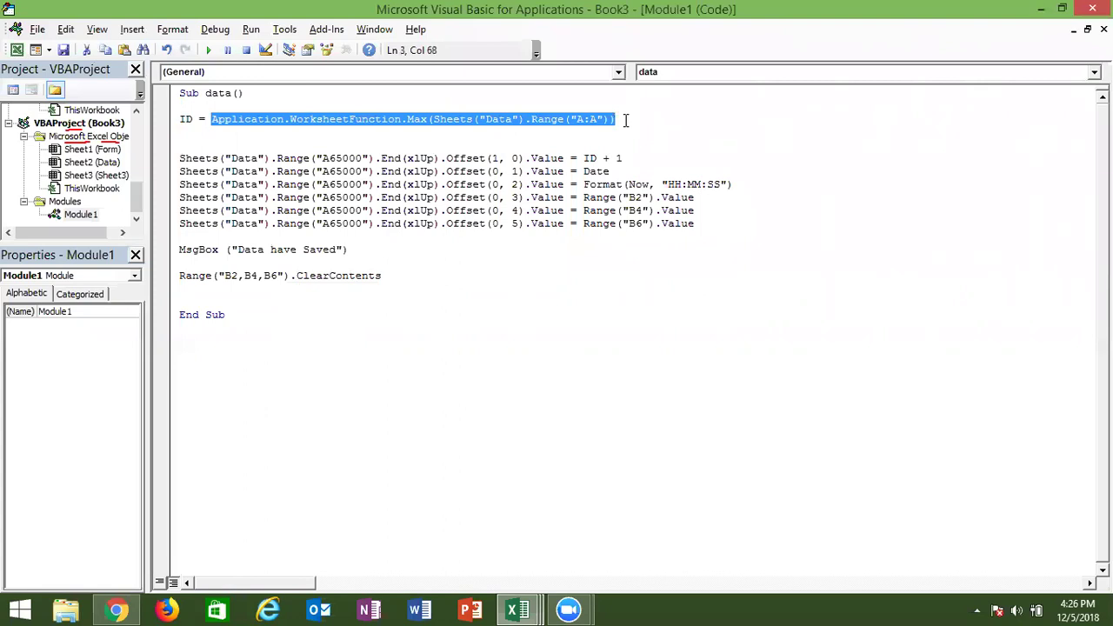
{"action": "double_click", "coordinate": [589, 158]}
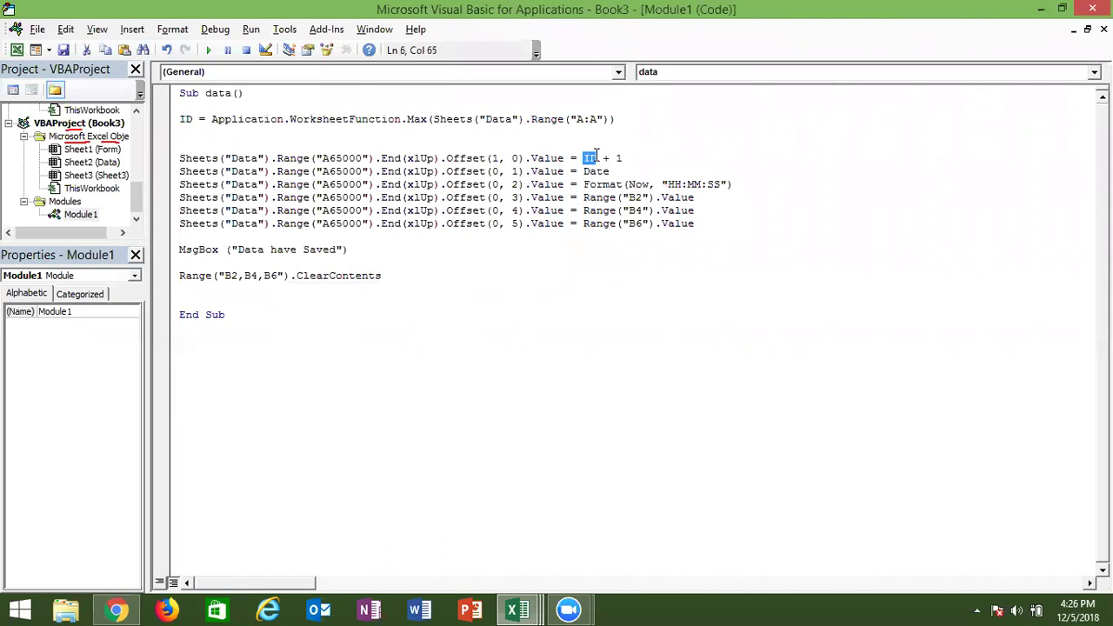
{"action": "left_click", "coordinate": [612, 157]}
{"action": "left_click", "coordinate": [597, 172]}
{"action": "double_click", "coordinate": [597, 171]}
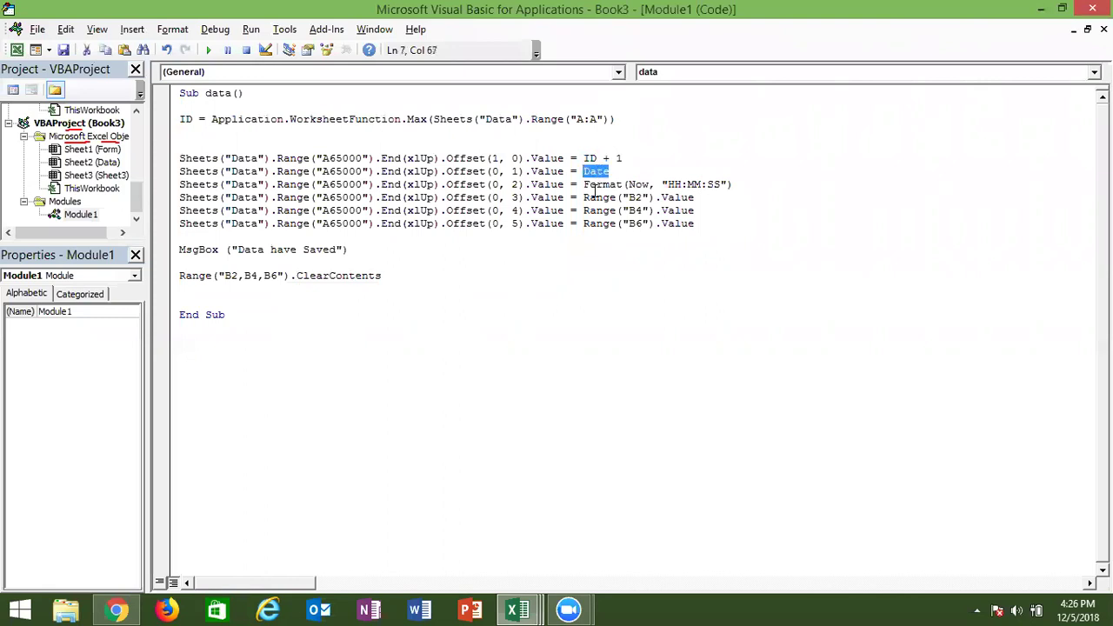
{"action": "double_click", "coordinate": [600, 184]}
{"action": "double_click", "coordinate": [637, 184]}
{"action": "double_click", "coordinate": [612, 184]}
{"action": "double_click", "coordinate": [671, 185]}
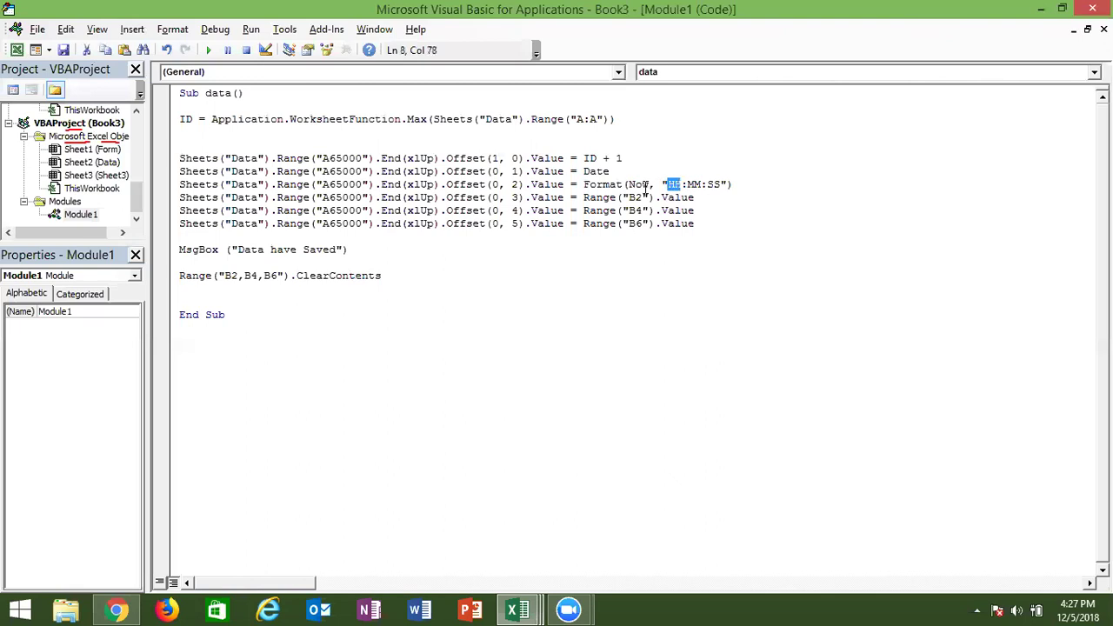
{"action": "left_click", "coordinate": [537, 184]}
Review the Range(...).Value lines that copy the form cells.
{"action": "double_click", "coordinate": [588, 197]}
{"action": "double_click", "coordinate": [557, 199]}
{"action": "double_click", "coordinate": [597, 202]}
{"action": "left_click_drag", "start_coordinate": [597, 210], "coordinate": [596, 224]}
{"action": "left_click", "coordinate": [596, 223]}
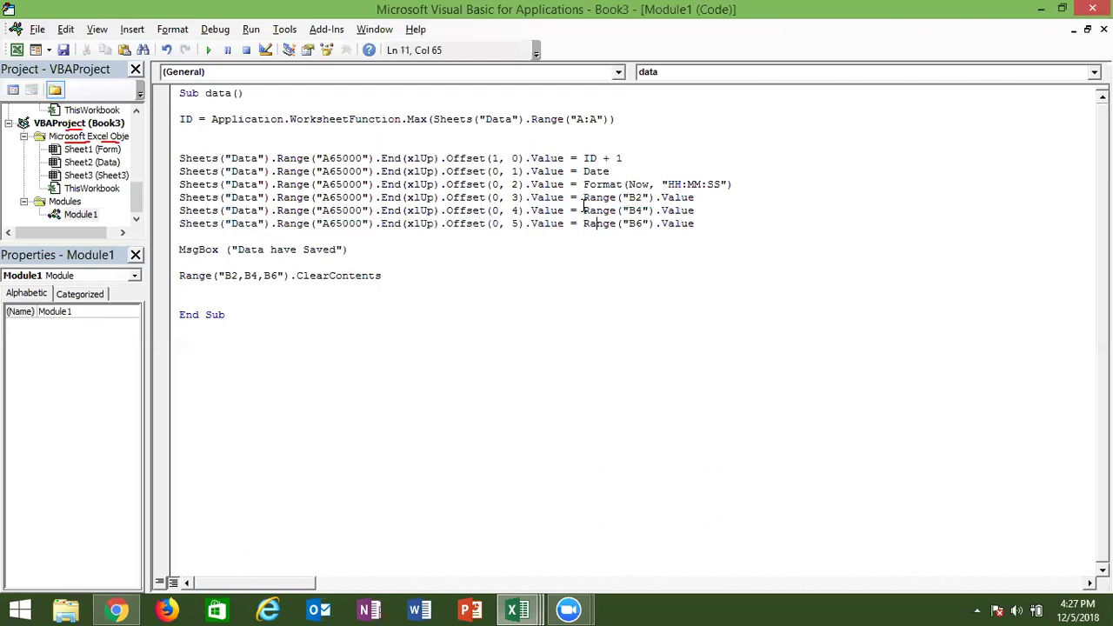
{"action": "left_click", "coordinate": [583, 198]}
Run Save again and confirm serial 2 at 16:27:44 appears in Data row 3.
{"action": "key", "text": "alt+F11"}
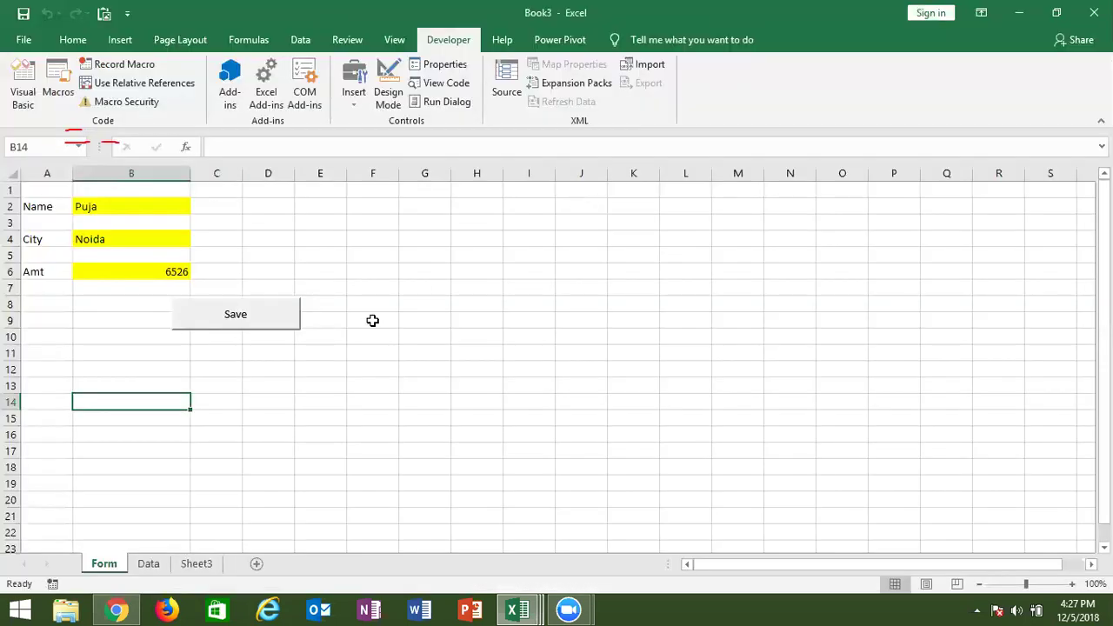
{"action": "key", "text": "alt+F11"}
{"action": "key", "text": "alt+F11"}
{"action": "key", "text": "alt+F11"}
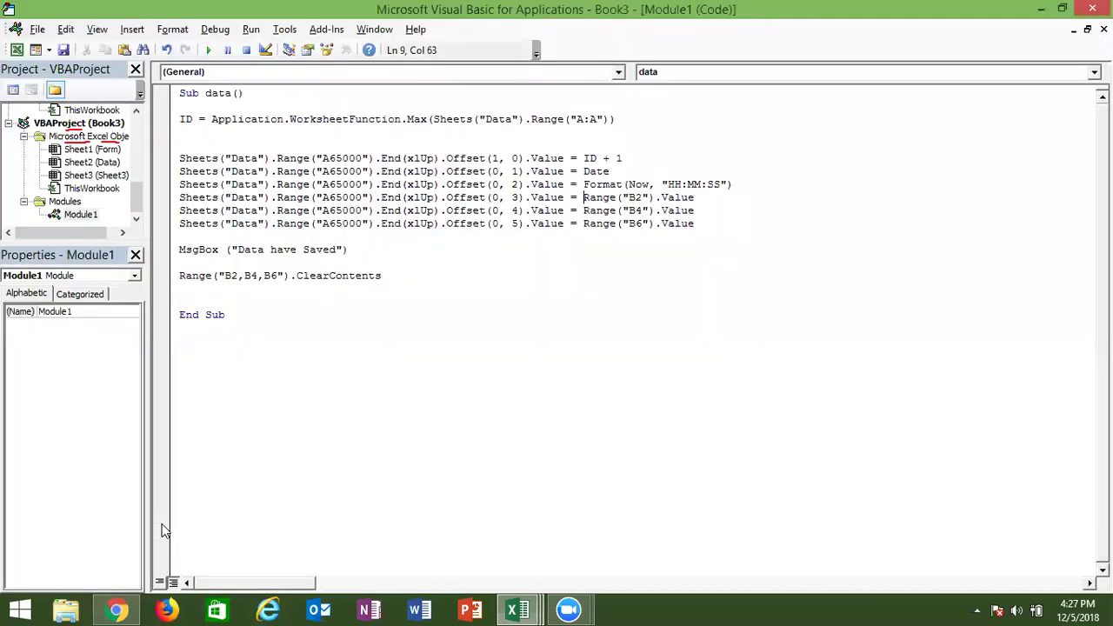
{"action": "key", "text": "alt+Tab"}
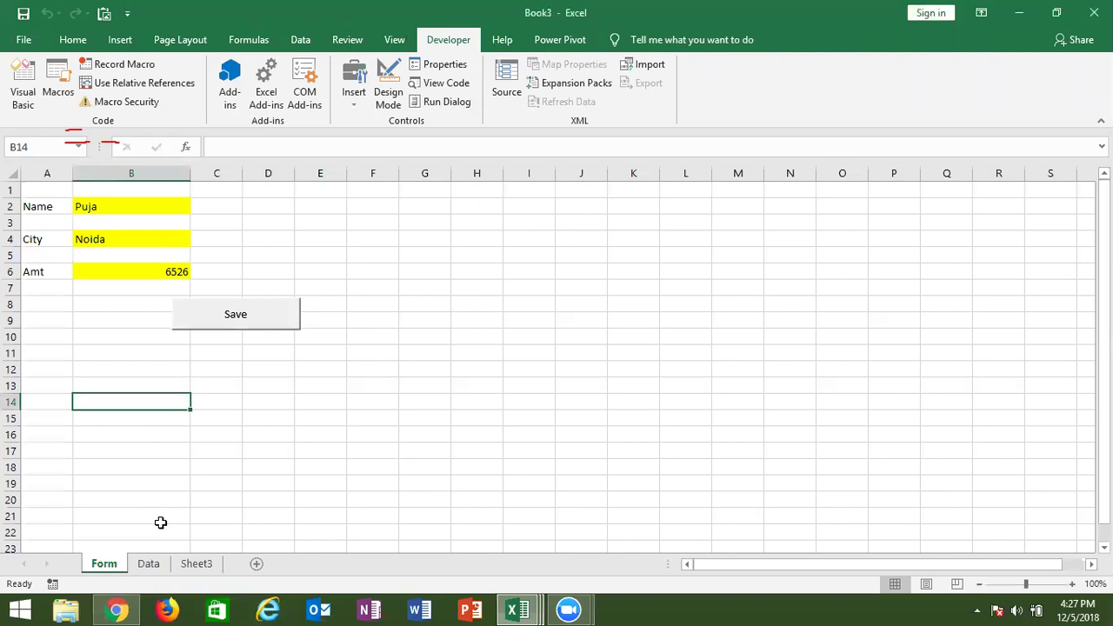
{"action": "left_click", "coordinate": [106, 242]}
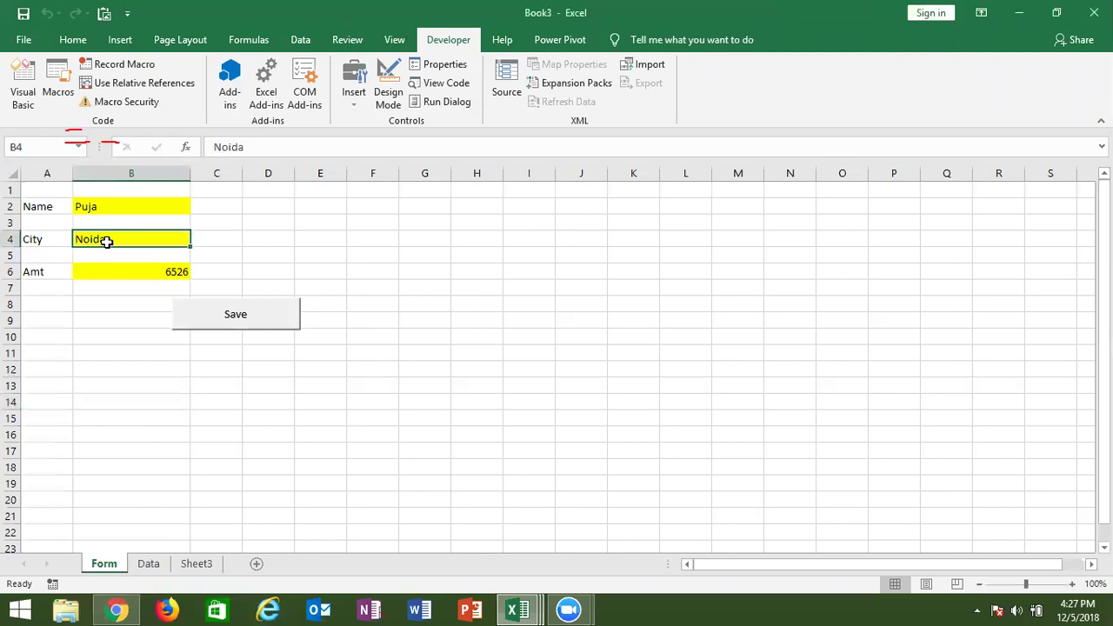
{"action": "left_click", "coordinate": [211, 313]}
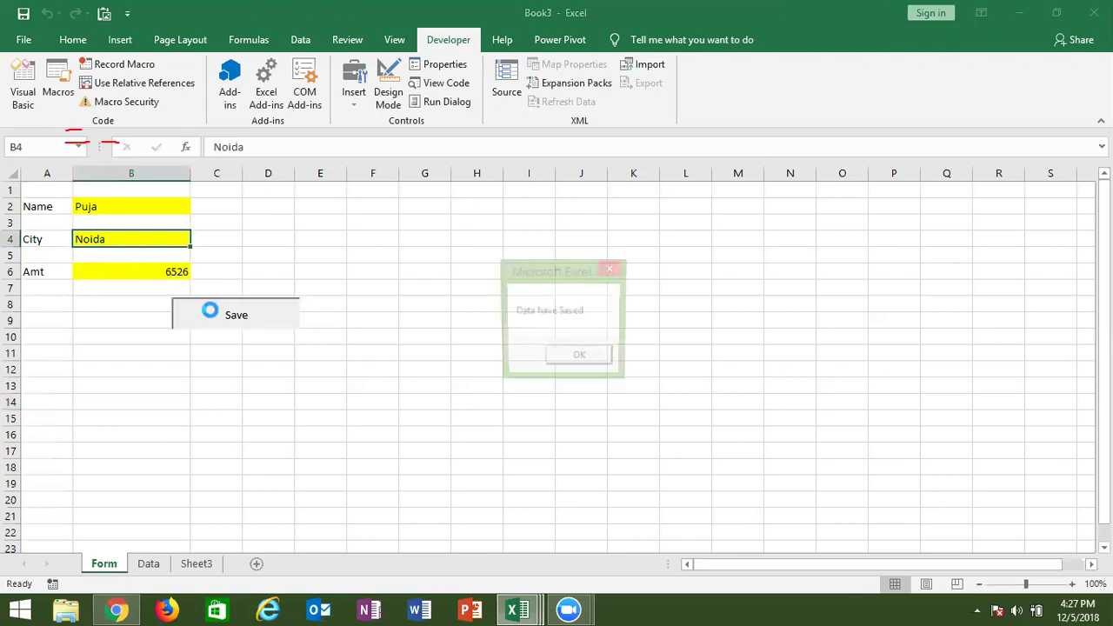
{"action": "left_click", "coordinate": [596, 359]}
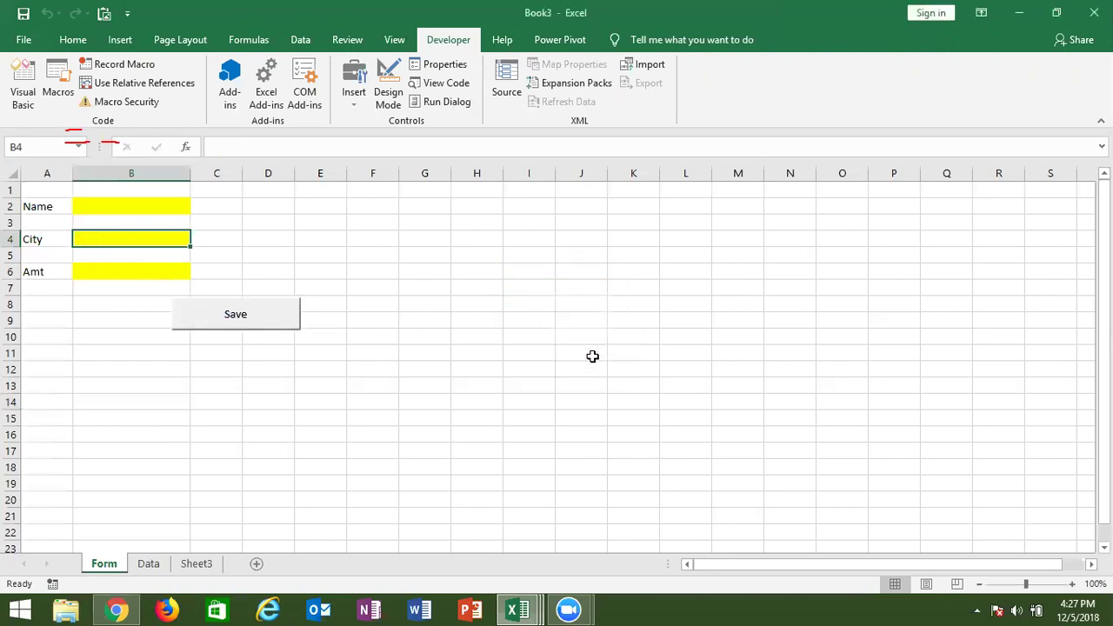
{"action": "left_click", "coordinate": [149, 564]}
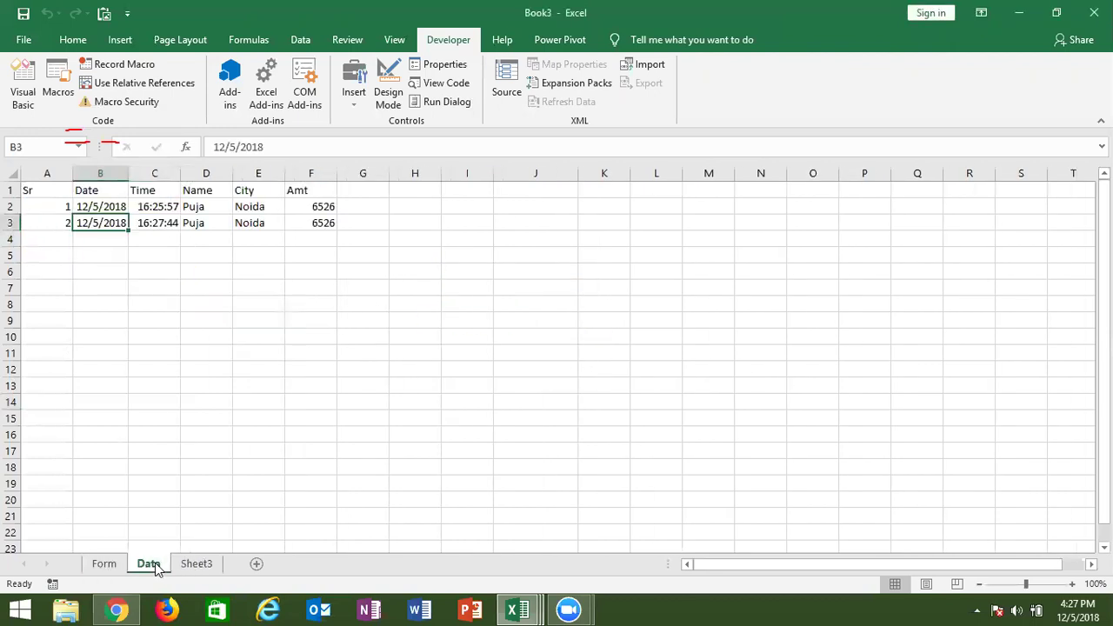
{"action": "left_click", "coordinate": [12, 222]}
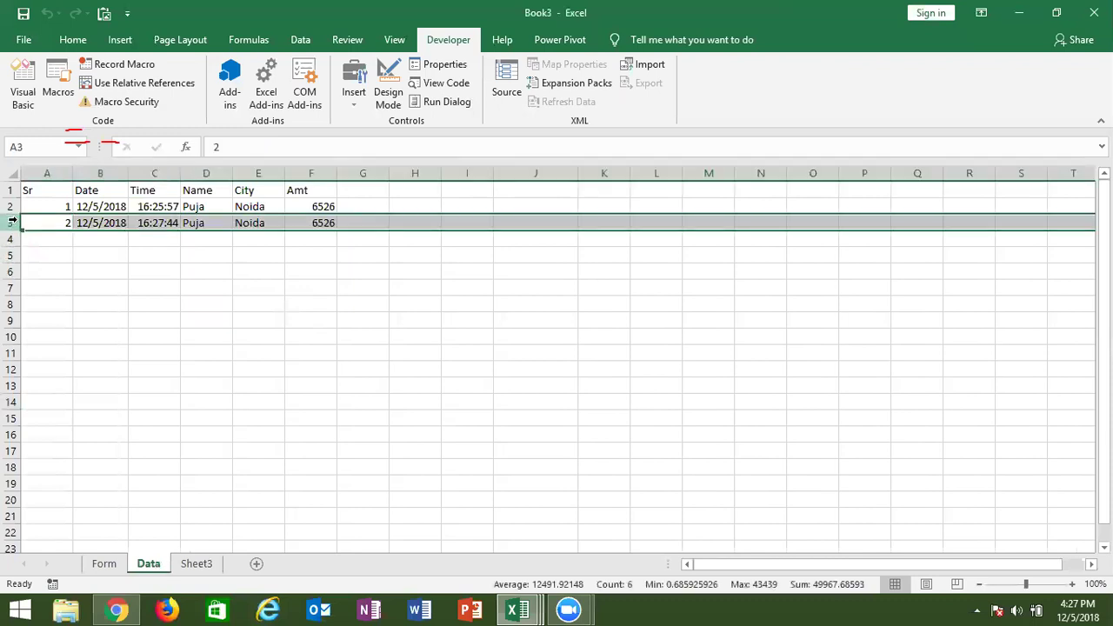
{"action": "left_click", "coordinate": [102, 565]}
{"action": "key", "text": "alt+F11"}
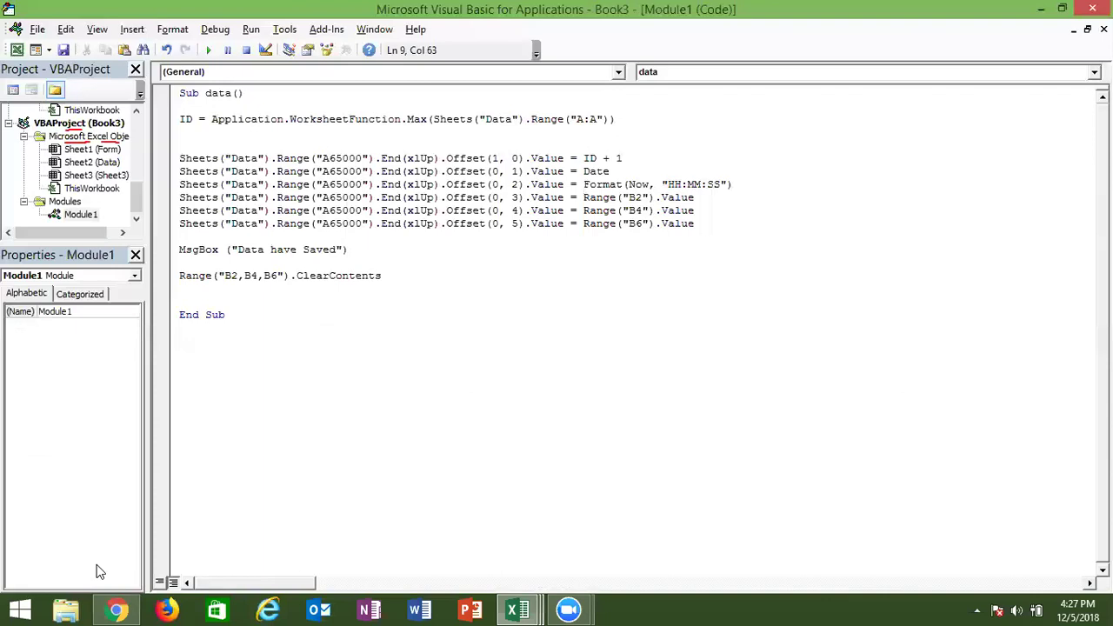